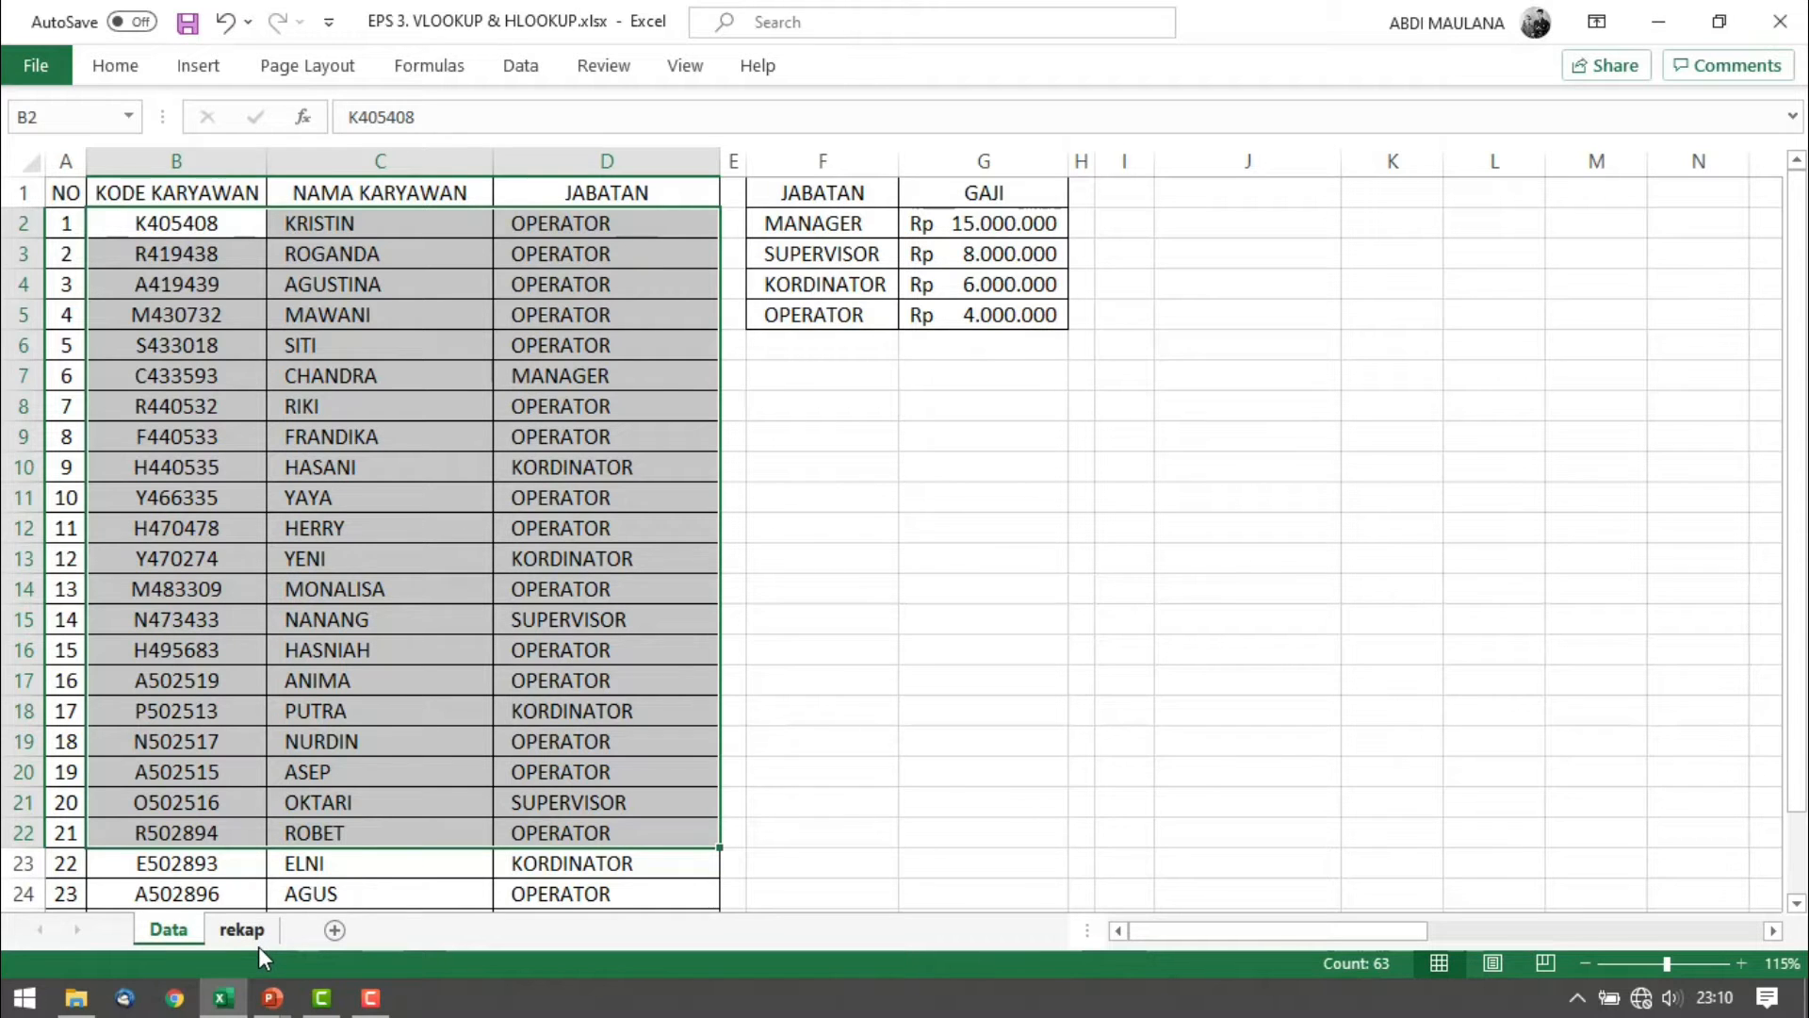
Review the layout of the employee table and the adjoining position list on the Data sheet
{"action": "left_click", "coordinate": [986, 529]}
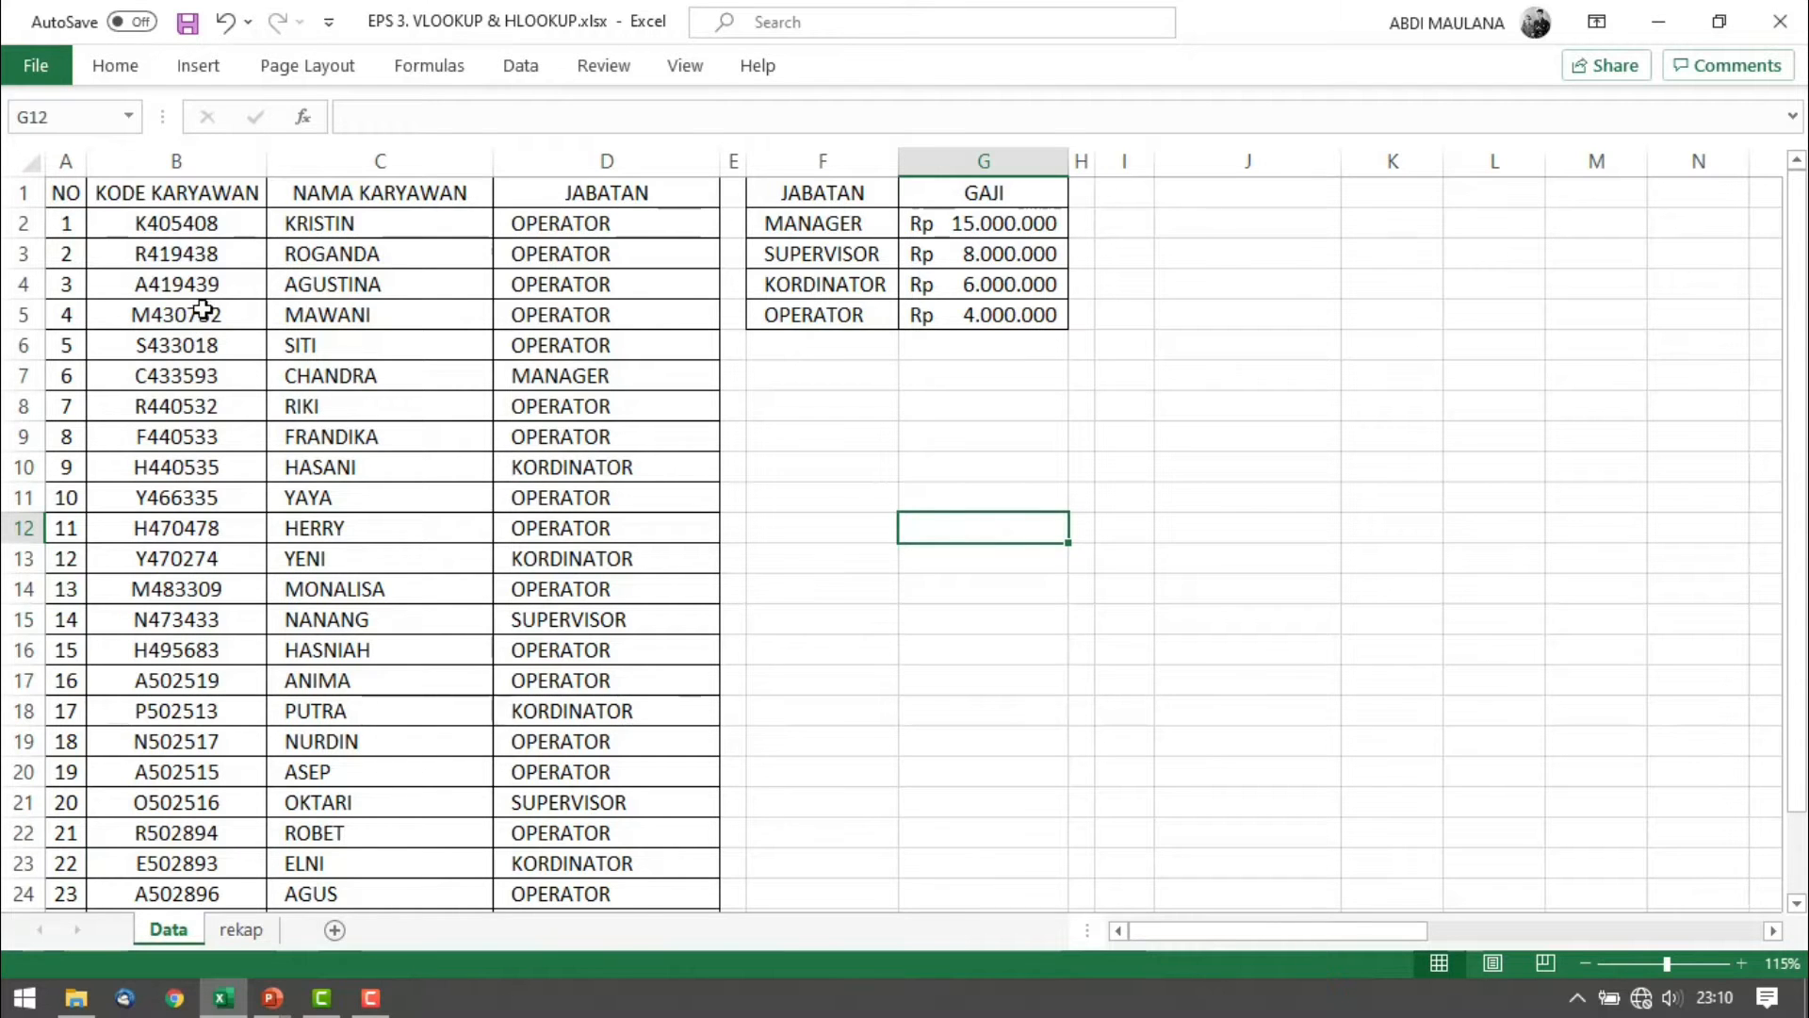
{"action": "left_click_drag", "start_coordinate": [68, 207], "coordinate": [891, 804]}
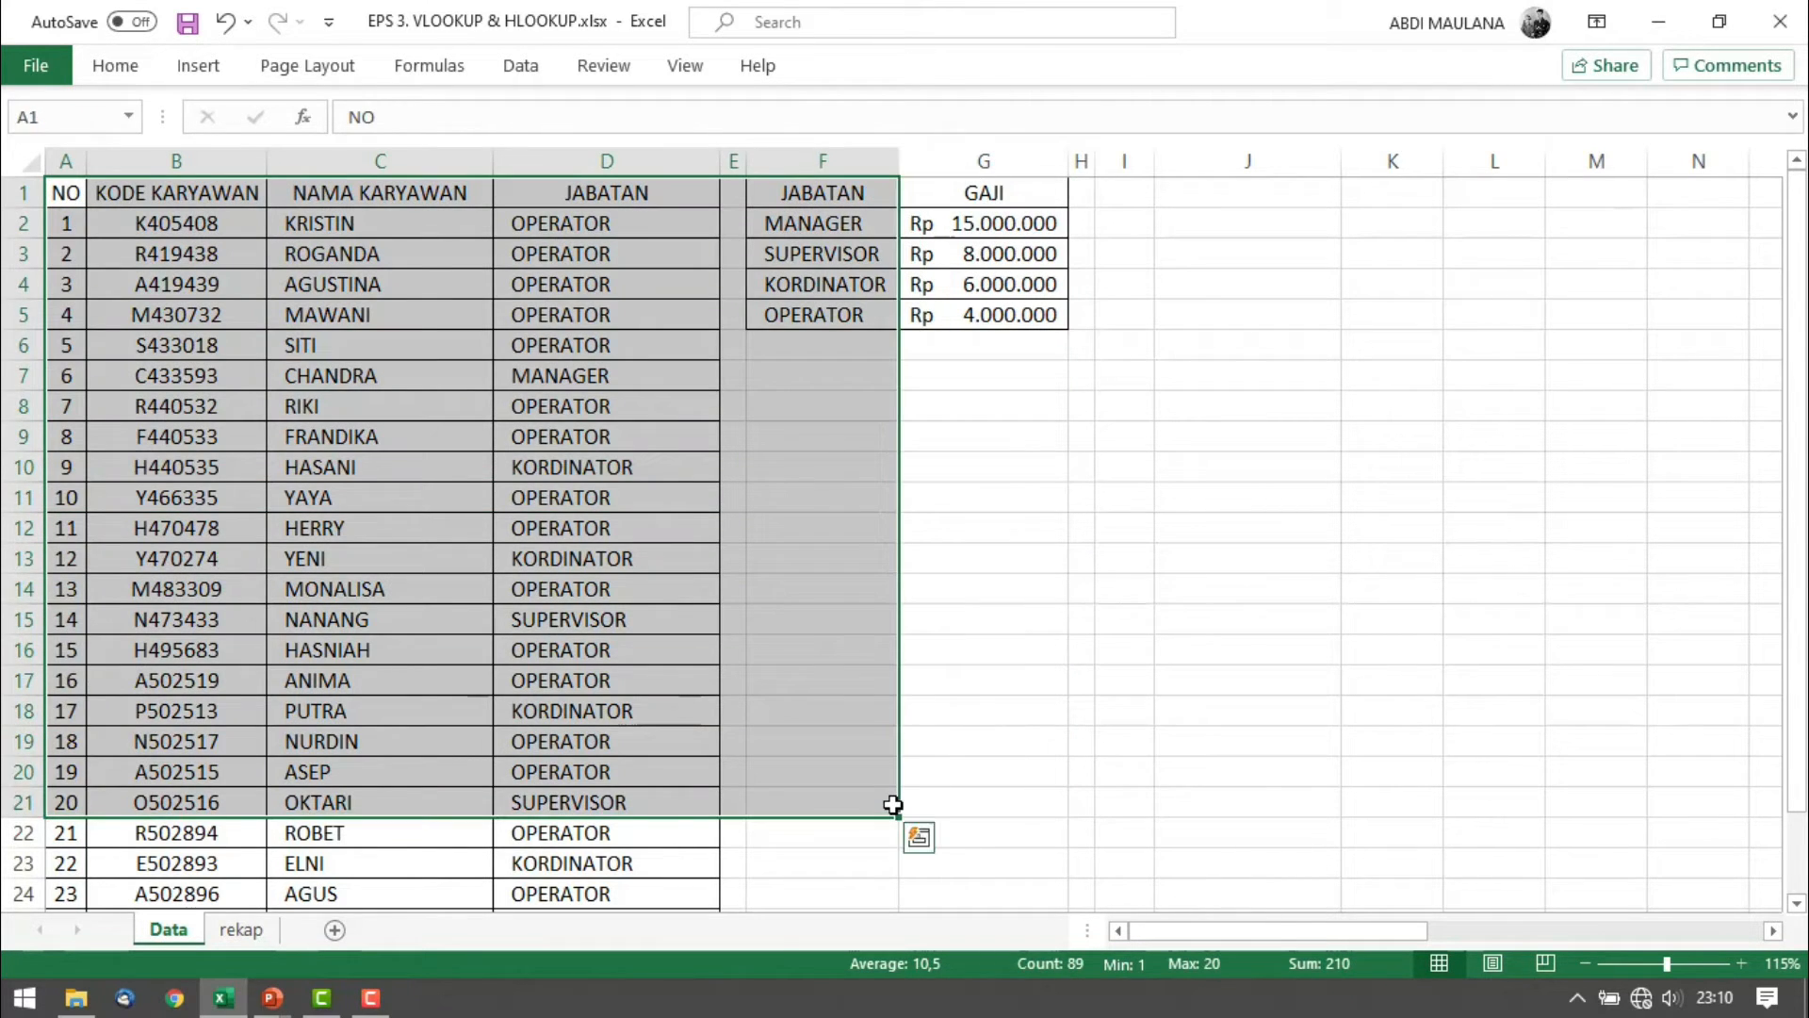
{"action": "left_click", "coordinate": [857, 704]}
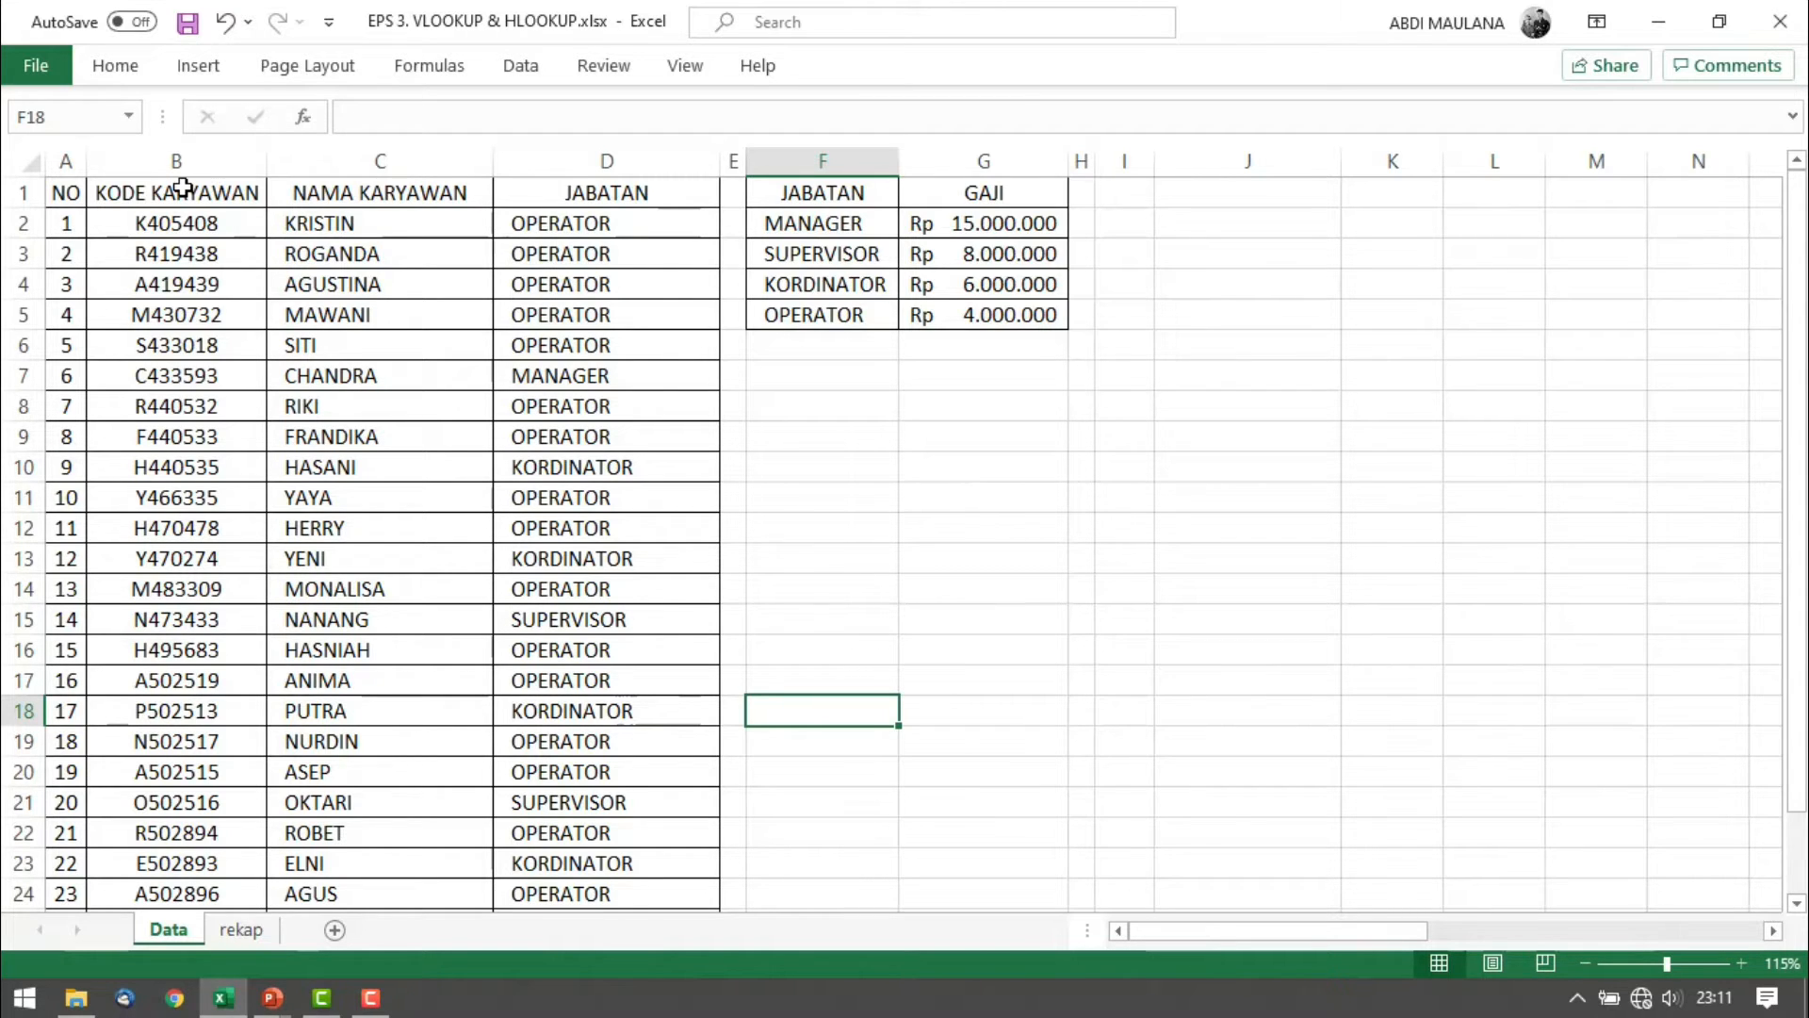
Switch to the PowerPoint slide show to review the Vlookup syntax slide, and return to the Excel workbook
{"action": "key", "text": "alt+Tab"}
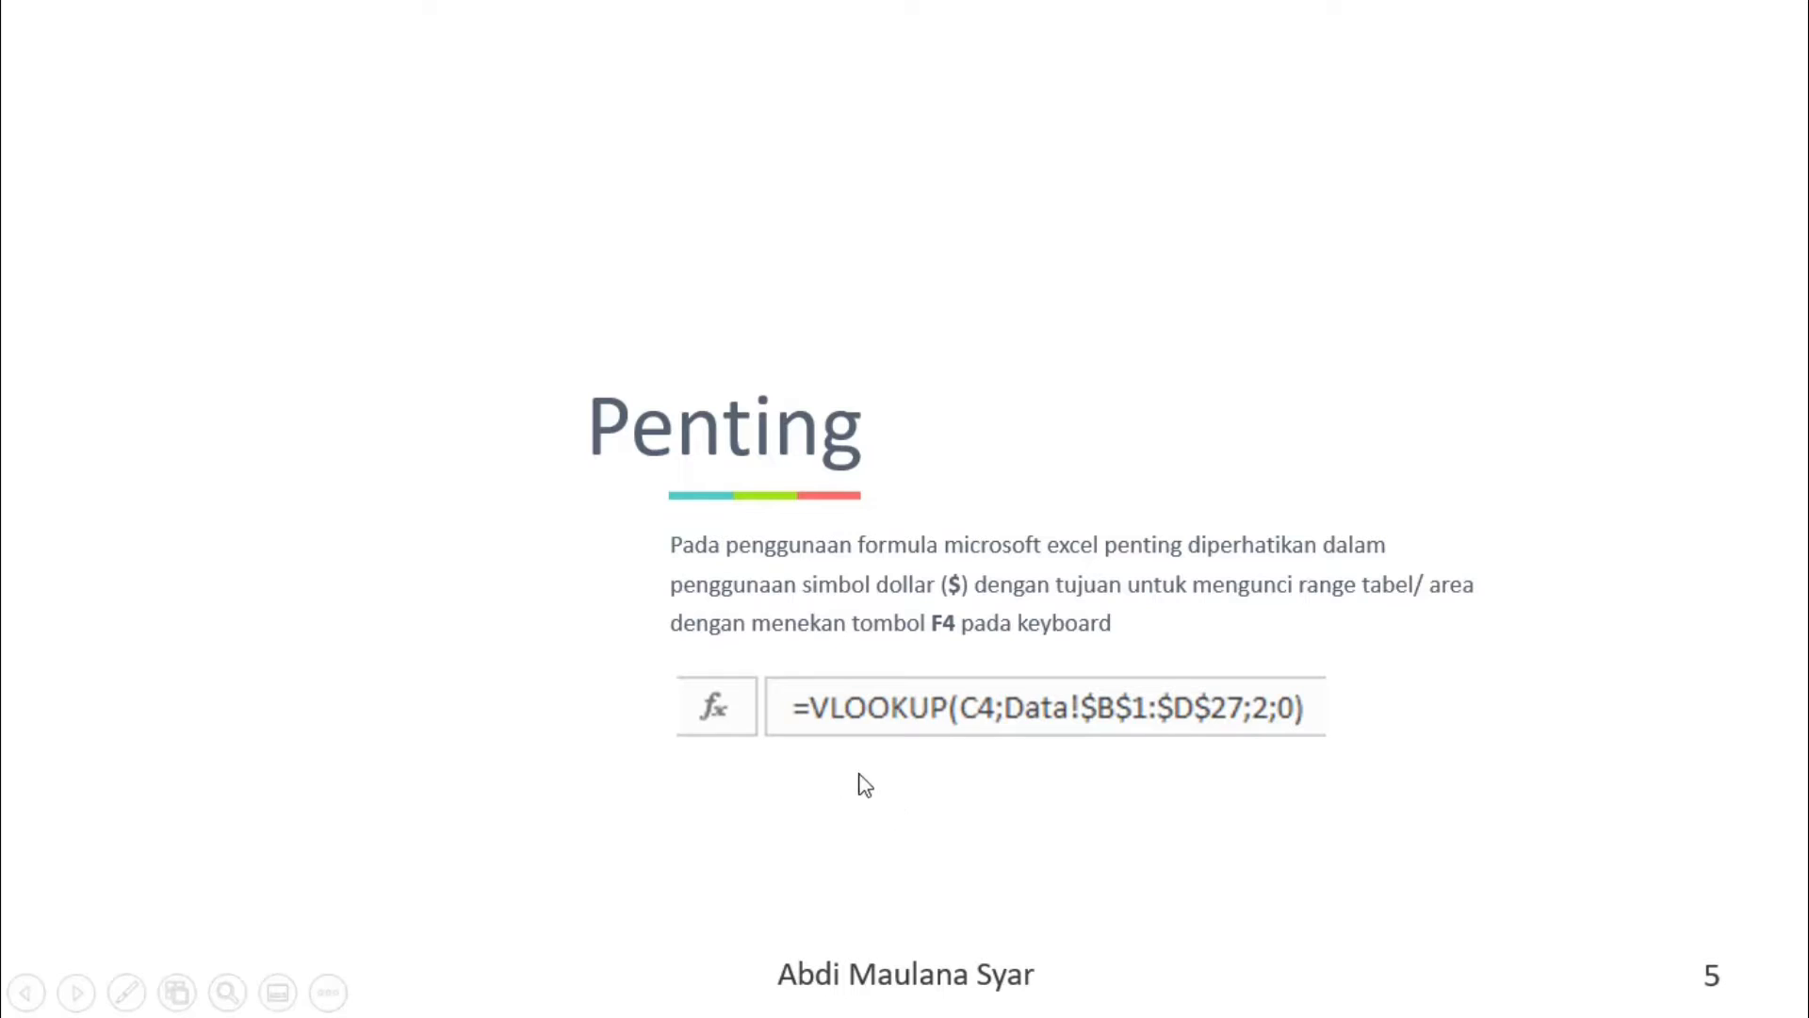
{"action": "left_click", "coordinate": [951, 686]}
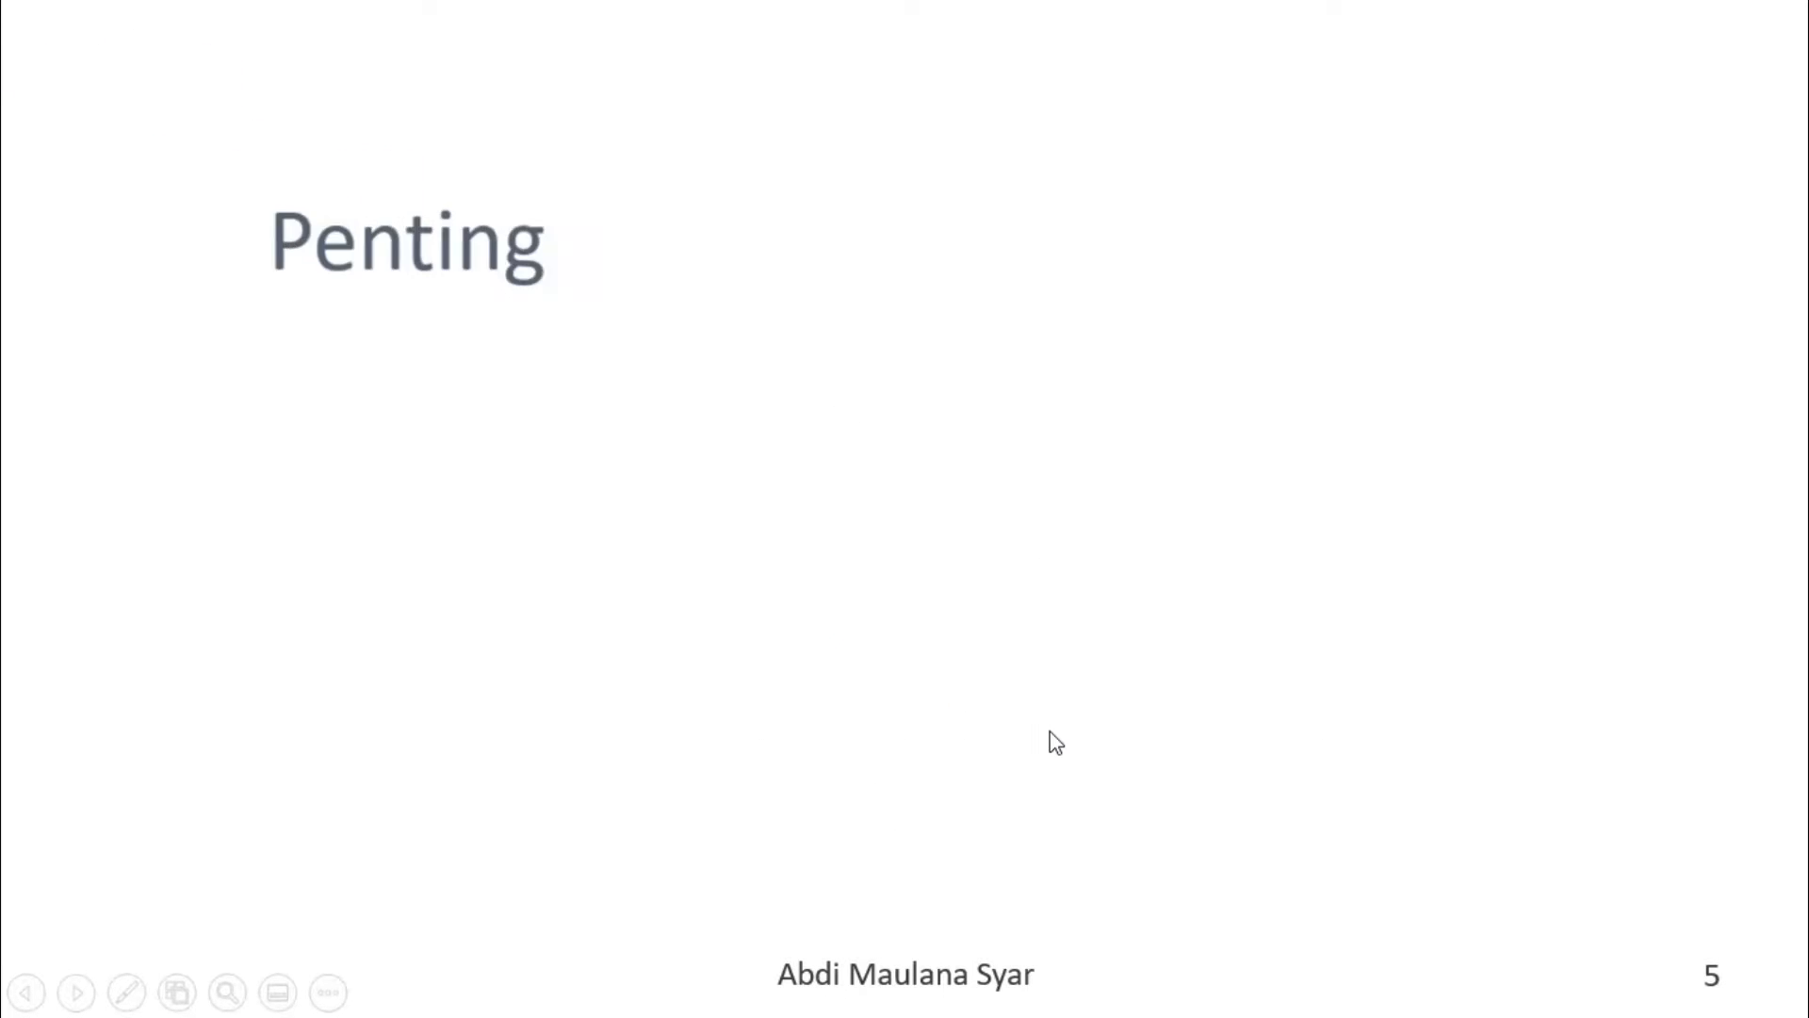
{"action": "key", "text": "Left"}
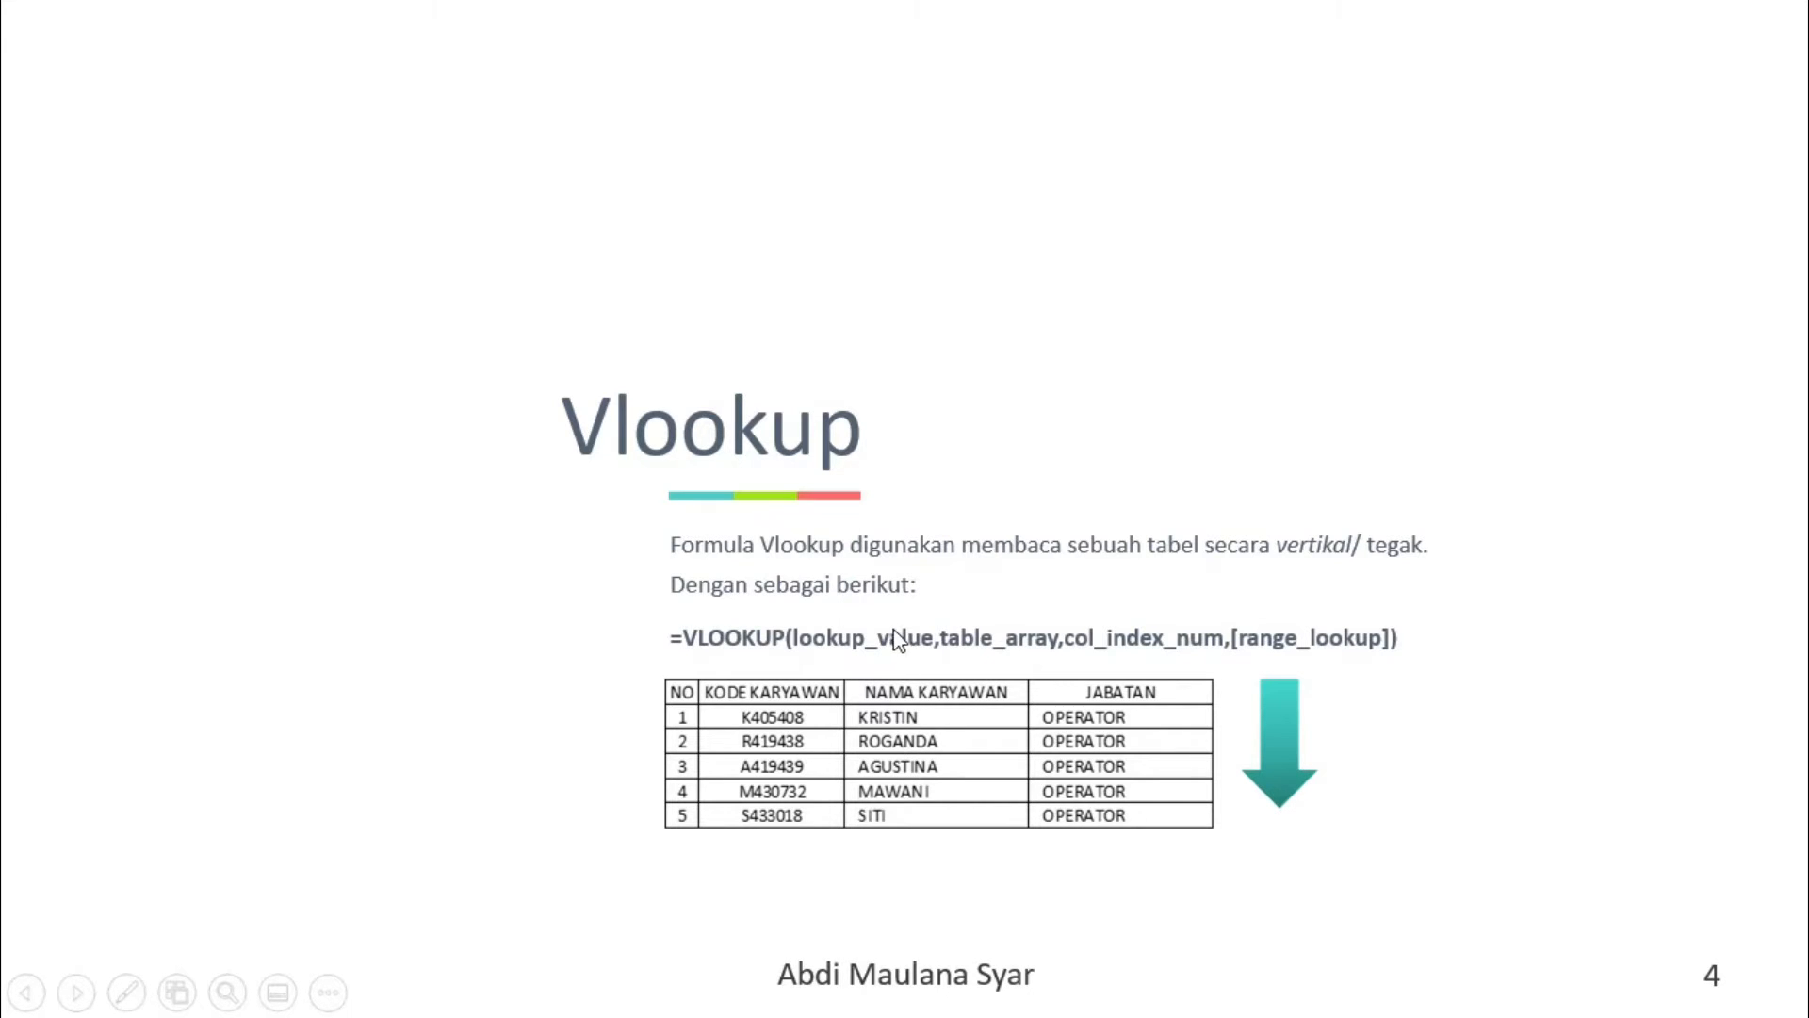
{"action": "key", "text": "alt+Tab"}
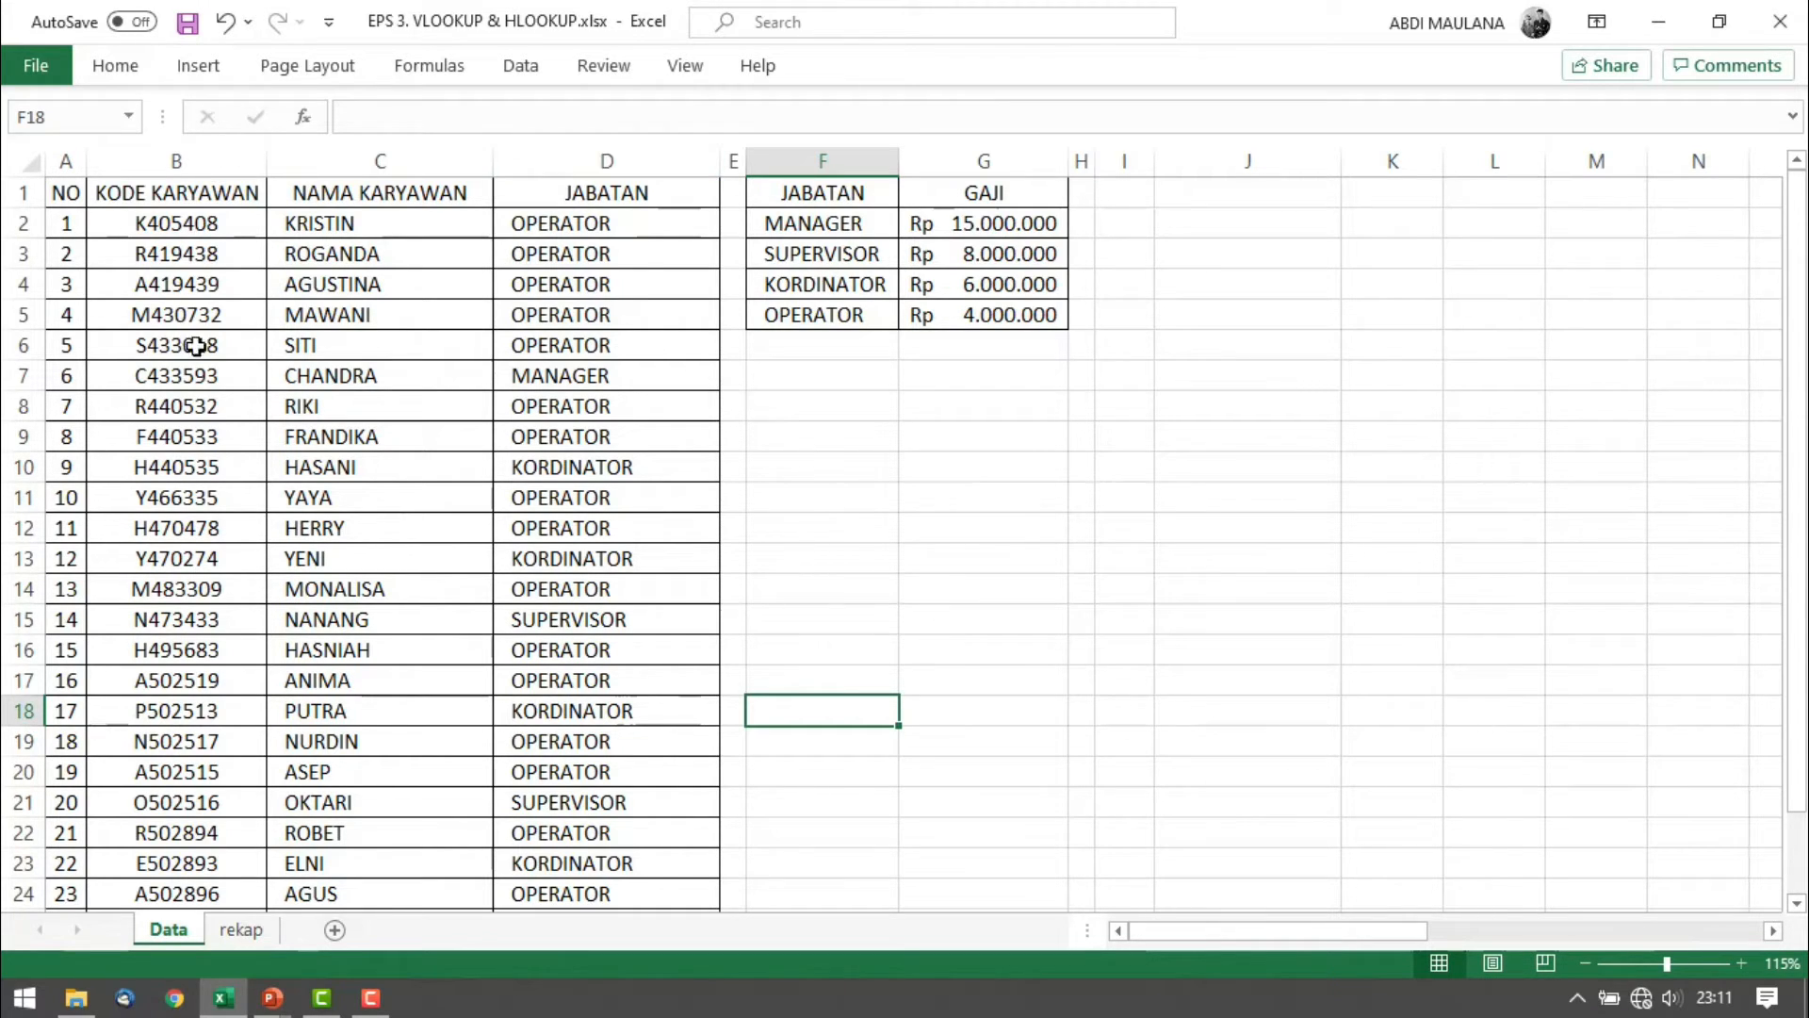
Examine the KODE KARYAWAN and NAMA KARYAWAN columns, comparing the identically named employees in rows 13 and 25 and their positions
{"action": "left_click_drag", "start_coordinate": [200, 226], "coordinate": [173, 660]}
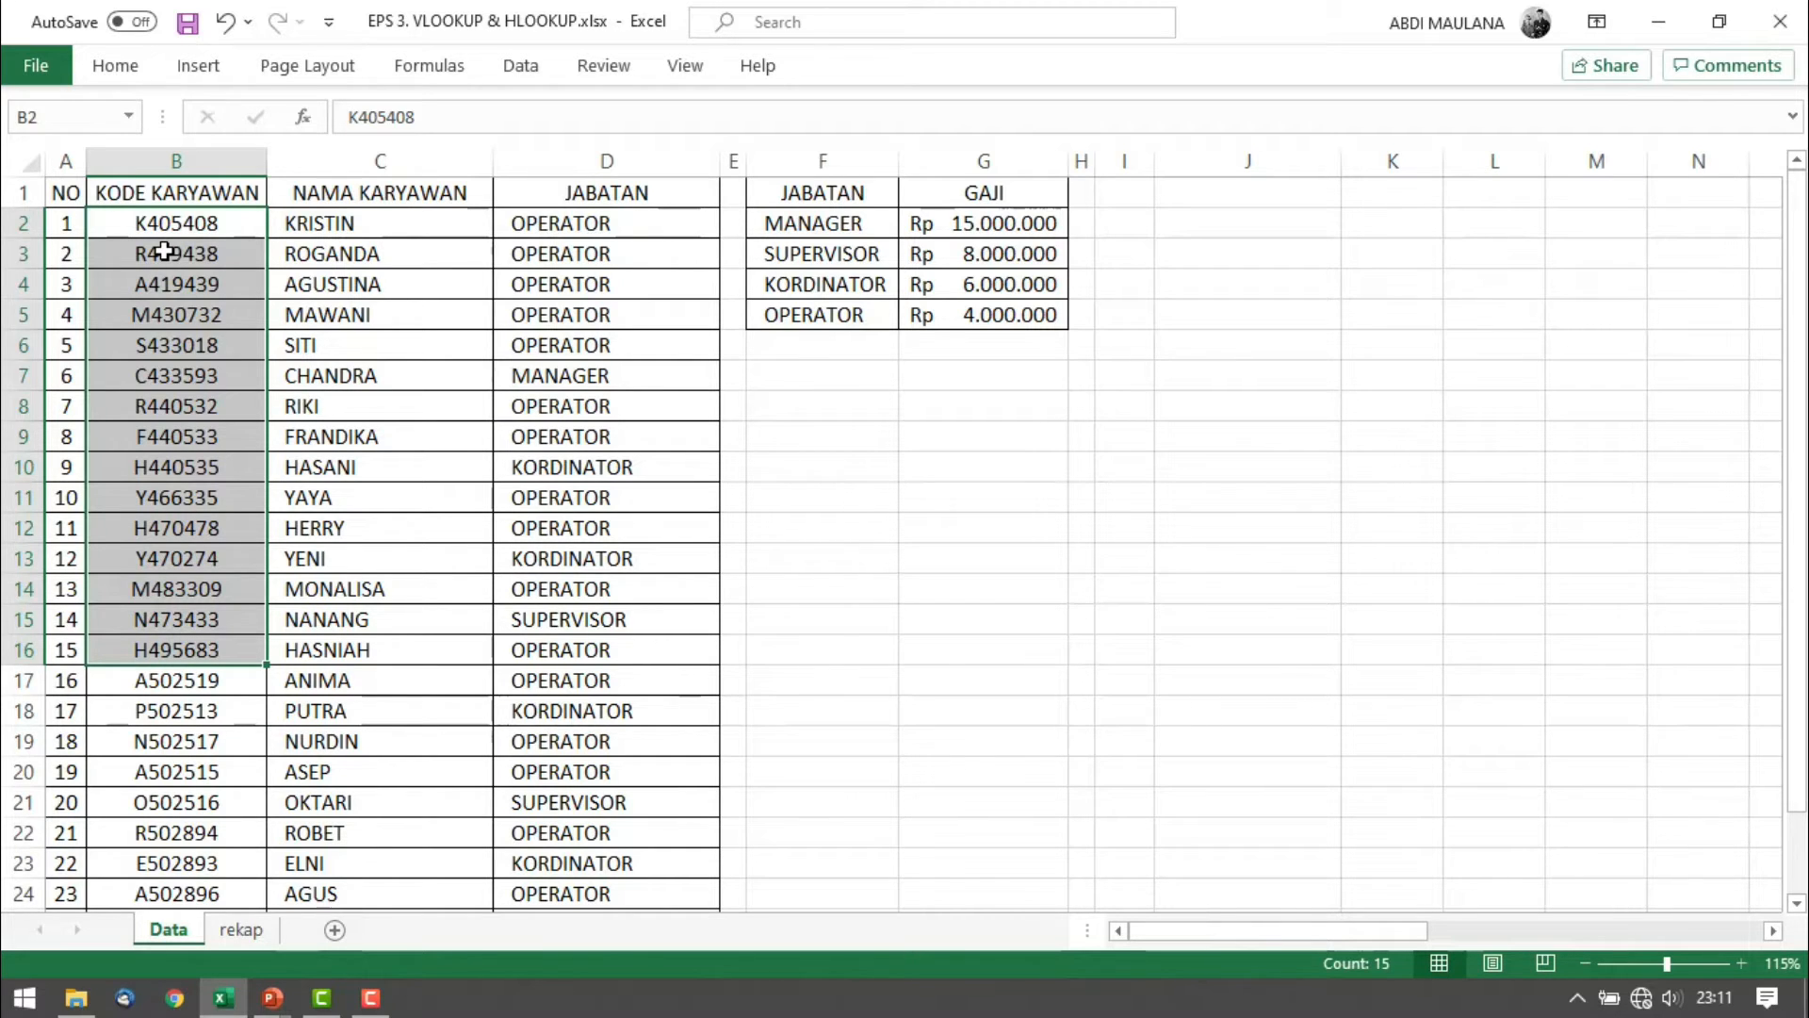
{"action": "left_click_drag", "start_coordinate": [332, 203], "coordinate": [311, 430]}
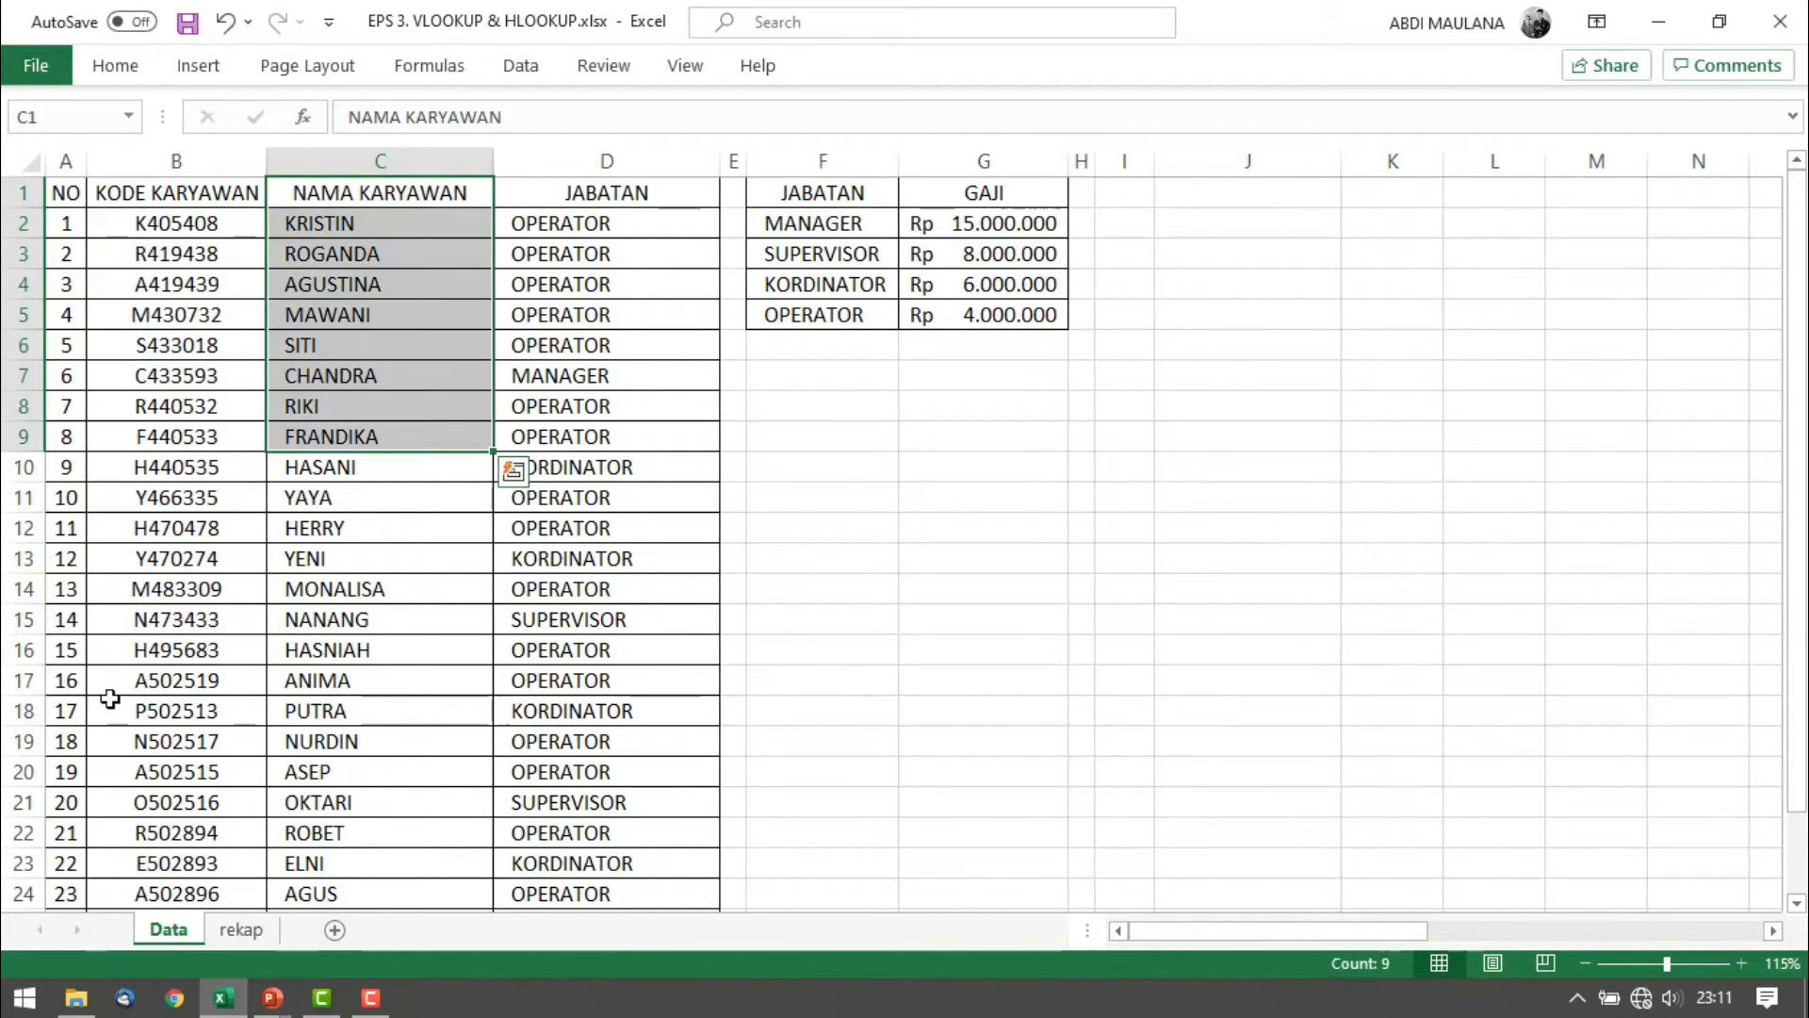
{"action": "left_click", "coordinate": [366, 560]}
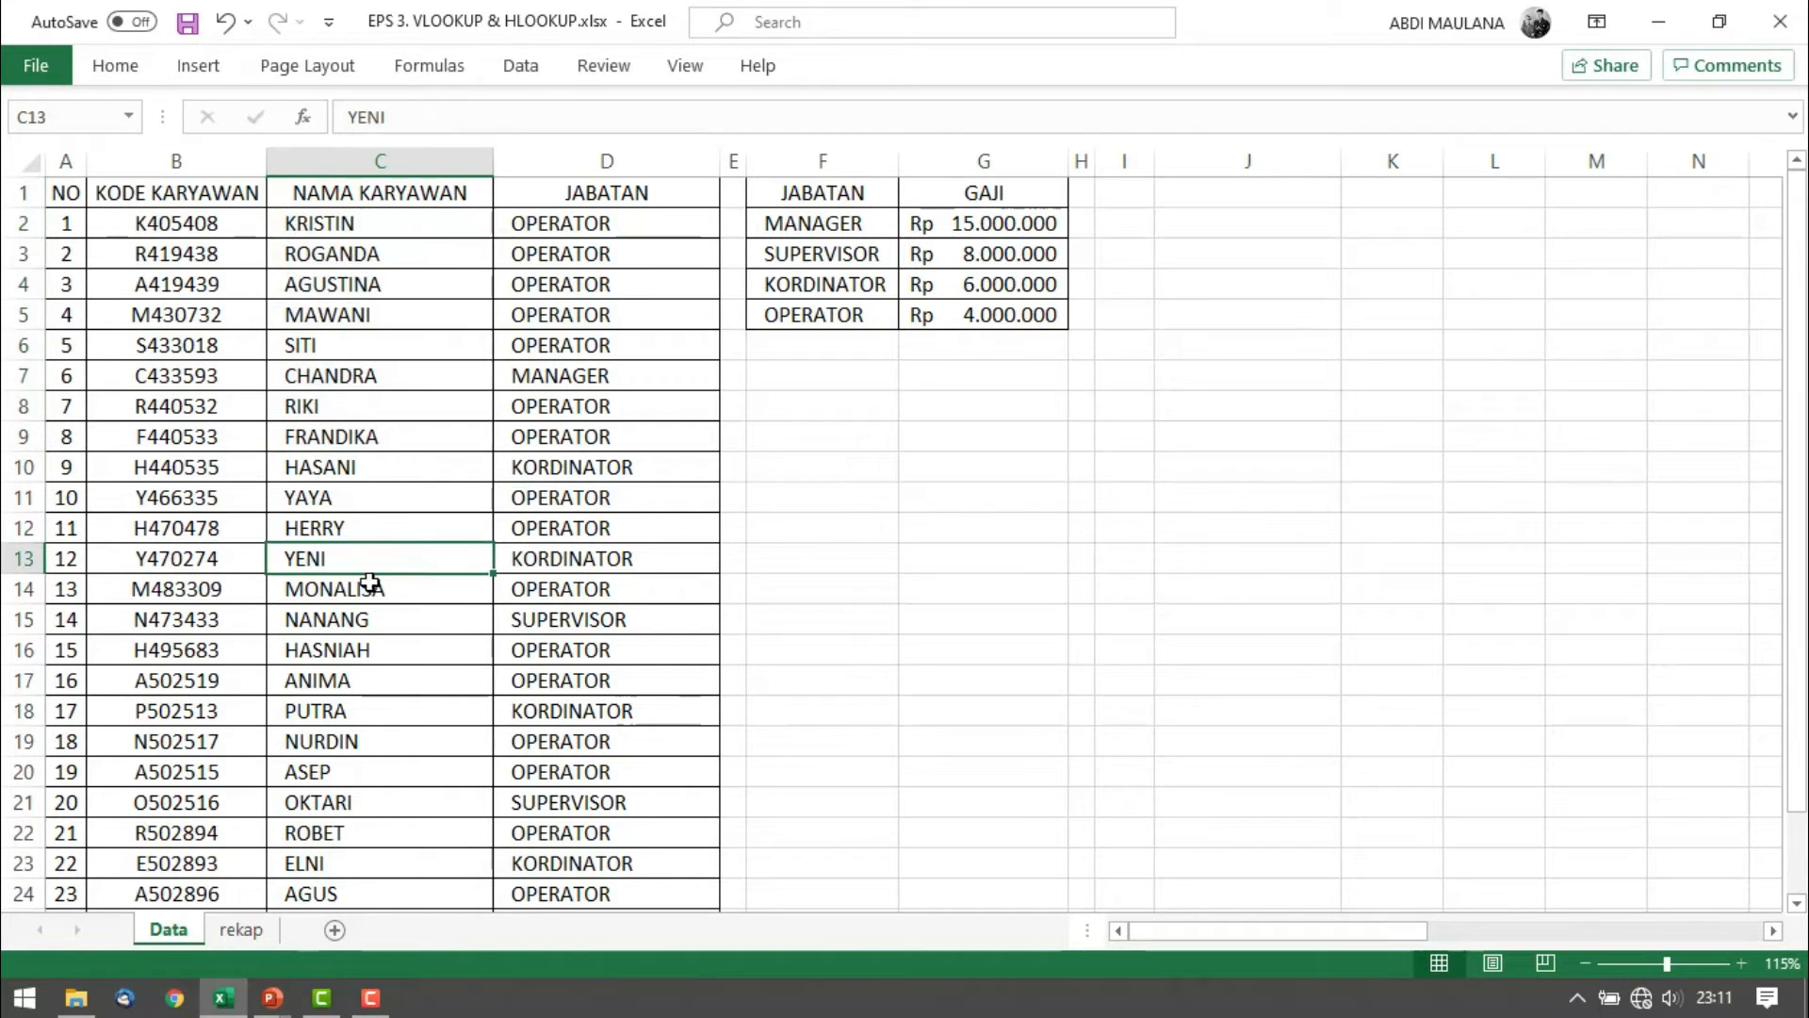
{"action": "scroll", "coordinate": [369, 579], "scroll_direction": "down", "scroll_amount": 2}
{"action": "scroll", "coordinate": [372, 586], "scroll_direction": "down", "scroll_amount": 1}
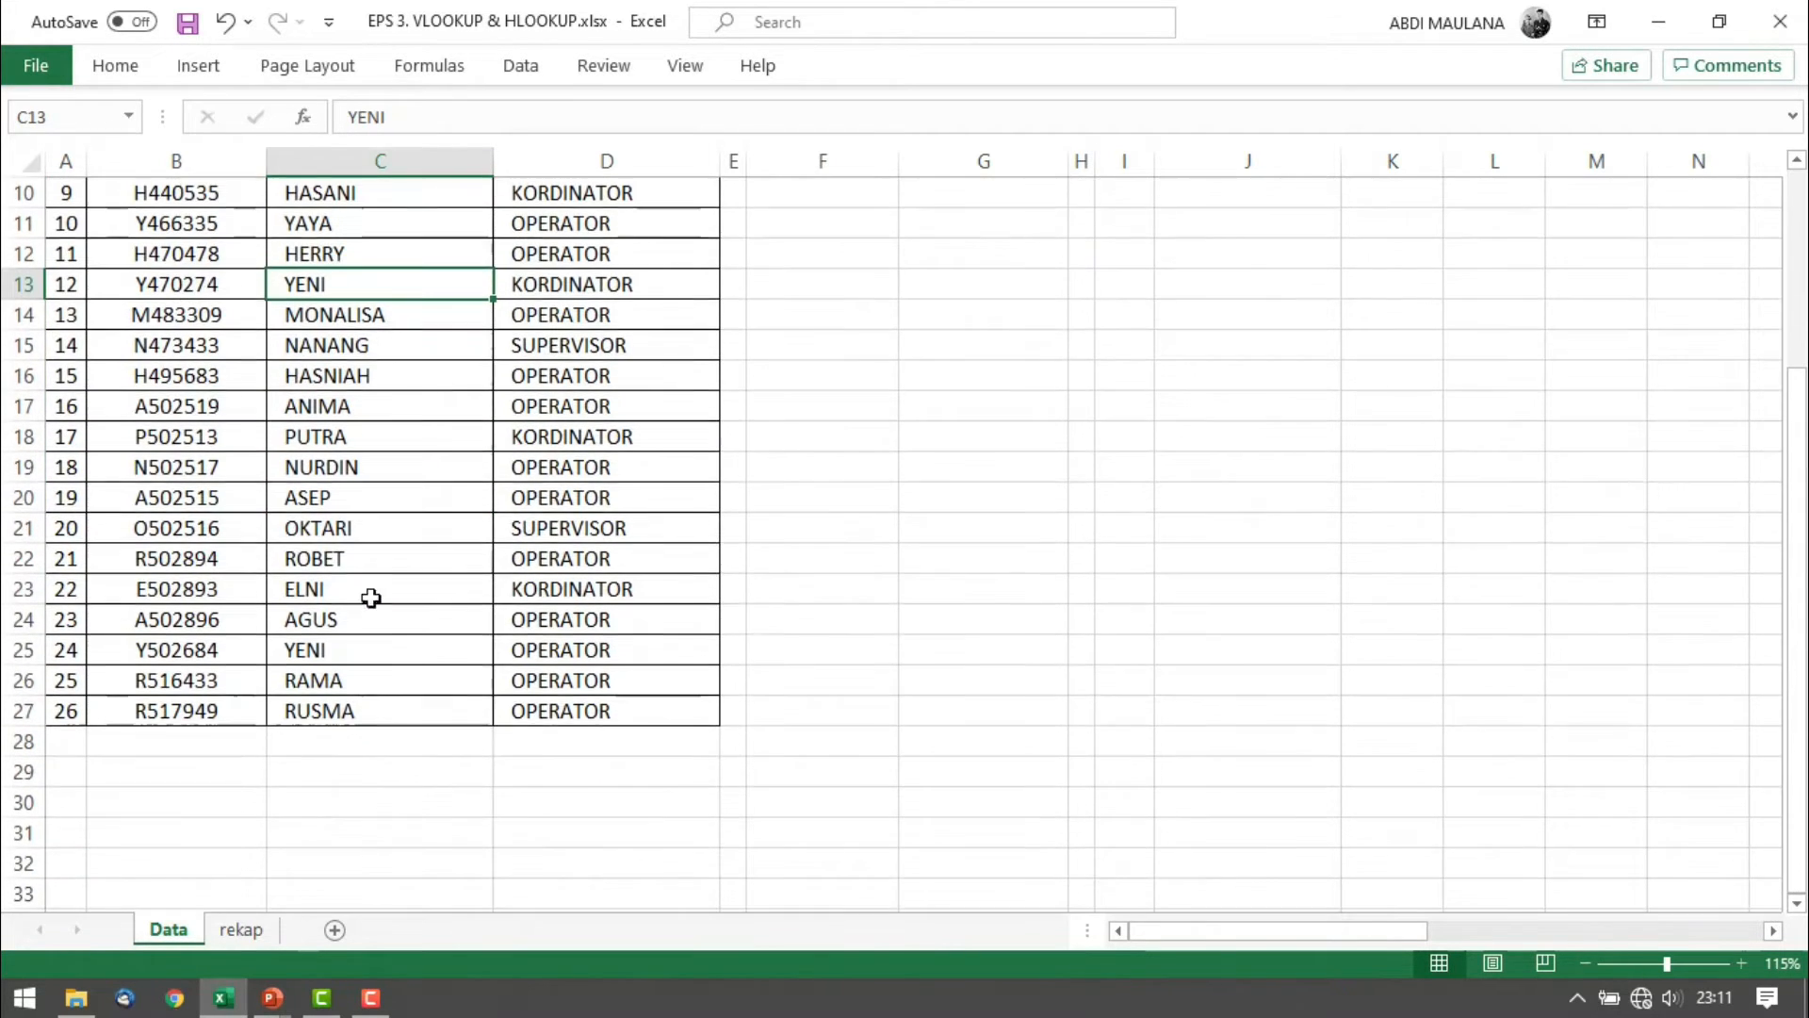
{"action": "left_click", "coordinate": [354, 655], "text": "ctrl"}
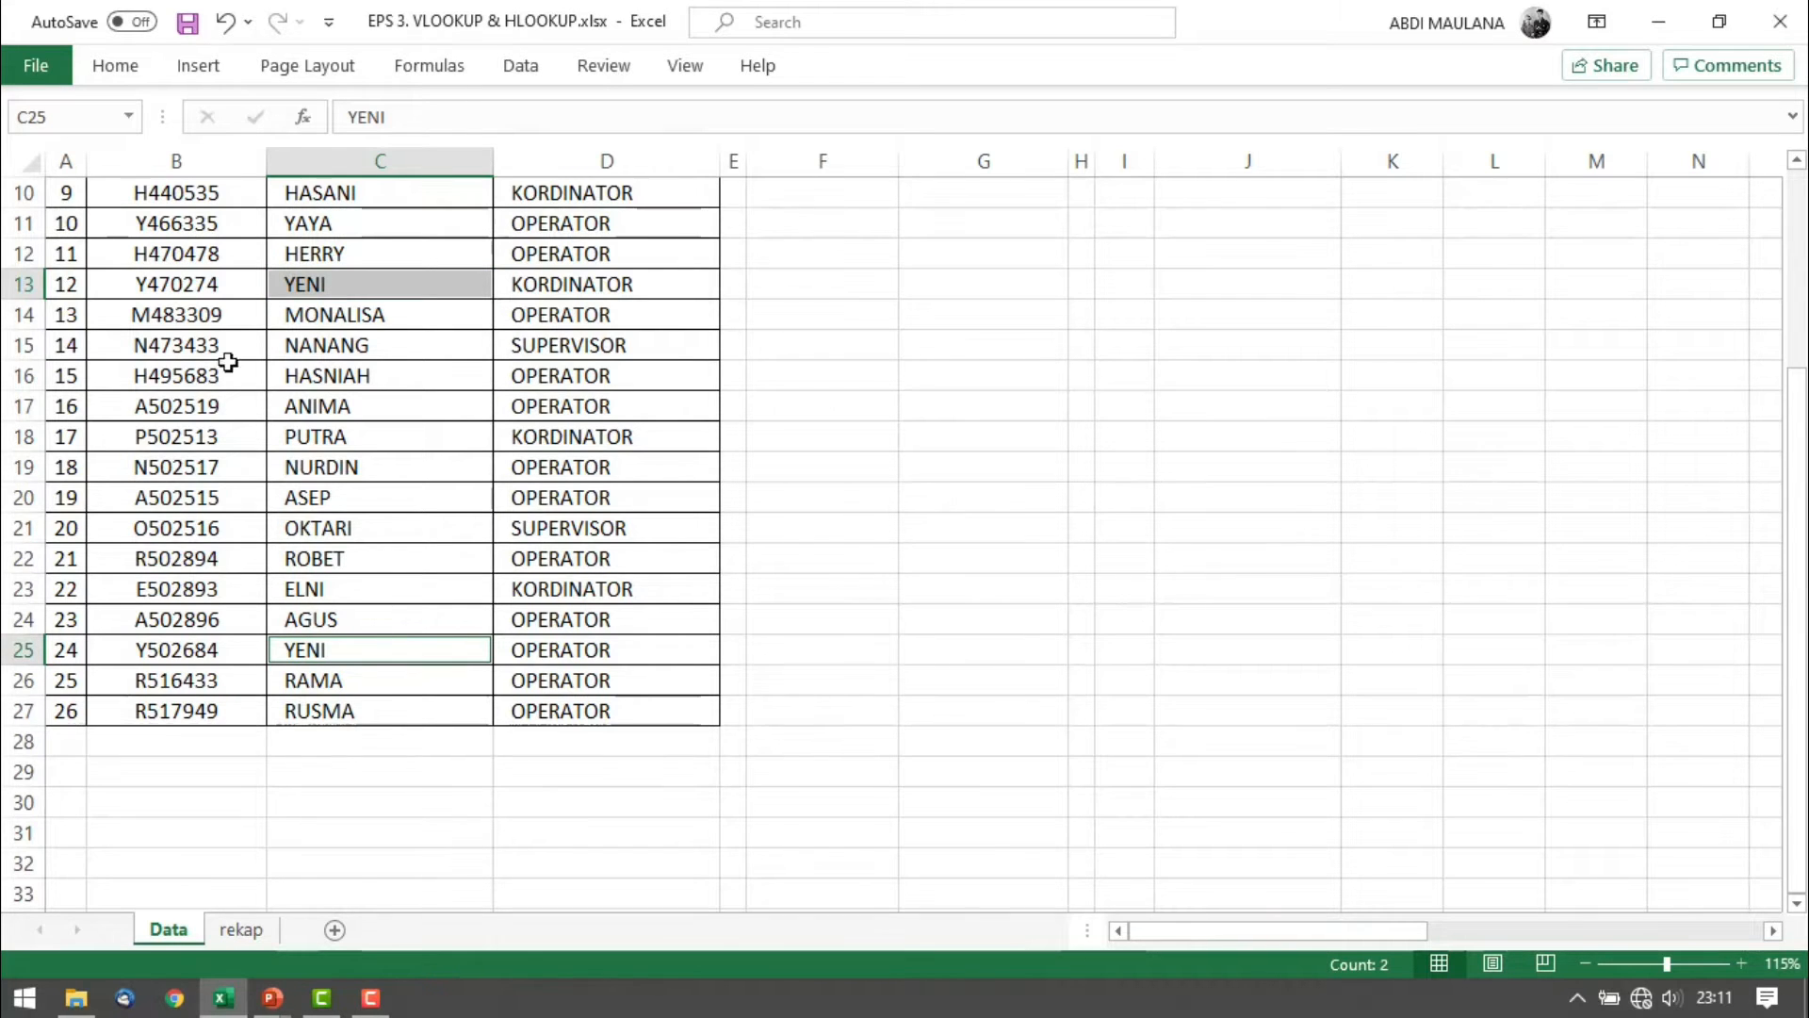
{"action": "left_click", "coordinate": [328, 284]}
{"action": "left_click", "coordinate": [566, 284]}
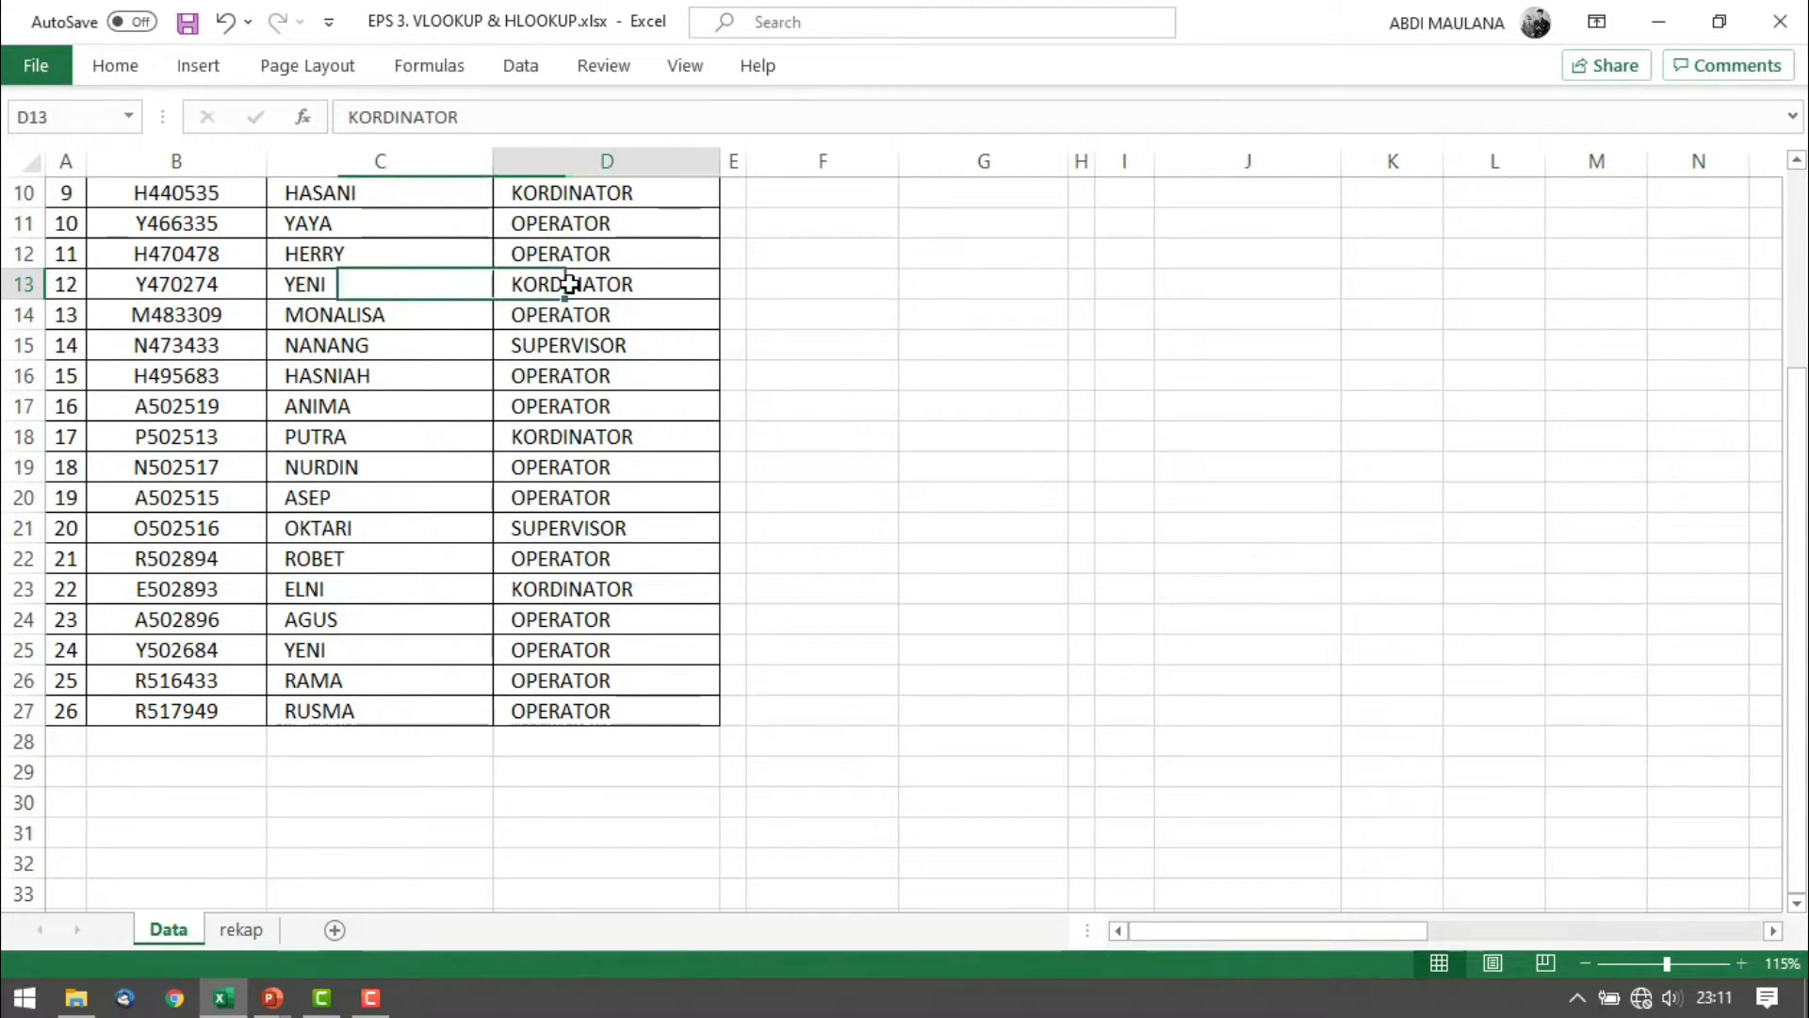
{"action": "left_click", "coordinate": [384, 292]}
{"action": "left_click_drag", "start_coordinate": [511, 272], "coordinate": [516, 279]}
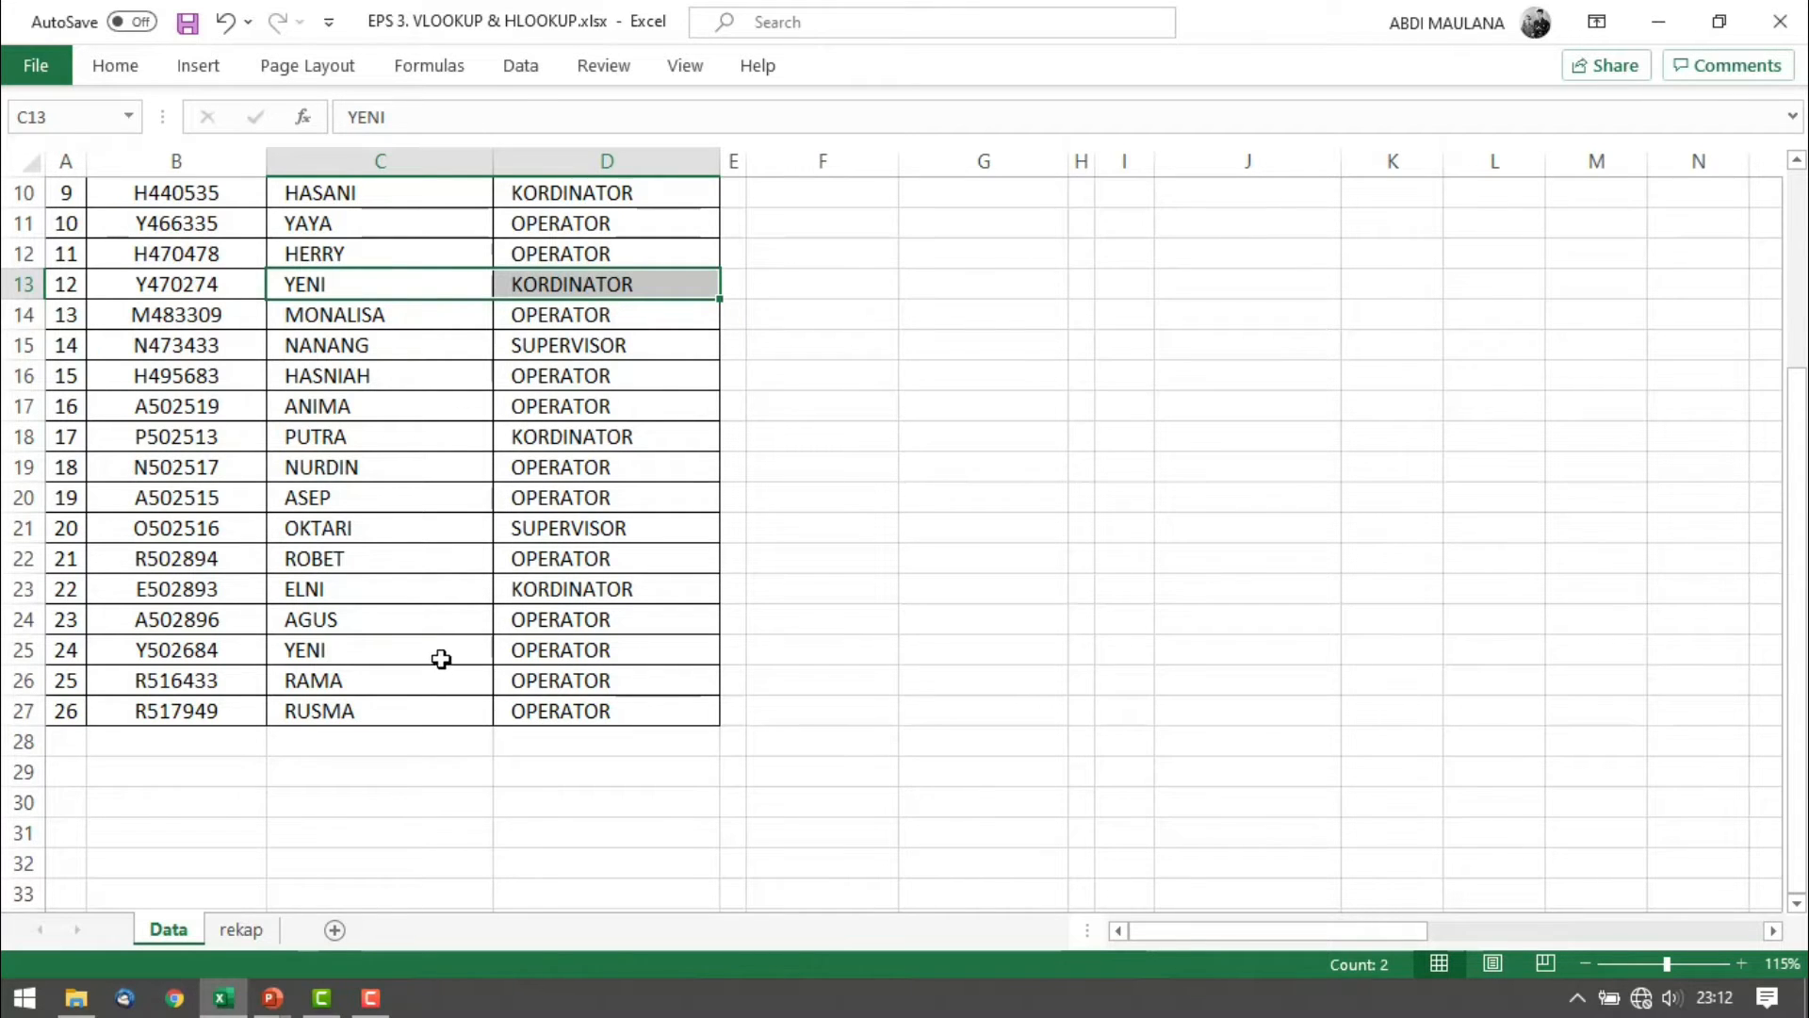
{"action": "left_click_drag", "start_coordinate": [440, 659], "coordinate": [516, 651]}
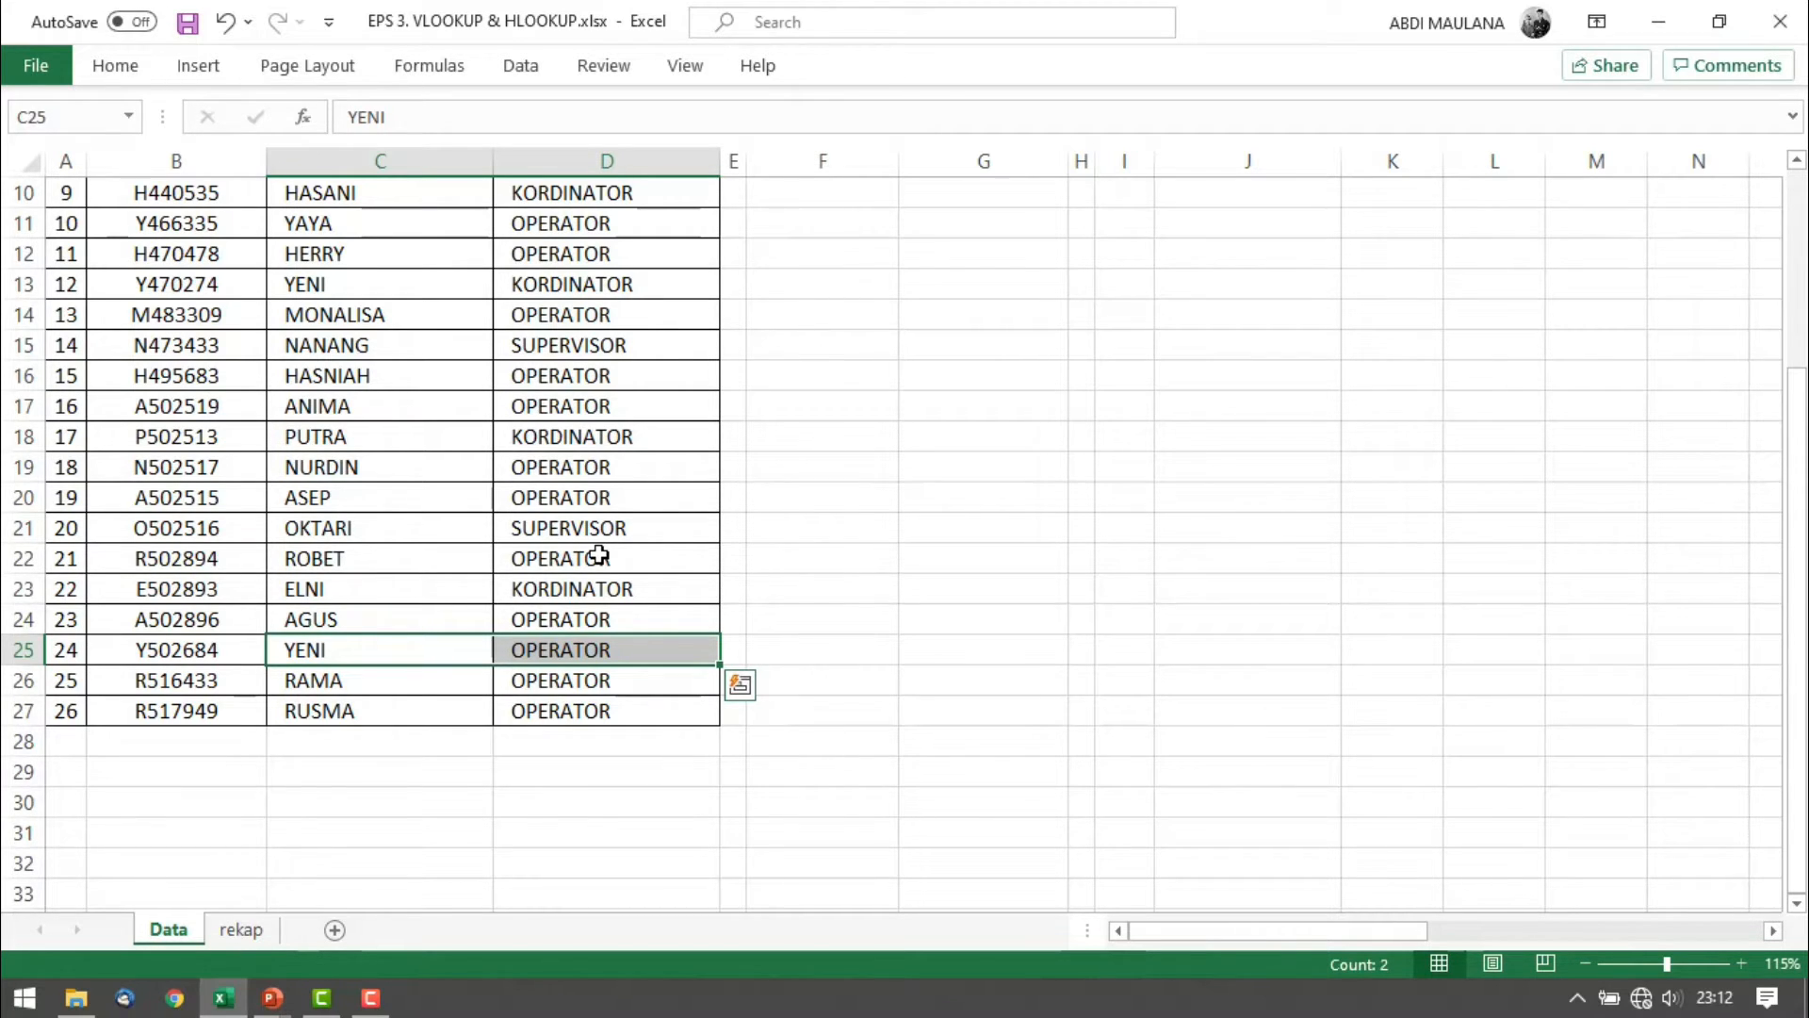
Check whether names or employee codes identify each row uniquely, using the JABATAN entries of rows 13 and 25 and the KODE KARYAWAN column
{"action": "scroll", "coordinate": [961, 295], "scroll_direction": "up", "scroll_amount": 3}
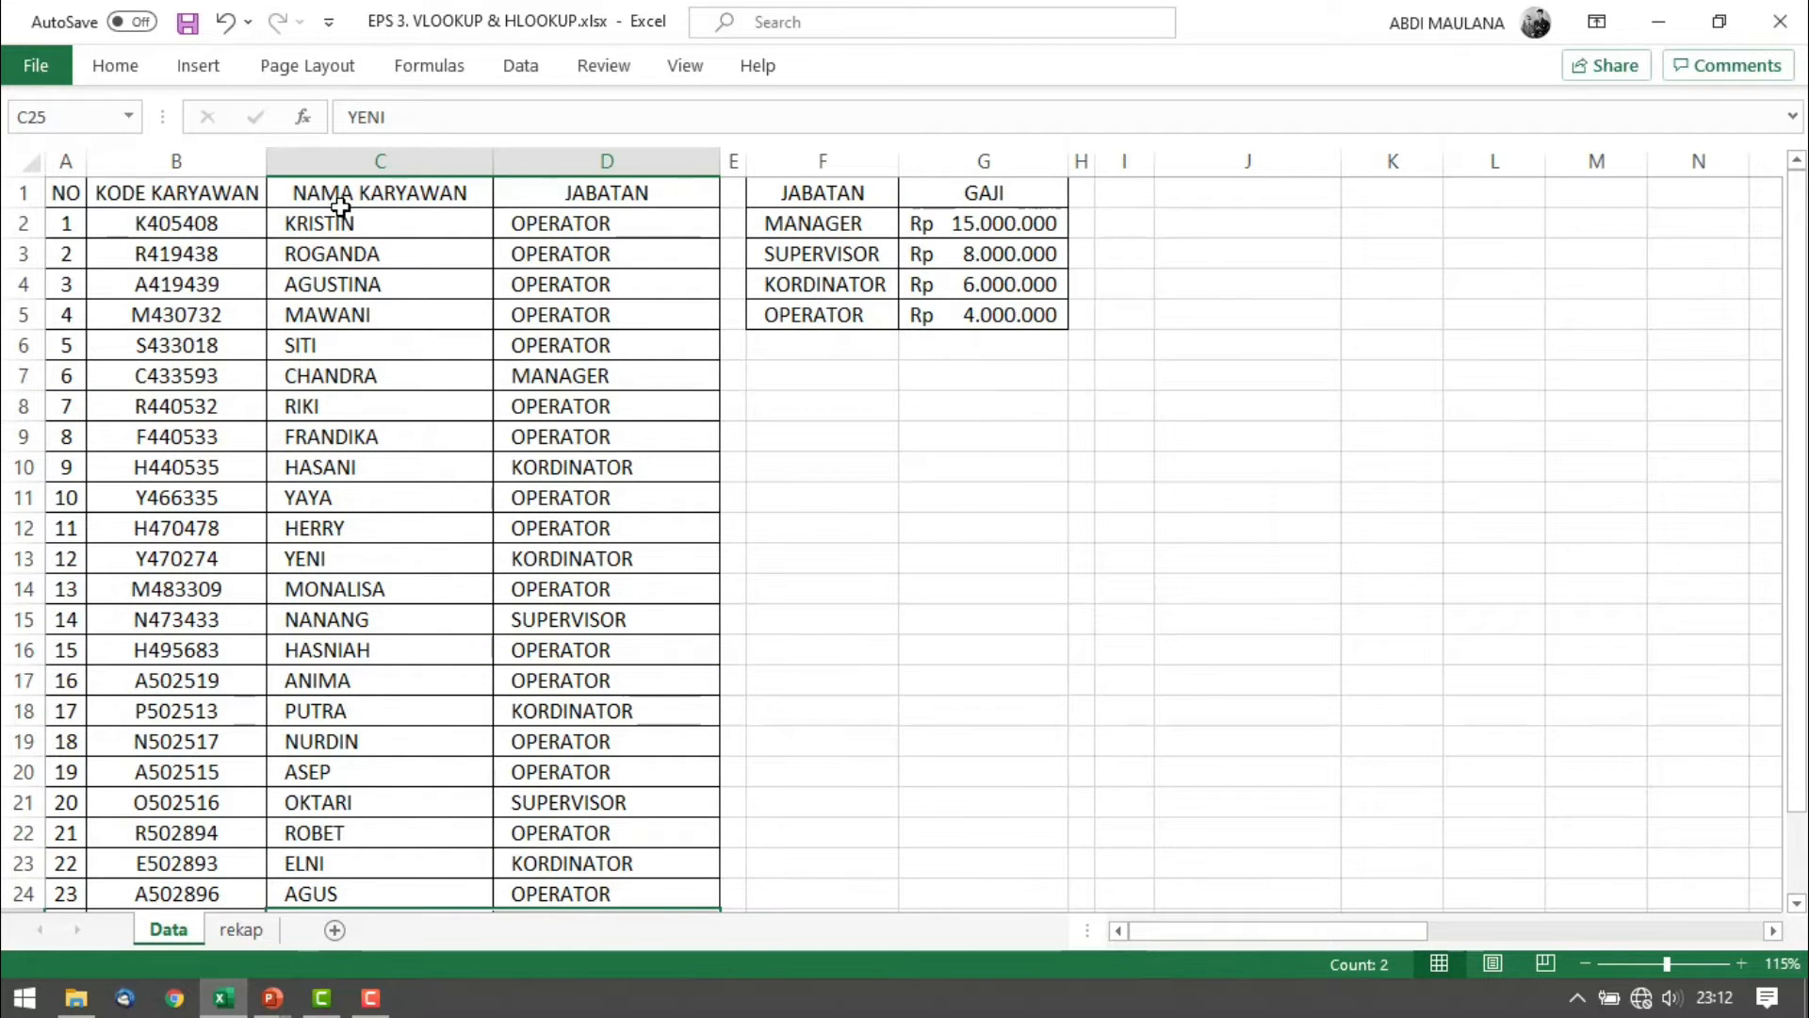
{"action": "left_click_drag", "start_coordinate": [344, 221], "coordinate": [496, 800]}
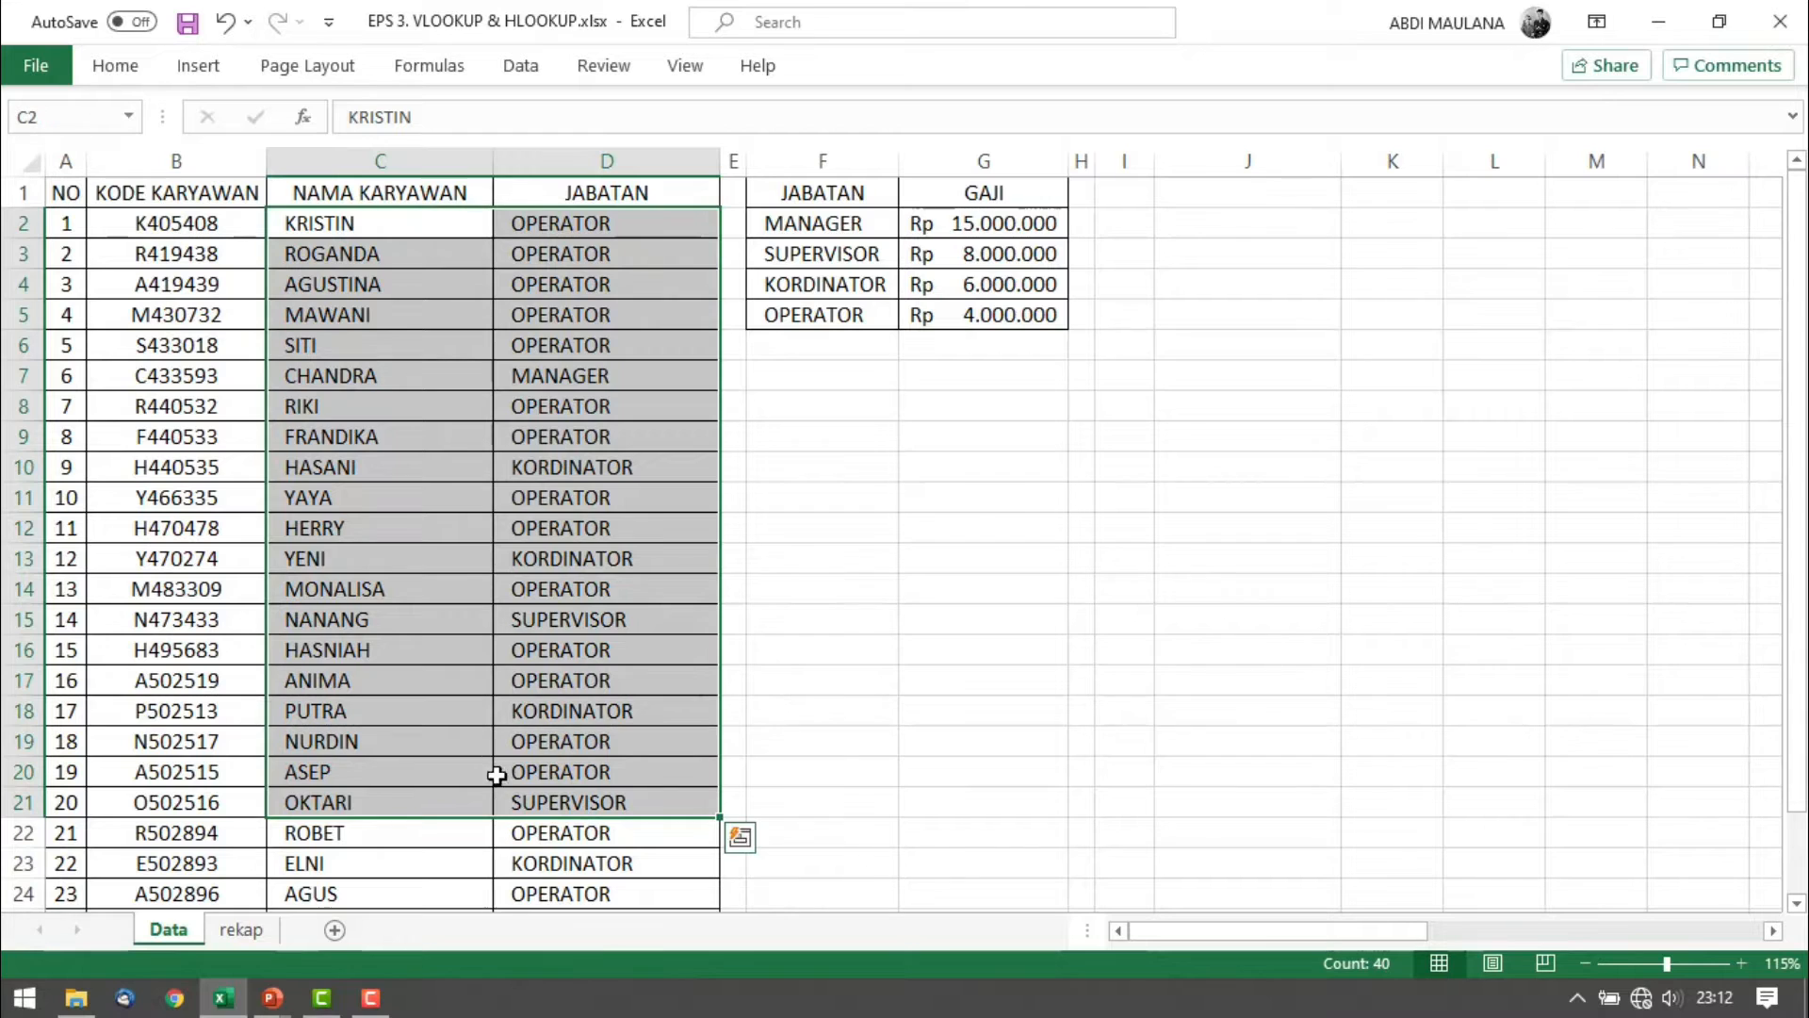
{"action": "left_click_drag", "start_coordinate": [633, 403], "coordinate": [598, 677]}
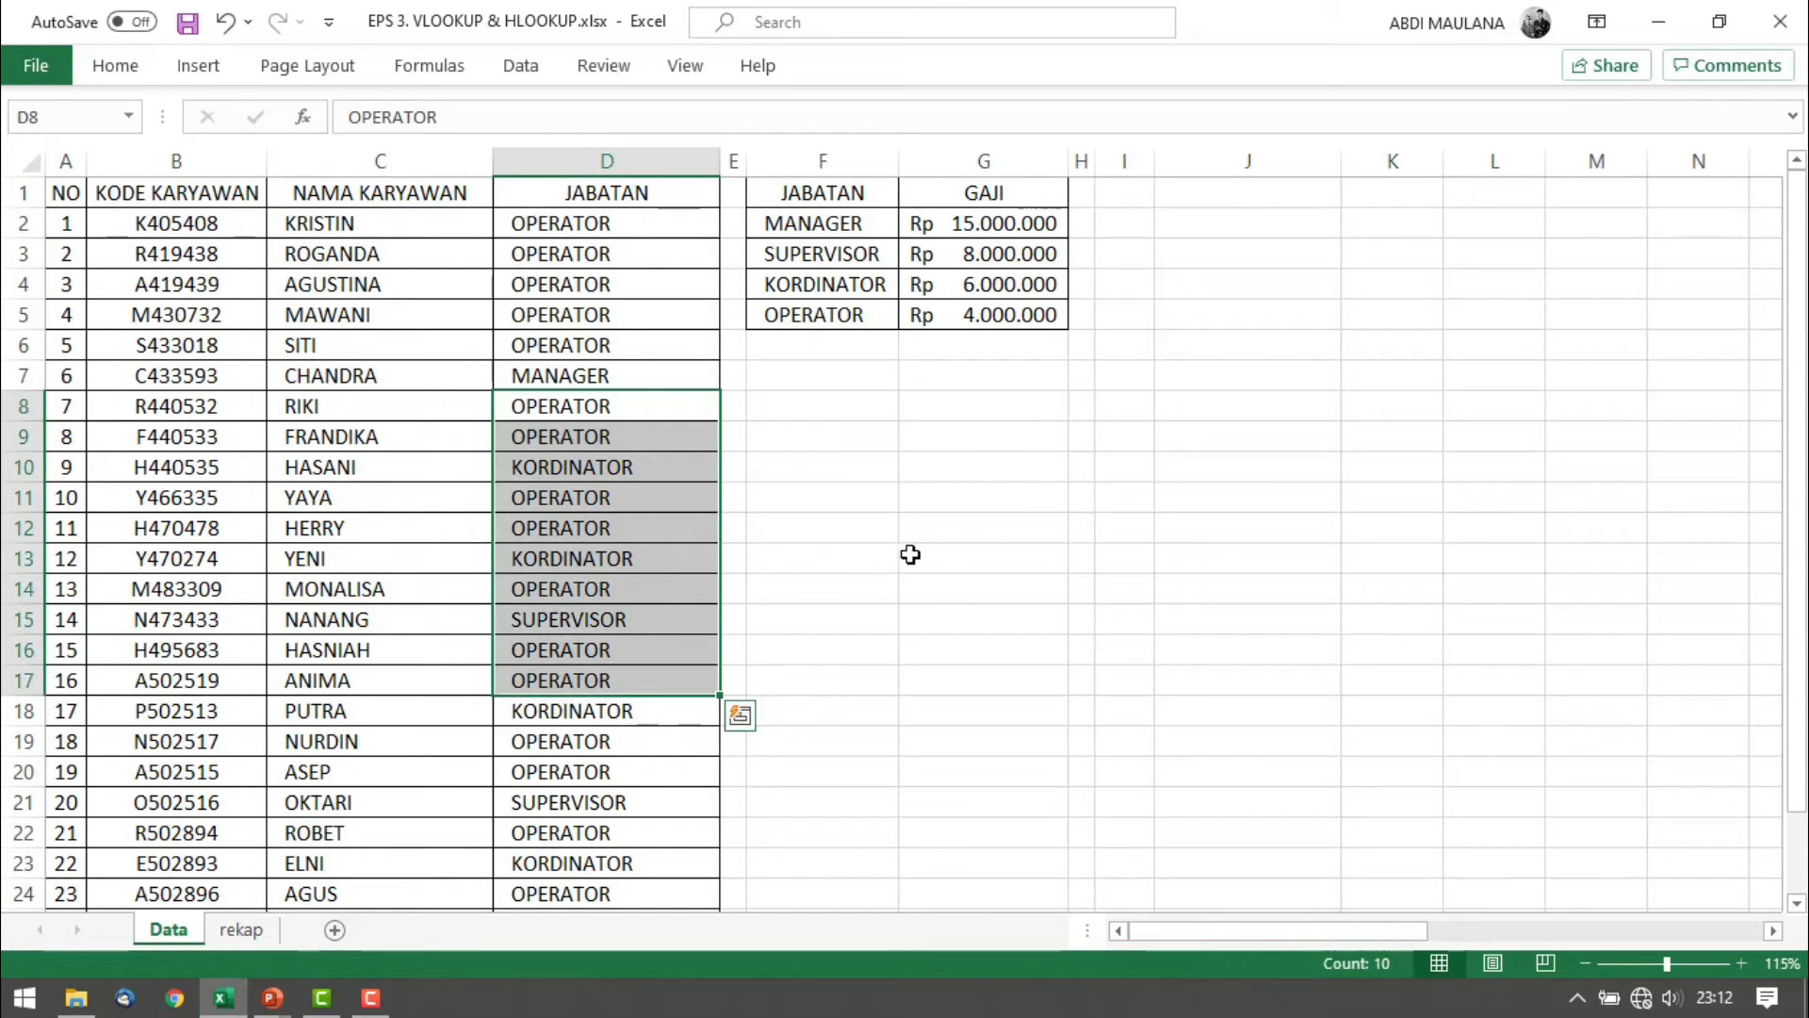
{"action": "left_click", "coordinate": [959, 548]}
{"action": "left_click", "coordinate": [379, 560]}
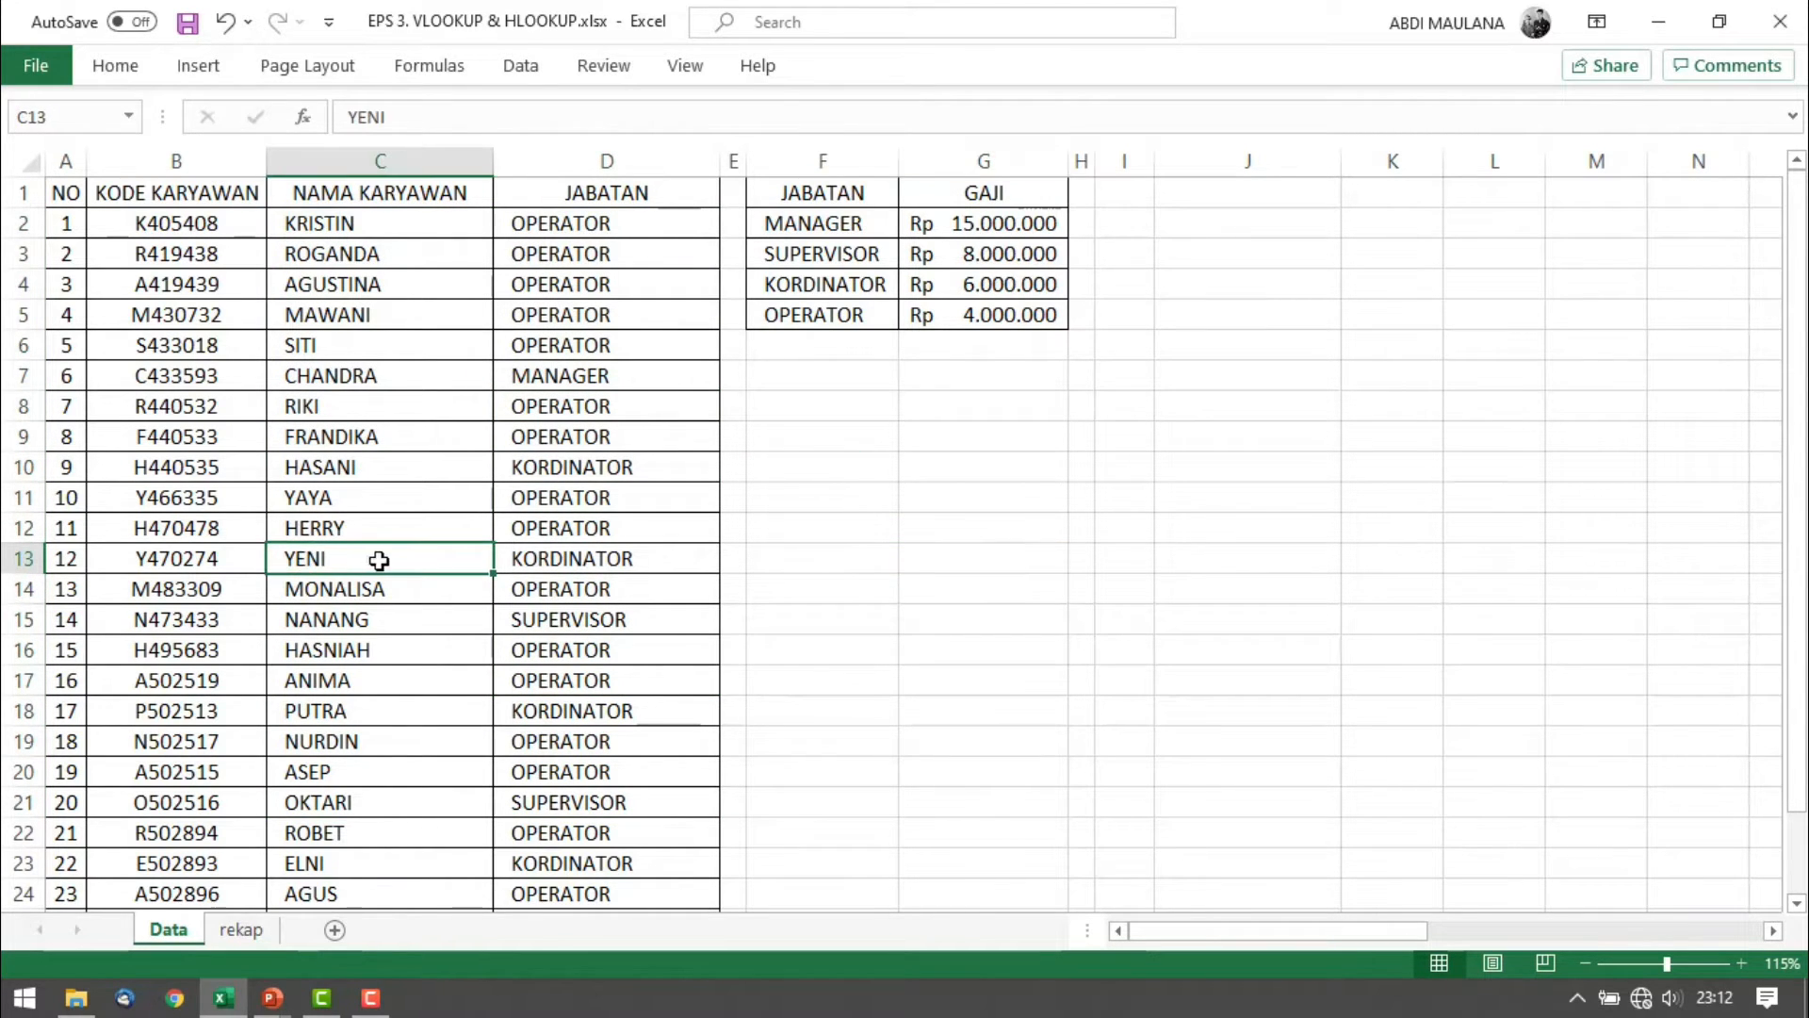
{"action": "left_click_drag", "start_coordinate": [379, 560], "coordinate": [529, 564]}
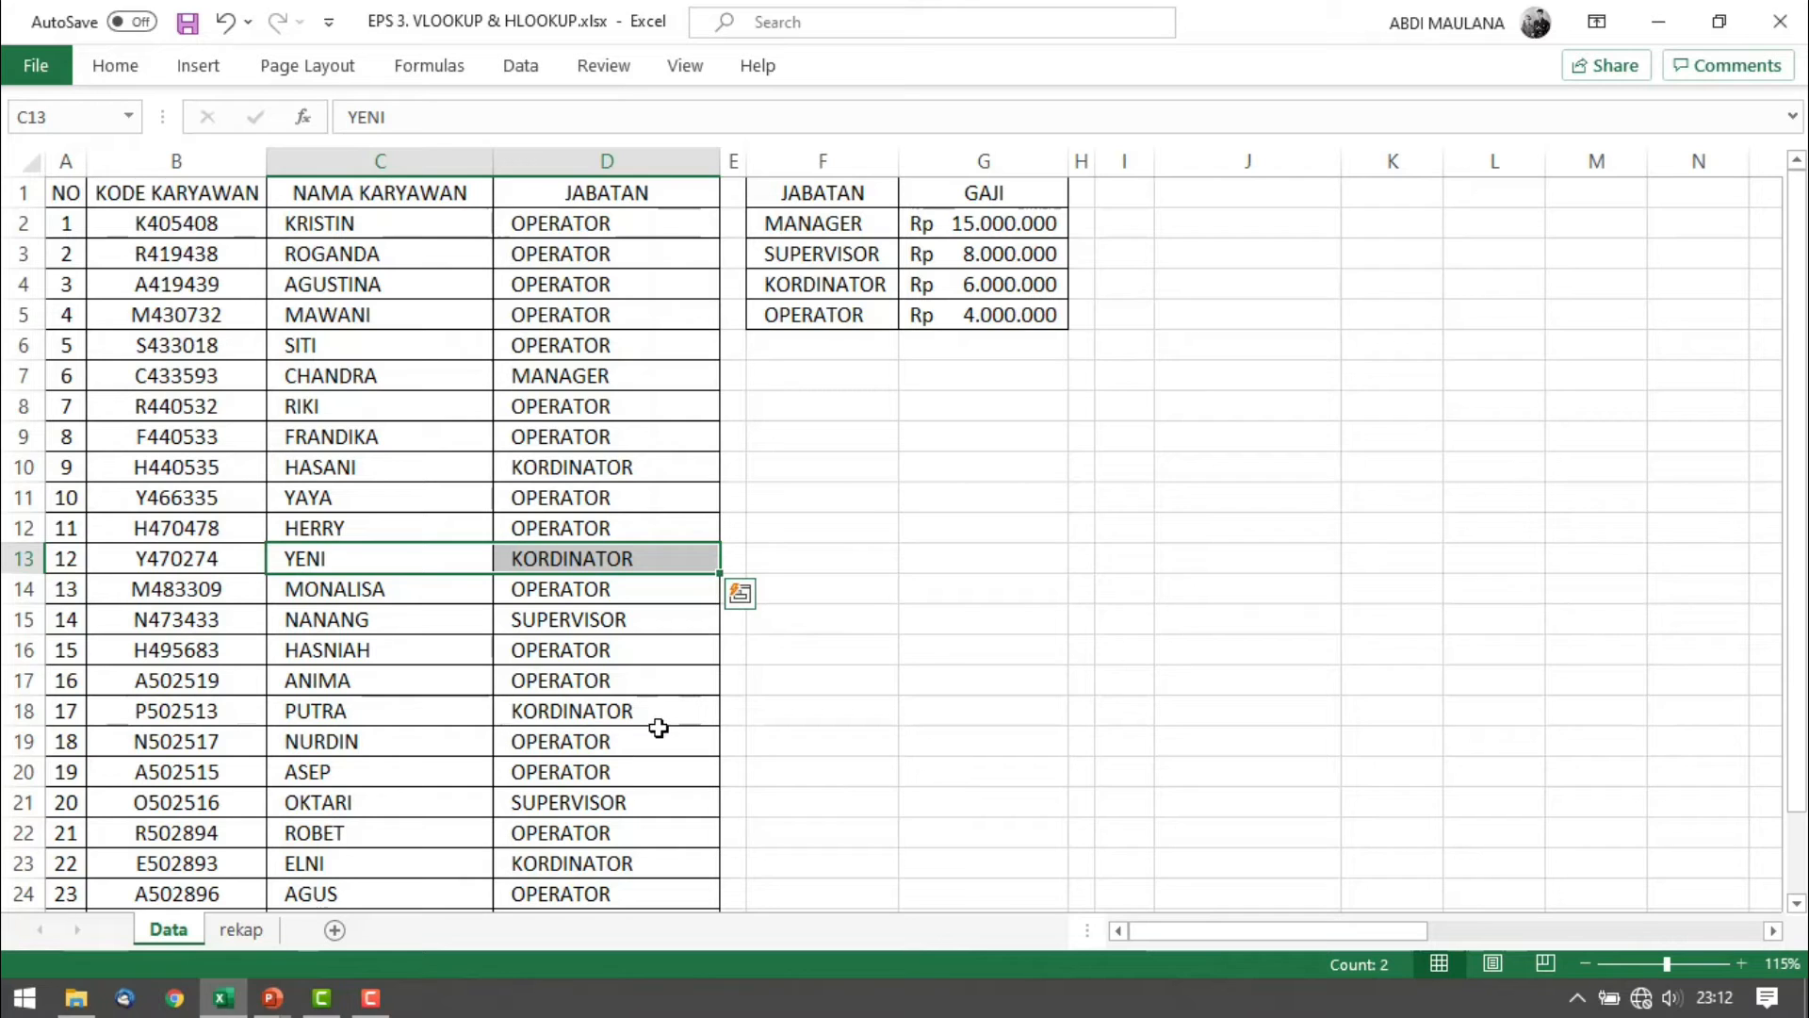
{"action": "left_click", "coordinate": [373, 562]}
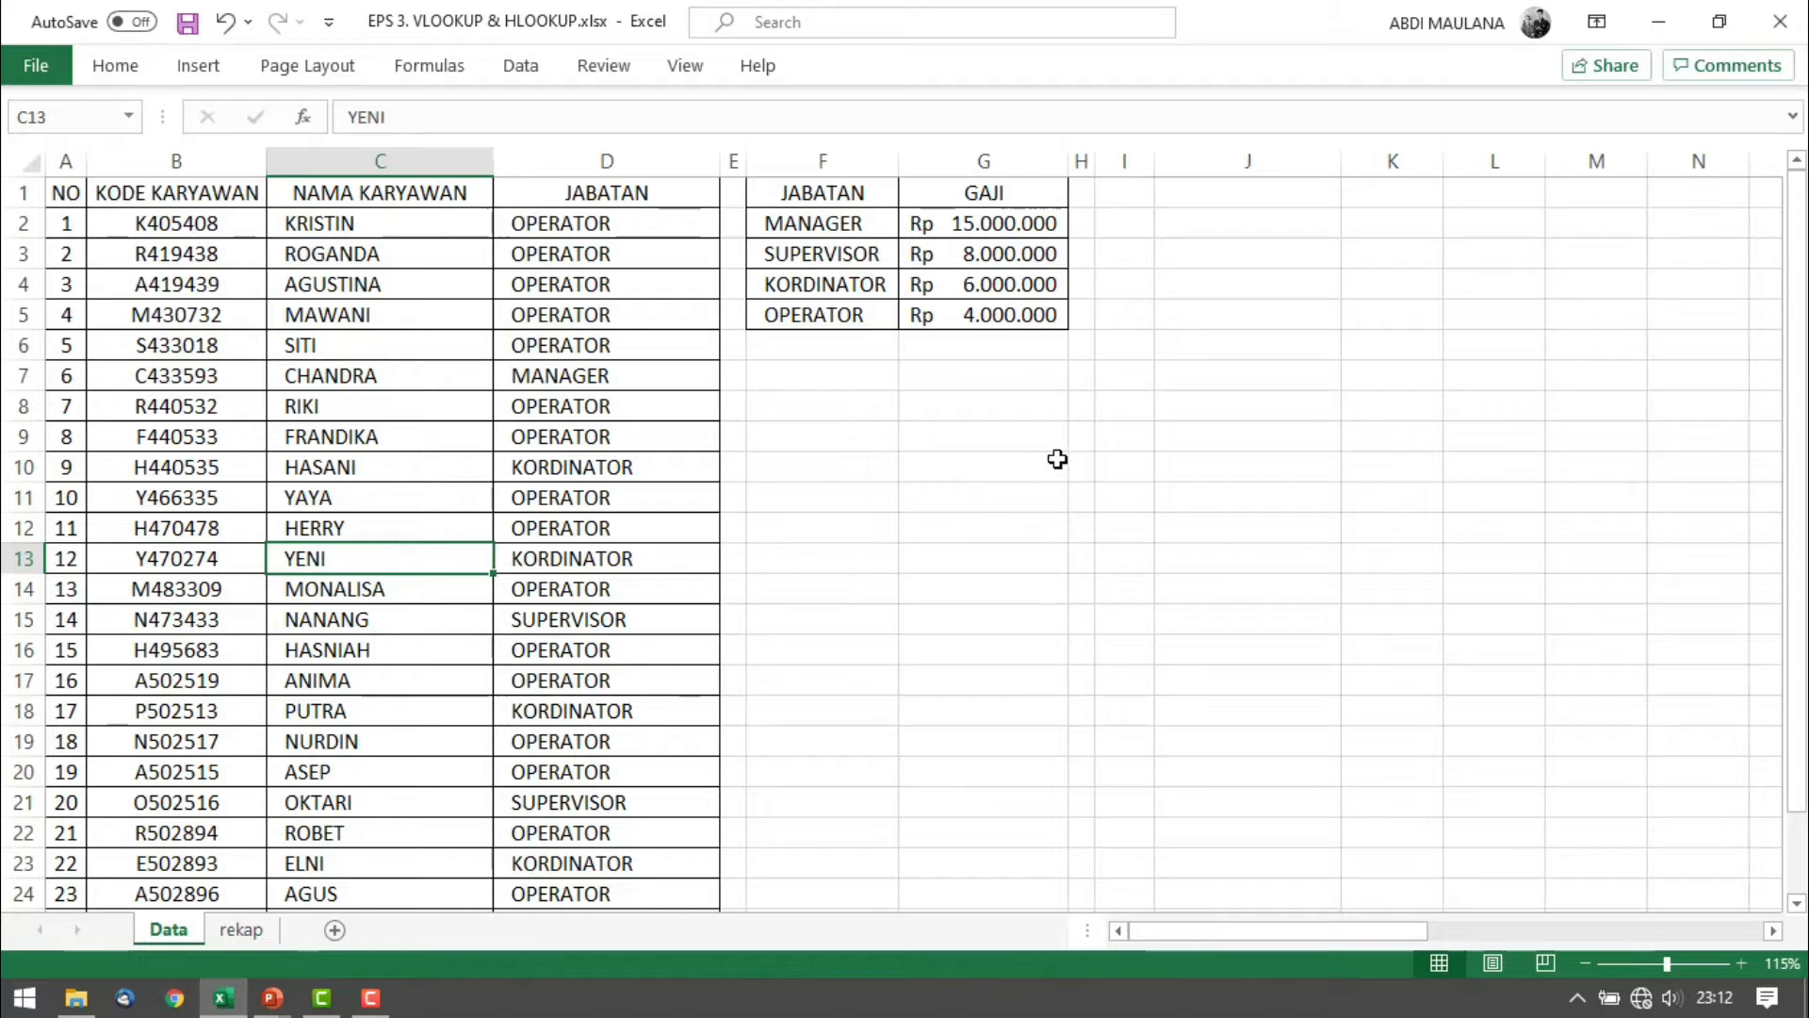
{"action": "left_click", "coordinate": [595, 554]}
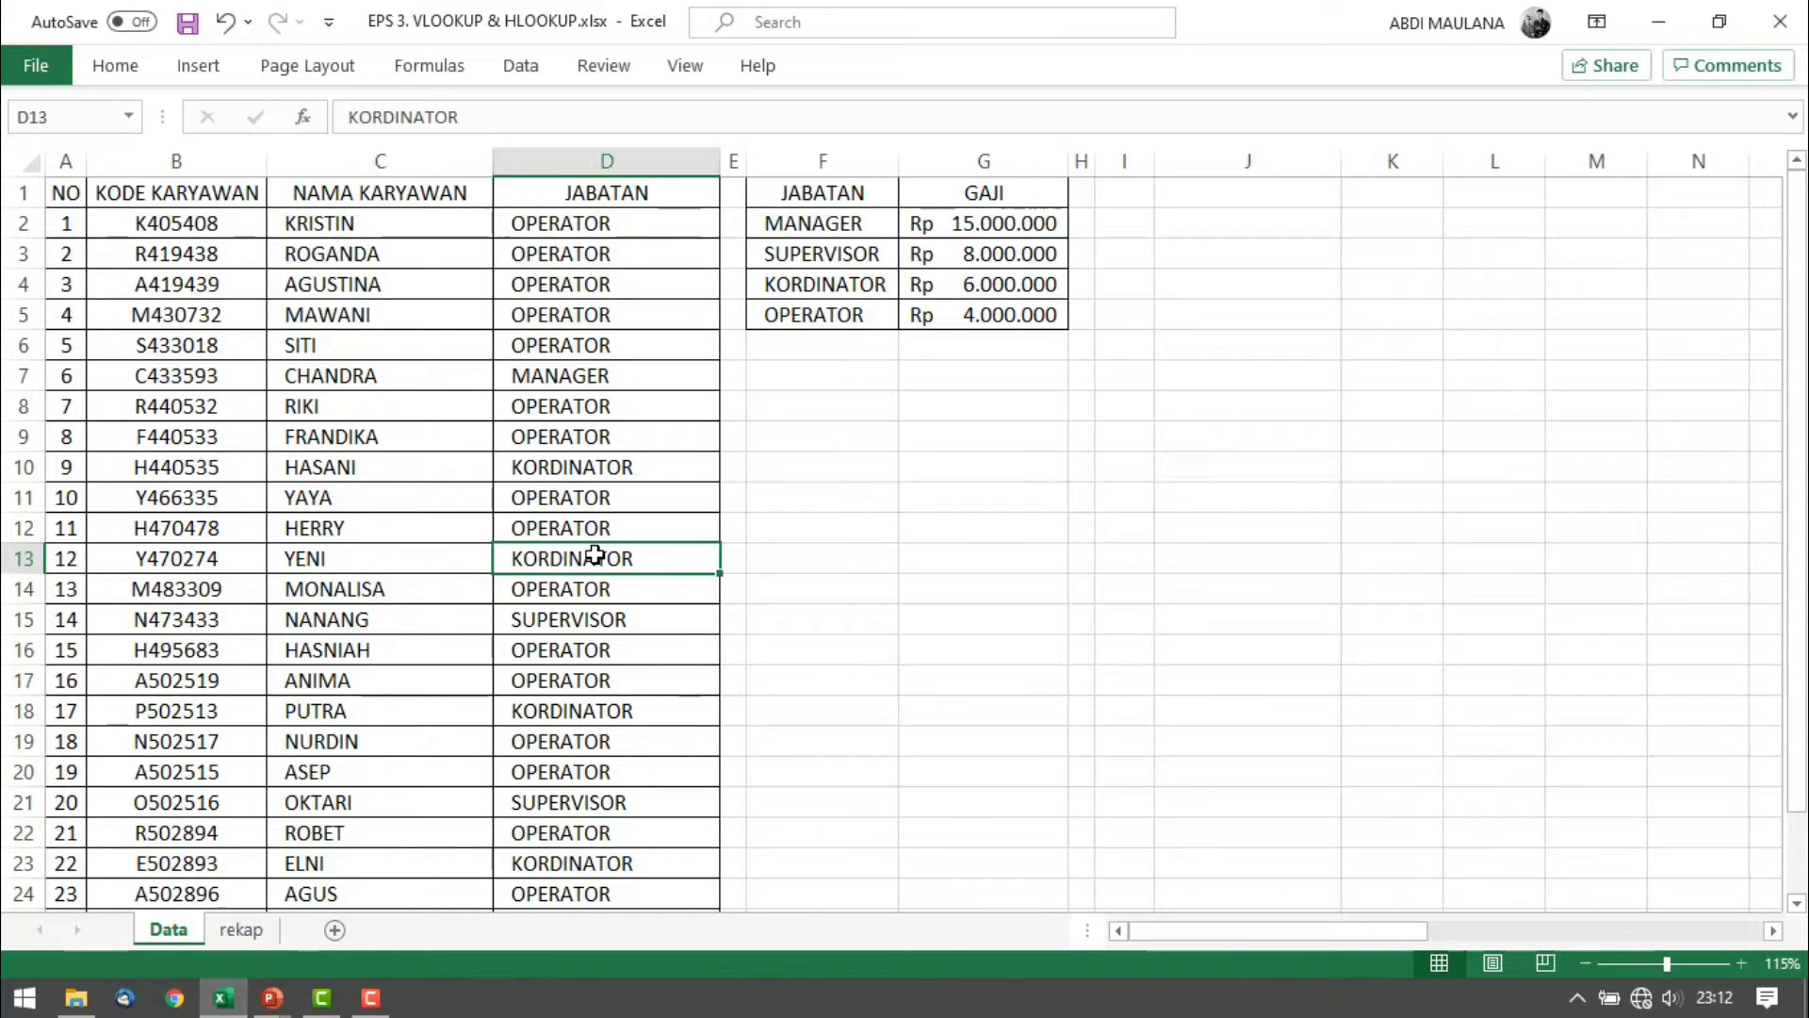
{"action": "scroll", "coordinate": [595, 554], "scroll_direction": "down", "scroll_amount": 1}
{"action": "left_click_drag", "start_coordinate": [400, 831], "coordinate": [618, 807]}
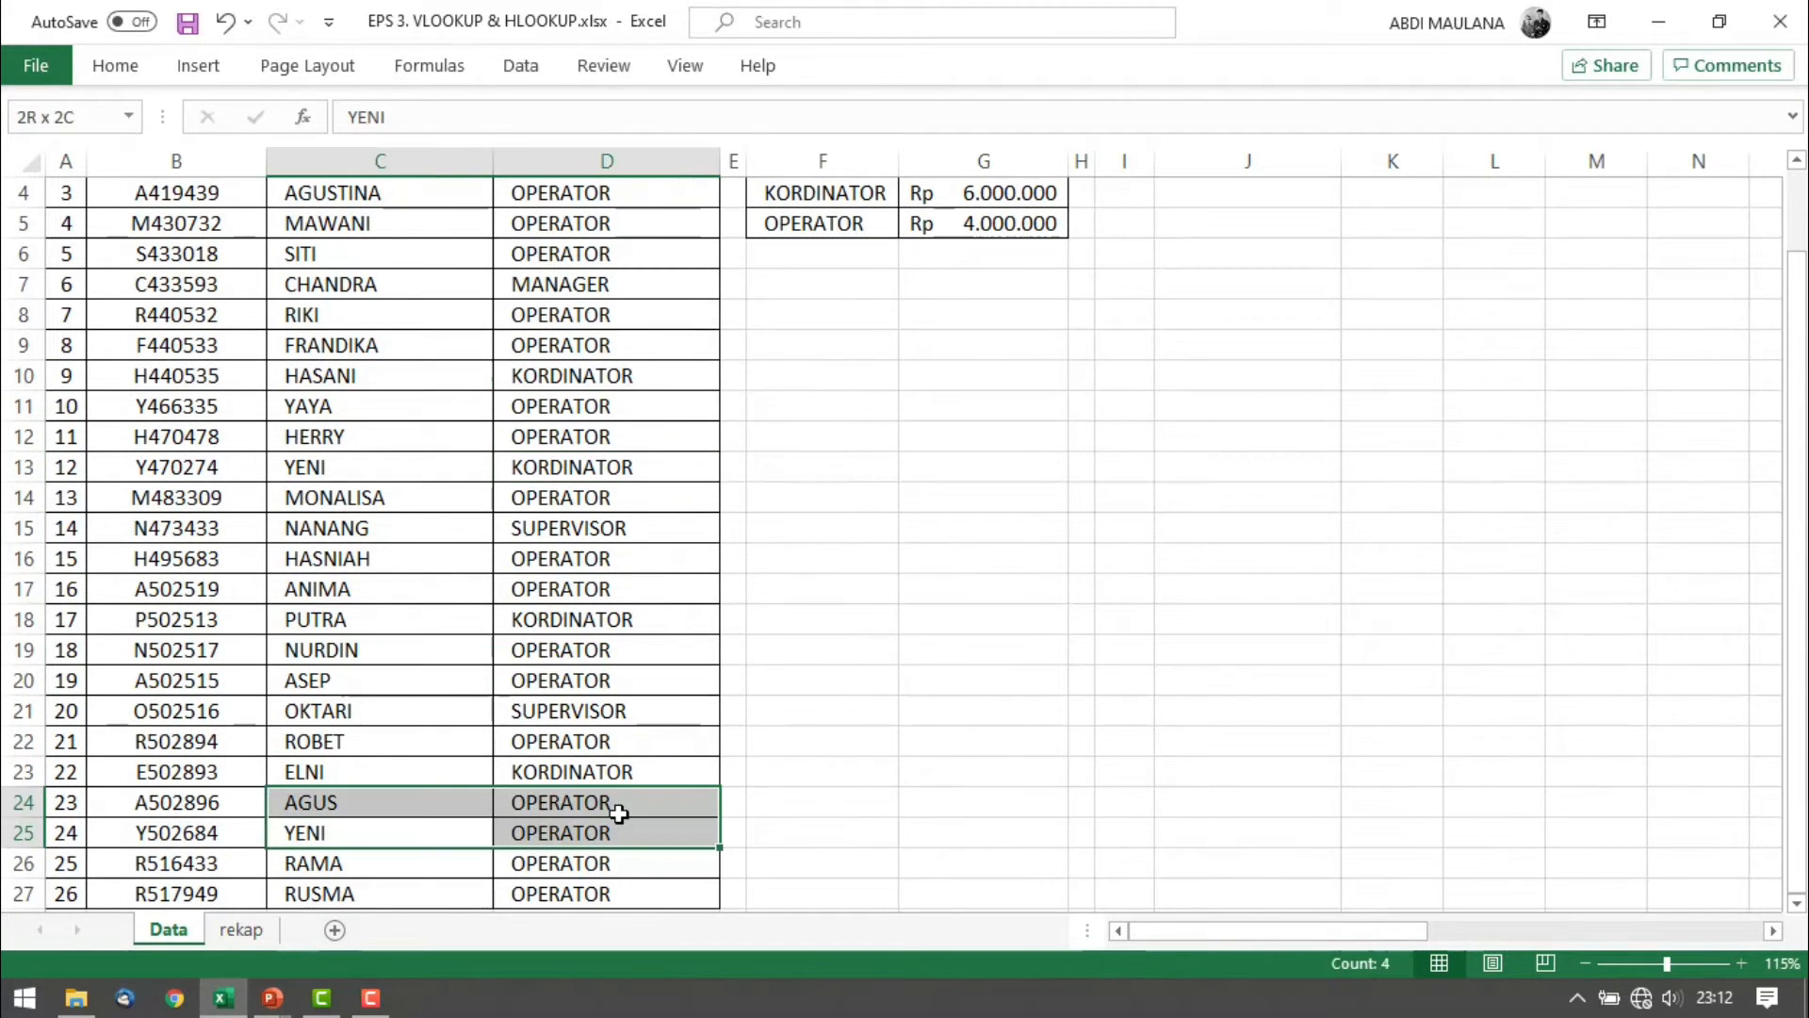
{"action": "left_click", "coordinate": [416, 832]}
{"action": "left_click_drag", "start_coordinate": [353, 464], "coordinate": [588, 464]}
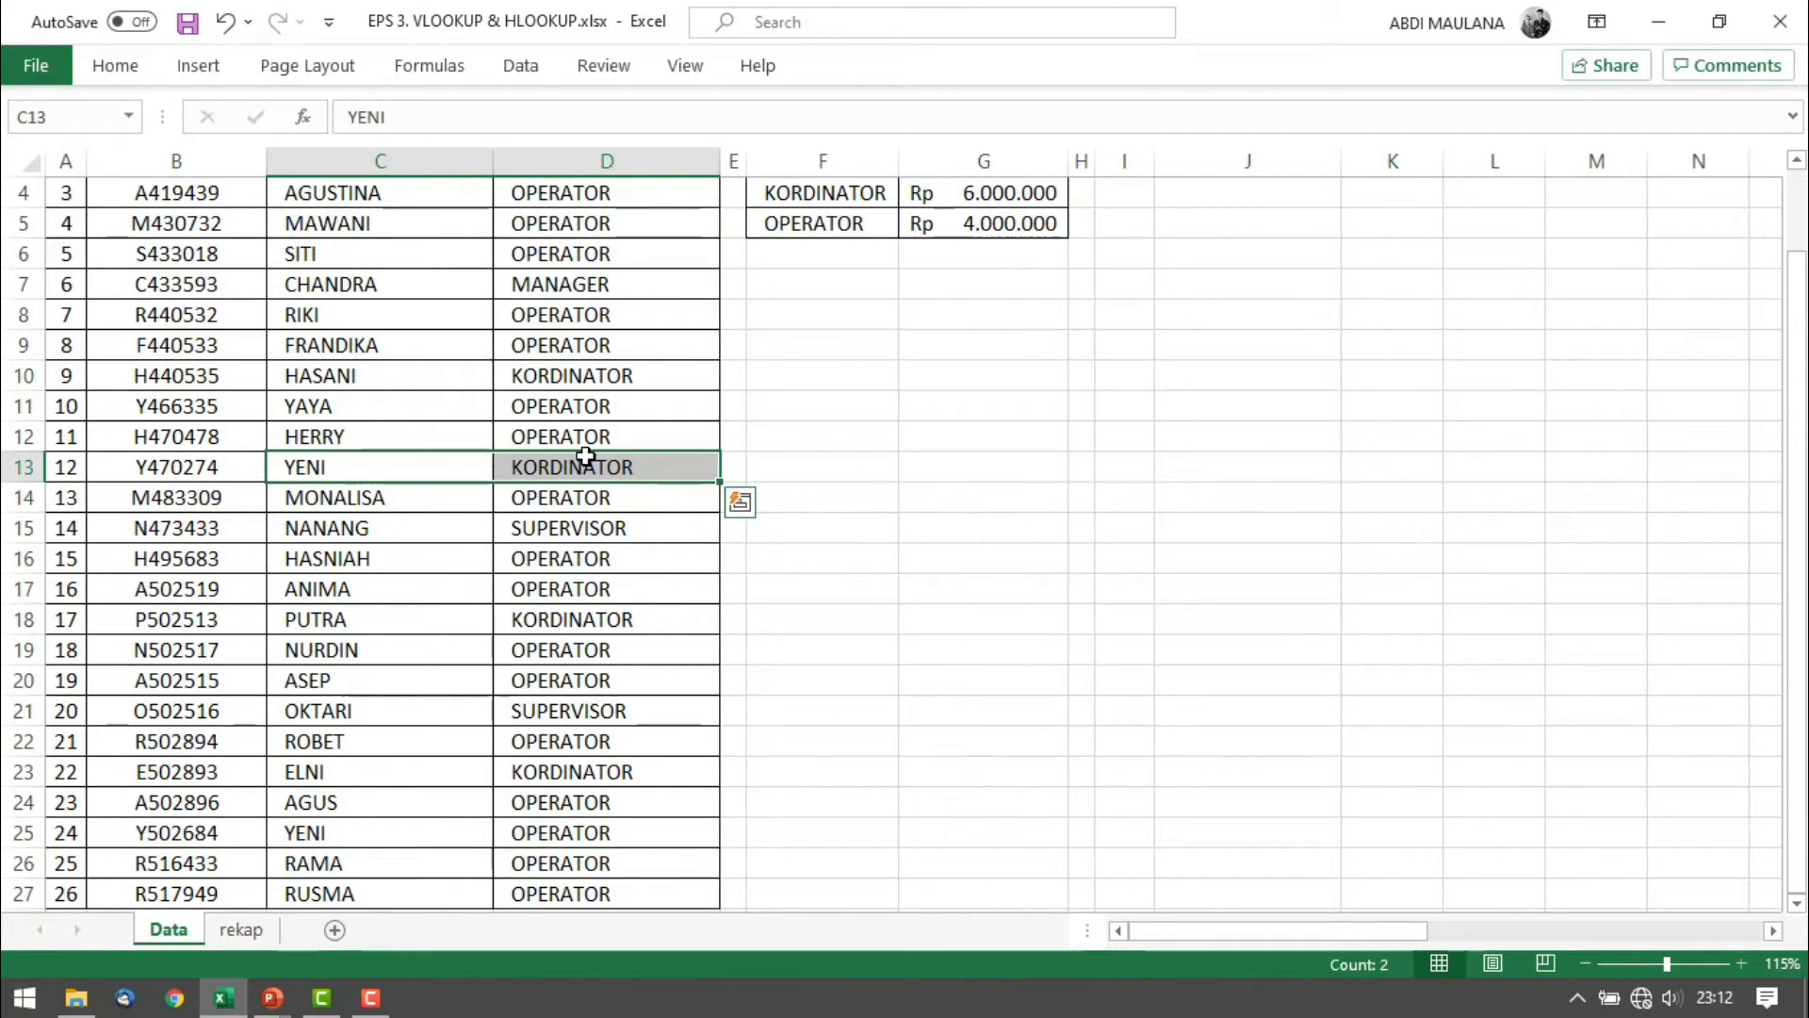
{"action": "scroll", "coordinate": [581, 454], "scroll_direction": "up", "scroll_amount": 1}
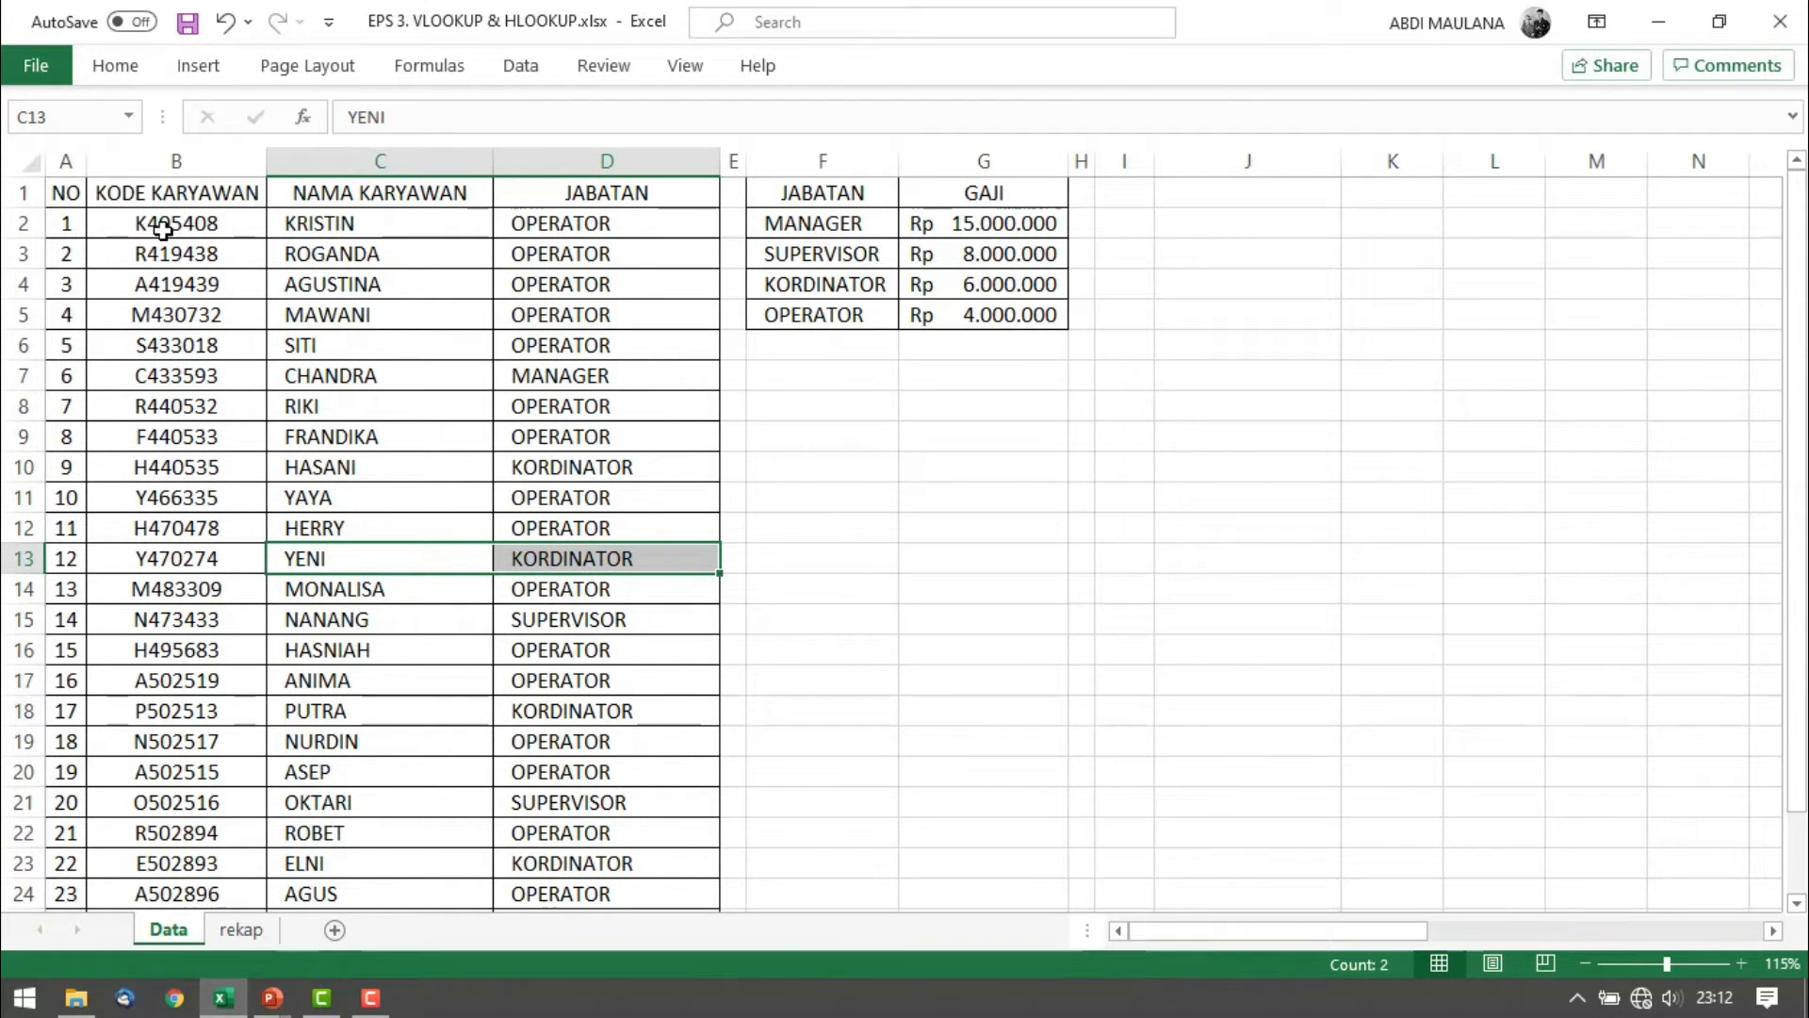
{"action": "left_click_drag", "start_coordinate": [173, 193], "coordinate": [117, 644]}
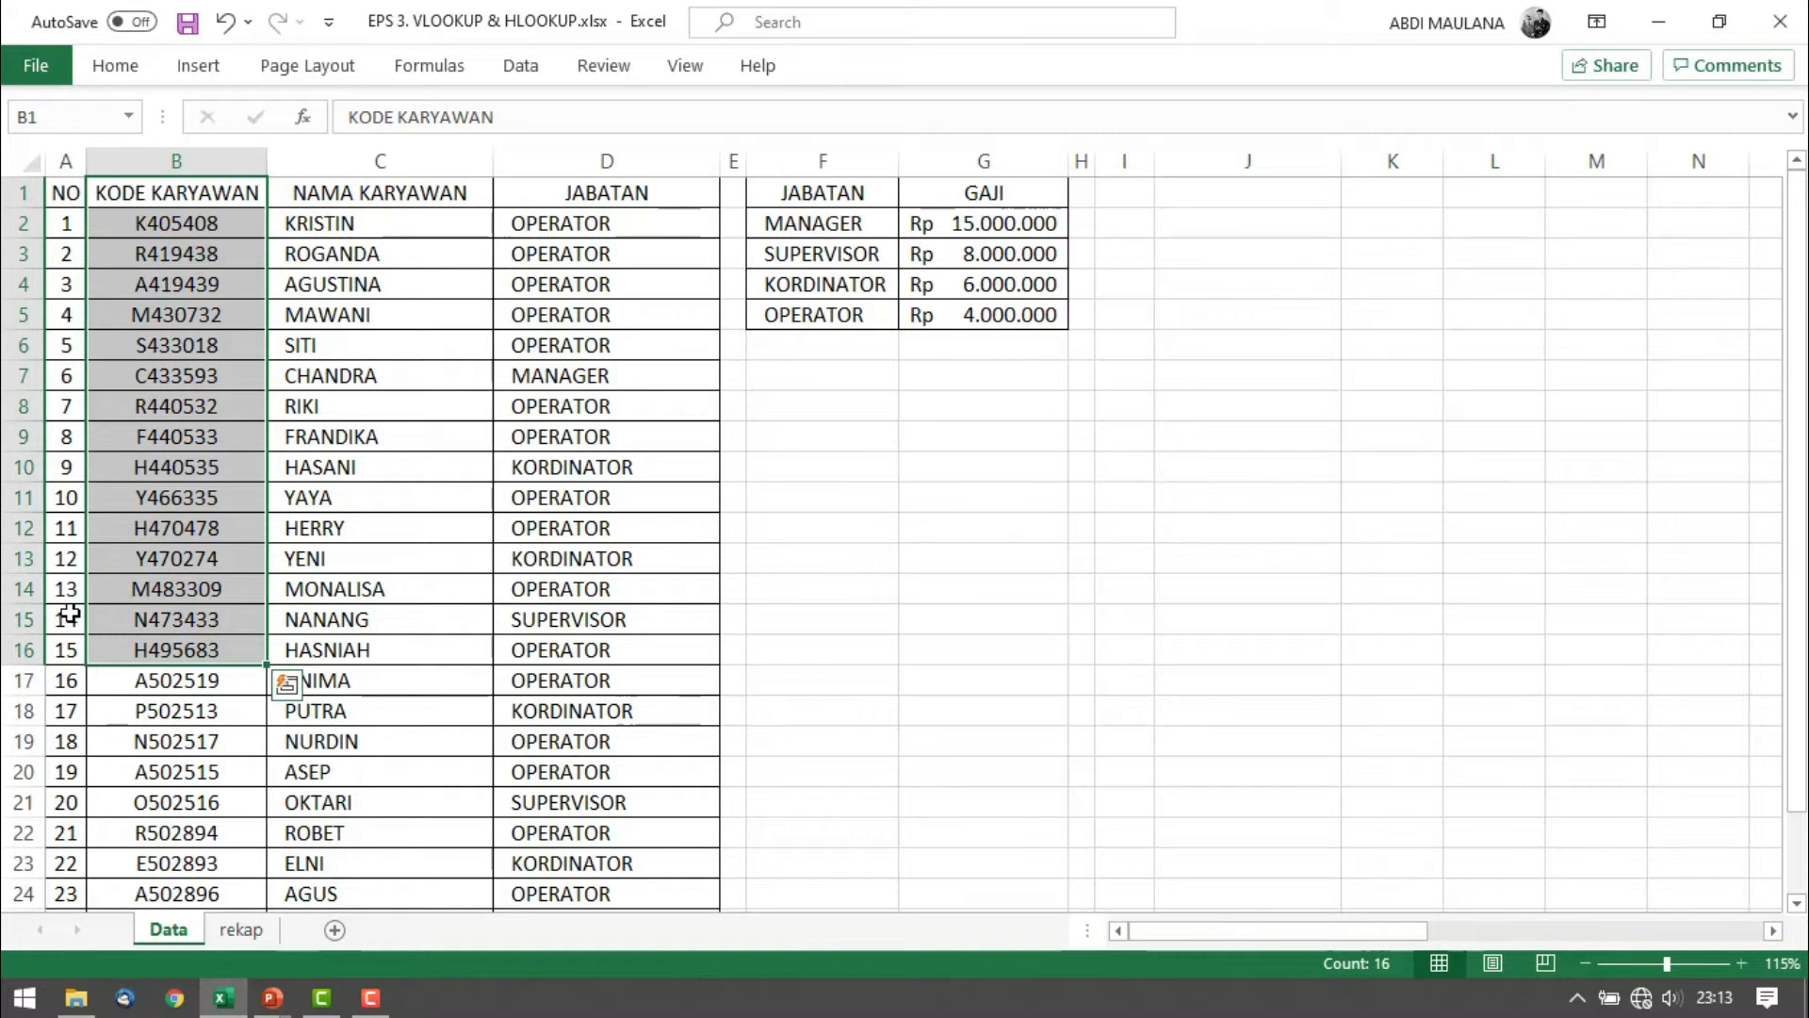
{"action": "left_click", "coordinate": [178, 412]}
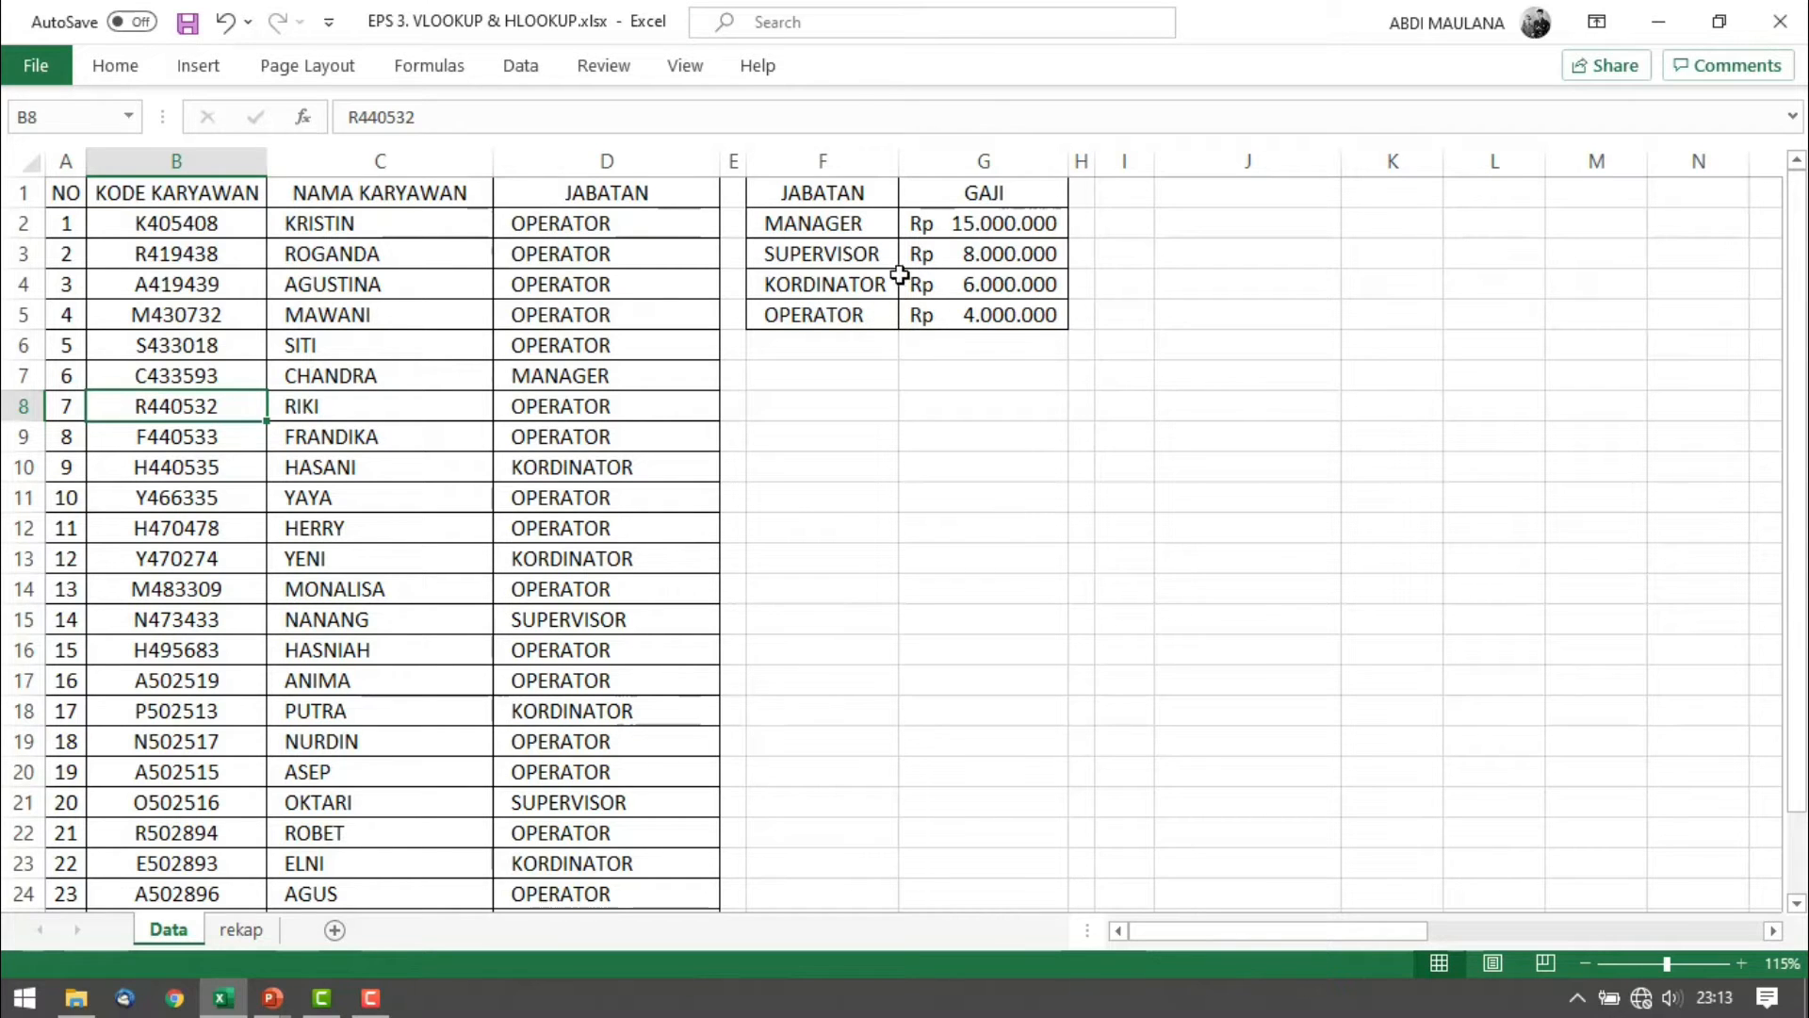
Examine the JABATAN and GAJI table in F1:G5 and compare its positions with the employees' positions in column D
{"action": "left_click_drag", "start_coordinate": [843, 195], "coordinate": [837, 315]}
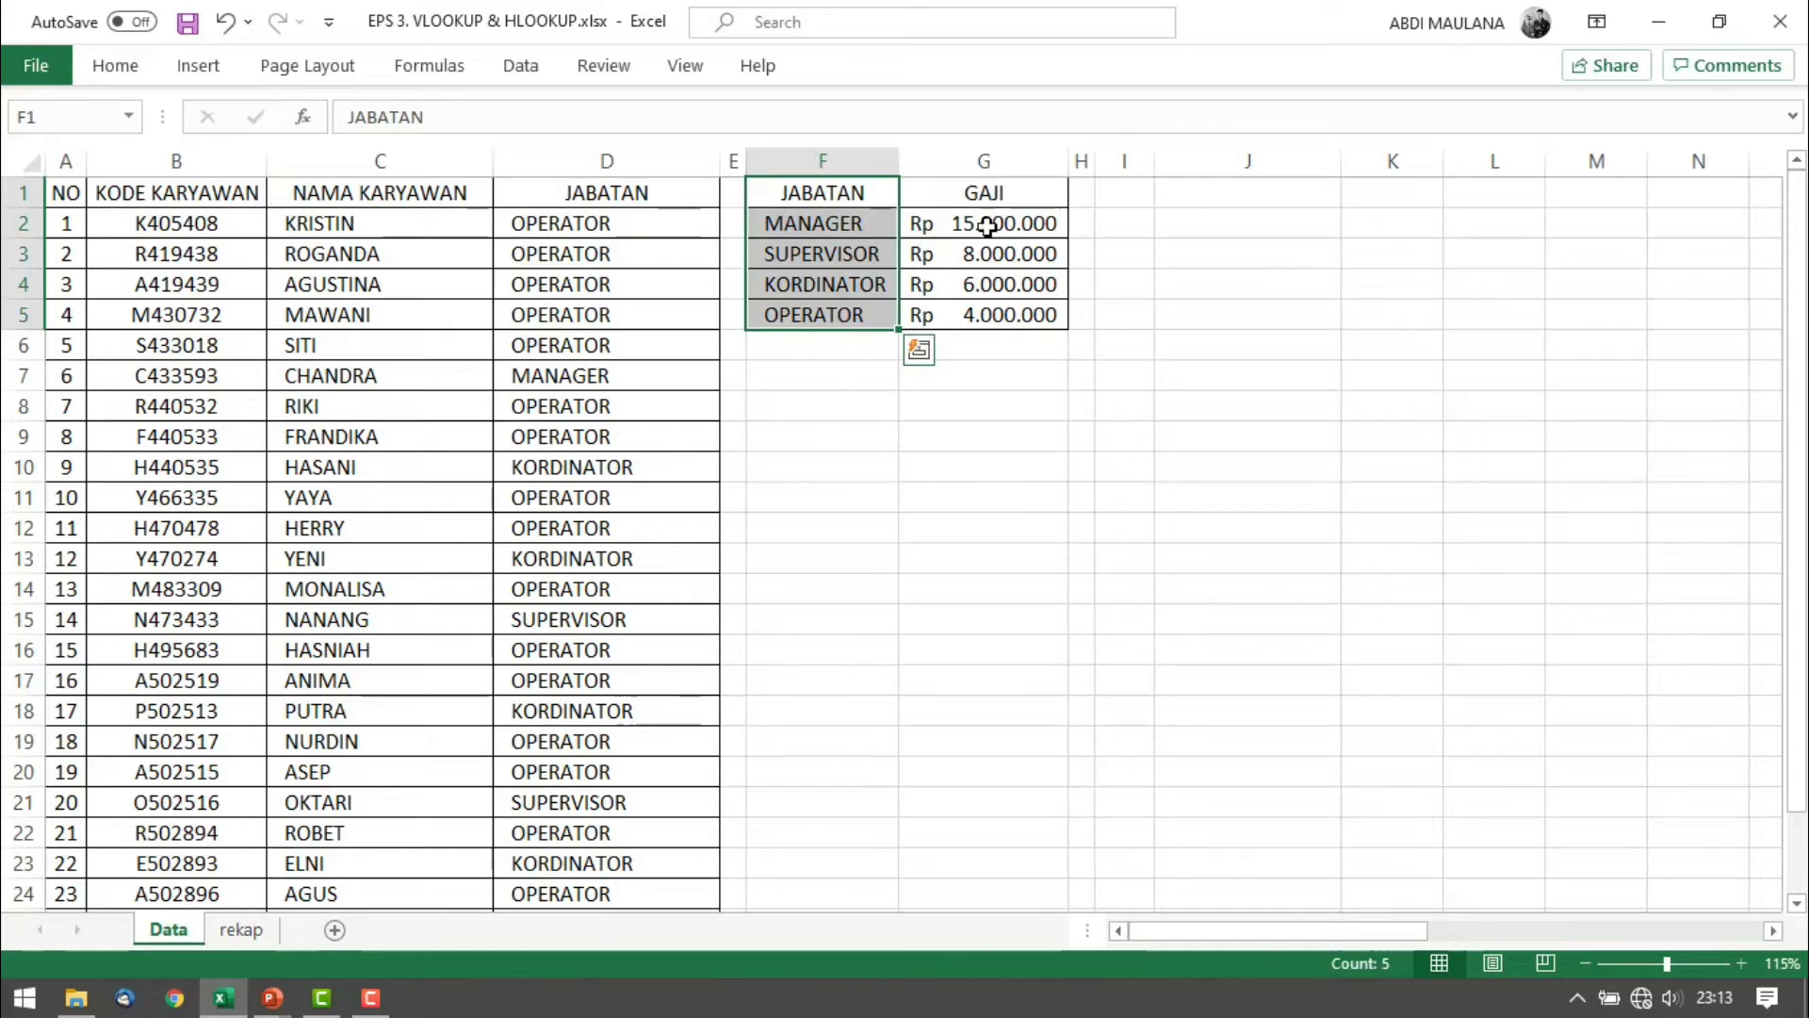
{"action": "left_click_drag", "start_coordinate": [982, 201], "coordinate": [1001, 315]}
{"action": "left_click", "coordinate": [795, 236]}
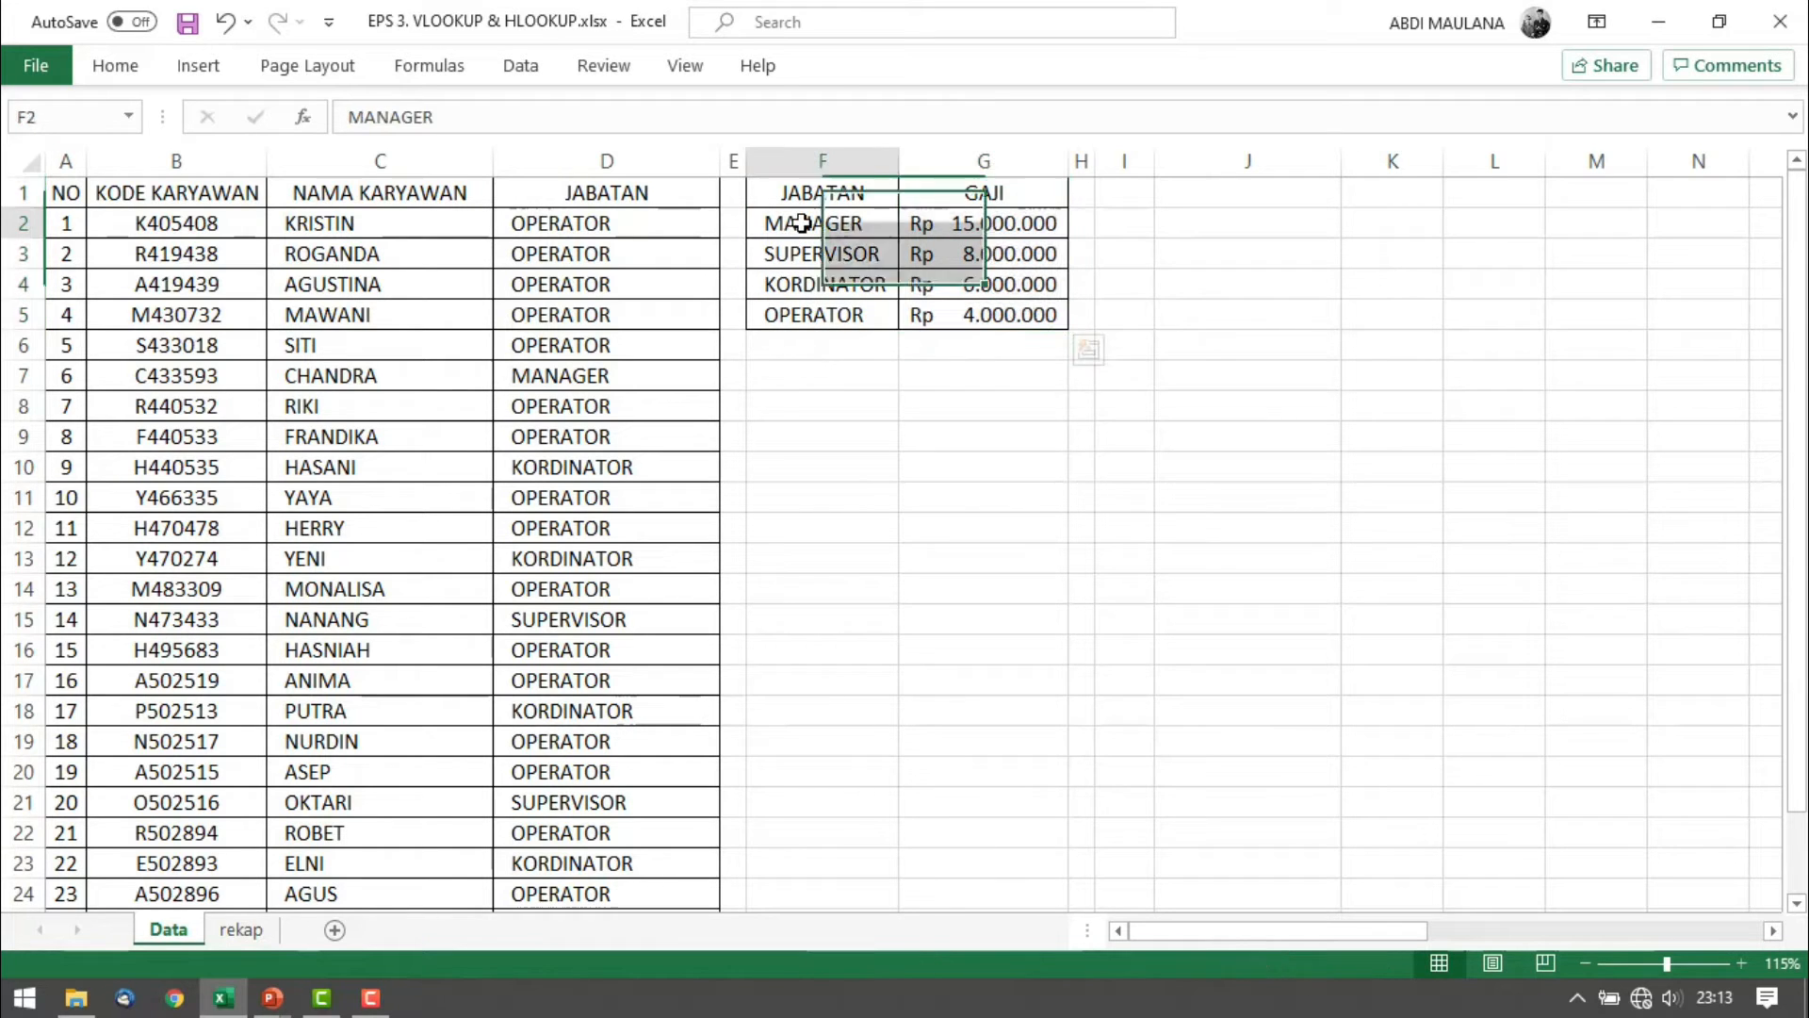
{"action": "left_click", "coordinate": [674, 379]}
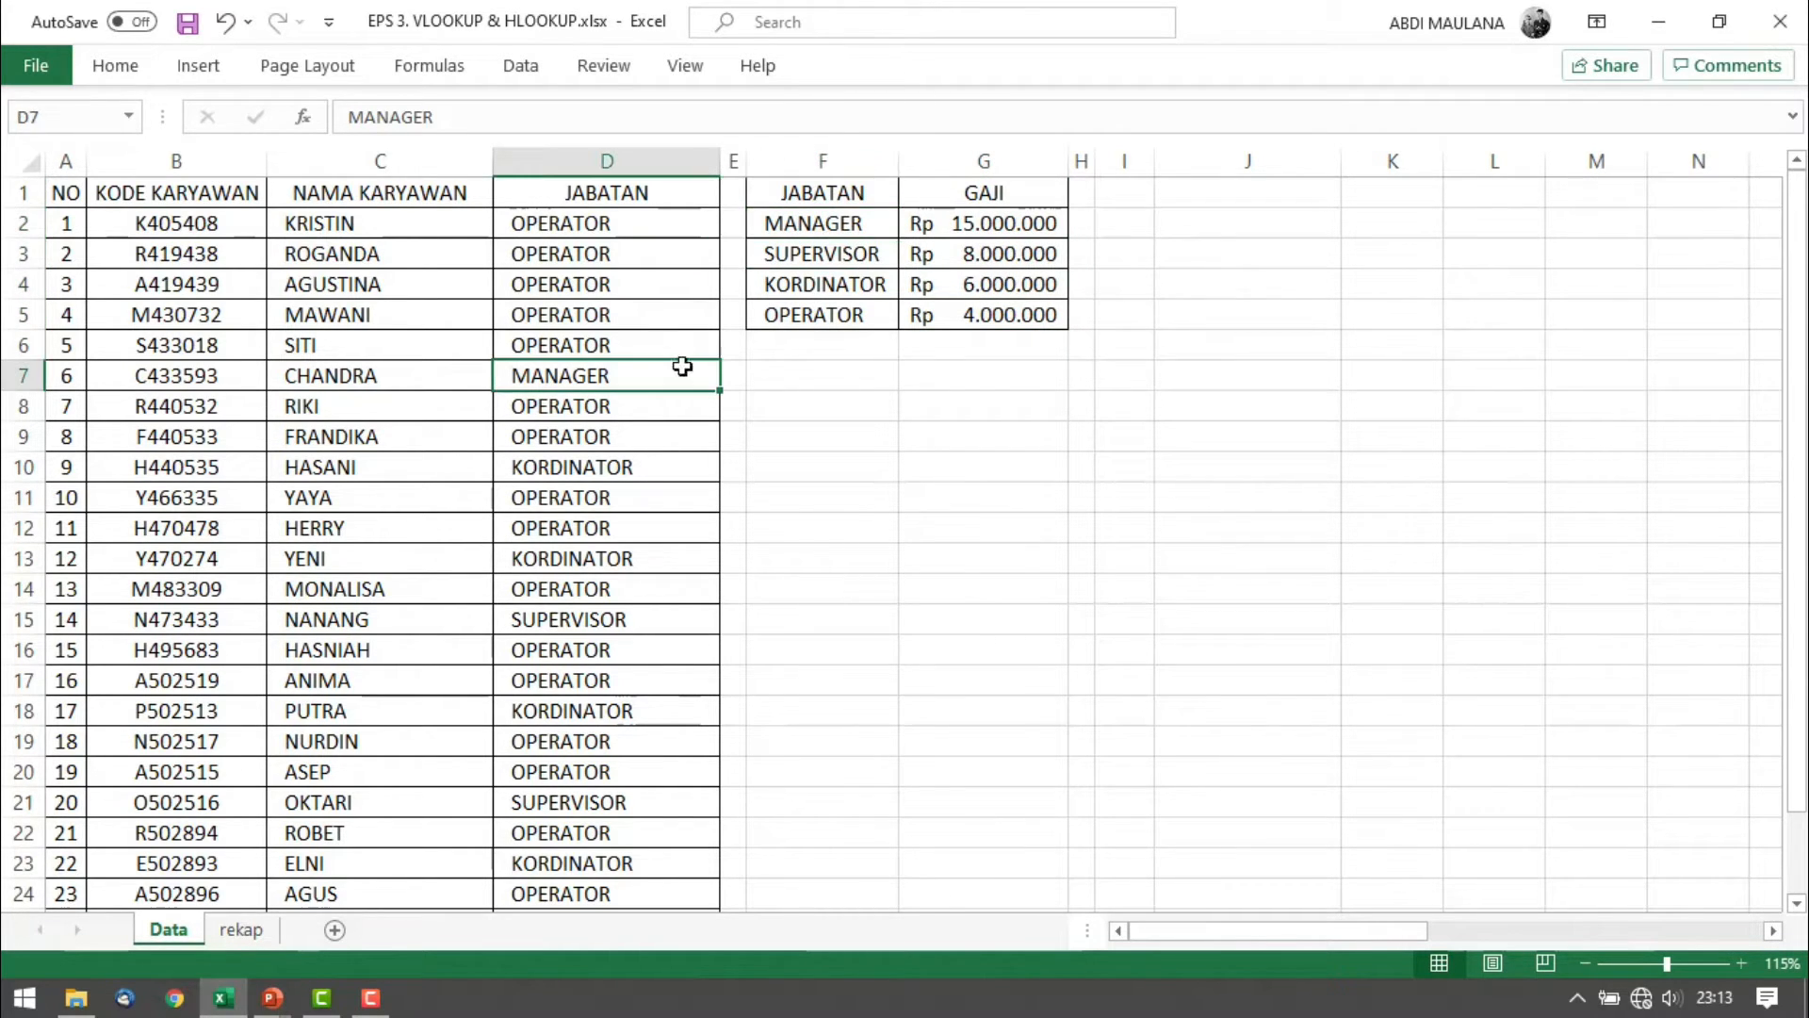
{"action": "left_click", "coordinate": [791, 268]}
{"action": "left_click_drag", "start_coordinate": [622, 528], "coordinate": [640, 680]}
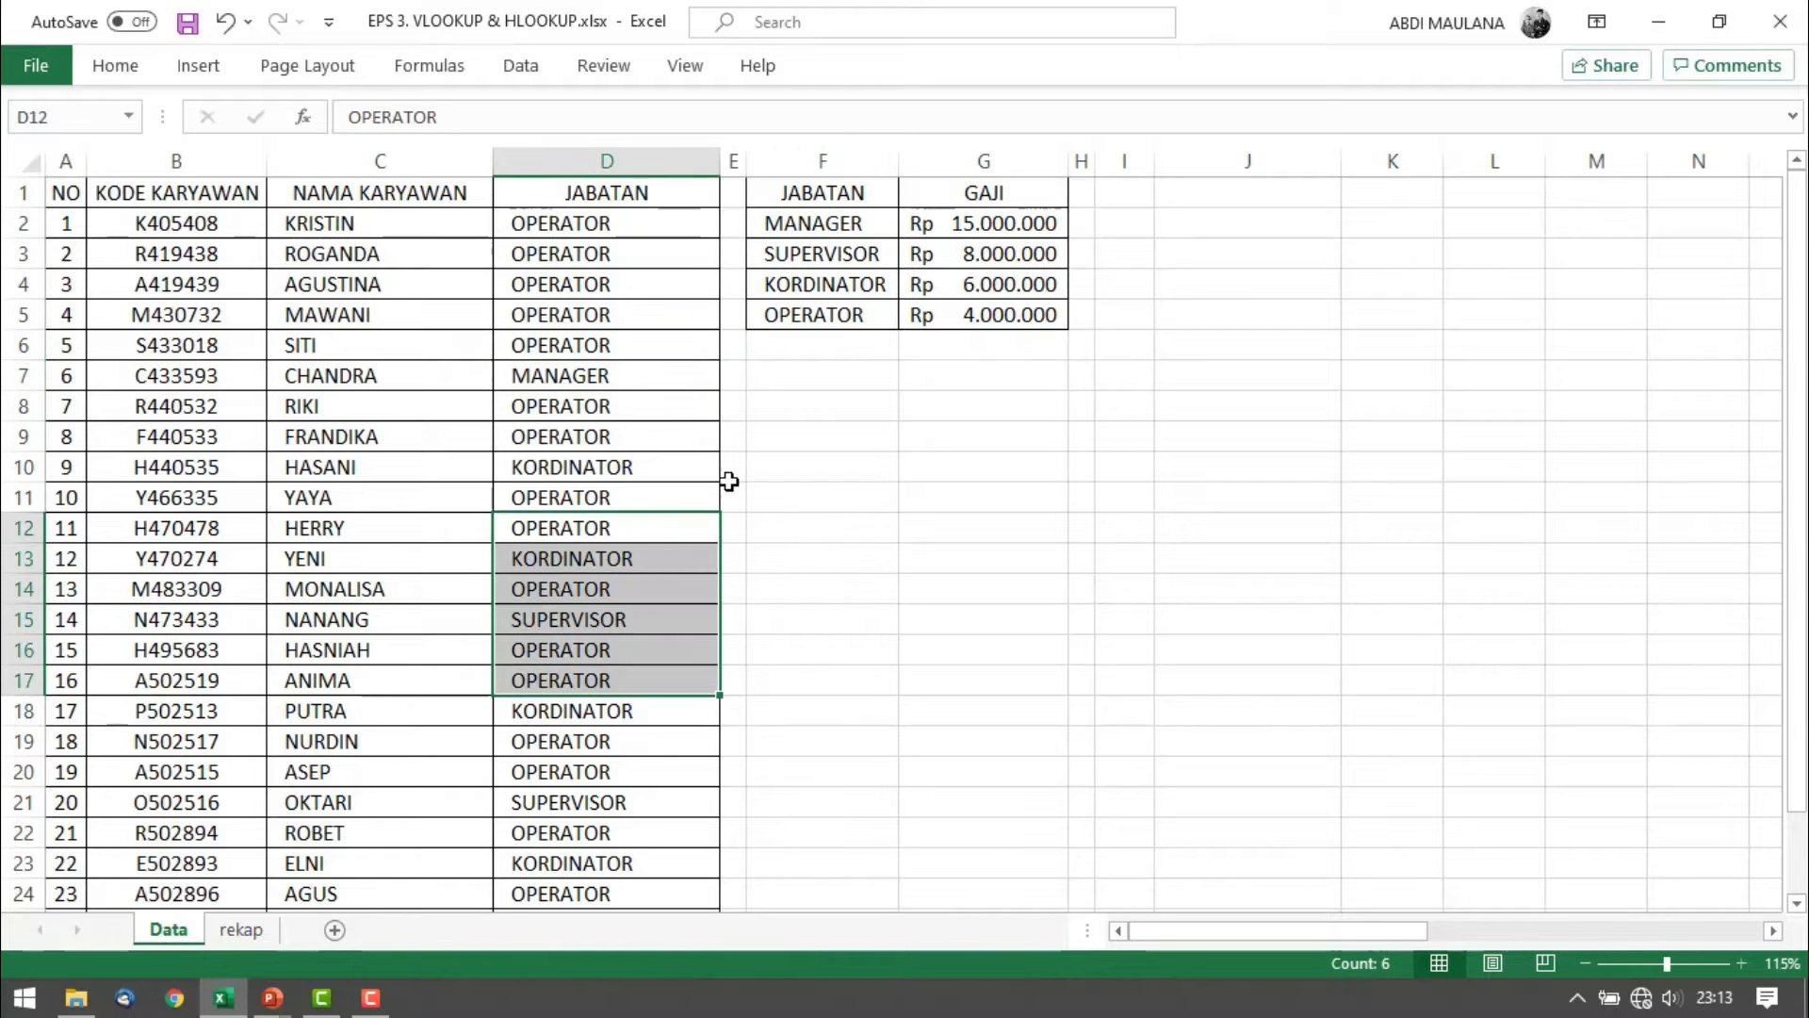
{"action": "left_click", "coordinate": [810, 298]}
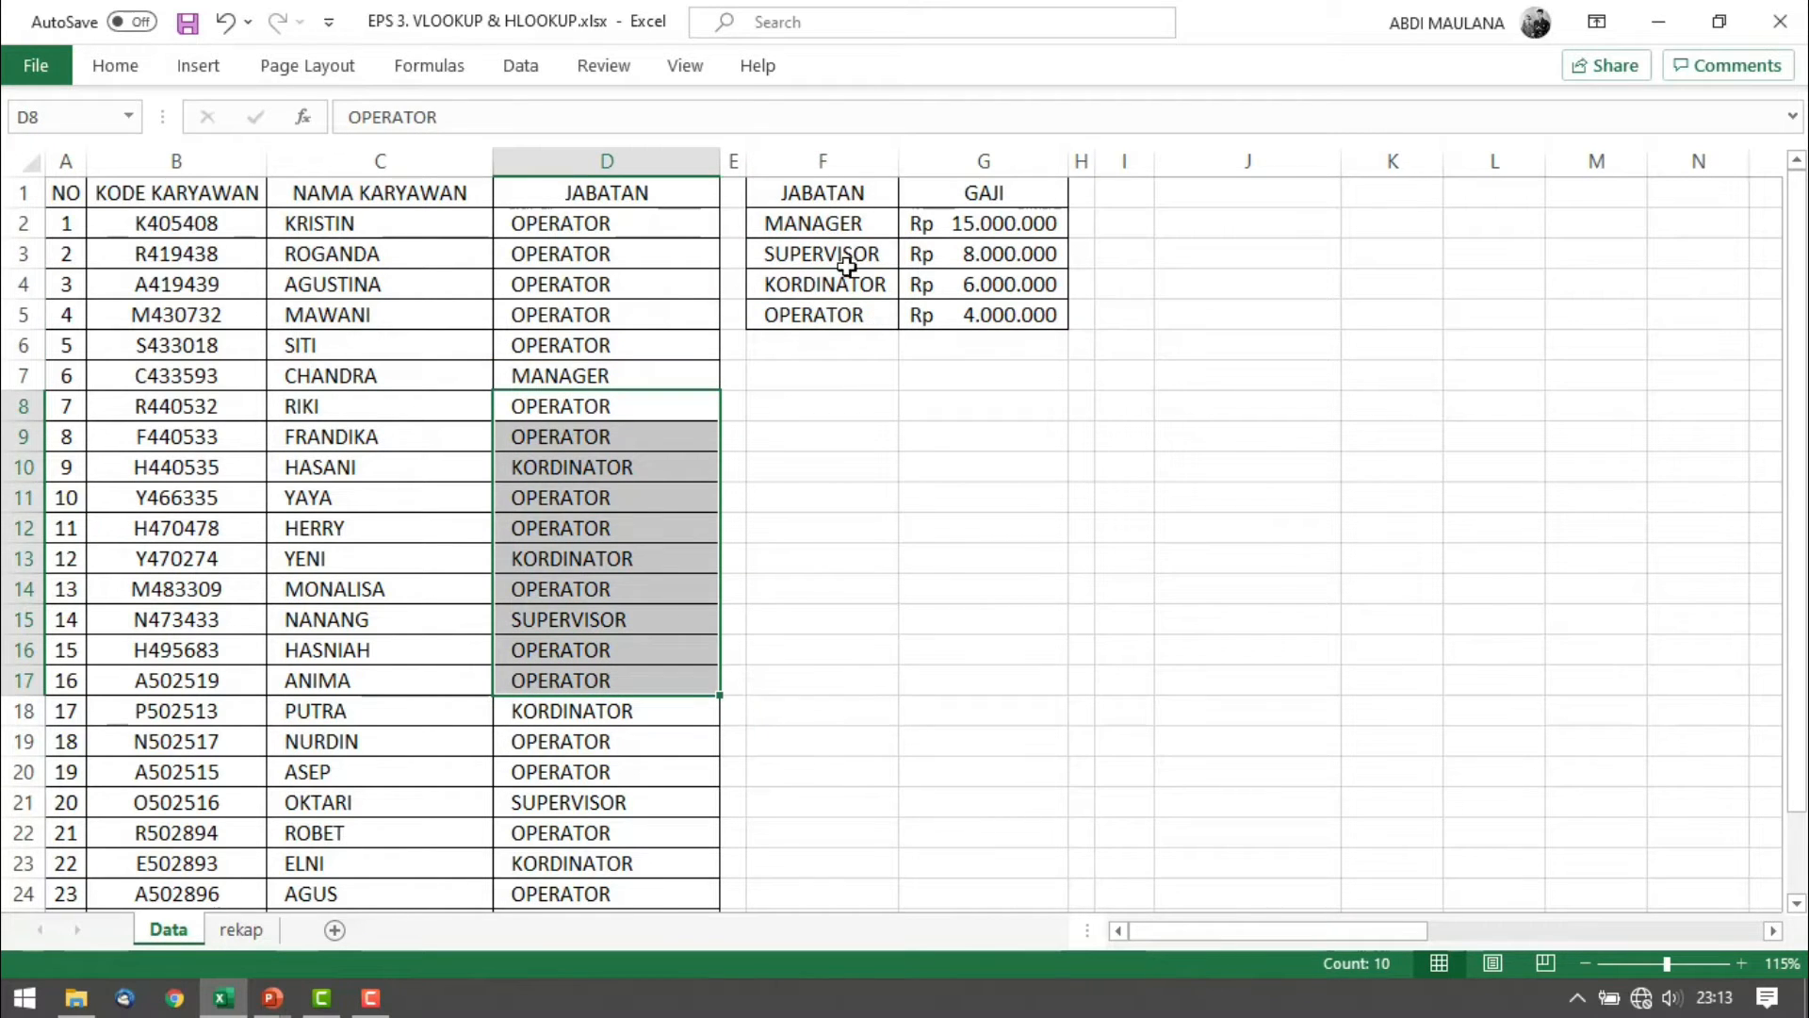
{"action": "left_click_drag", "start_coordinate": [824, 192], "coordinate": [981, 251]}
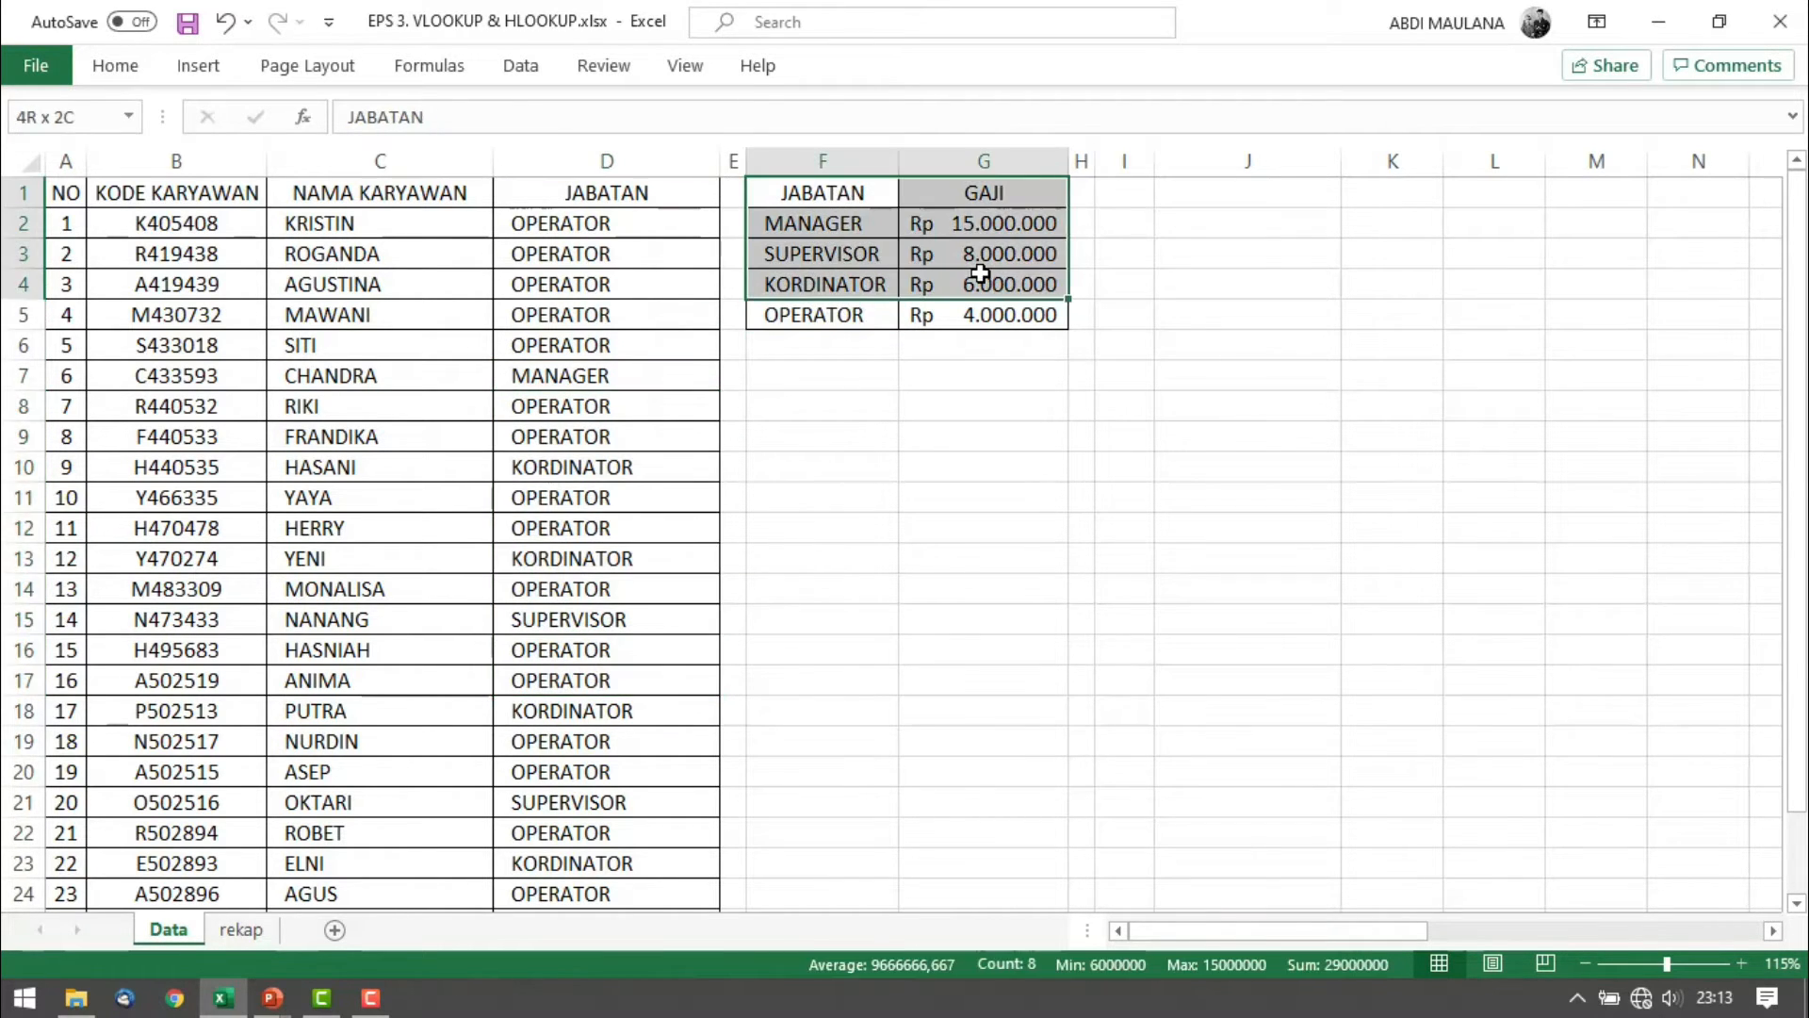
{"action": "left_click", "coordinate": [933, 376]}
{"action": "left_click_drag", "start_coordinate": [848, 197], "coordinate": [946, 290]}
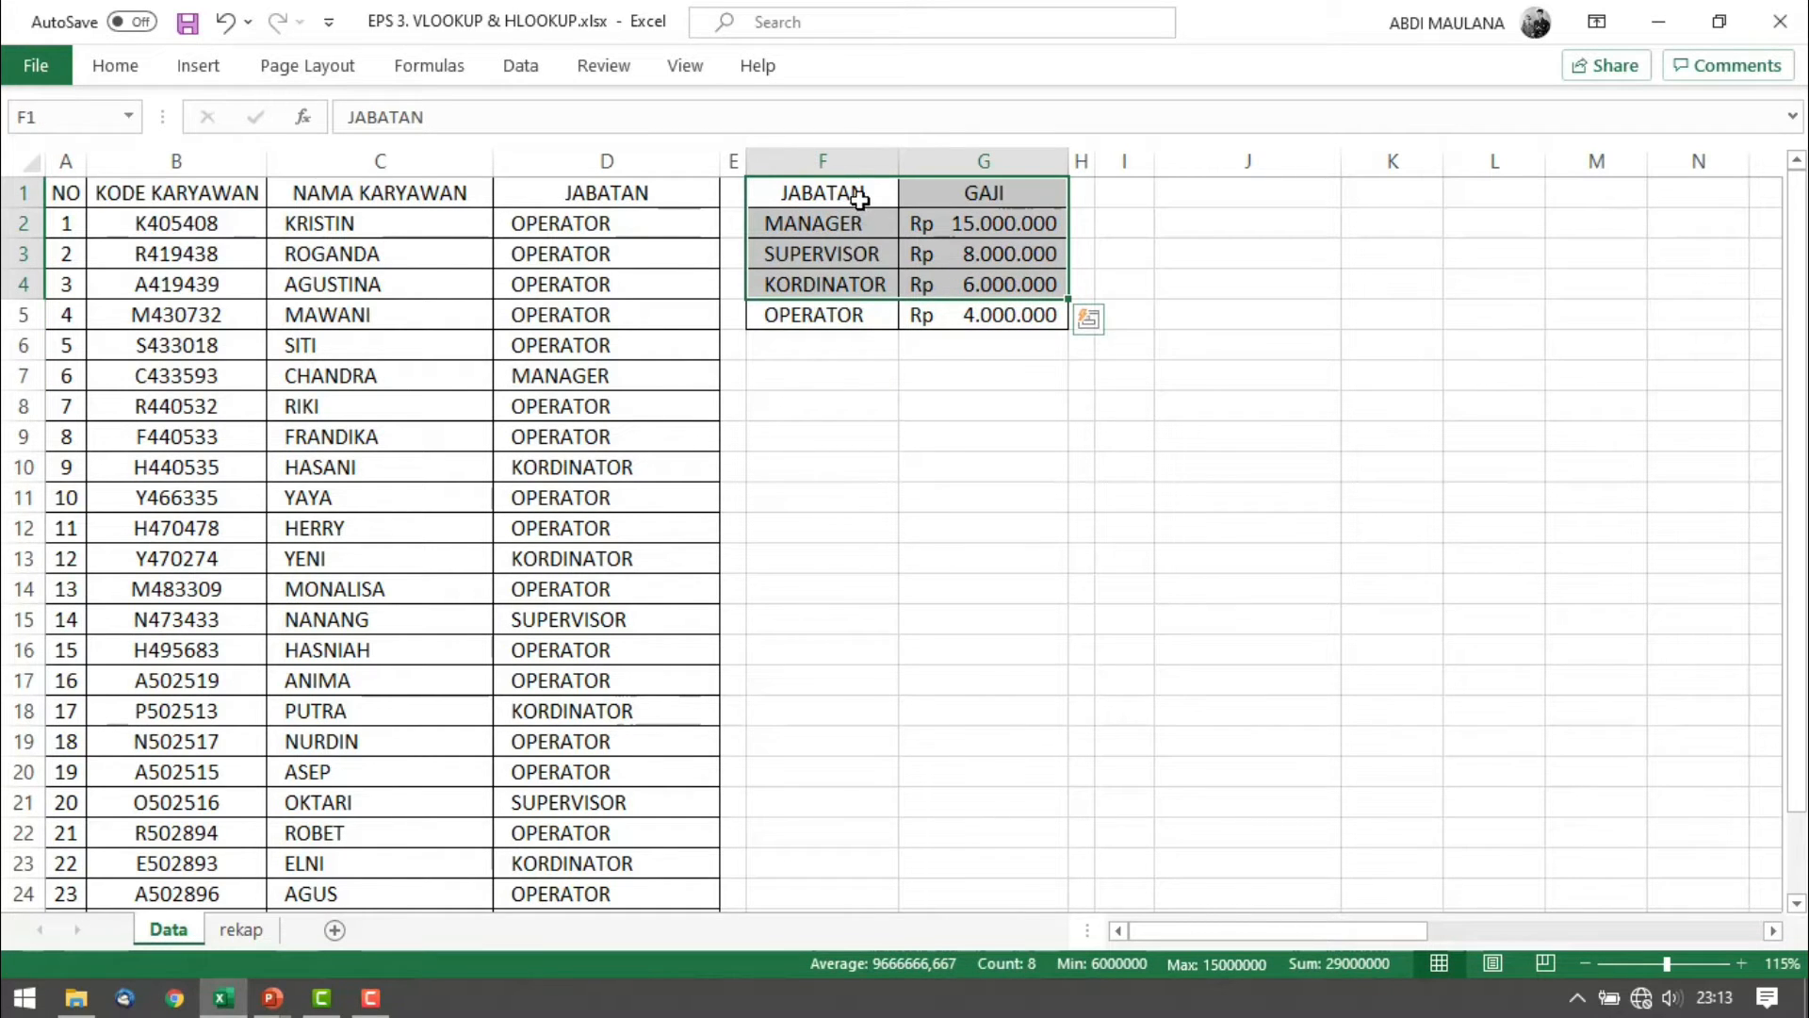
{"action": "left_click_drag", "start_coordinate": [856, 193], "coordinate": [850, 314]}
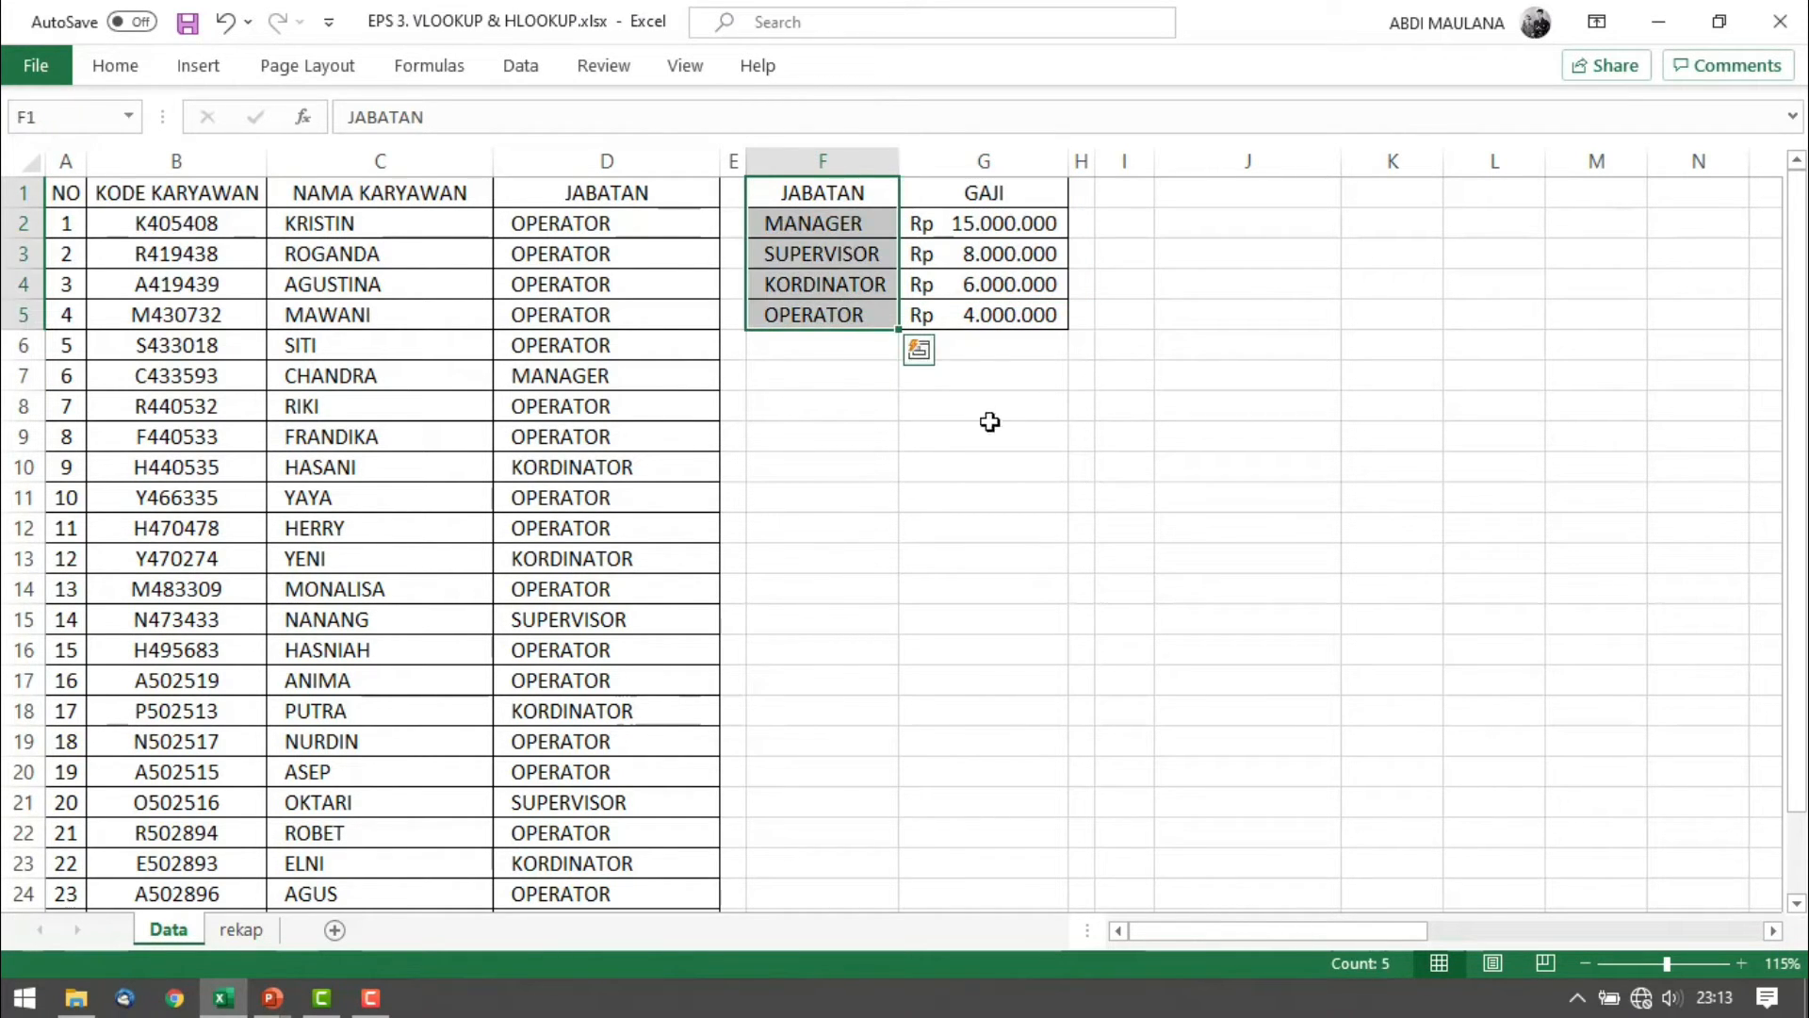
Match the MANAGER, KORDINATOR and OPERATOR entries of the salary table with the same positions in the employee table's JABATAN column
{"action": "left_click", "coordinate": [871, 291]}
{"action": "left_click", "coordinate": [840, 231]}
{"action": "left_click", "coordinate": [669, 366]}
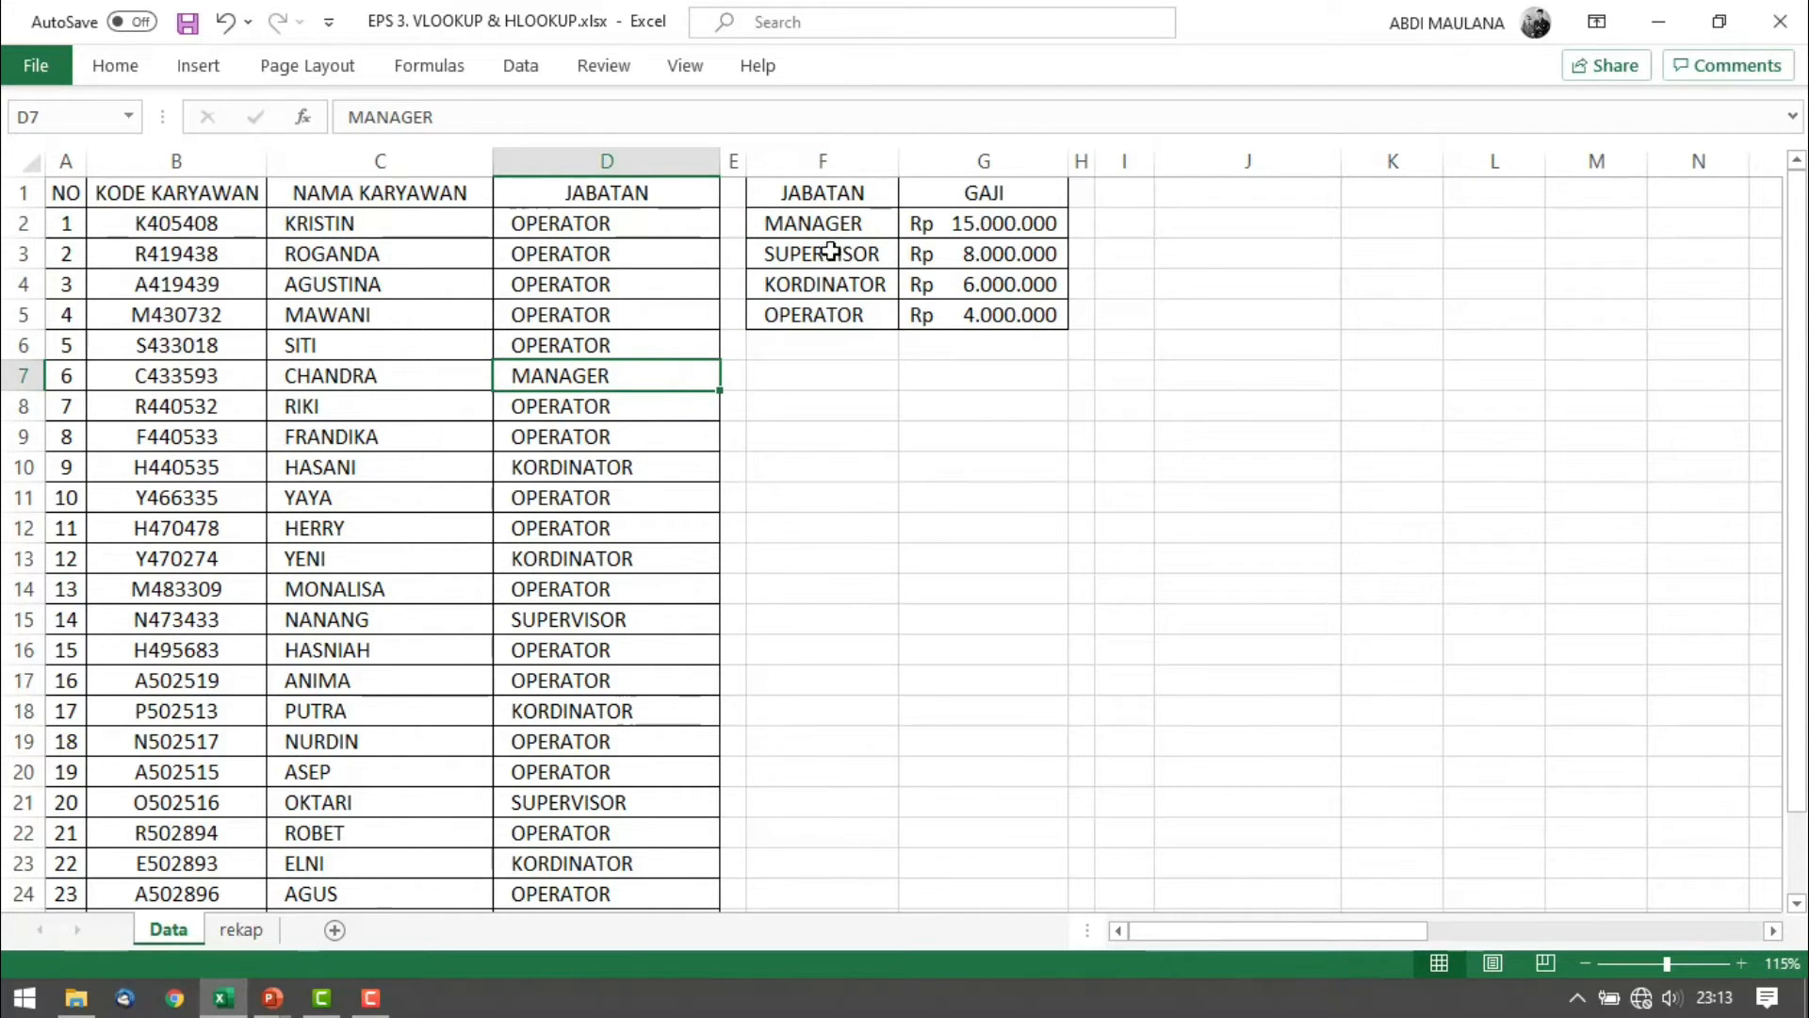
{"action": "left_click", "coordinate": [826, 288]}
{"action": "left_click", "coordinate": [684, 465]}
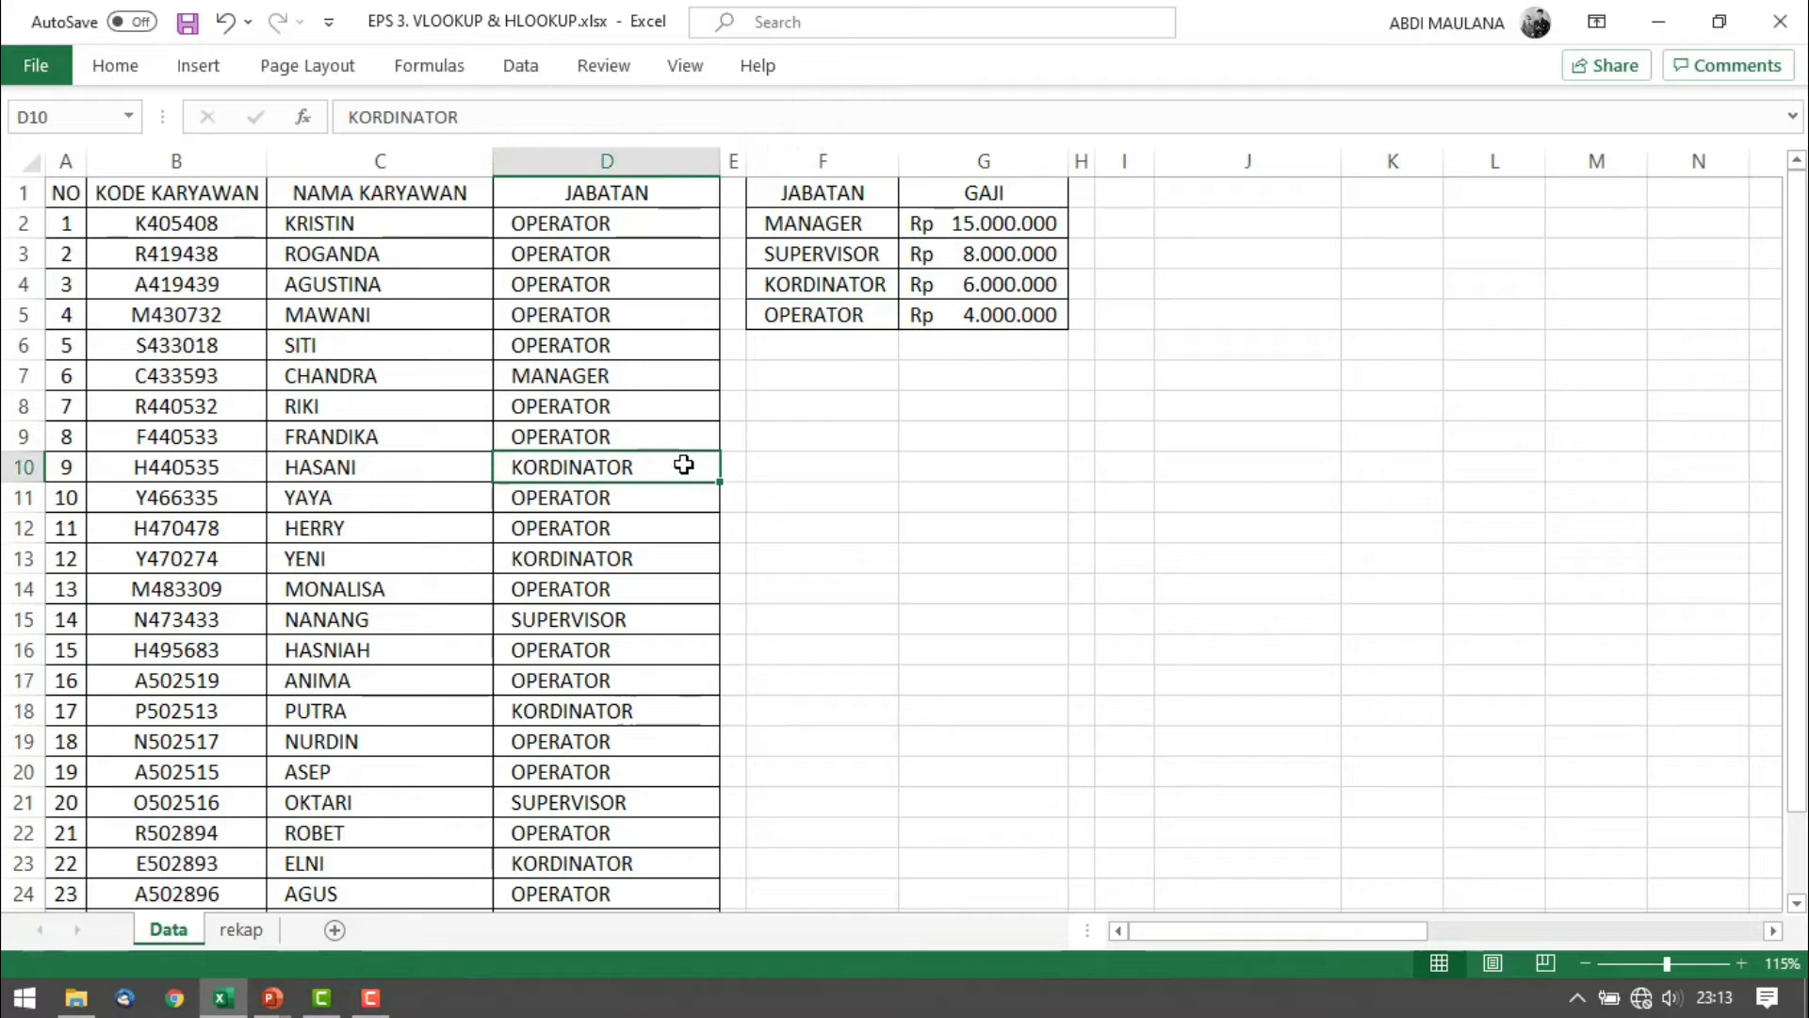
{"action": "left_click", "coordinate": [787, 317]}
{"action": "left_click", "coordinate": [569, 315]}
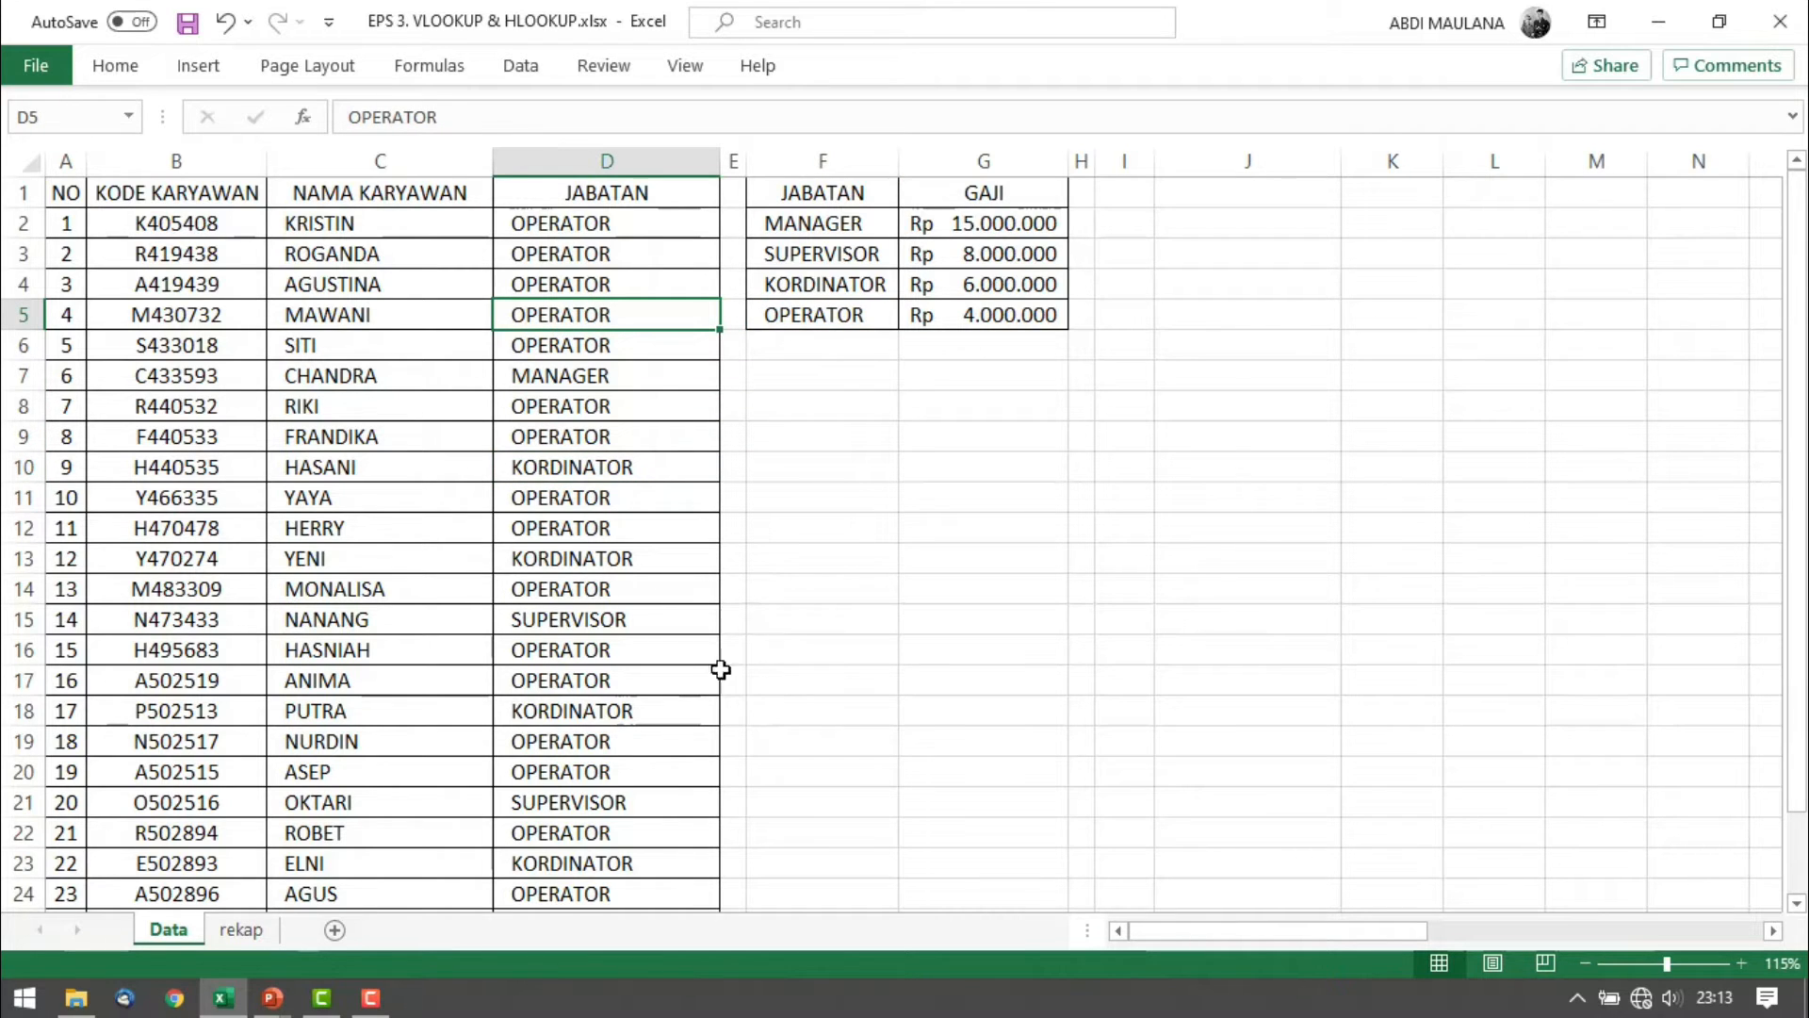
Review the salary amounts in the GAJI column and the employee table on the Data sheet
{"action": "left_click_drag", "start_coordinate": [1004, 254], "coordinate": [1004, 345]}
{"action": "left_click", "coordinate": [1010, 462]}
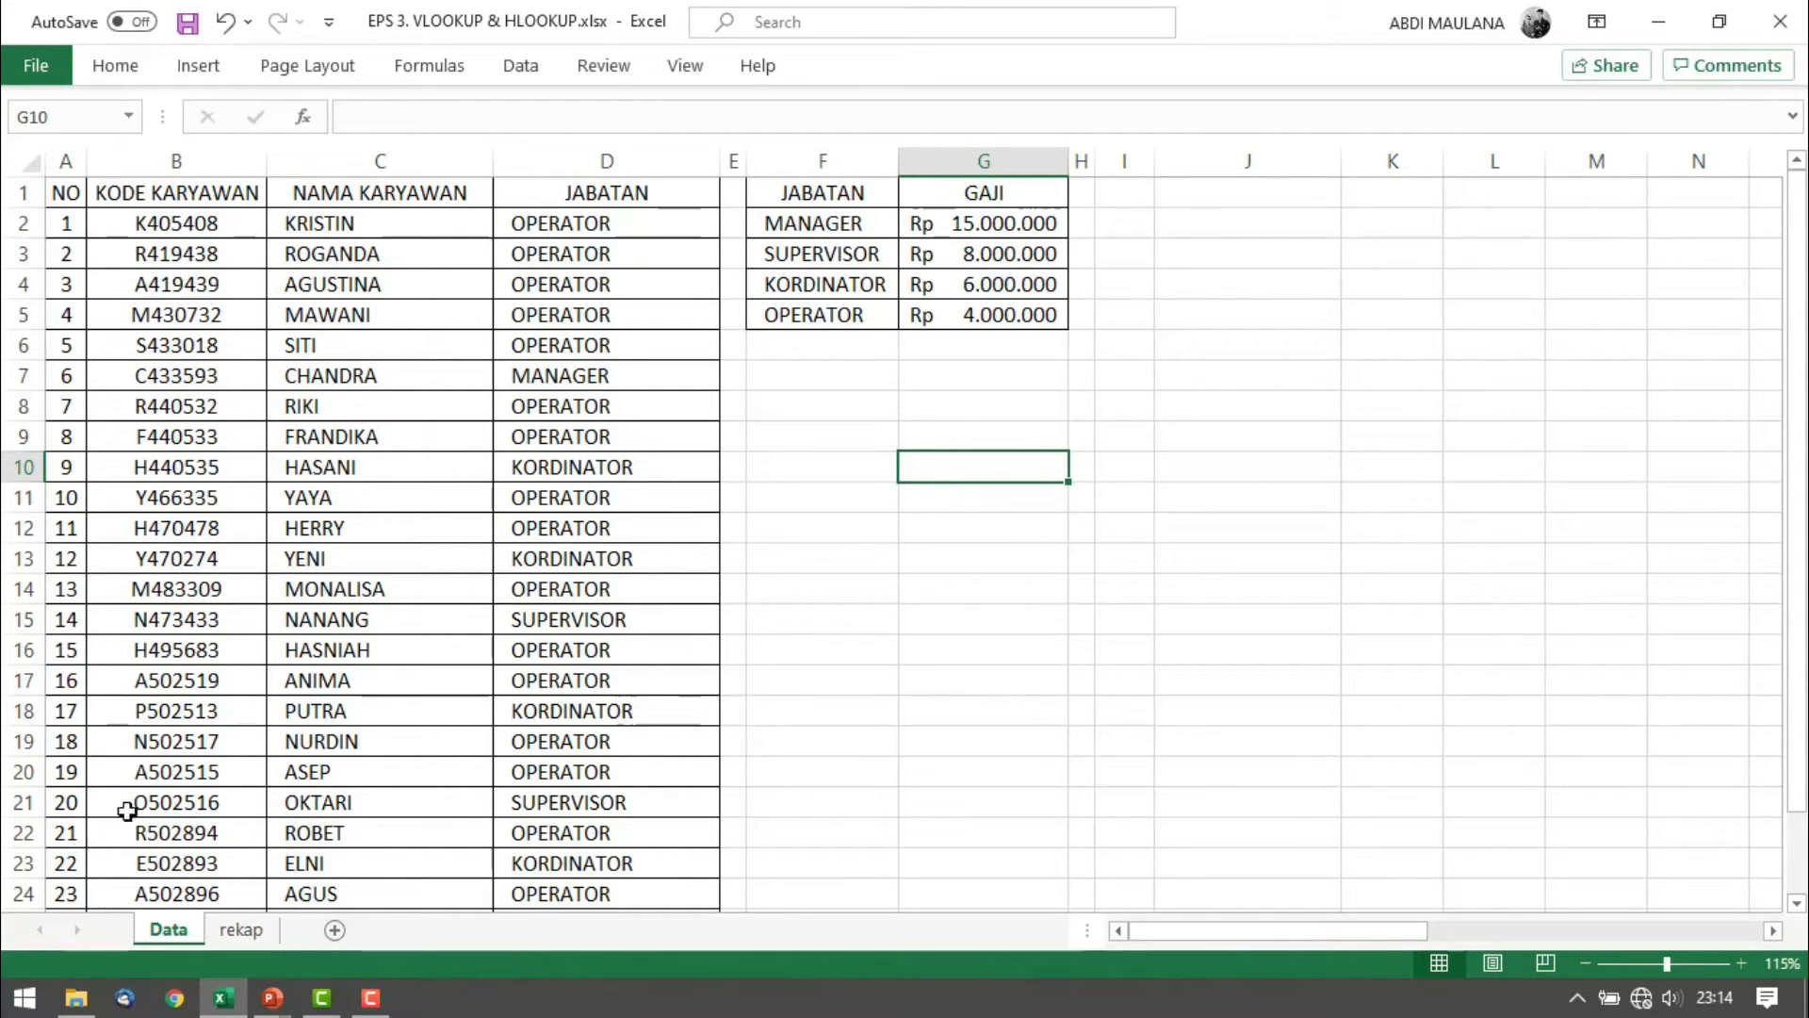
{"action": "left_click", "coordinate": [83, 193]}
{"action": "left_click_drag", "start_coordinate": [83, 193], "coordinate": [797, 751]}
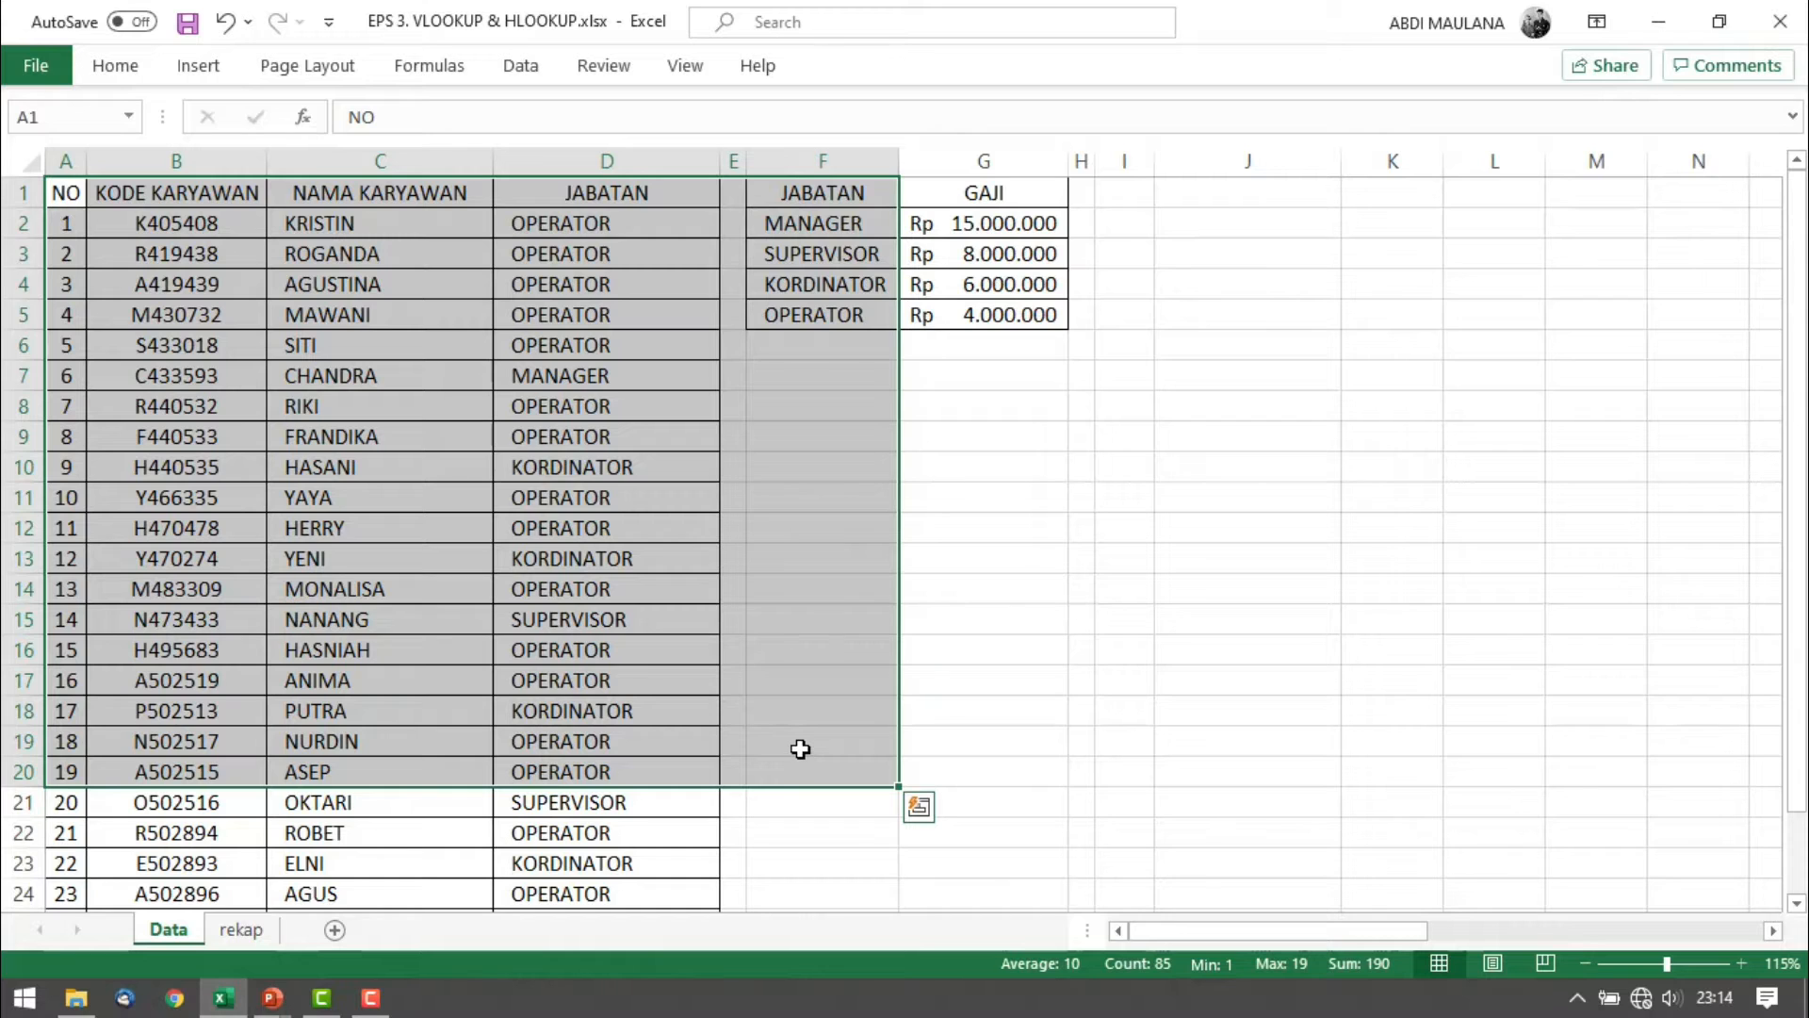
Open the rekap sheet and examine its KODE KARYAWAN column and the NAMA KARYAWAN, JABATAN and GAJI columns
{"action": "left_click", "coordinate": [238, 929]}
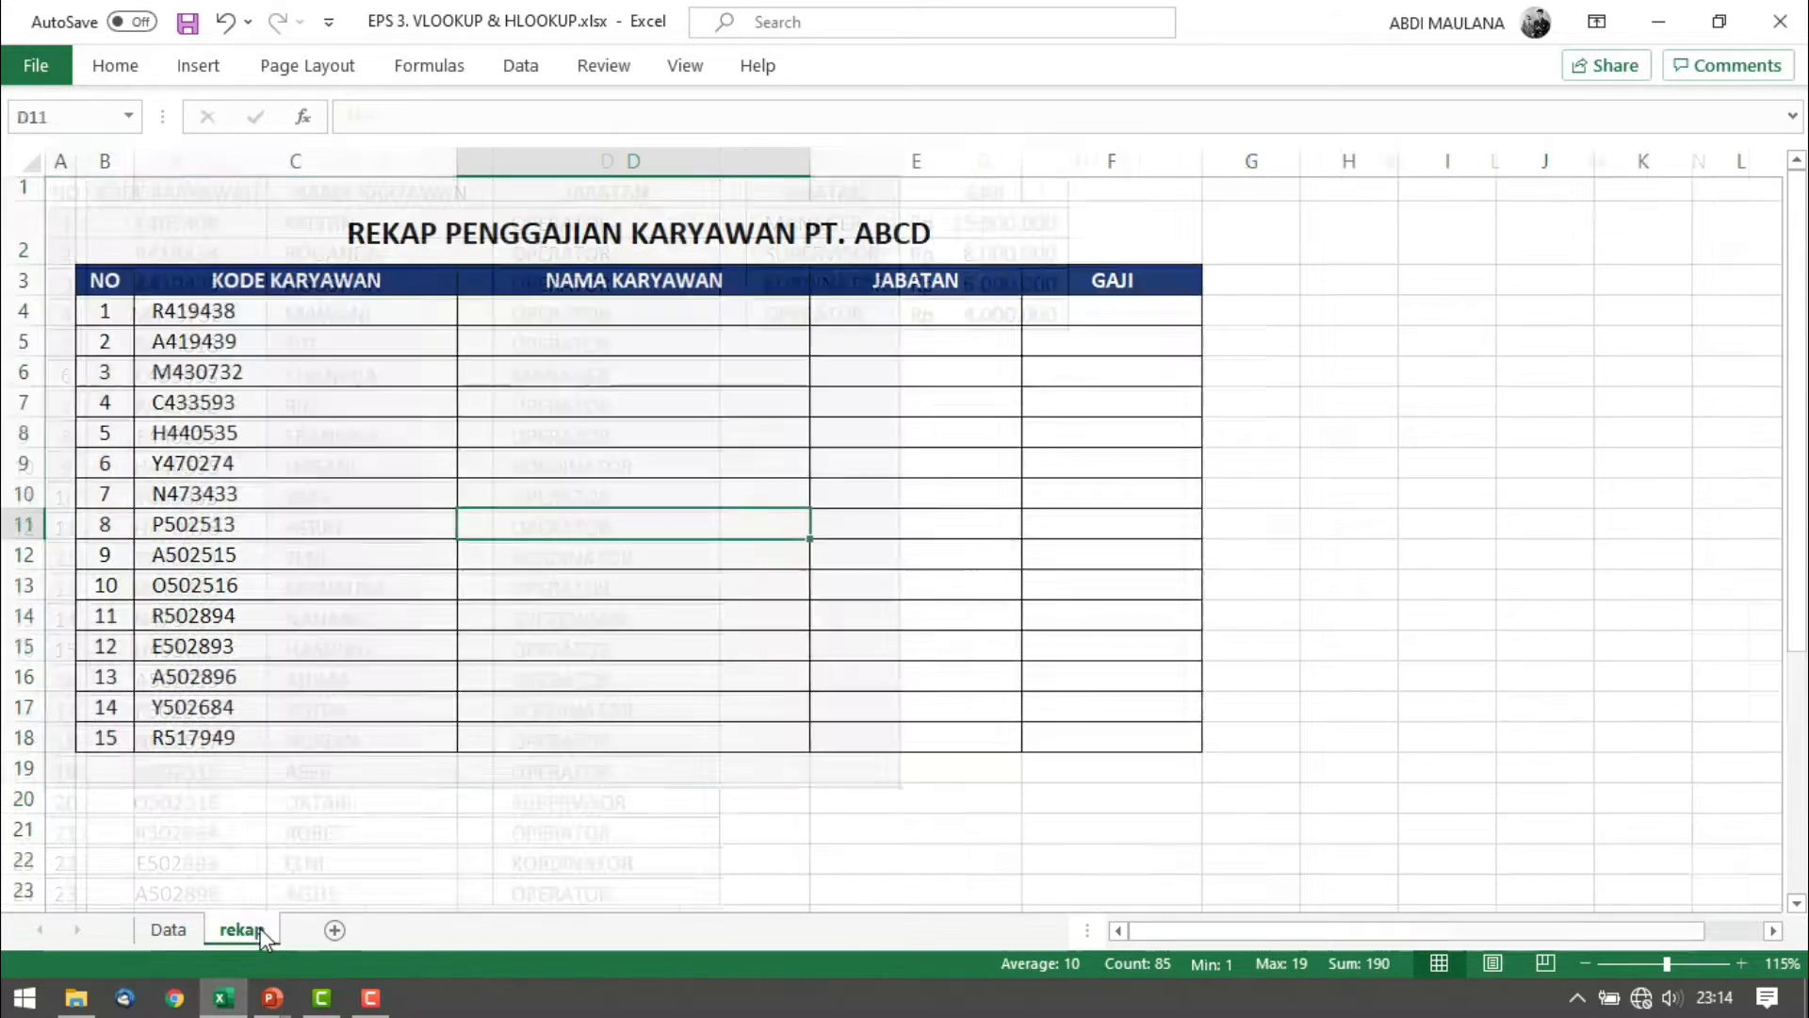
{"action": "left_click", "coordinate": [681, 429]}
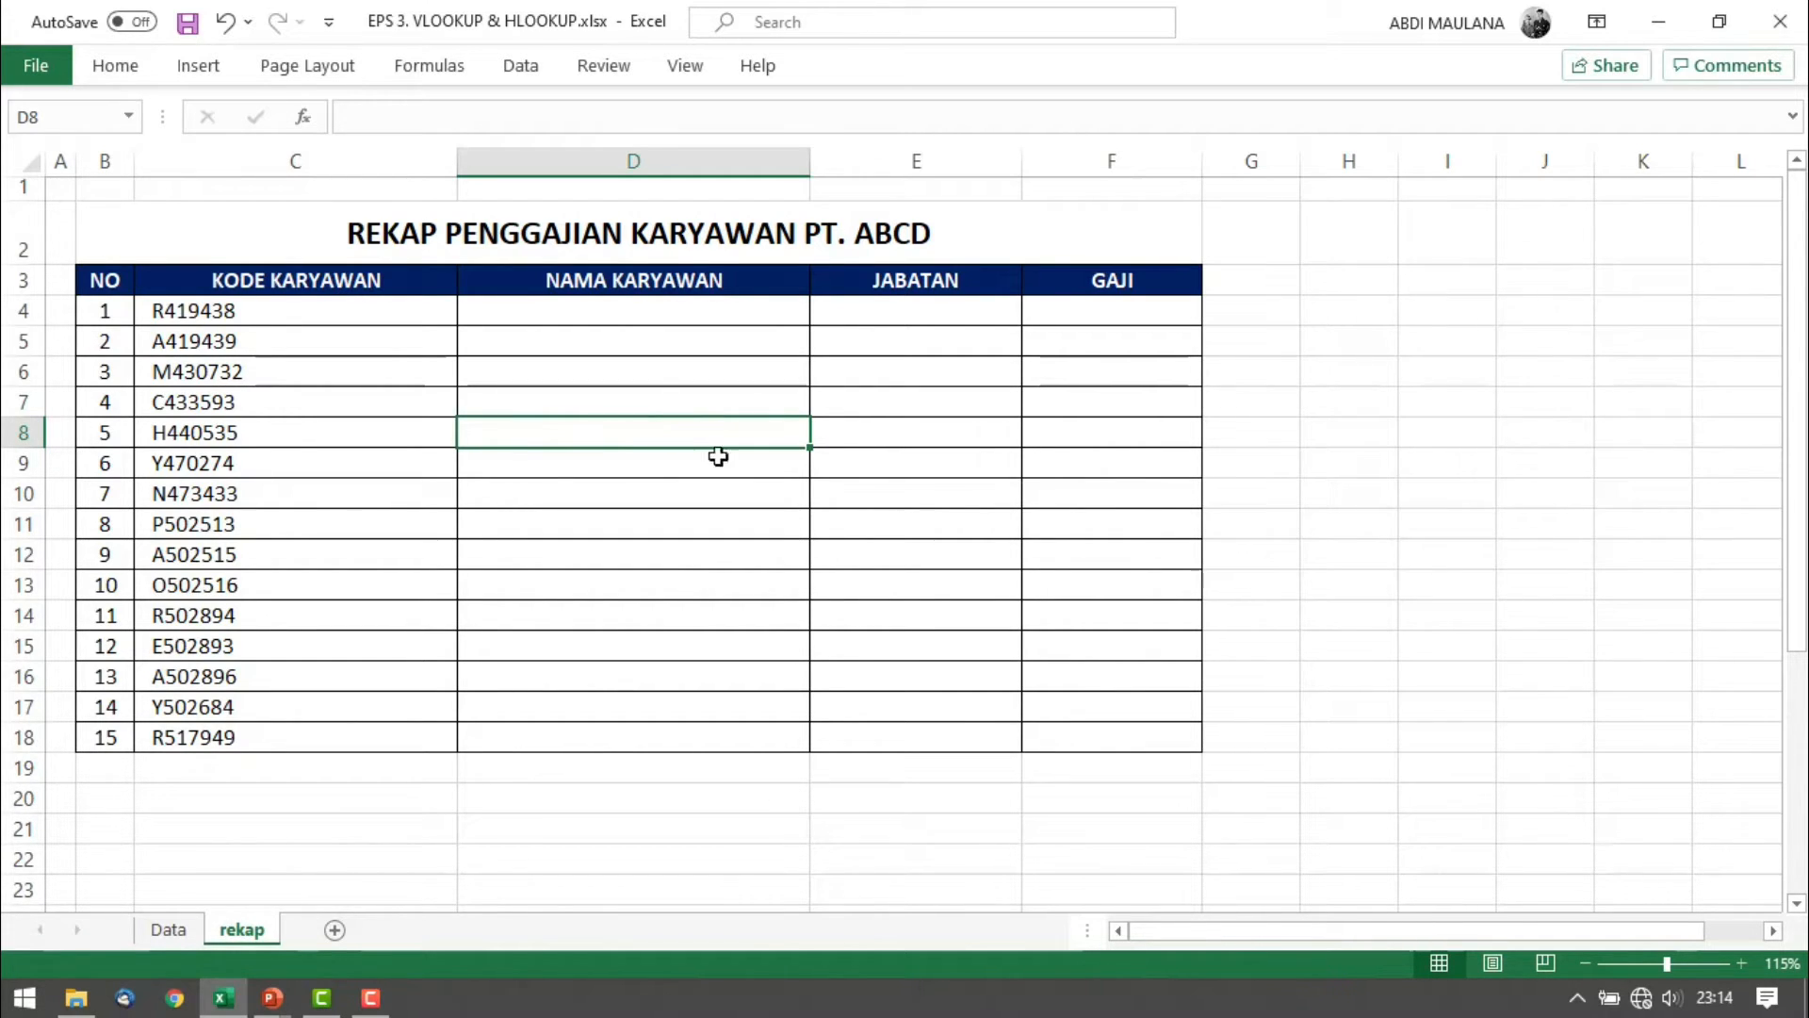
{"action": "left_click_drag", "start_coordinate": [773, 283], "coordinate": [785, 524]}
{"action": "left_click", "coordinate": [947, 278]}
{"action": "left_click_drag", "start_coordinate": [947, 278], "coordinate": [908, 526]}
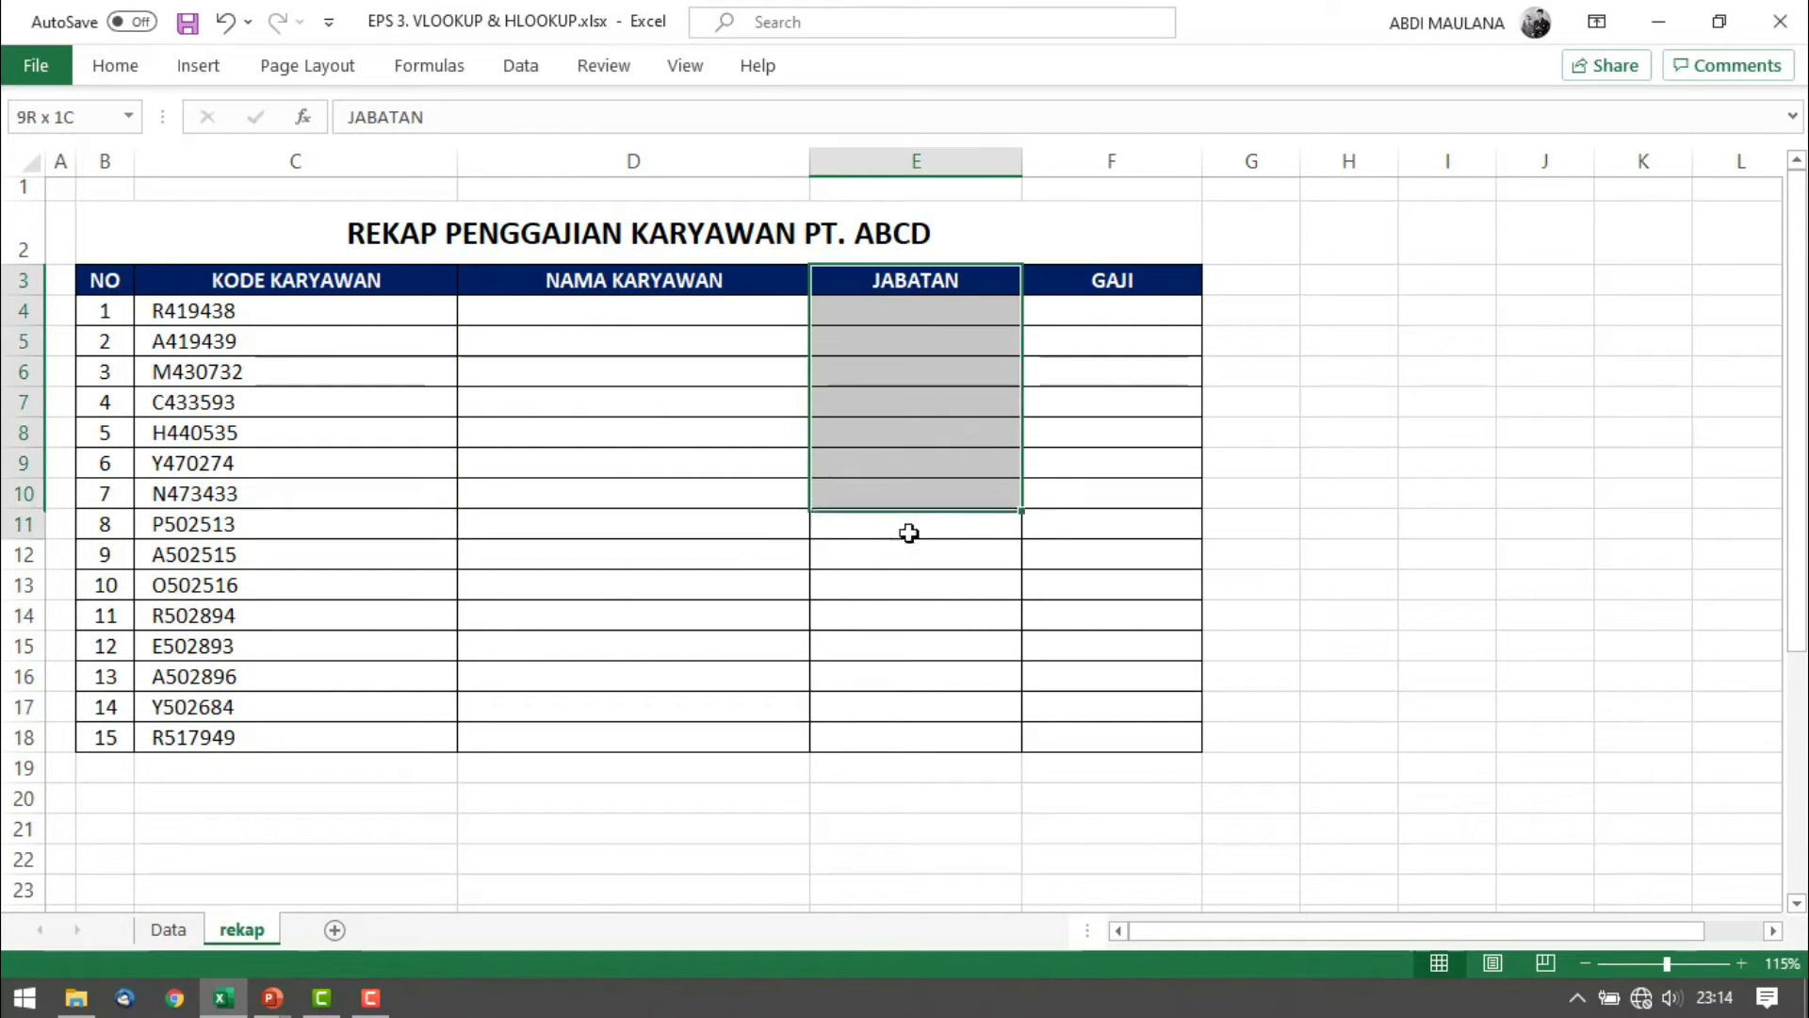
{"action": "left_click_drag", "start_coordinate": [1107, 280], "coordinate": [1065, 610]}
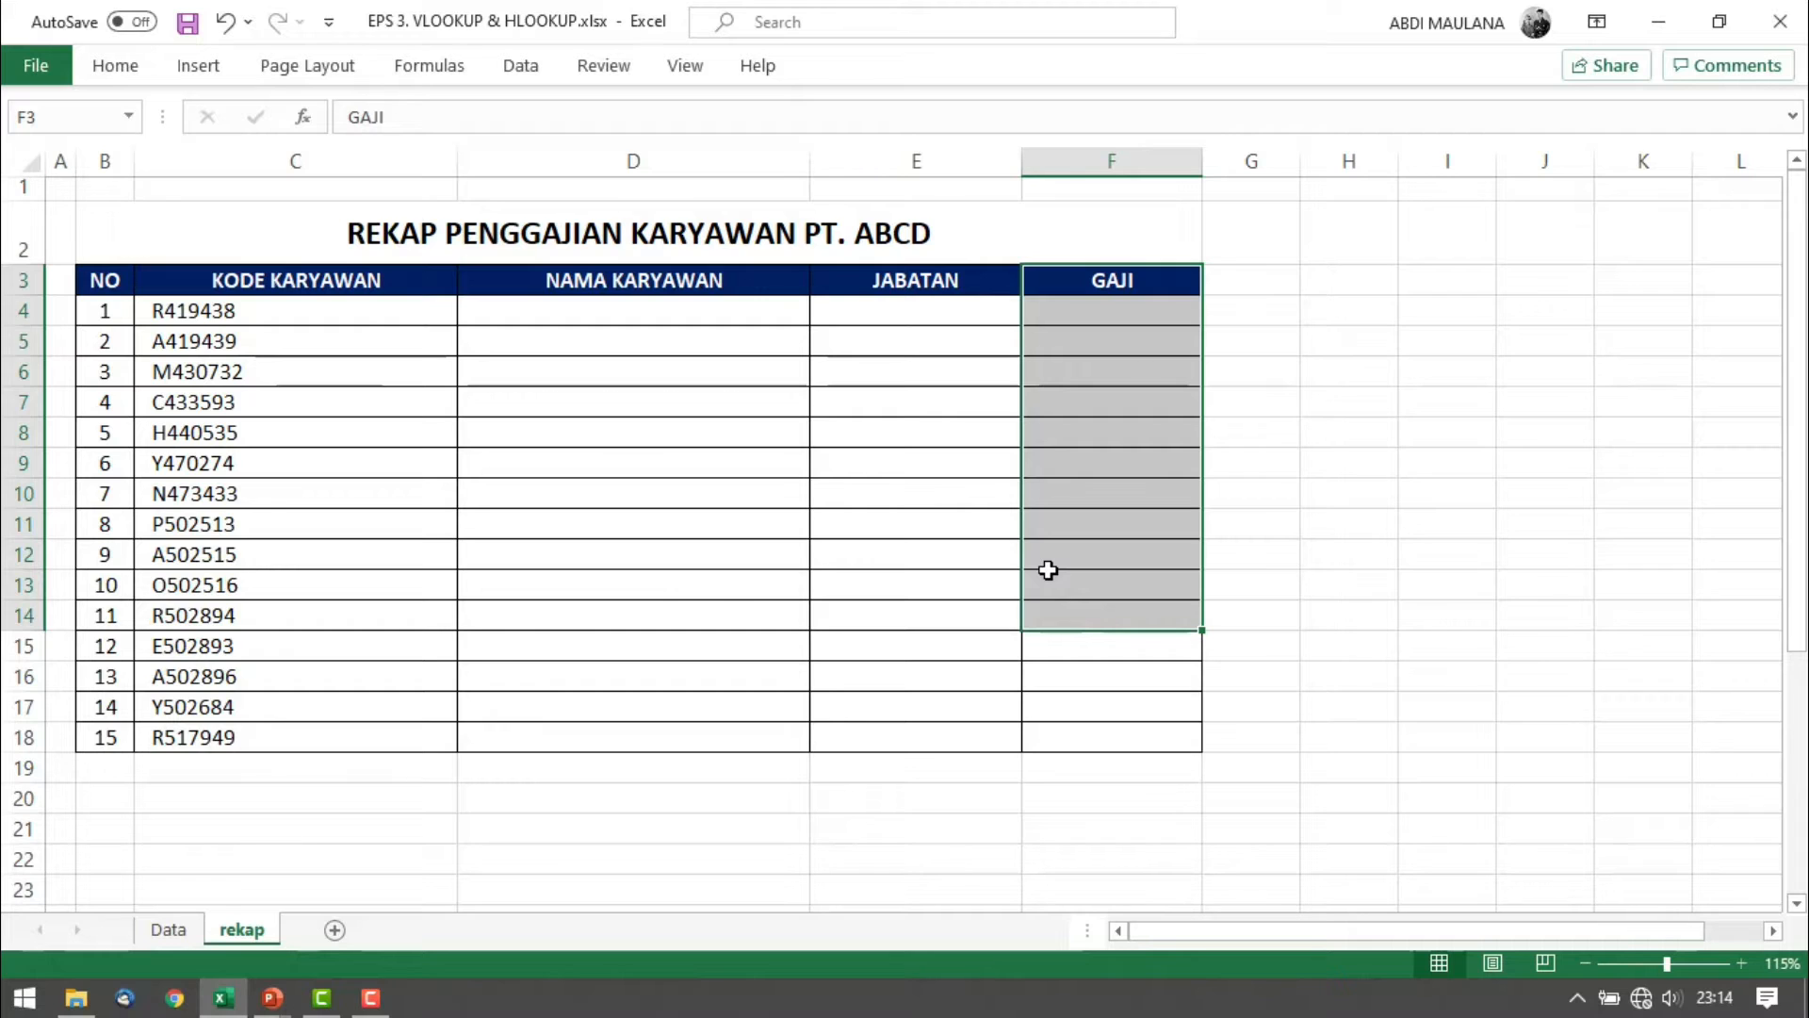
{"action": "left_click_drag", "start_coordinate": [636, 350], "coordinate": [876, 614]}
{"action": "left_click_drag", "start_coordinate": [1115, 387], "coordinate": [646, 630]}
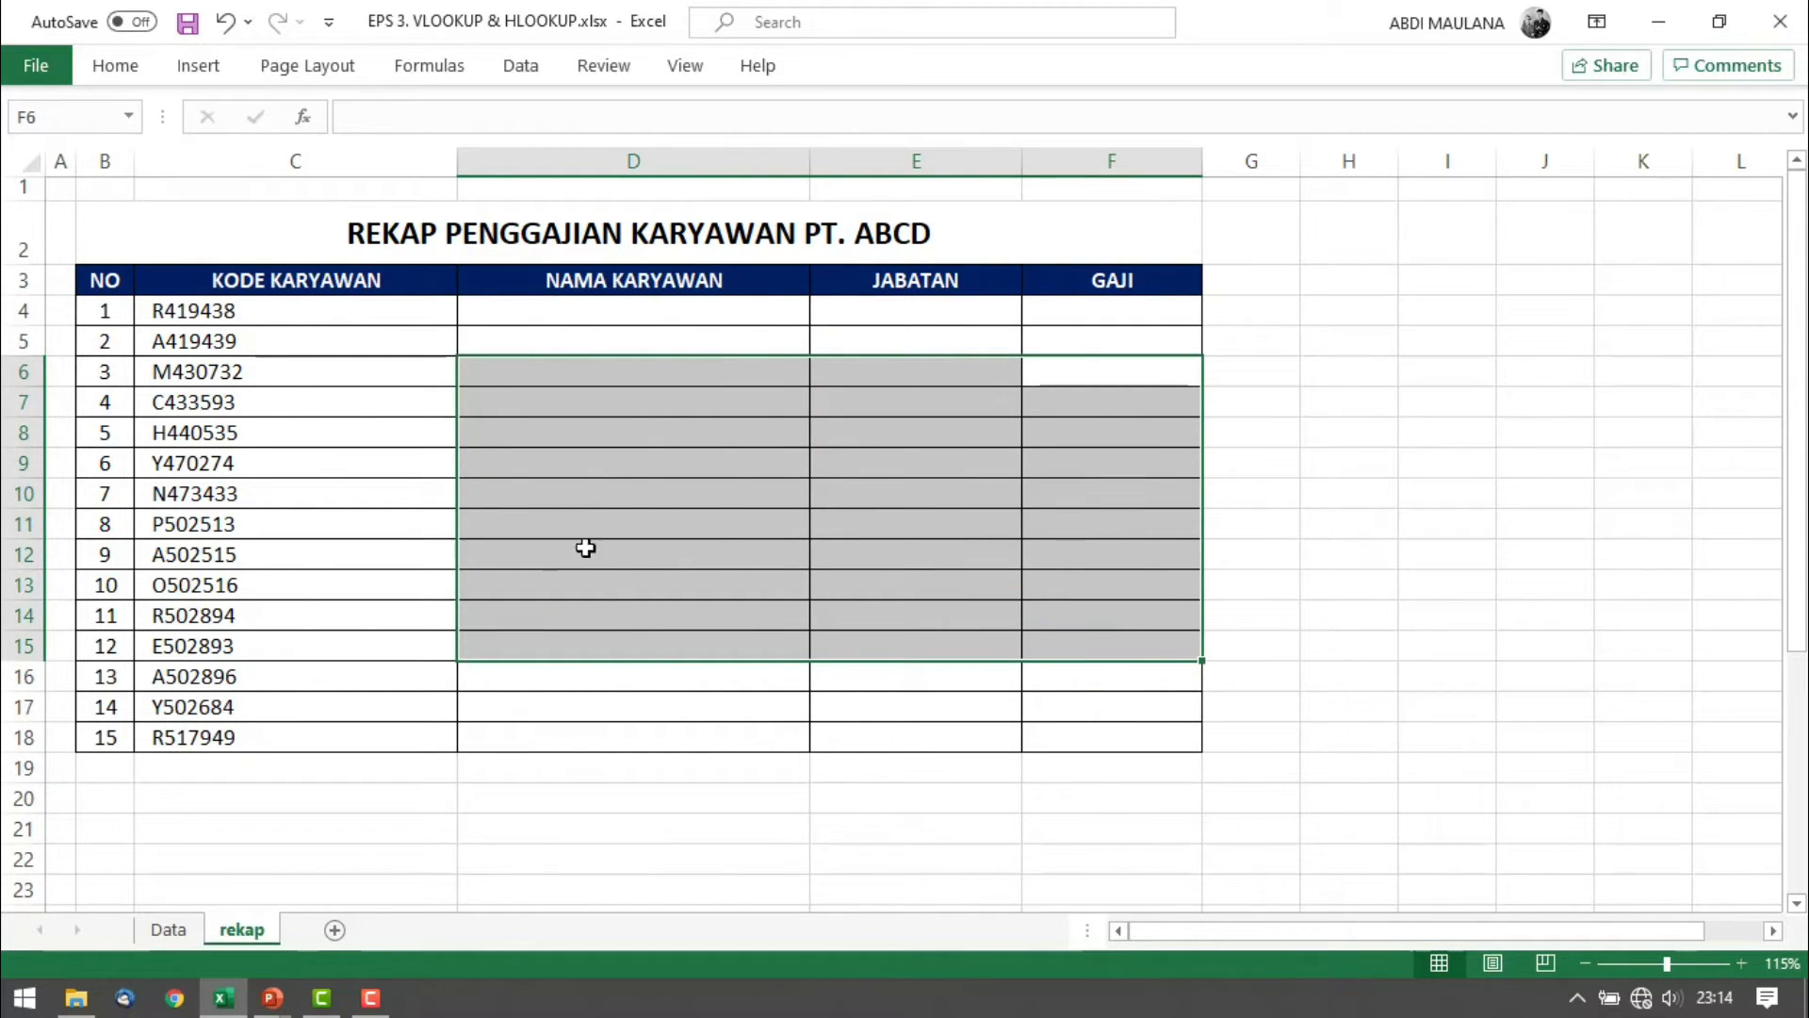
{"action": "left_click_drag", "start_coordinate": [295, 283], "coordinate": [269, 586]}
{"action": "left_click", "coordinate": [476, 549]}
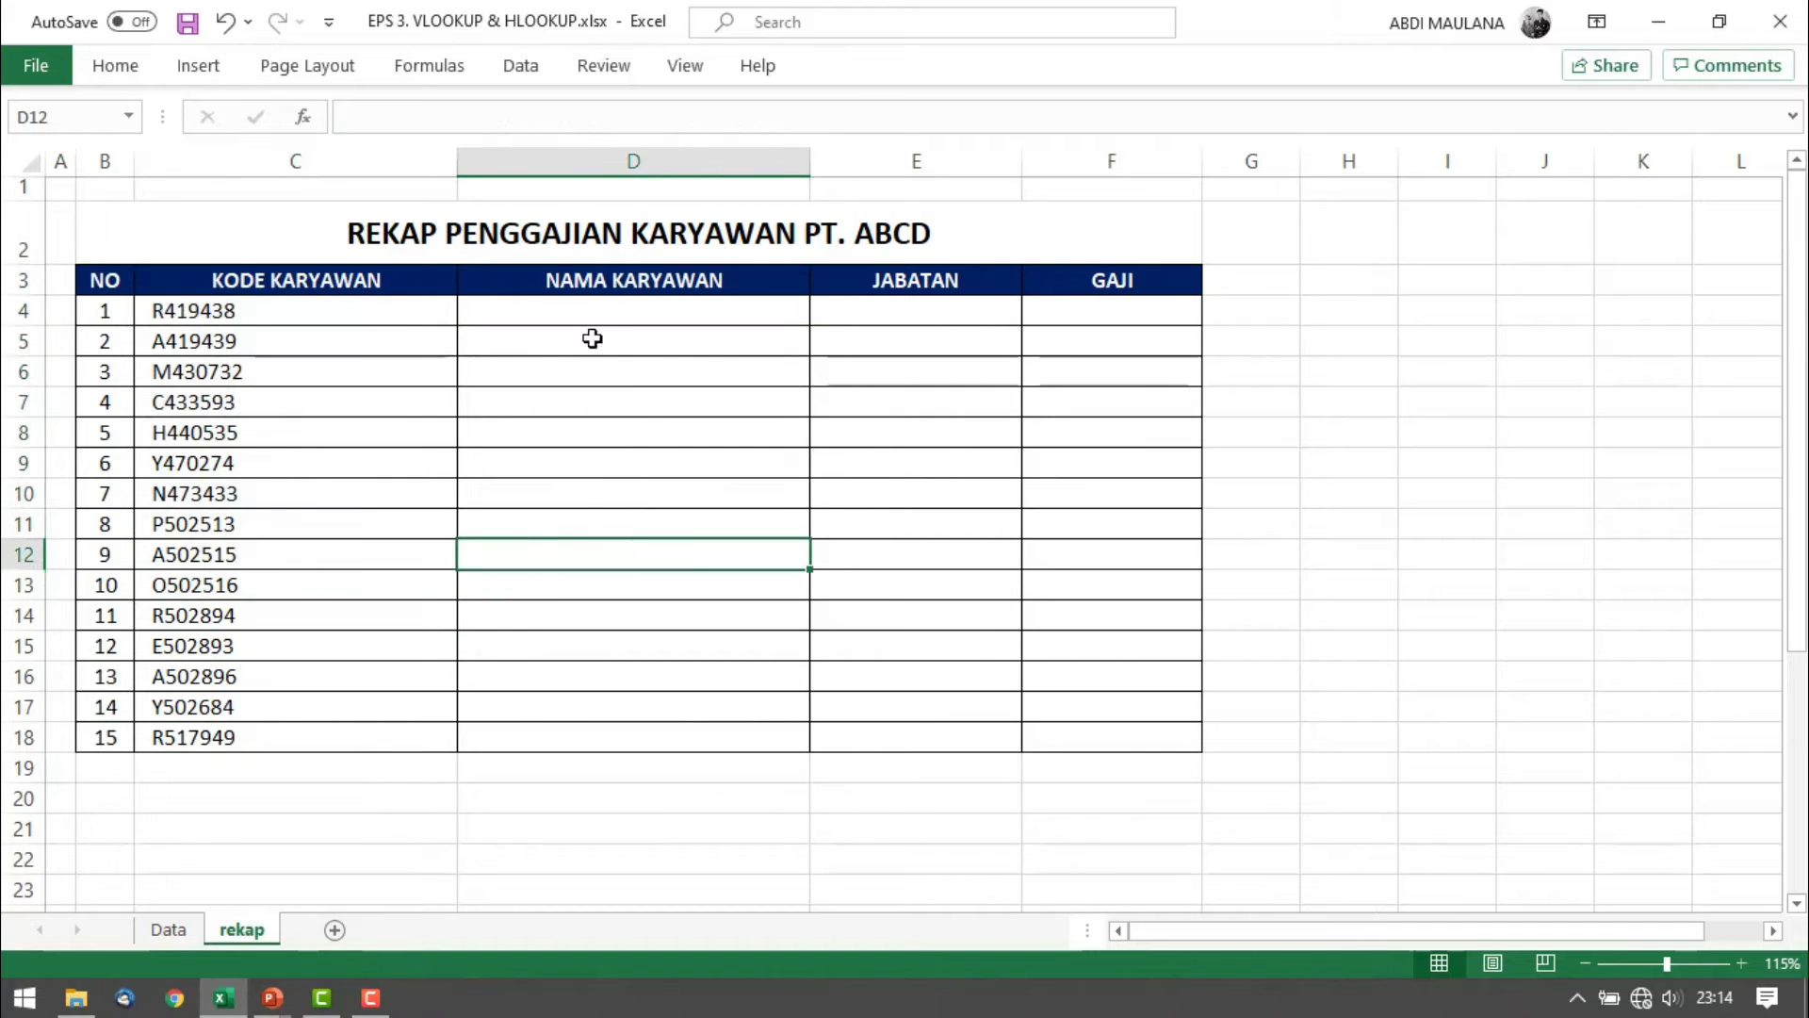
Start a VLOOKUP formula in D4 of the rekap sheet with the employee code in C4 as the lookup value
{"action": "left_click", "coordinate": [606, 316]}
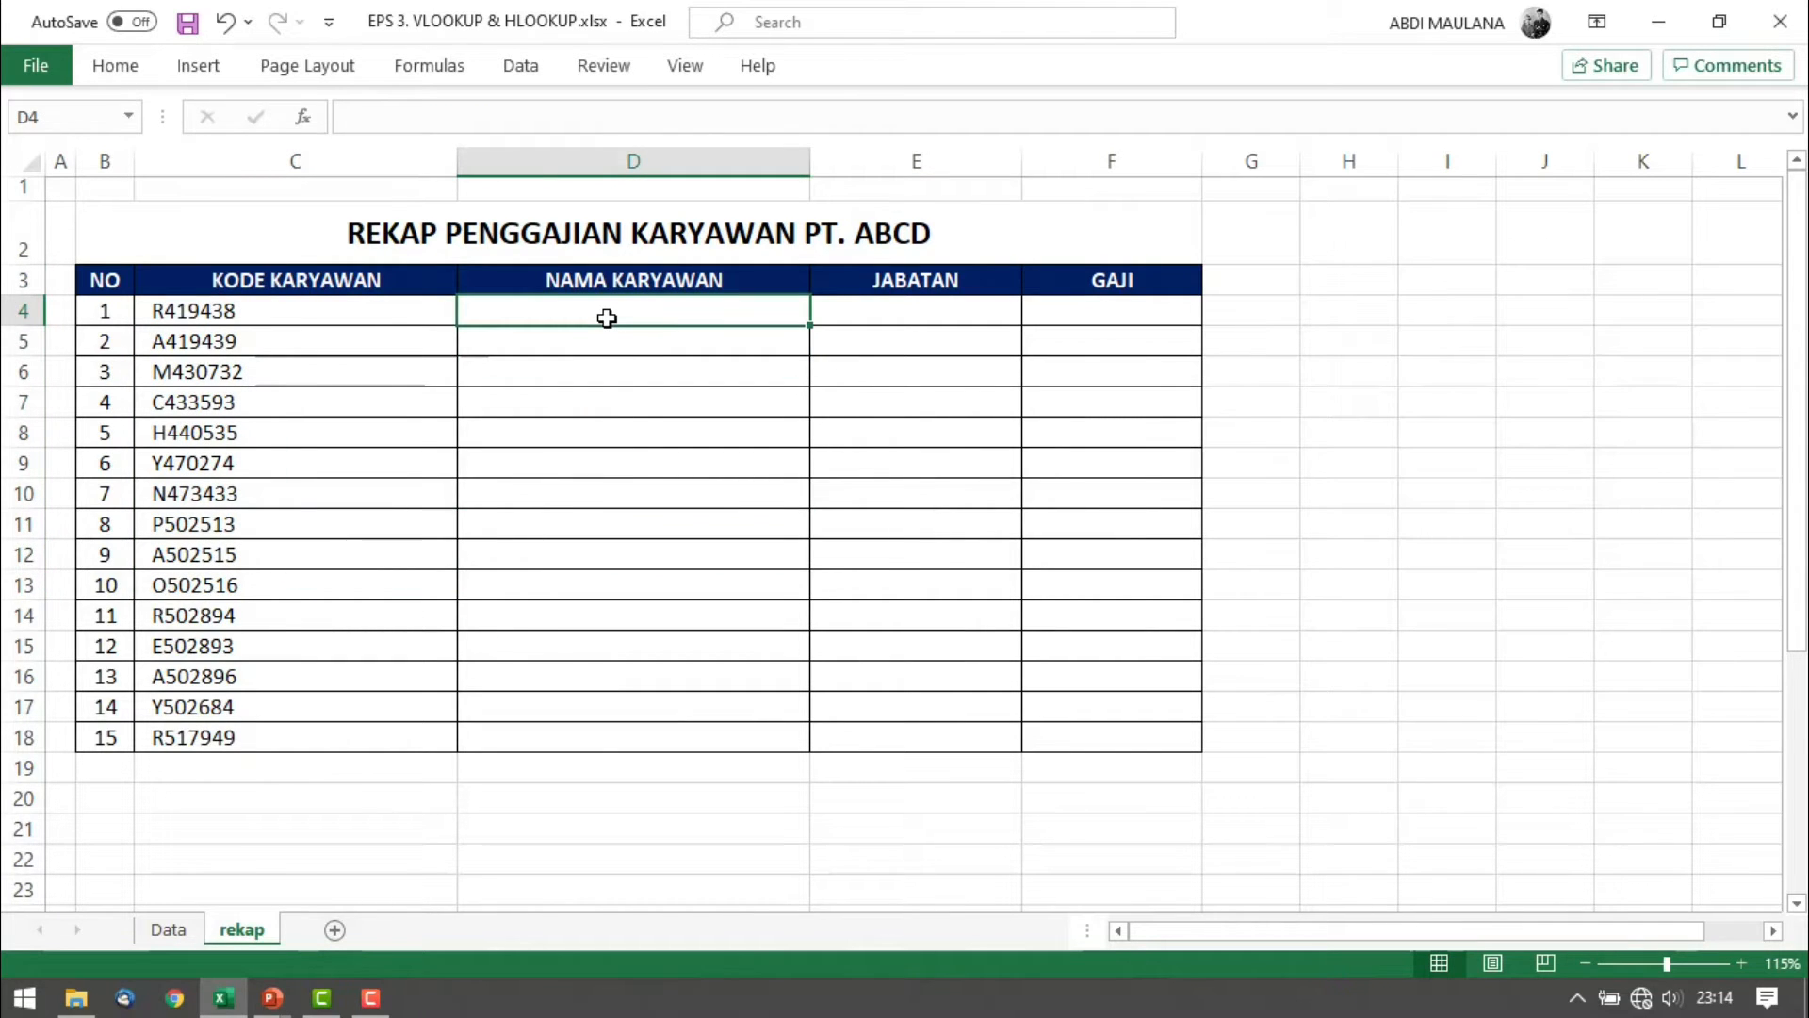
{"action": "type", "text": "=V"}
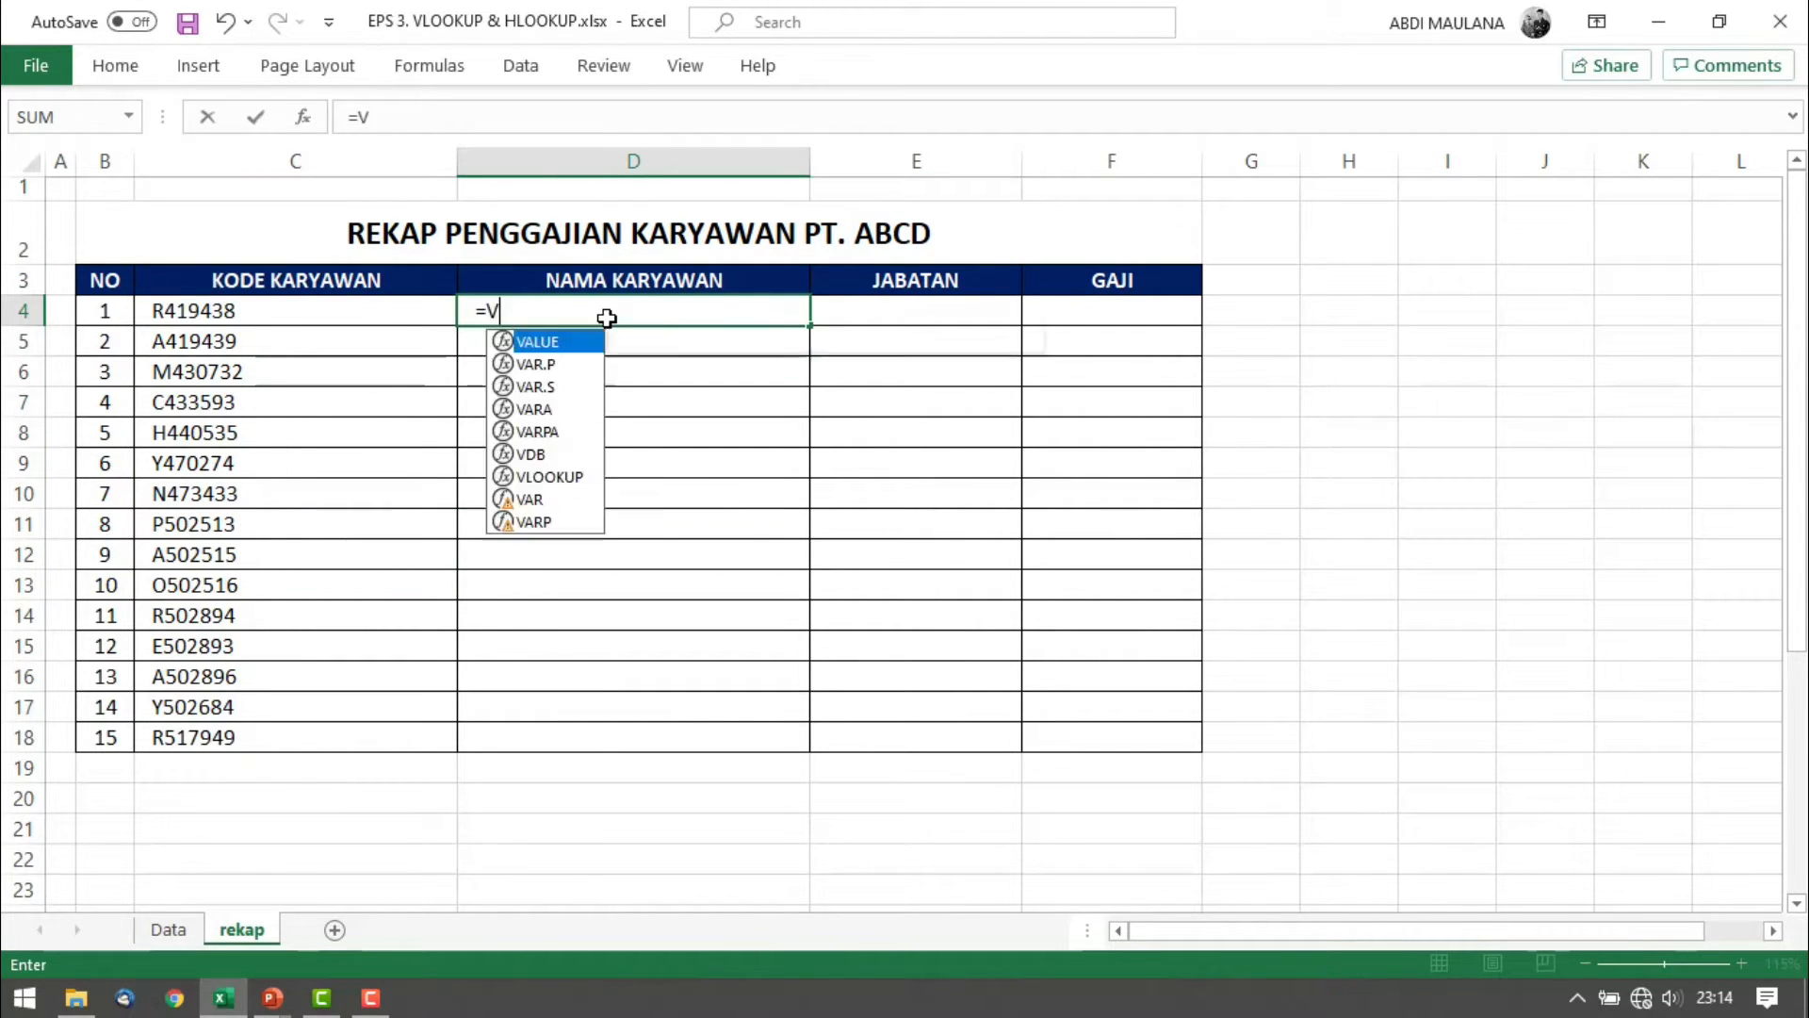
{"action": "type", "text": "LO"}
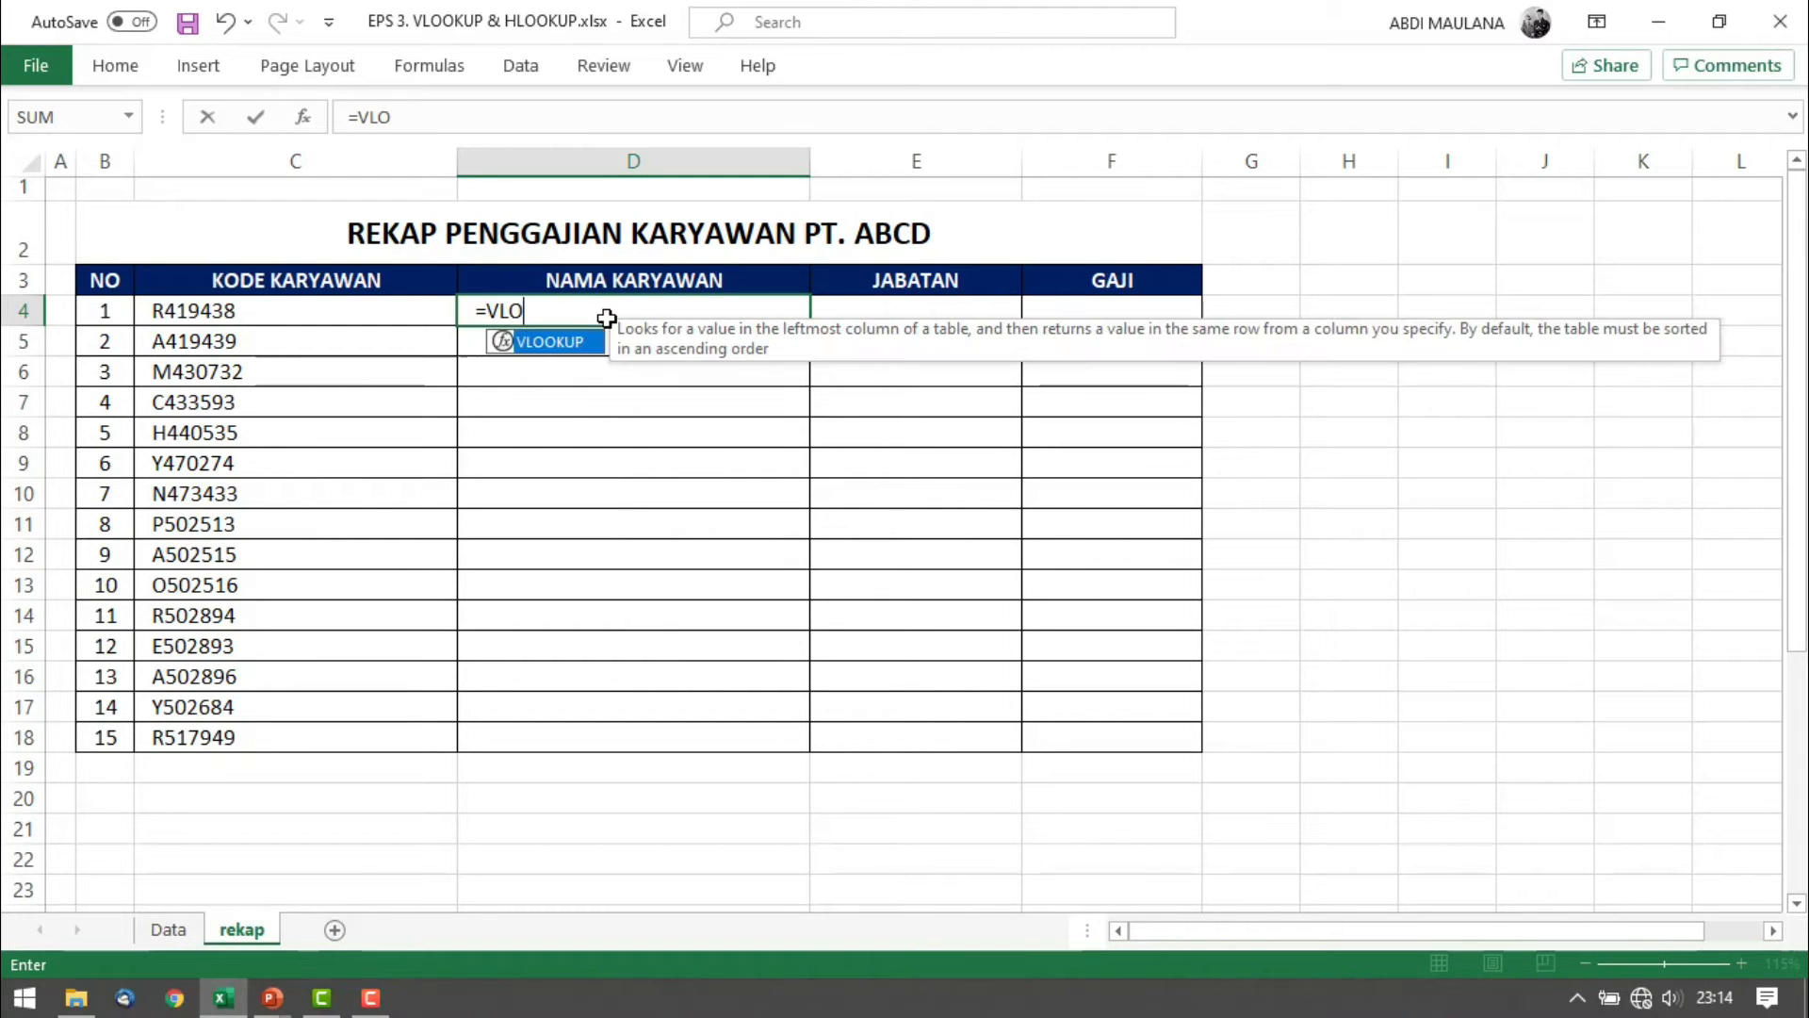
{"action": "type", "text": "OKUP("}
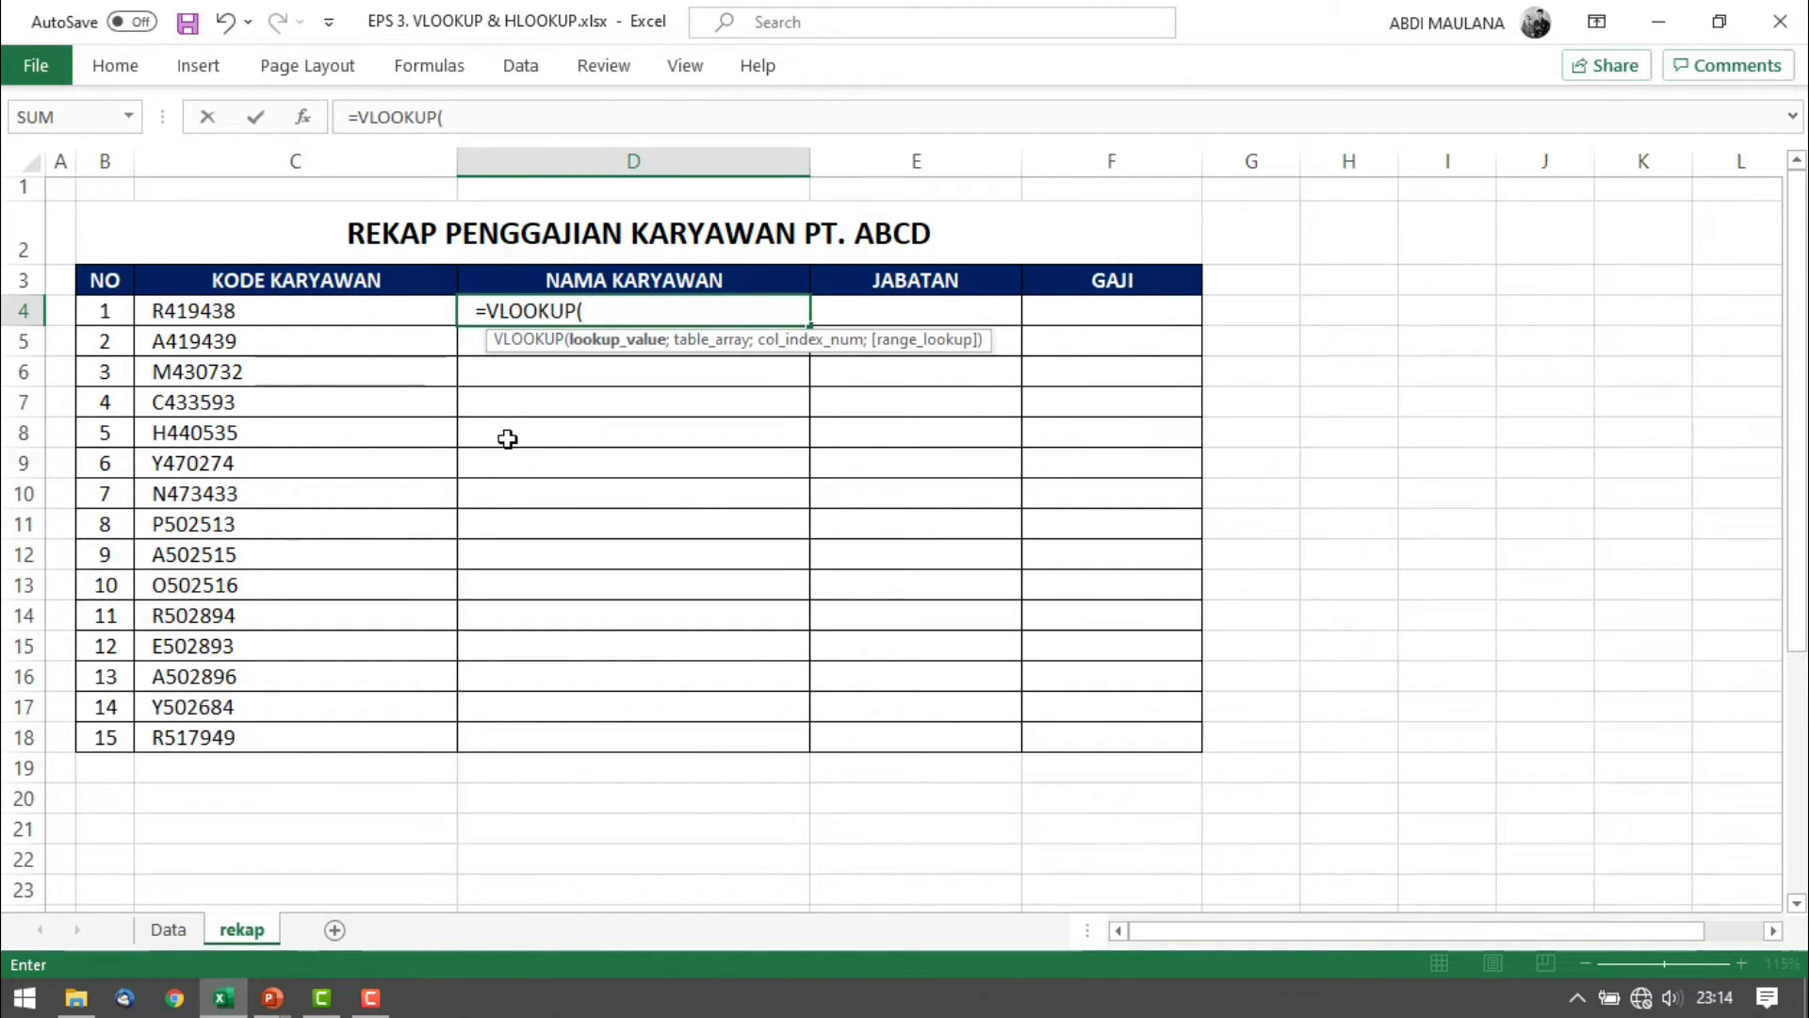
{"action": "left_click", "coordinate": [477, 311]}
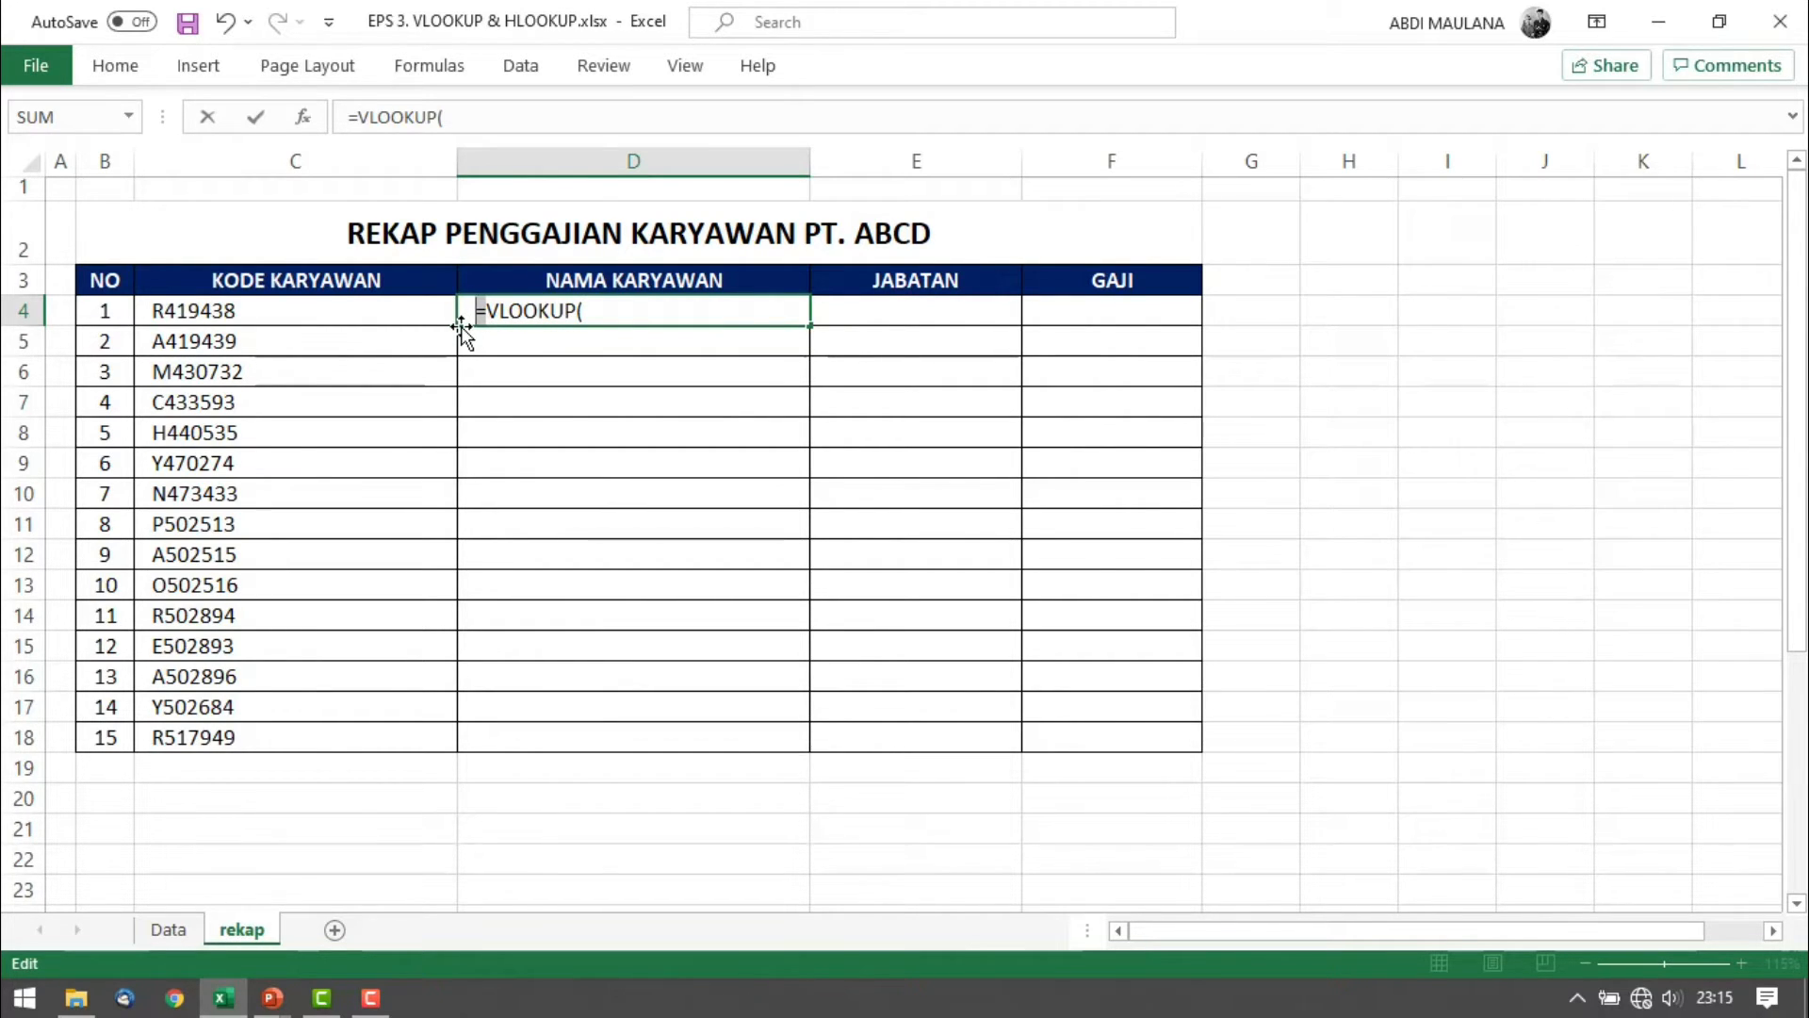
{"action": "left_click", "coordinate": [637, 309]}
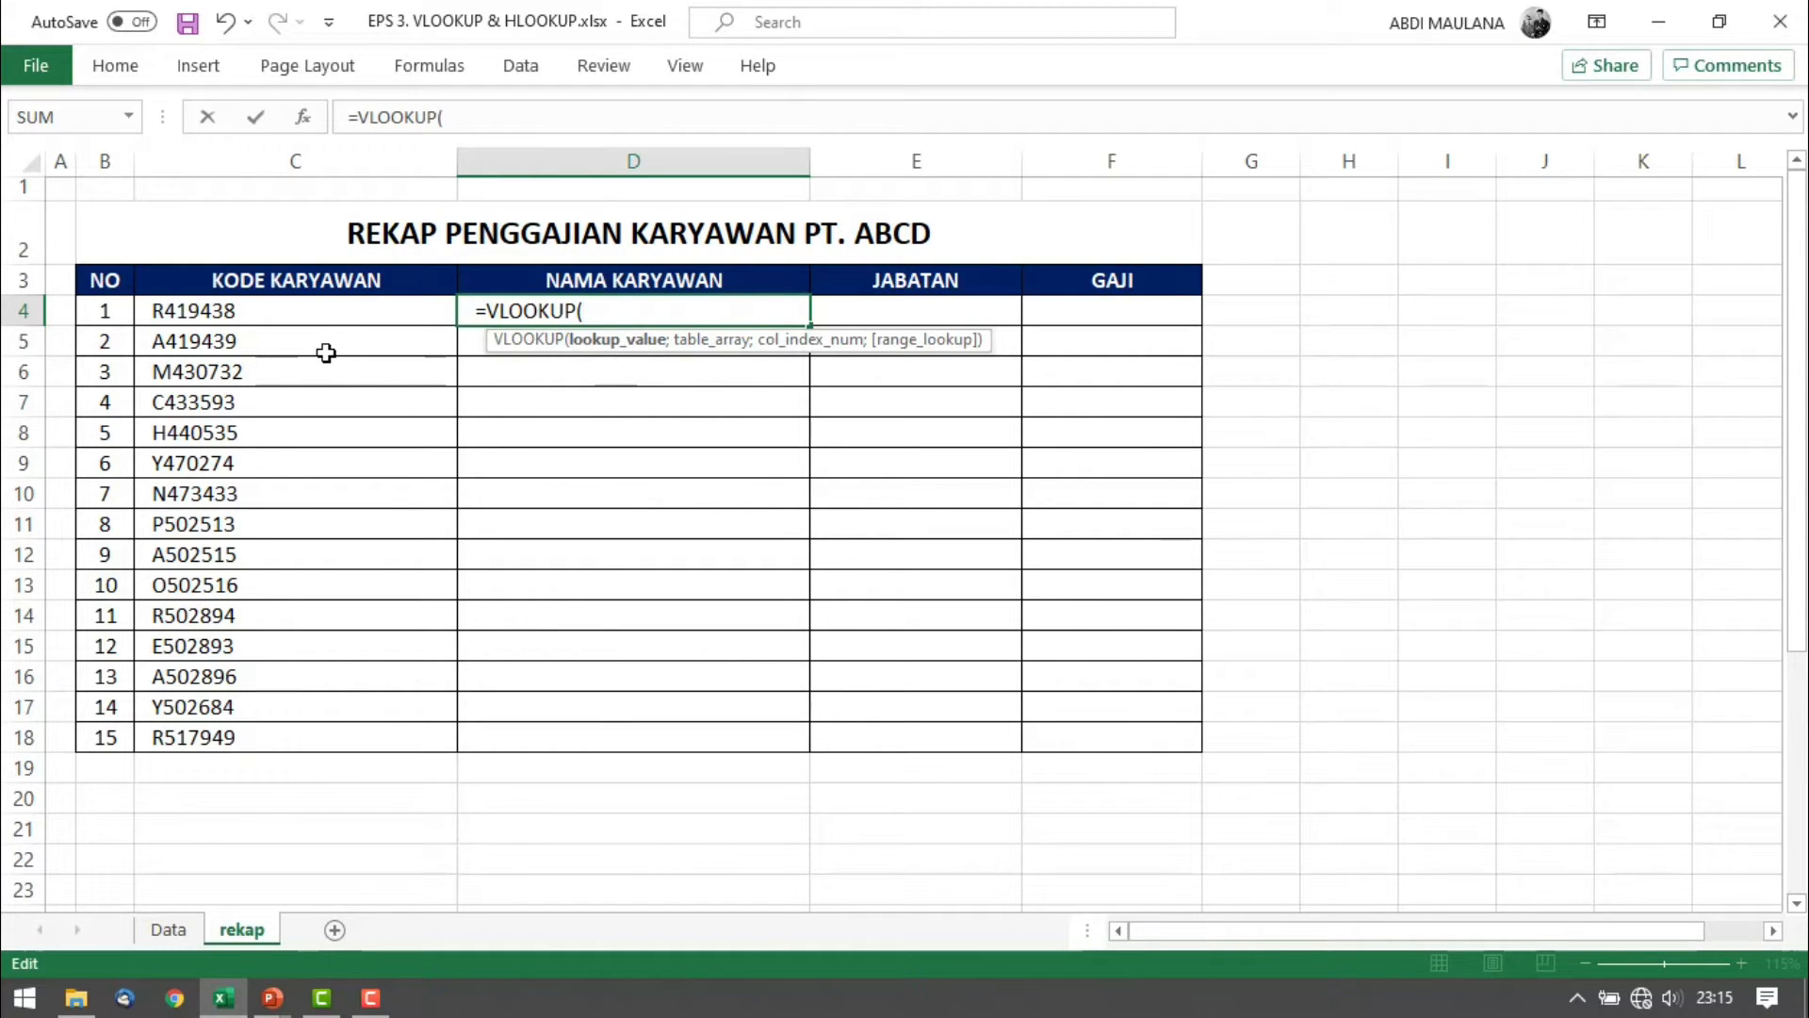
{"action": "left_click", "coordinate": [334, 311]}
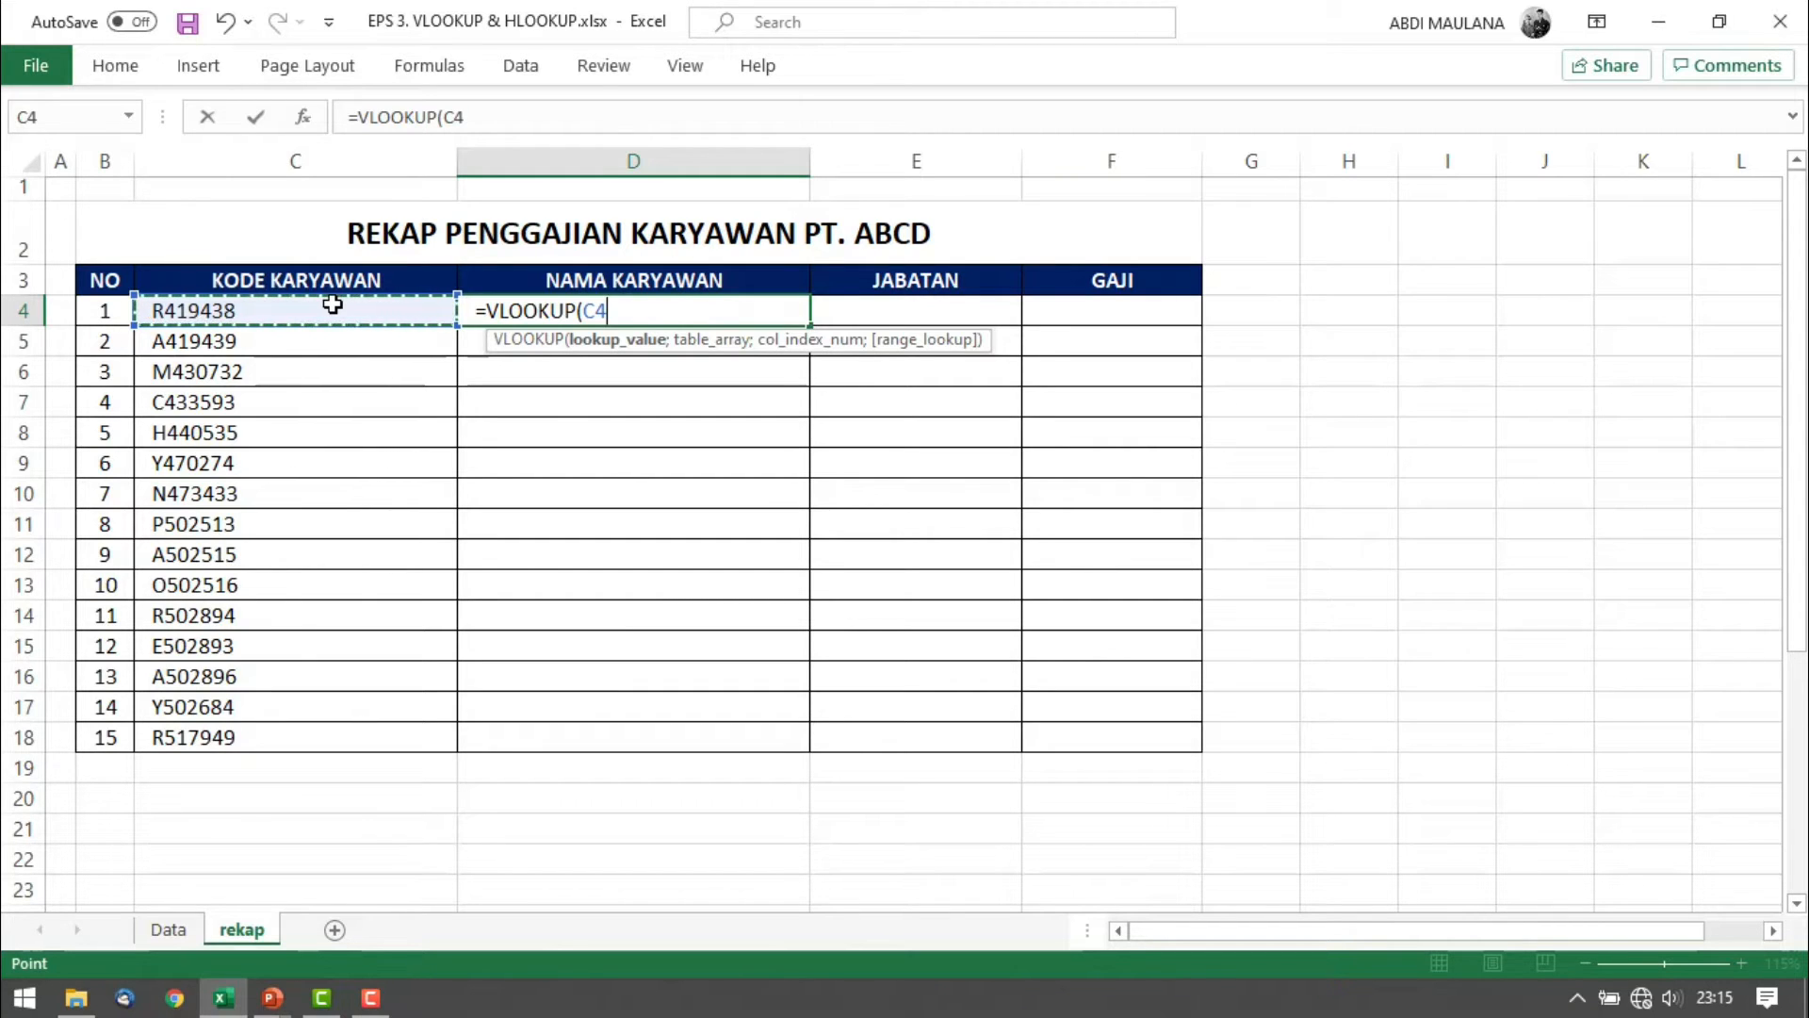
{"action": "type", "text": ";"}
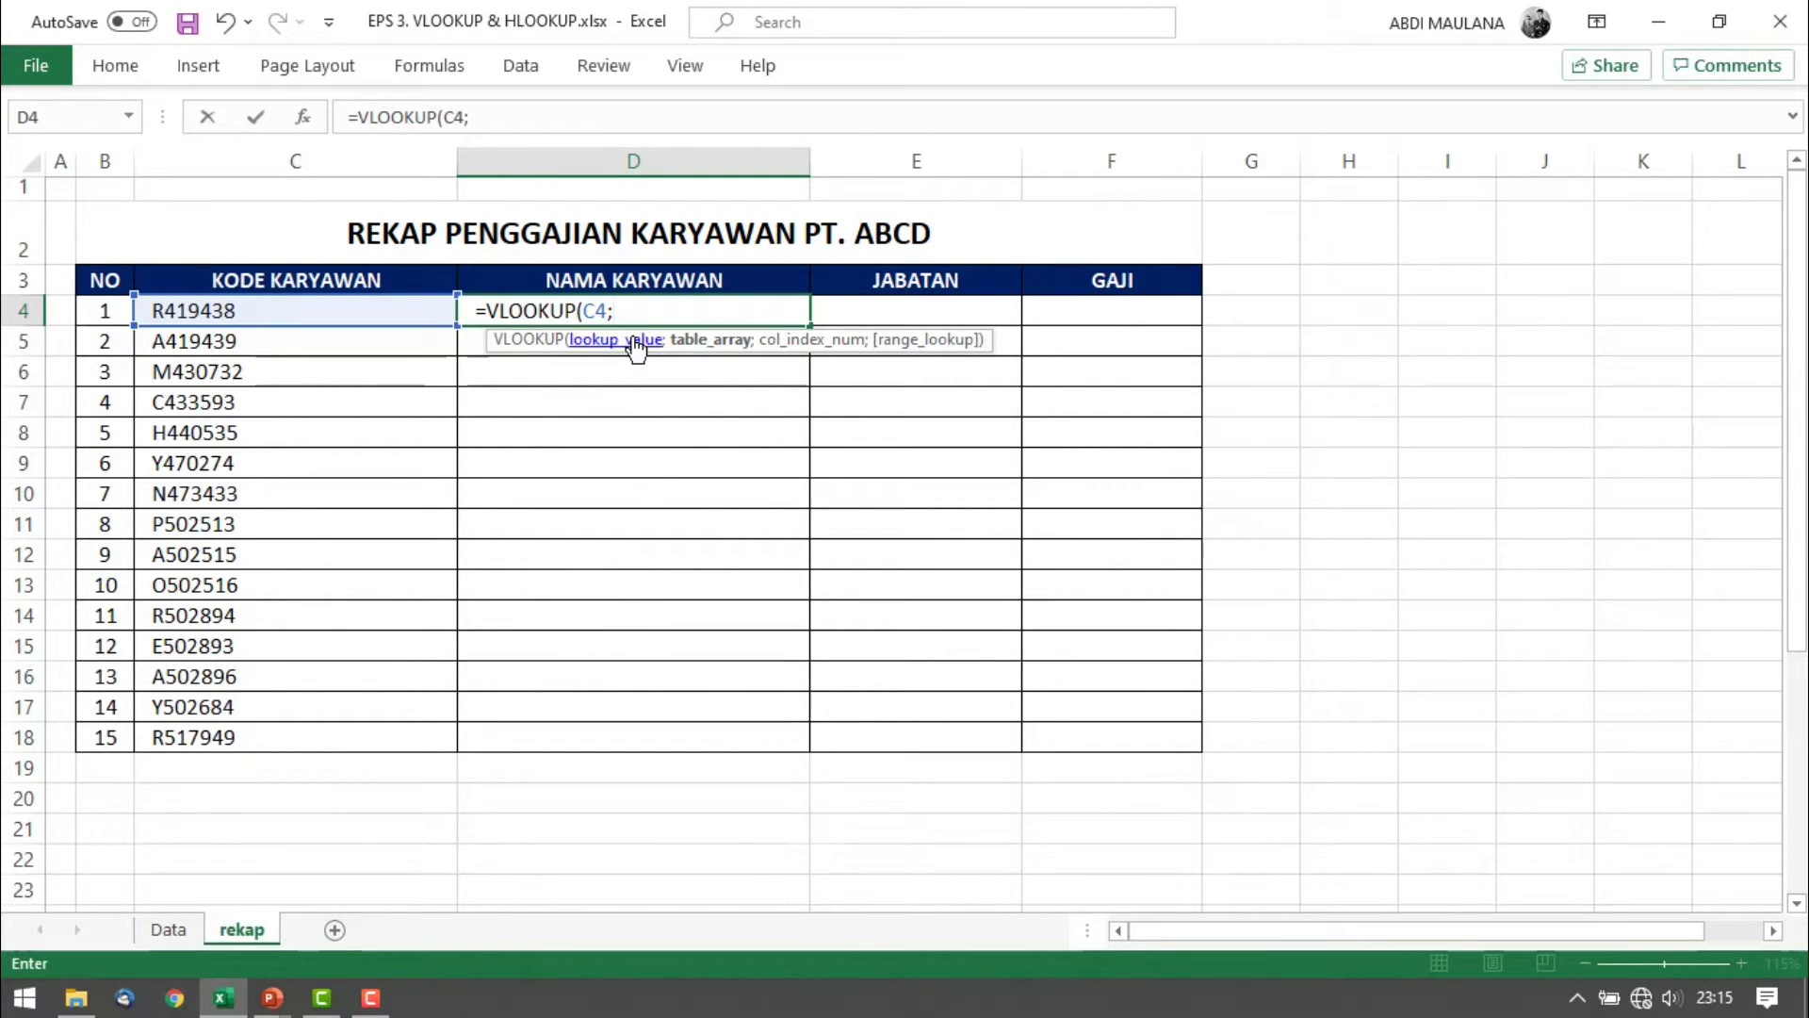
Set the VLOOKUP table array to B1:D27 on the Data sheet, from KODE KARYAWAN through JABATAN
{"action": "left_click", "coordinate": [169, 929]}
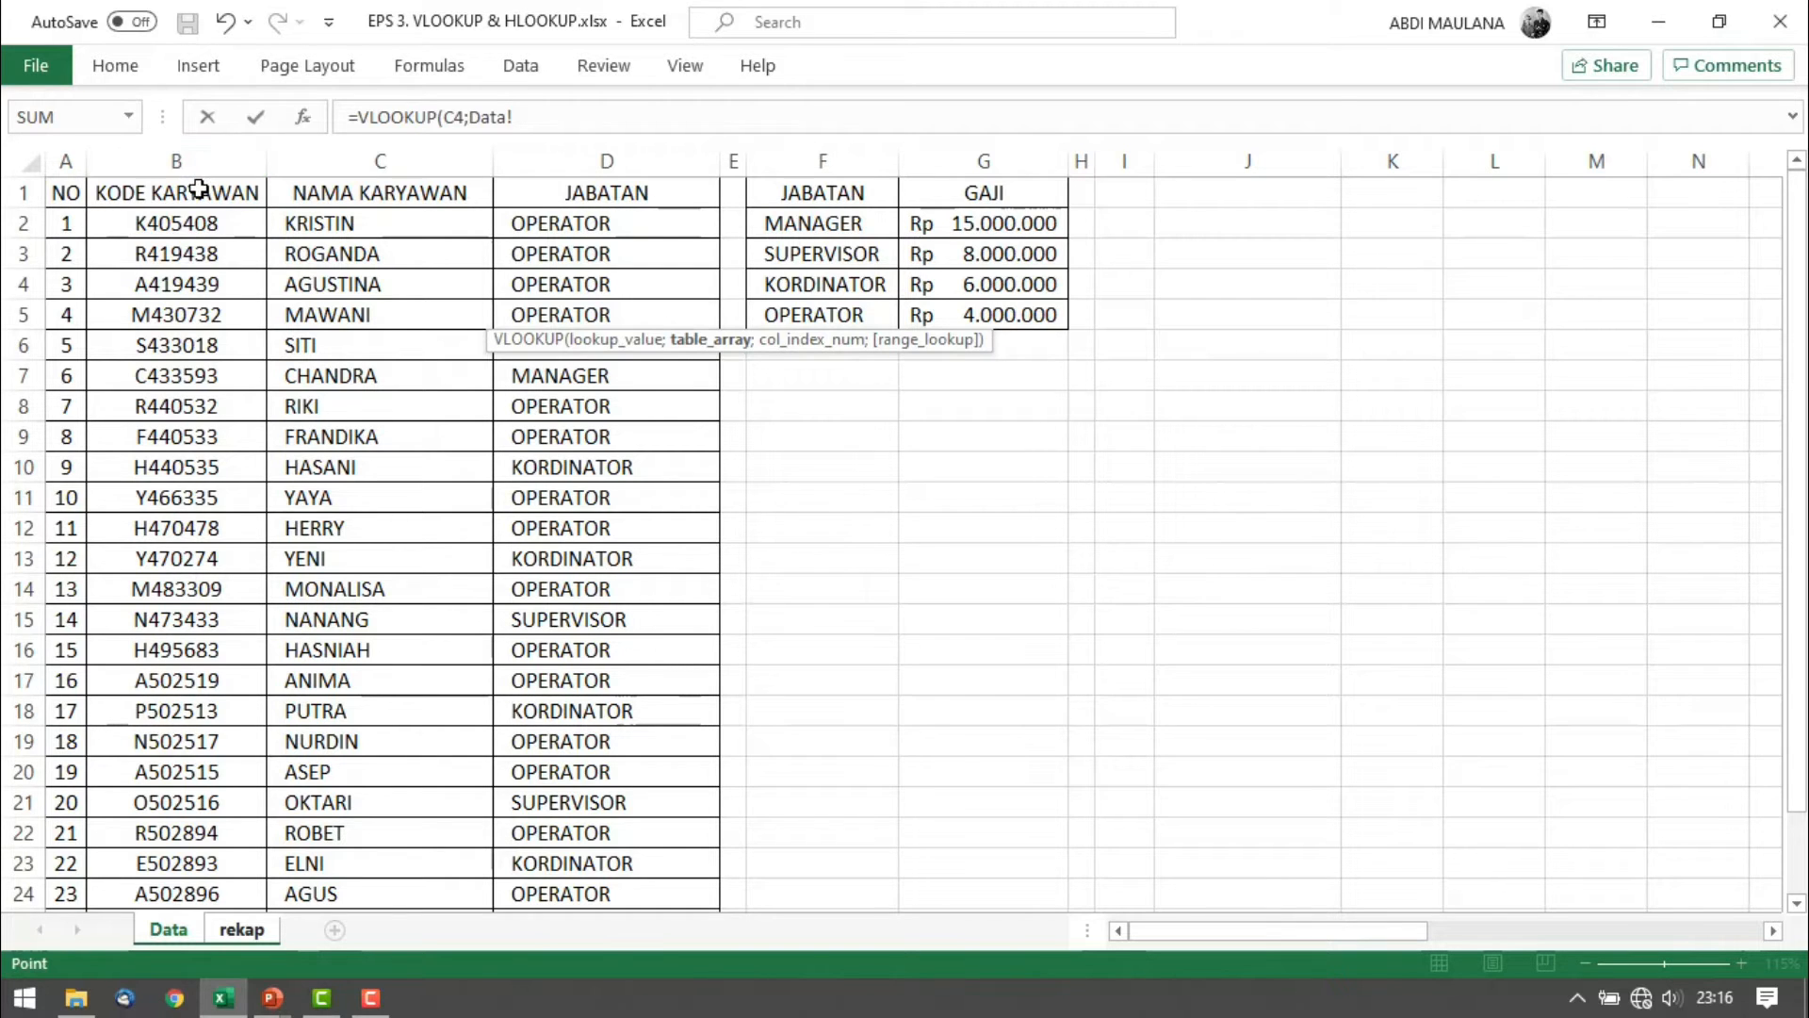
{"action": "left_click_drag", "start_coordinate": [198, 188], "coordinate": [554, 781]}
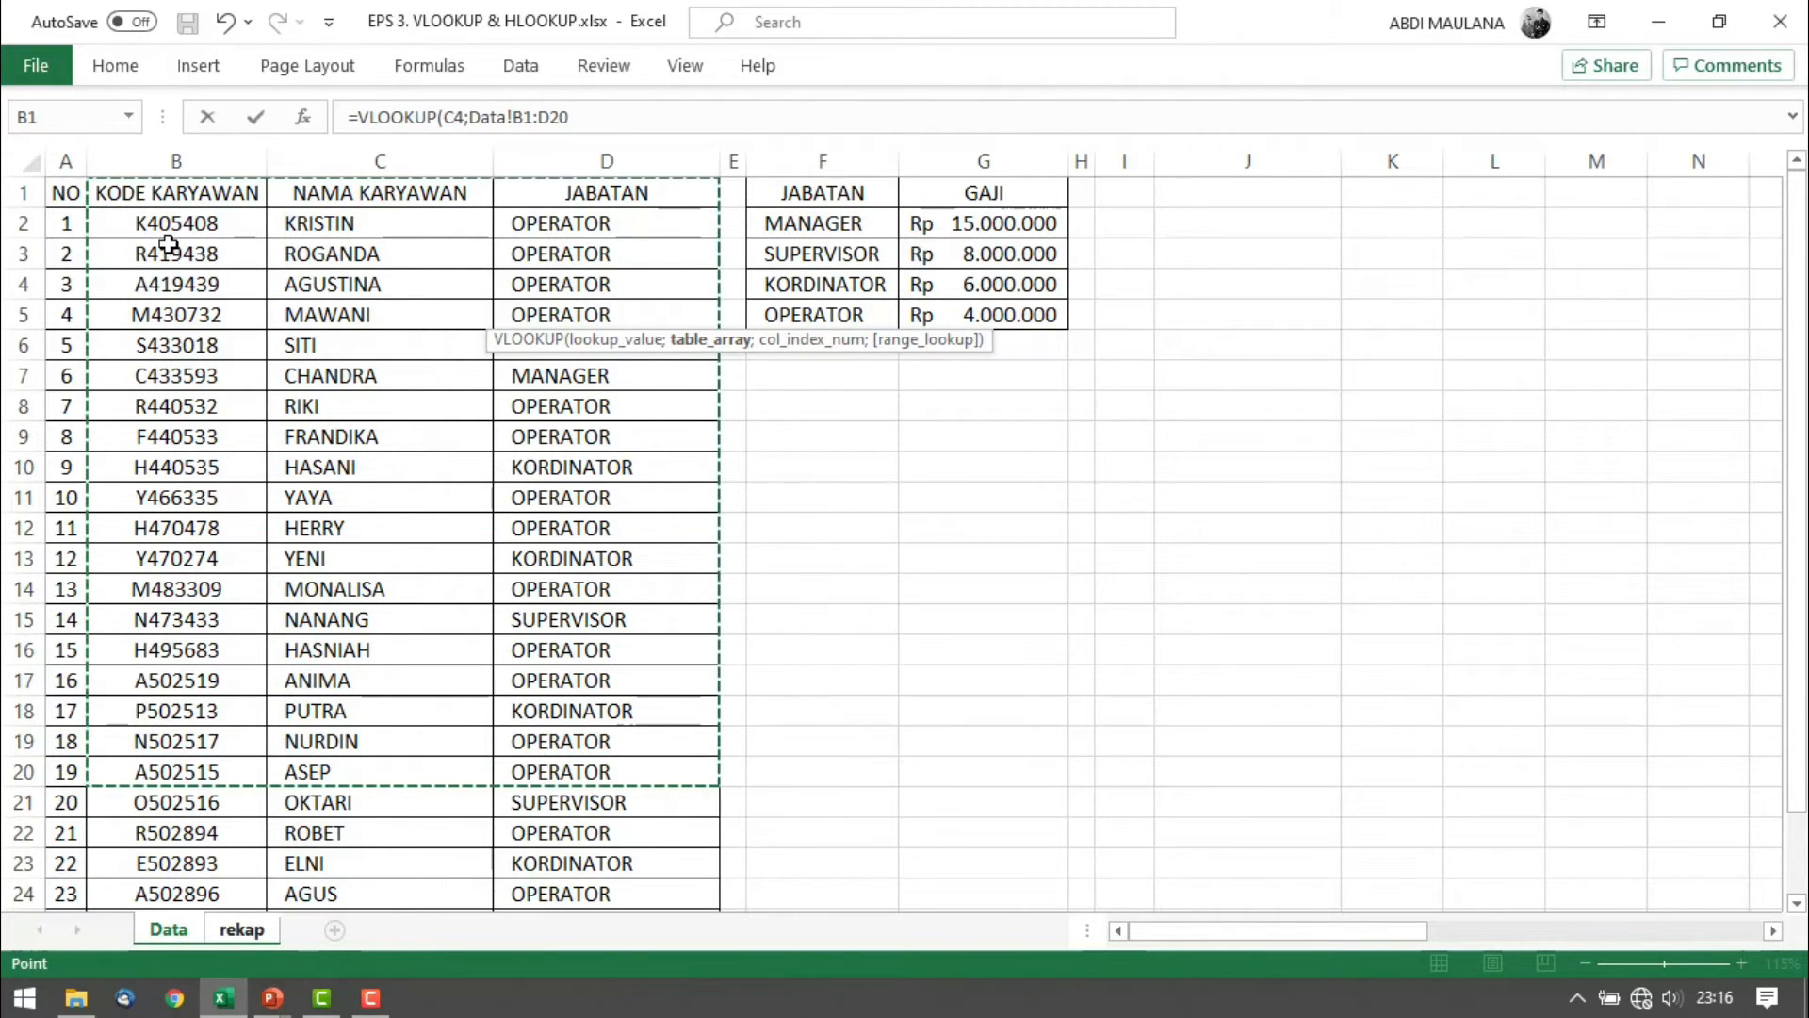
{"action": "left_click", "coordinate": [183, 194]}
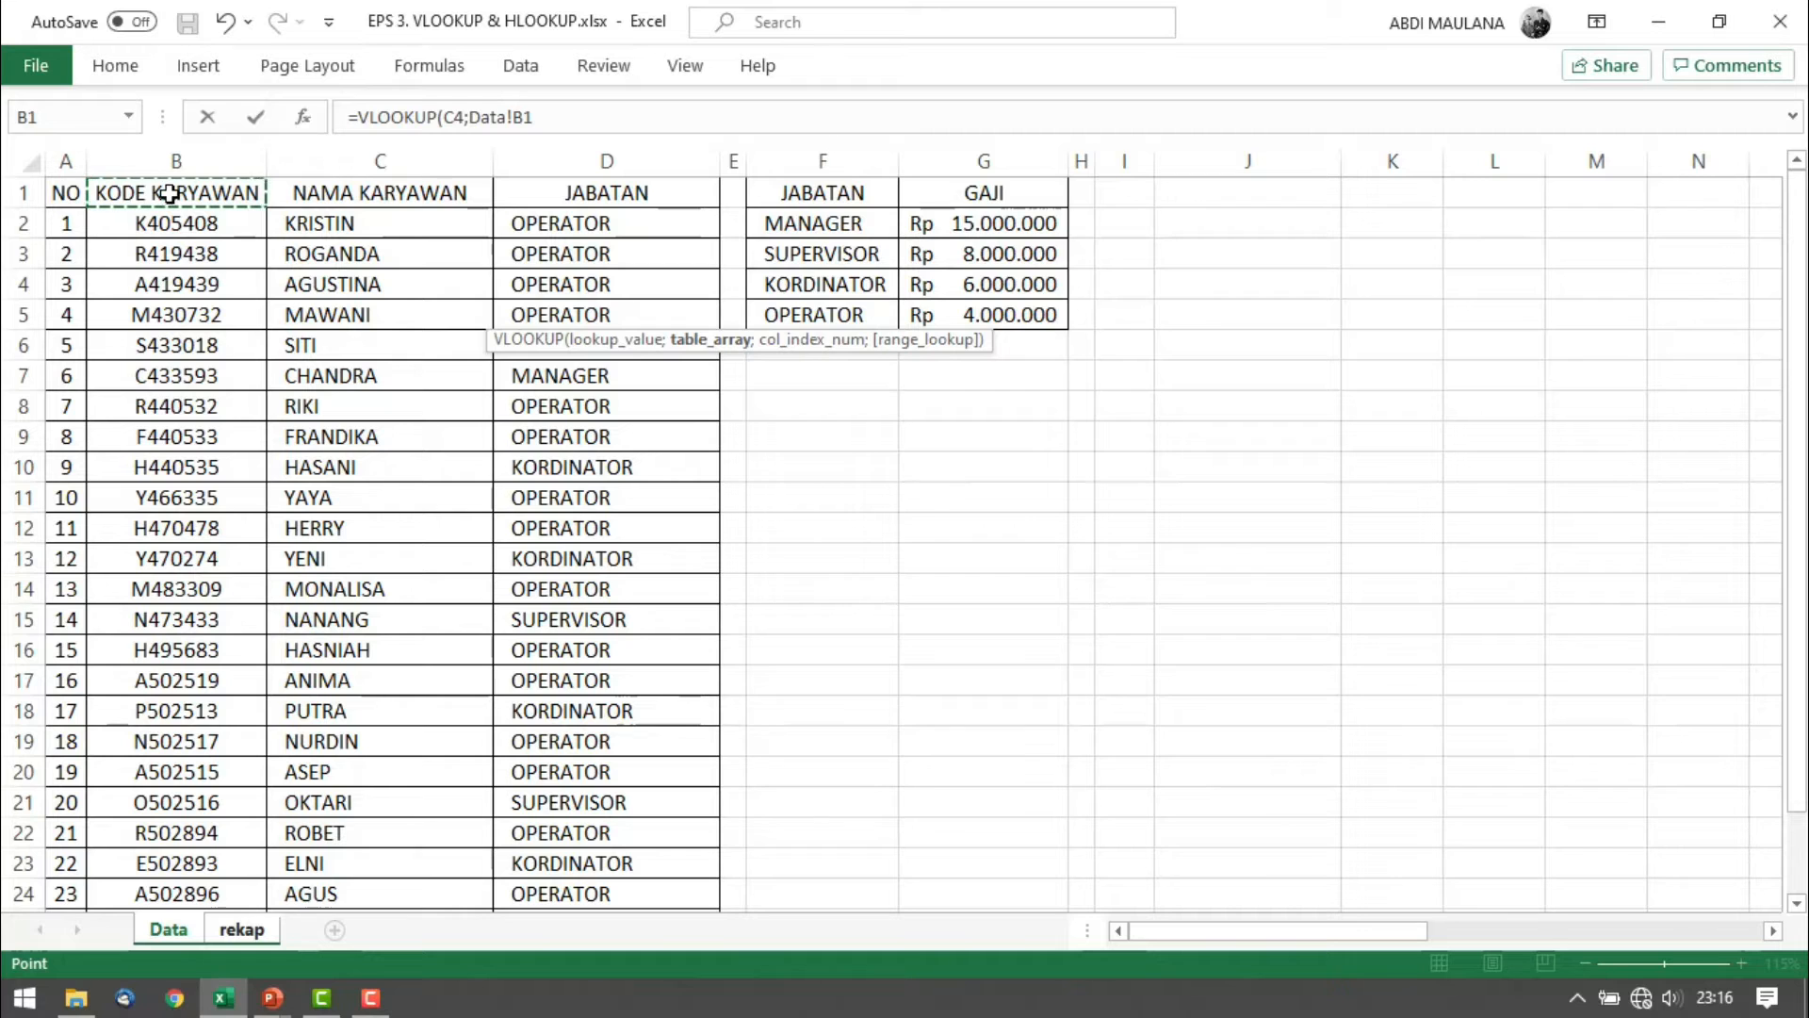
{"action": "left_click_drag", "start_coordinate": [176, 195], "coordinate": [553, 767]}
{"action": "scroll", "coordinate": [557, 751], "scroll_direction": "up", "scroll_amount": 3}
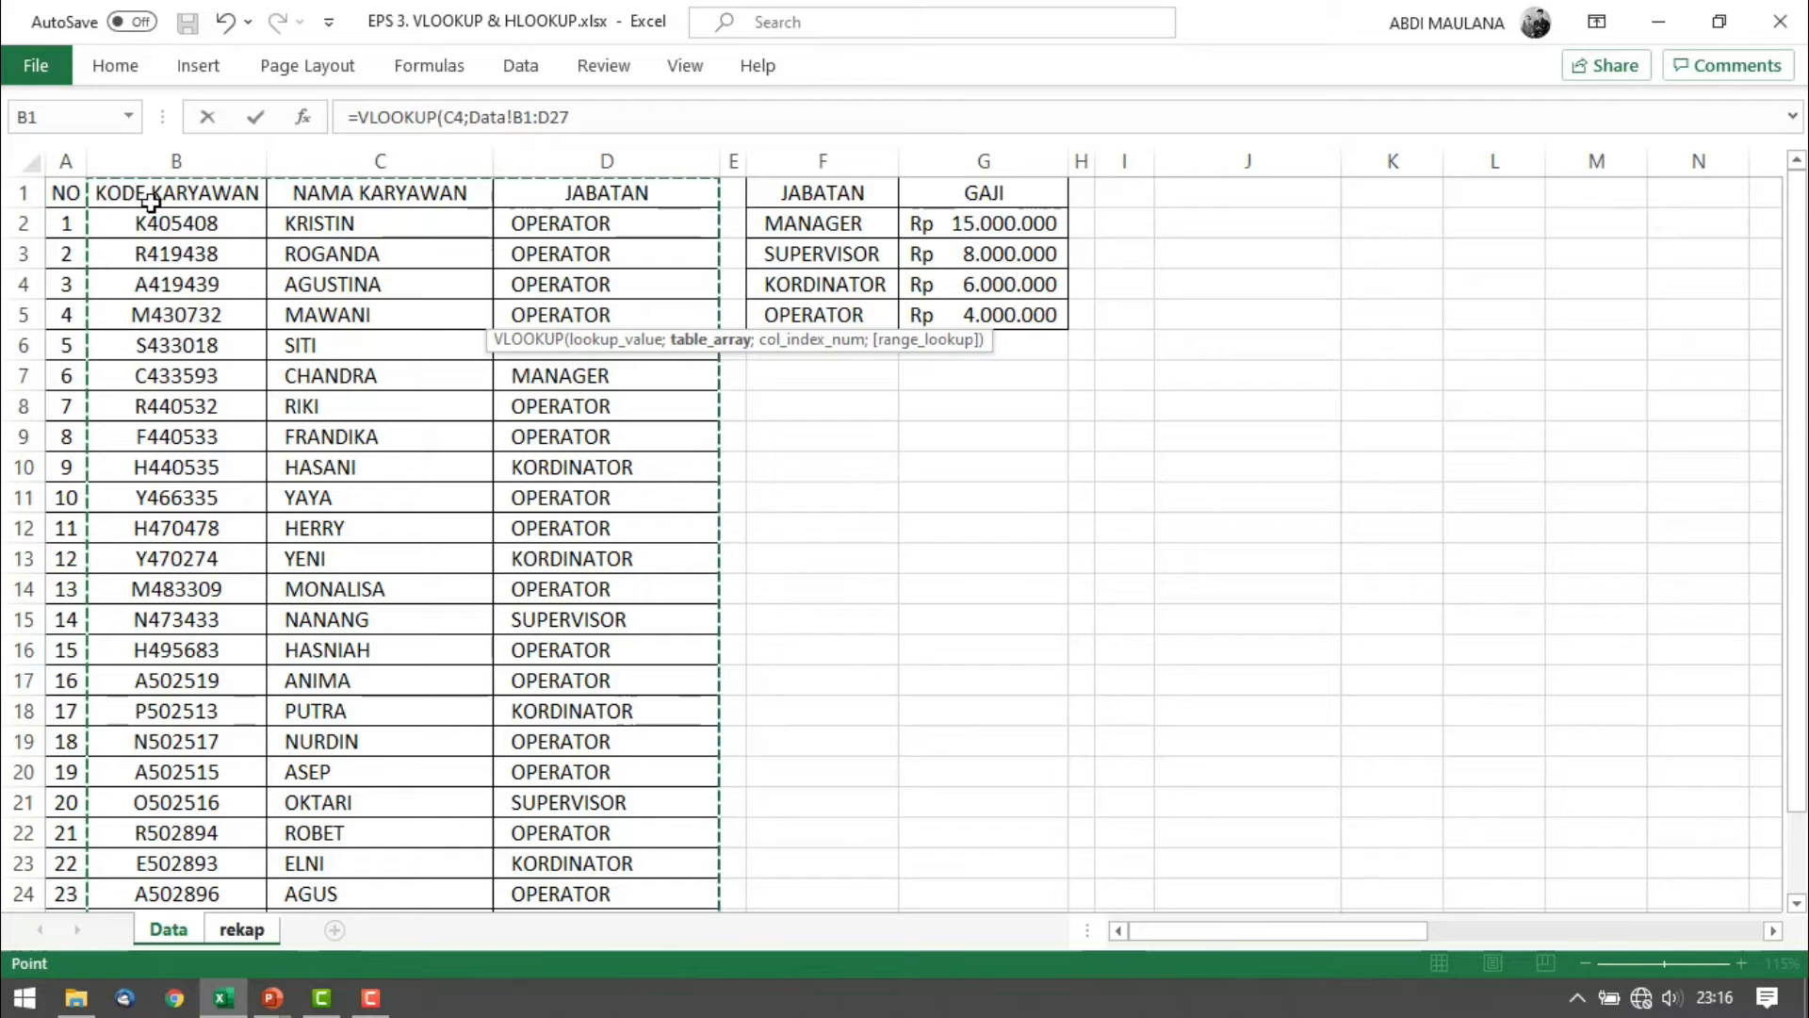
{"action": "scroll", "coordinate": [585, 658], "scroll_direction": "down", "scroll_amount": 3}
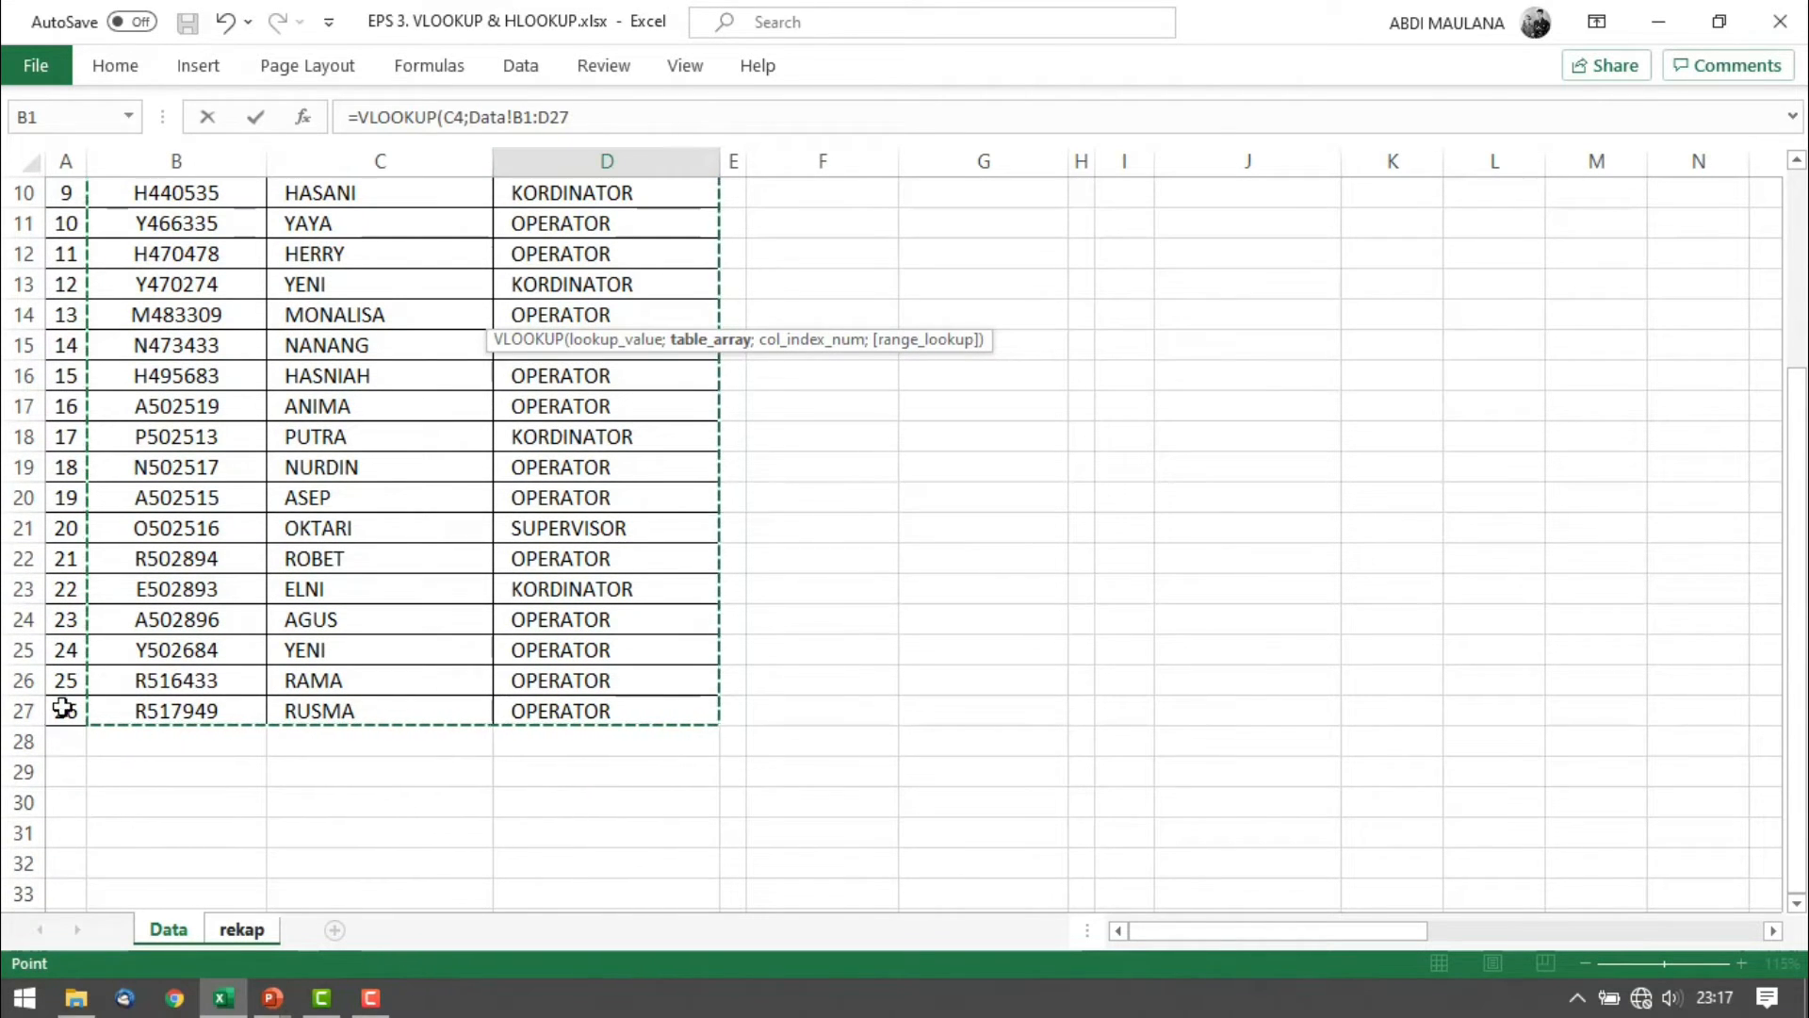
{"action": "scroll", "coordinate": [461, 659], "scroll_direction": "up", "scroll_amount": 3}
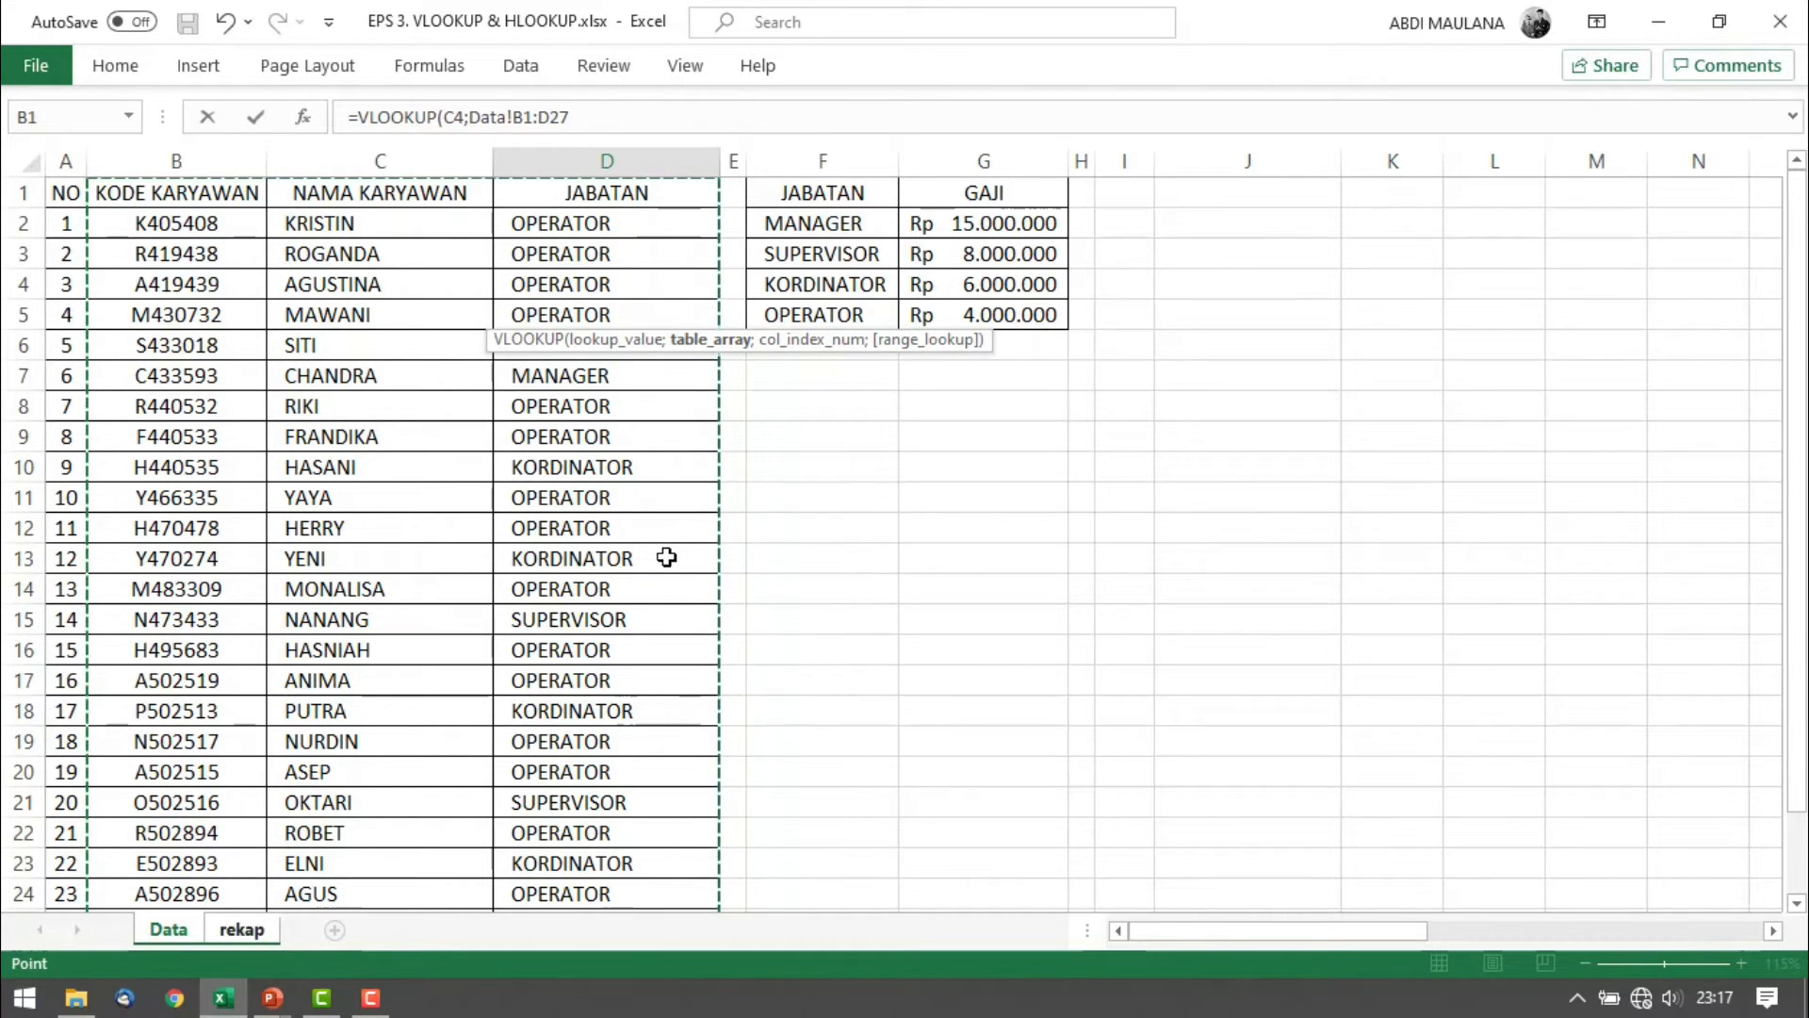
Make the table array reference absolute as Data!$B$1:$D$27 and continue the formula to the column index argument
{"action": "mouse_move", "coordinate": [569, 117]}
{"action": "left_mouse_down"}
{"action": "mouse_move", "coordinate": [503, 110]}
{"action": "mouse_move", "coordinate": [570, 117]}
{"action": "left_mouse_up"}
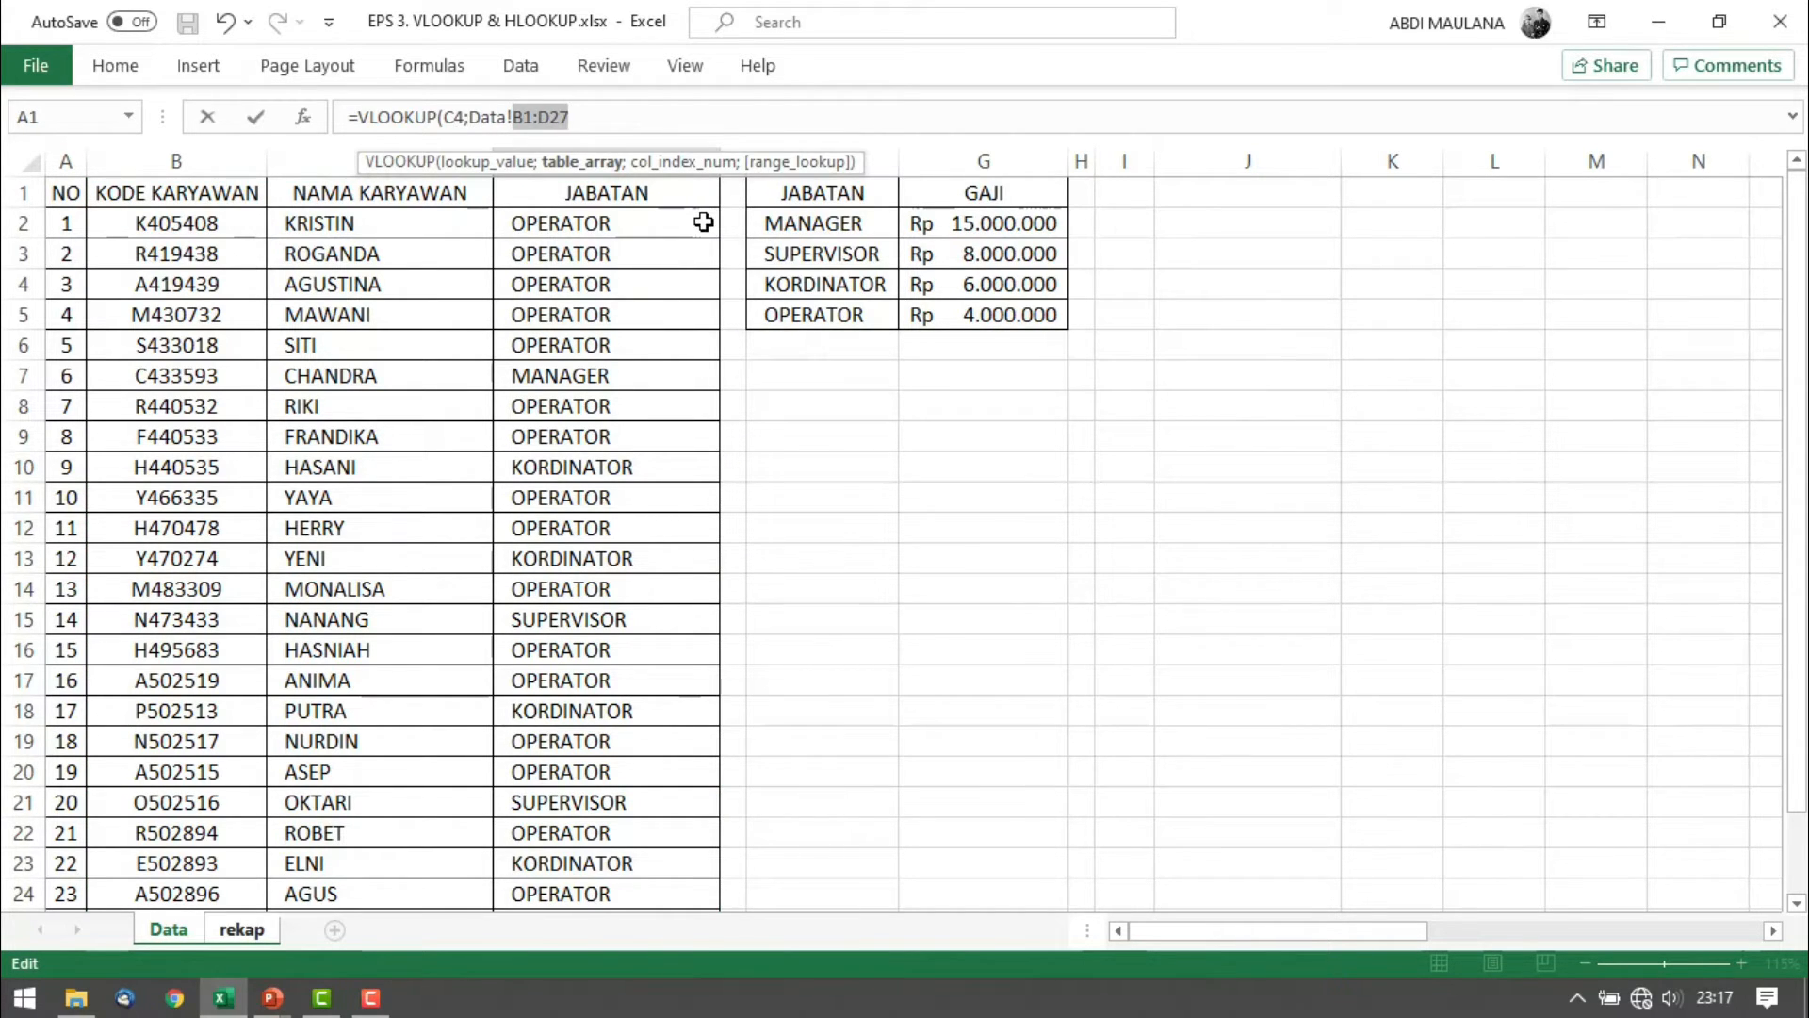
{"action": "key", "text": "F4"}
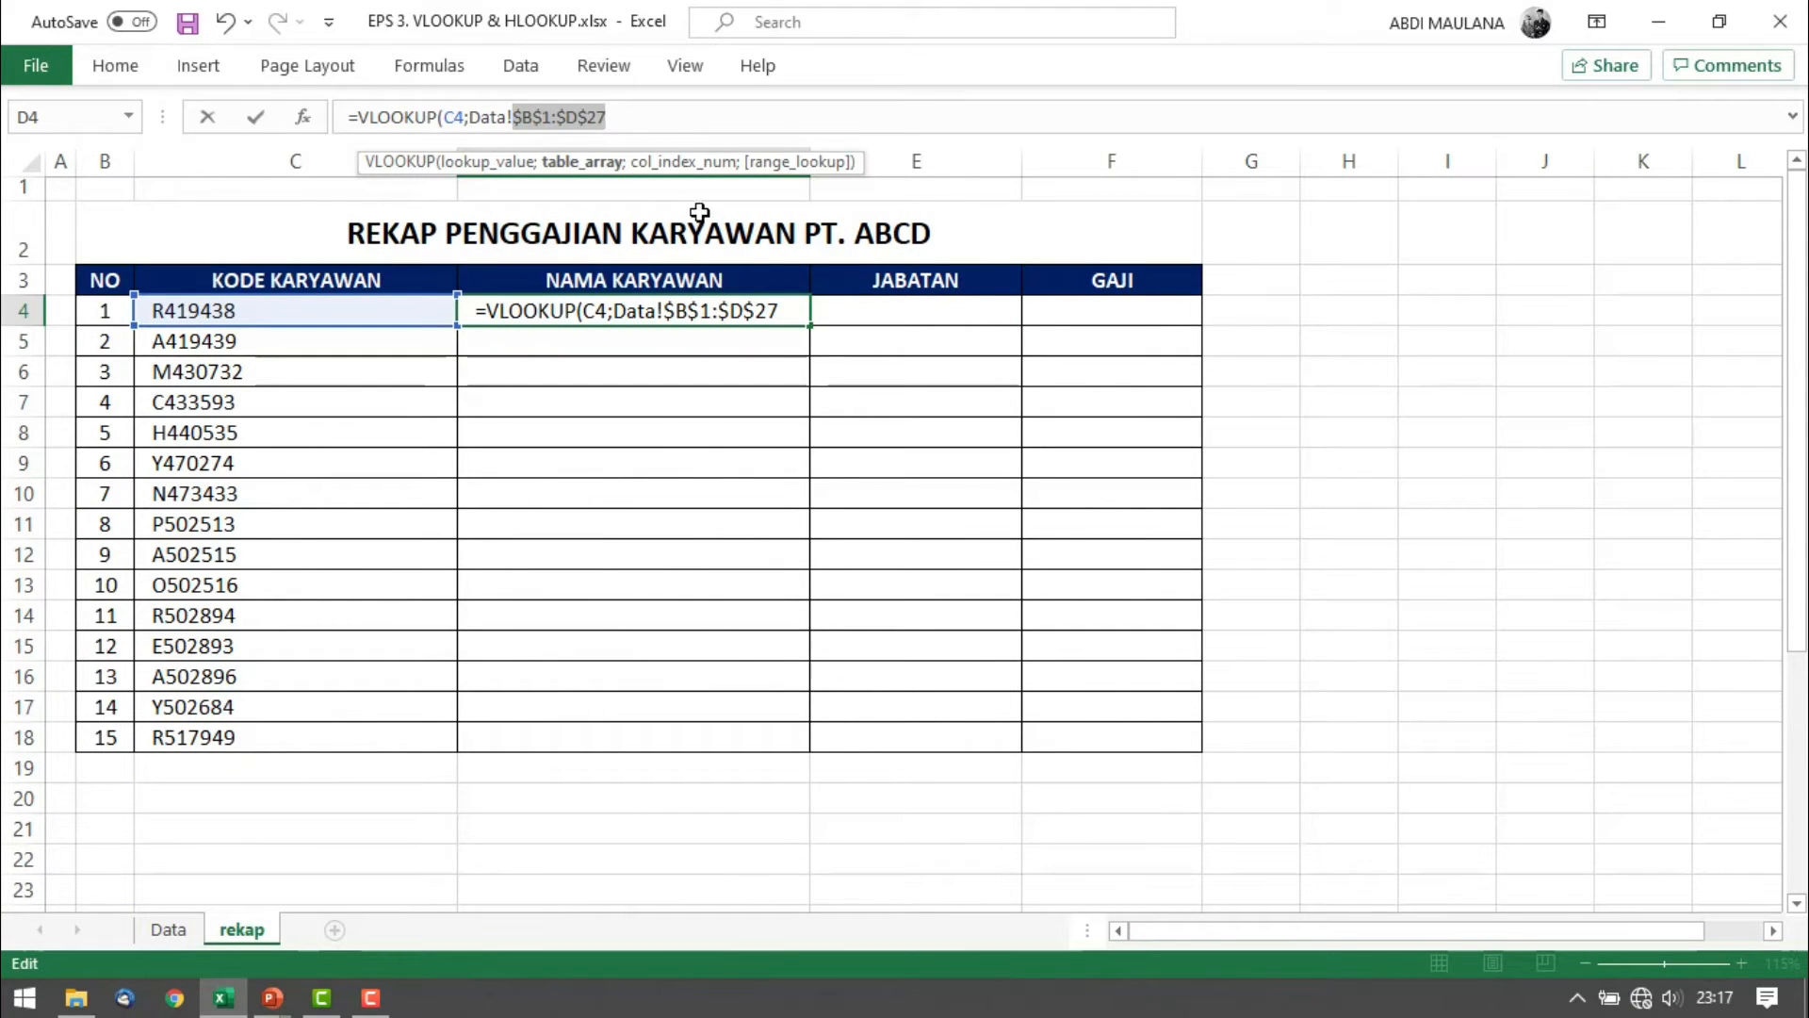
{"action": "left_click", "coordinate": [539, 121]}
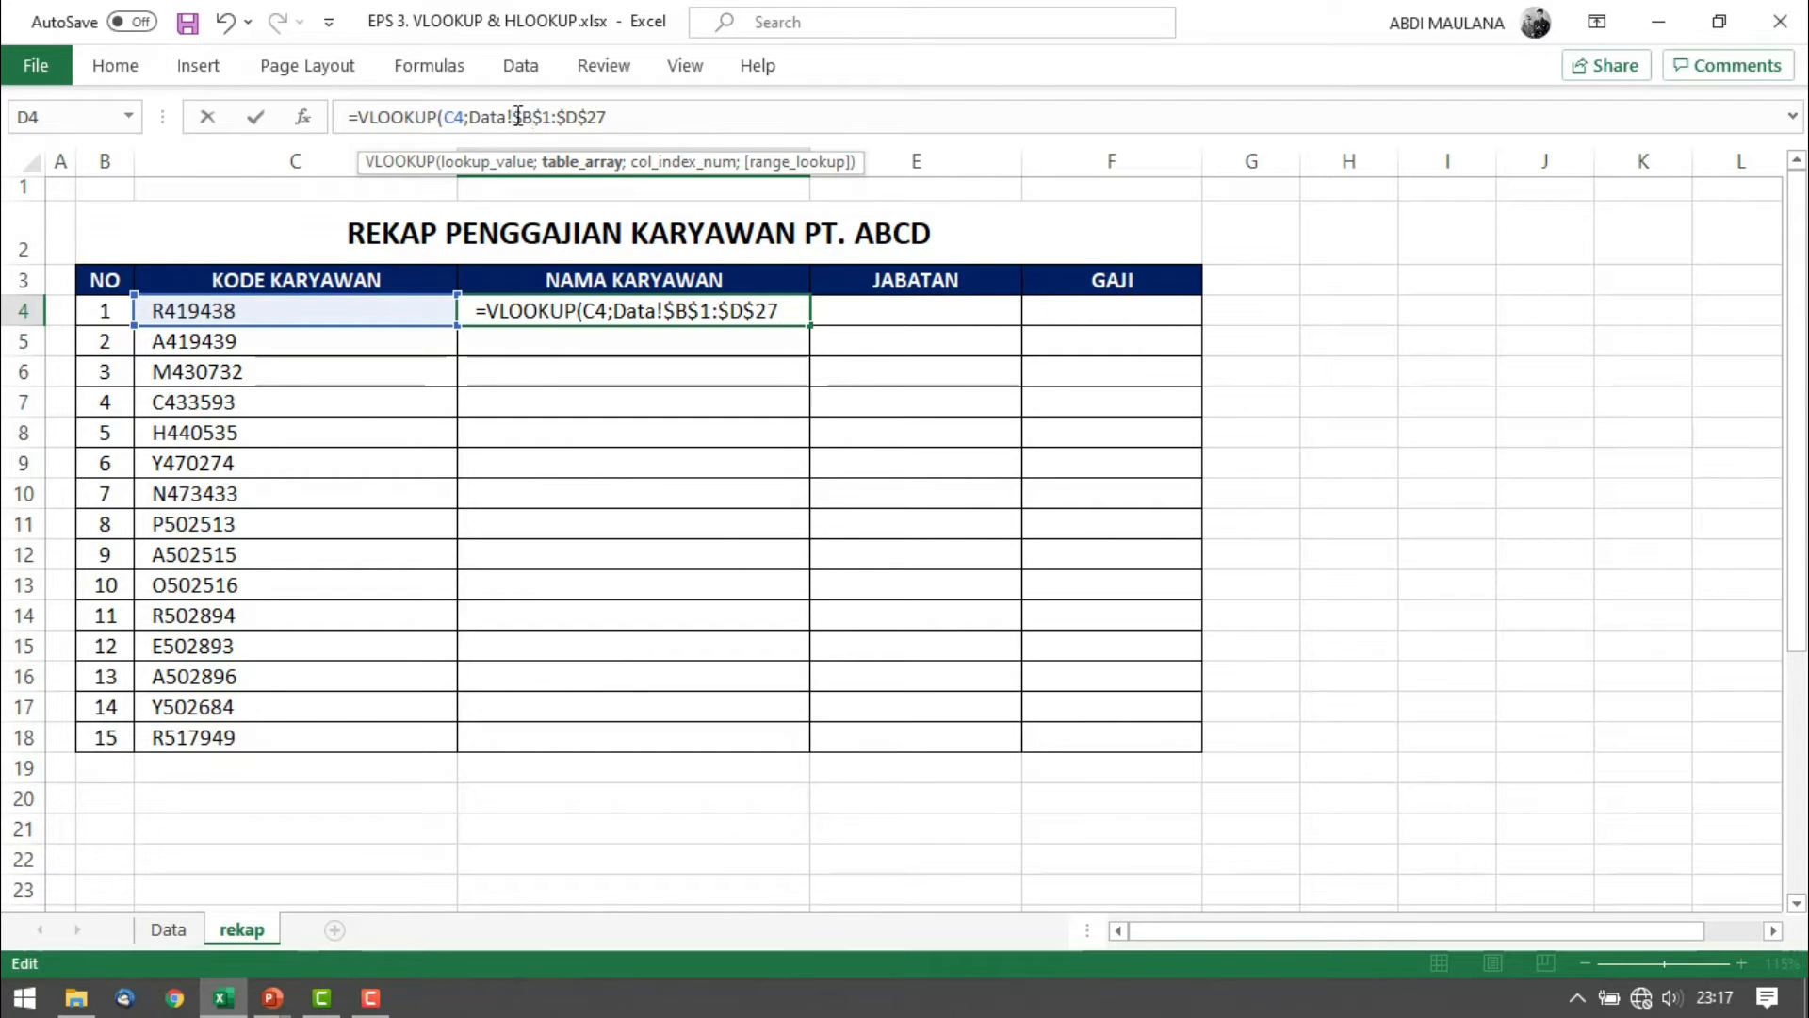
{"action": "left_click_drag", "start_coordinate": [518, 116], "coordinate": [469, 115]}
{"action": "left_click", "coordinate": [615, 117]}
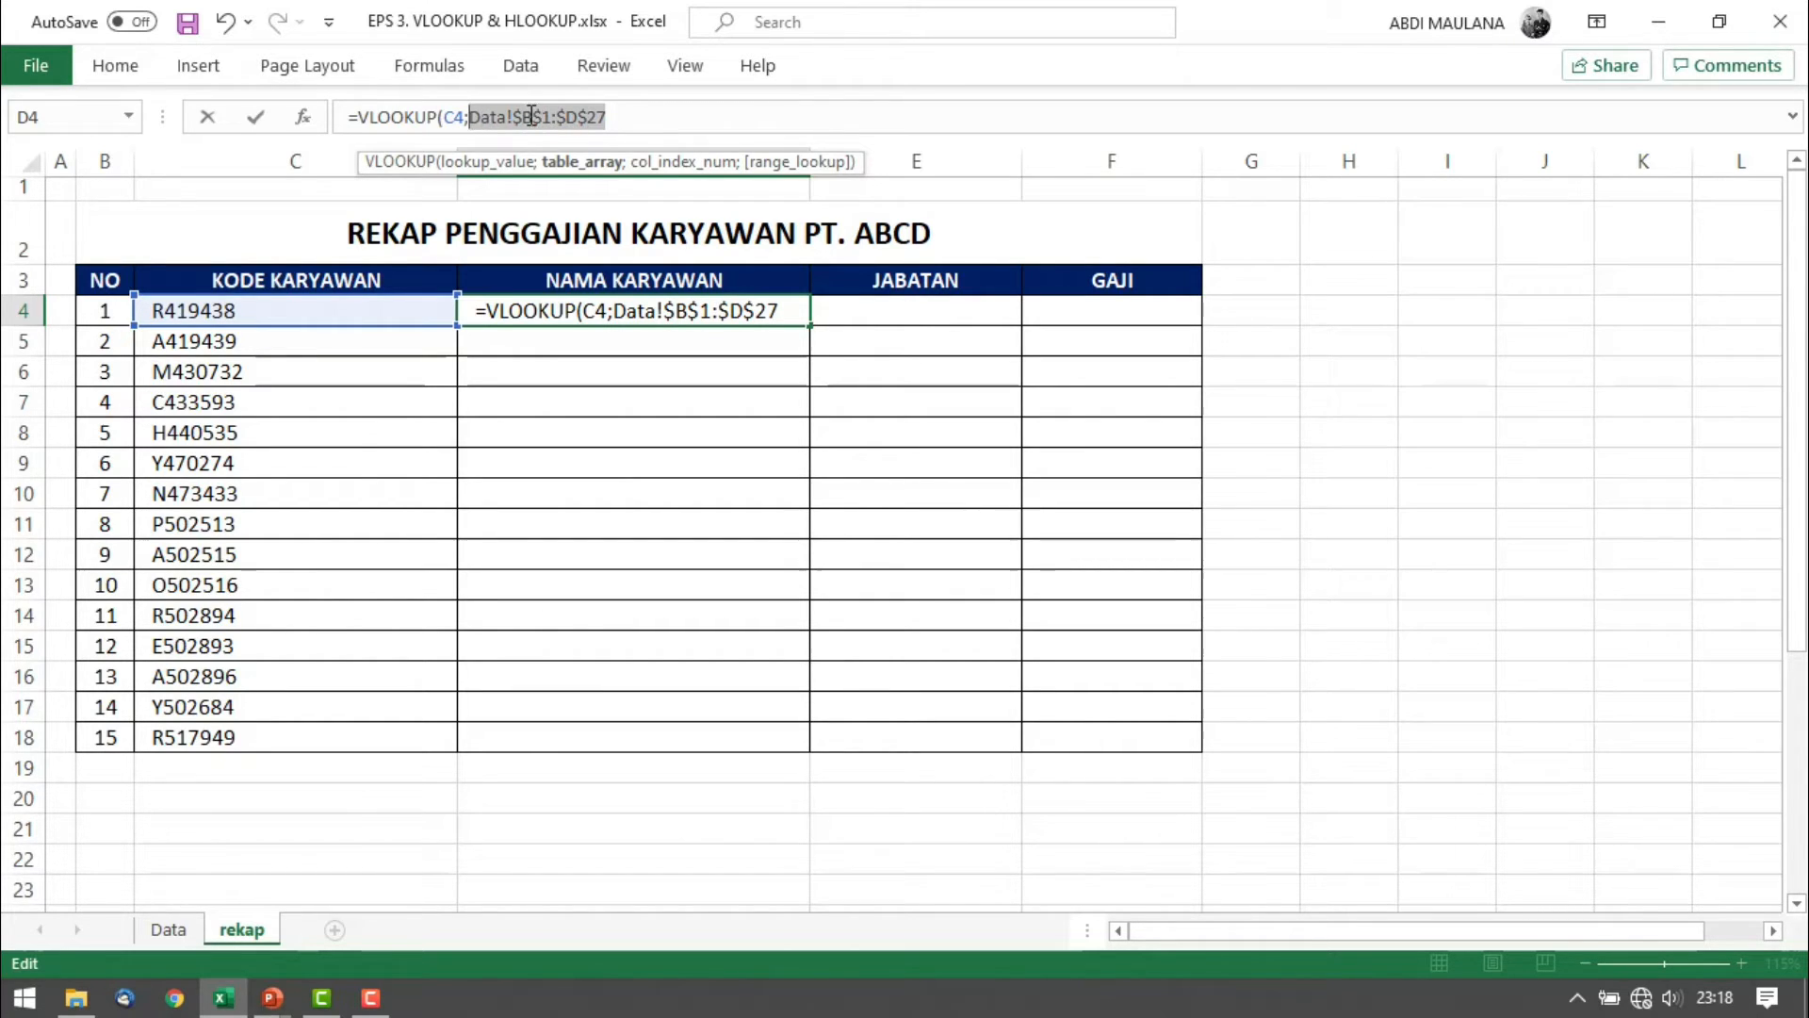
{"action": "left_click", "coordinate": [615, 115]}
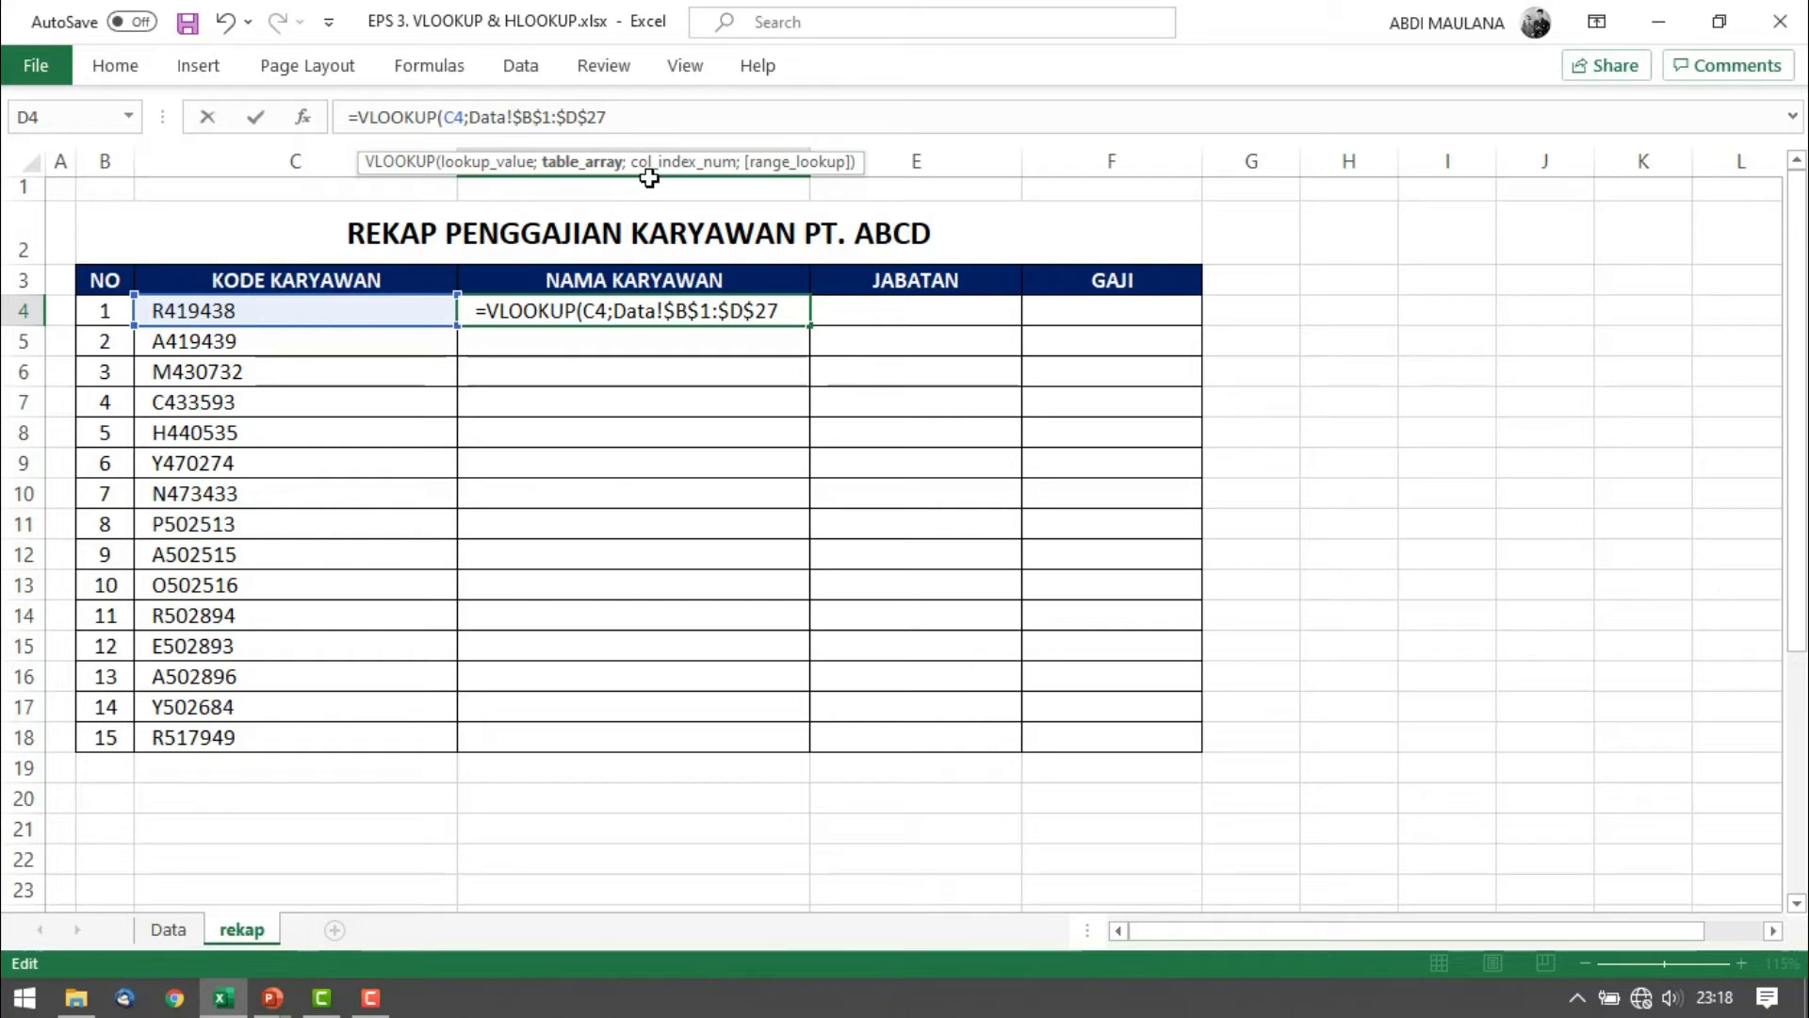
{"action": "type", "text": ";"}
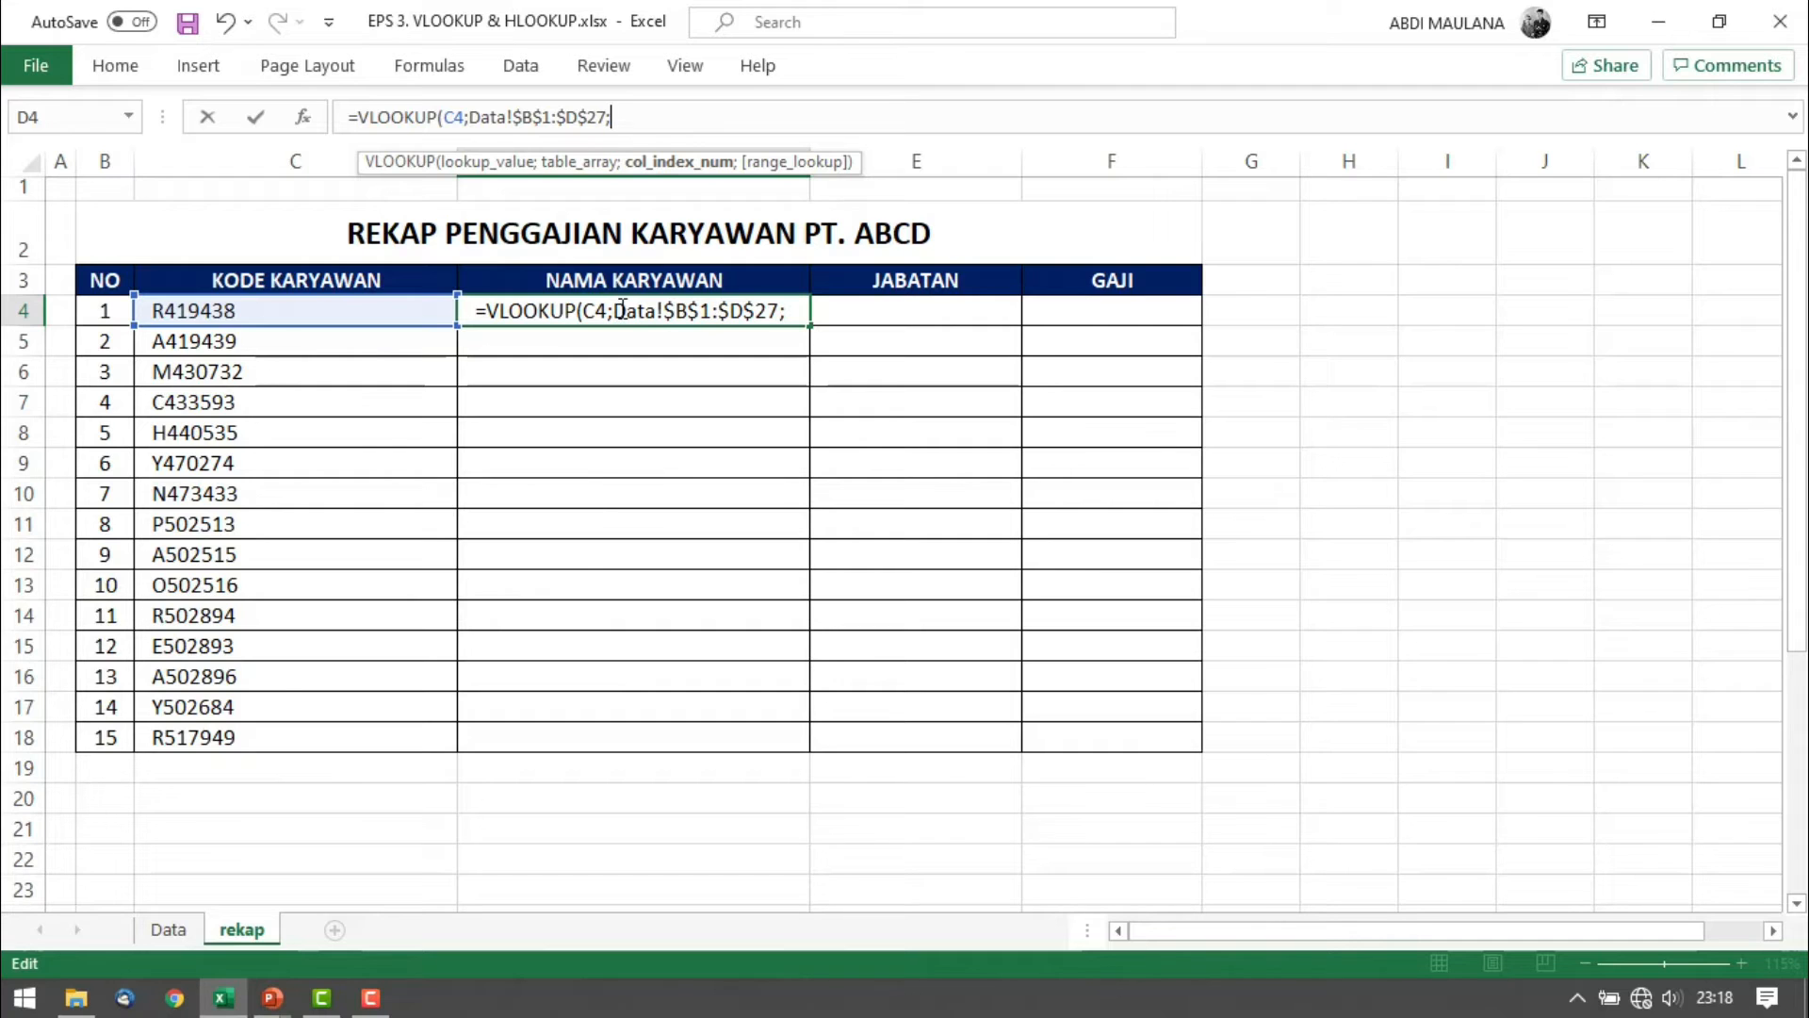
{"action": "left_click", "coordinate": [179, 933]}
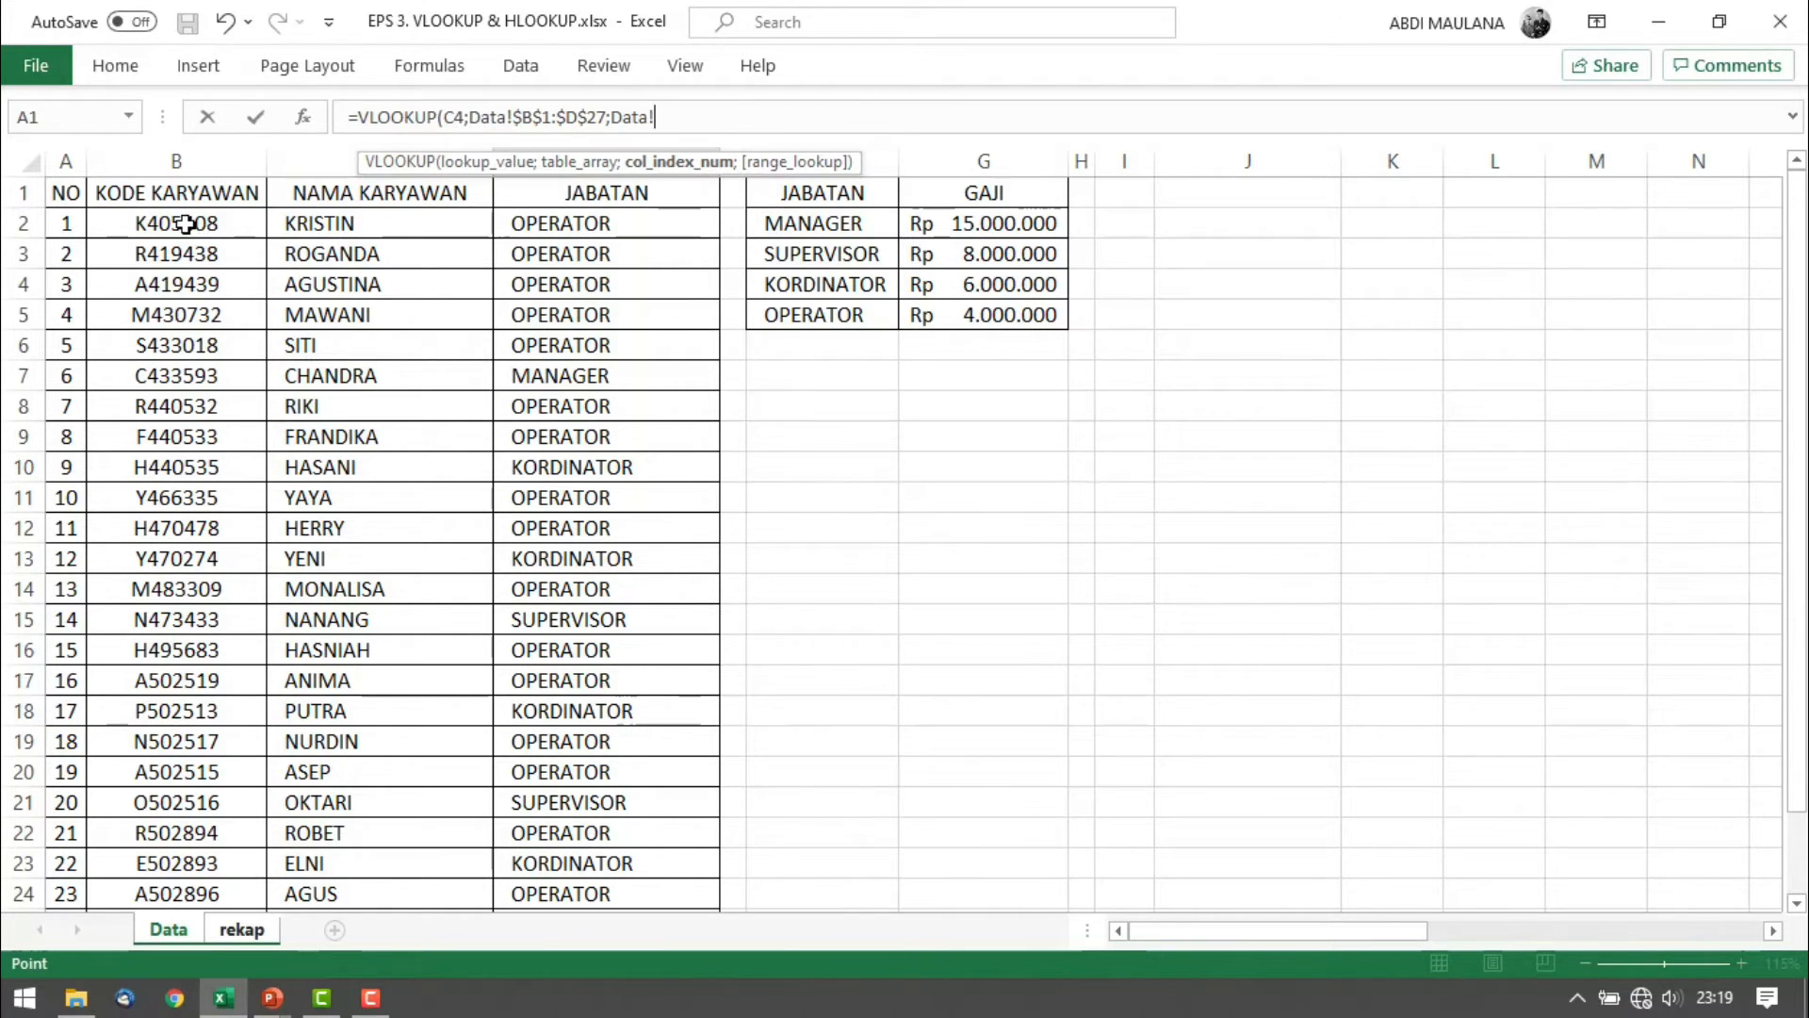
{"action": "key", "text": "BackSpace"}
{"action": "key", "text": "BackSpace"}
{"action": "key", "text": "BackSpace"}
{"action": "key", "text": "BackSpace"}
{"action": "key", "text": "BackSpace"}
Complete the D4 formula with column index 2 and range lookup 0, as =VLOOKUP(C4;Data!$B$1:$D$27;2;0)
{"action": "type", "text": "2"}
{"action": "type", "text": ";"}
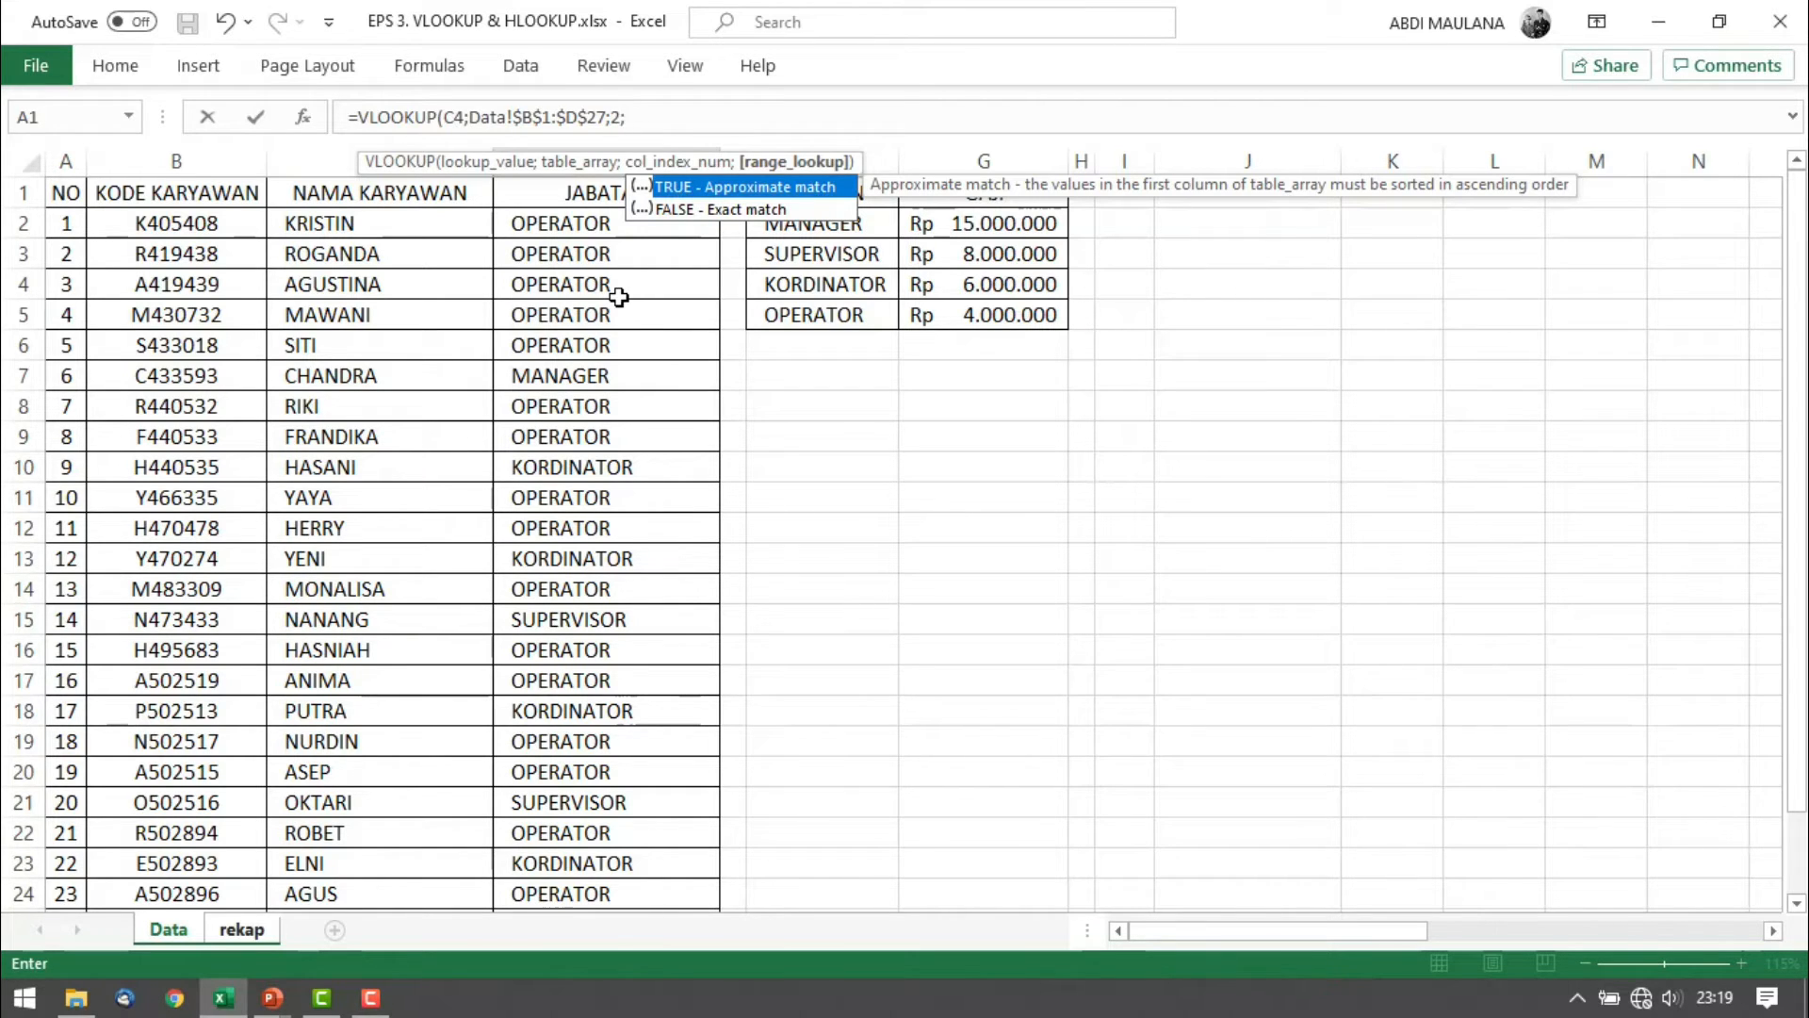
{"action": "type", "text": "0)"}
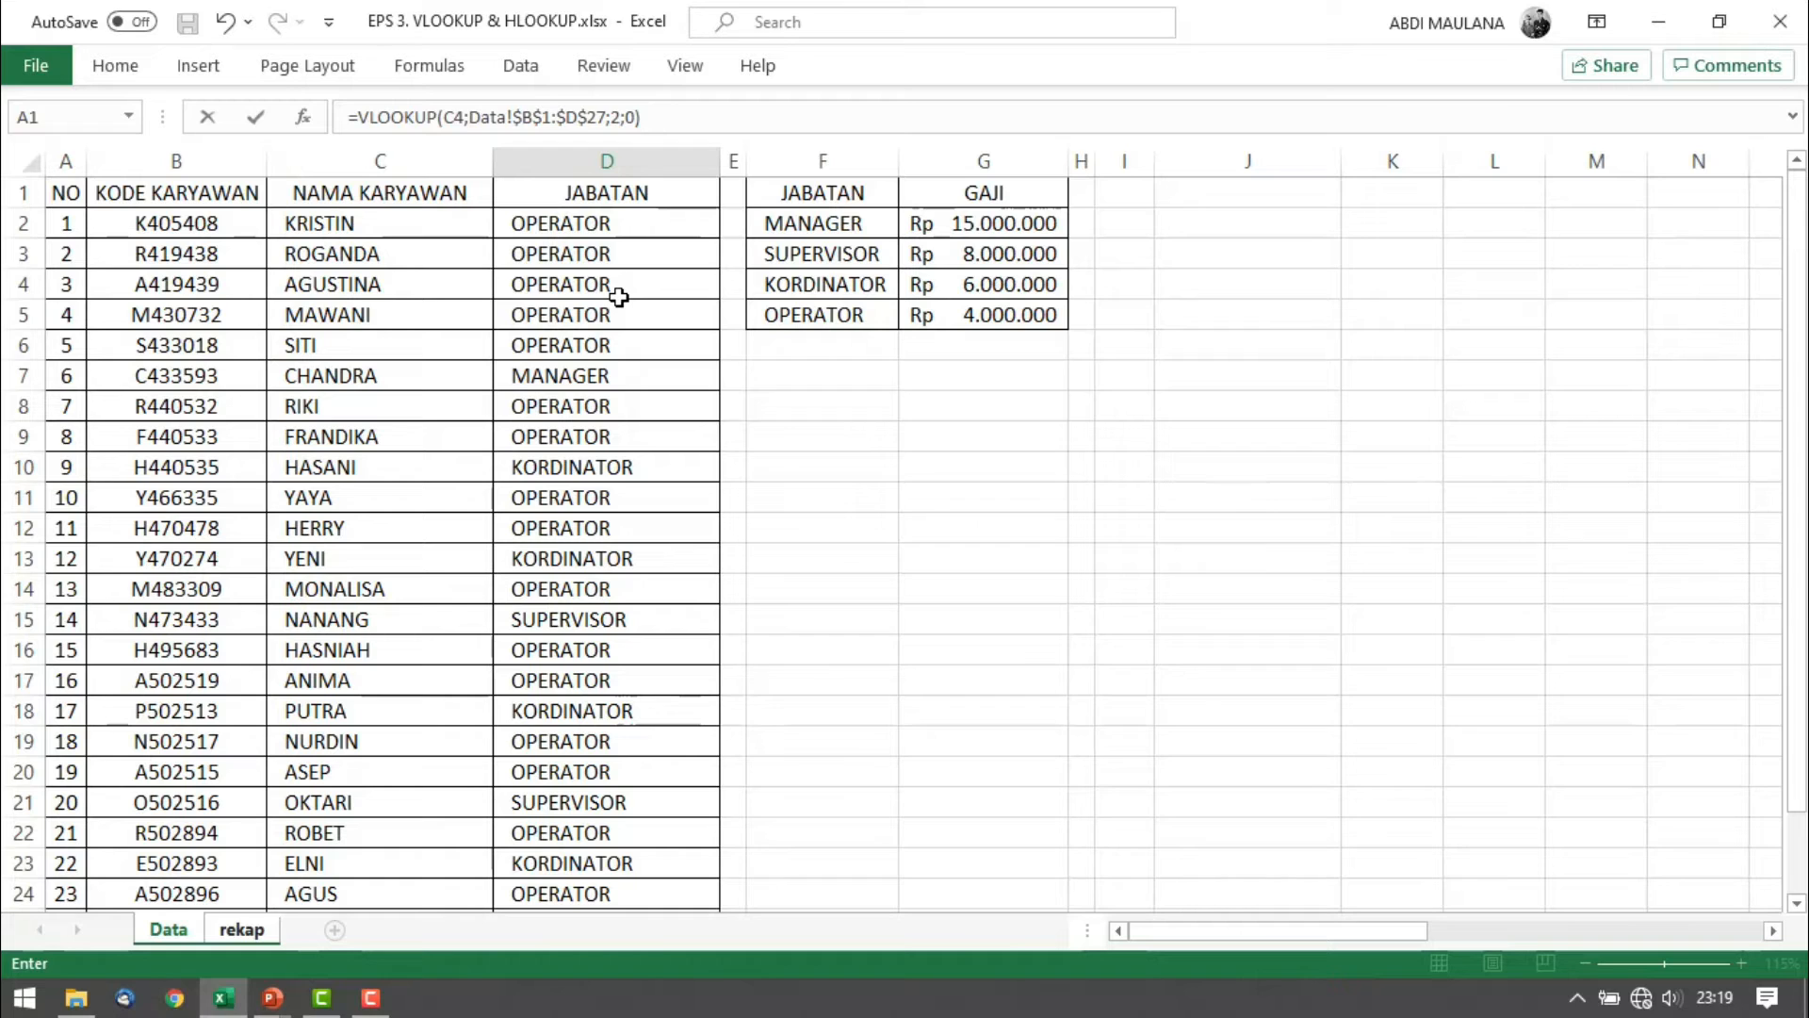
{"action": "key", "text": "Return"}
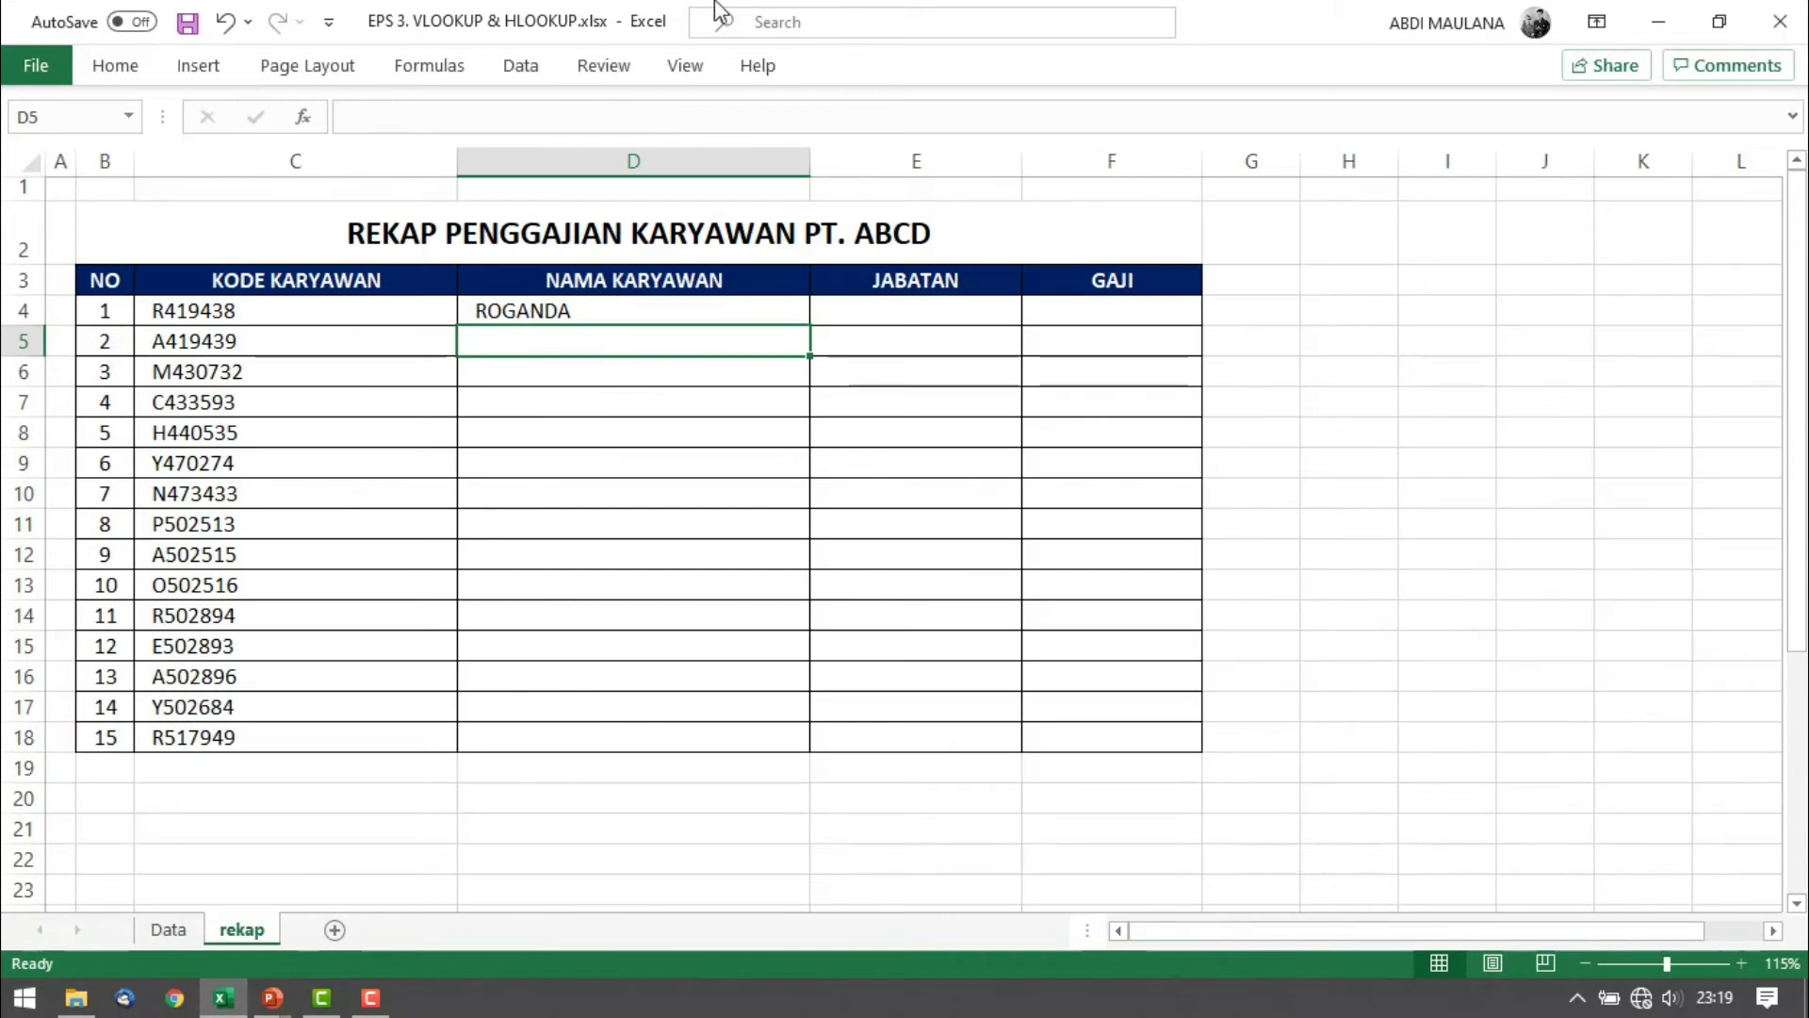
Check the name returned in D4 by matching the employee code in C4 with its row on the Data sheet
{"action": "left_click", "coordinate": [187, 312]}
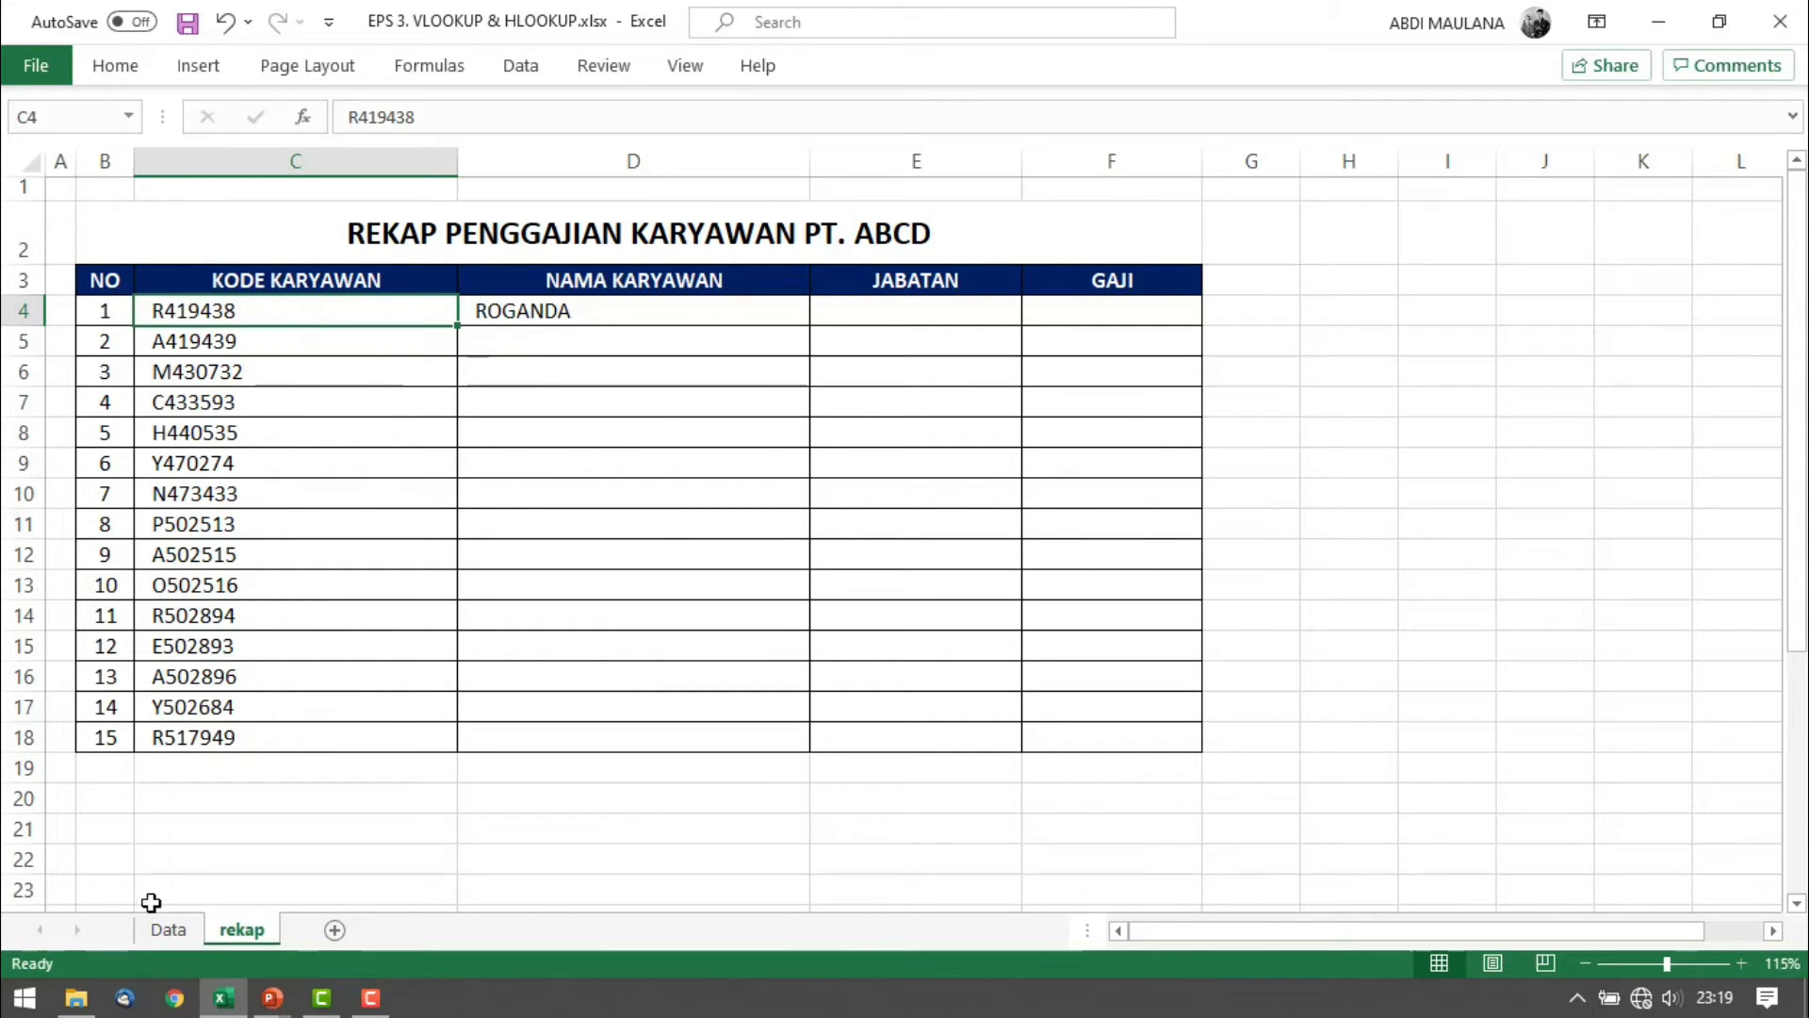
{"action": "left_click", "coordinate": [168, 929]}
{"action": "left_click", "coordinate": [452, 432]}
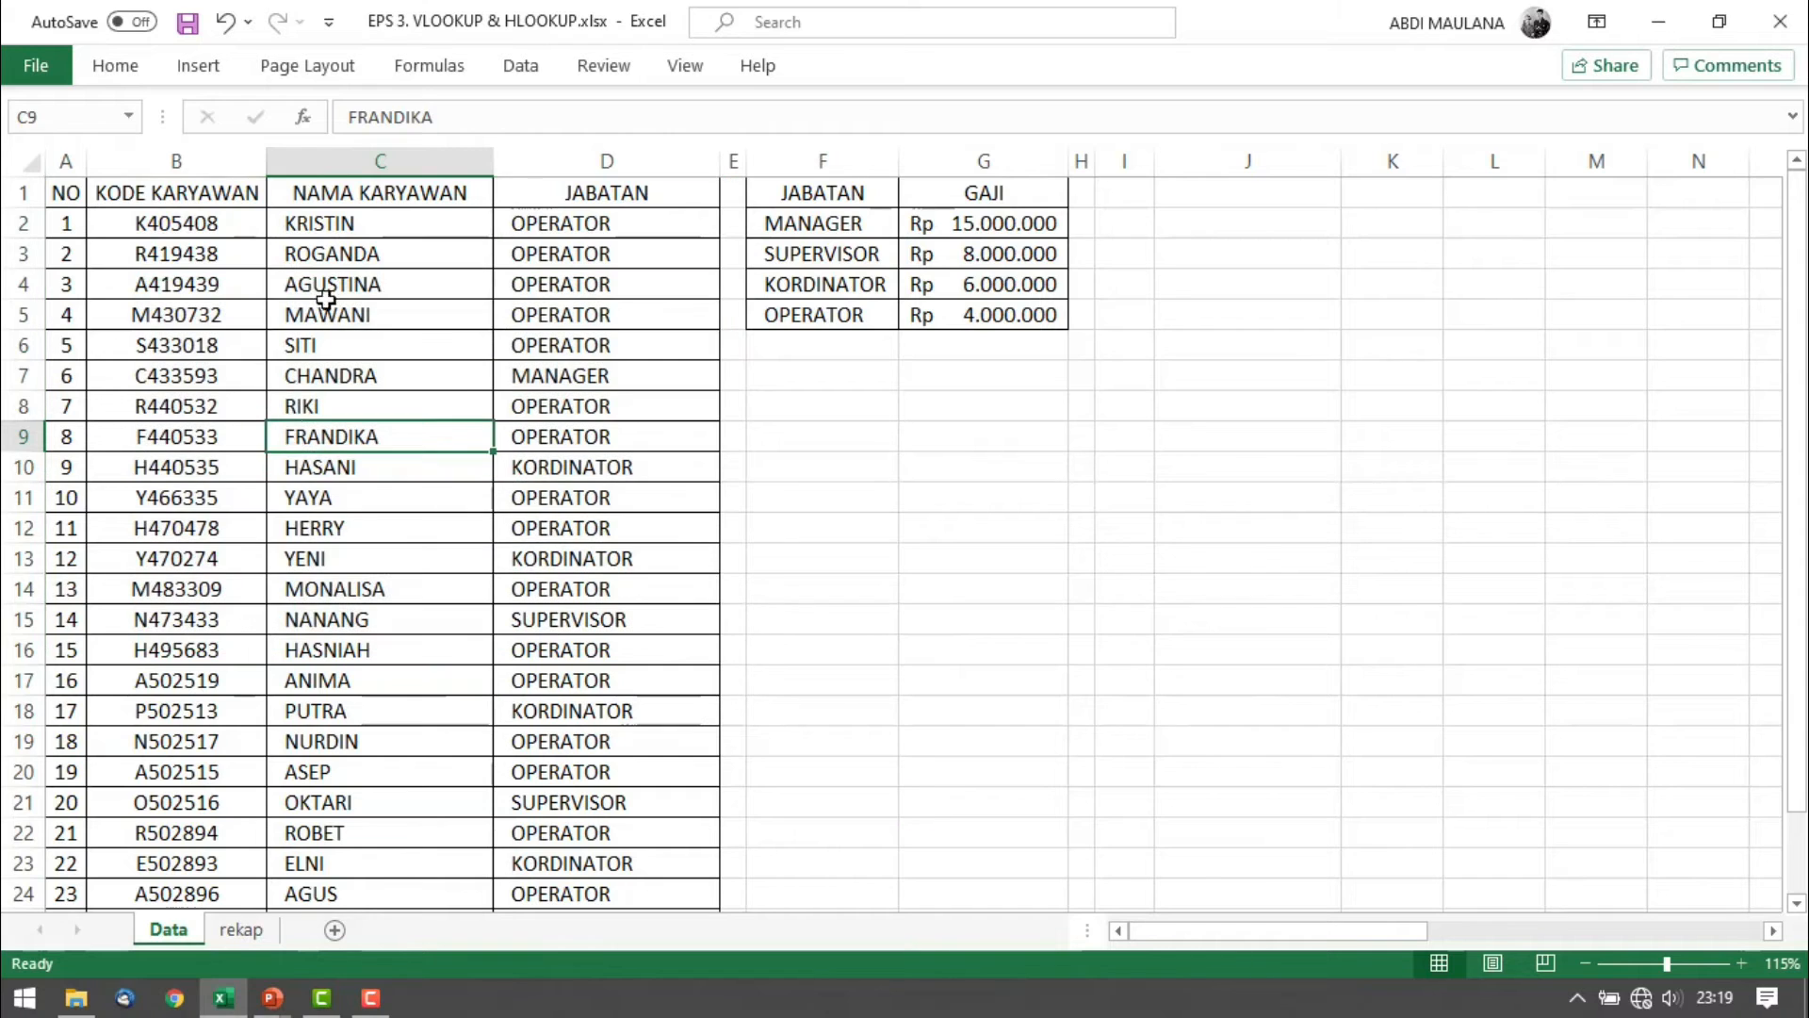
{"action": "left_click", "coordinate": [351, 250]}
{"action": "key", "text": "Left"}
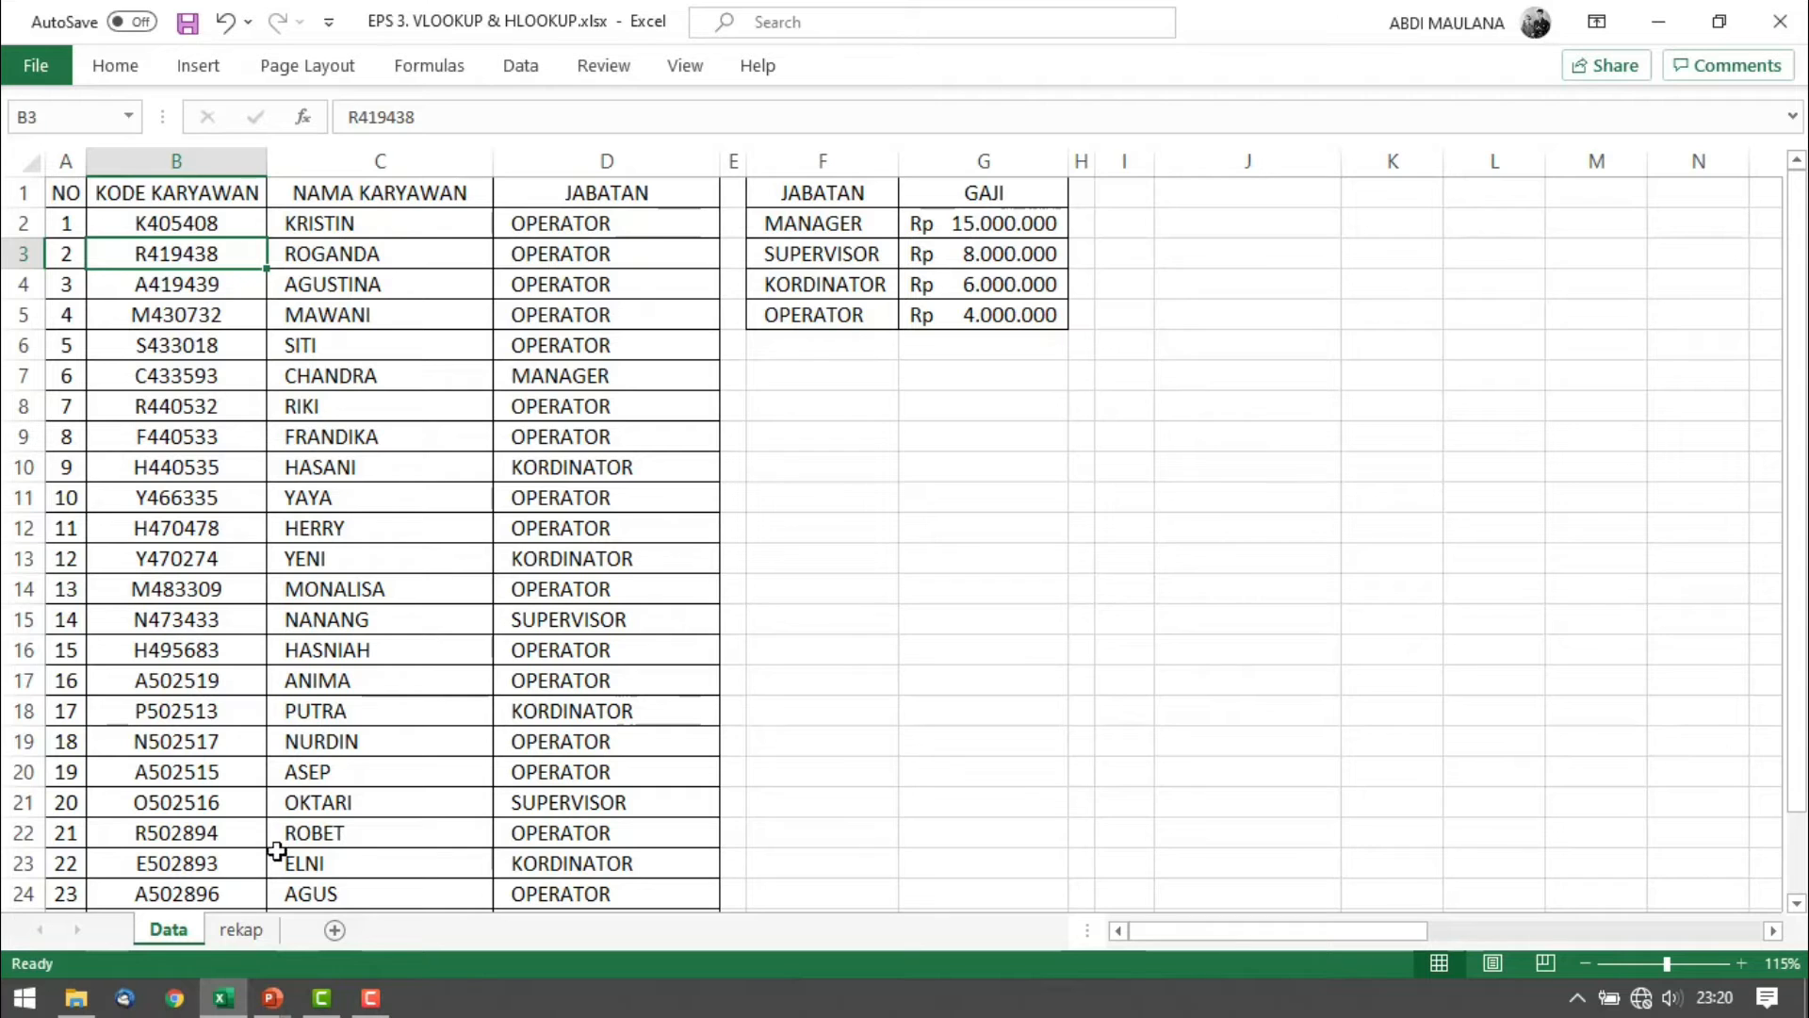
{"action": "left_click", "coordinate": [241, 929]}
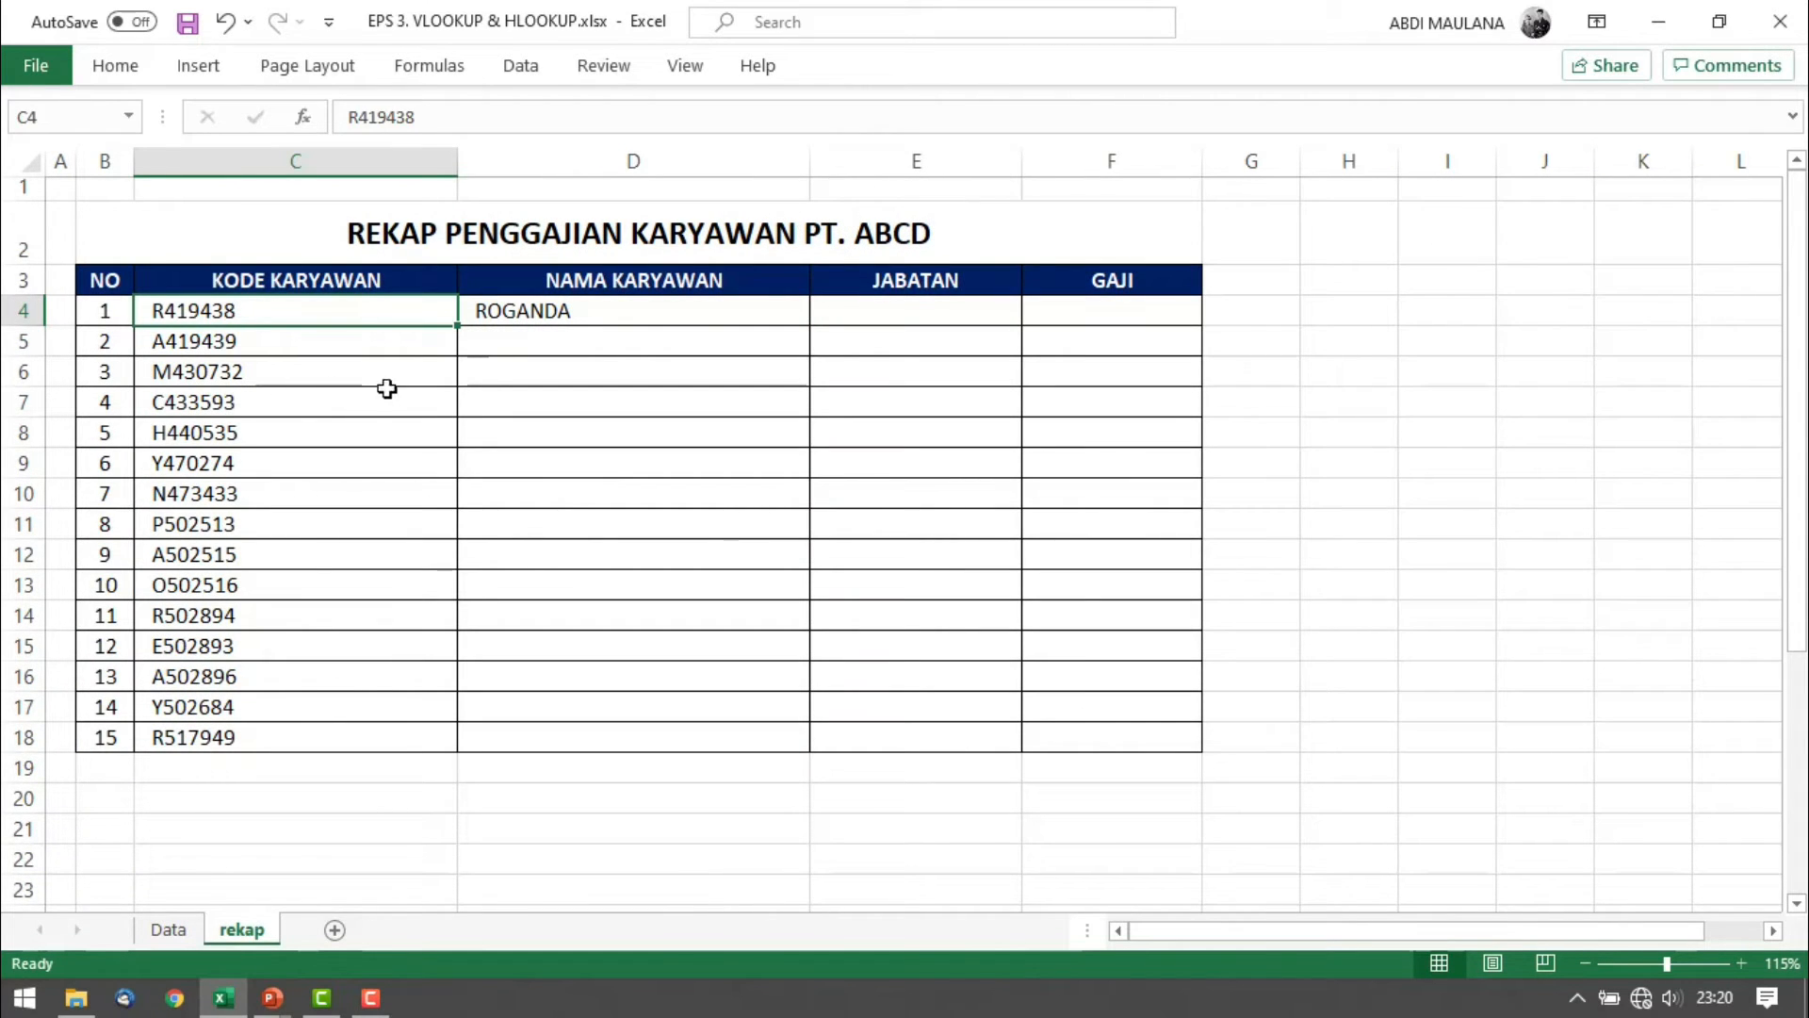
Examine the absolute table array reference $B$1:$D$27 in the D4 formula
{"action": "left_click", "coordinate": [525, 311]}
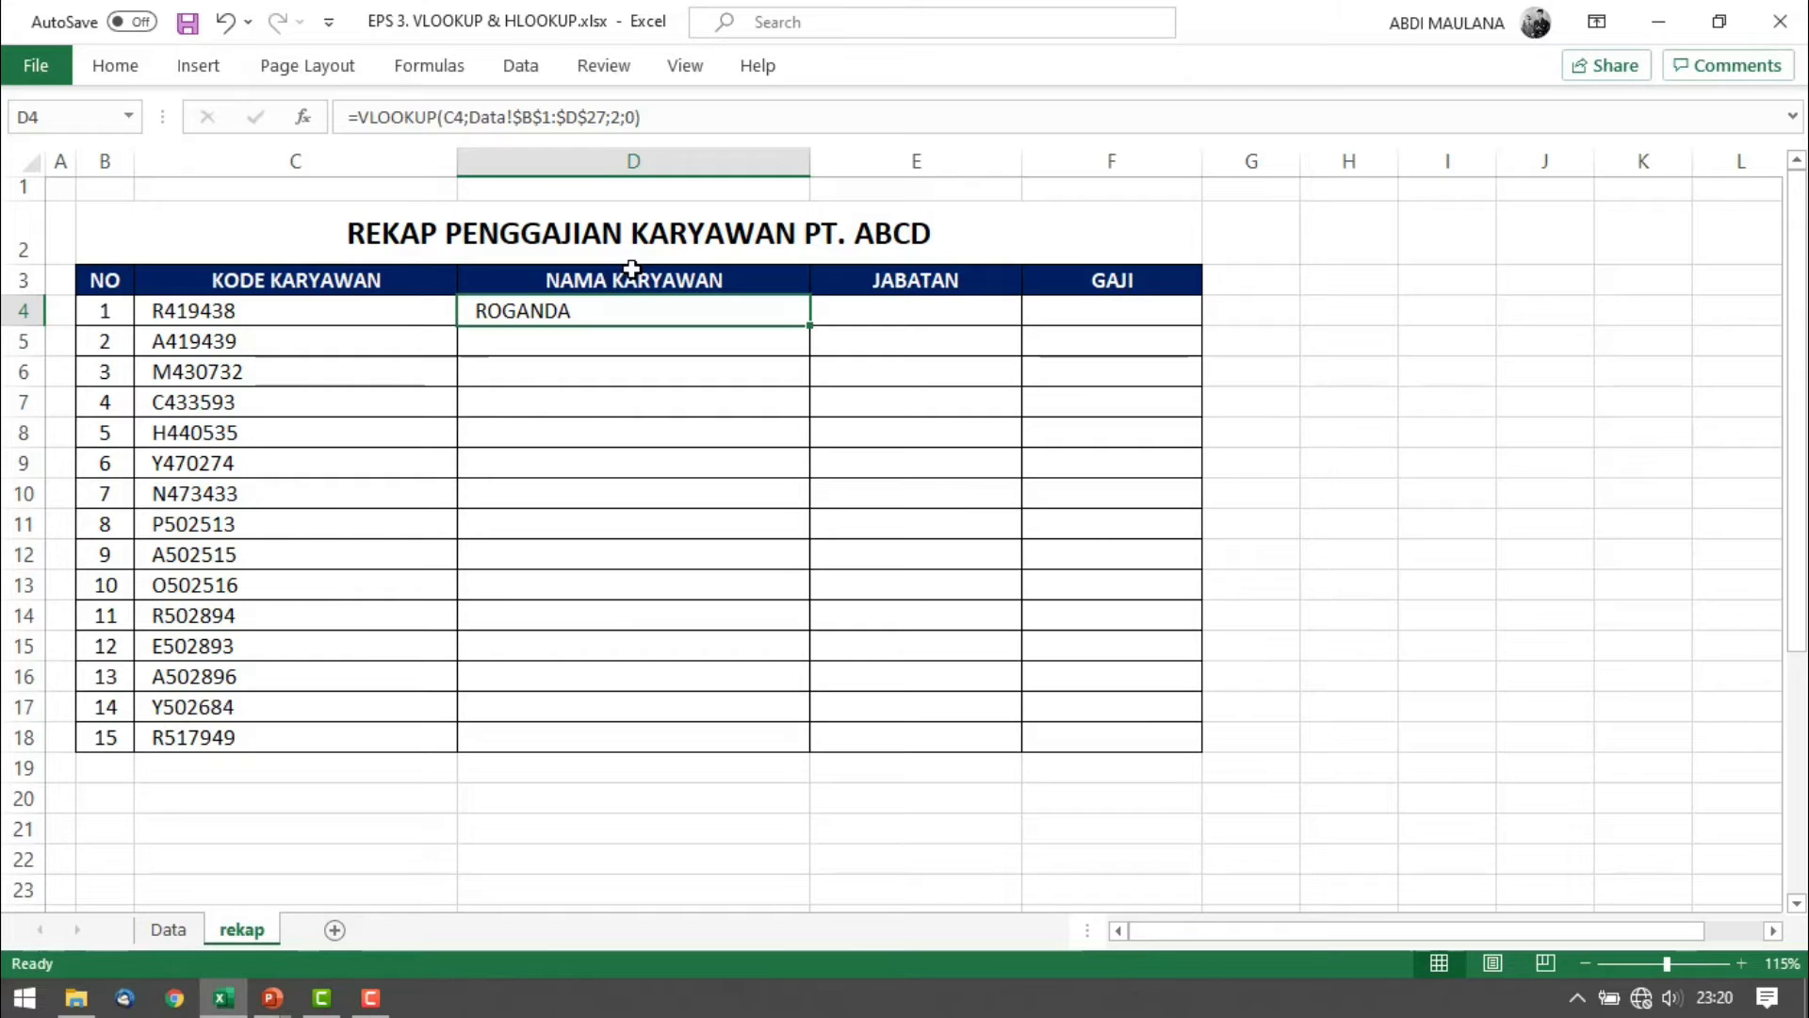
{"action": "left_click", "coordinate": [518, 116]}
{"action": "left_click_drag", "start_coordinate": [517, 116], "coordinate": [607, 116]}
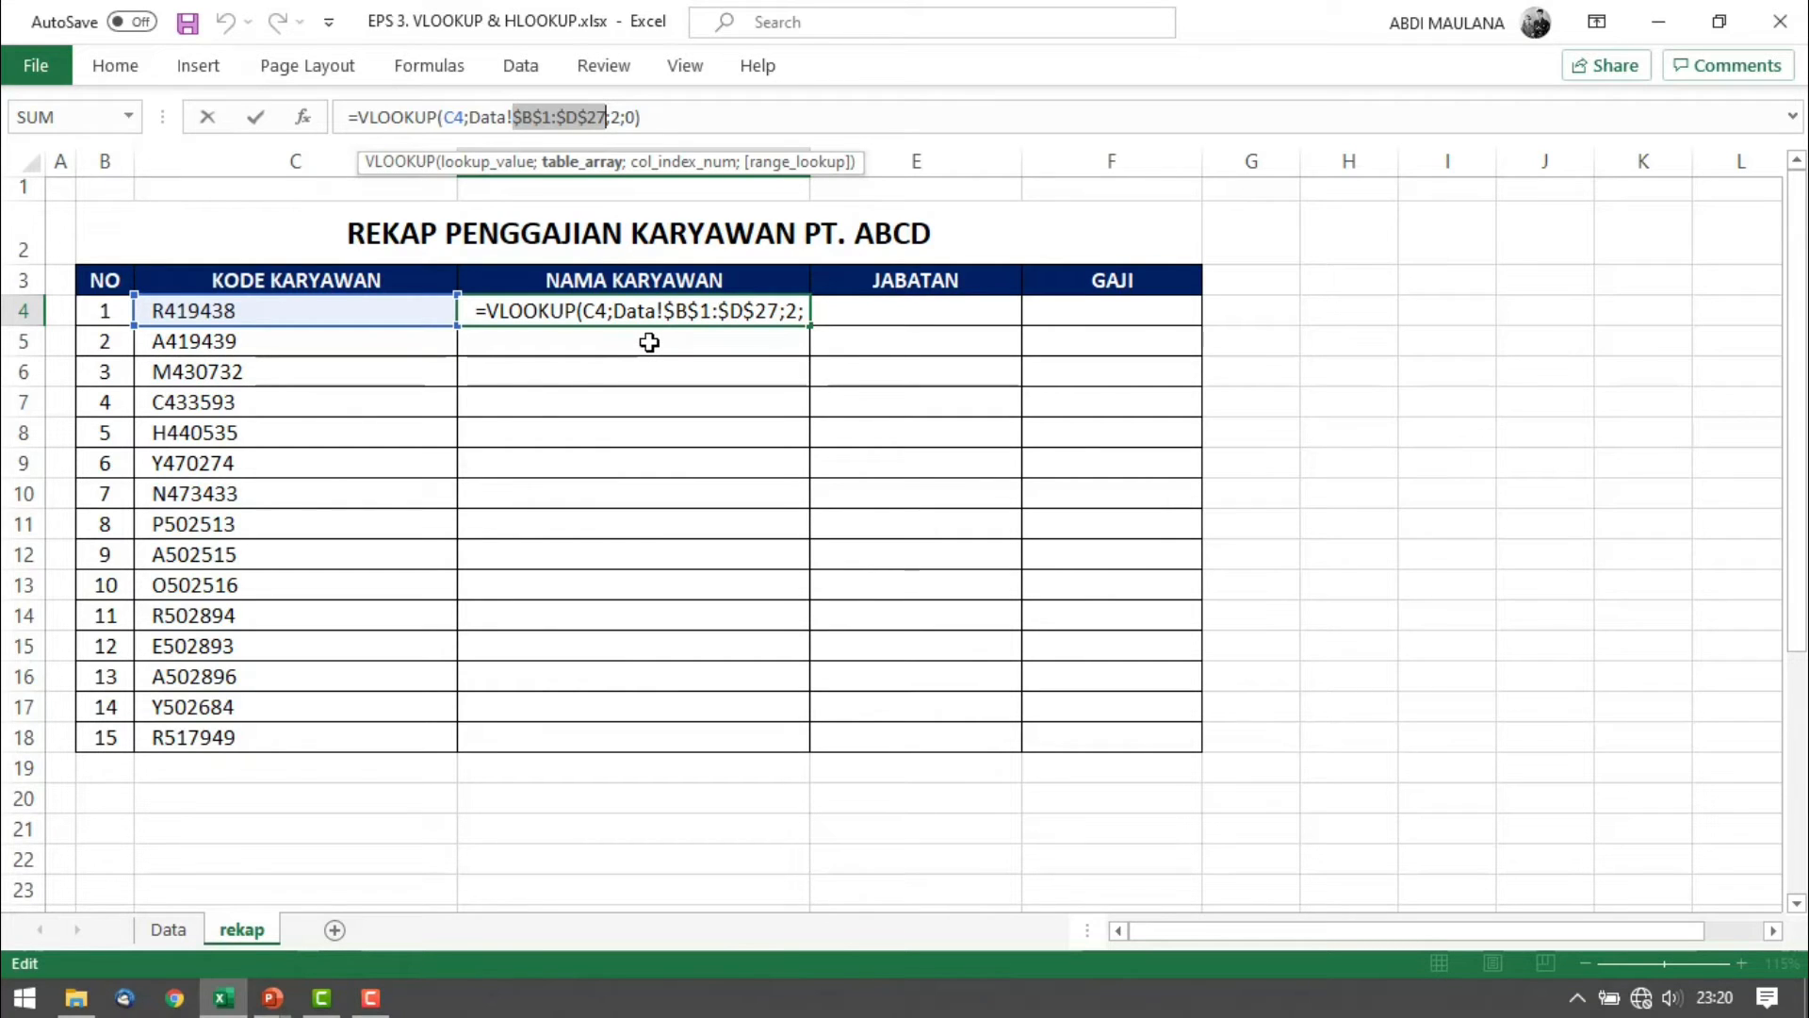
{"action": "key", "text": "Return"}
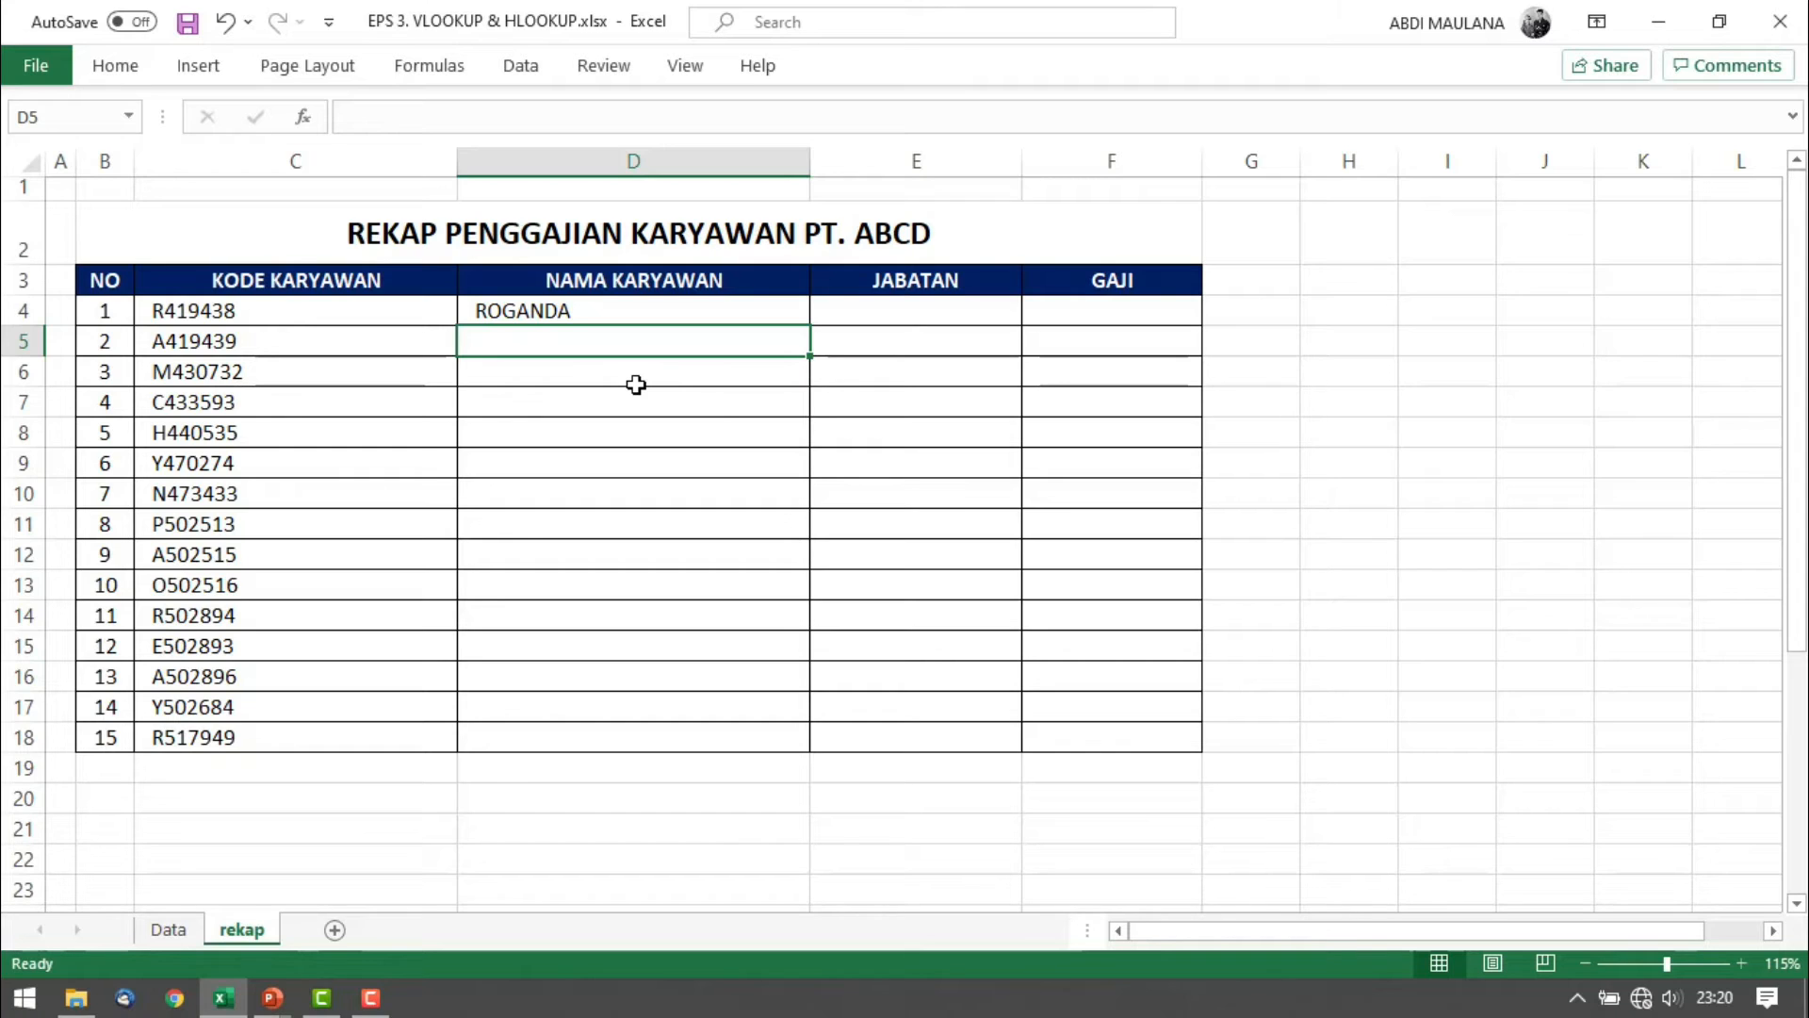
Copy the D4 VLOOKUP formula into D5 and D6 of the NAMA KARYAWAN column
{"action": "key", "text": "Up"}
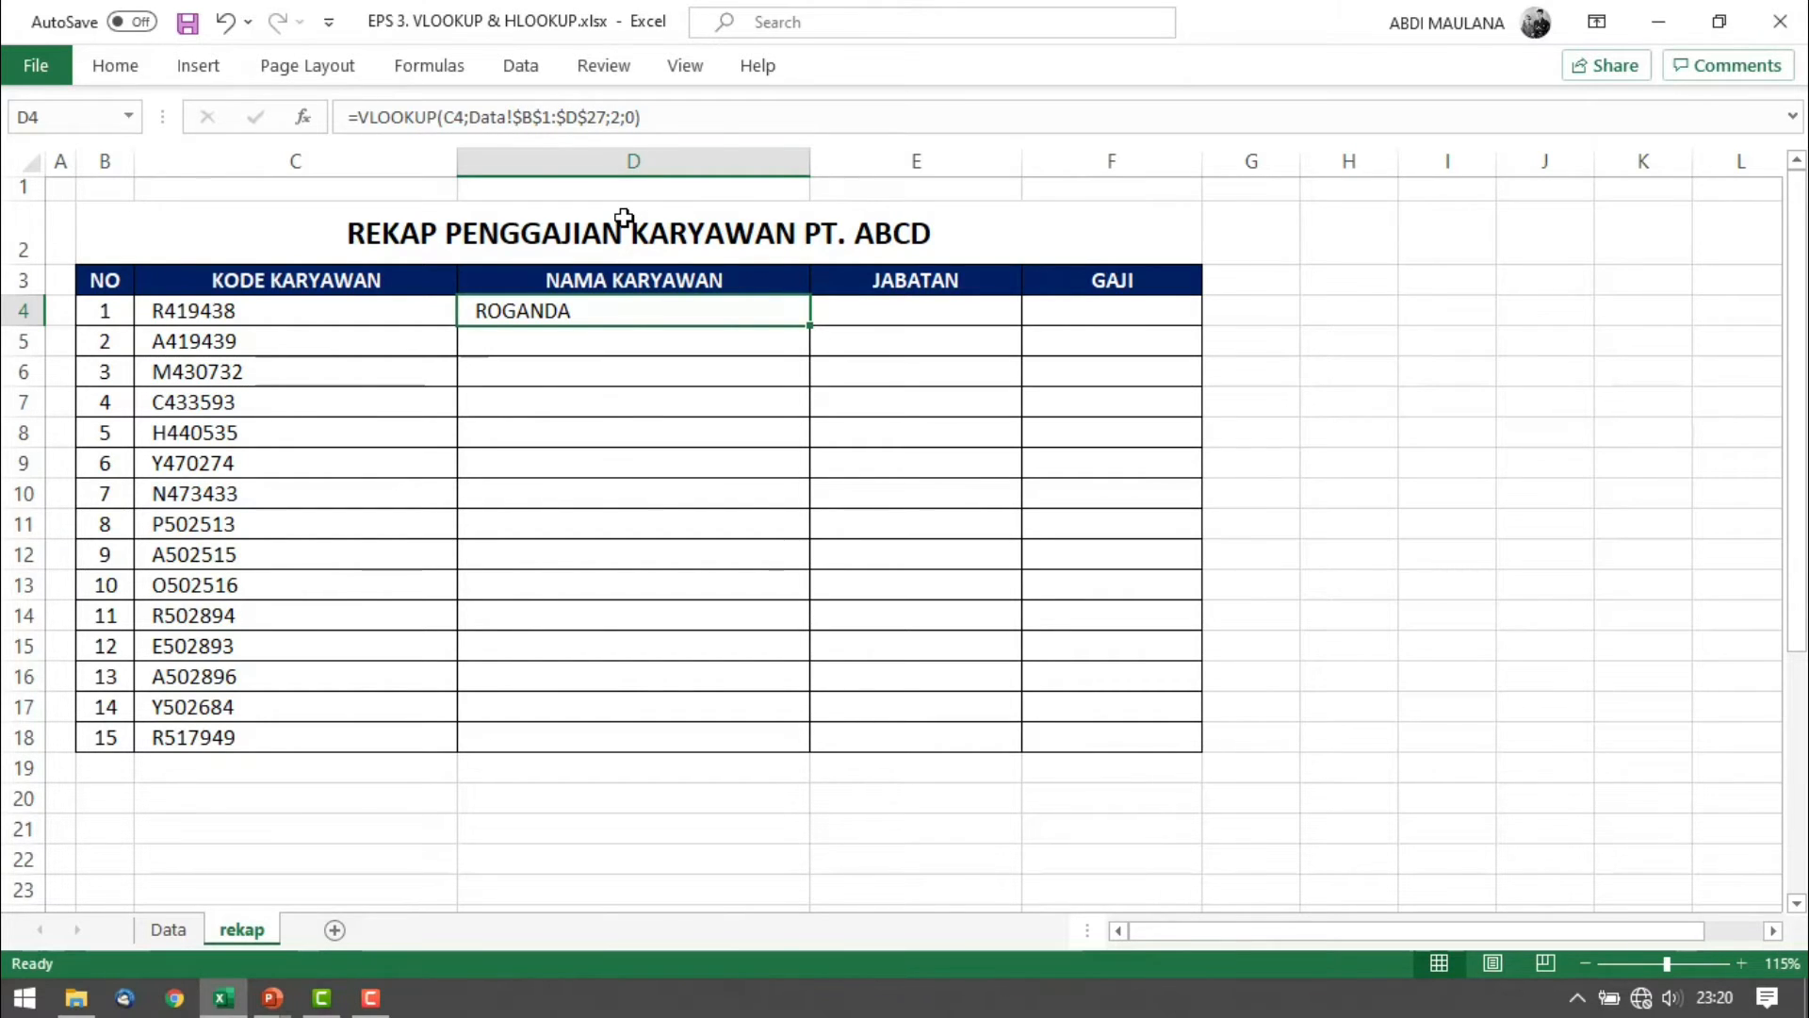
{"action": "key", "text": "ctrl+c"}
{"action": "key", "text": "Down"}
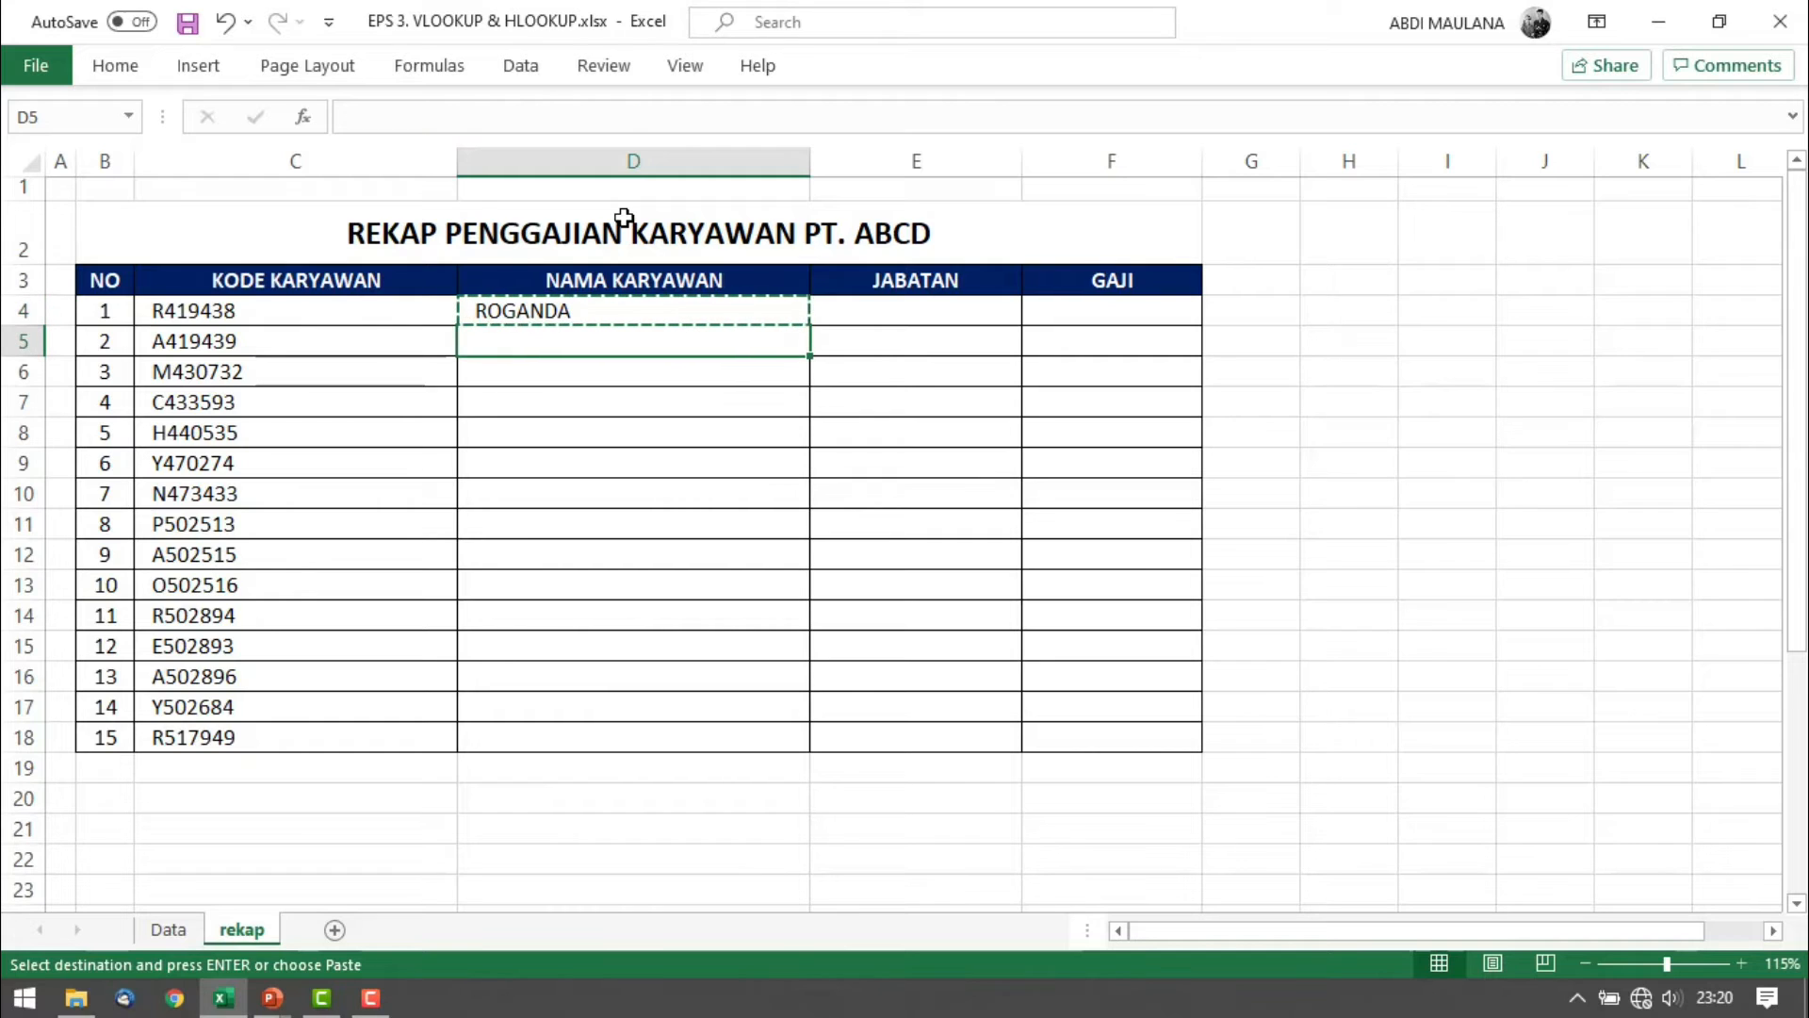
{"action": "key", "text": "ctrl+v"}
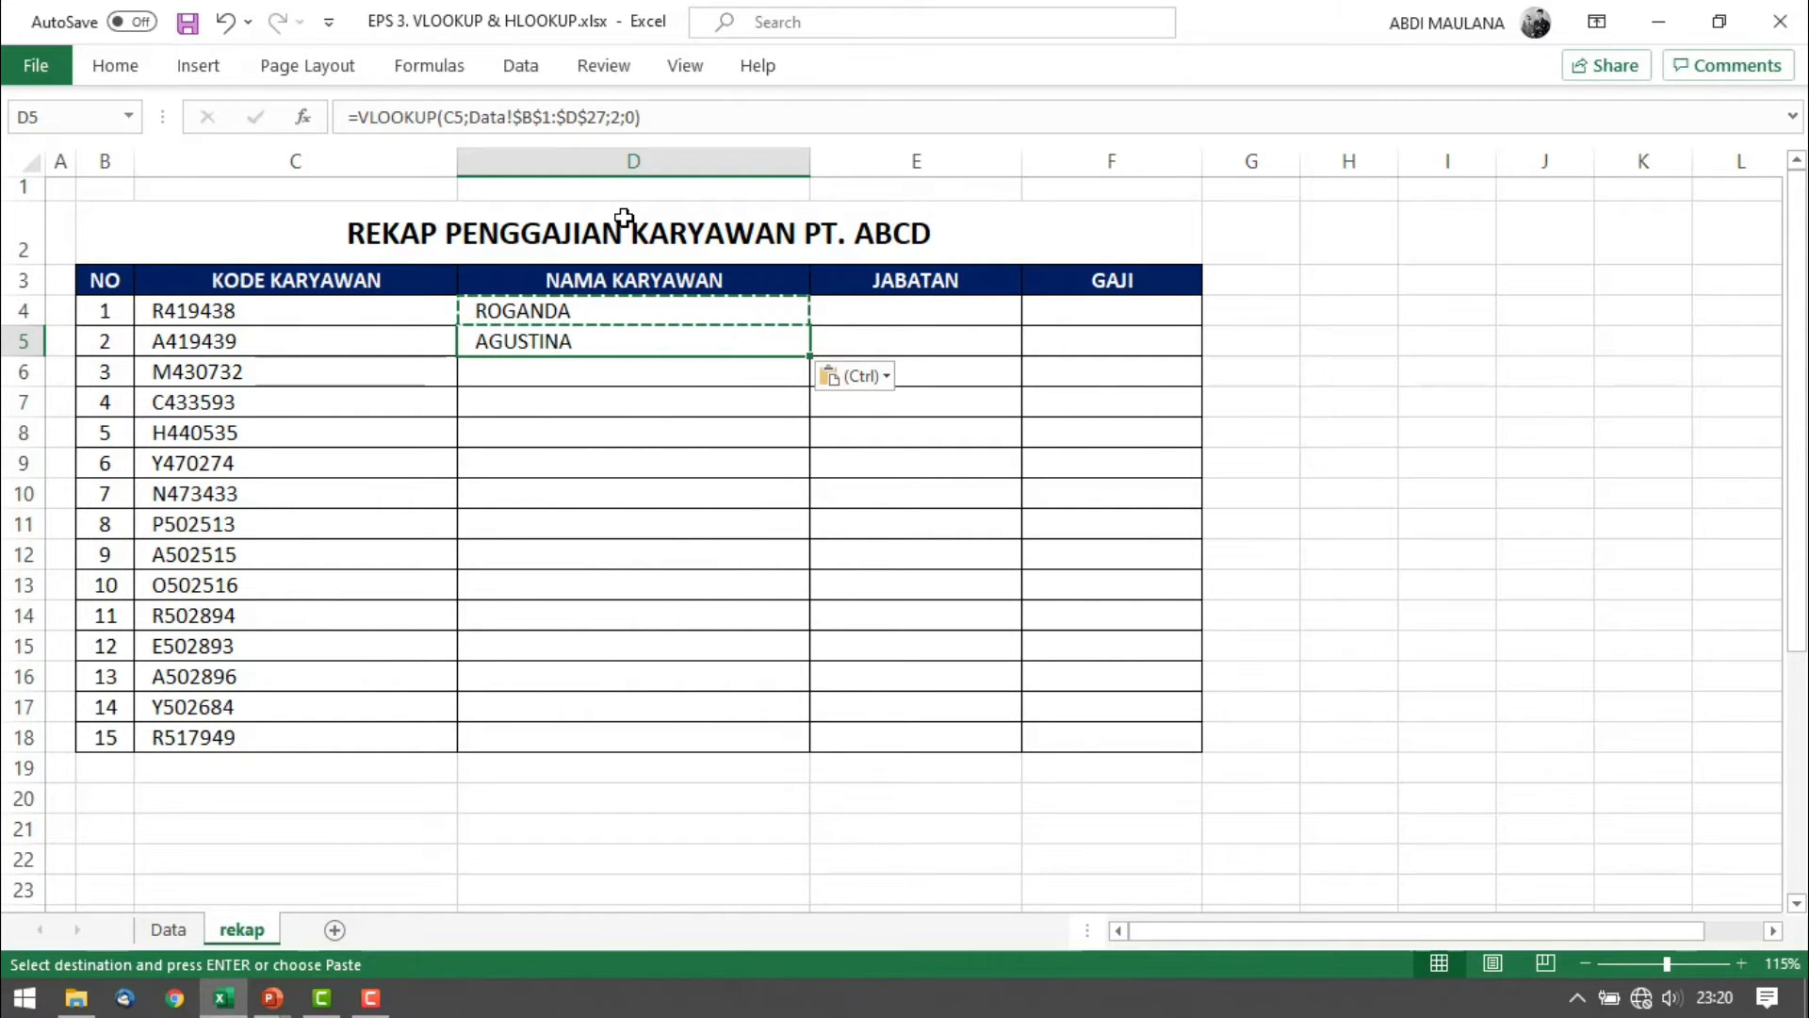
{"action": "key", "text": "Down"}
{"action": "key", "text": "ctrl+v"}
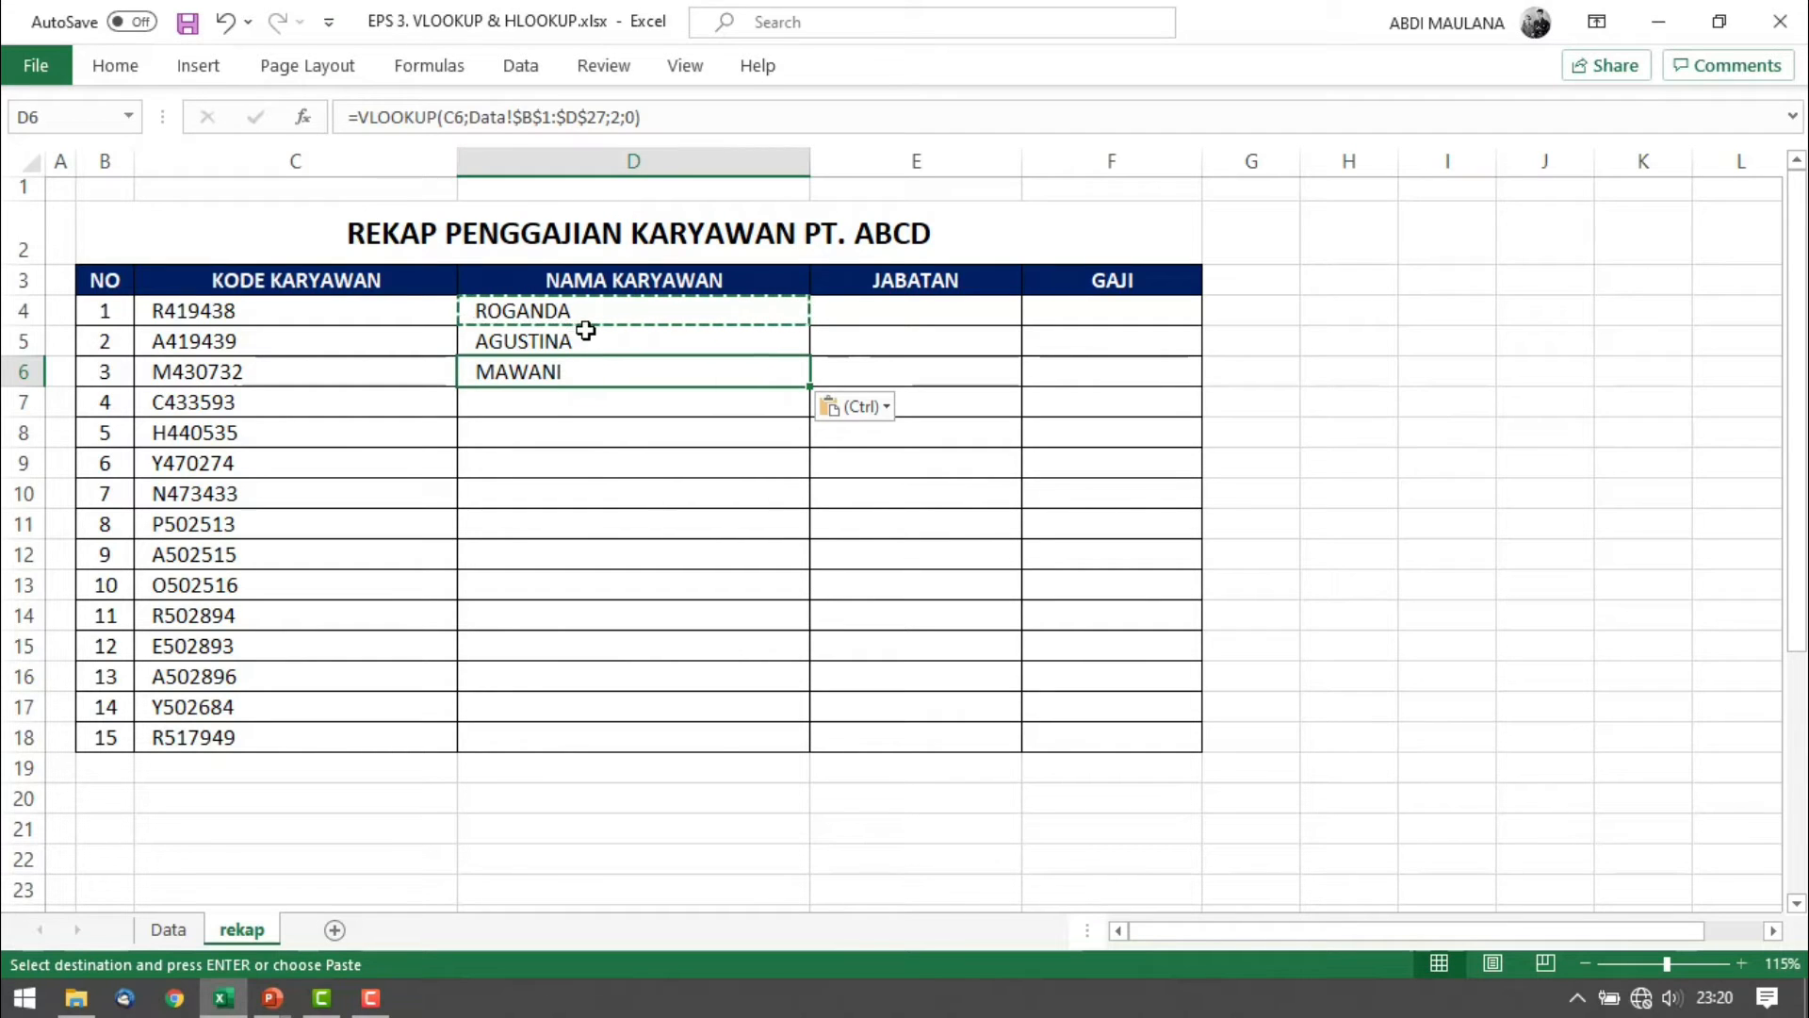
Compare the formulas in D4, D5 and D6, checking how the lookup cell and the table array reference behave when copied
{"action": "key", "text": "Up"}
{"action": "key", "text": "Up"}
{"action": "key", "text": "Up"}
{"action": "key", "text": "Down"}
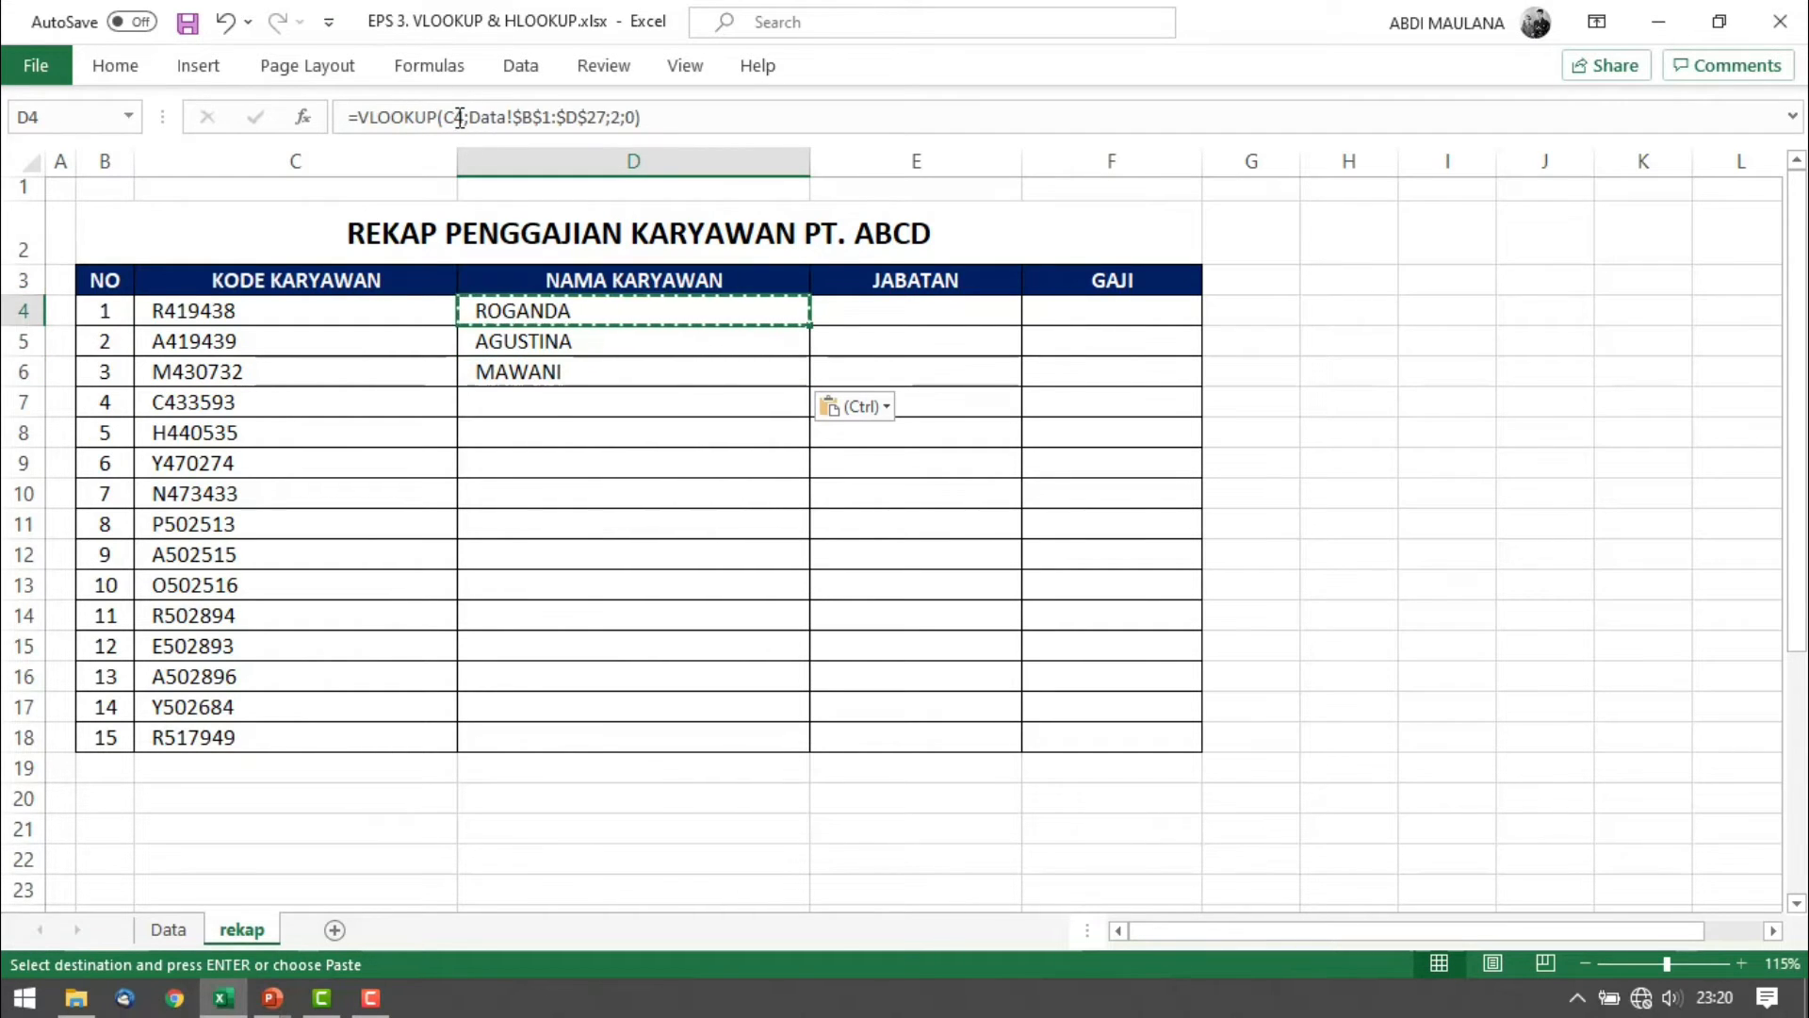
{"action": "key", "text": "Down"}
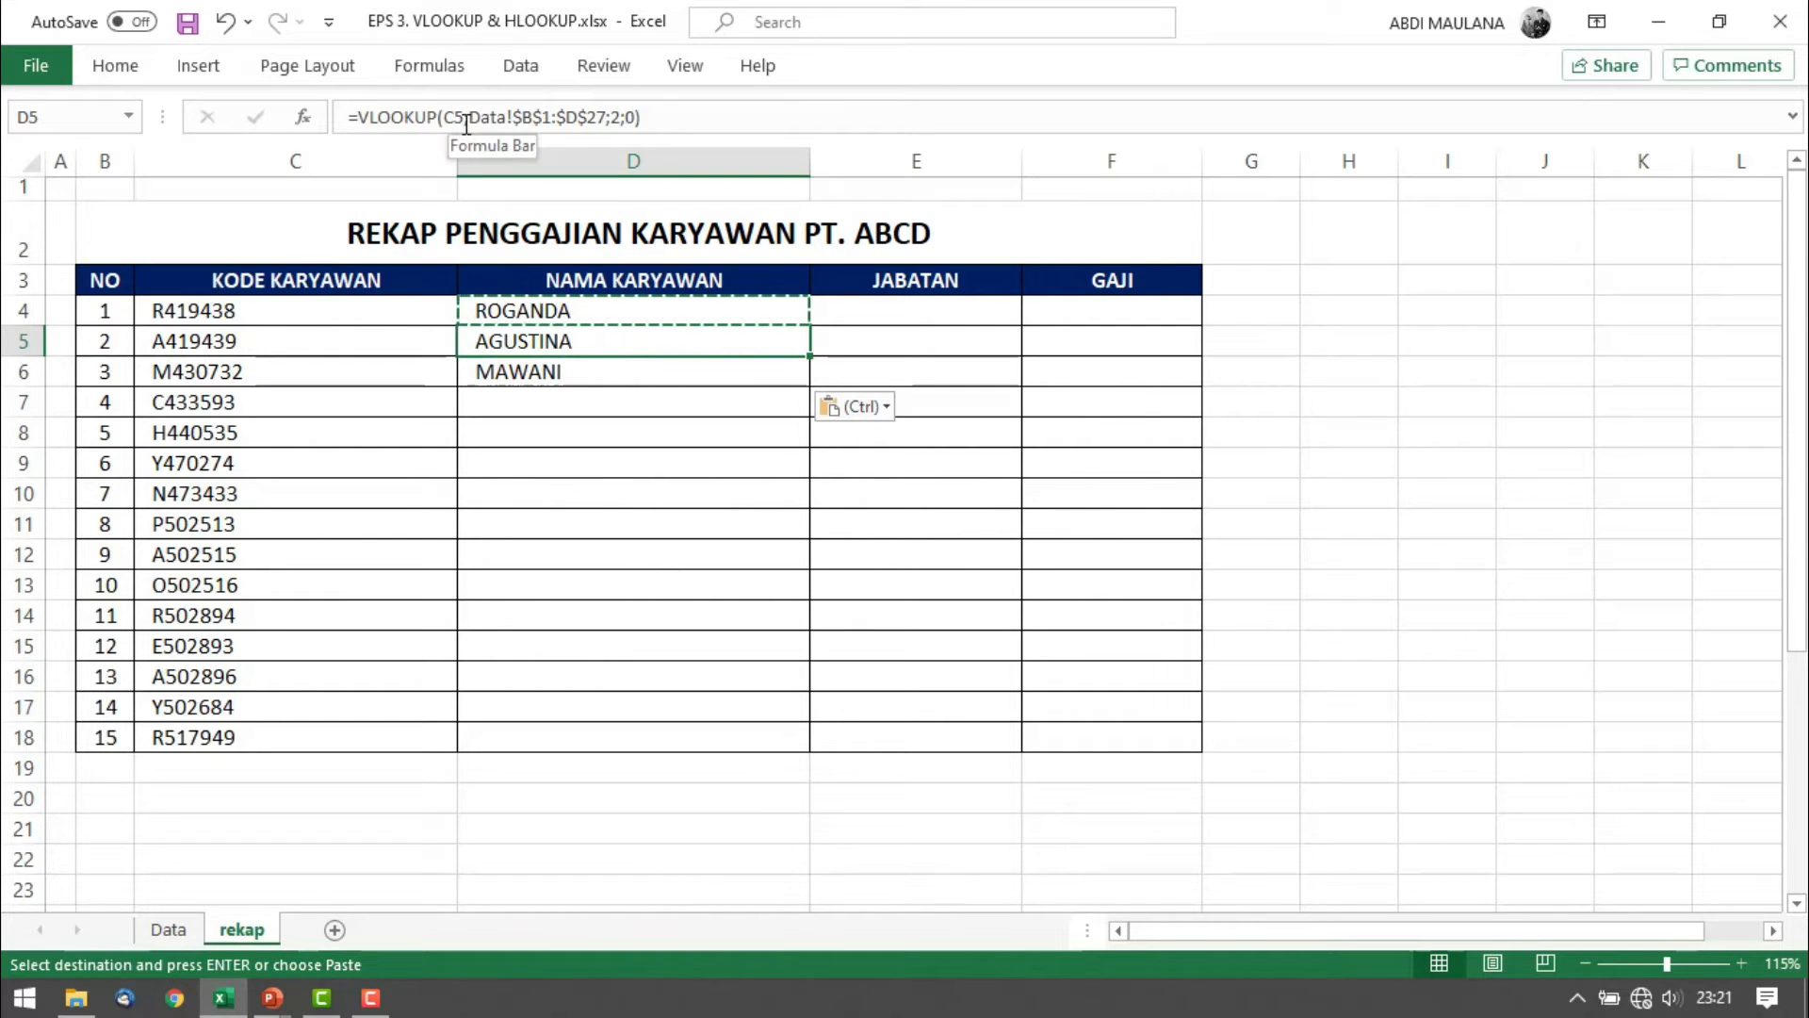
{"action": "key", "text": "Down"}
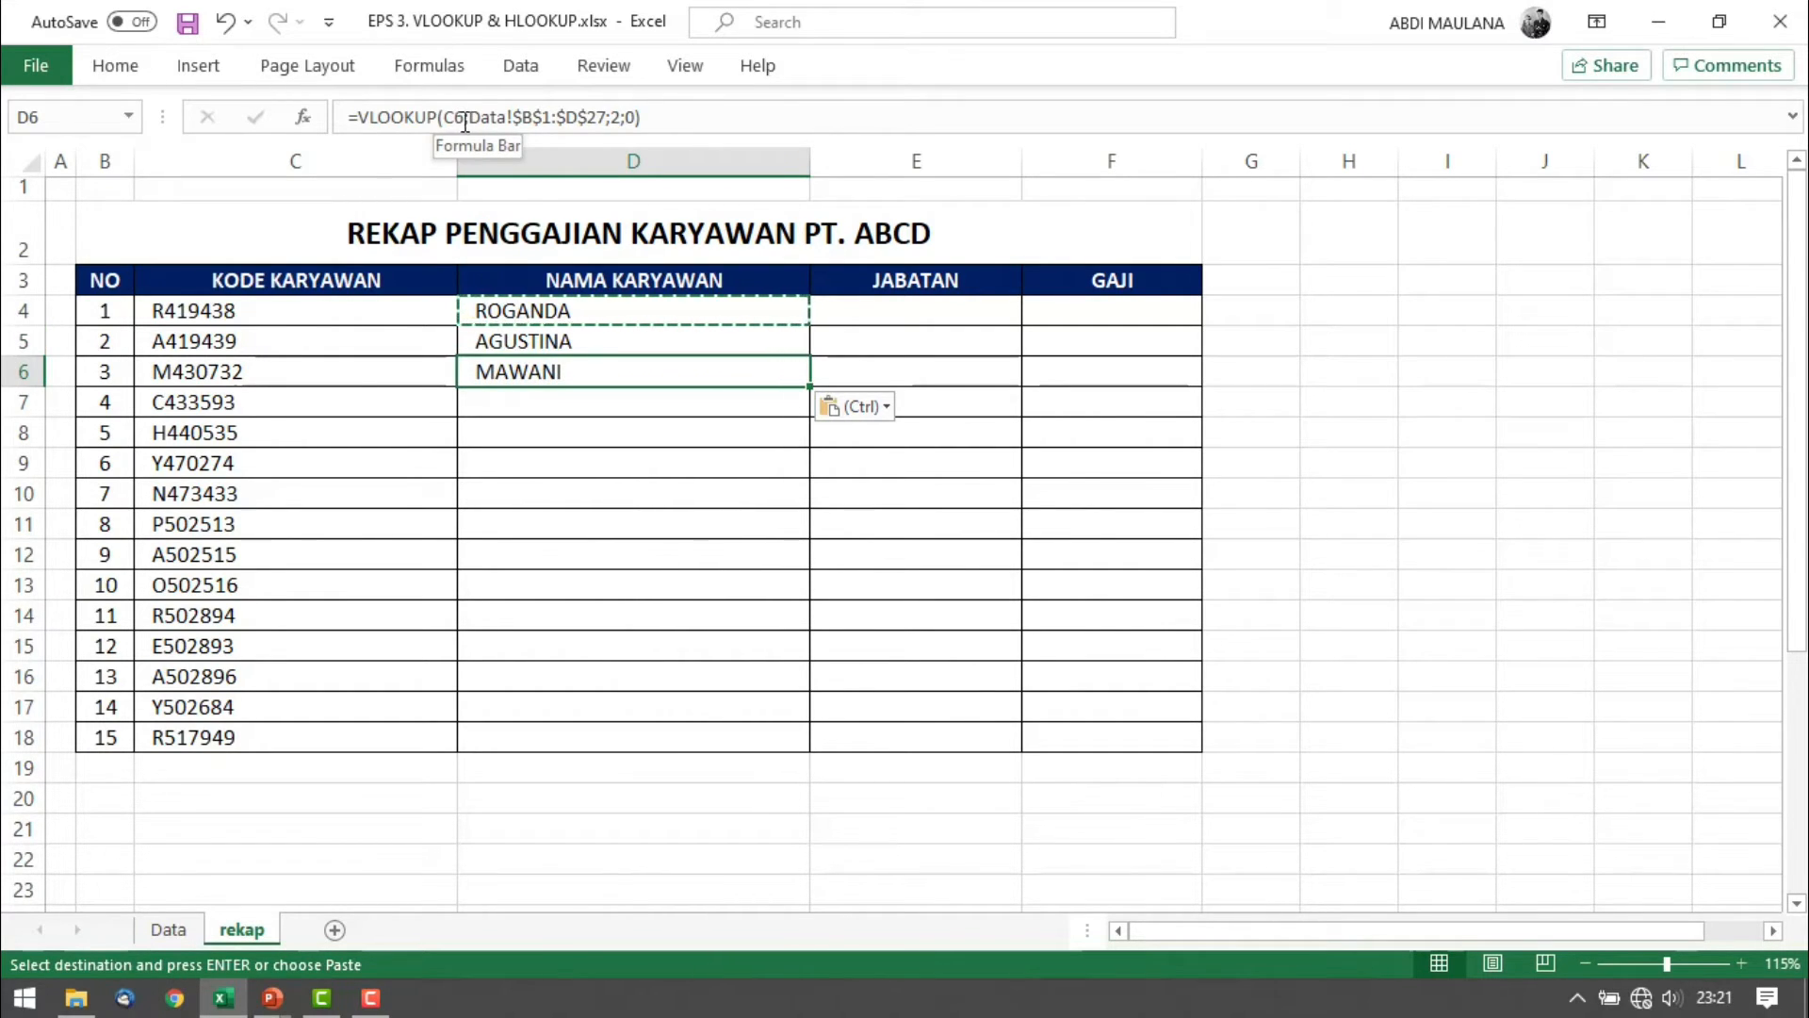
{"action": "key", "text": "Up"}
{"action": "key", "text": "Up"}
{"action": "key", "text": "Down"}
{"action": "key", "text": "Down"}
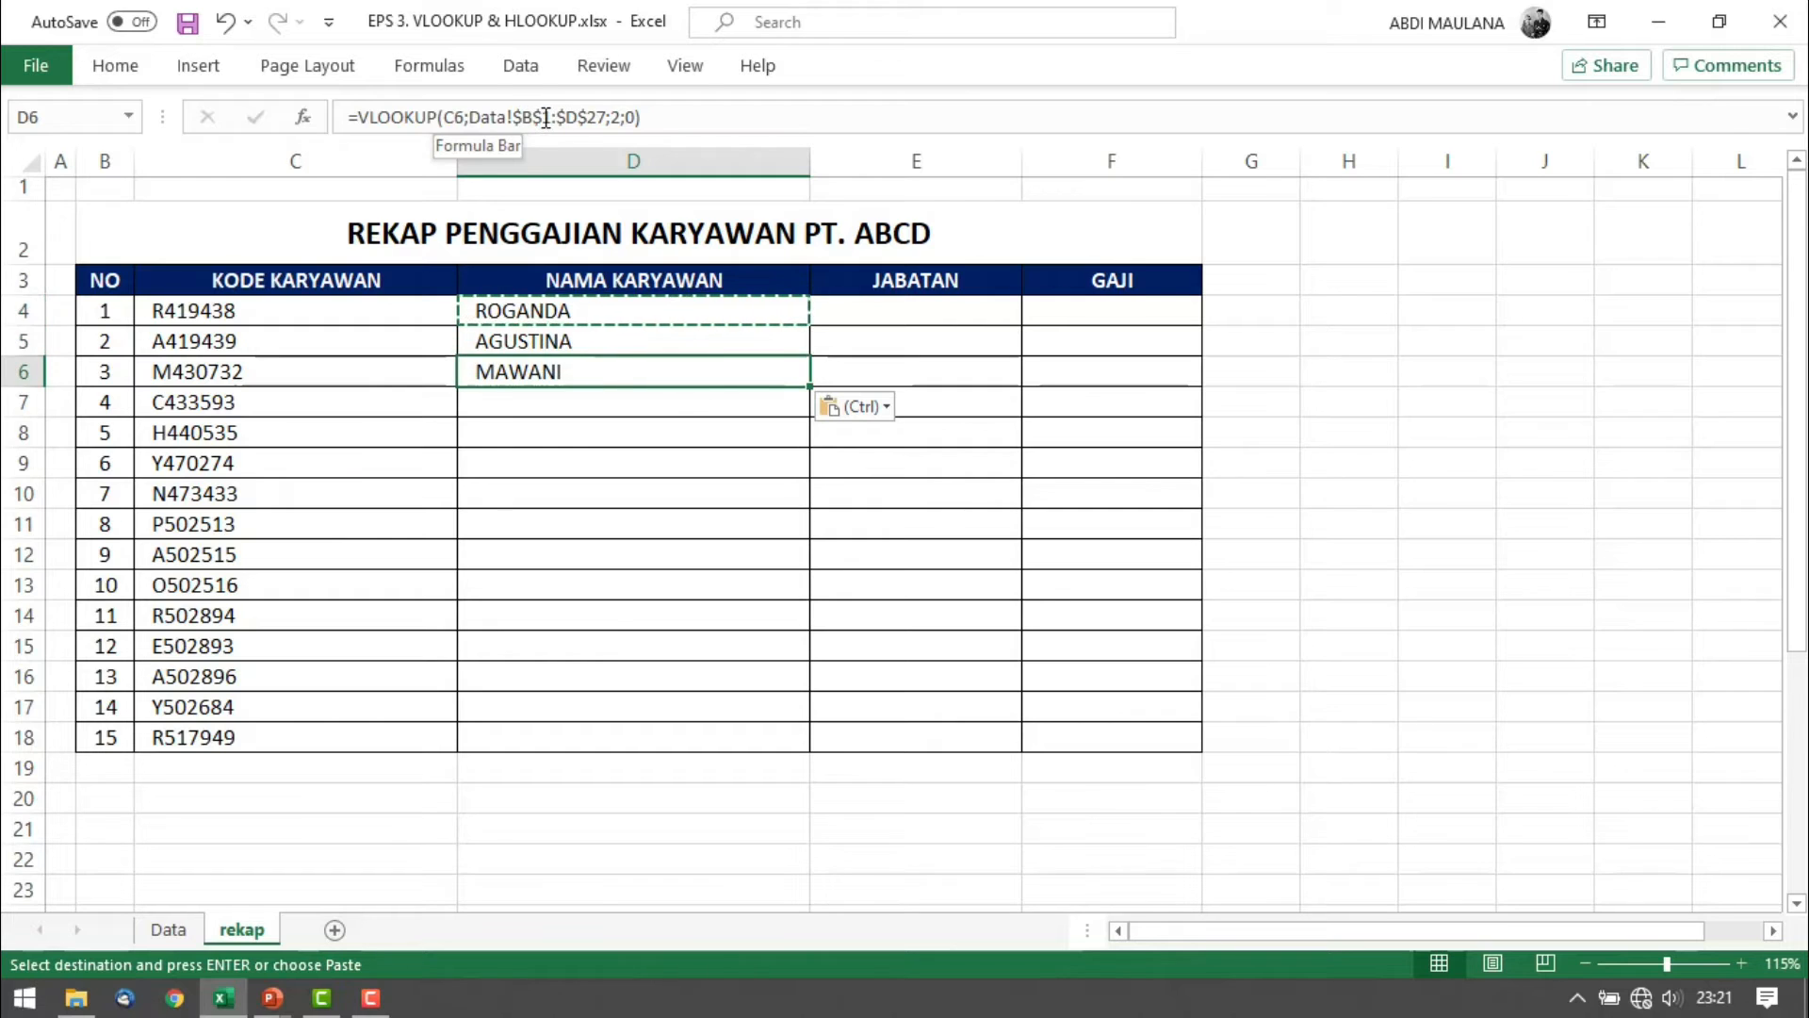
{"action": "key", "text": "Up"}
{"action": "key", "text": "Up"}
{"action": "key", "text": "Up"}
{"action": "key", "text": "Down"}
{"action": "key", "text": "Down"}
{"action": "key", "text": "Down"}
{"action": "key", "text": "Up"}
{"action": "key", "text": "Up"}
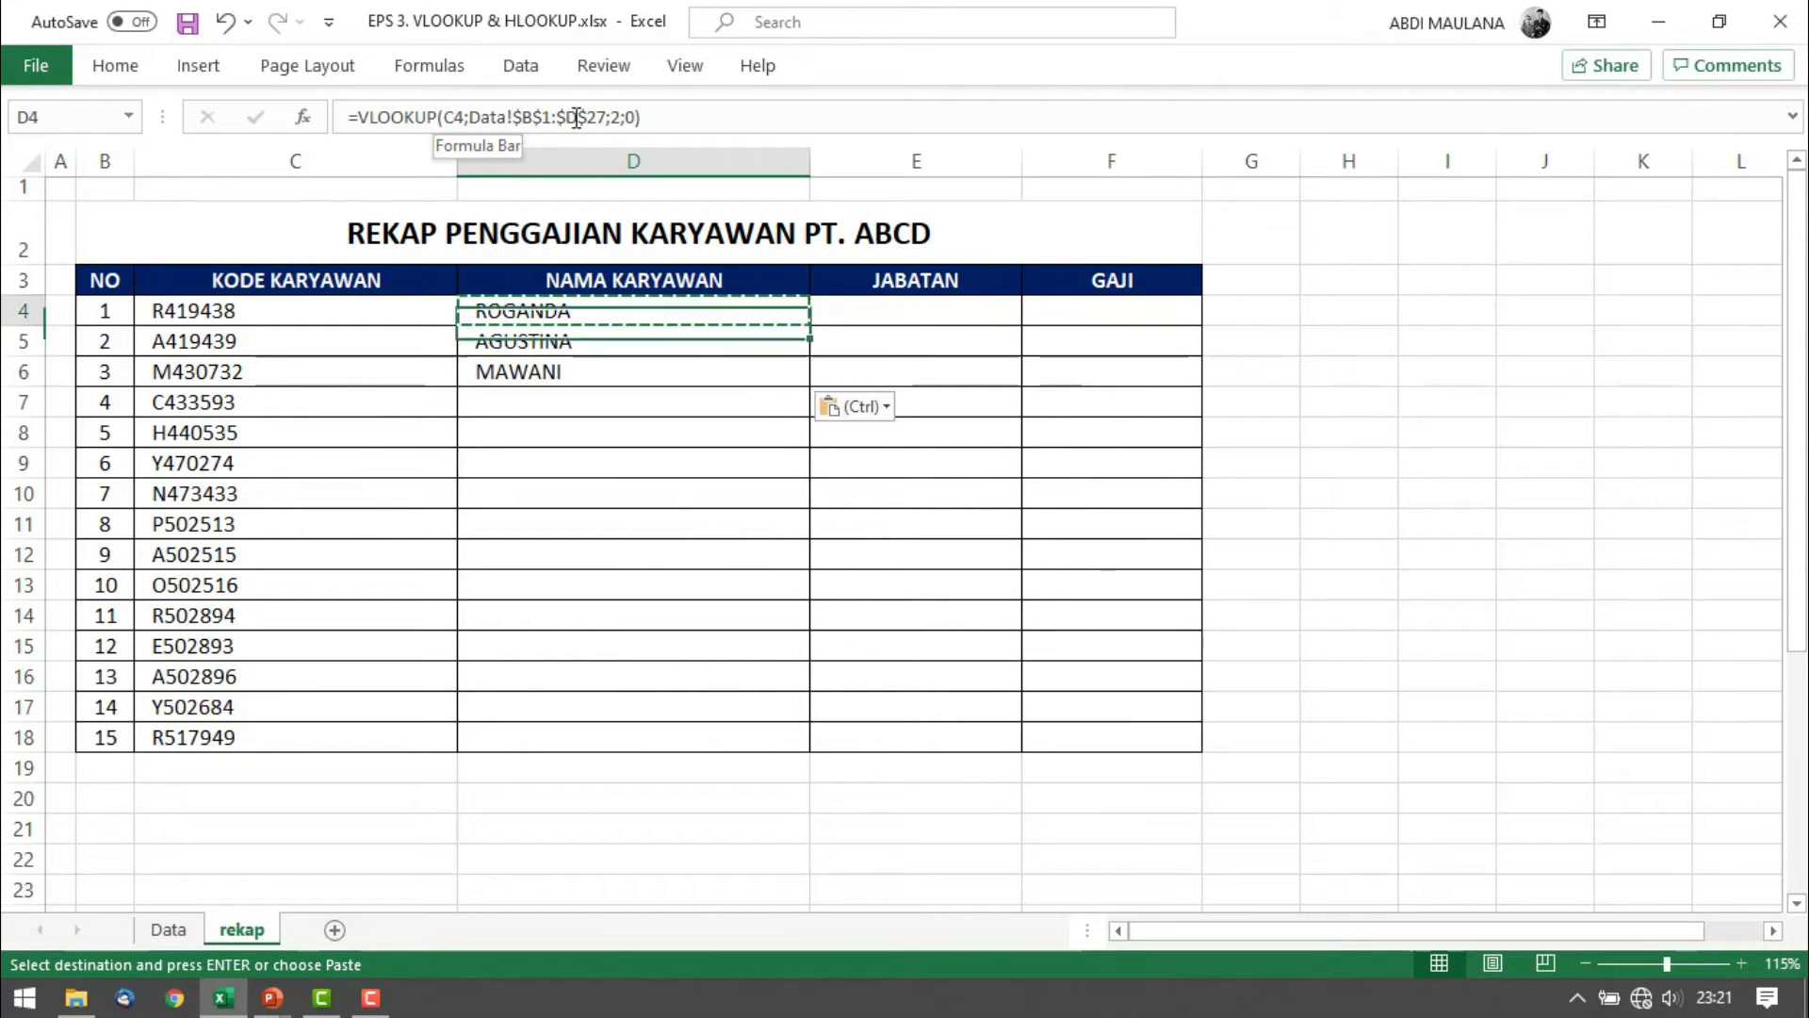
{"action": "key", "text": "Up"}
{"action": "key", "text": "Down"}
{"action": "key", "text": "Down"}
{"action": "key", "text": "Down"}
{"action": "key", "text": "Up"}
{"action": "key", "text": "Up"}
{"action": "key", "text": "Down"}
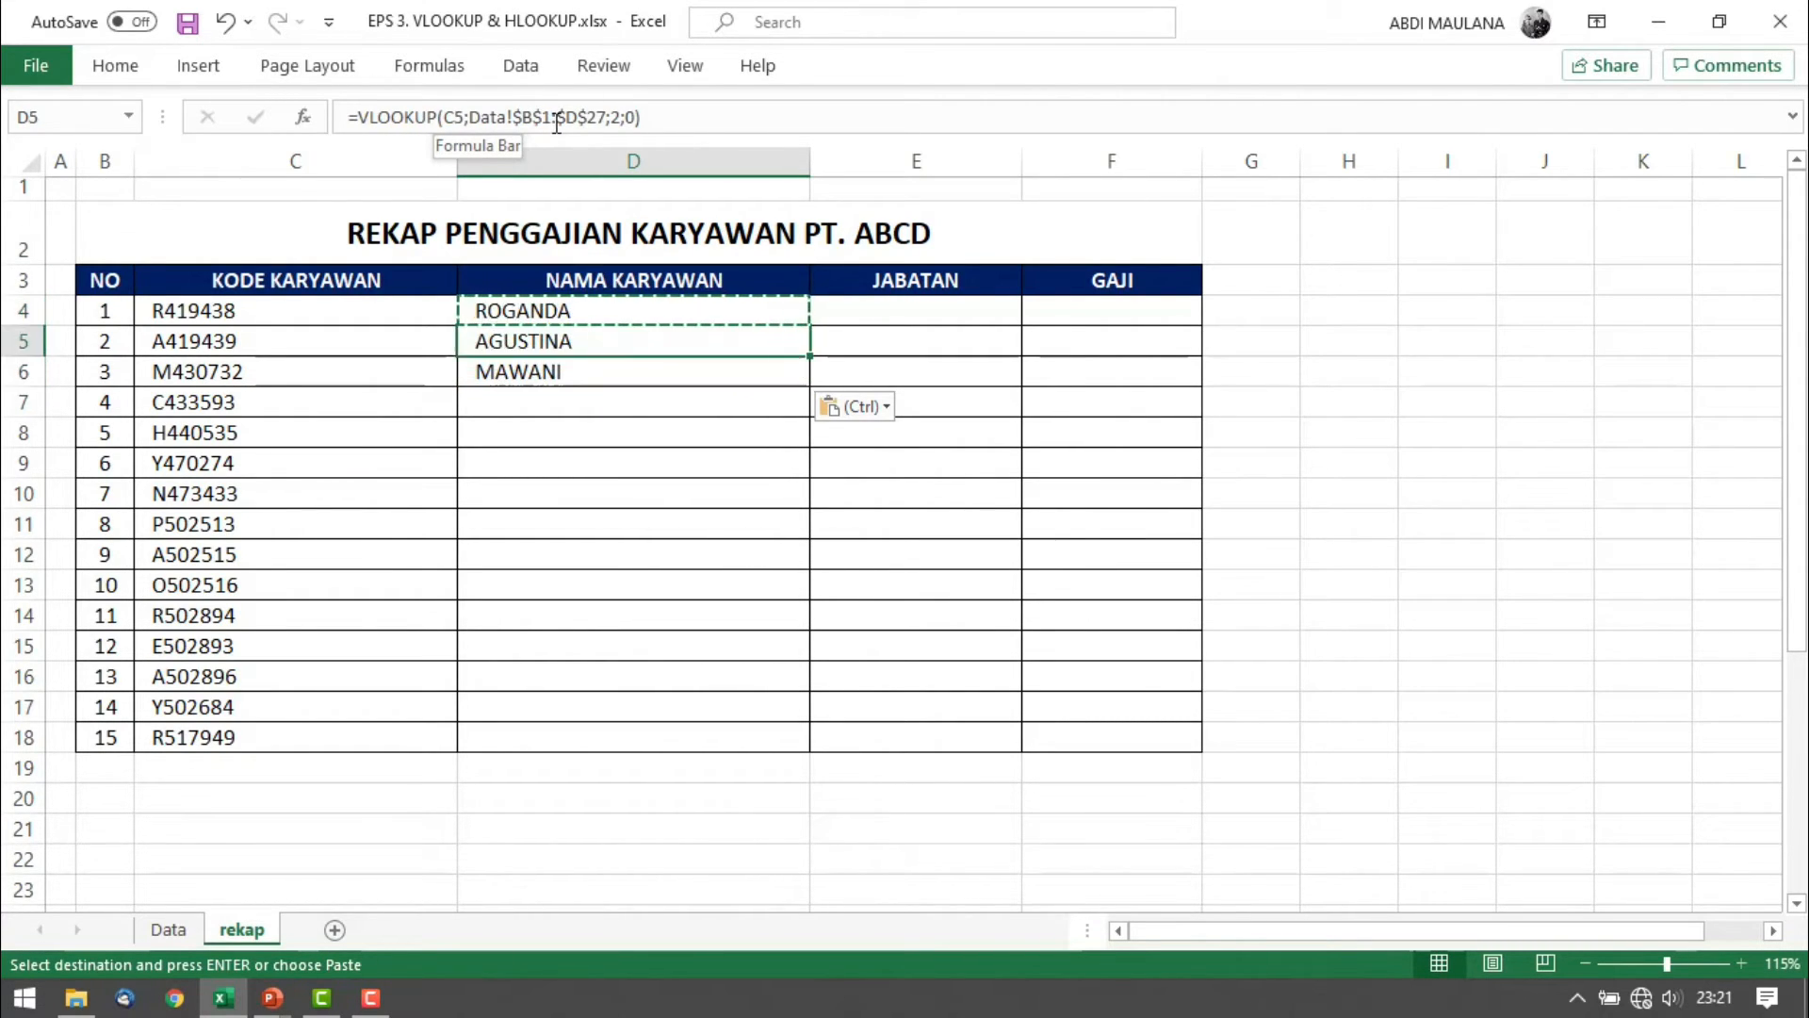
{"action": "key", "text": "Down"}
{"action": "key", "text": "Up"}
{"action": "key", "text": "Up"}
{"action": "key", "text": "Down"}
{"action": "key", "text": "Down"}
{"action": "key", "text": "Down"}
{"action": "key", "text": "Up"}
{"action": "key", "text": "Up"}
{"action": "key", "text": "Up"}
Inspect the highlighted lookup cell in each of the D4, D5 and D6 formulas
{"action": "key", "text": "F2"}
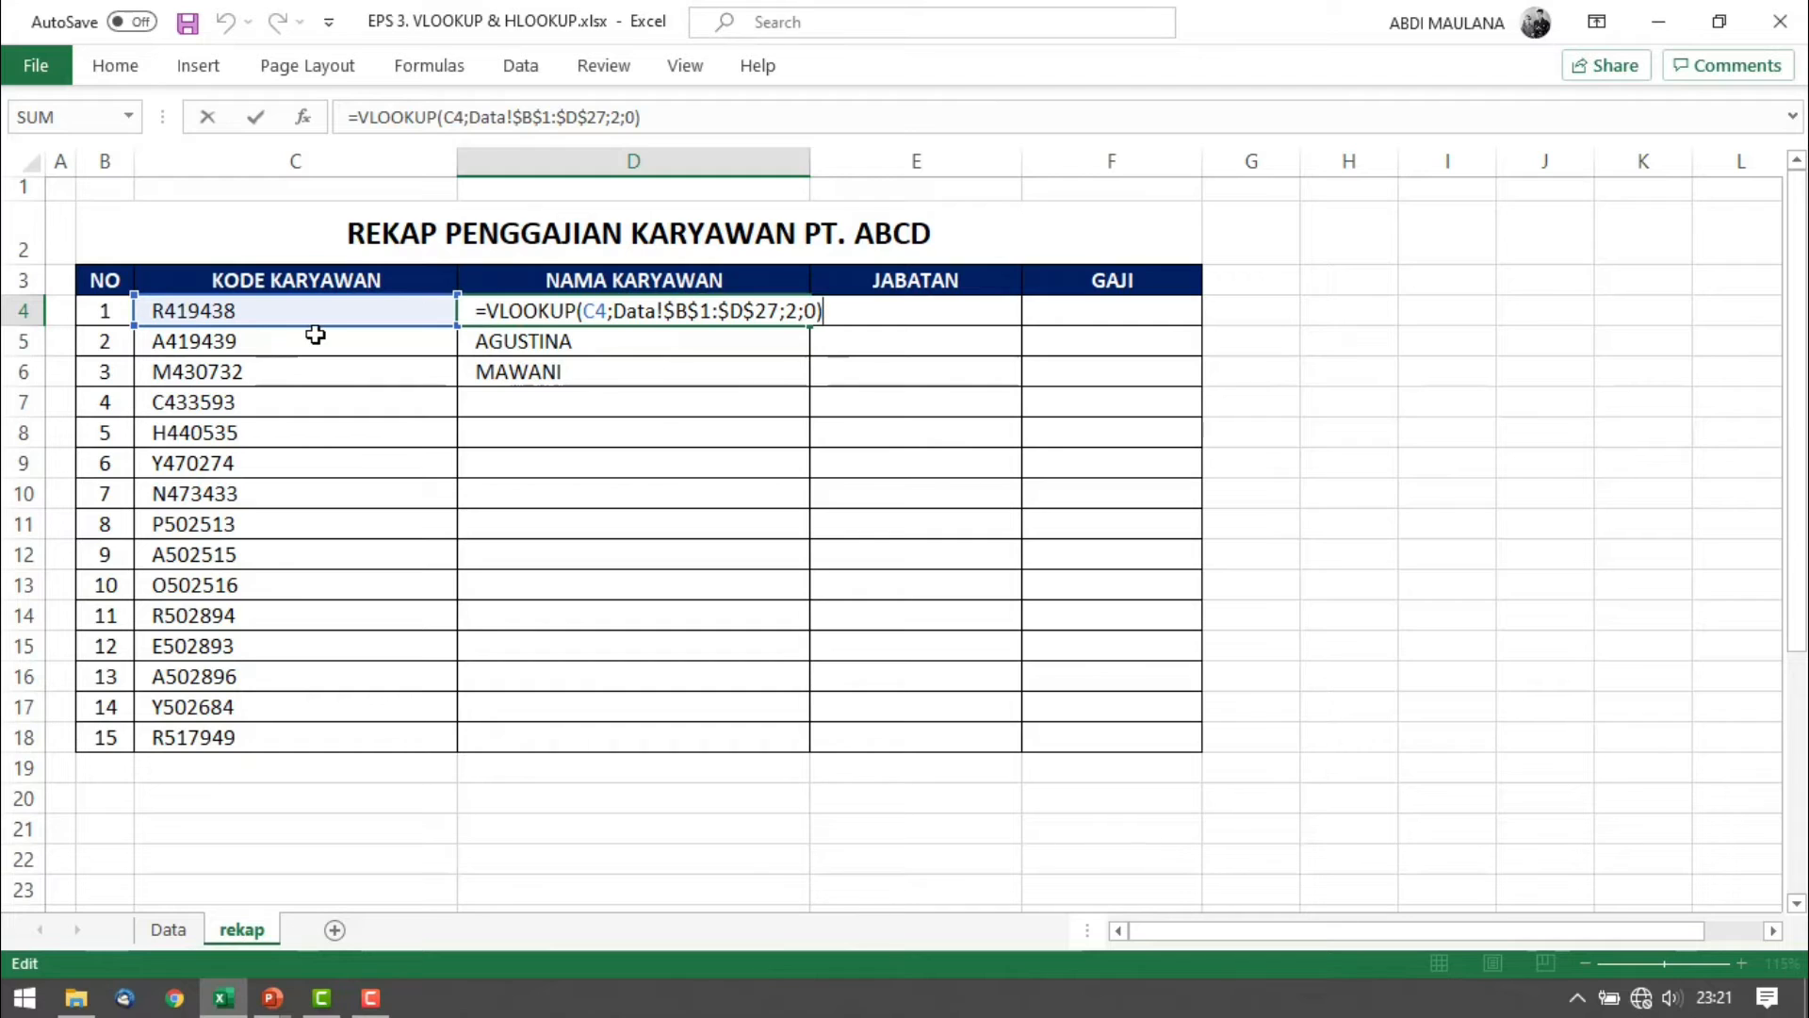
{"action": "key", "text": "Return"}
{"action": "key", "text": "F2"}
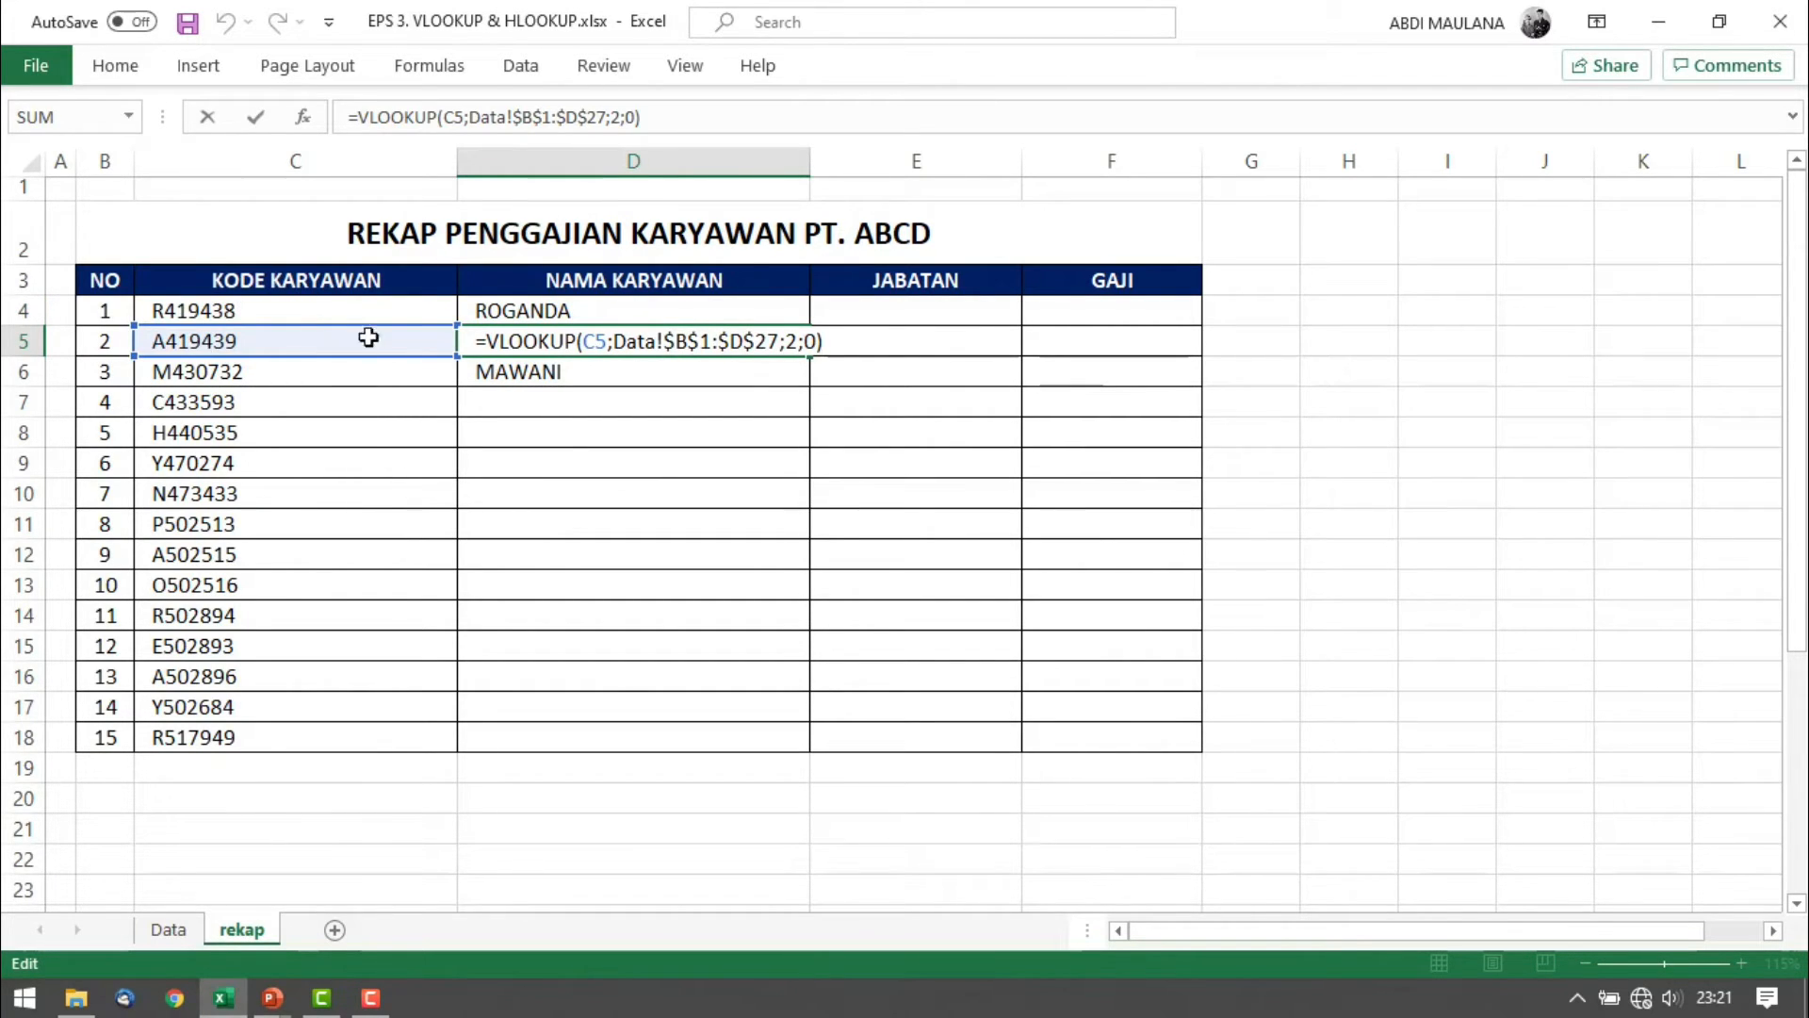
{"action": "key", "text": "ctrl+Return"}
{"action": "key", "text": "Down"}
{"action": "key", "text": "F2"}
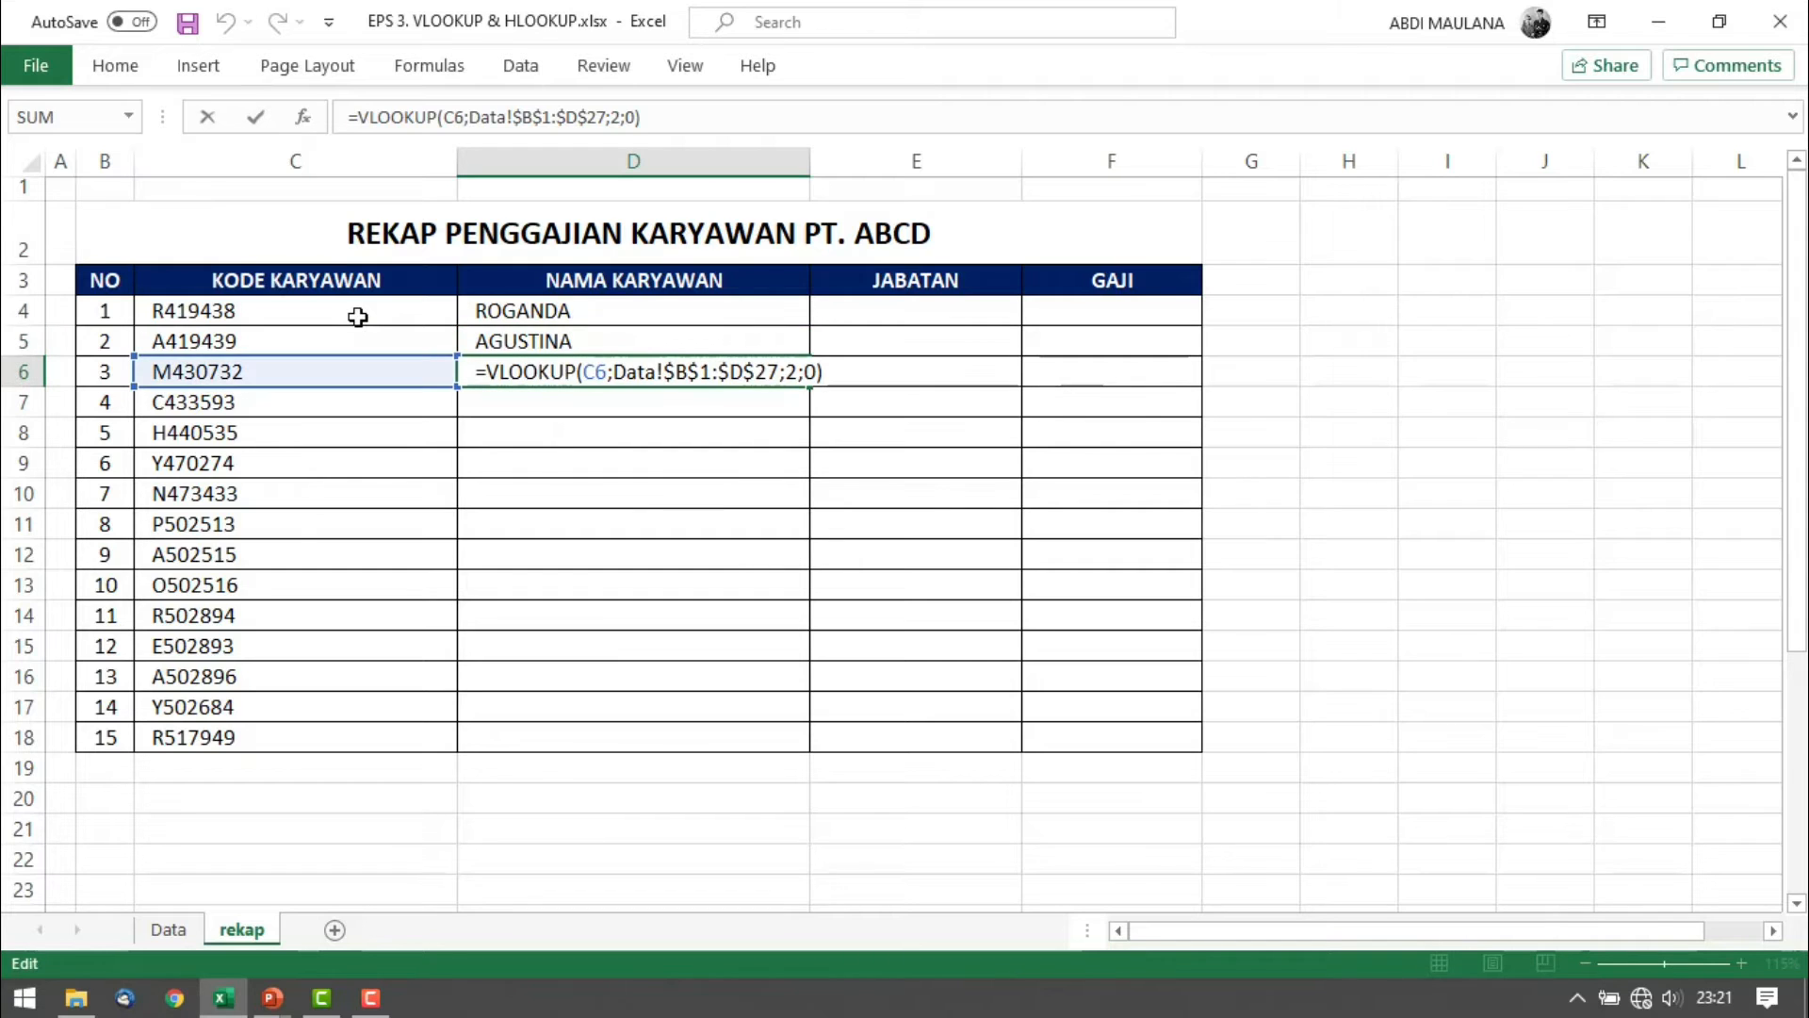
{"action": "left_click", "coordinate": [181, 938]}
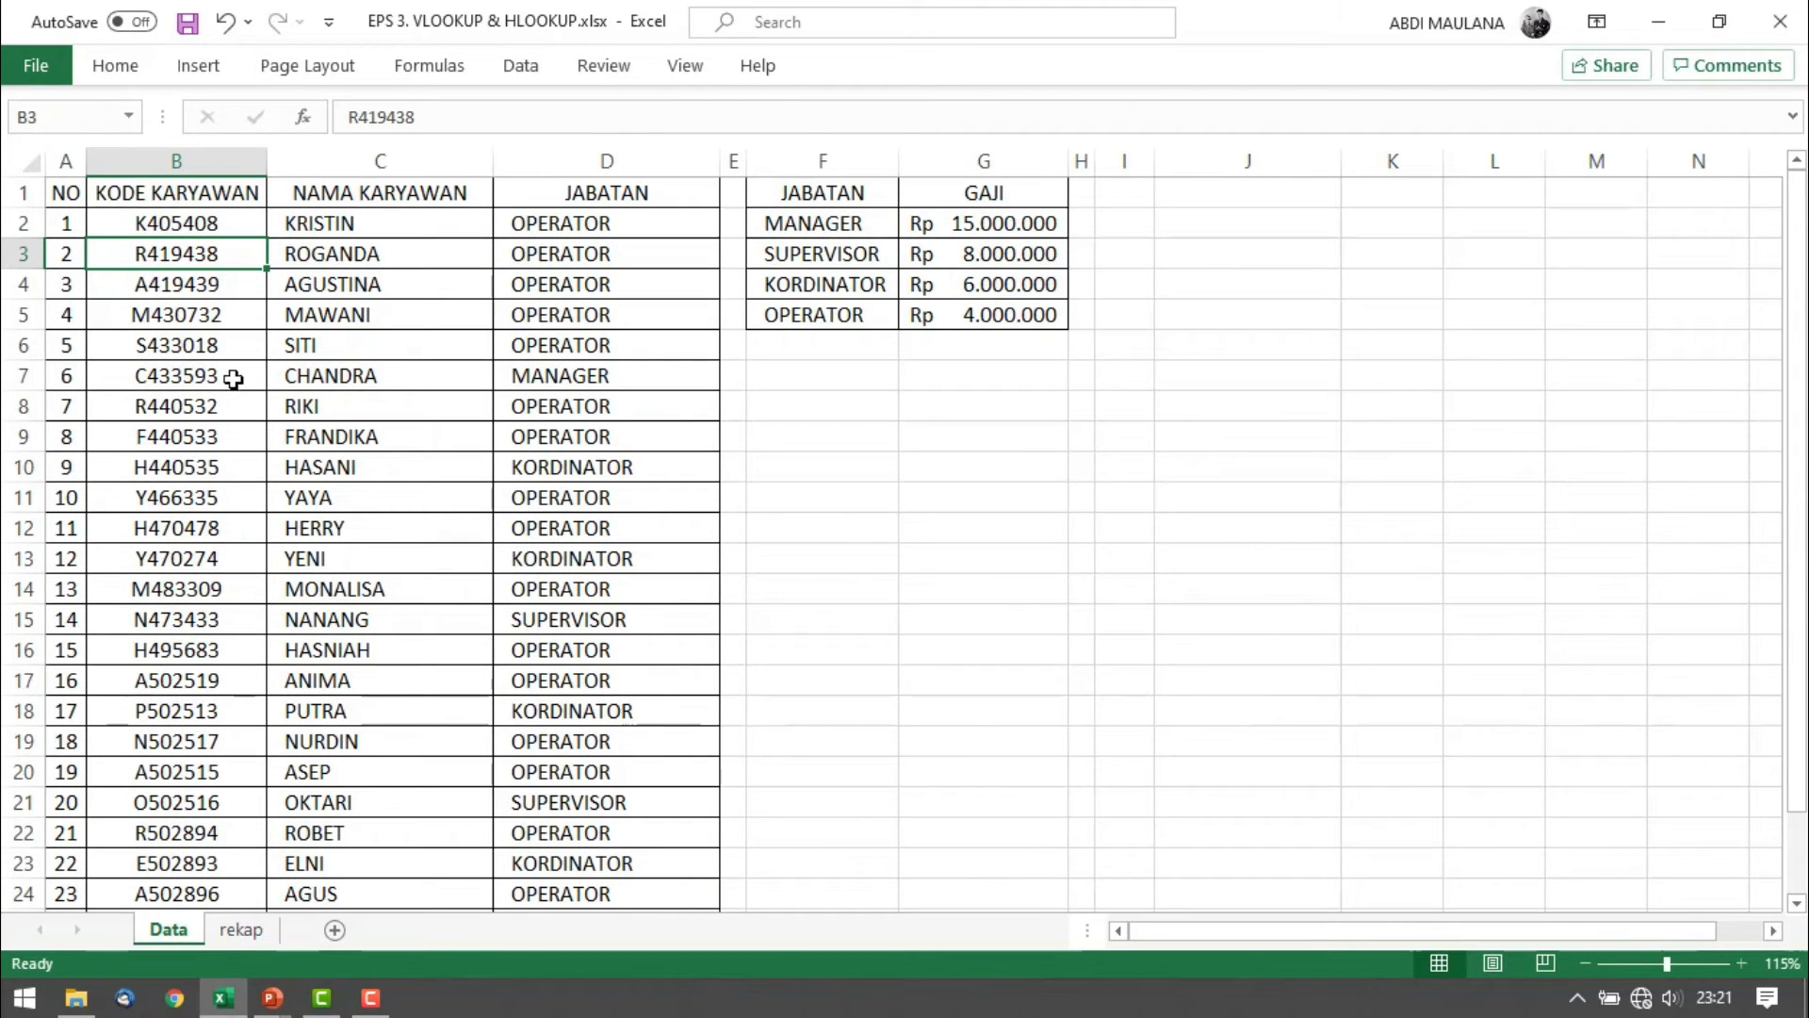
{"action": "key", "text": "ctrl+Return"}
{"action": "double_click", "coordinate": [687, 364]}
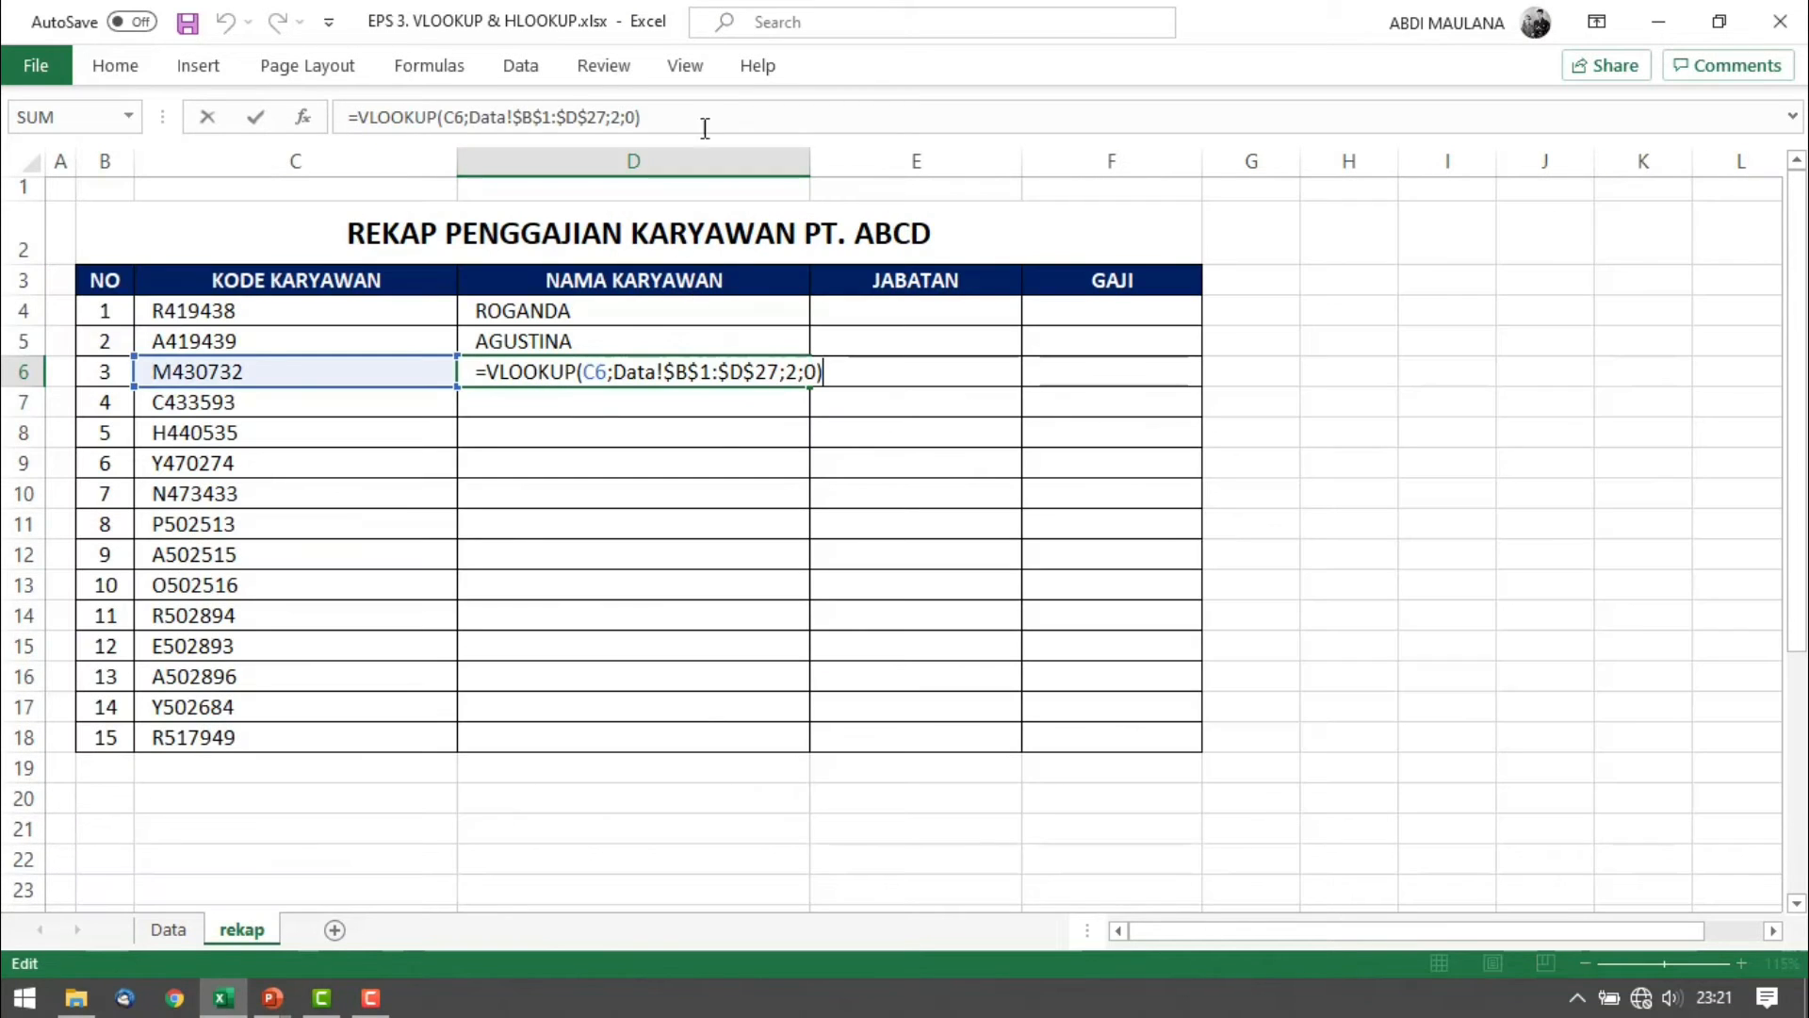
{"action": "key", "text": "Escape"}
Review the locked lookup table by selecting B1:D27 on the Data sheet, and return to the rekap sheet
{"action": "left_click", "coordinate": [169, 930]}
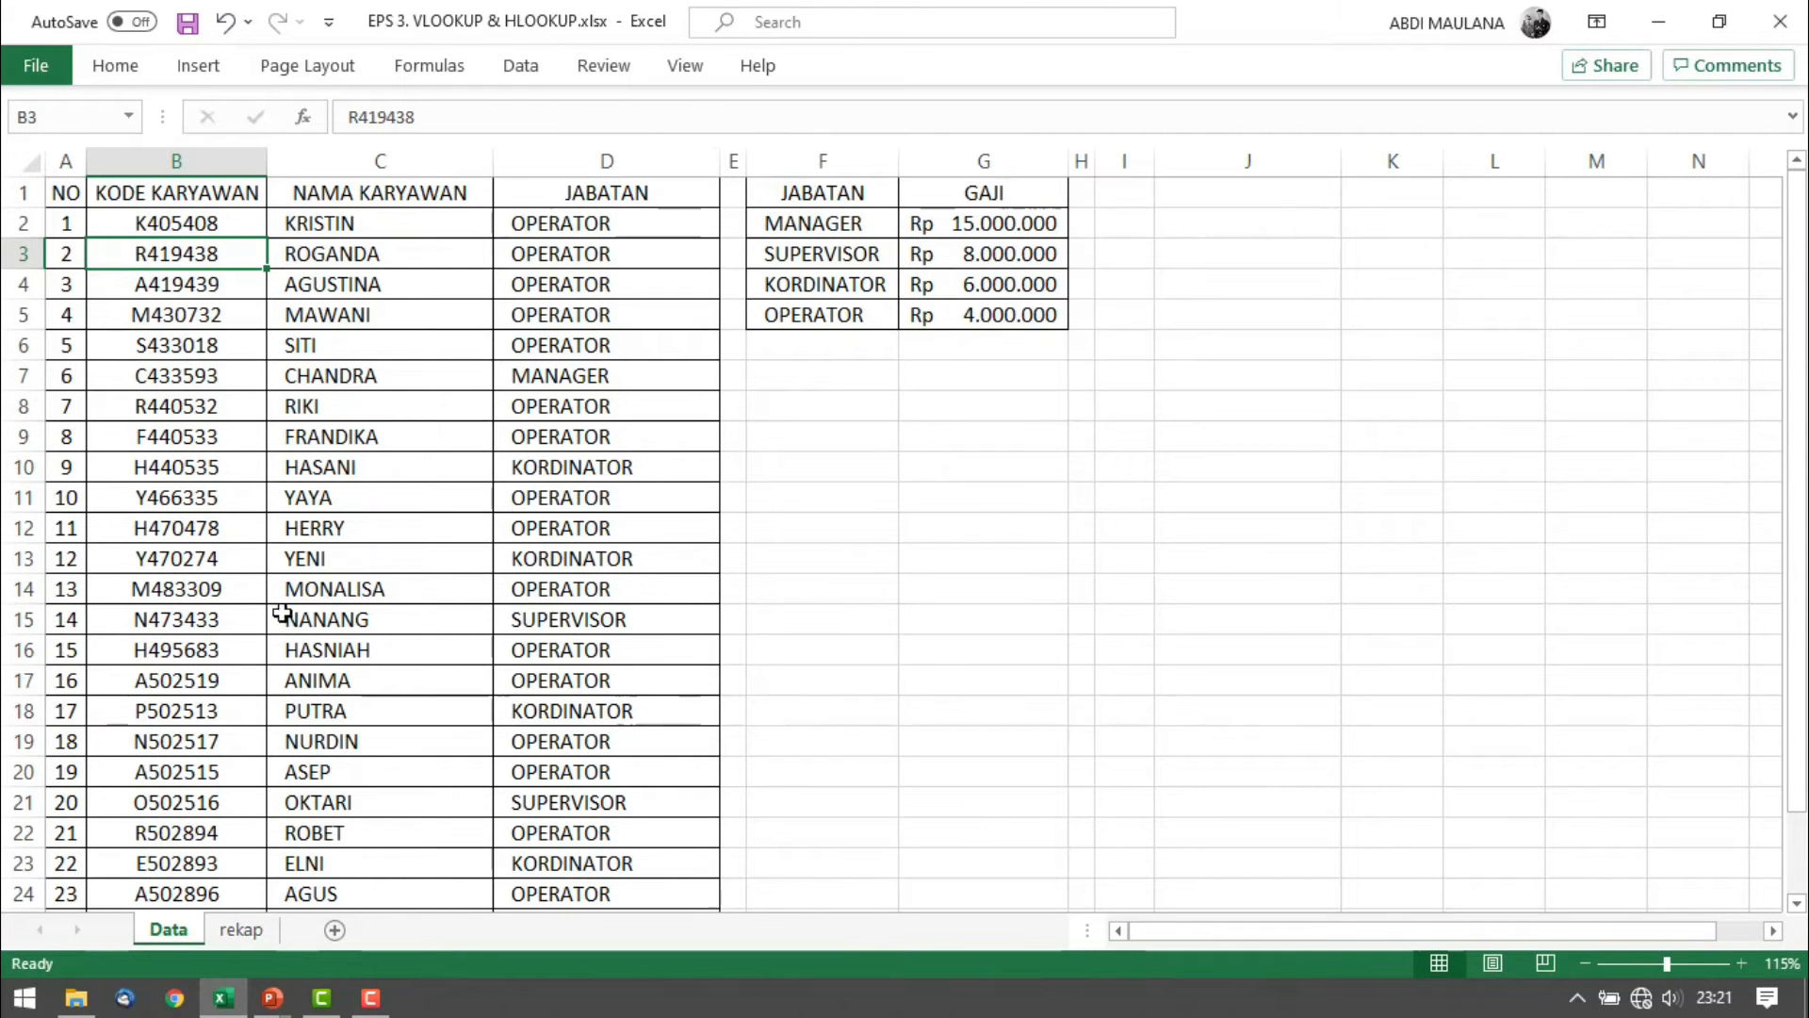
{"action": "left_click", "coordinate": [141, 192]}
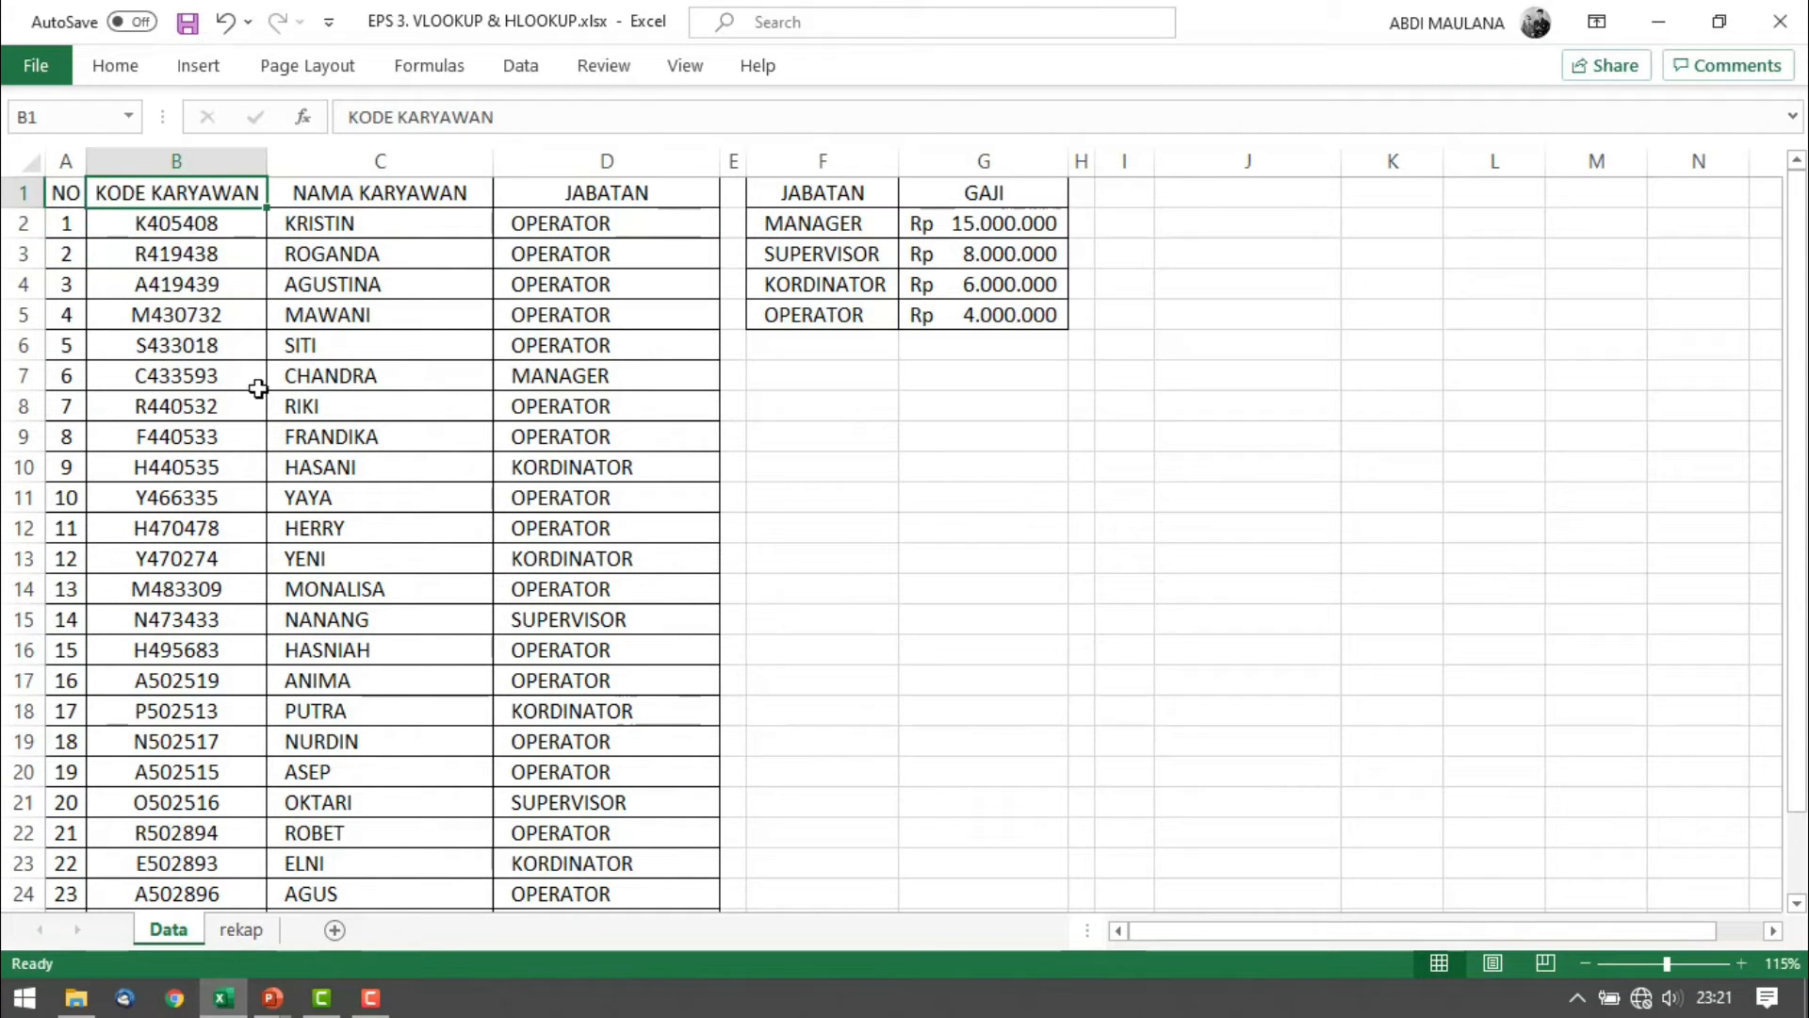
{"action": "scroll", "coordinate": [650, 731], "scroll_direction": "down", "scroll_amount": 5}
{"action": "left_click", "coordinate": [611, 532], "text": "shift"}
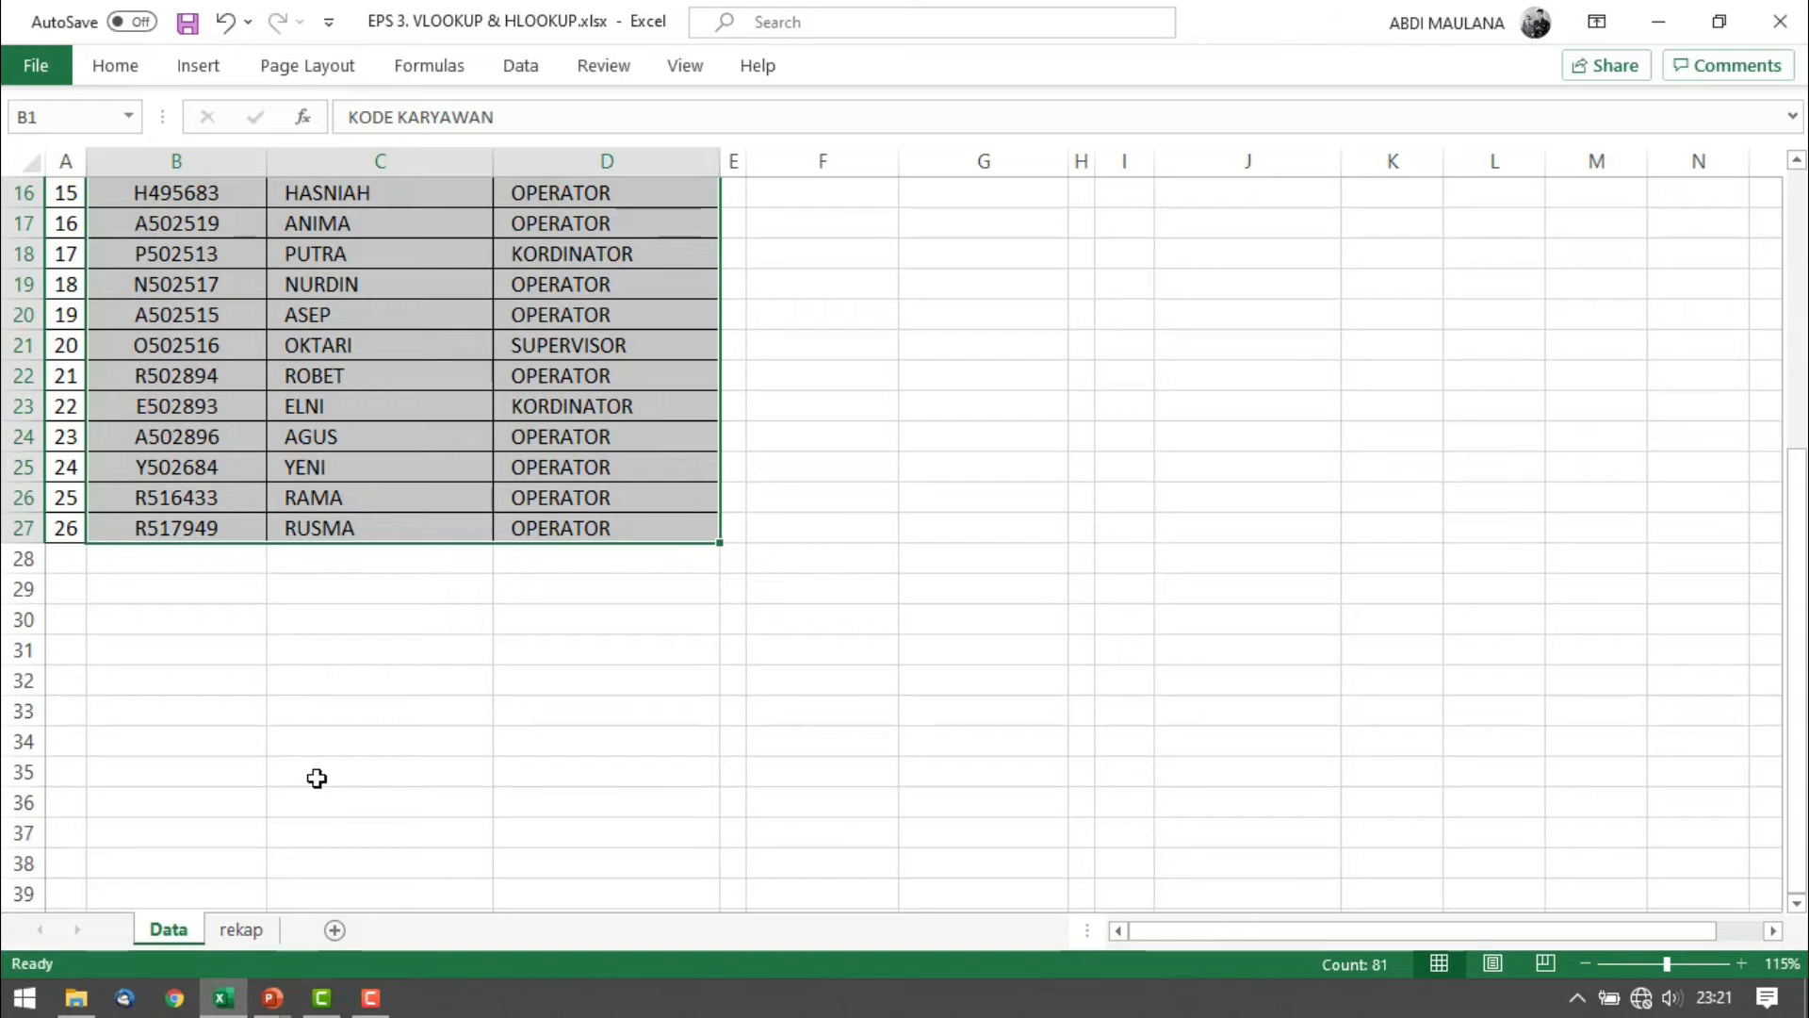
{"action": "left_click", "coordinate": [262, 926]}
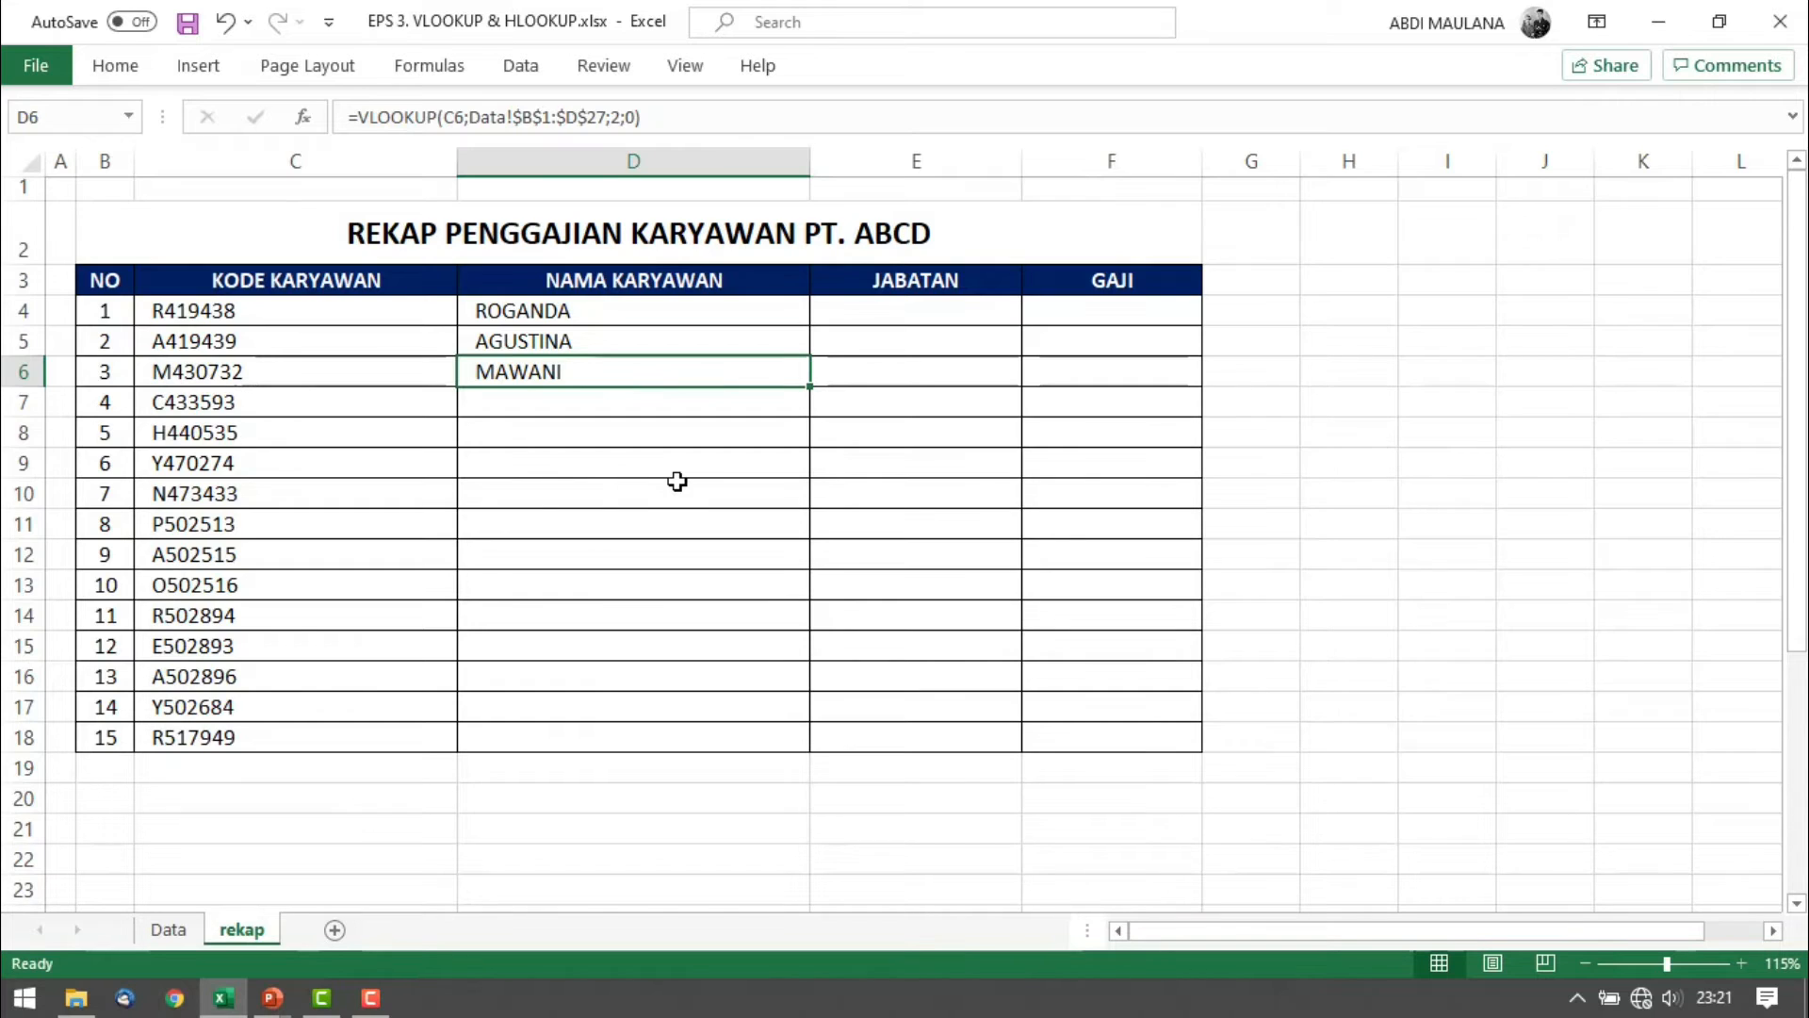
Copy the D4 VLOOKUP formula into D6:D18 to fill the rest of the NAMA KARYAWAN column
{"action": "left_click", "coordinate": [624, 313]}
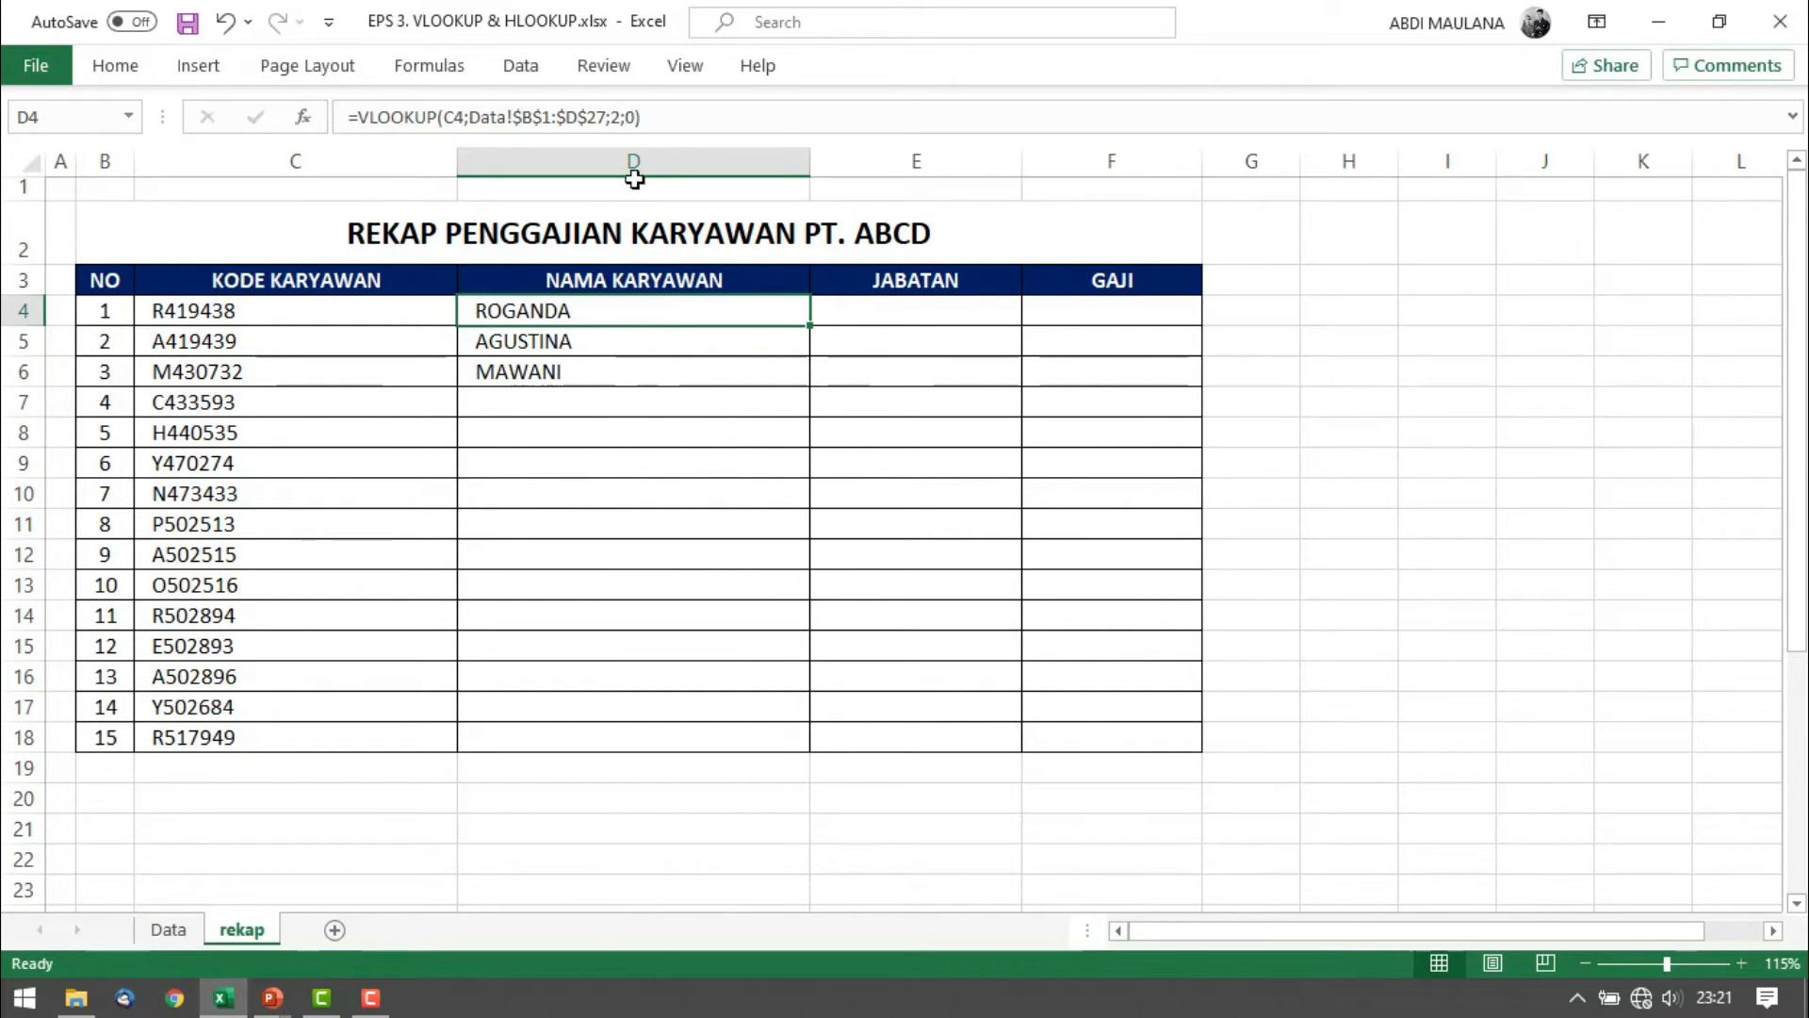
{"action": "left_click", "coordinate": [696, 130]}
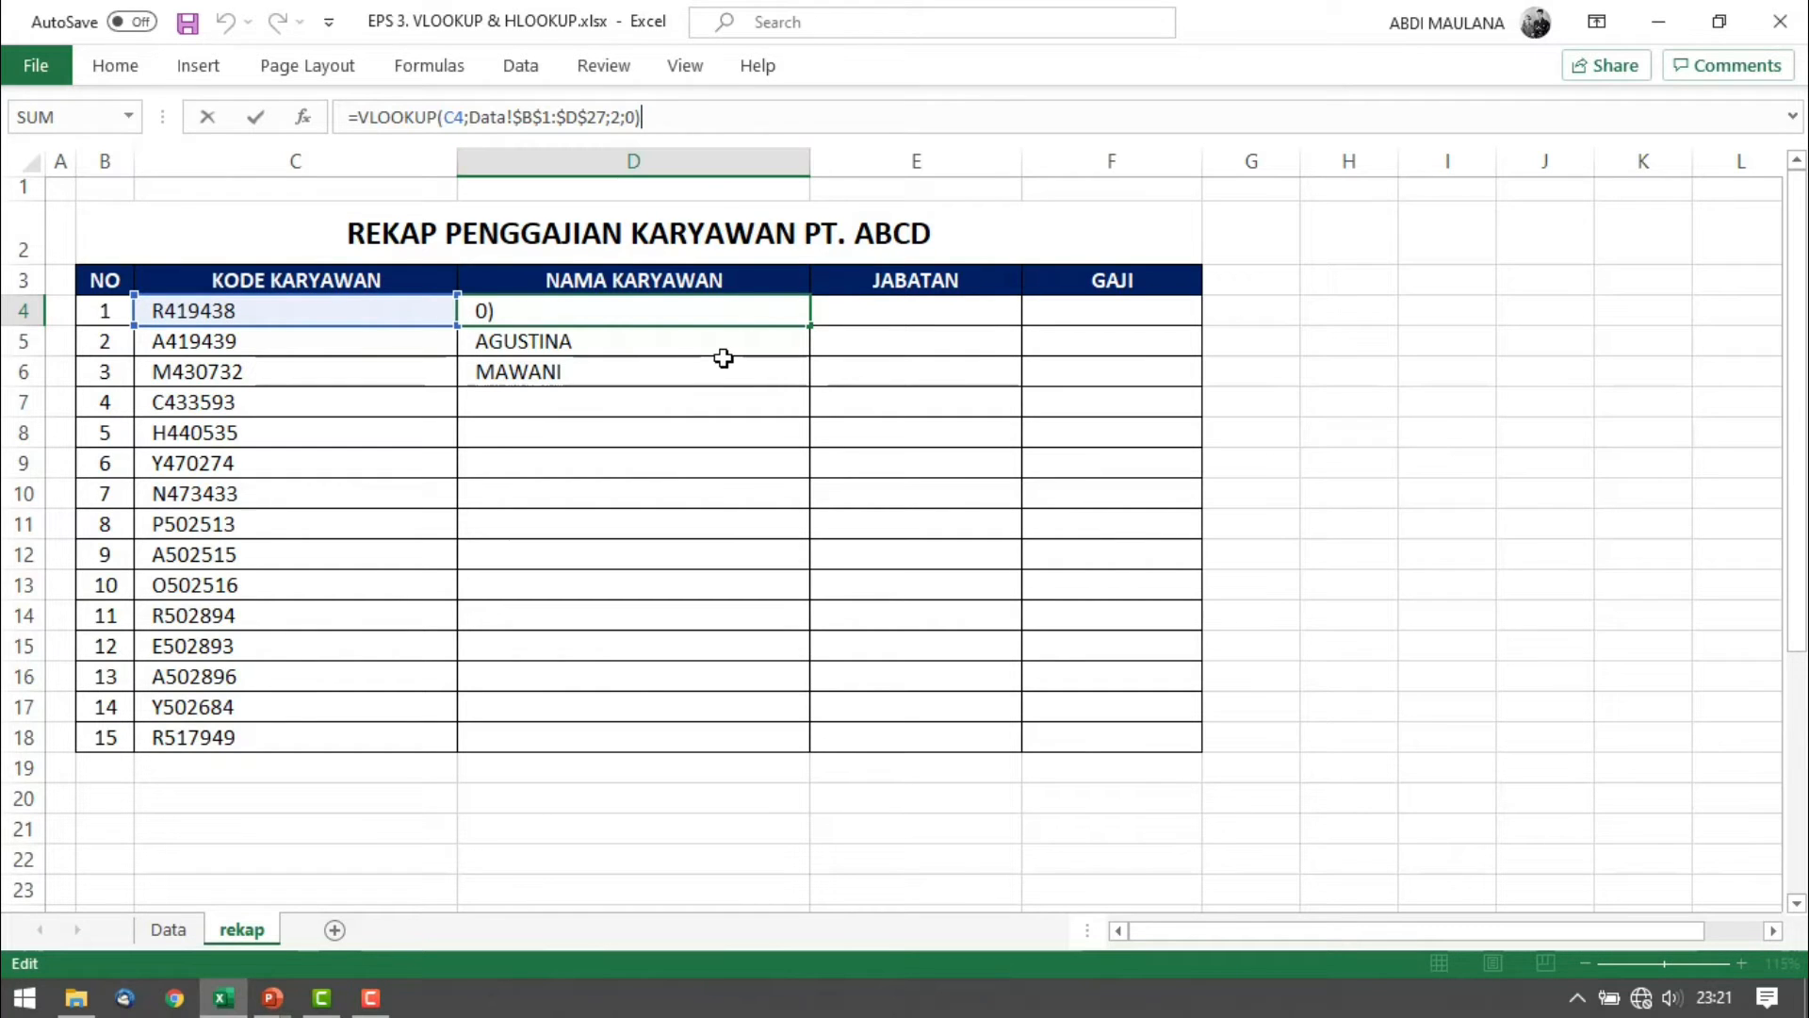
{"action": "key", "text": "ctrl+Return"}
{"action": "key", "text": "ctrl+c"}
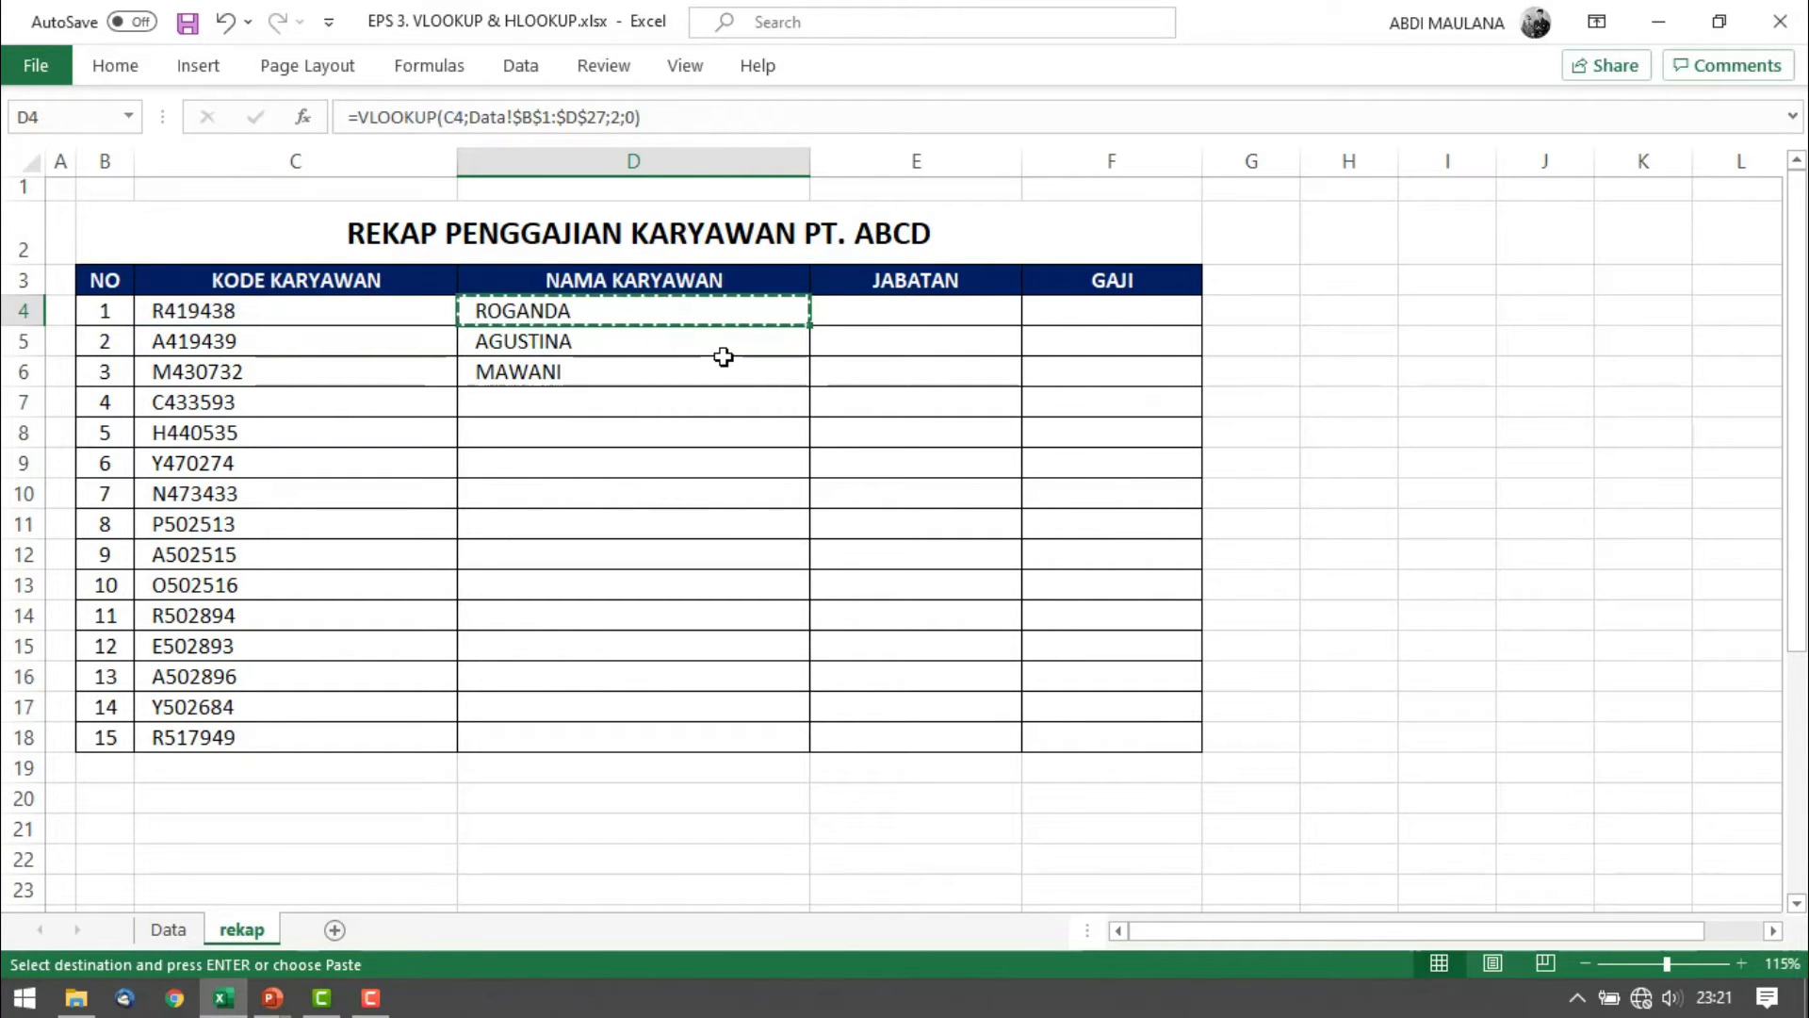
{"action": "left_click_drag", "start_coordinate": [673, 375], "coordinate": [687, 731]}
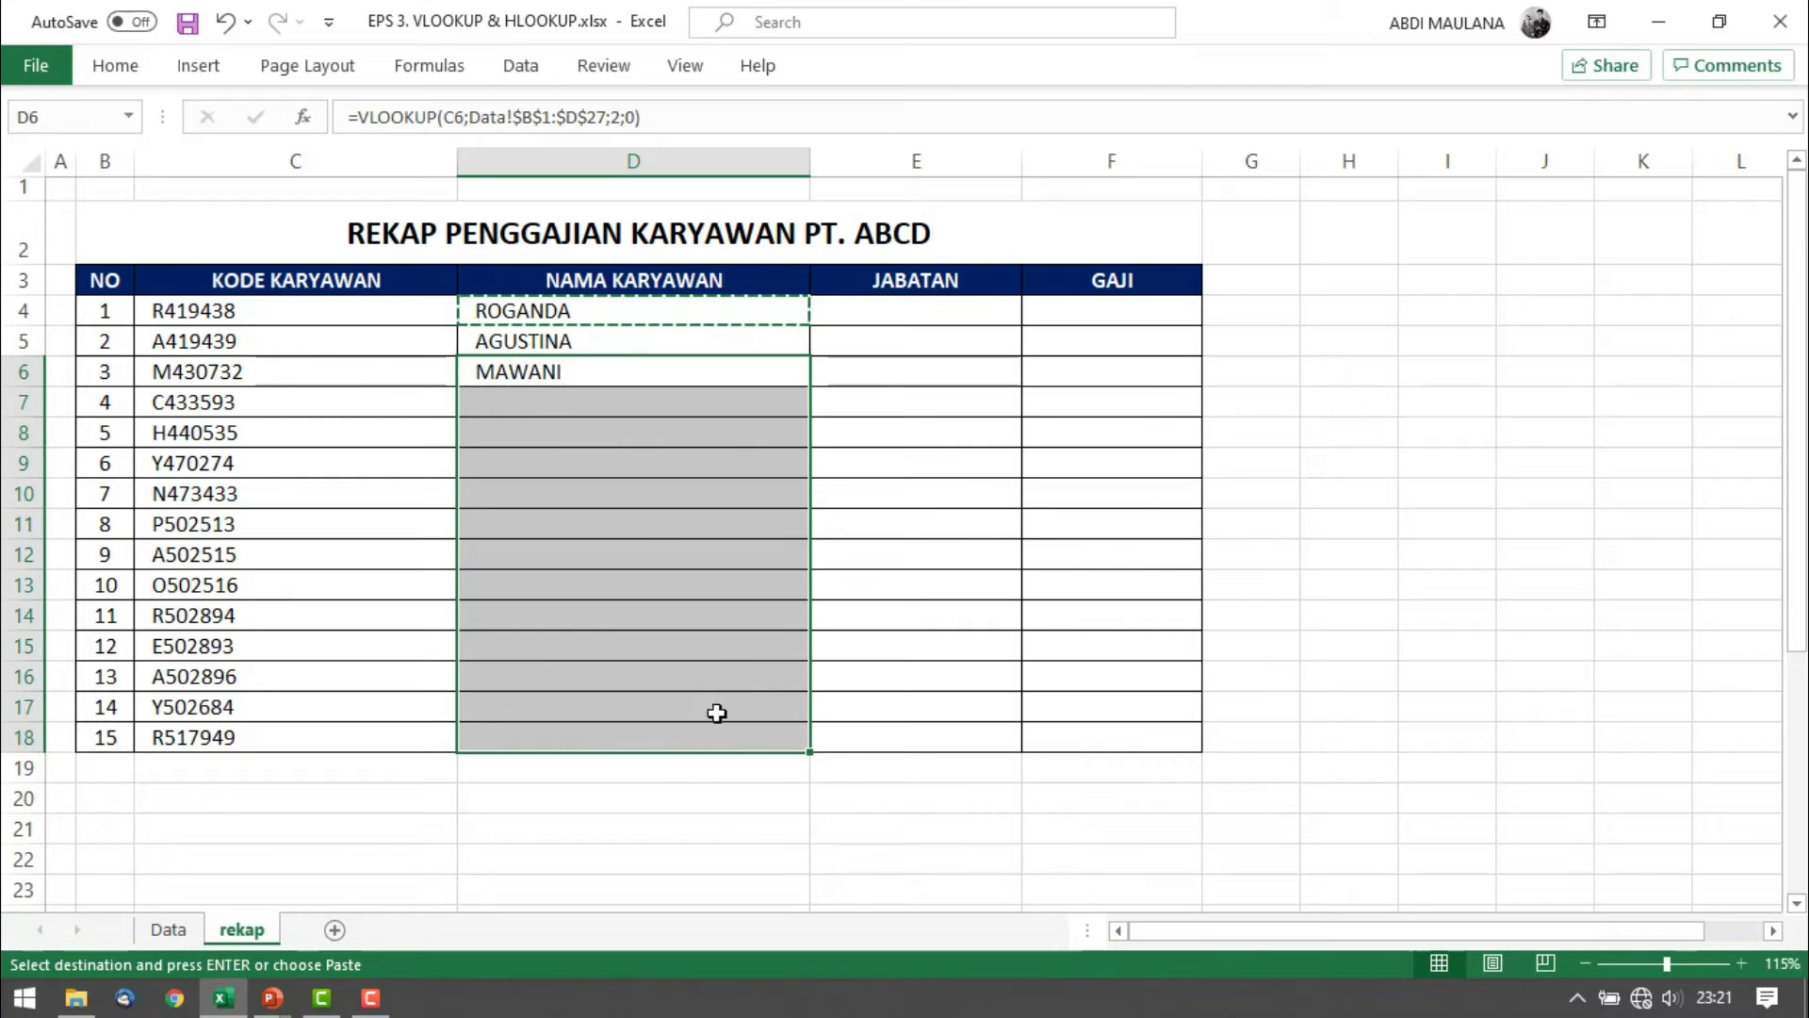
{"action": "key", "text": "ctrl+v"}
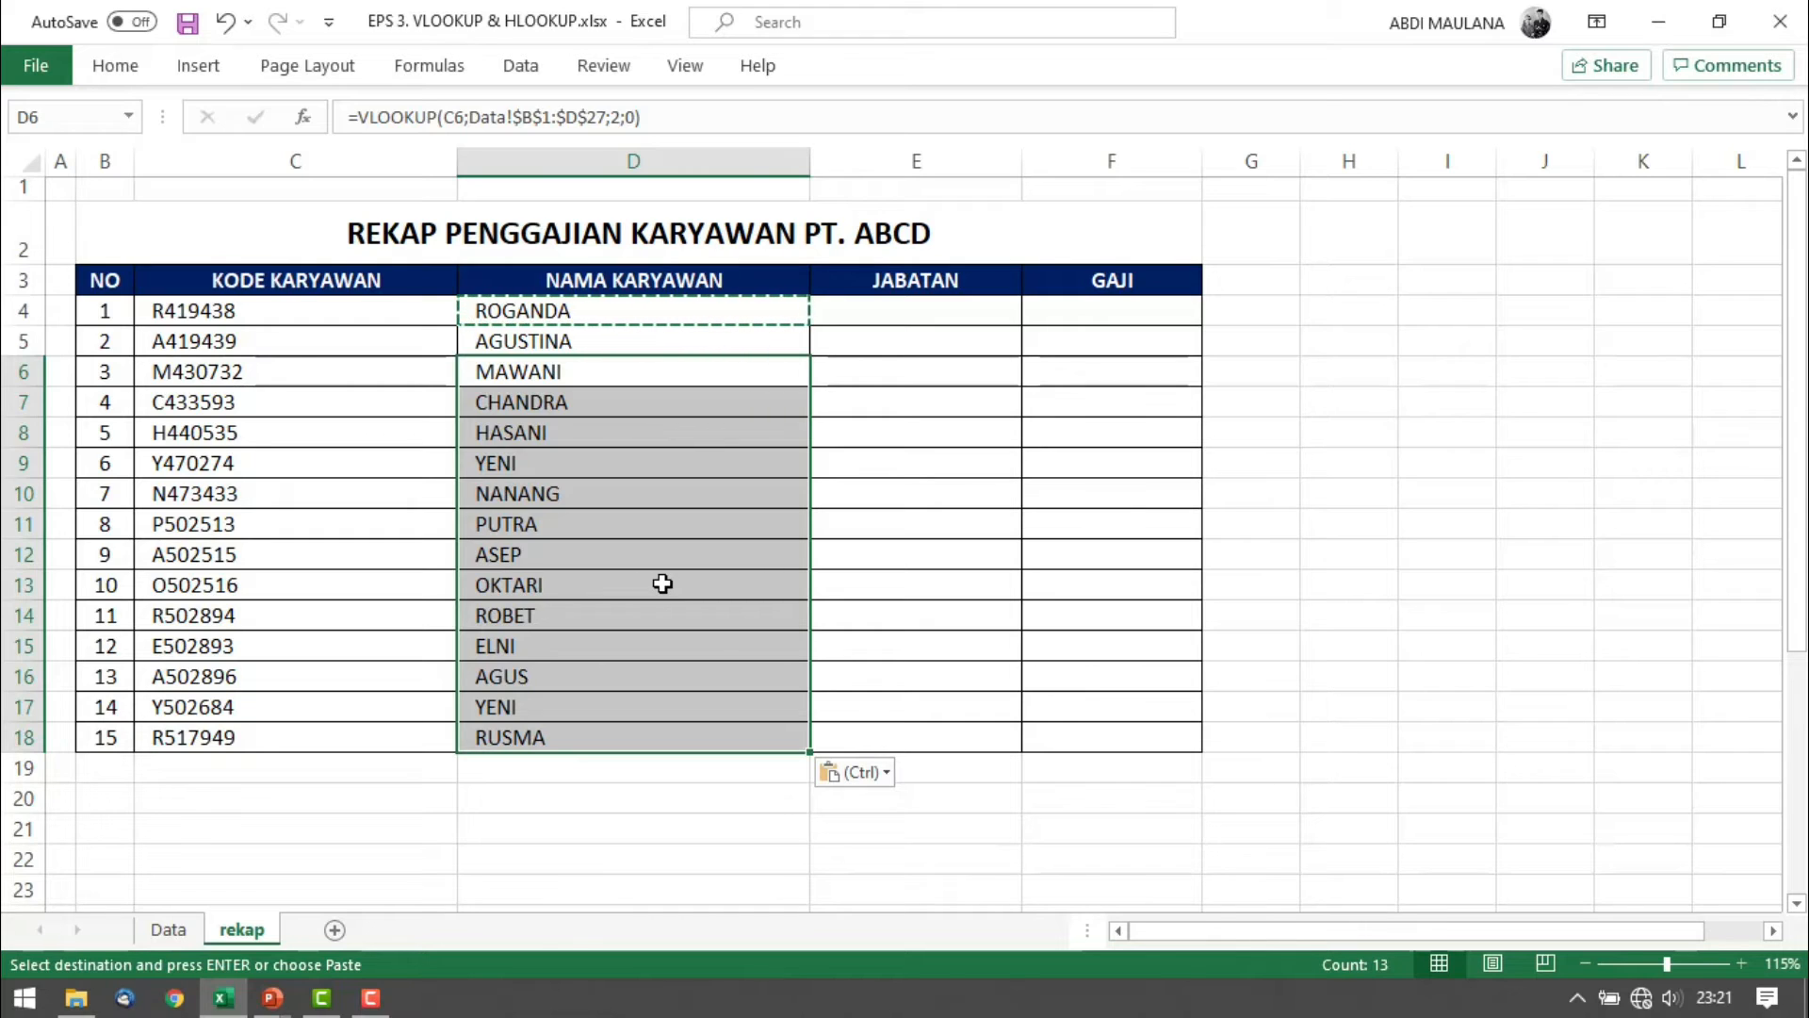
{"action": "key", "text": "Escape"}
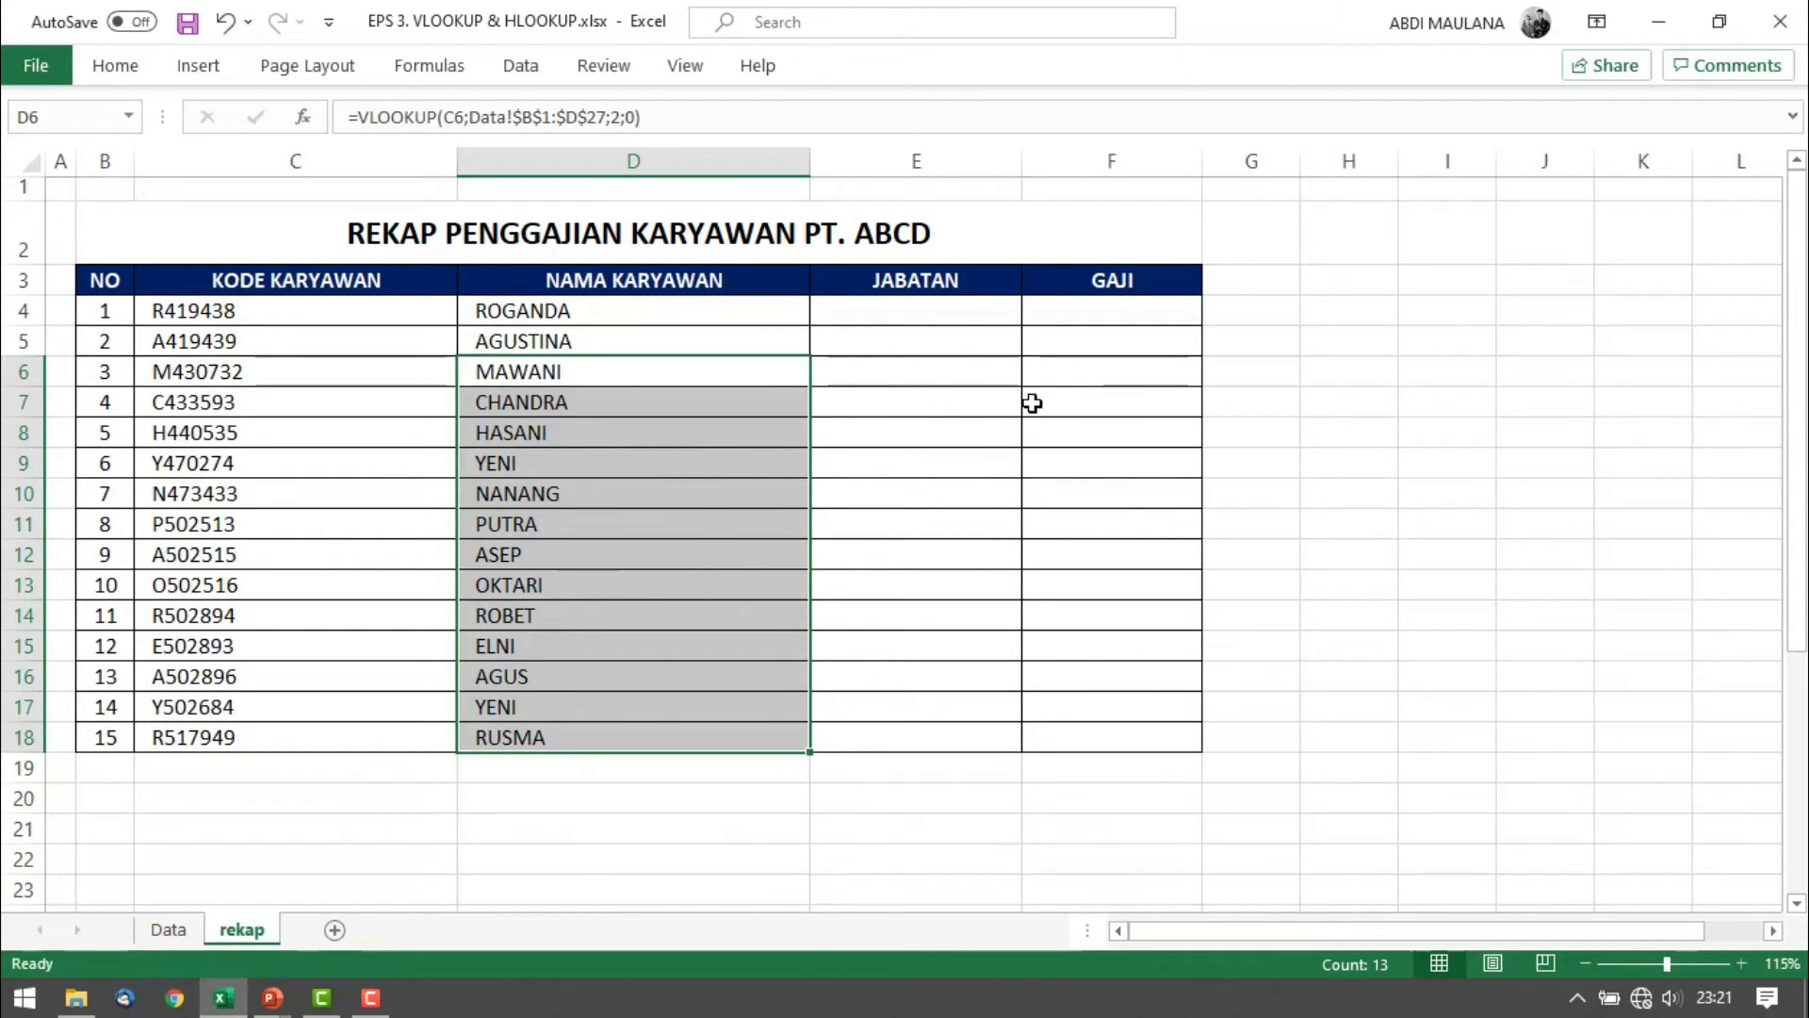
Compare the employee codes of the two rows with the same employee name, rows 9 and 17 of the recap
{"action": "left_click", "coordinate": [1033, 402]}
{"action": "left_click", "coordinate": [578, 465]}
{"action": "left_click_drag", "start_coordinate": [161, 468], "coordinate": [546, 466]}
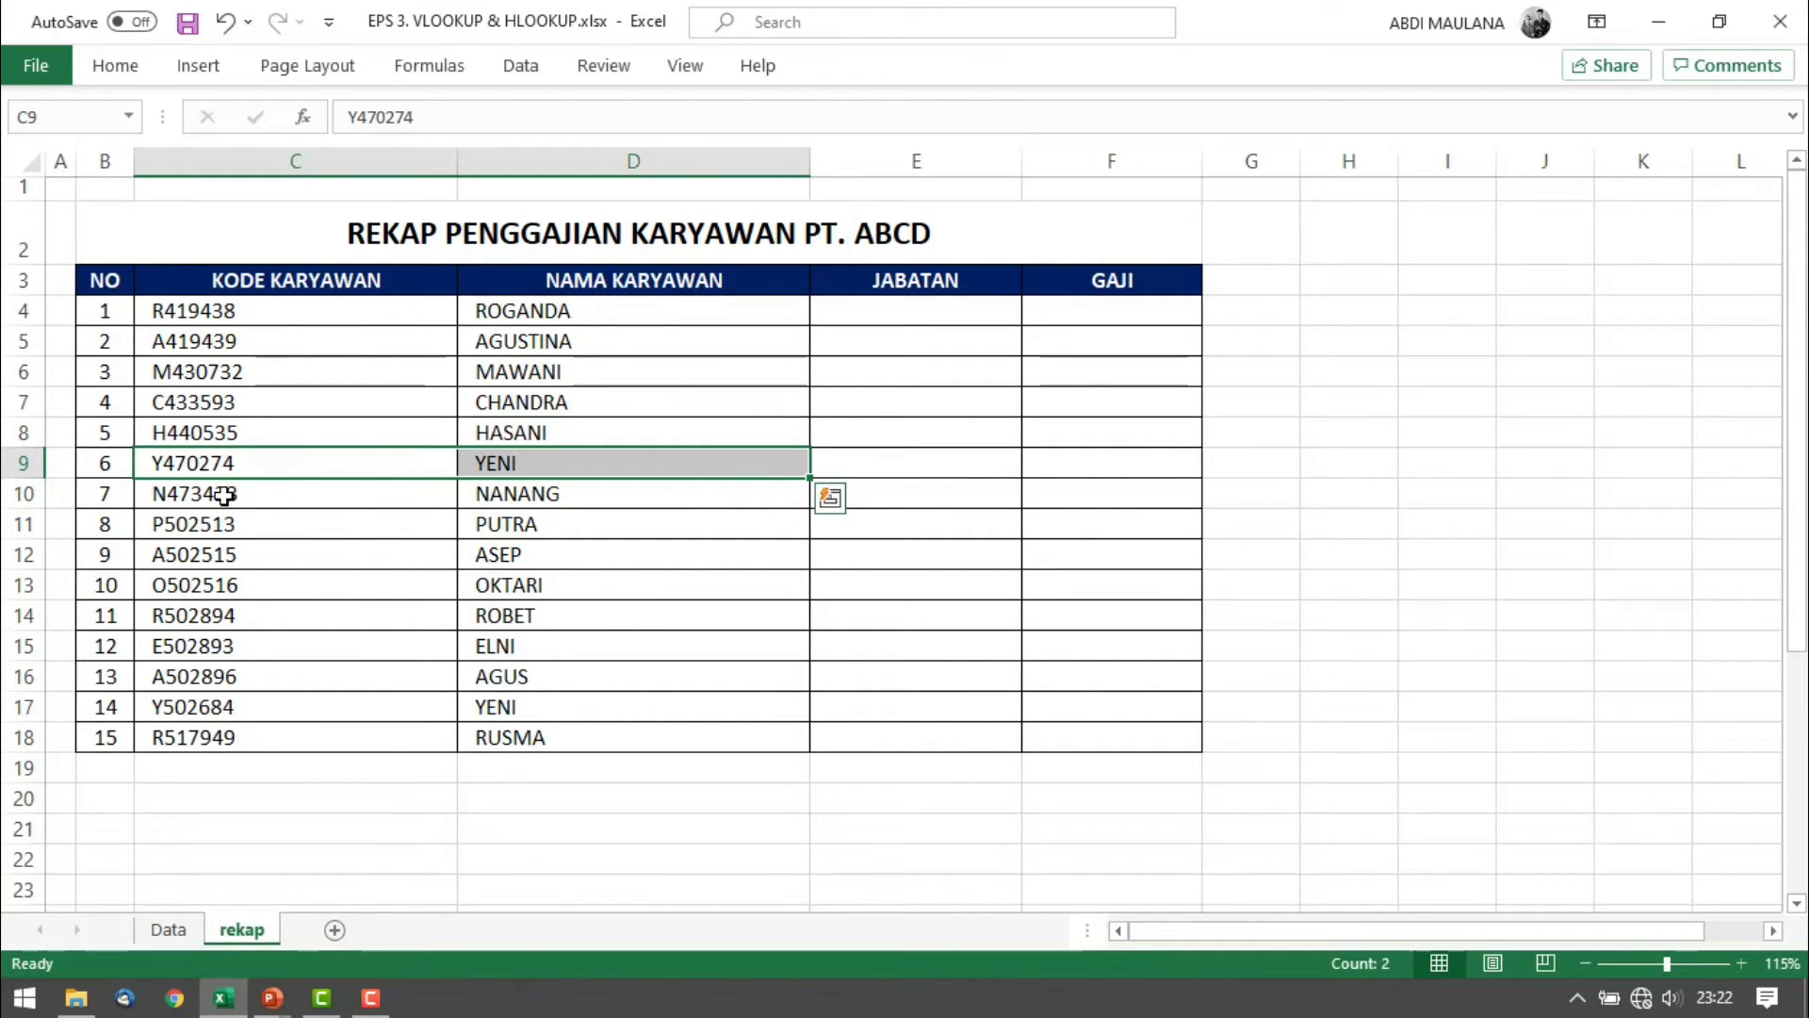
{"action": "left_click_drag", "start_coordinate": [521, 705], "coordinate": [283, 707]}
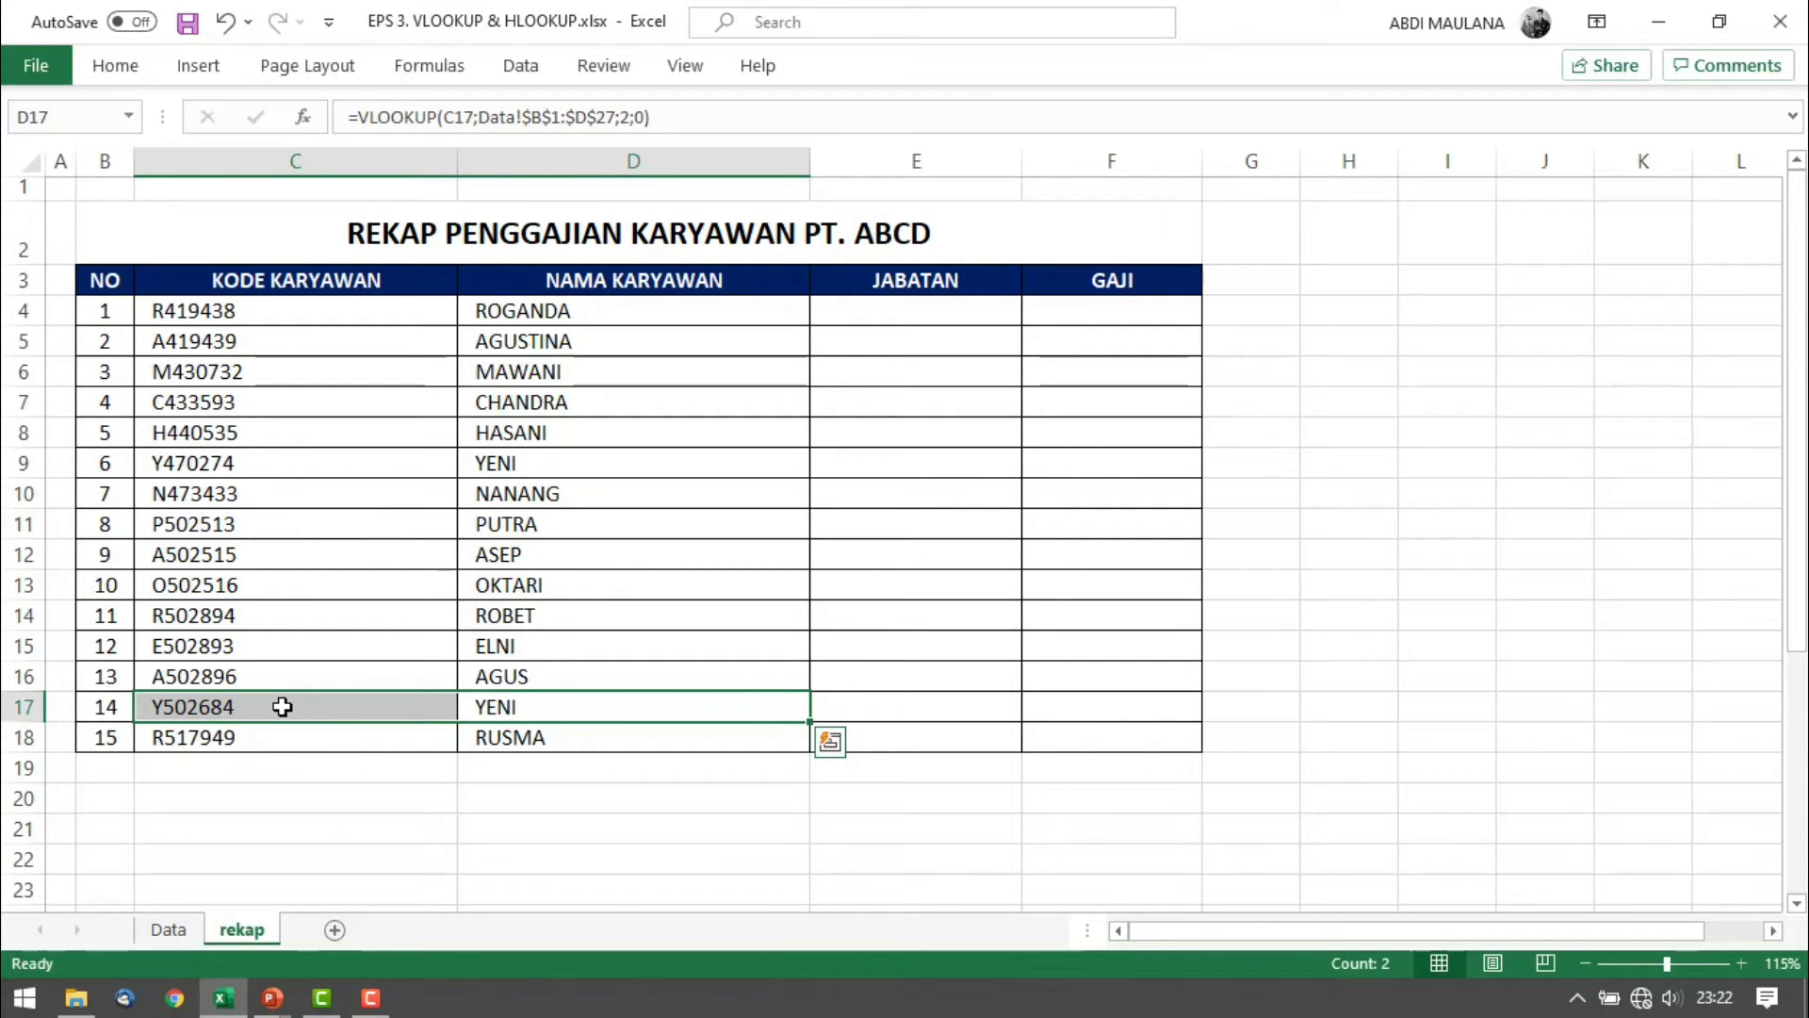
{"action": "left_click_drag", "start_coordinate": [250, 480], "coordinate": [490, 467]}
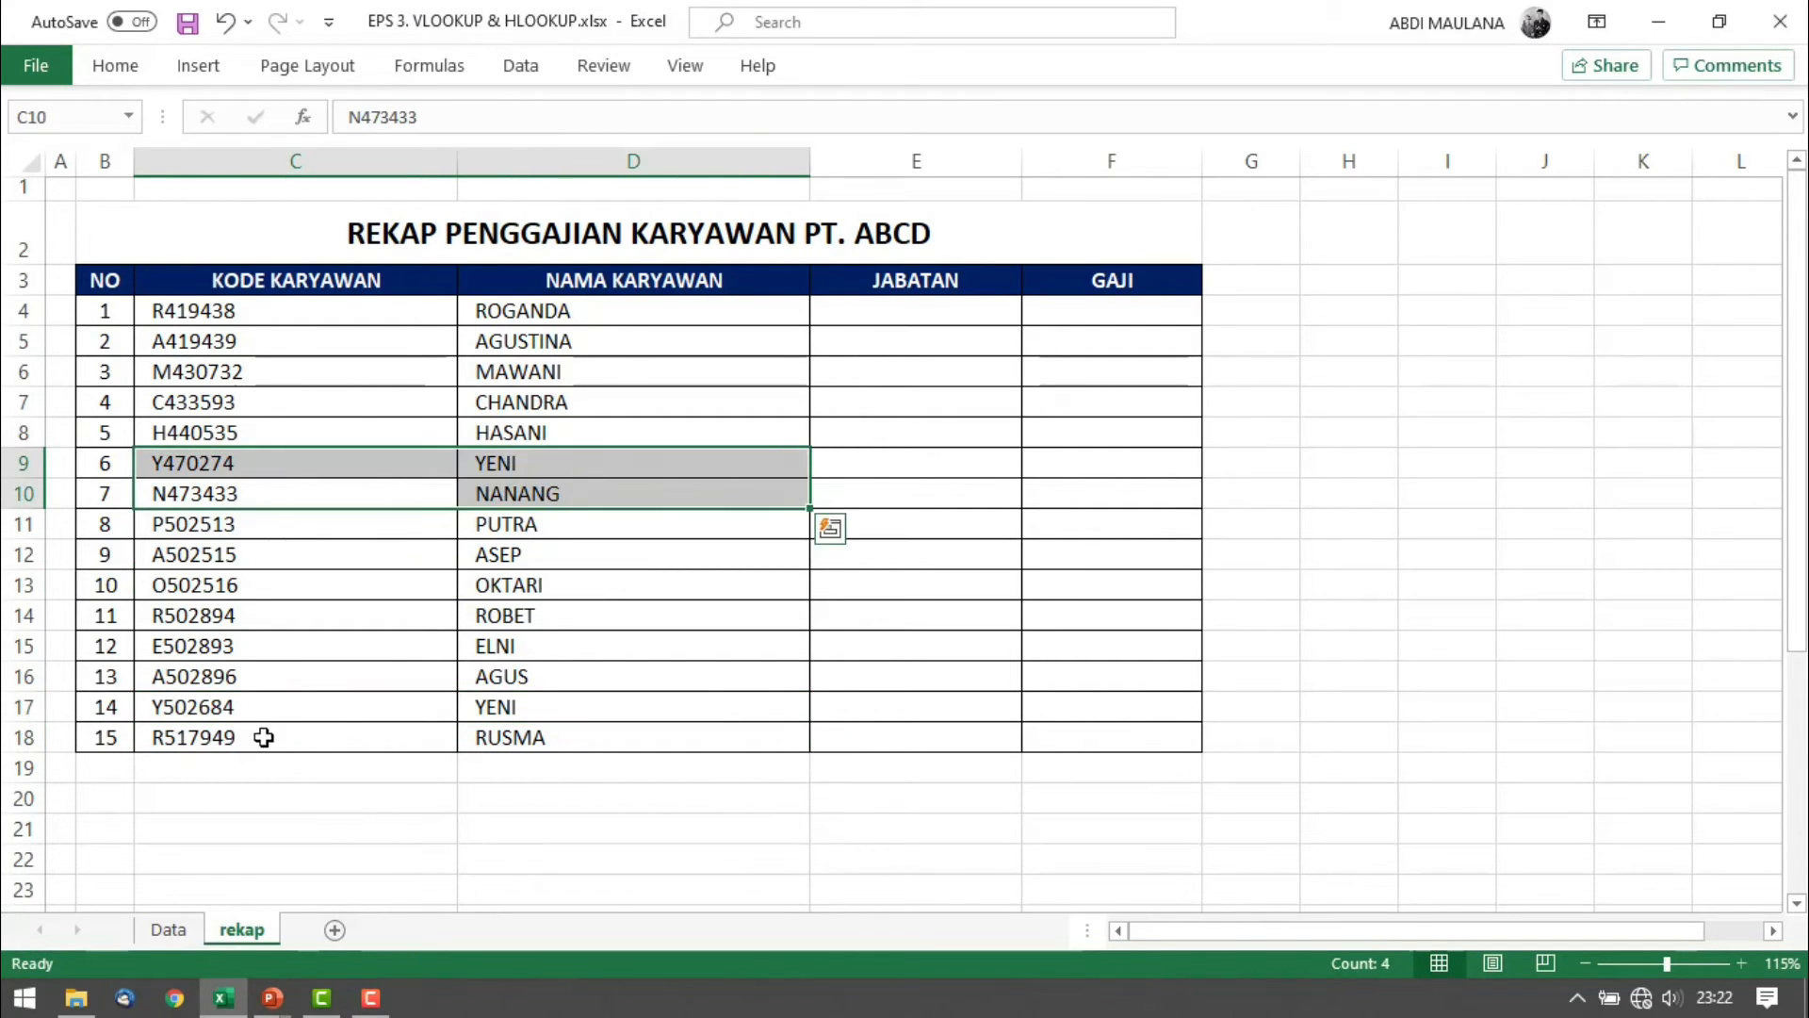
{"action": "left_click_drag", "start_coordinate": [273, 711], "coordinate": [660, 678]}
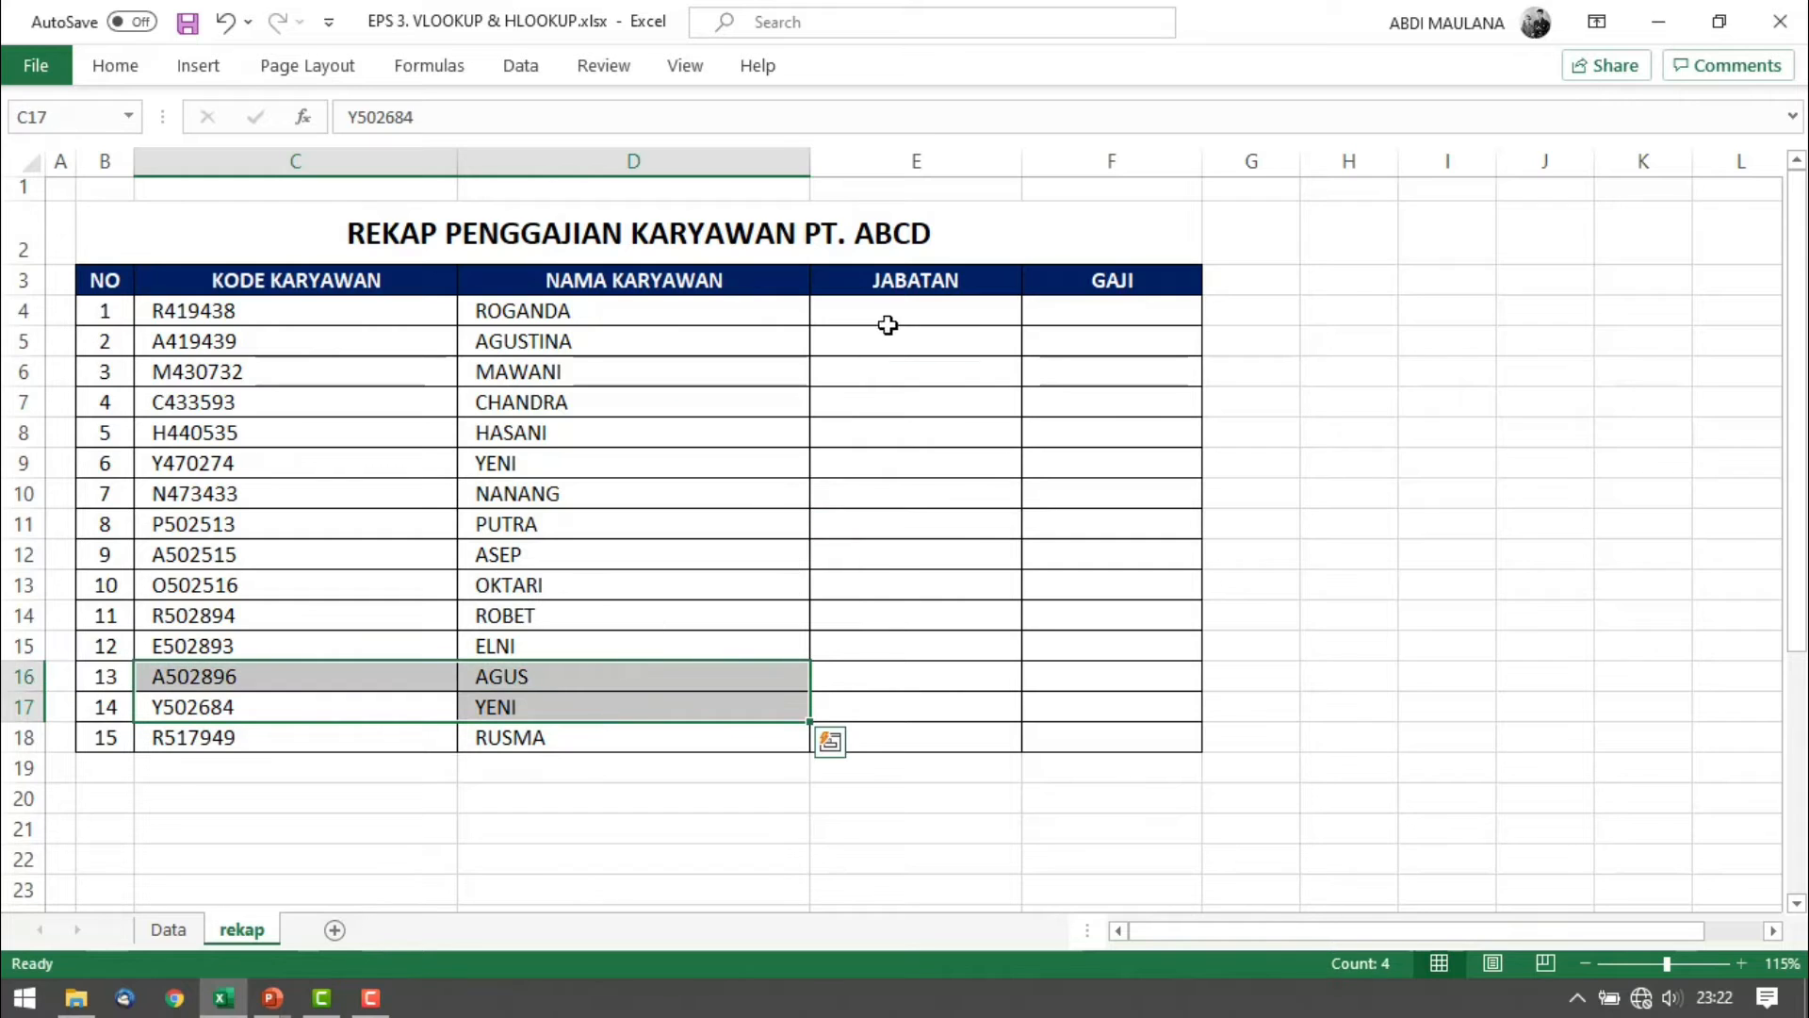
{"action": "left_click_drag", "start_coordinate": [888, 311], "coordinate": [868, 648]}
Try to reuse the D4 VLOOKUP formula for the position by copying it into E4, and clear E4 again
{"action": "left_click_drag", "start_coordinate": [509, 310], "coordinate": [533, 311]}
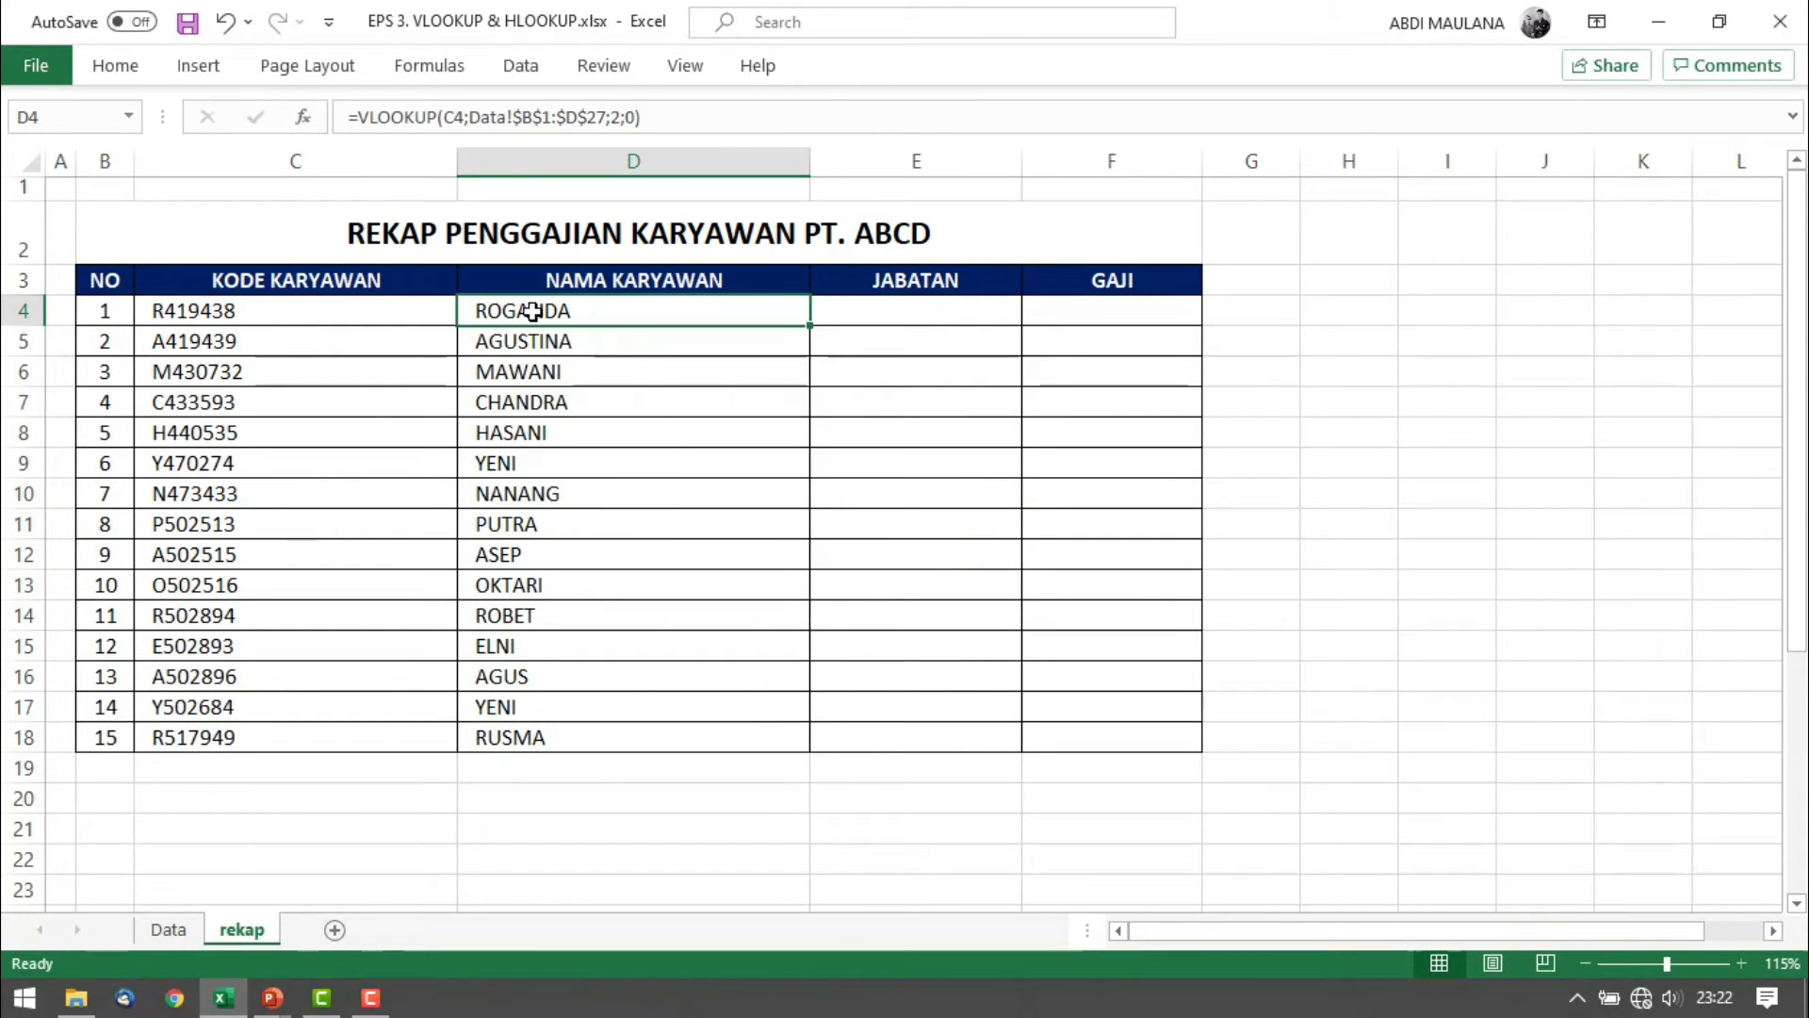
{"action": "key", "text": "ctrl+c"}
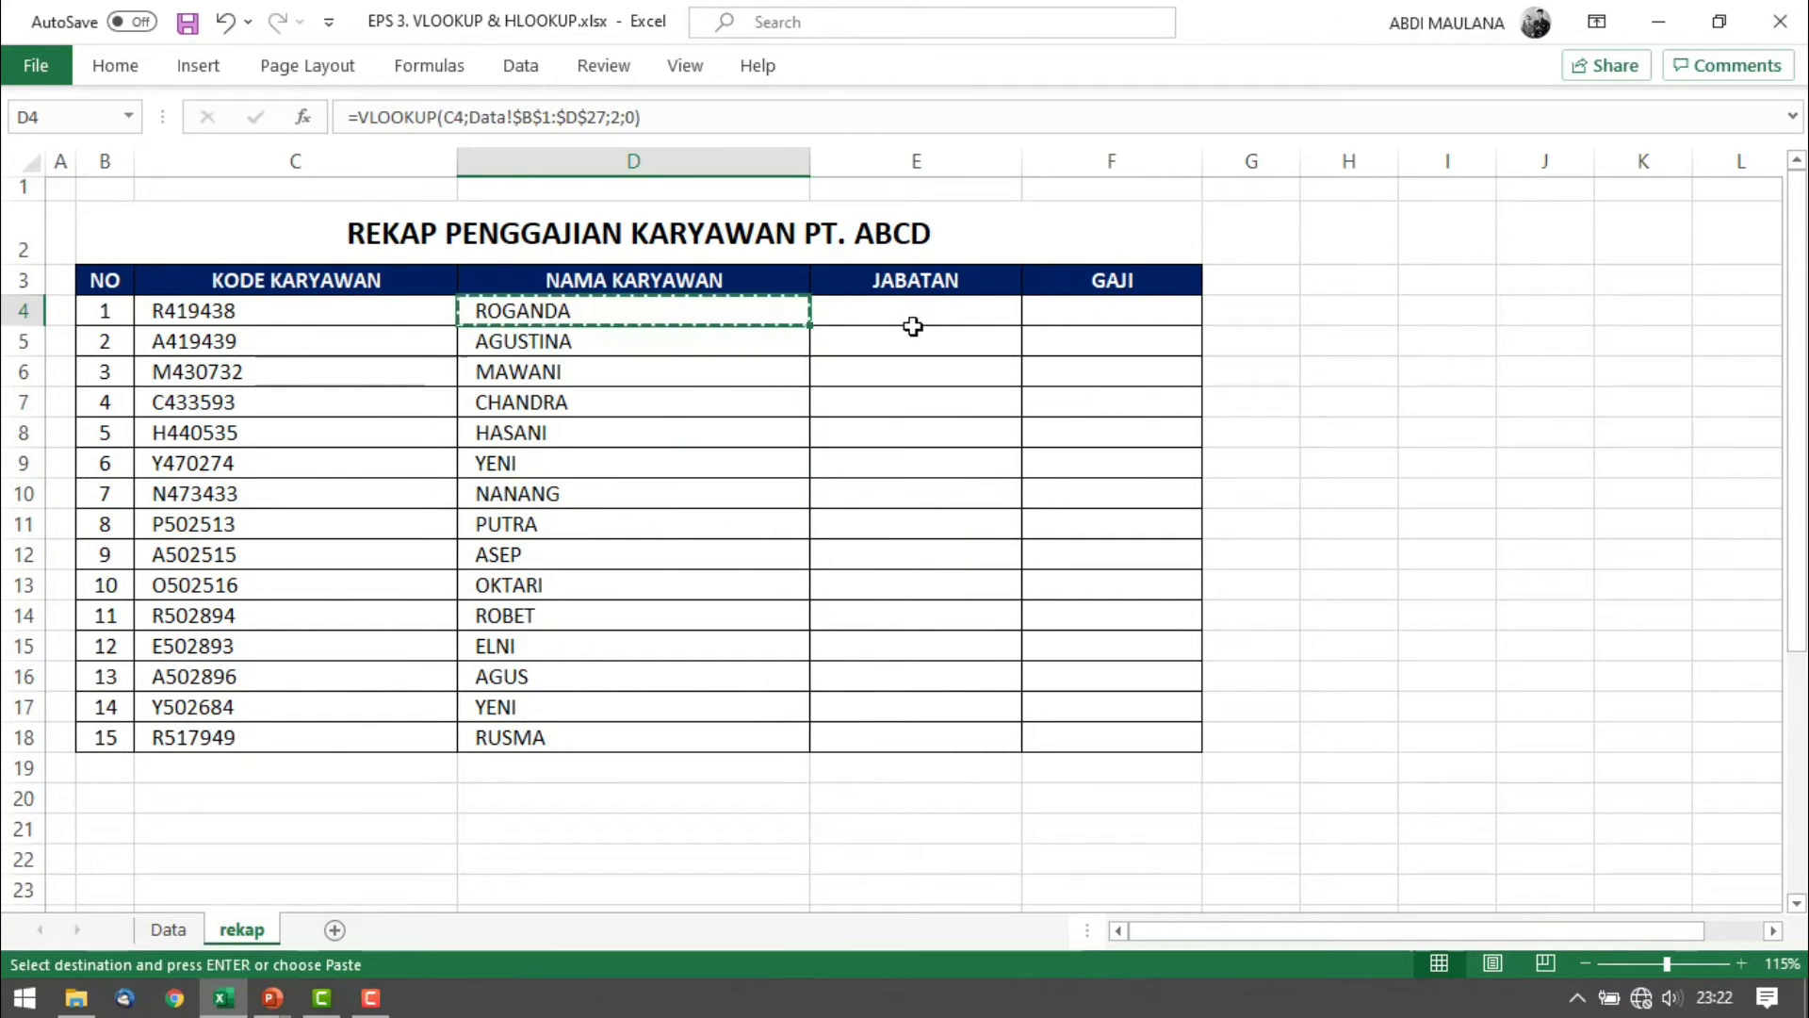
{"action": "left_click", "coordinate": [919, 311]}
{"action": "key", "text": "ctrl+v"}
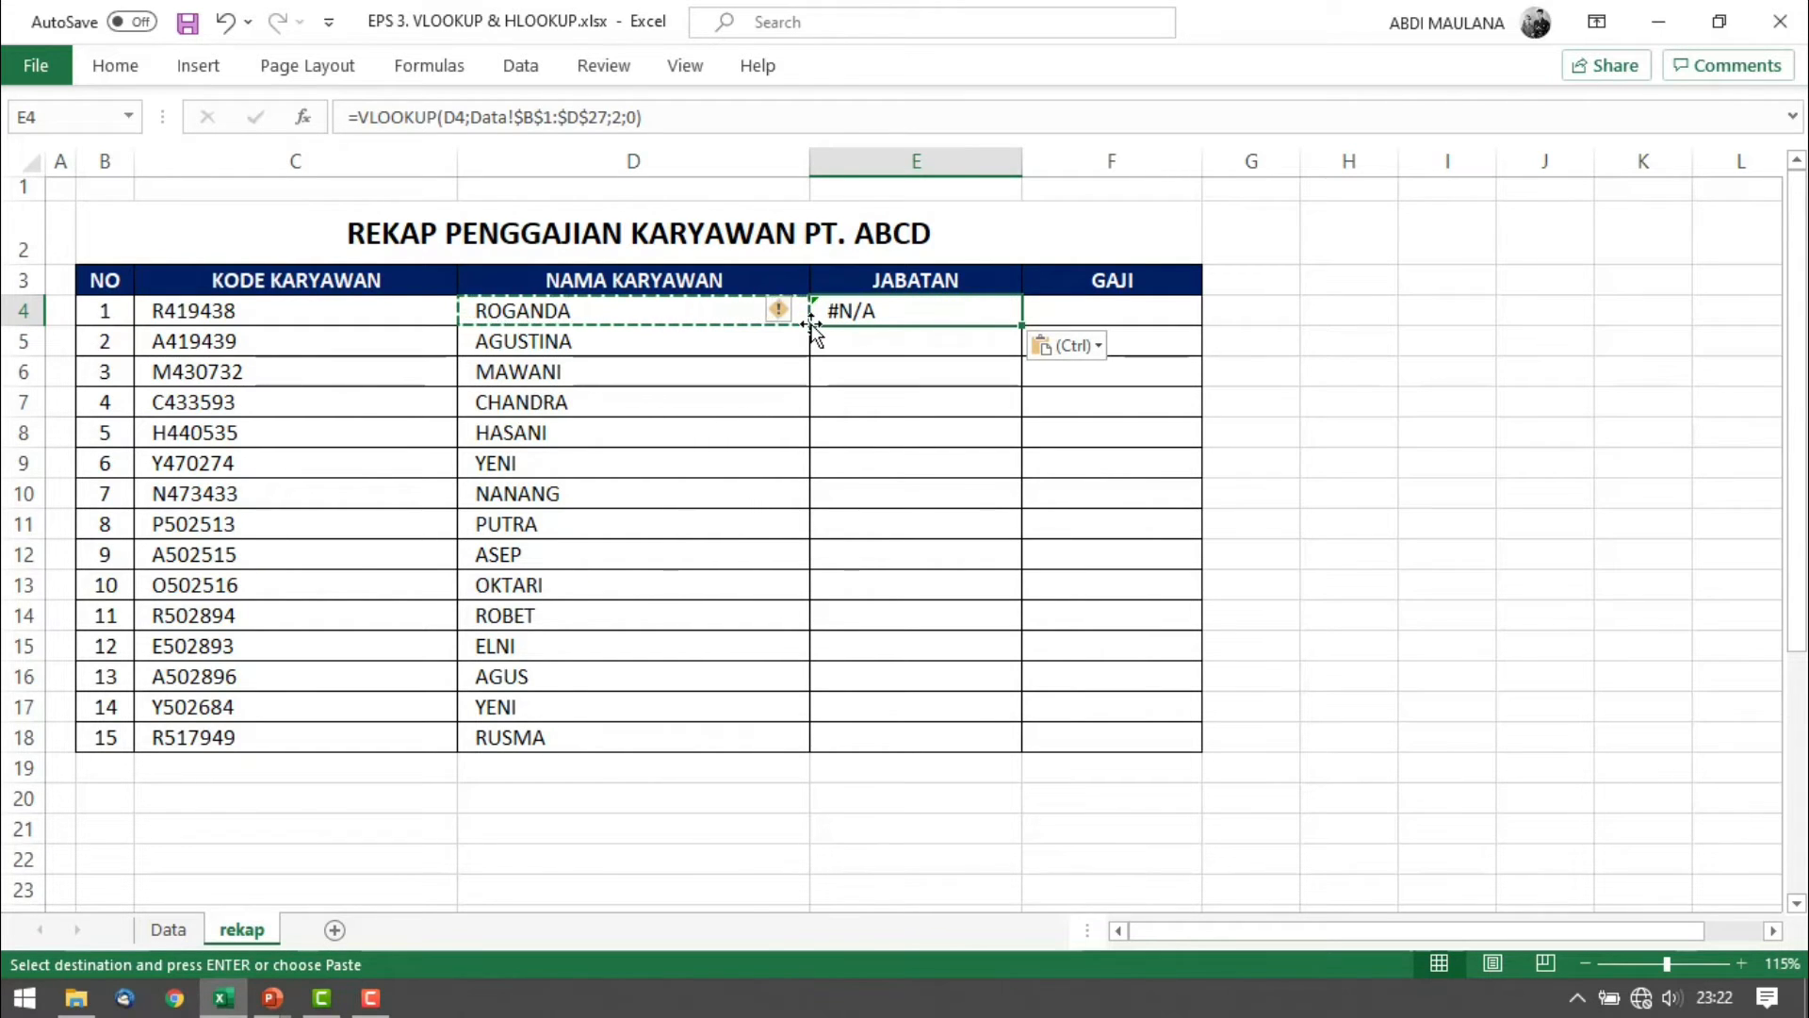
{"action": "key", "text": "Delete"}
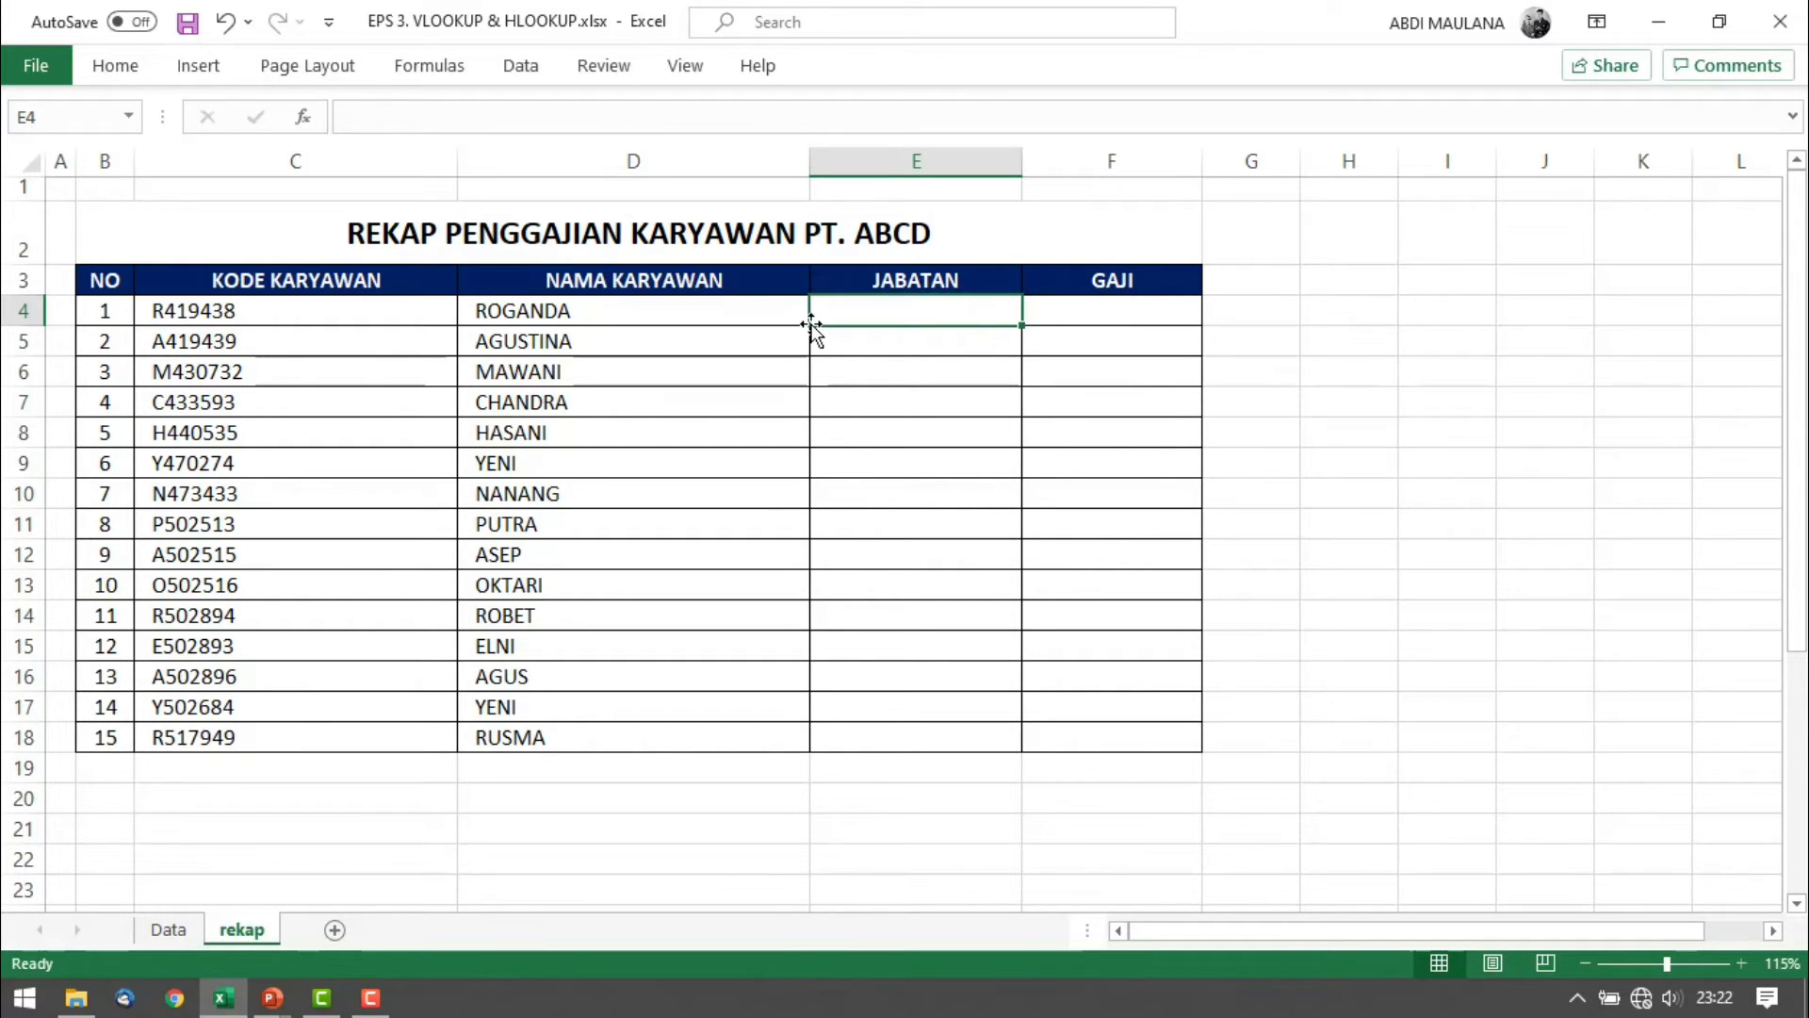
Start a VLOOKUP formula in E4 of the JABATAN column, with employee code C4 as the lookup value
{"action": "type", "text": "="}
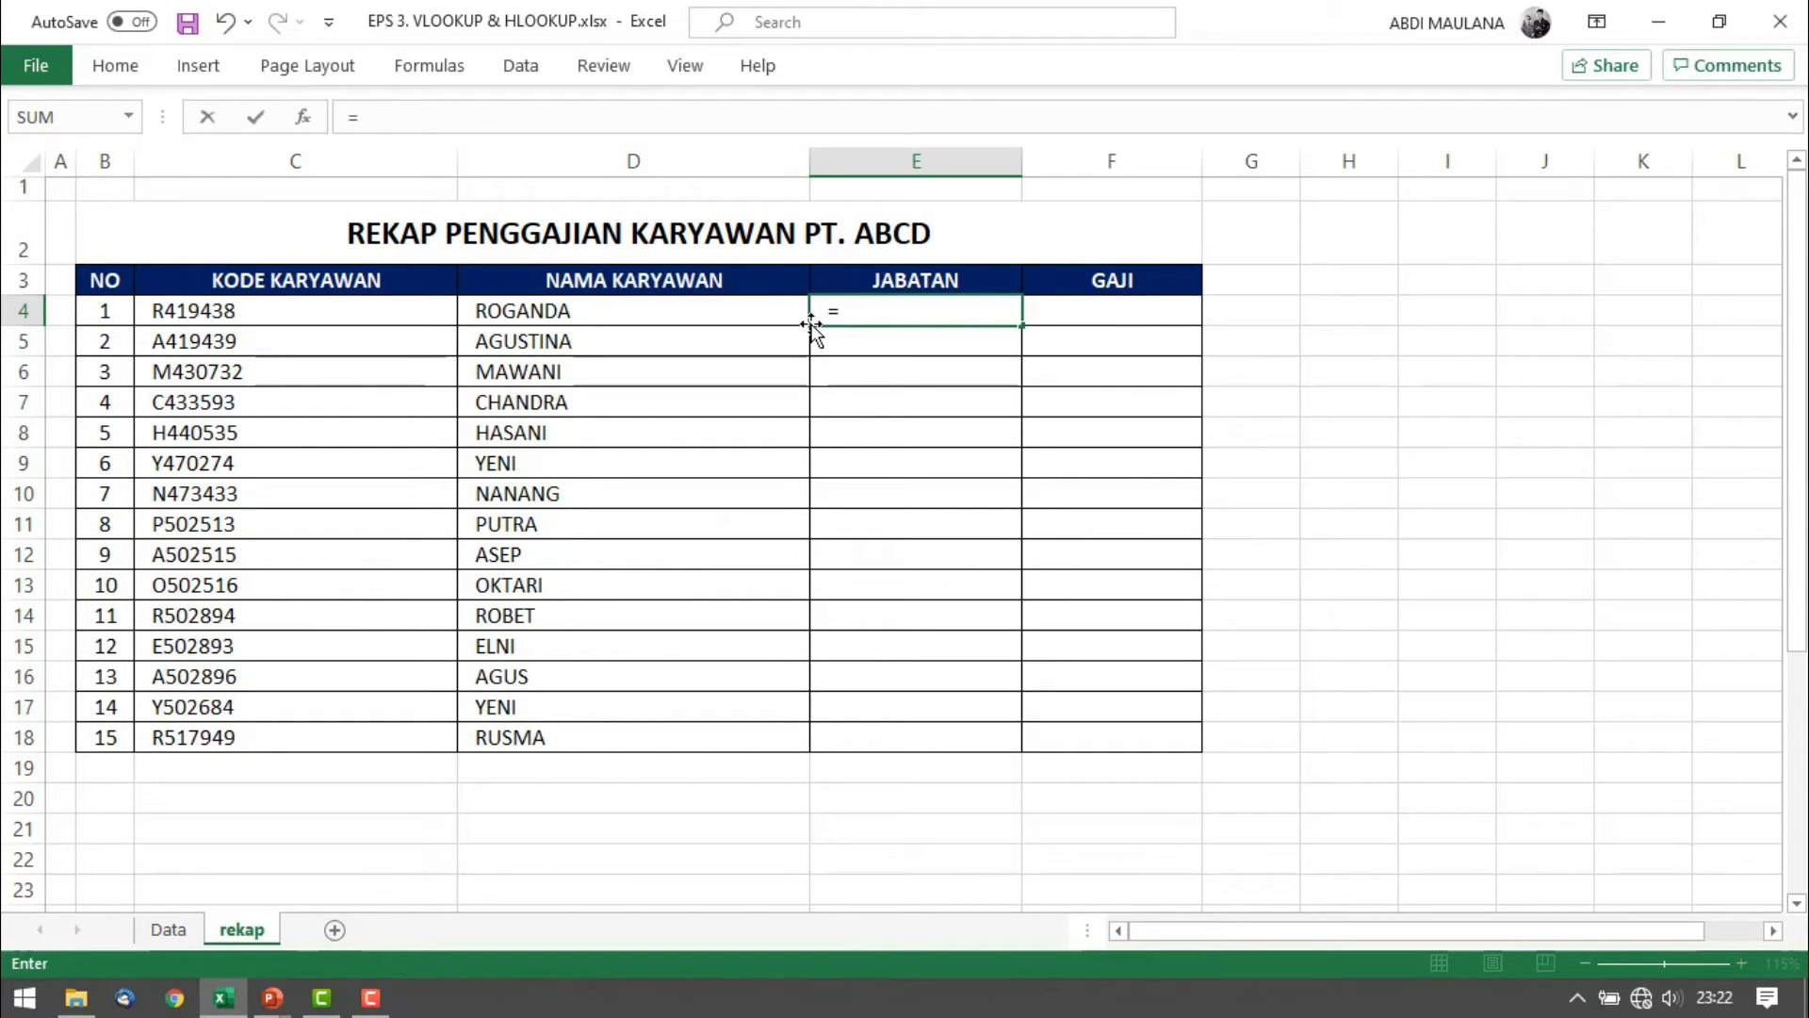
{"action": "type", "text": "VLOOKUP"}
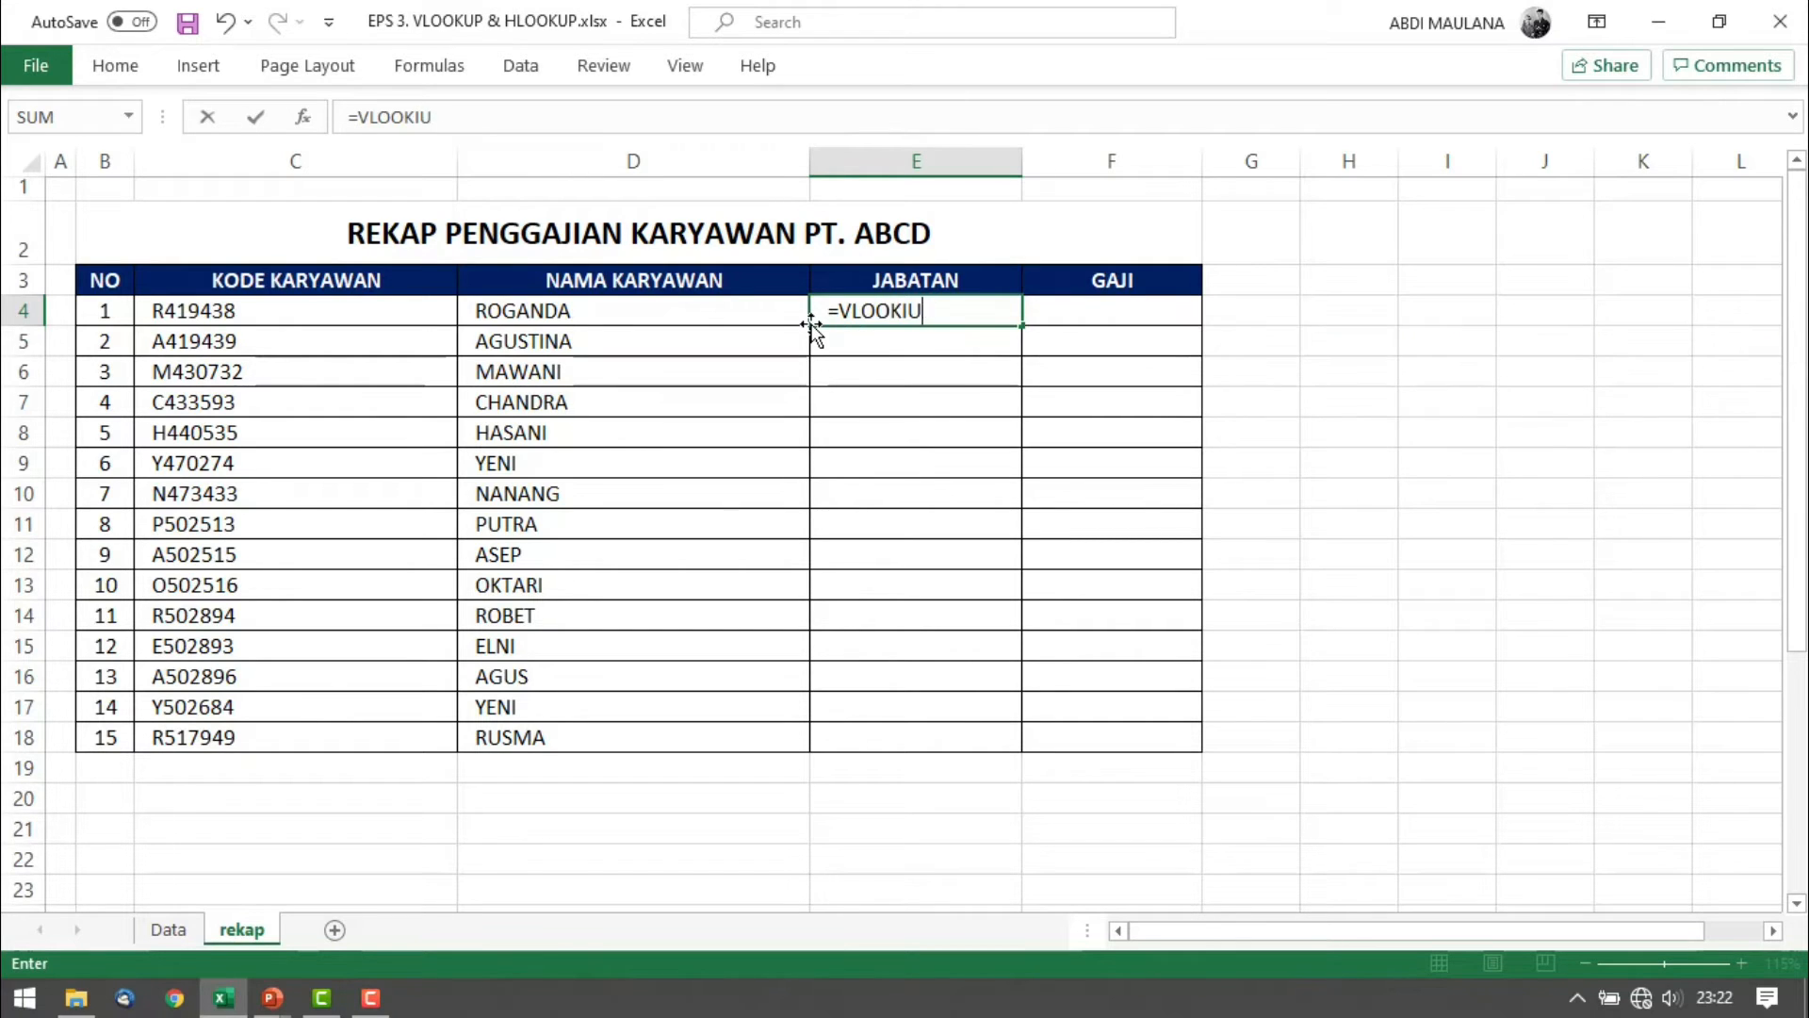
{"action": "key", "text": "BackSpace"}
{"action": "key", "text": "BackSpace"}
{"action": "type", "text": "UO"}
{"action": "key", "text": "BackSpace"}
{"action": "type", "text": "P("}
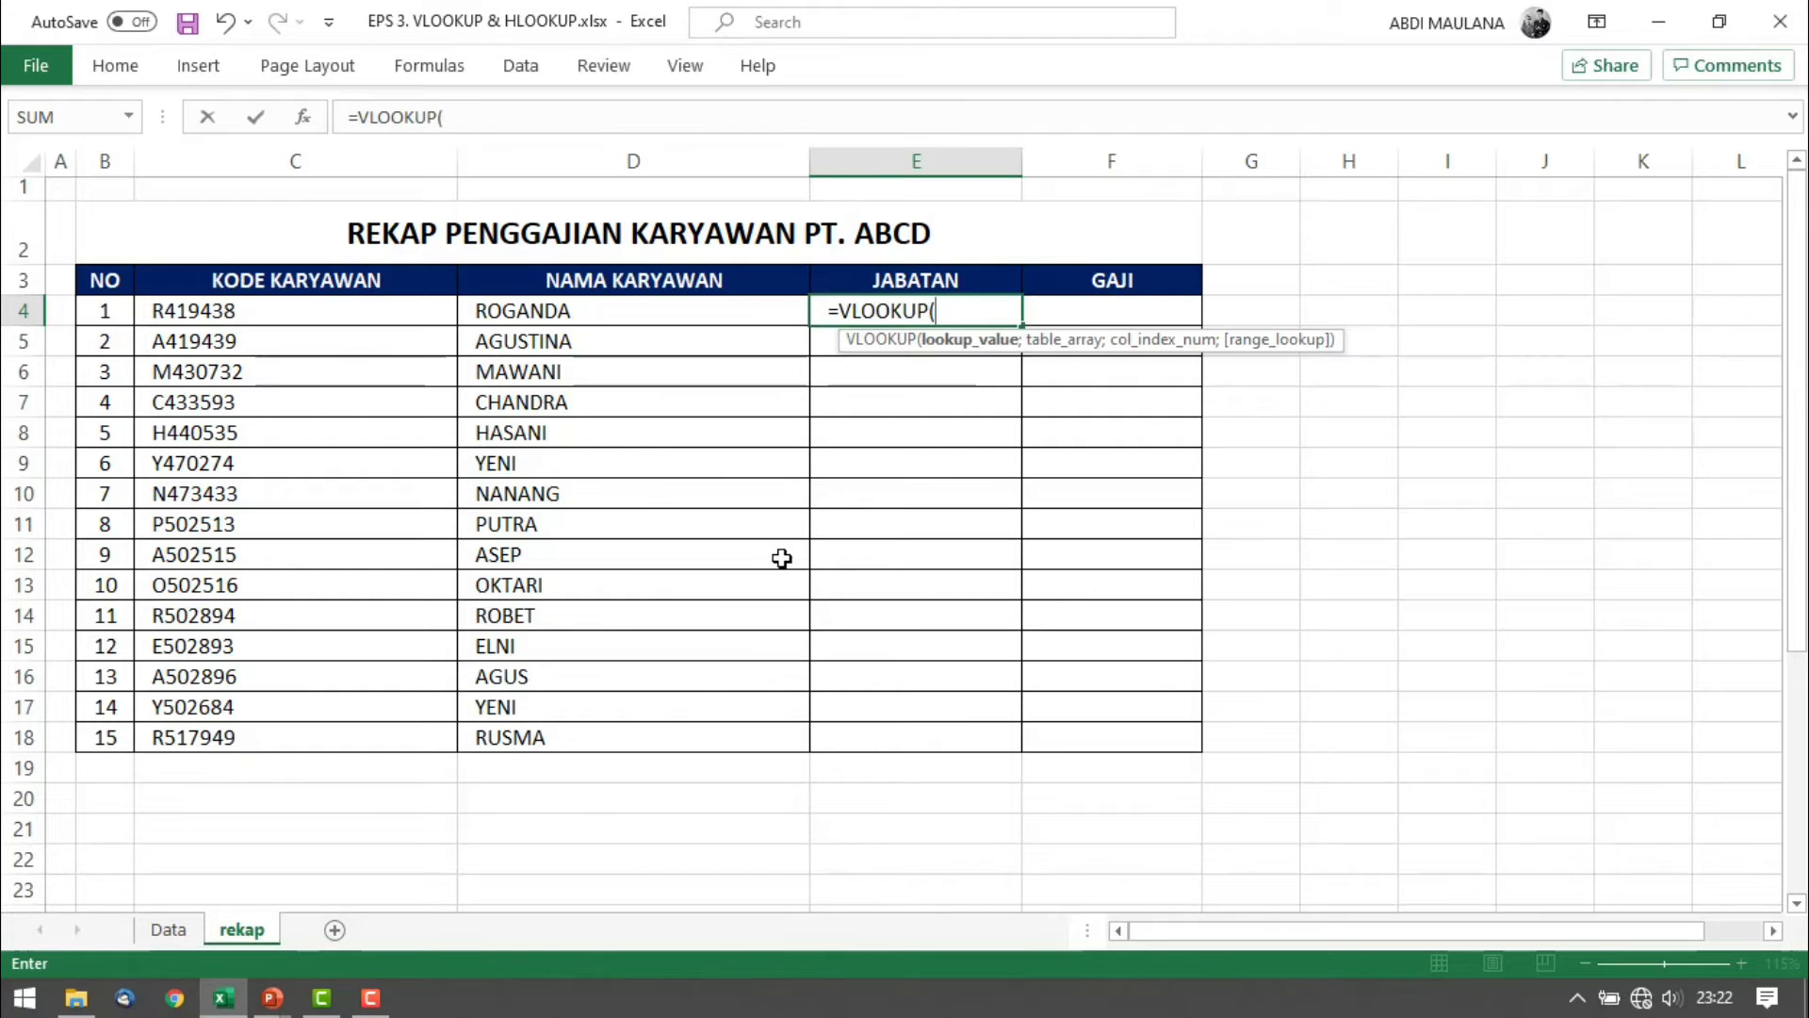
{"action": "left_click", "coordinate": [398, 321]}
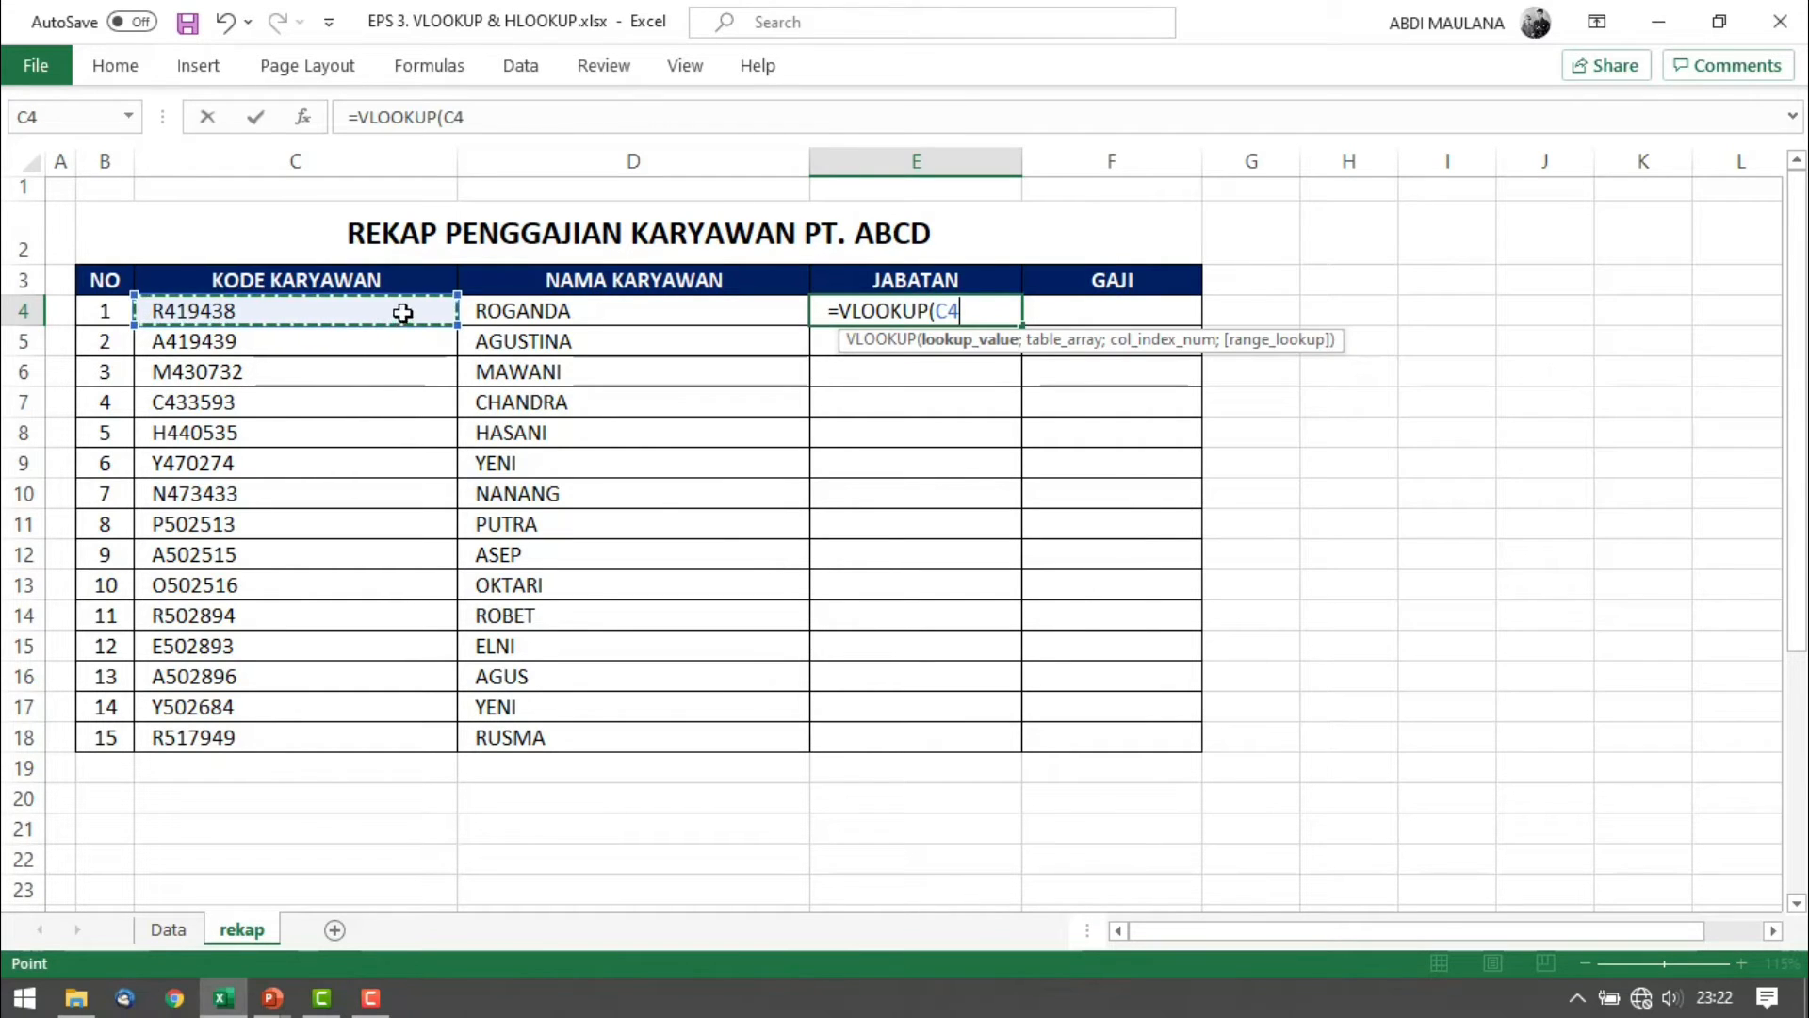
{"action": "type", "text": ";"}
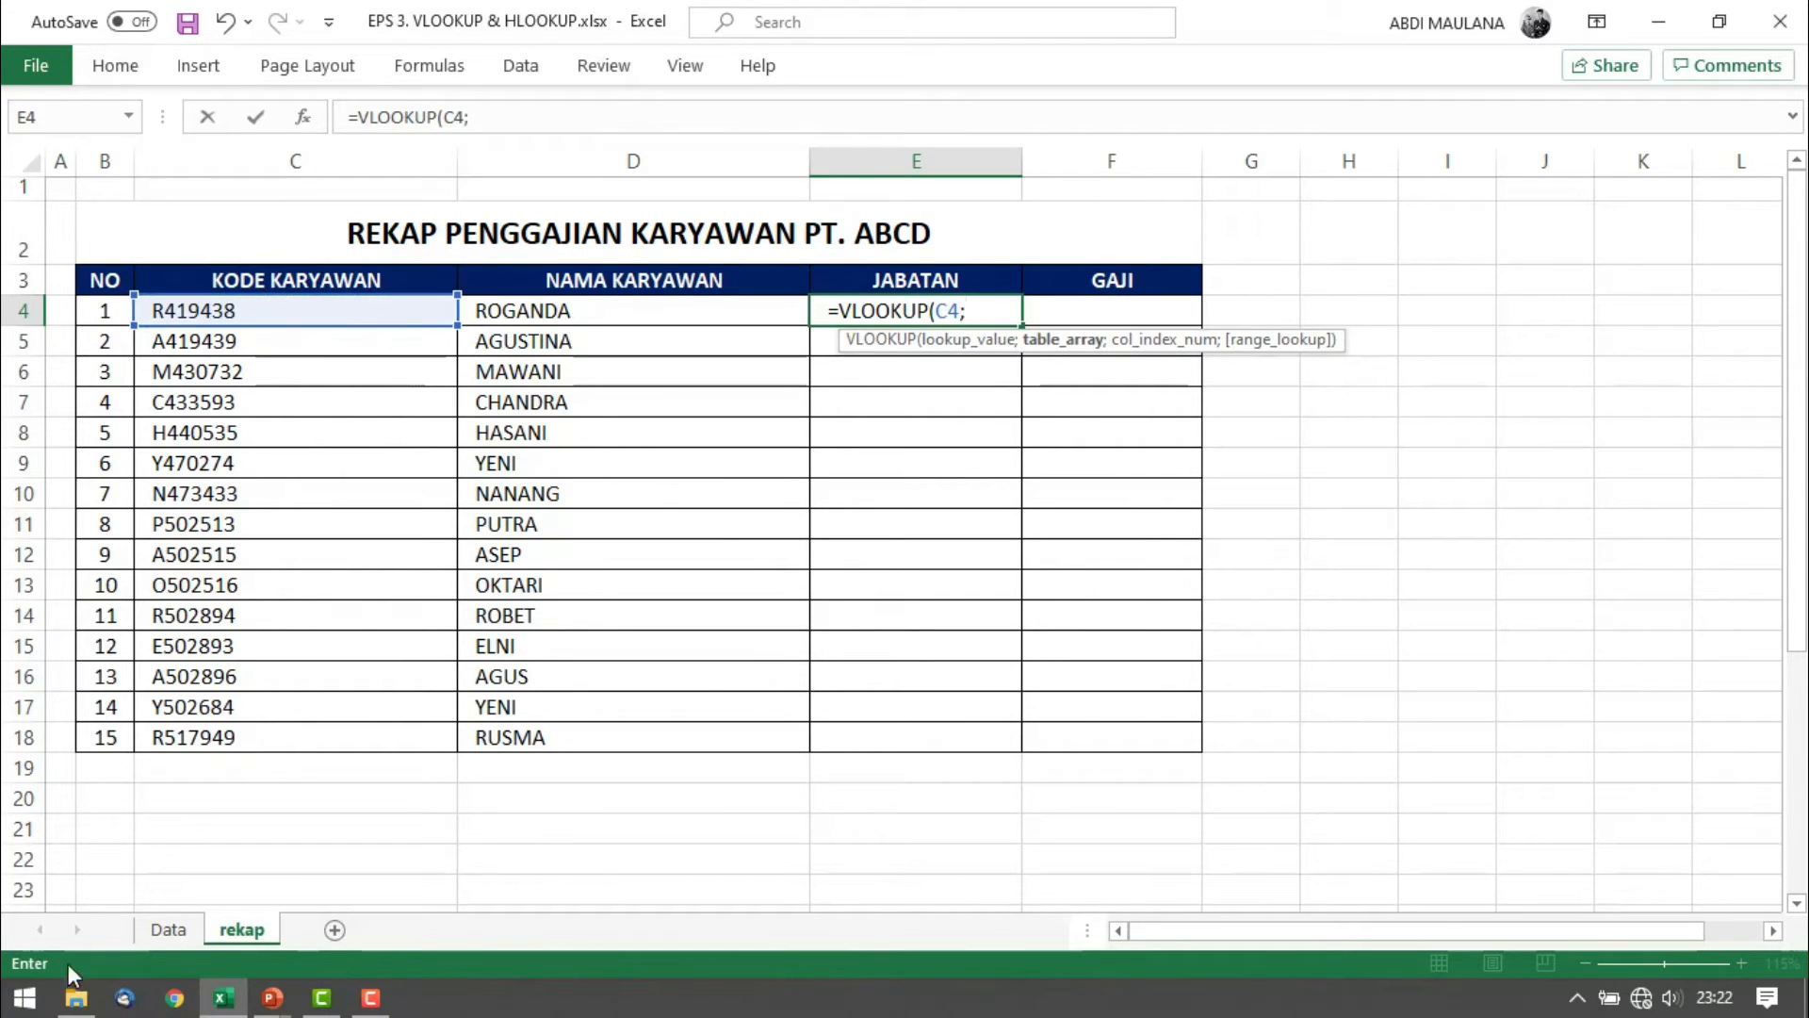
Set the formula's table array to B1:D27 on the Data sheet, locked as the absolute reference $B$1:$D$27
{"action": "left_click", "coordinate": [168, 929]}
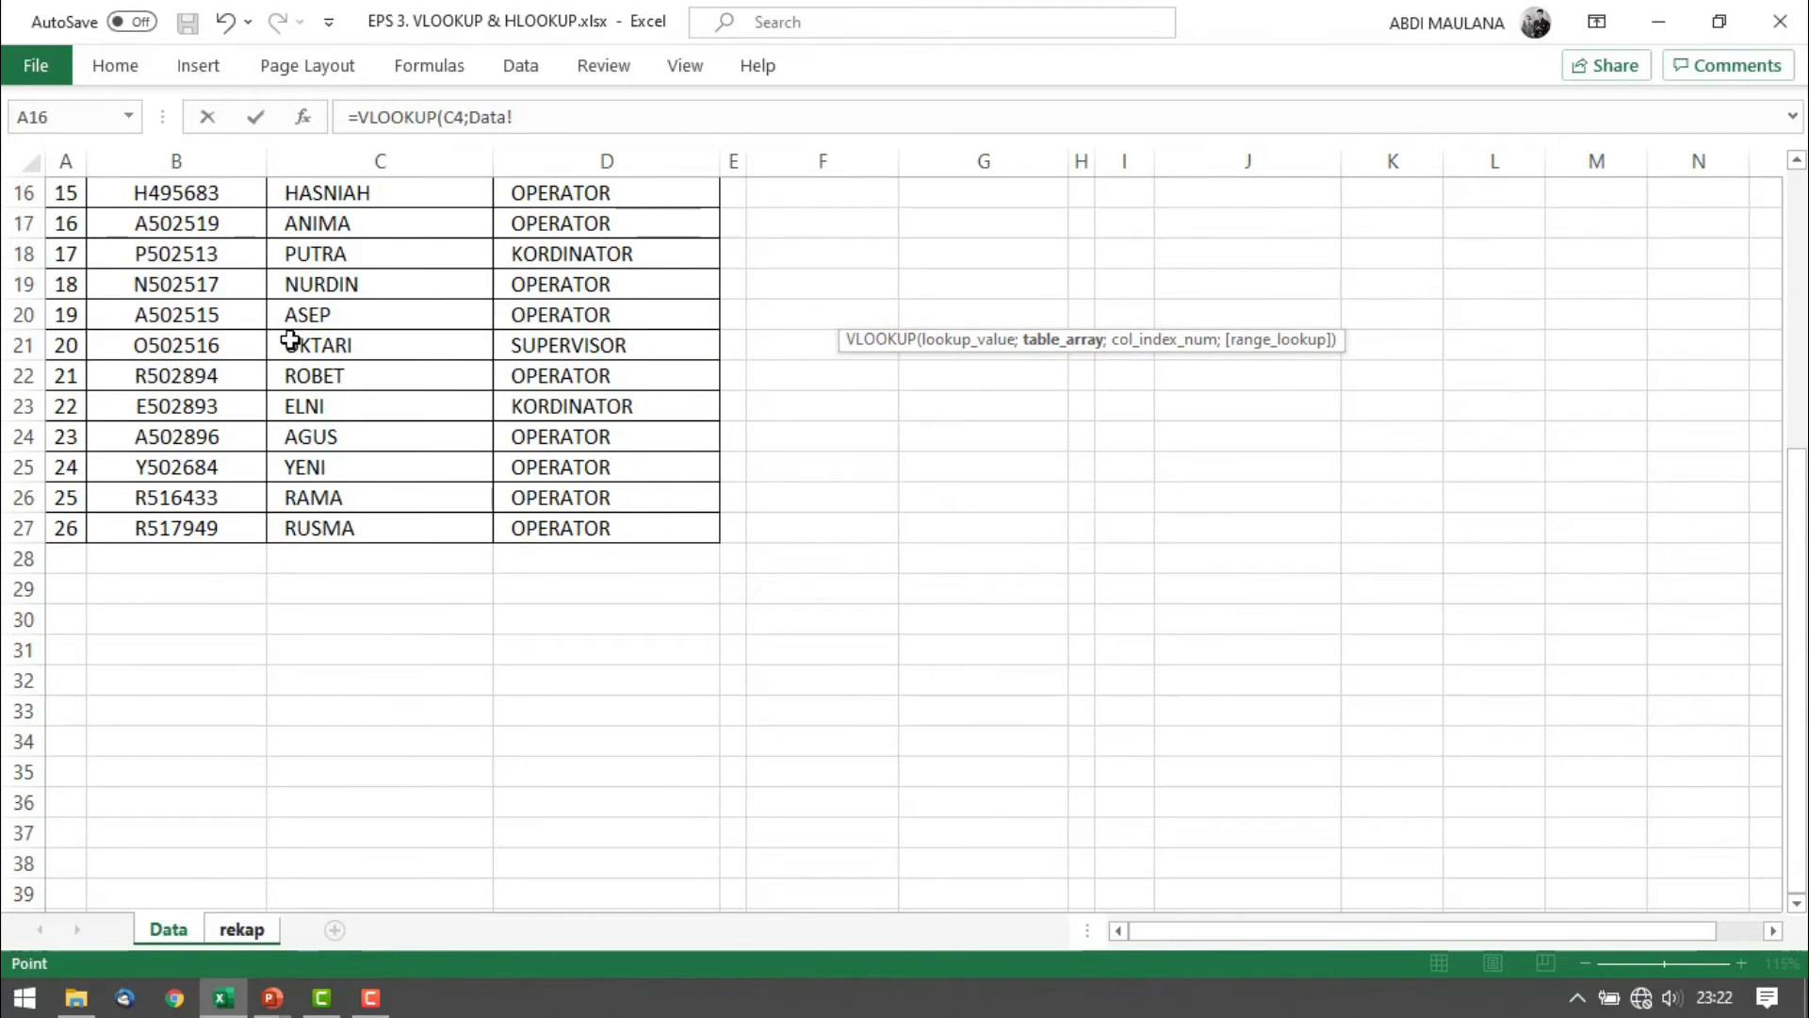
{"action": "scroll", "coordinate": [197, 269], "scroll_direction": "up", "scroll_amount": 5}
{"action": "left_click_drag", "start_coordinate": [179, 195], "coordinate": [577, 856]}
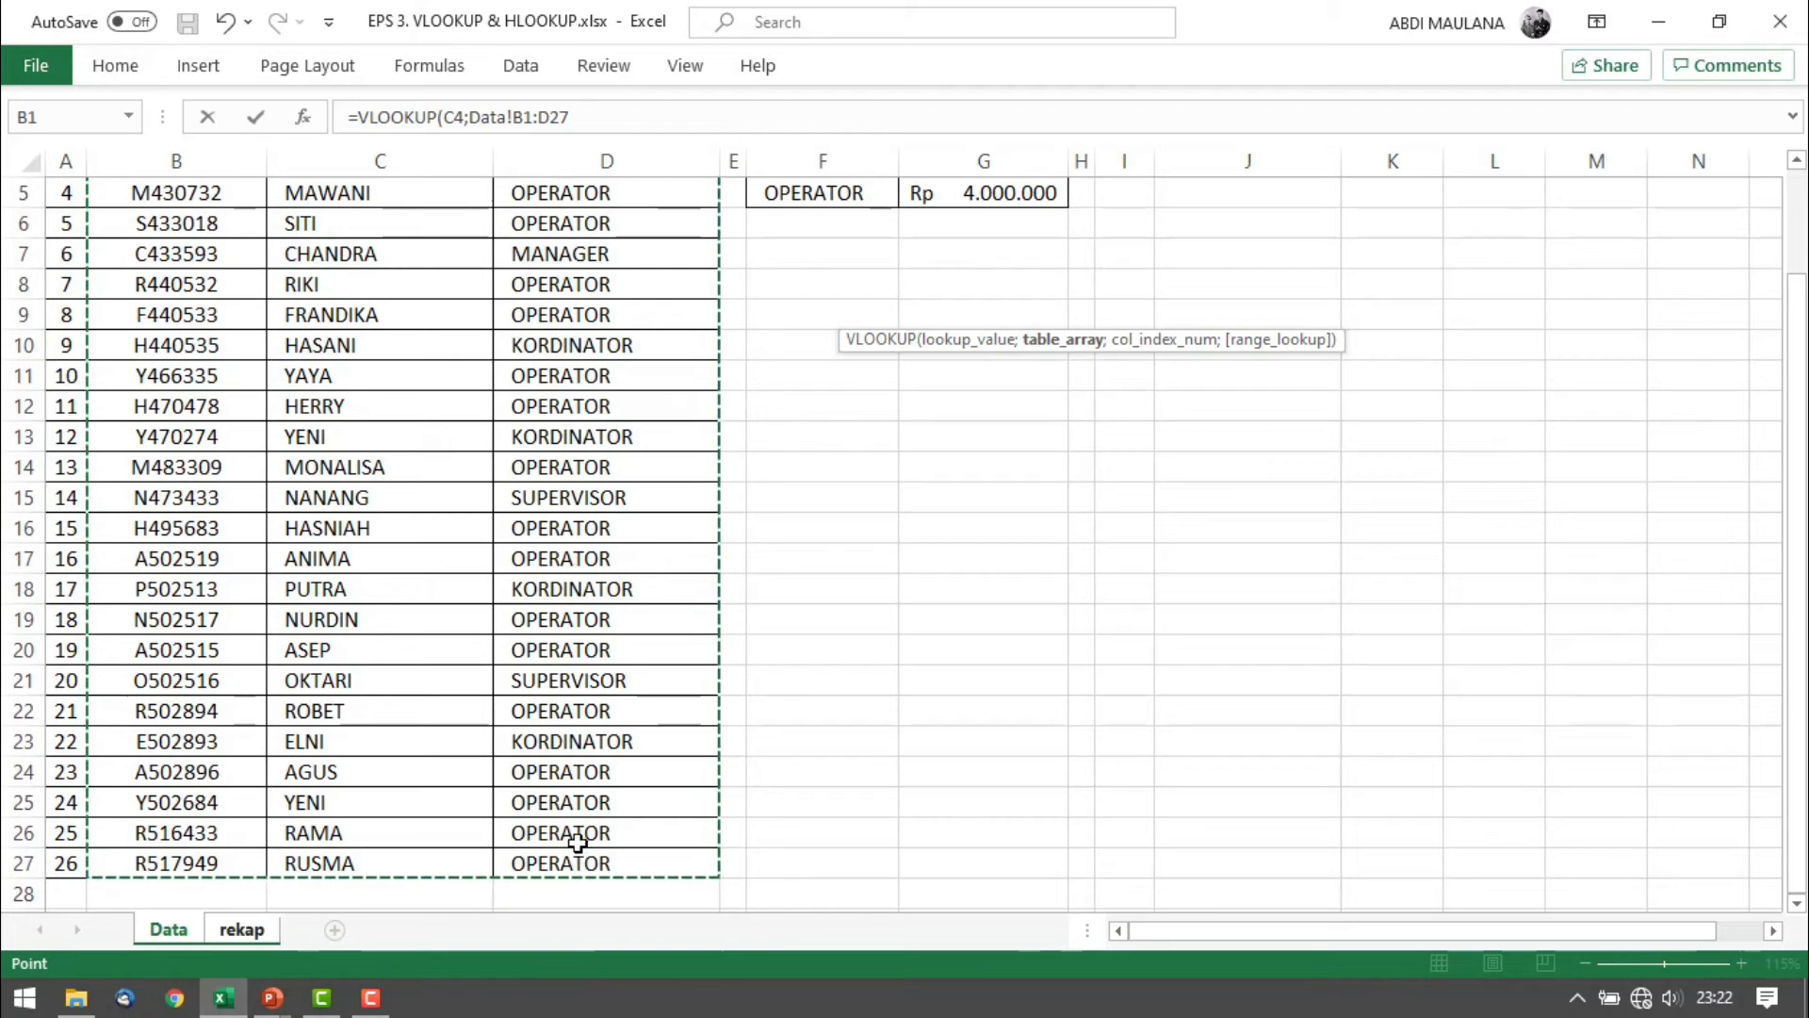
{"action": "scroll", "coordinate": [541, 739], "scroll_direction": "up", "scroll_amount": 2}
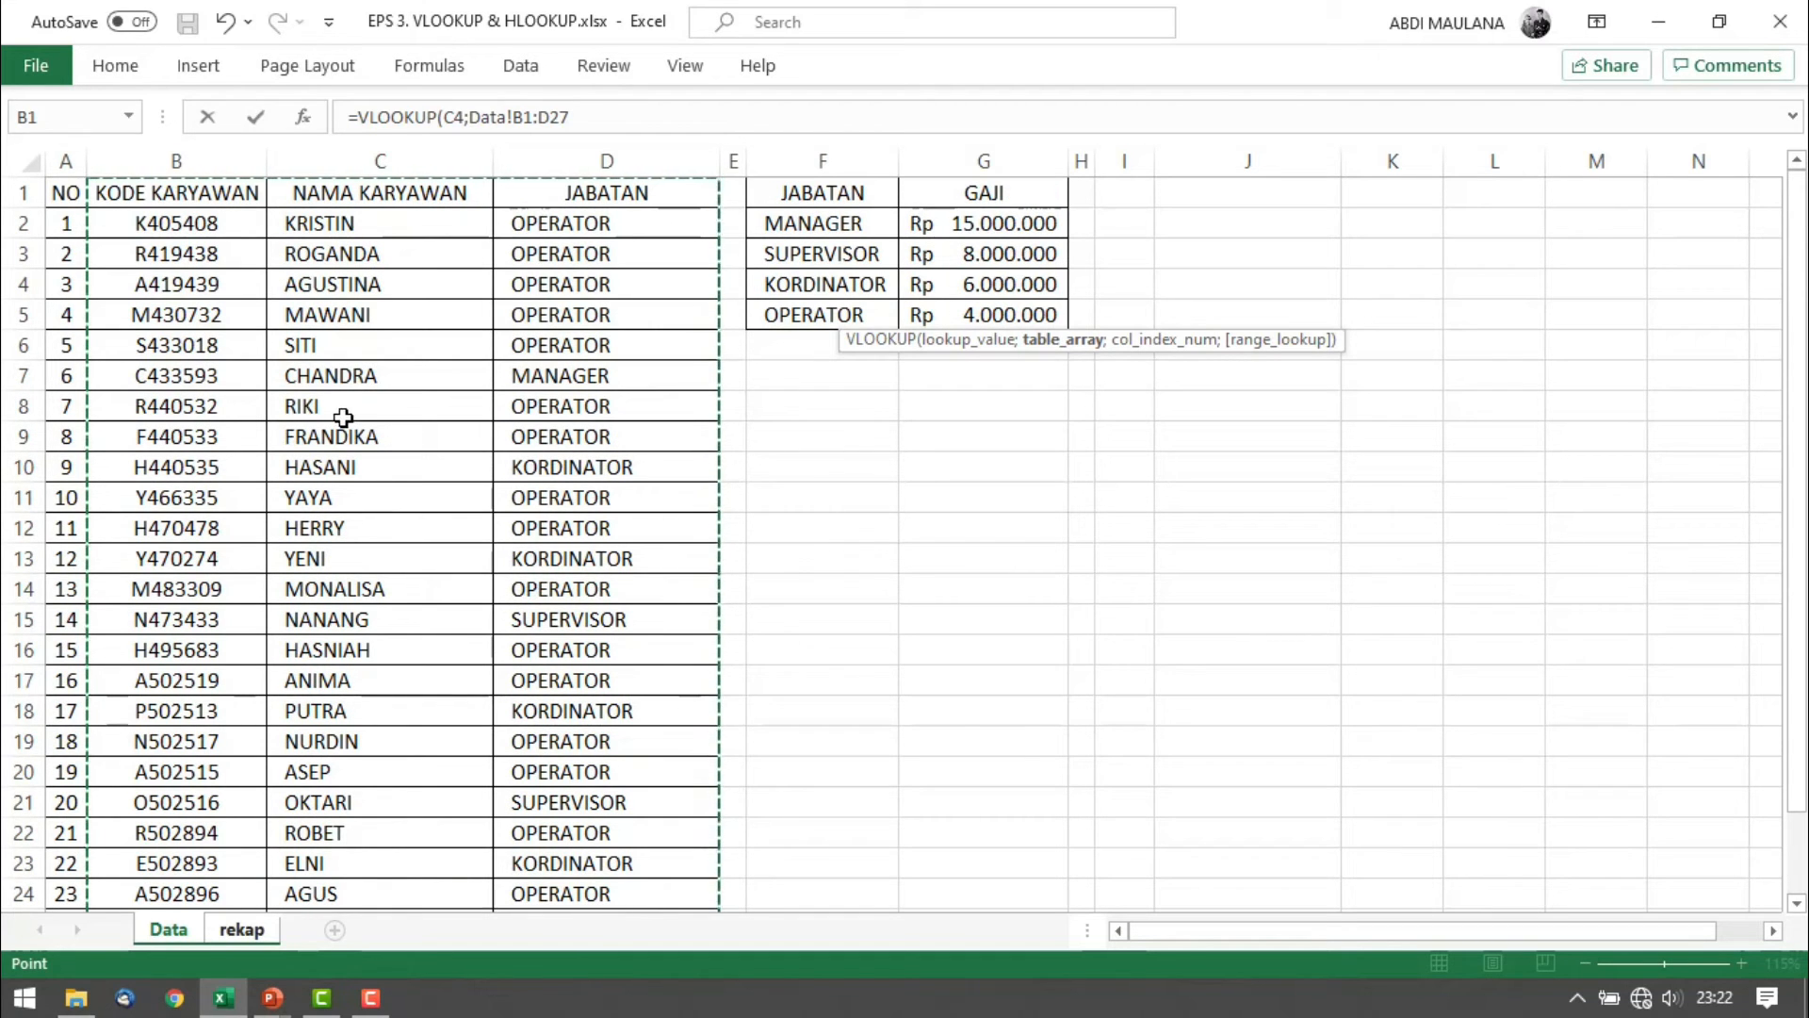
{"action": "scroll", "coordinate": [607, 675], "scroll_direction": "down", "scroll_amount": 1}
{"action": "scroll", "coordinate": [607, 675], "scroll_direction": "down", "scroll_amount": 2}
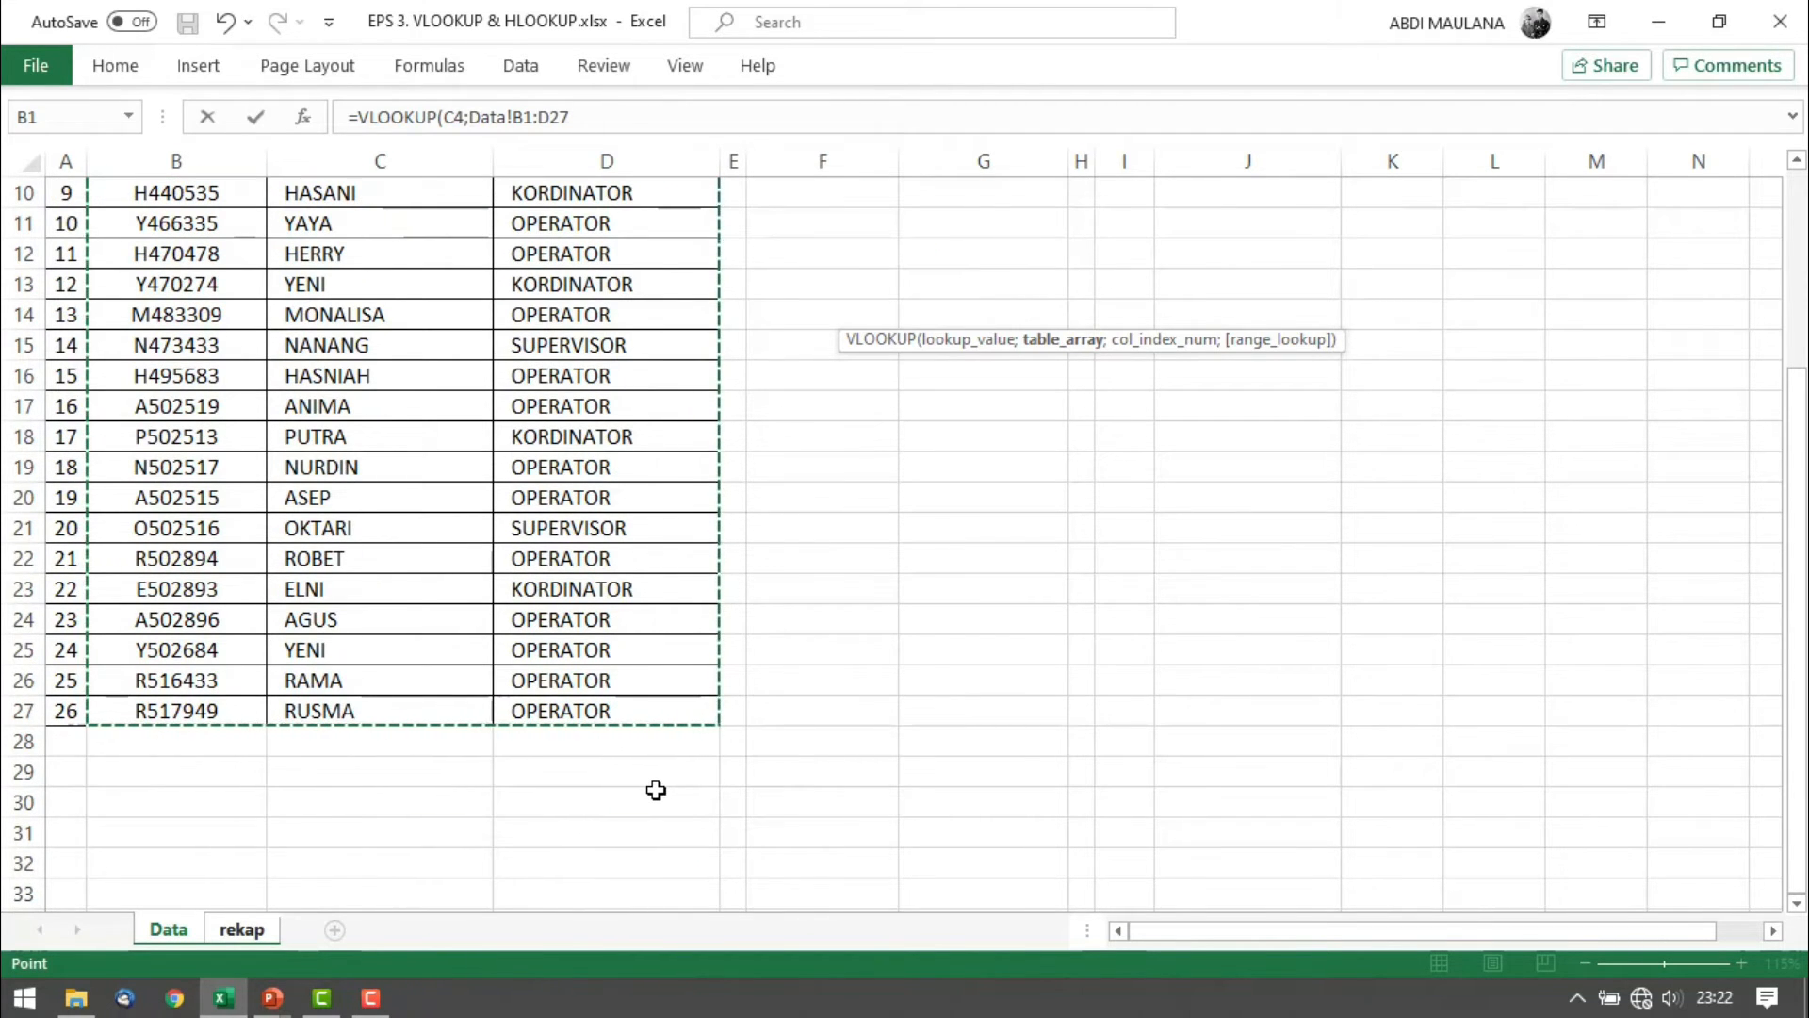
{"action": "scroll", "coordinate": [655, 790], "scroll_direction": "up", "scroll_amount": 3}
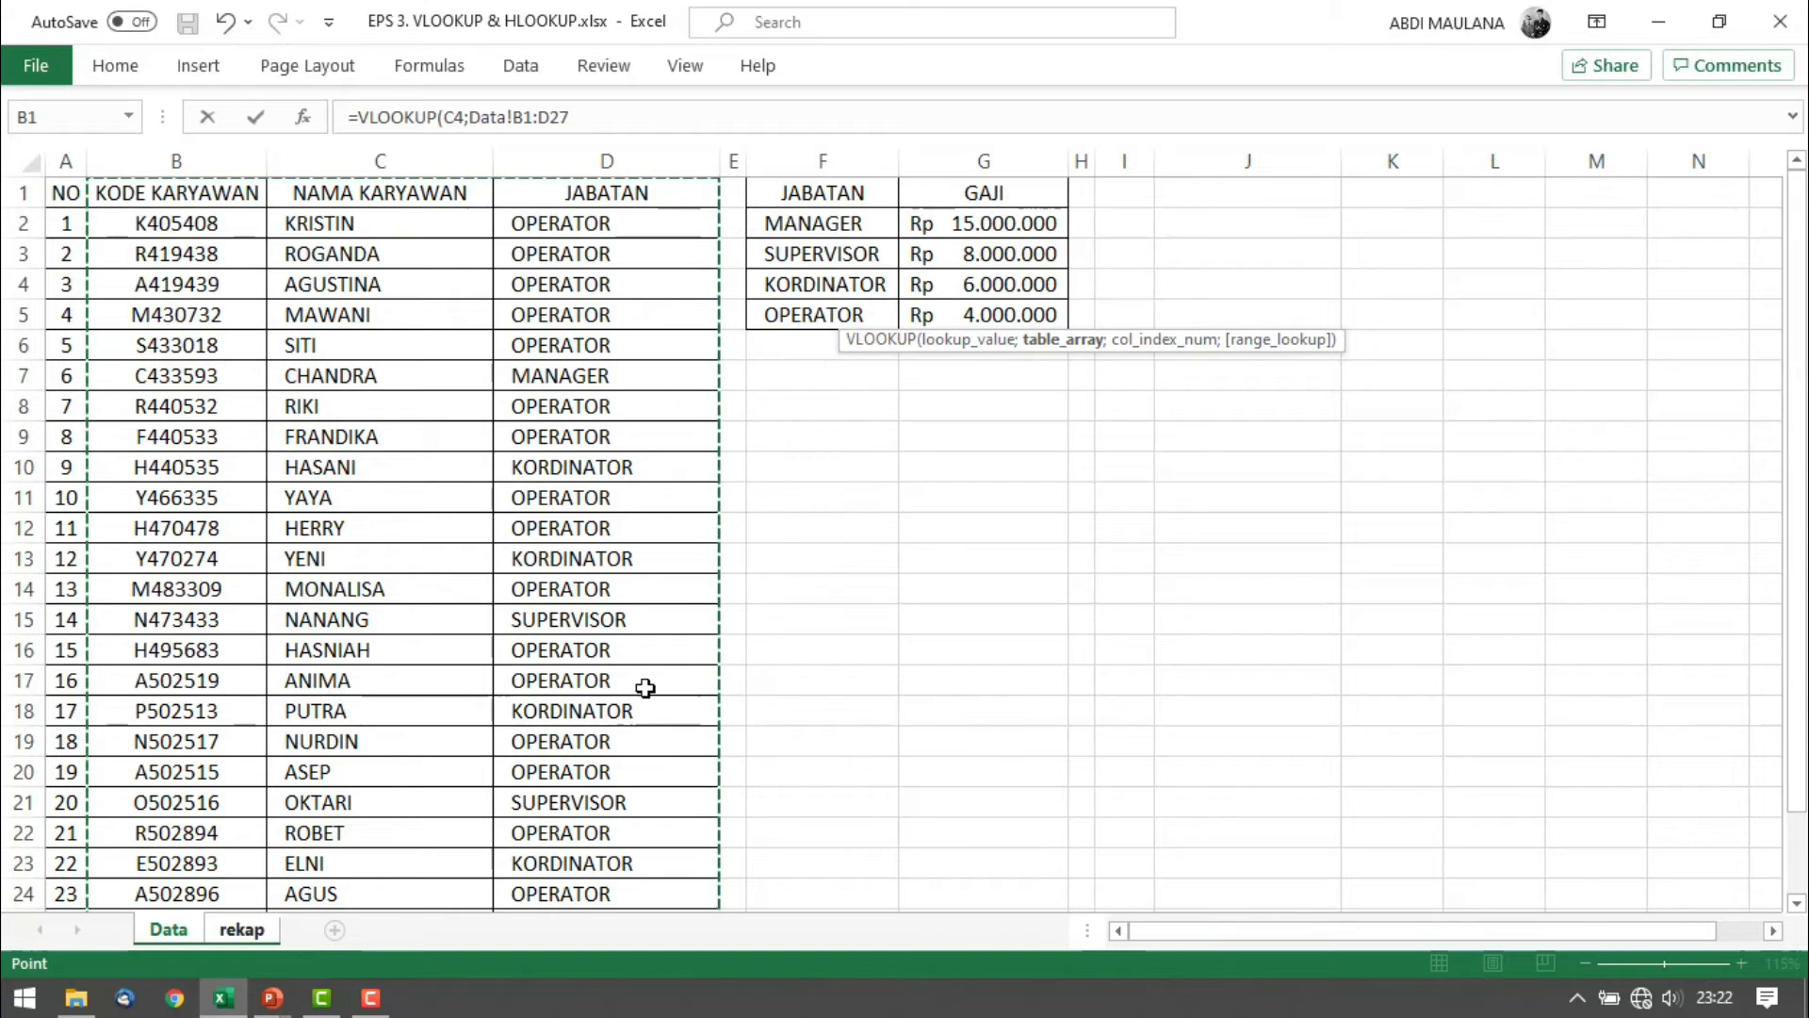
{"action": "key", "text": "F4"}
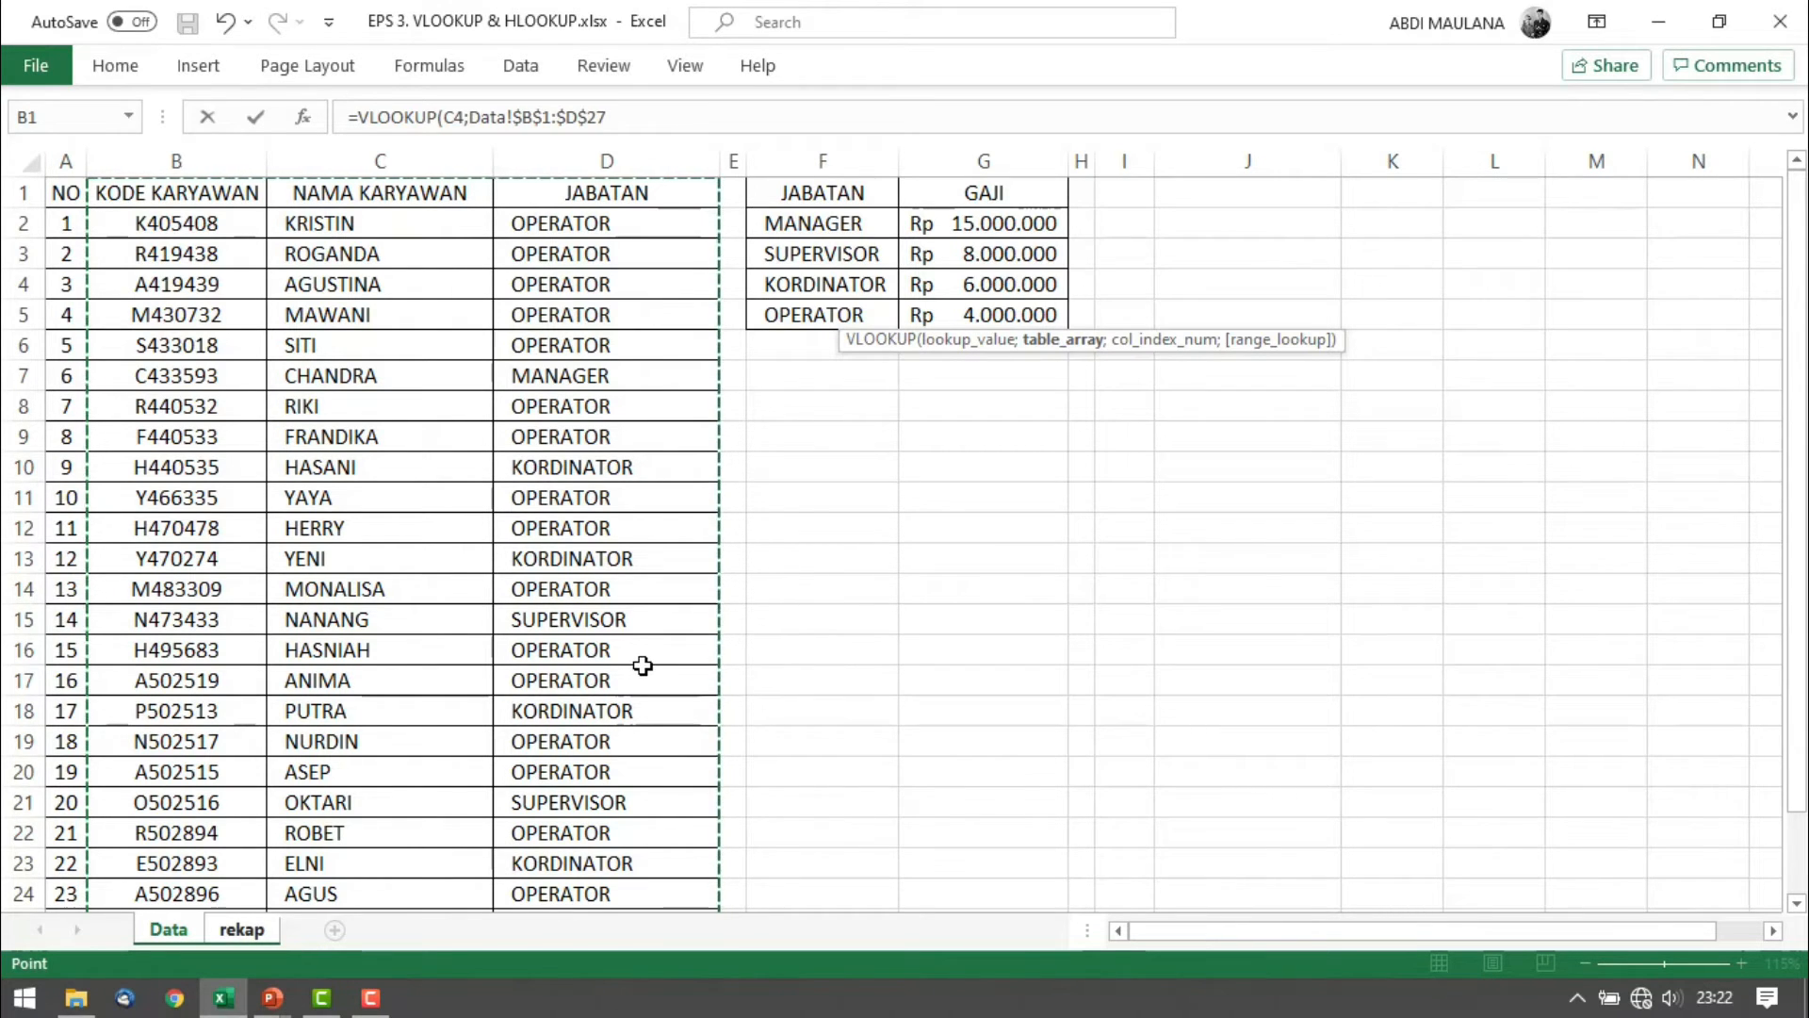
Complete the E4 formula with column index 3 and exact match 0, and confirm it
{"action": "type", "text": ";"}
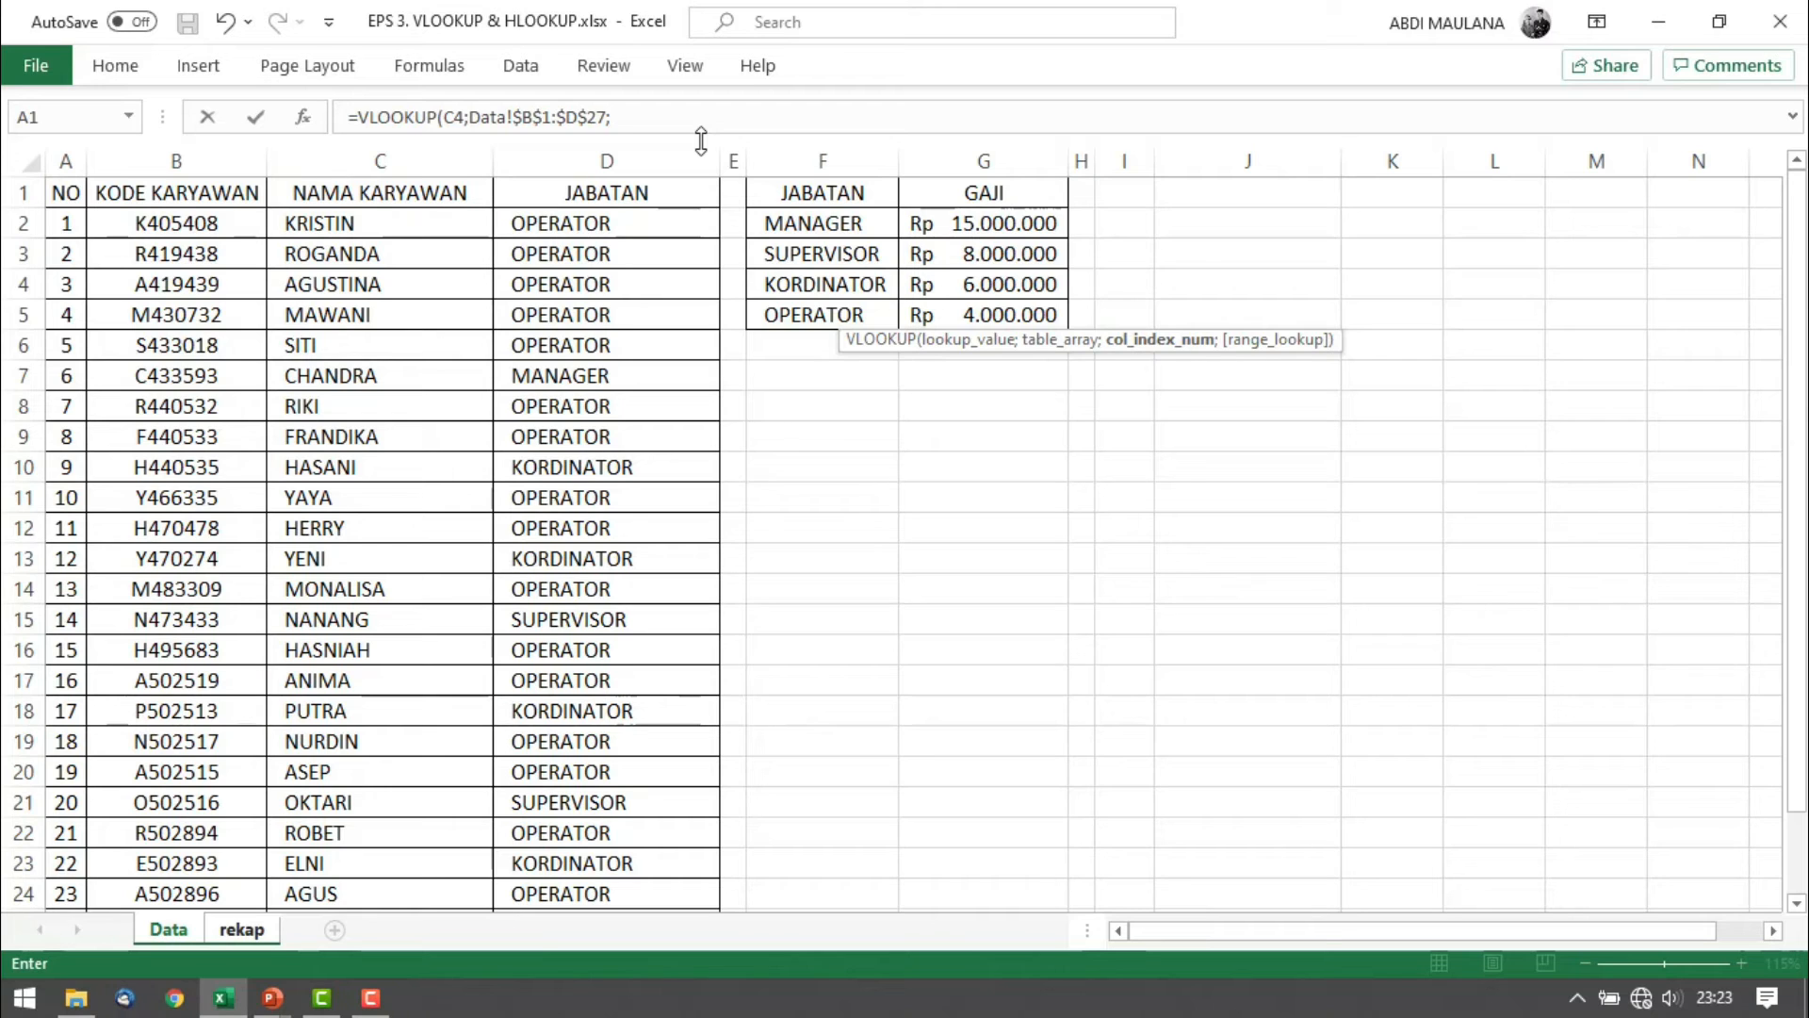
{"action": "type", "text": "3;"}
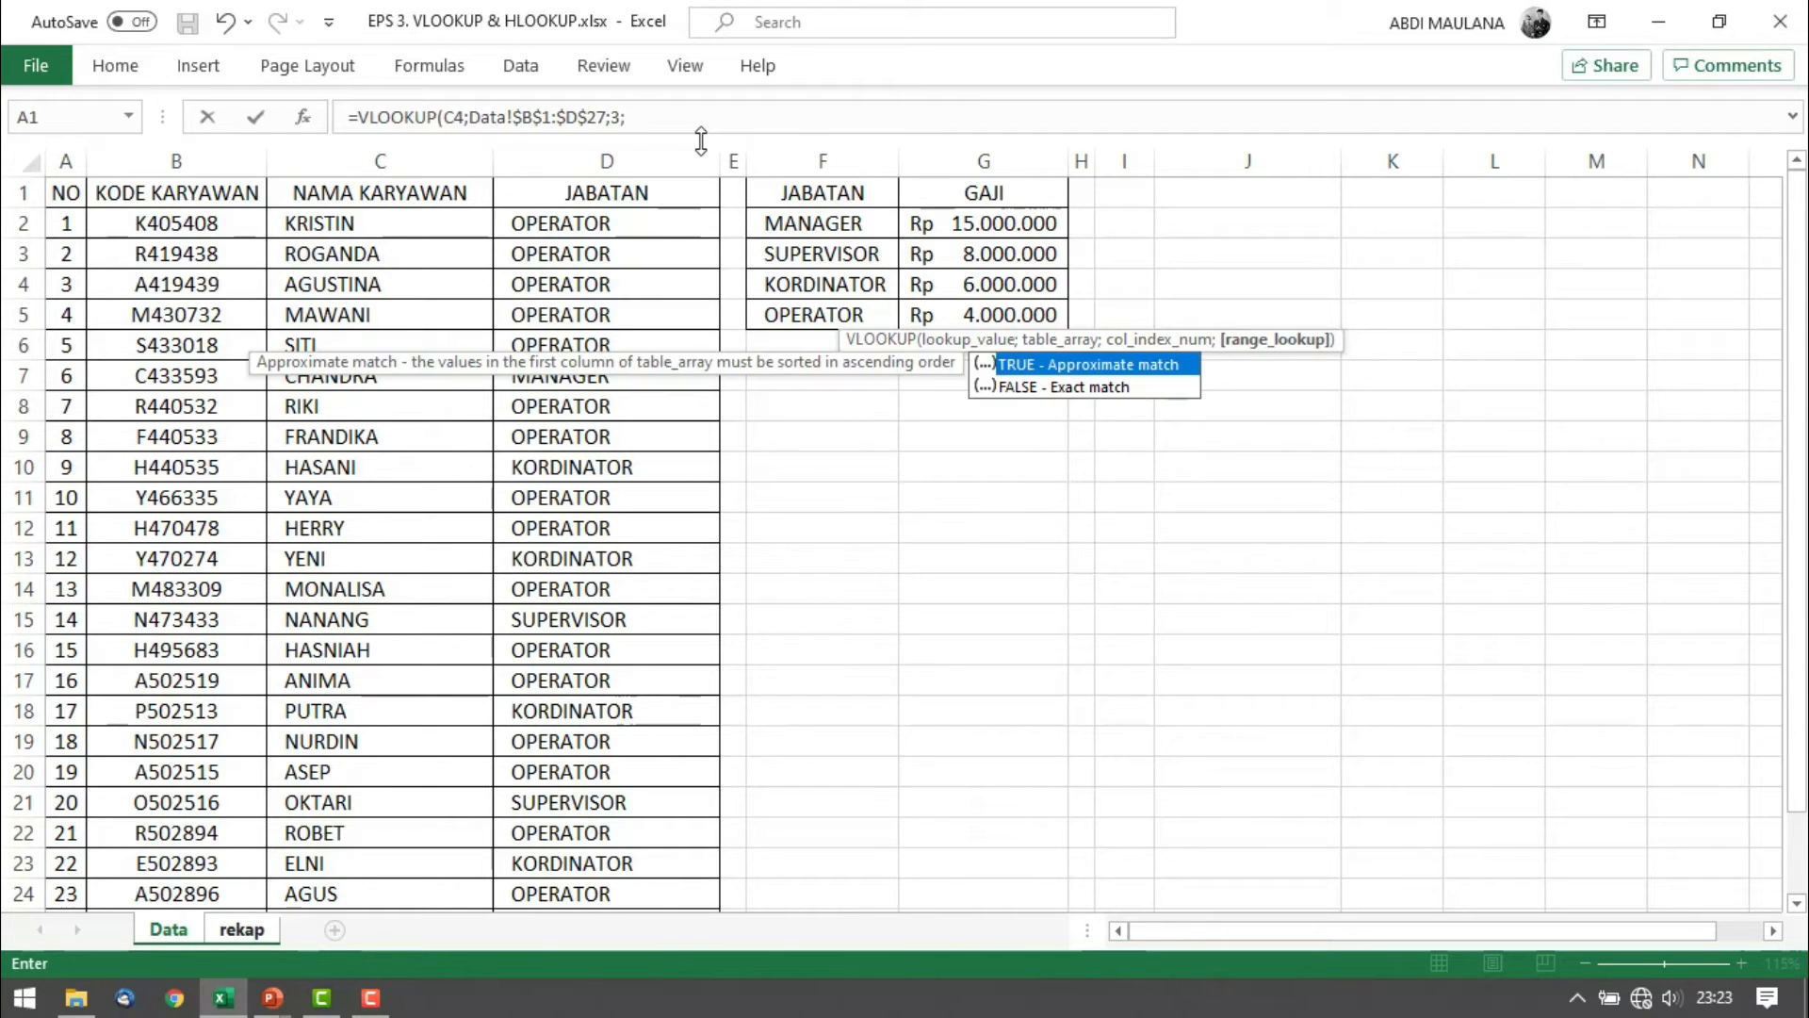
{"action": "type", "text": "0)"}
{"action": "key", "text": "Return"}
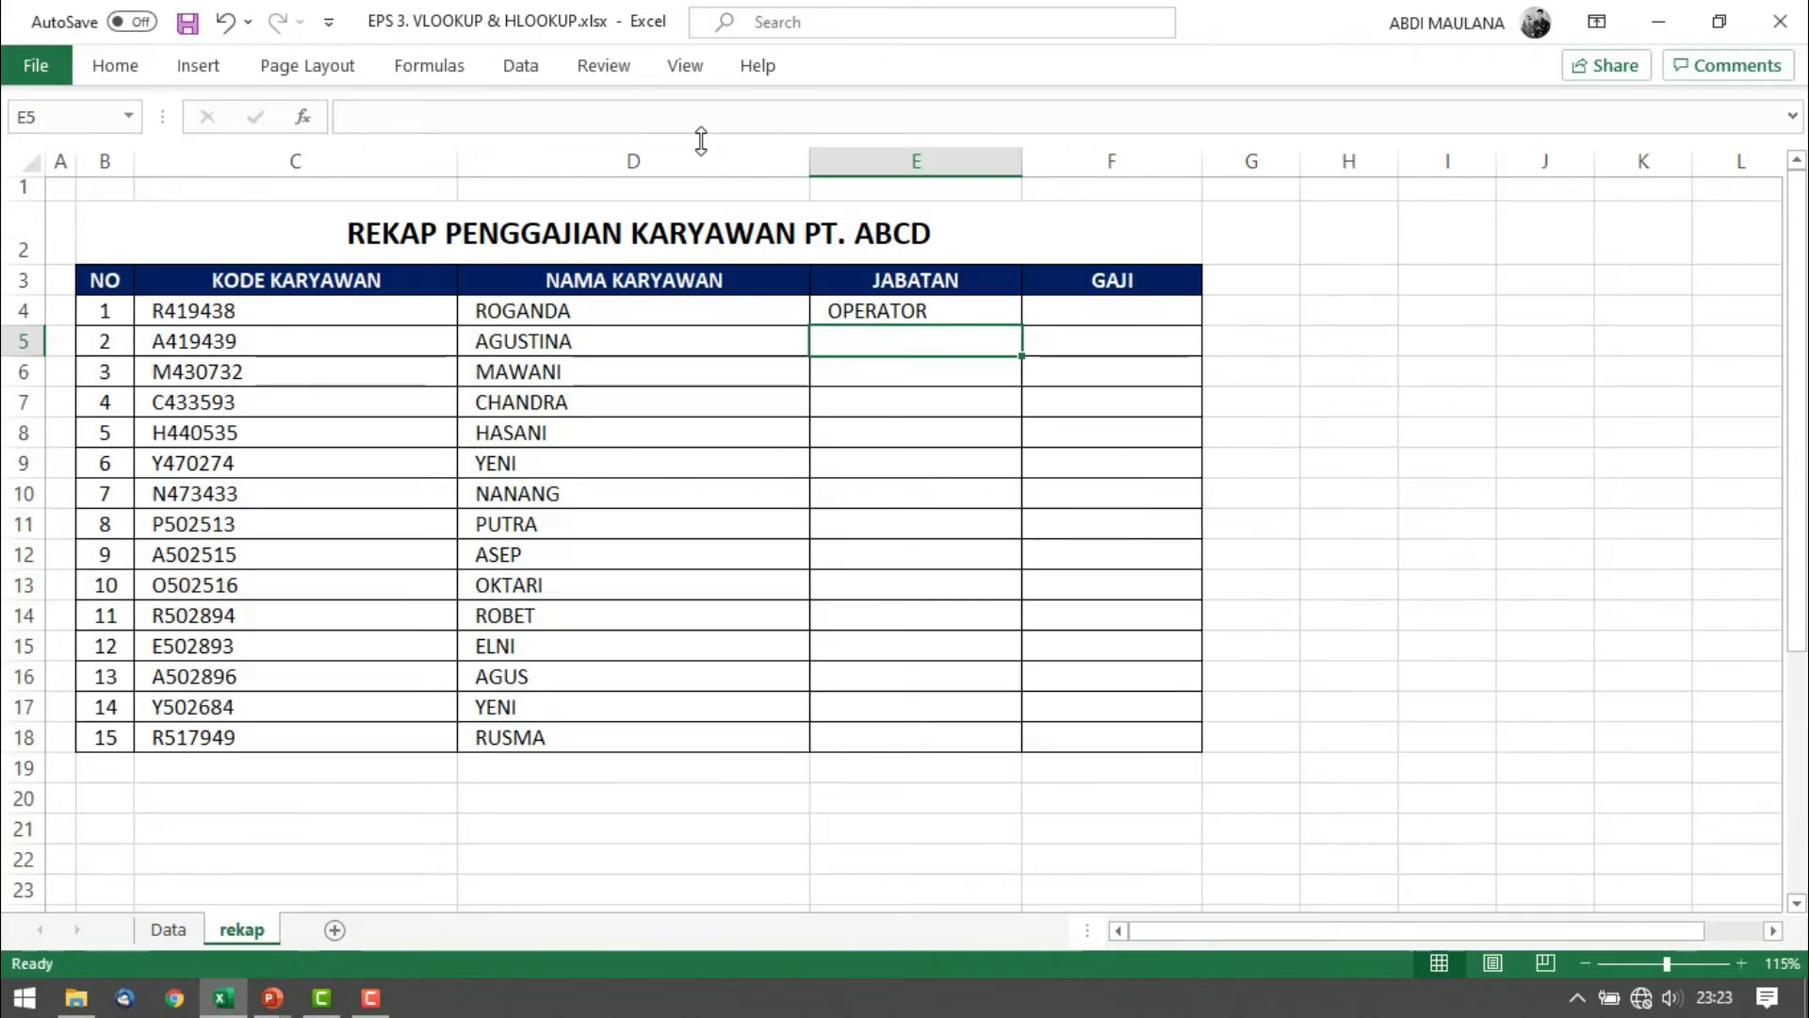
Copy the E4 VLOOKUP formula into E5:E18 to fill the rest of the JABATAN column
{"action": "key", "text": "Up"}
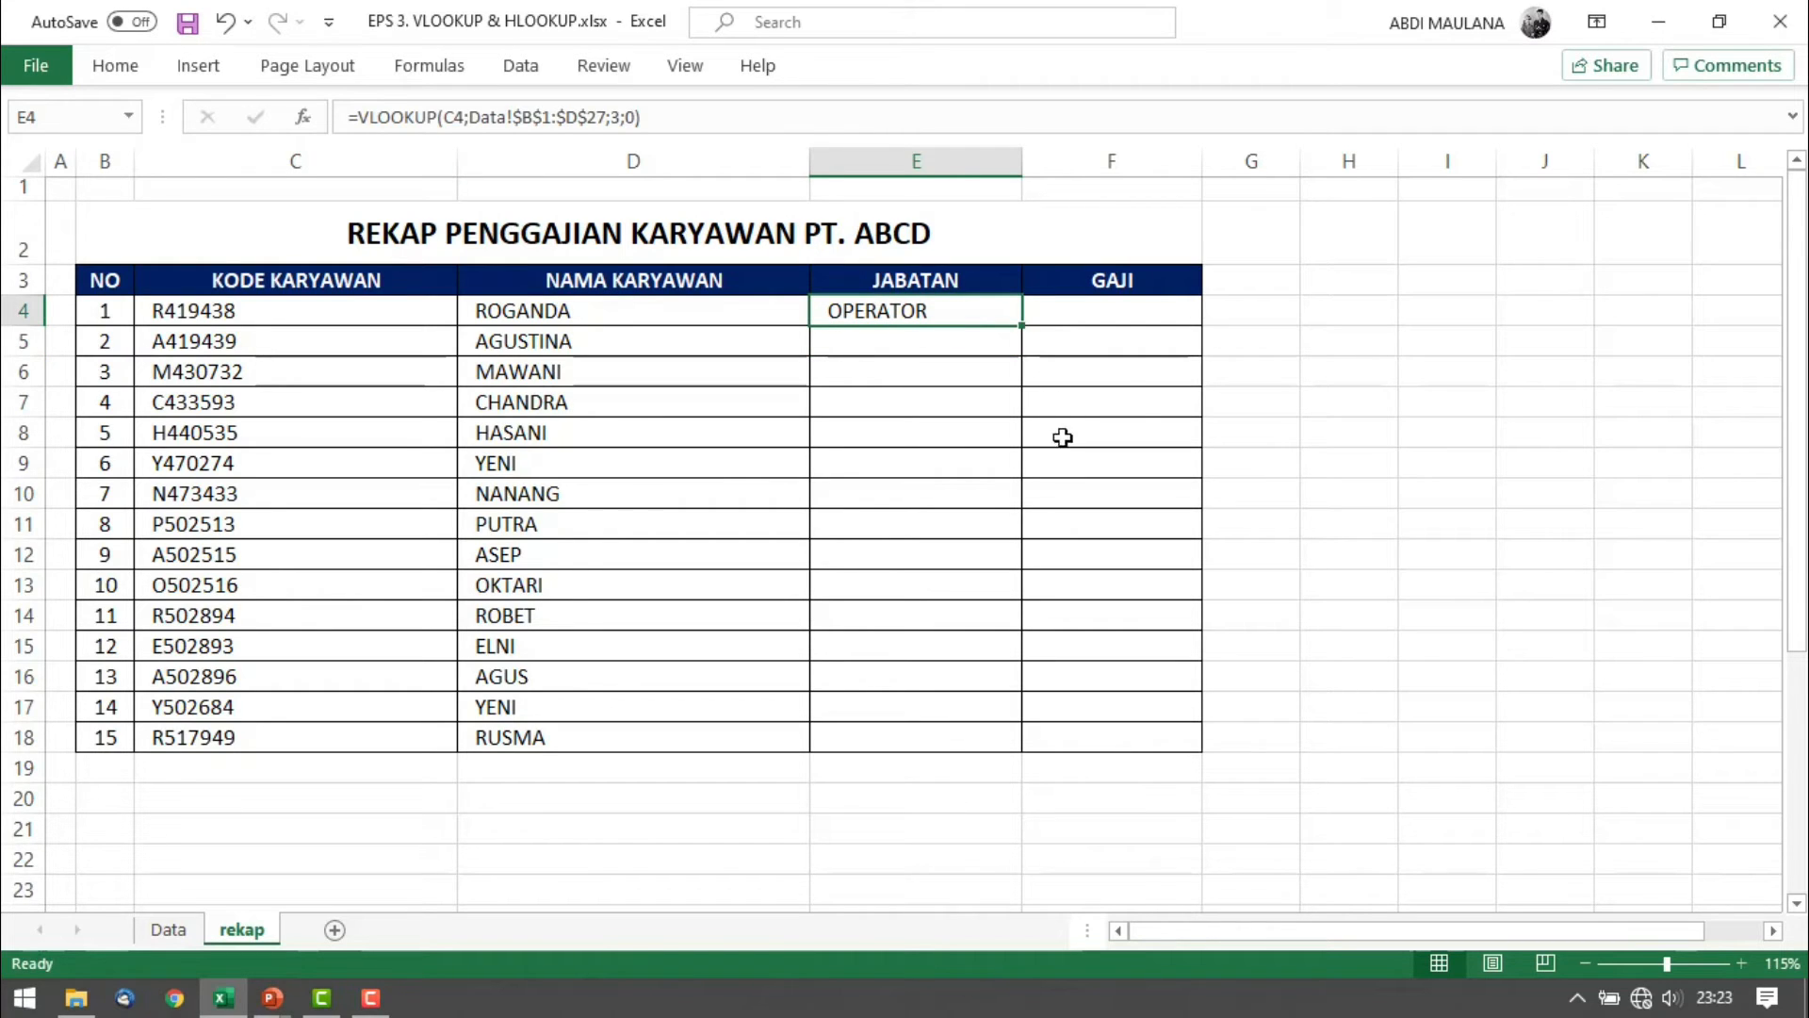
{"action": "key", "text": "ctrl+c"}
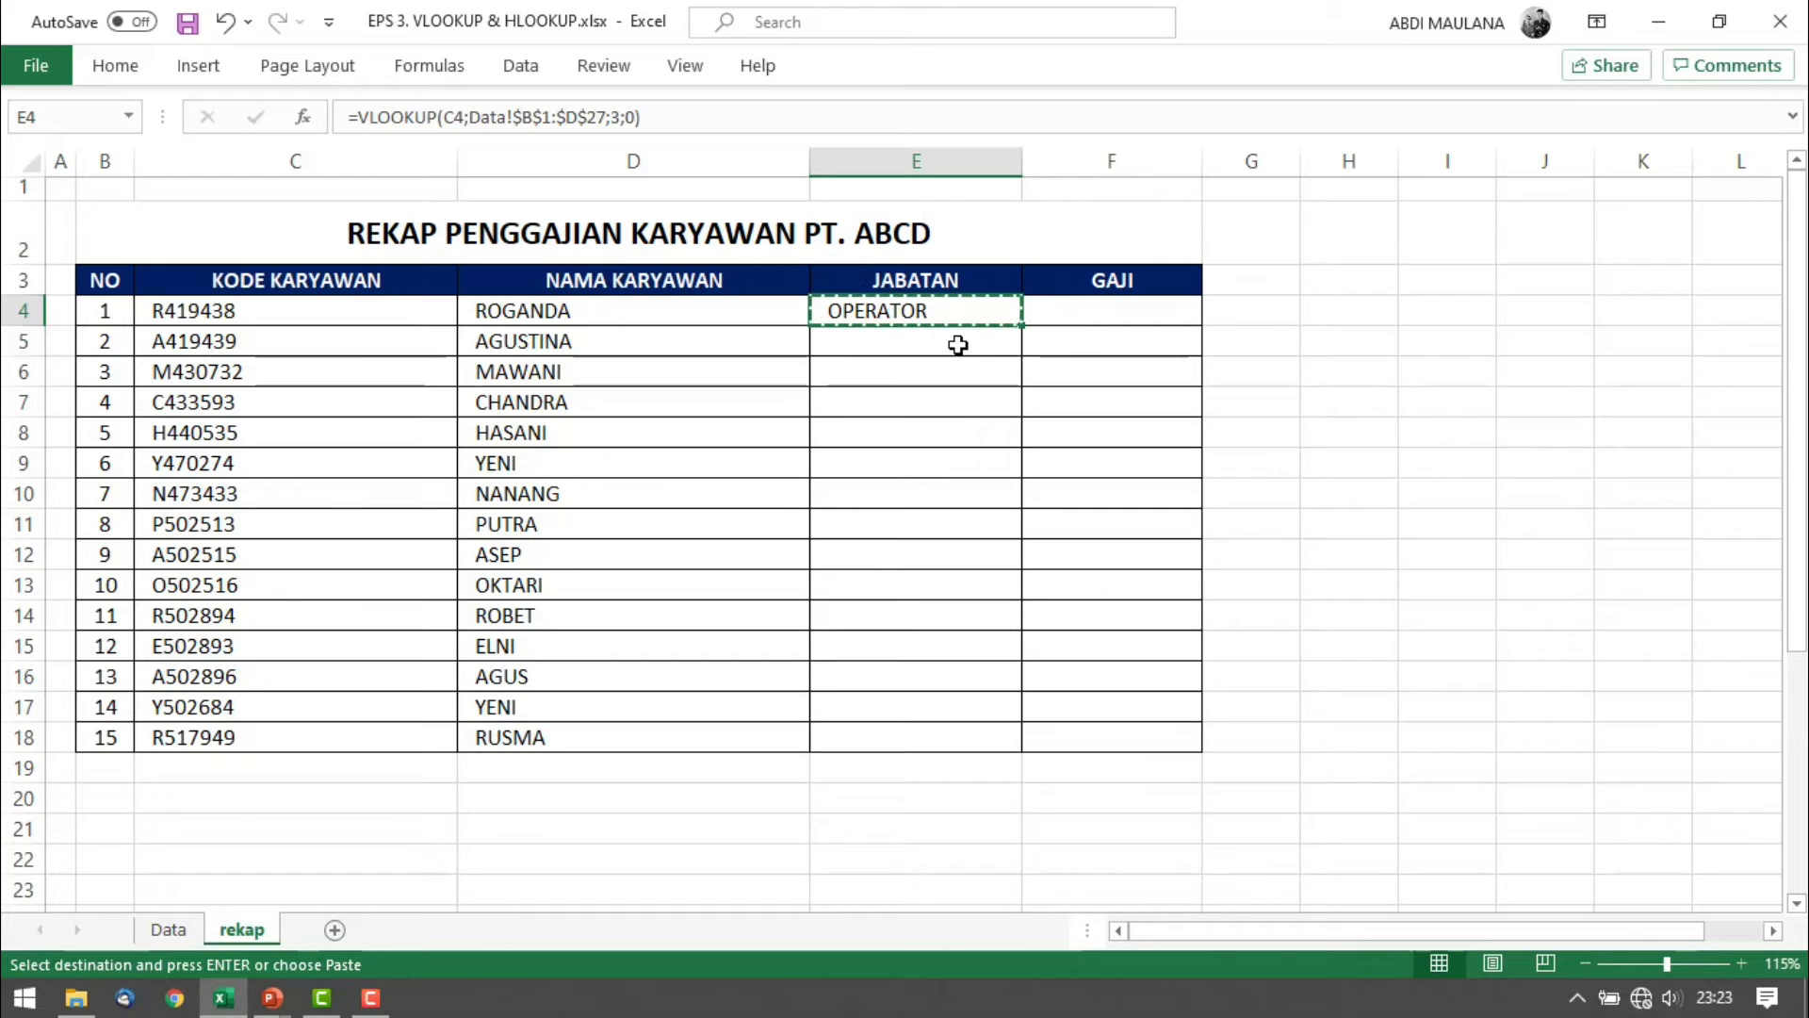
{"action": "left_click_drag", "start_coordinate": [957, 344], "coordinate": [933, 739]}
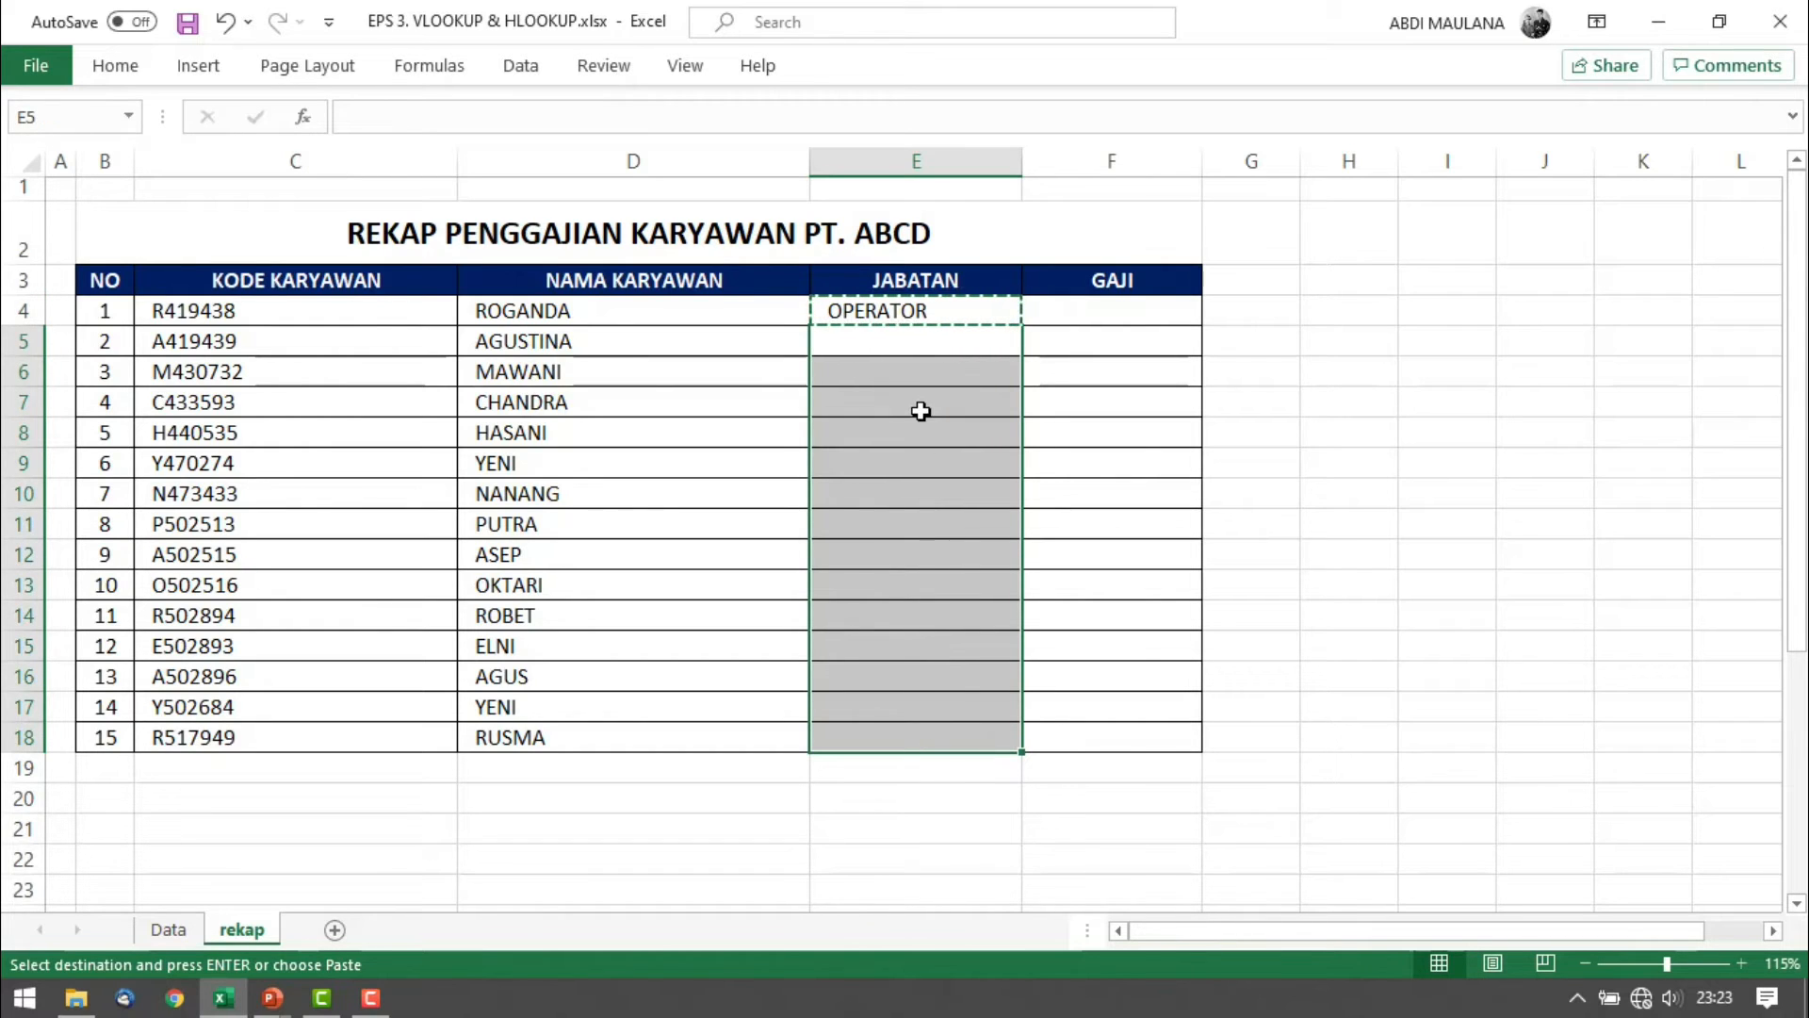
{"action": "key", "text": "ctrl+v"}
{"action": "left_click", "coordinate": [1081, 508]}
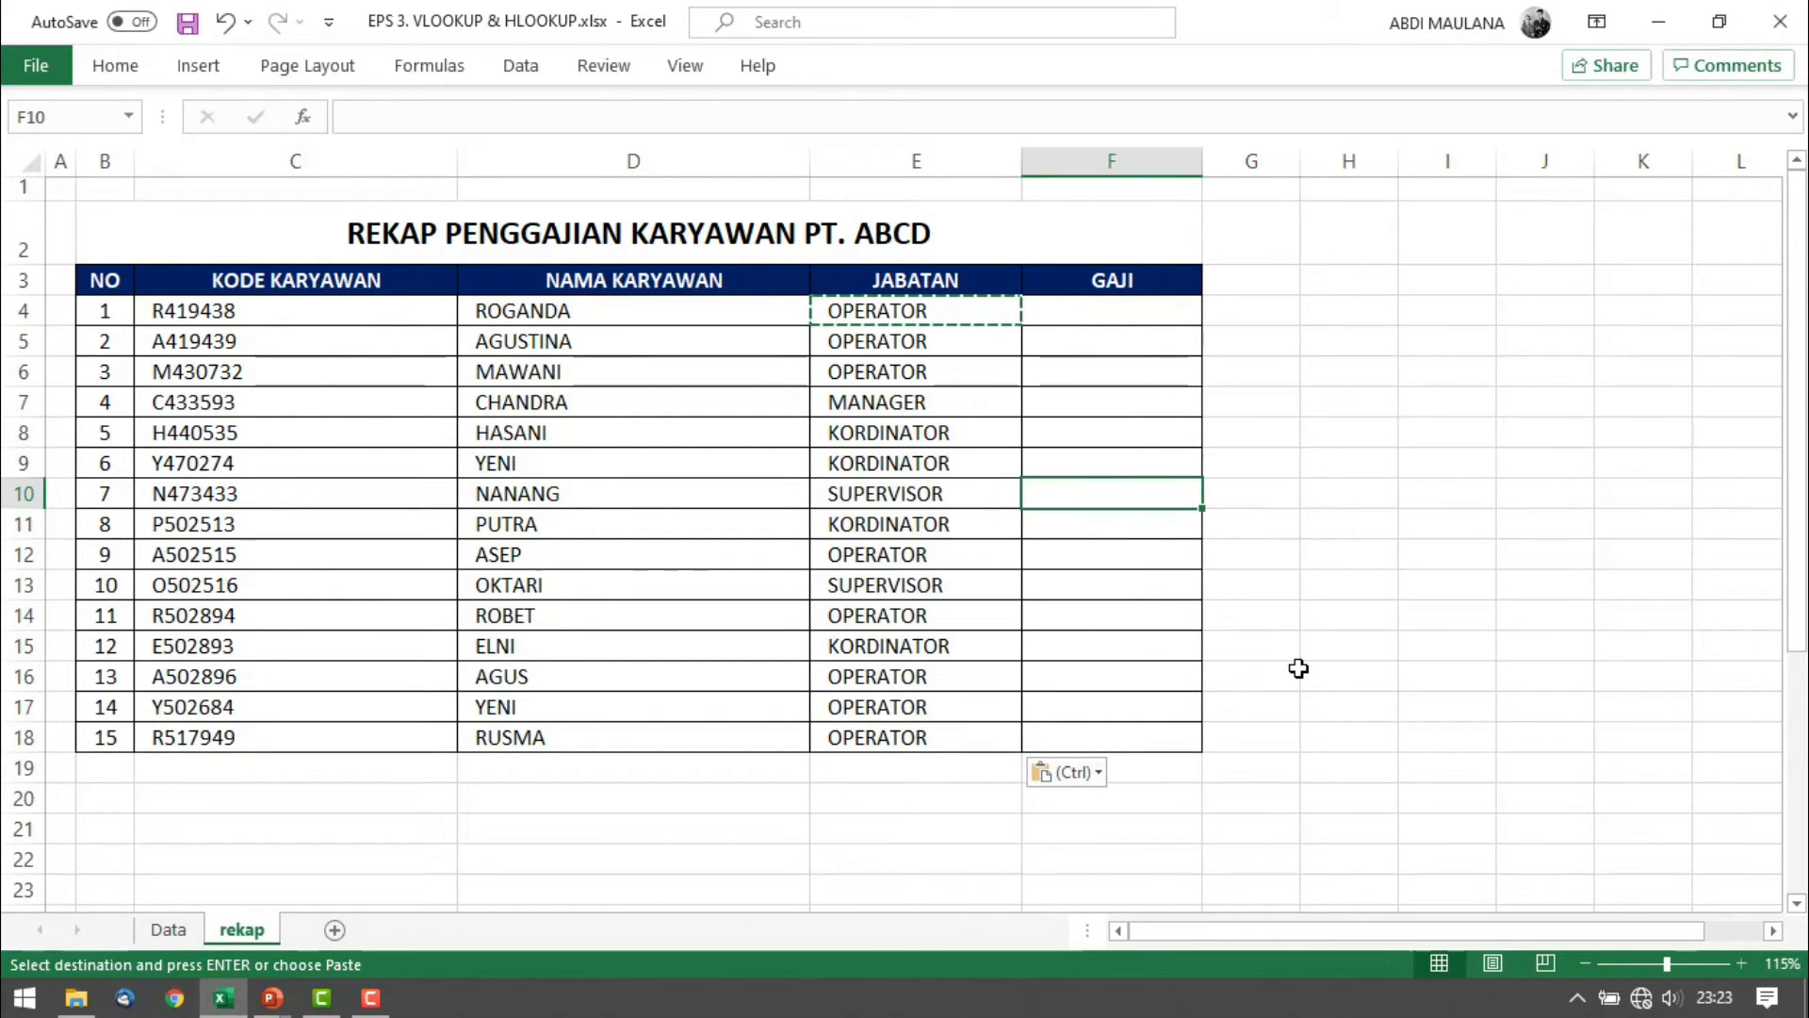
{"action": "key", "text": "Escape"}
Compare the codes and positions of the two same-named employees in rows 9 and 17, and review the employee codes between them
{"action": "left_click_drag", "start_coordinate": [236, 476], "coordinate": [925, 465]}
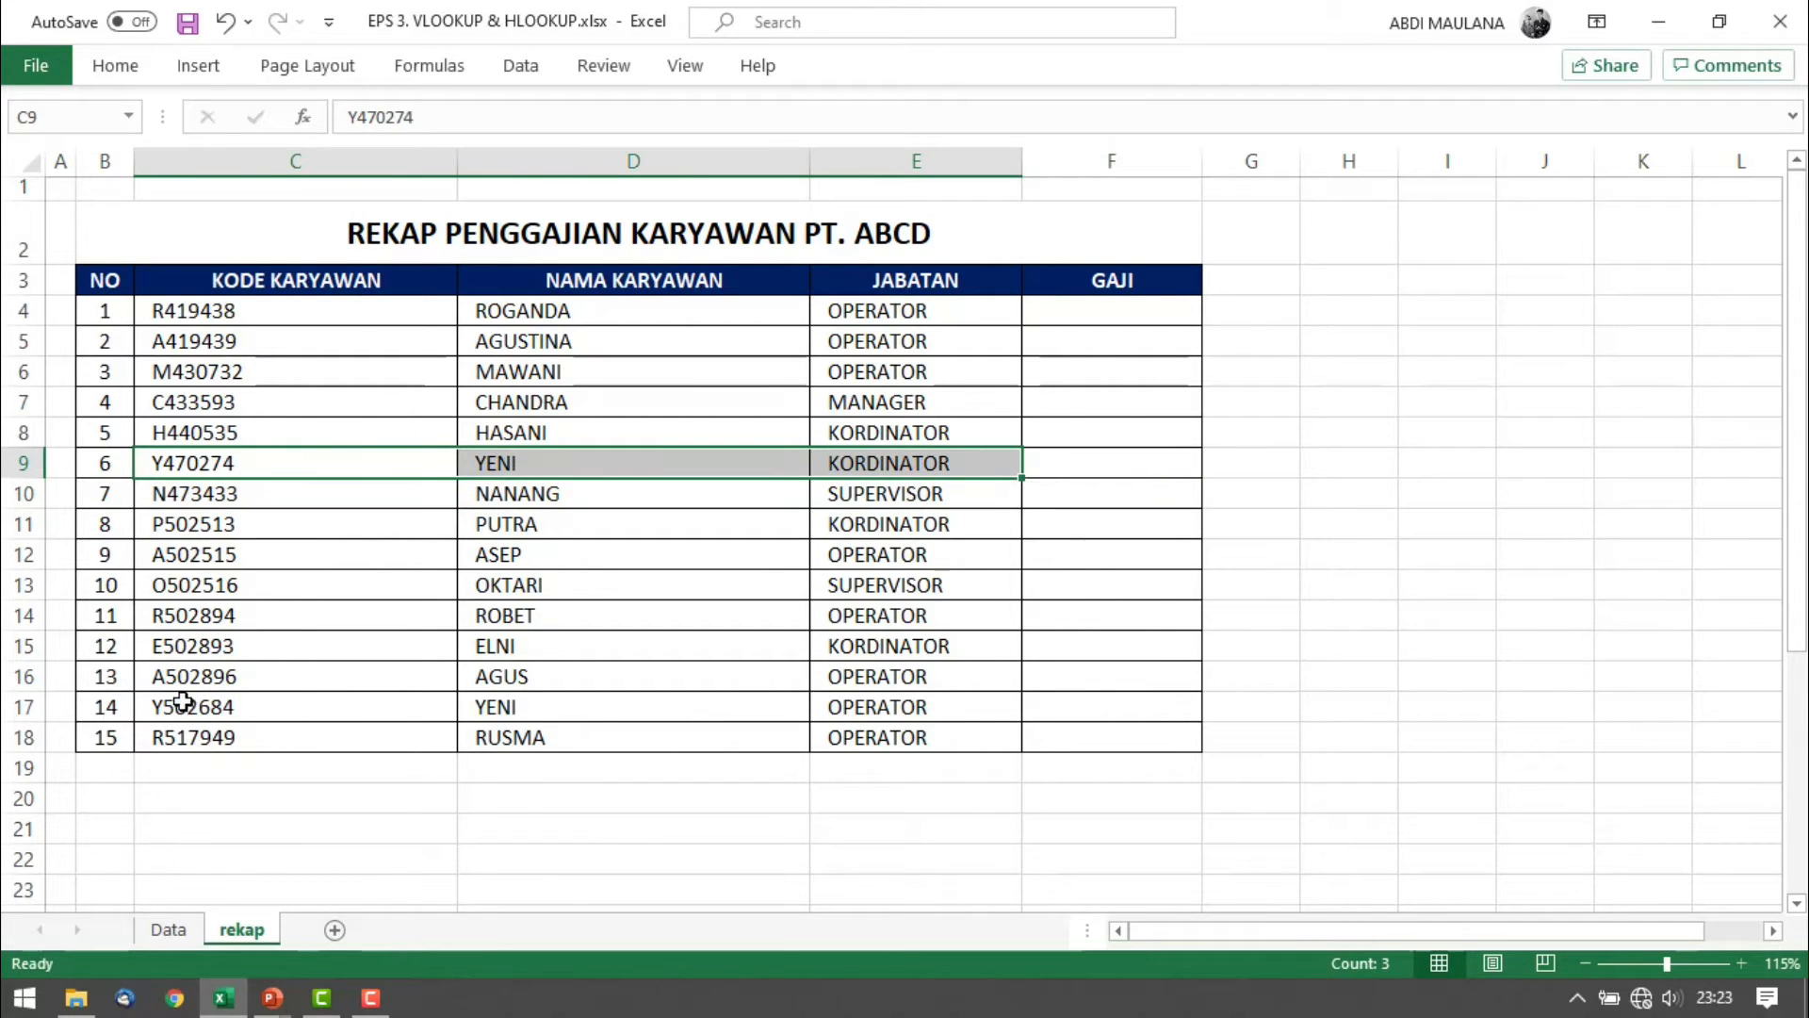
{"action": "left_click_drag", "start_coordinate": [187, 706], "coordinate": [900, 699]}
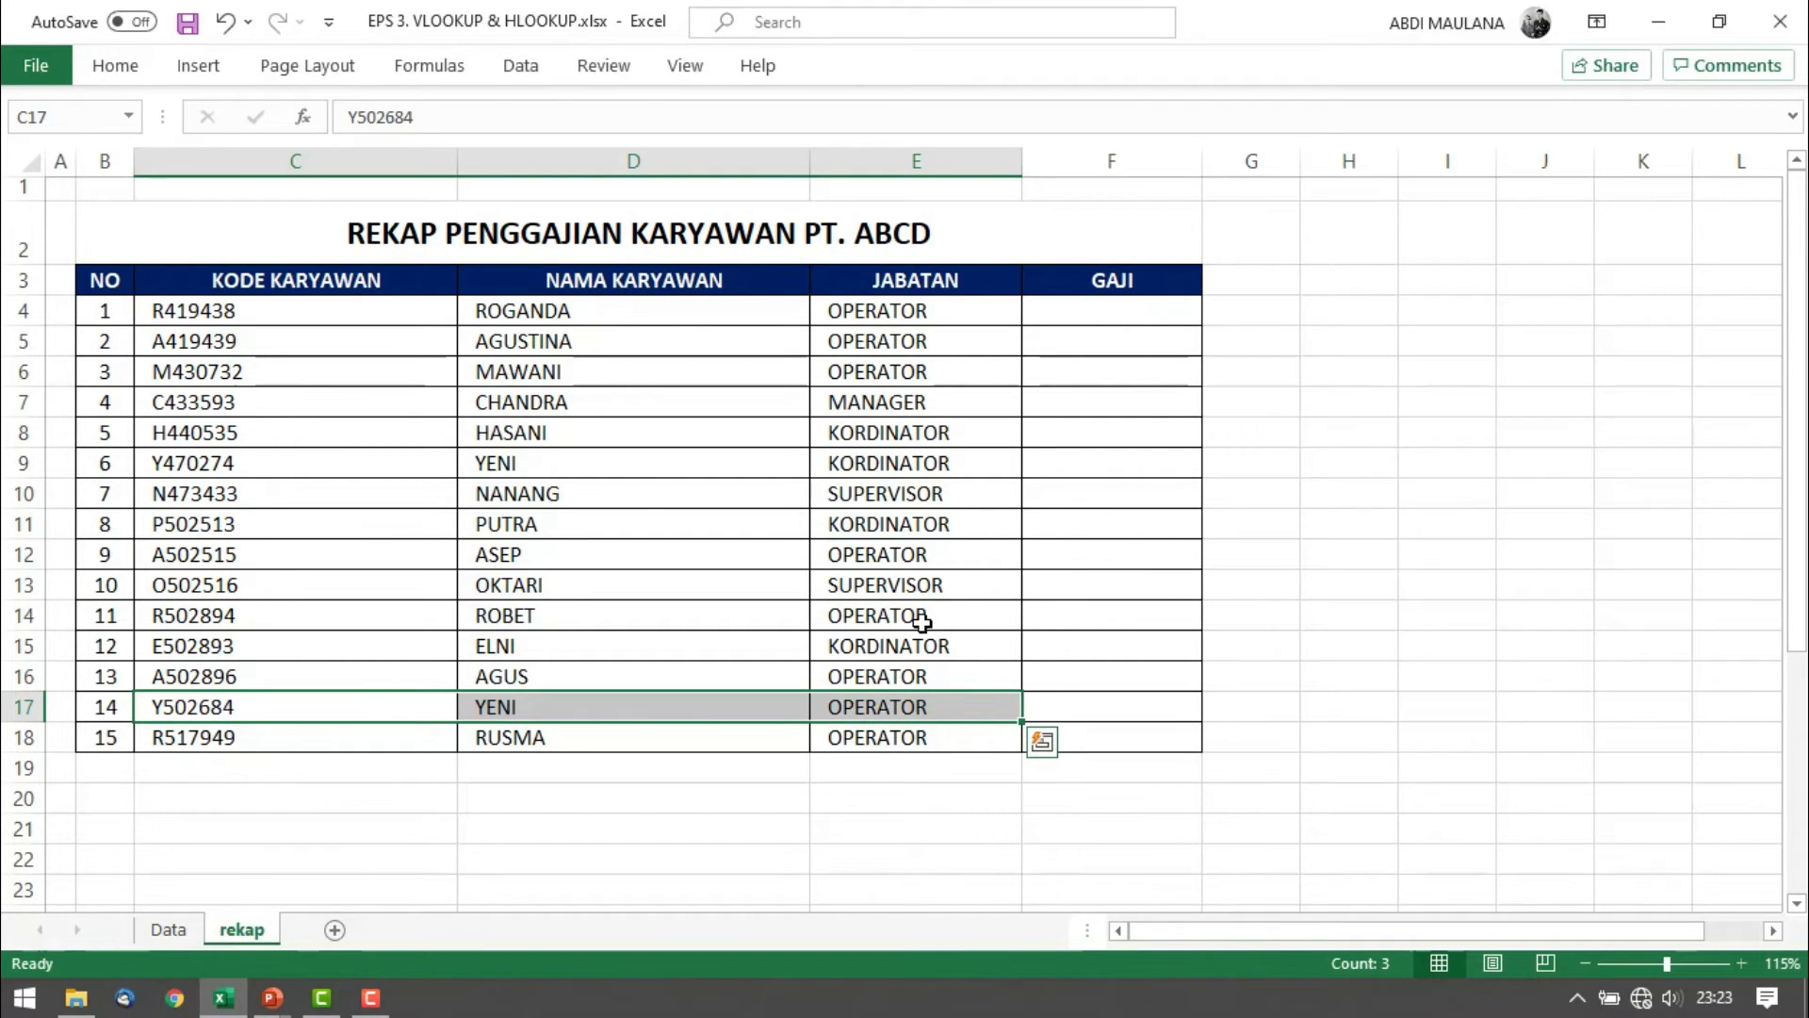
{"action": "left_click_drag", "start_coordinate": [302, 432], "coordinate": [264, 684]}
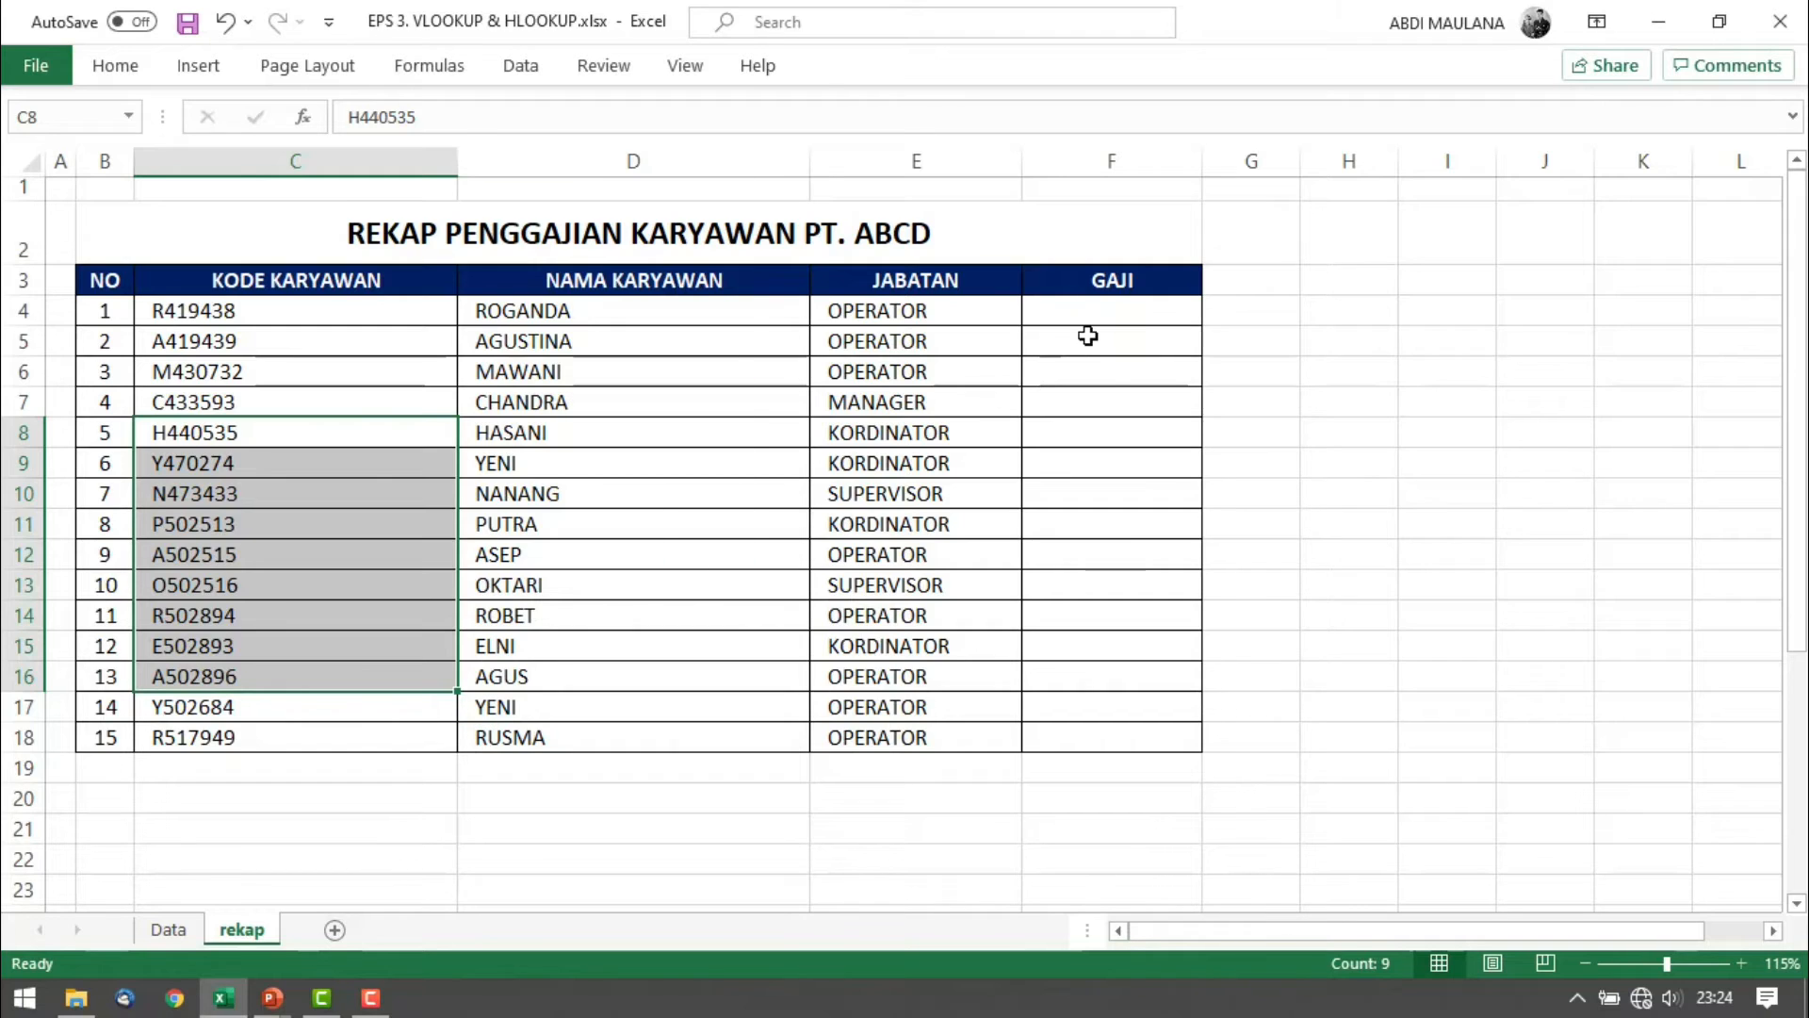
Start a VLOOKUP formula in F4, the first cell of the GAJI column
{"action": "left_click", "coordinate": [1096, 307]}
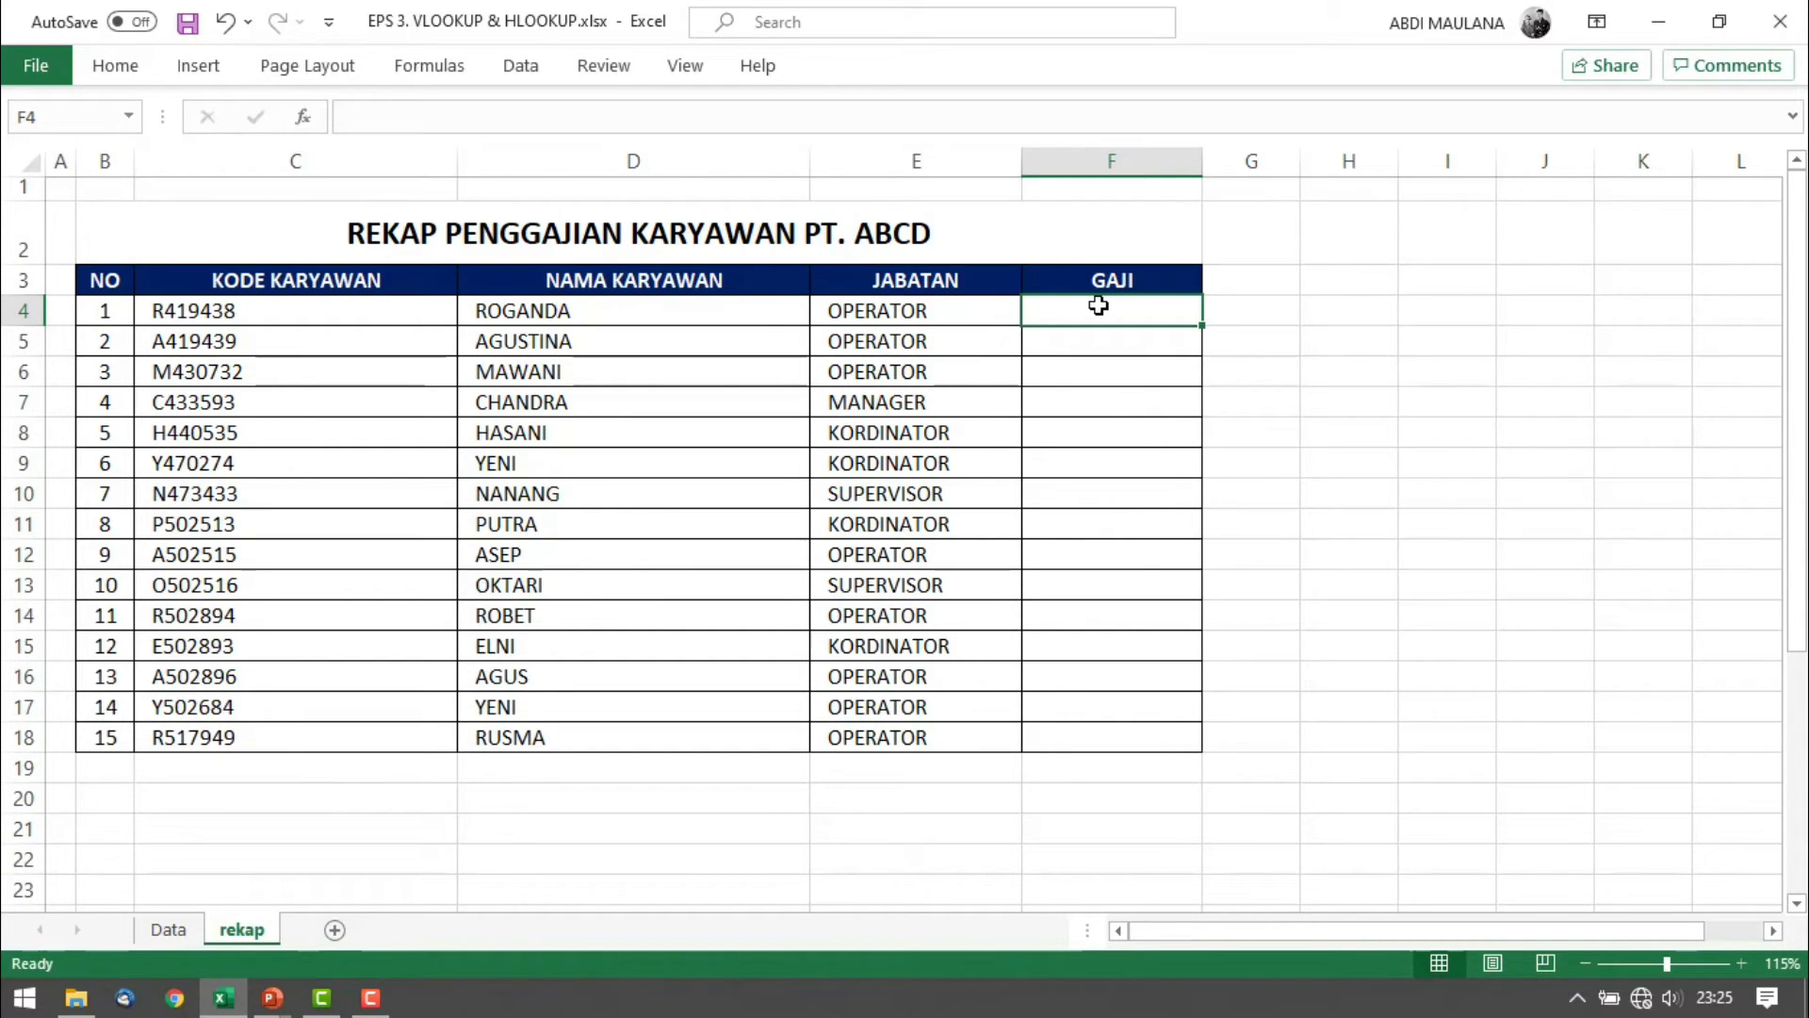
{"action": "type", "text": "="}
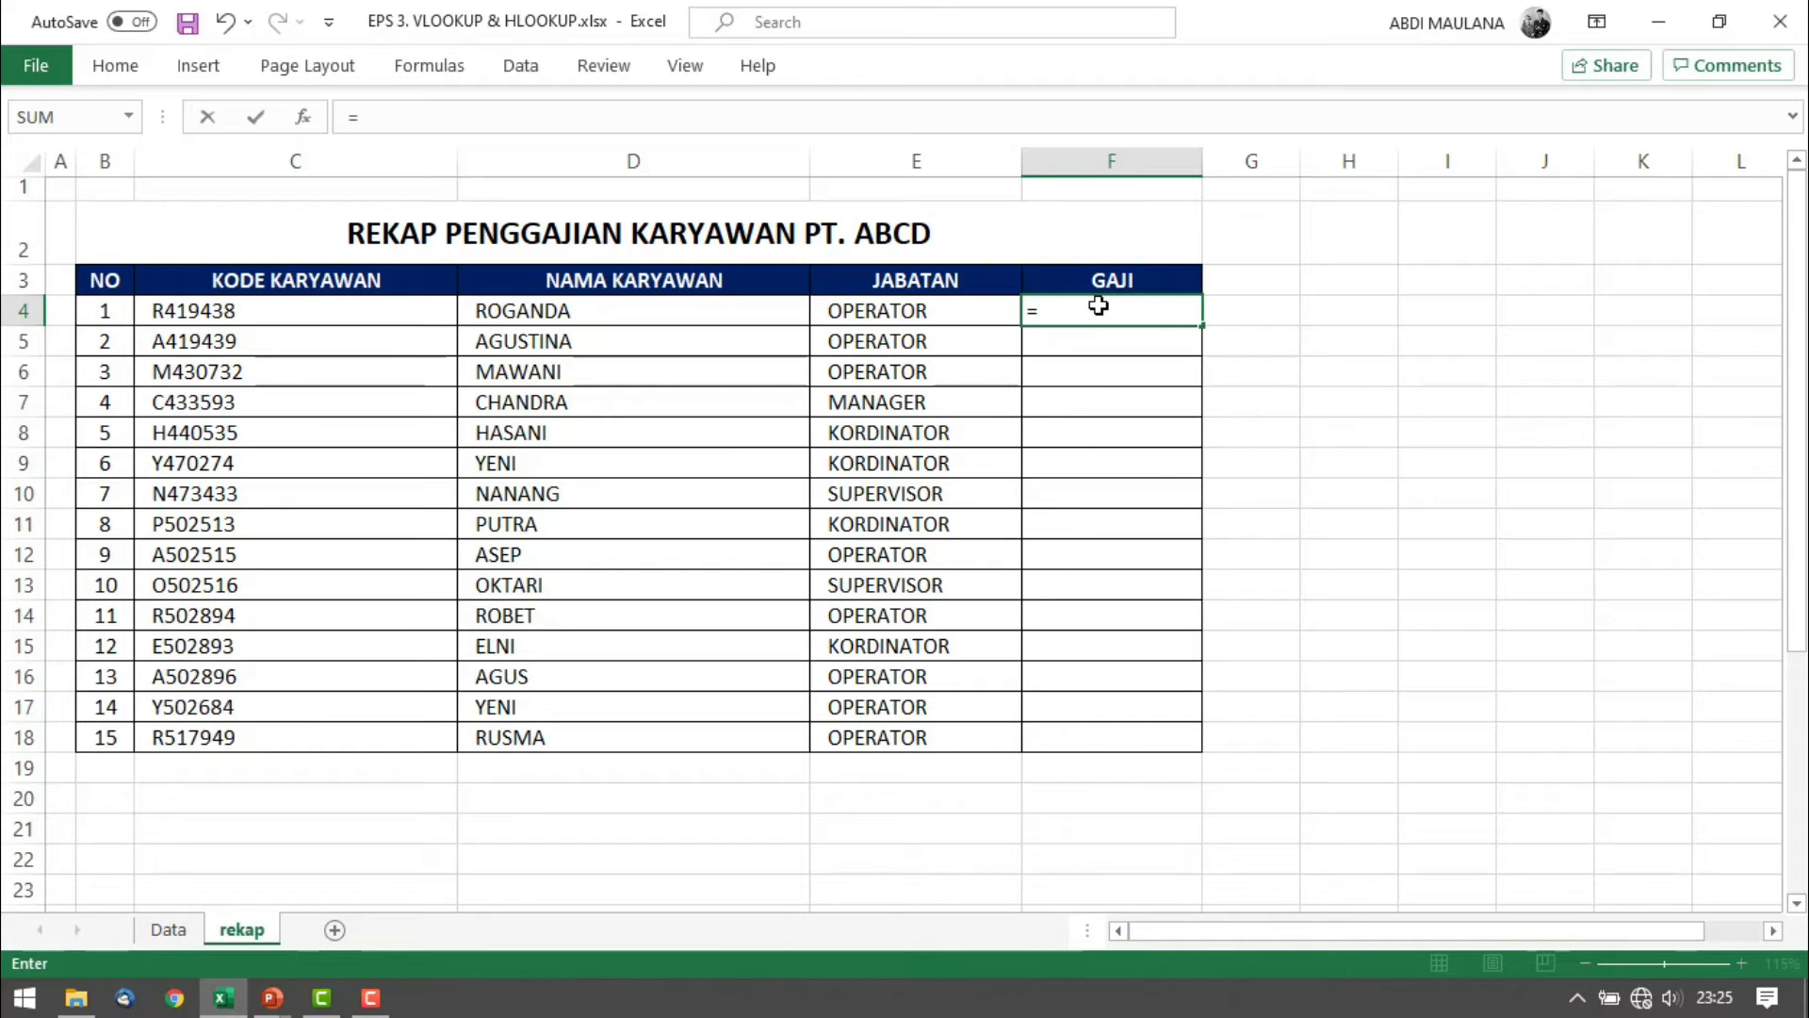
{"action": "type", "text": "VLOOKU"}
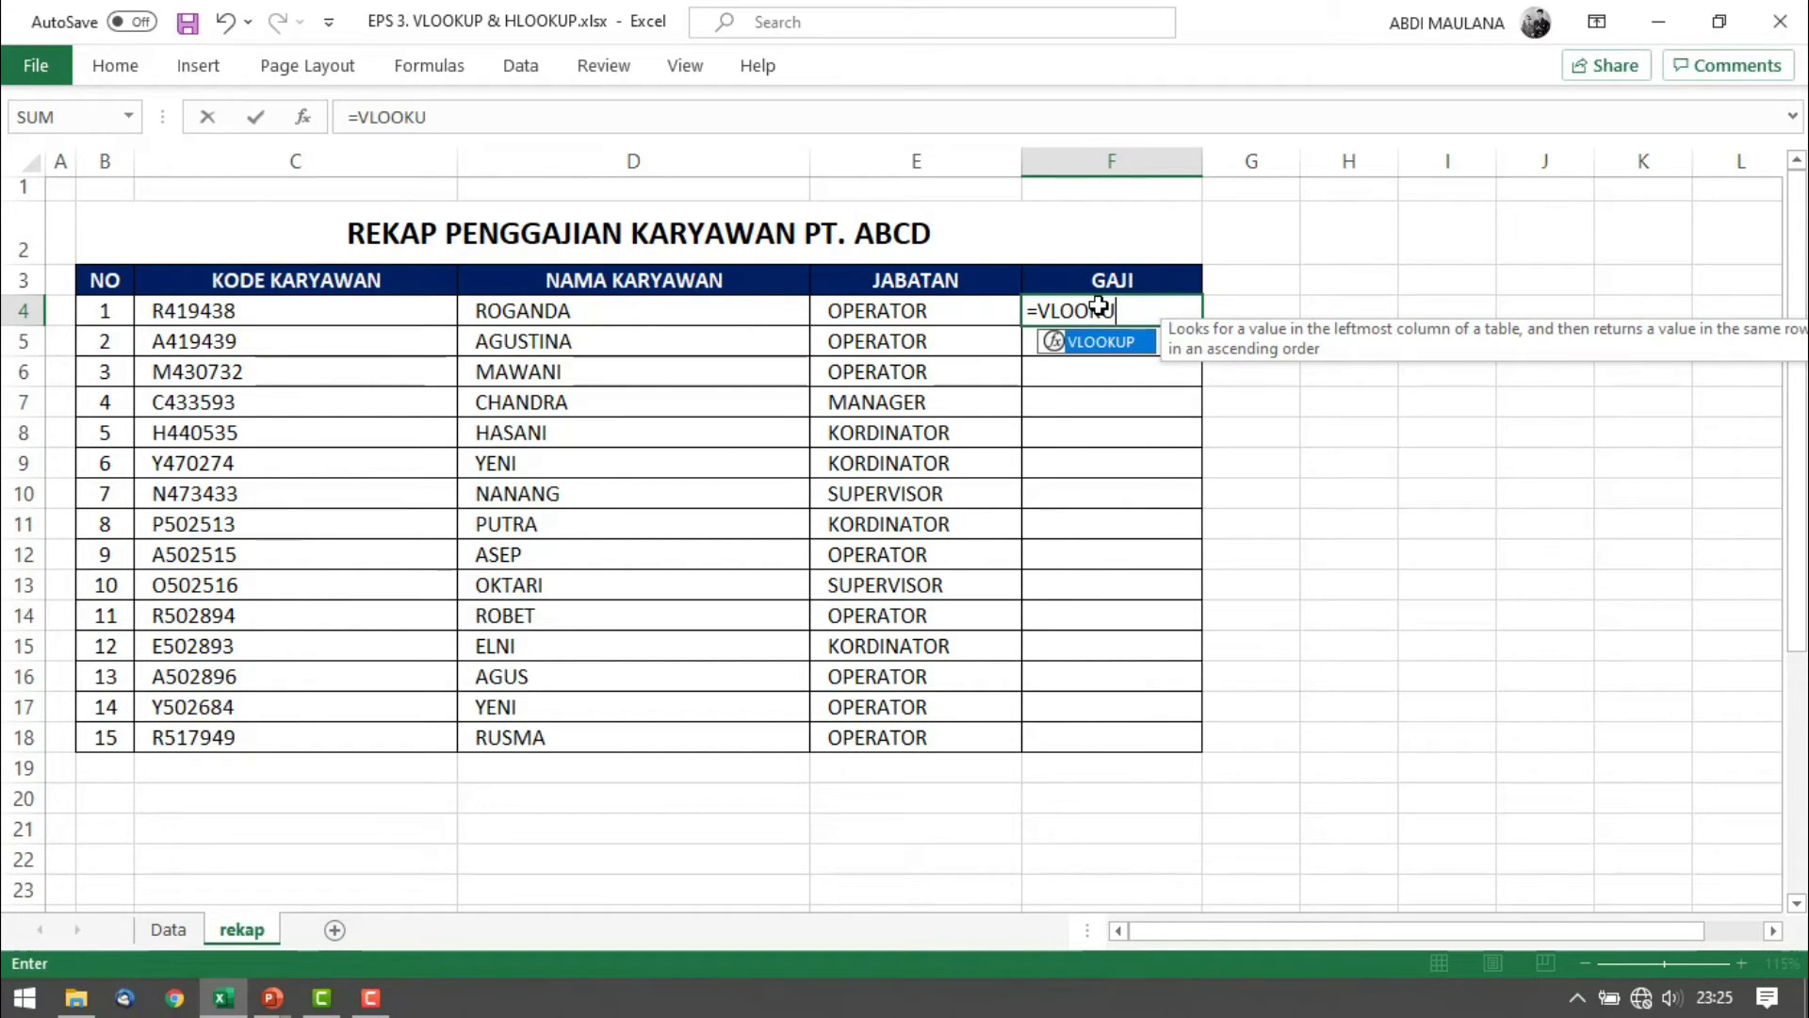
{"action": "type", "text": "P("}
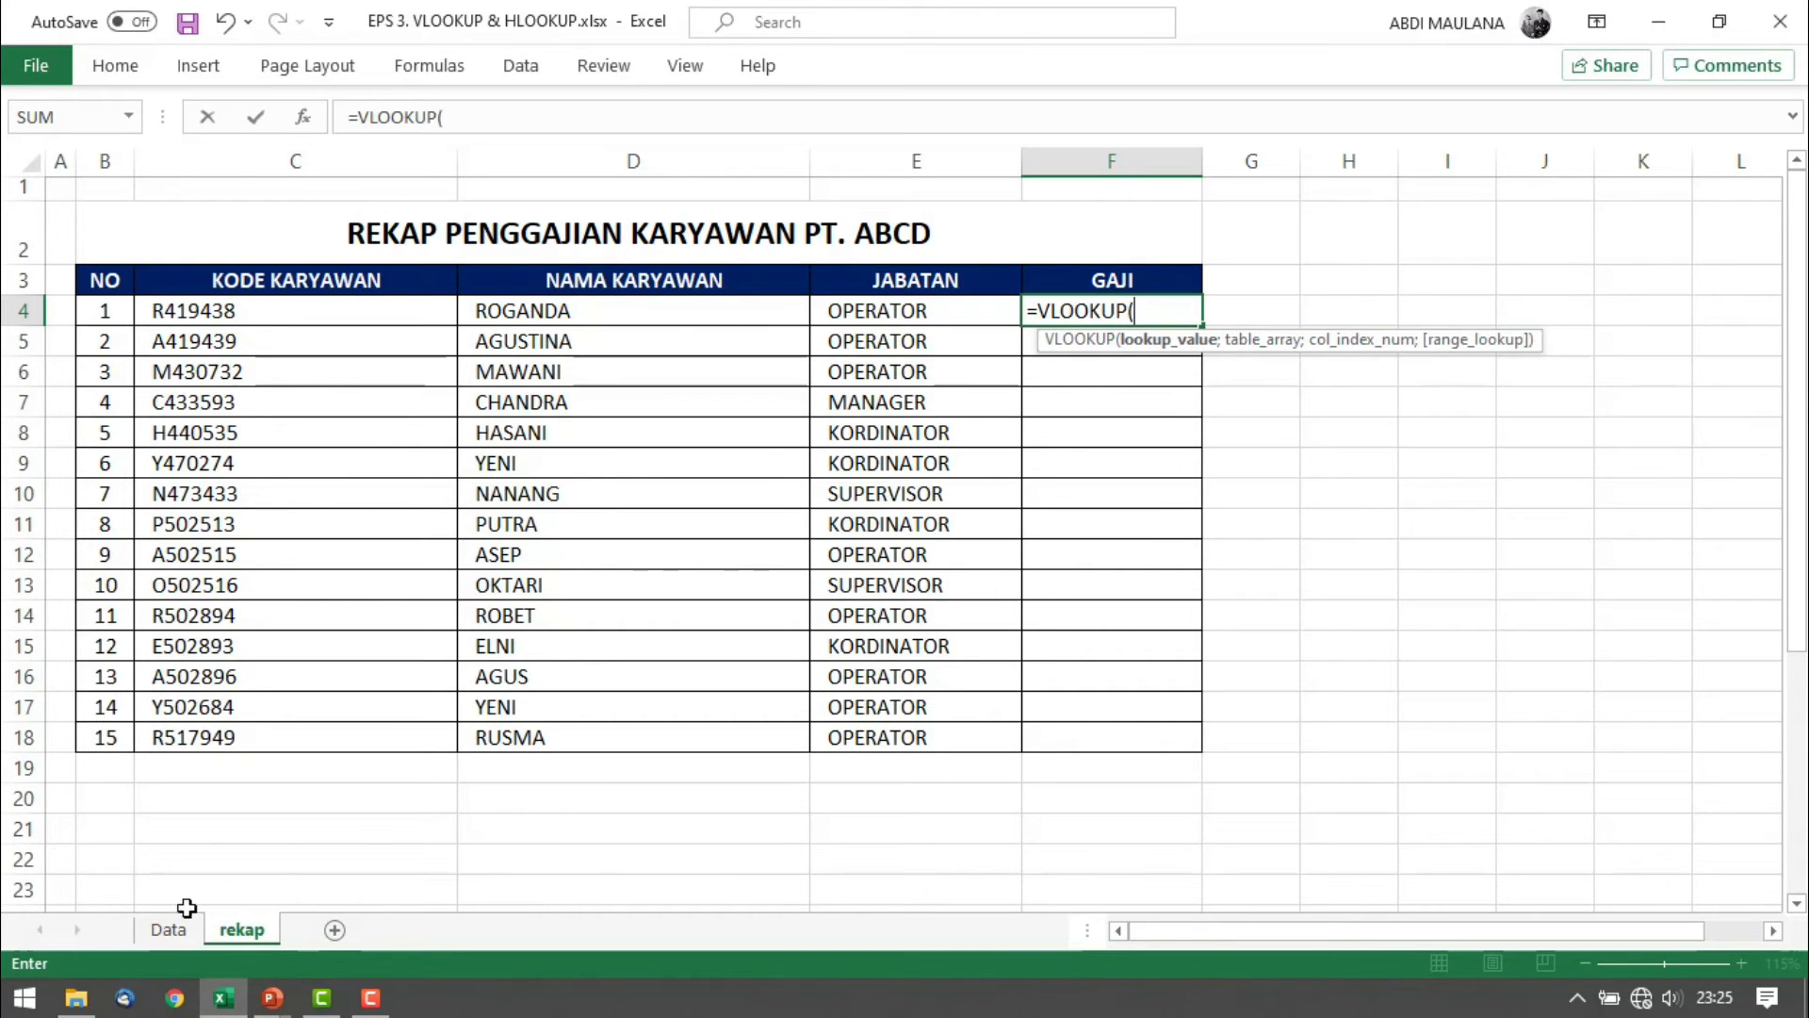
{"action": "left_click", "coordinate": [168, 929]}
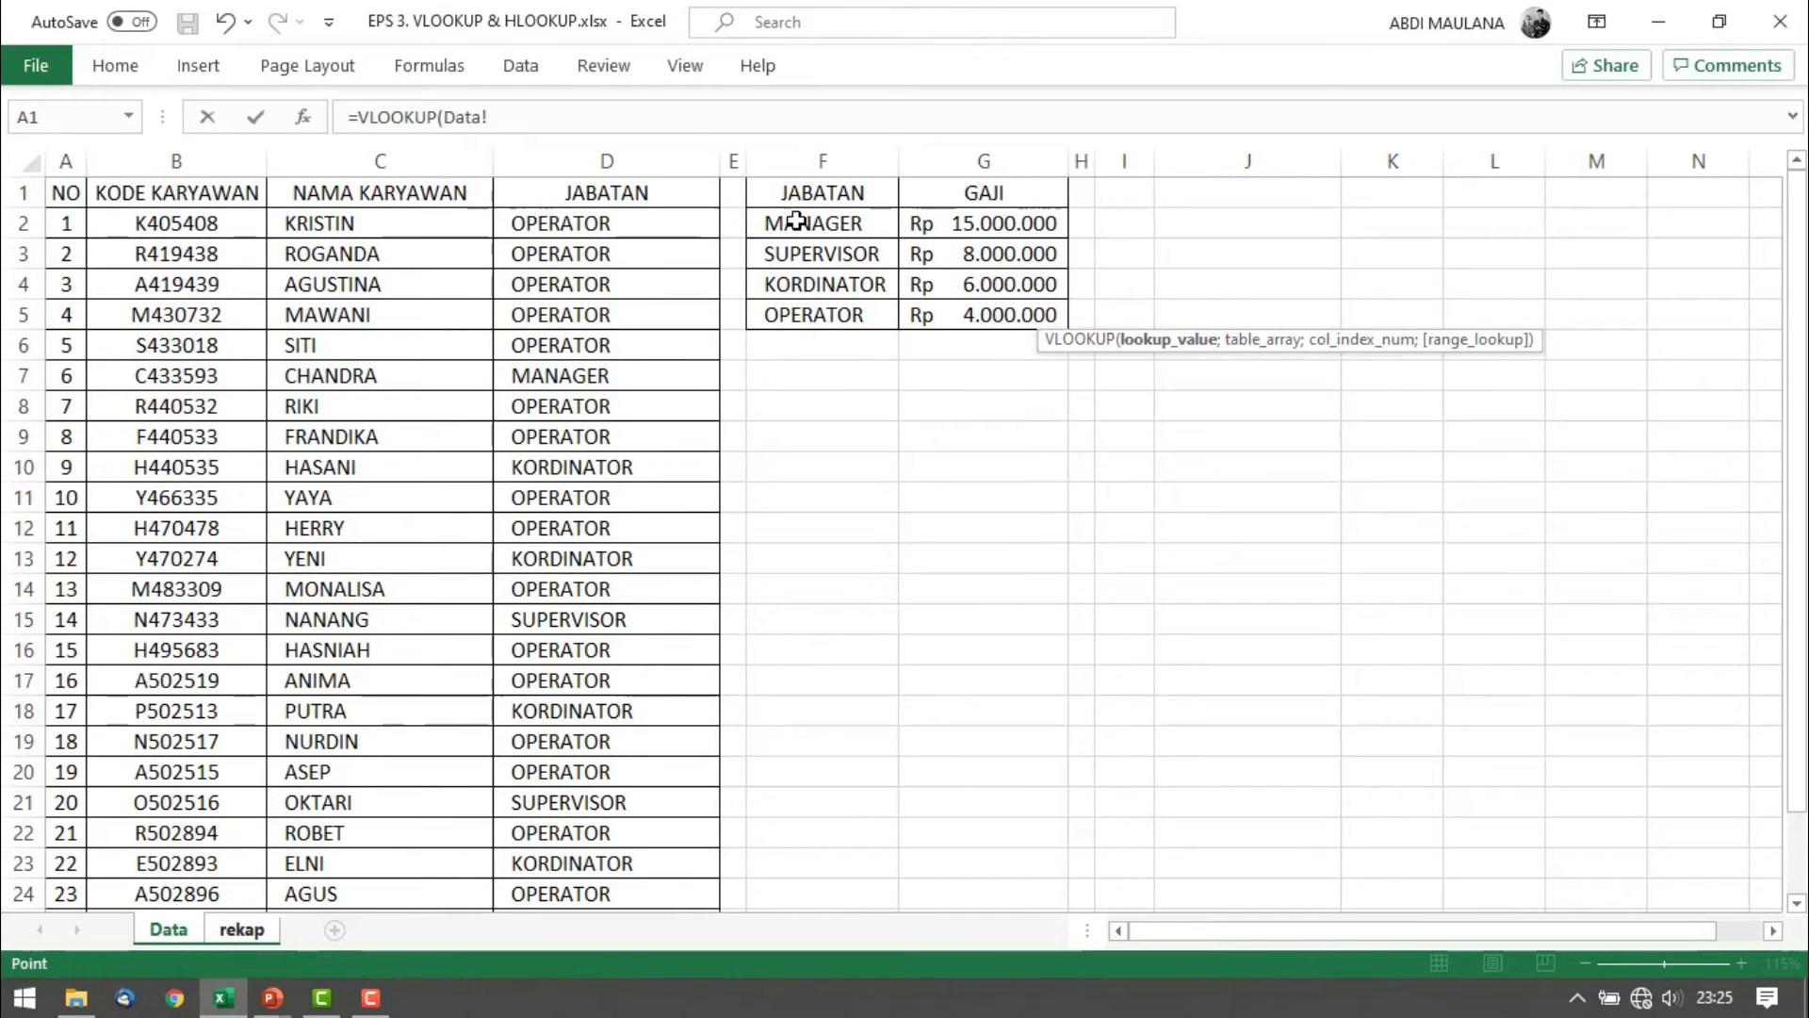
{"action": "left_click_drag", "start_coordinate": [843, 192], "coordinate": [981, 308]}
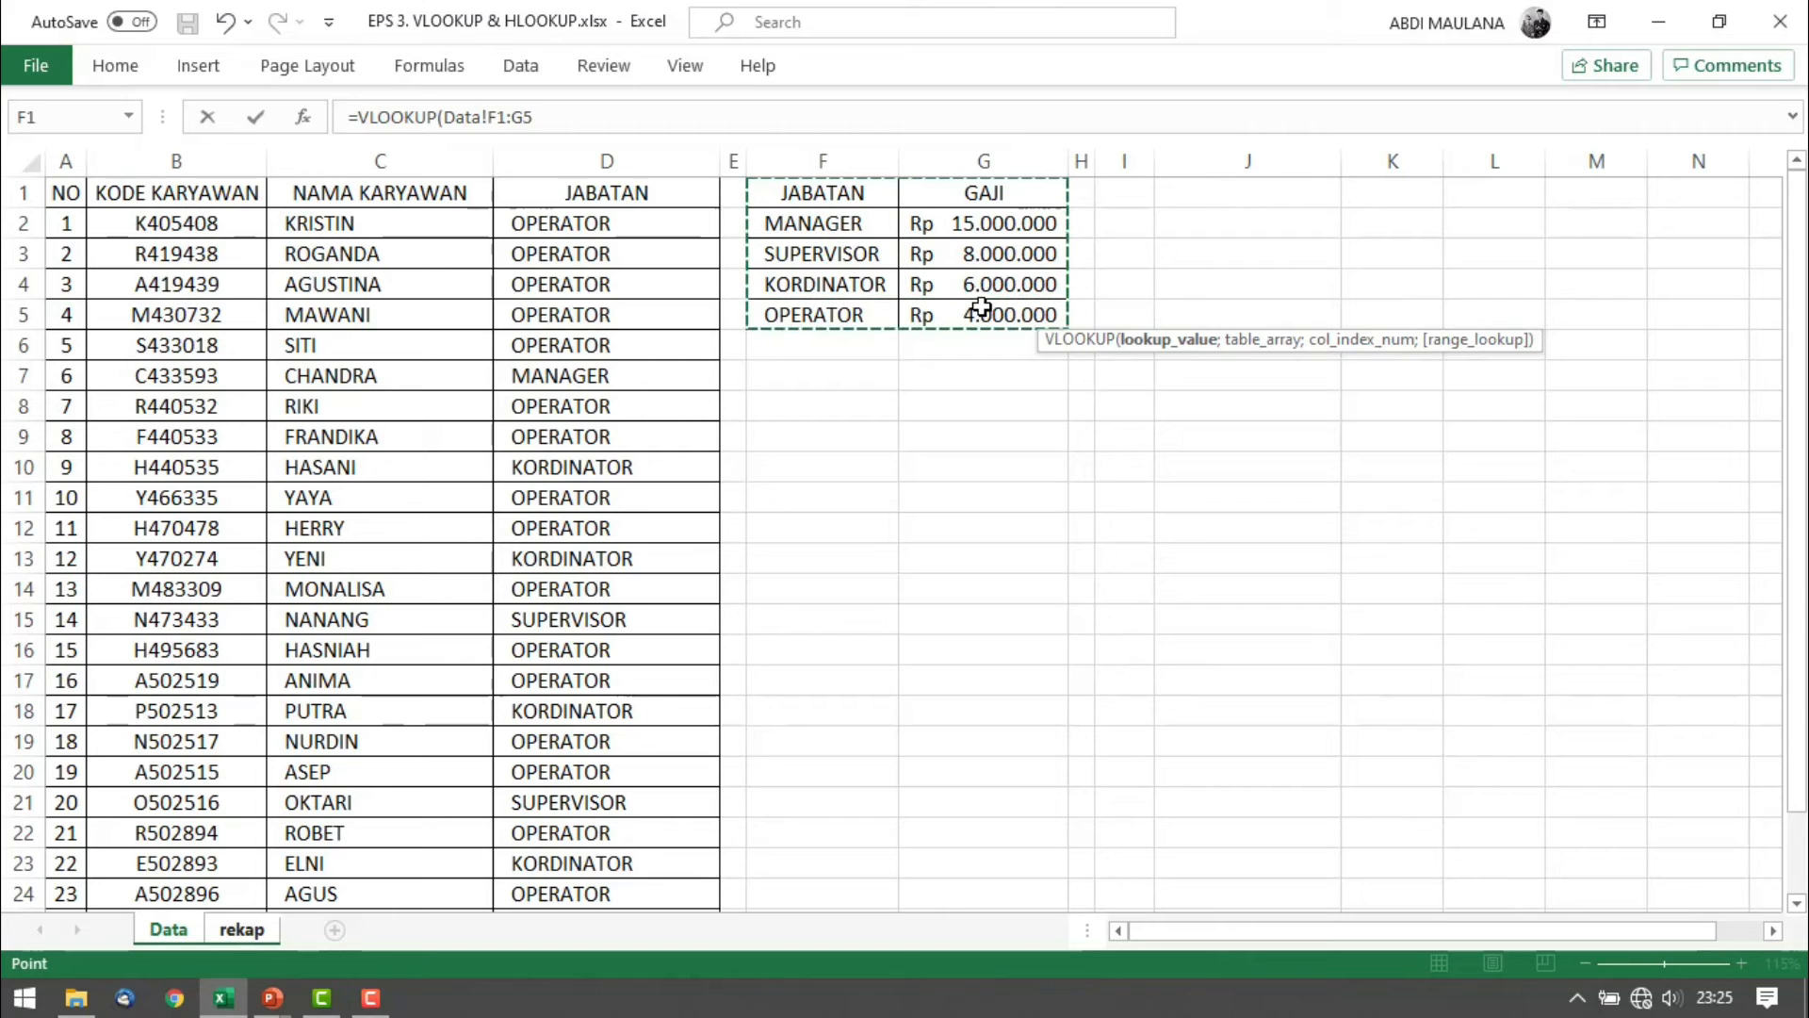
{"action": "left_click_drag", "start_coordinate": [848, 193], "coordinate": [973, 315]}
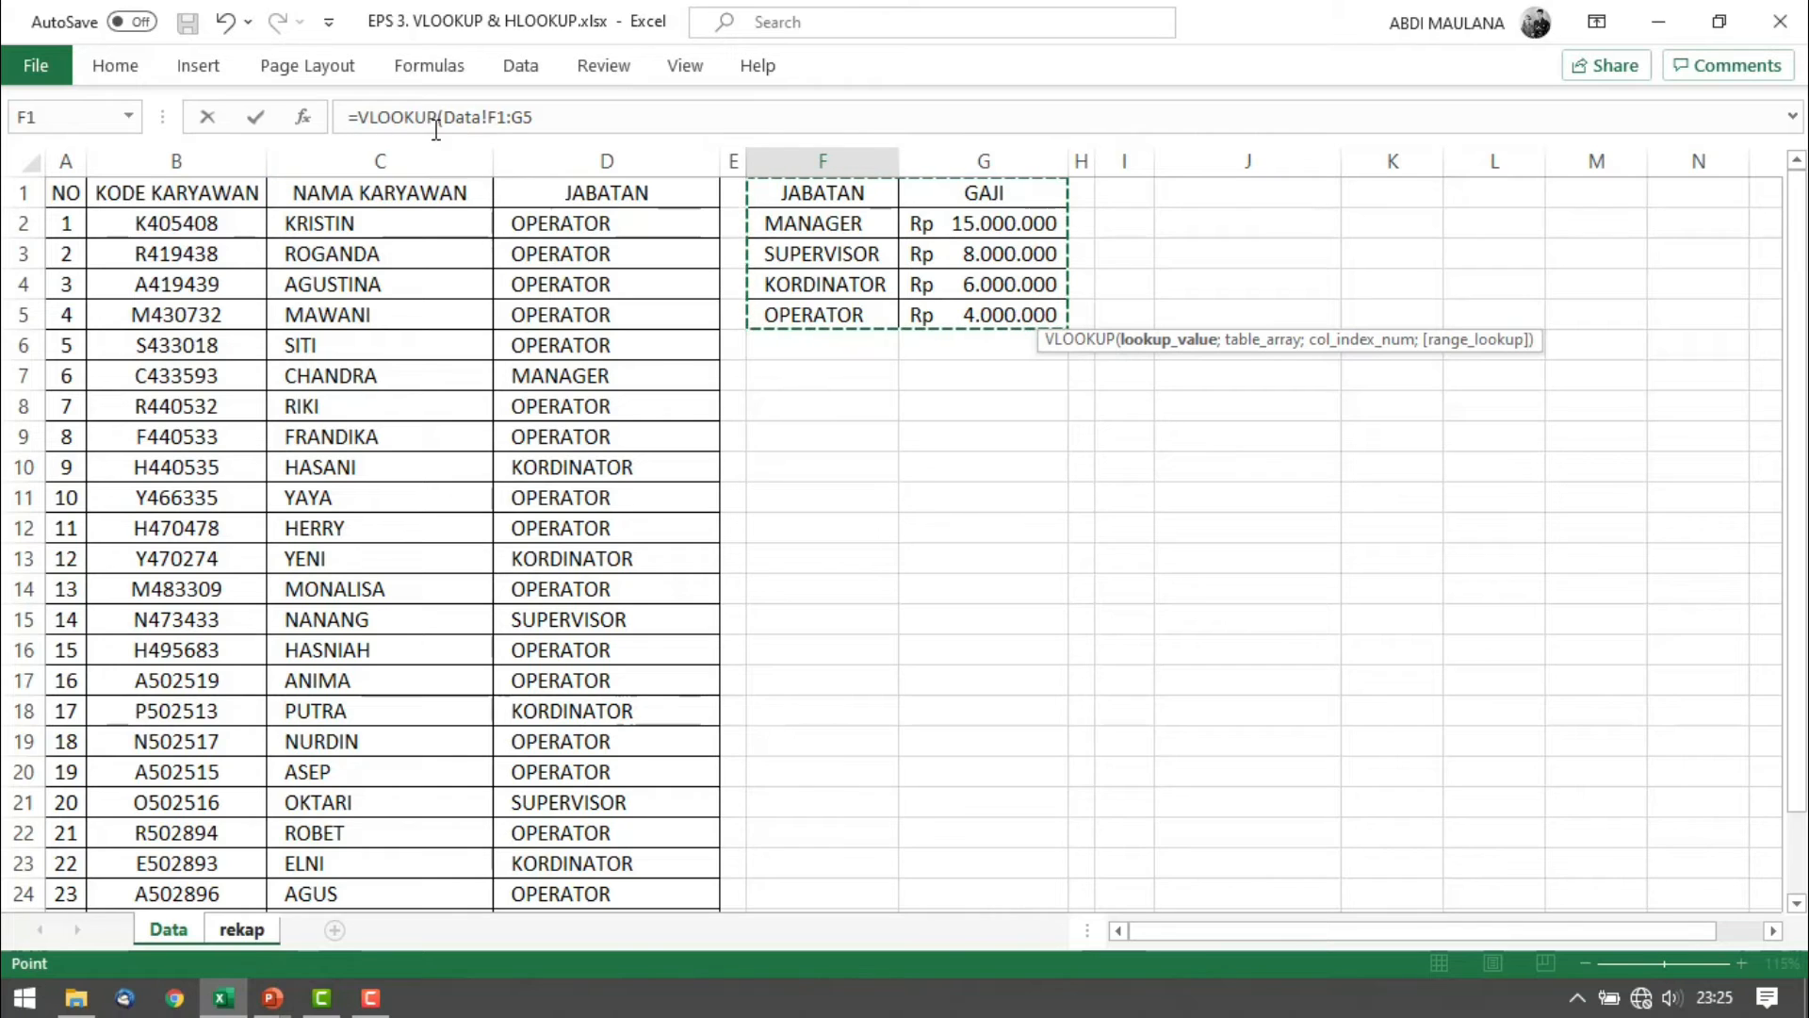
{"action": "left_click_drag", "start_coordinate": [443, 117], "coordinate": [626, 117]}
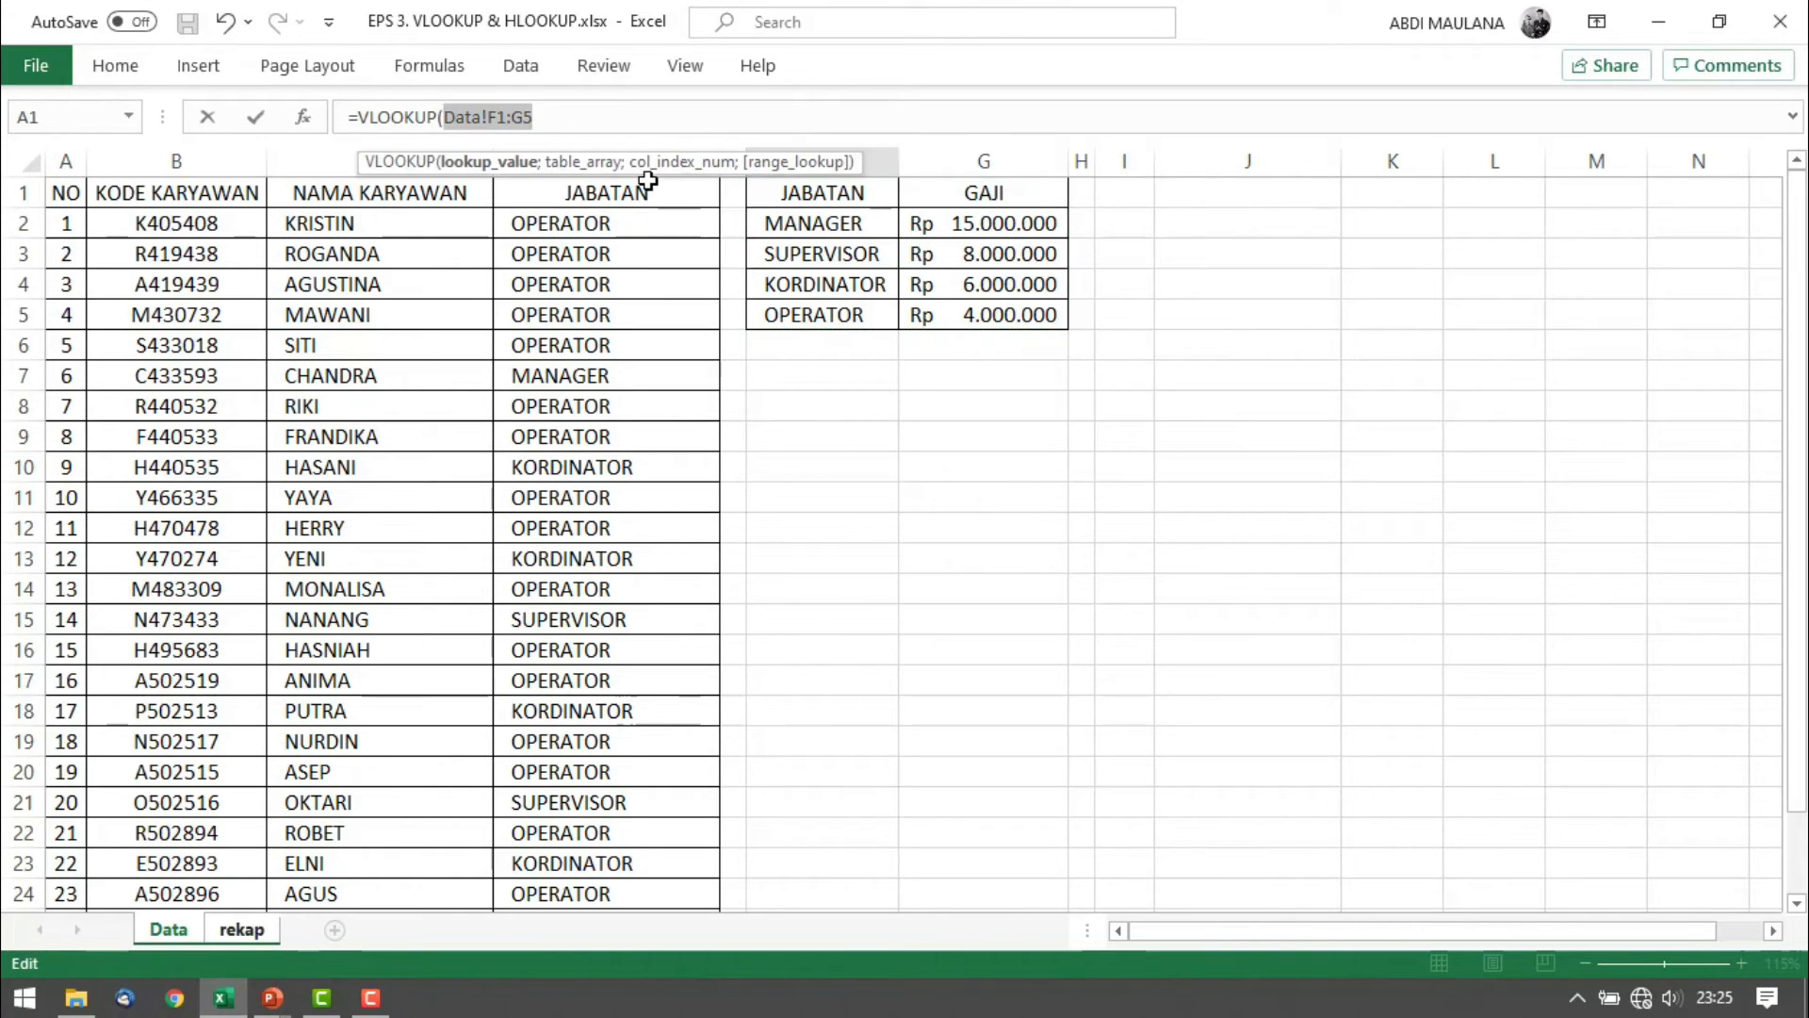
{"action": "key", "text": "BackSpace"}
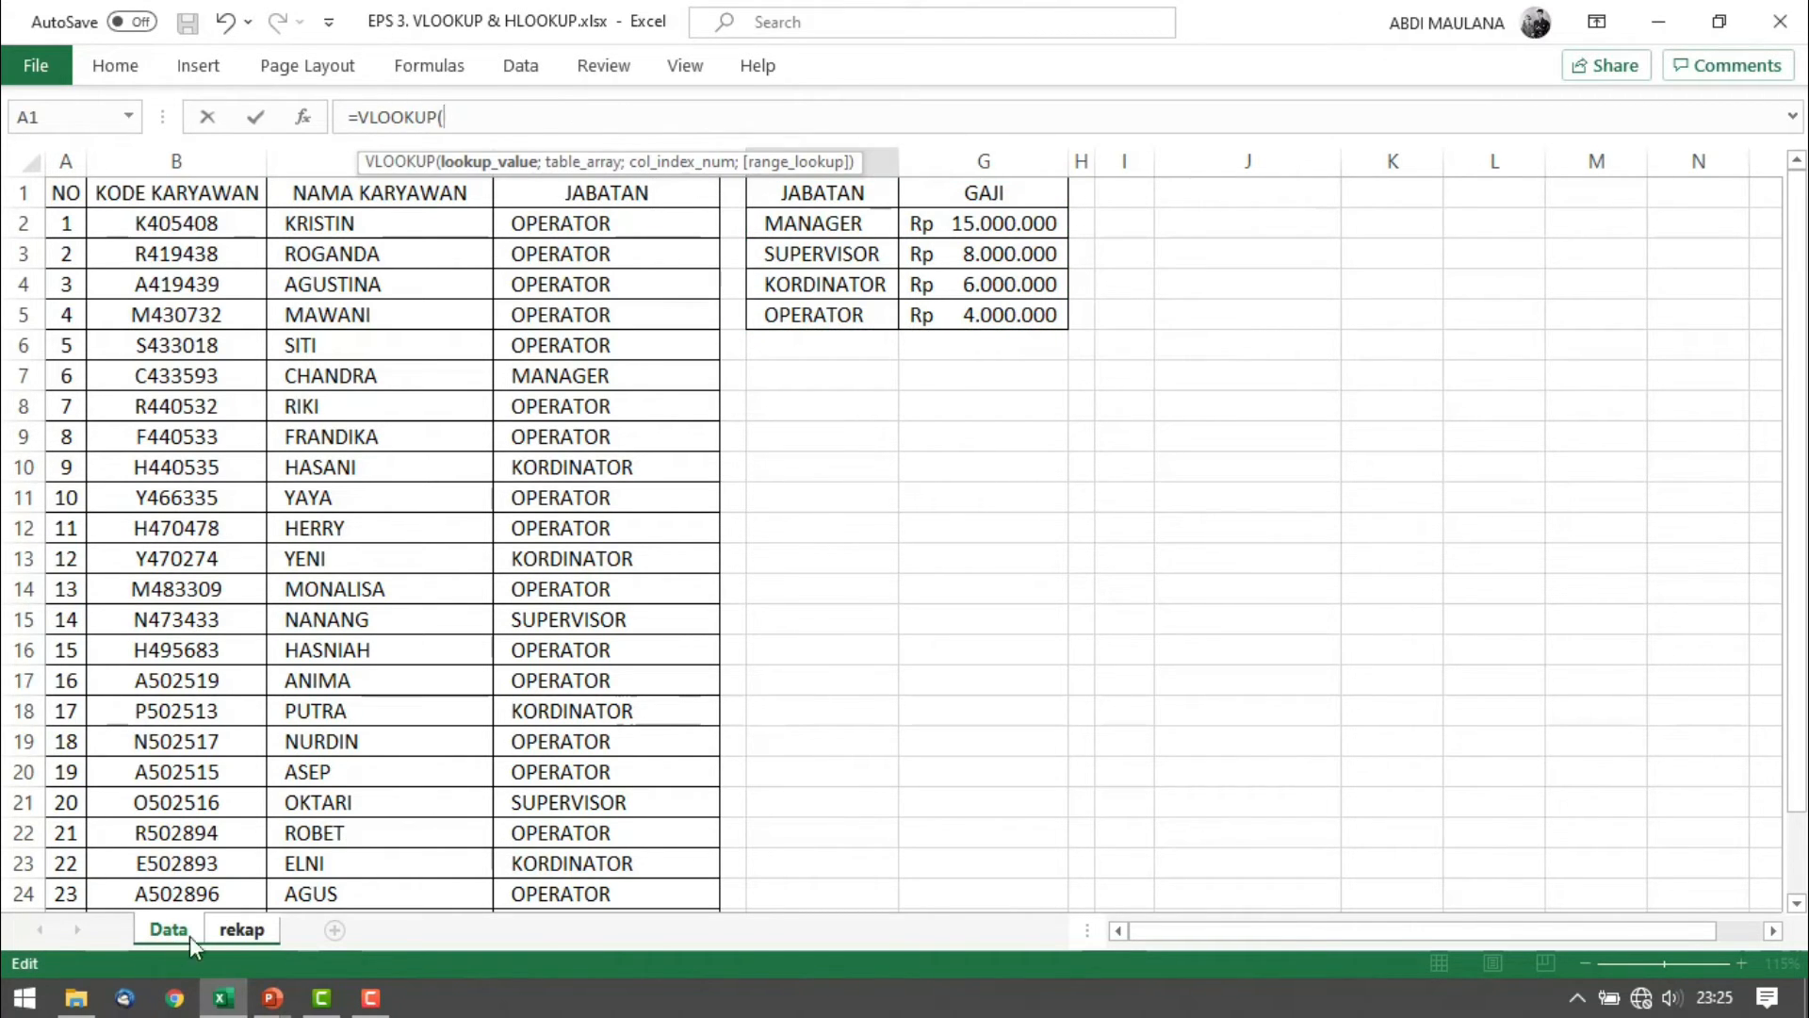
Set the F4 formula's lookup value to rekap!E4 and its table array to the absolute range Data!$F$1:$G$5
{"action": "left_click", "coordinate": [241, 931]}
{"action": "left_click", "coordinate": [907, 319]}
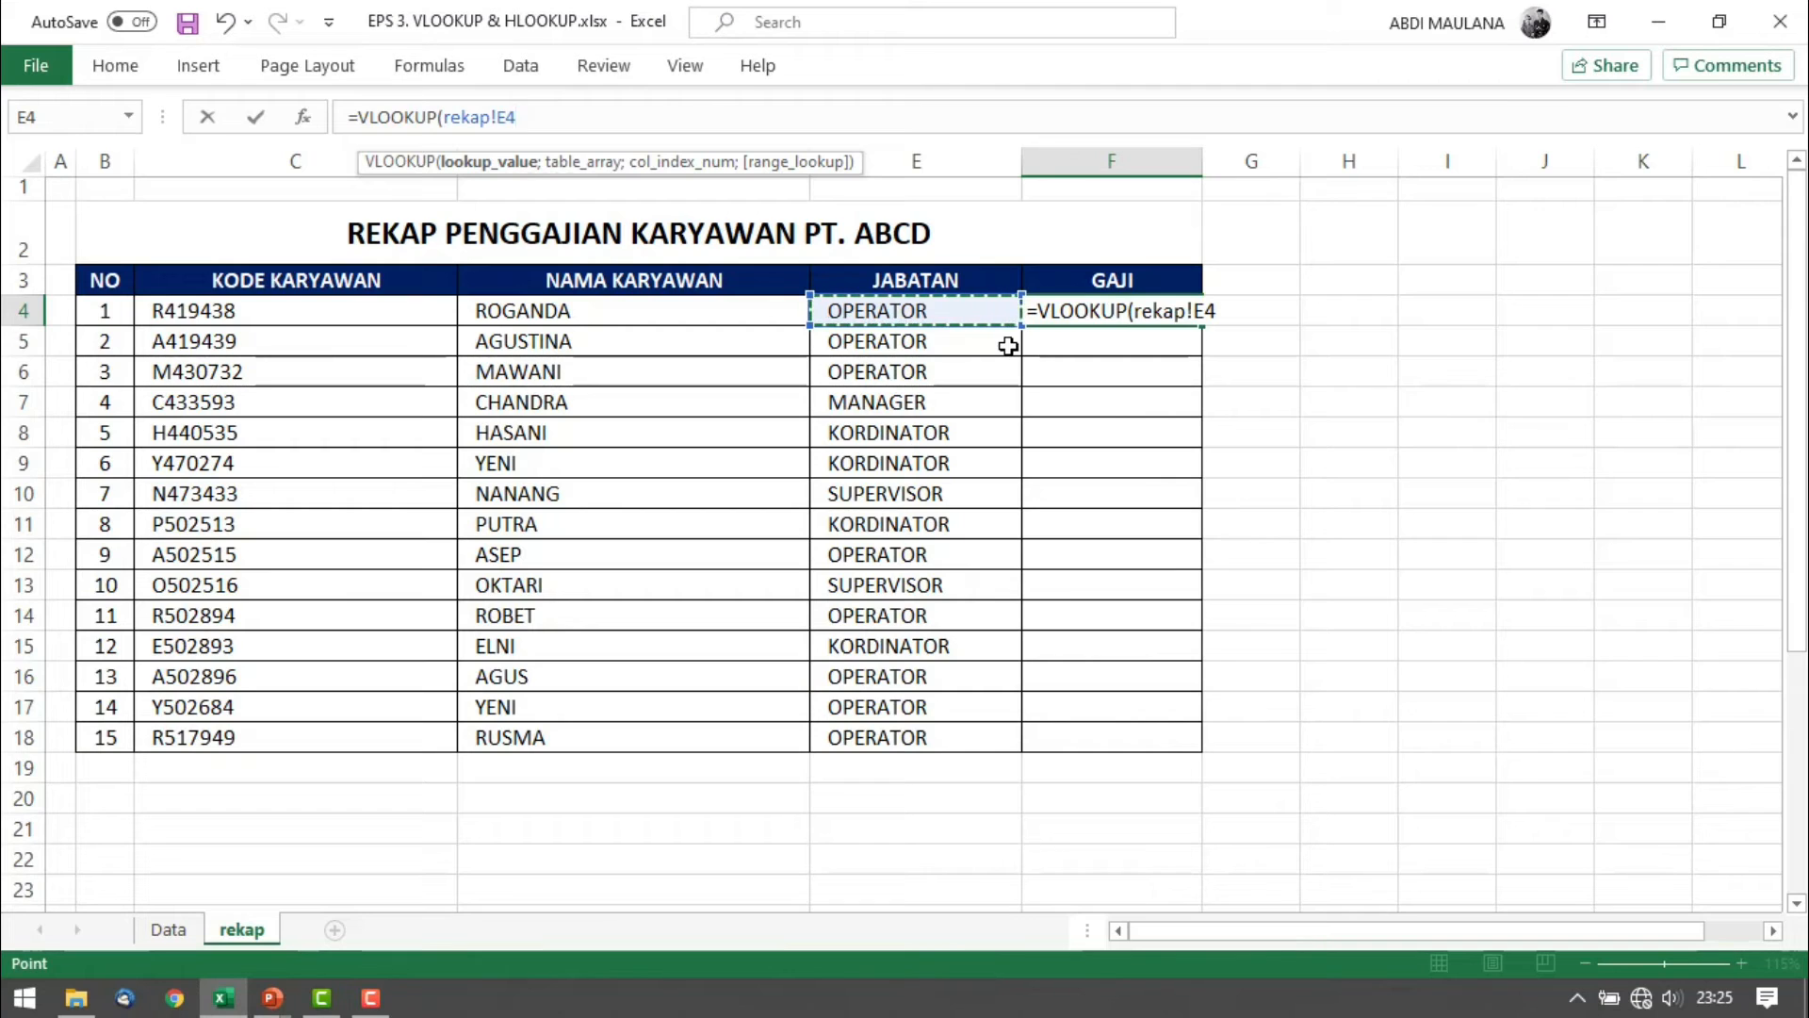
{"action": "type", "text": ";"}
{"action": "left_click", "coordinate": [168, 929]}
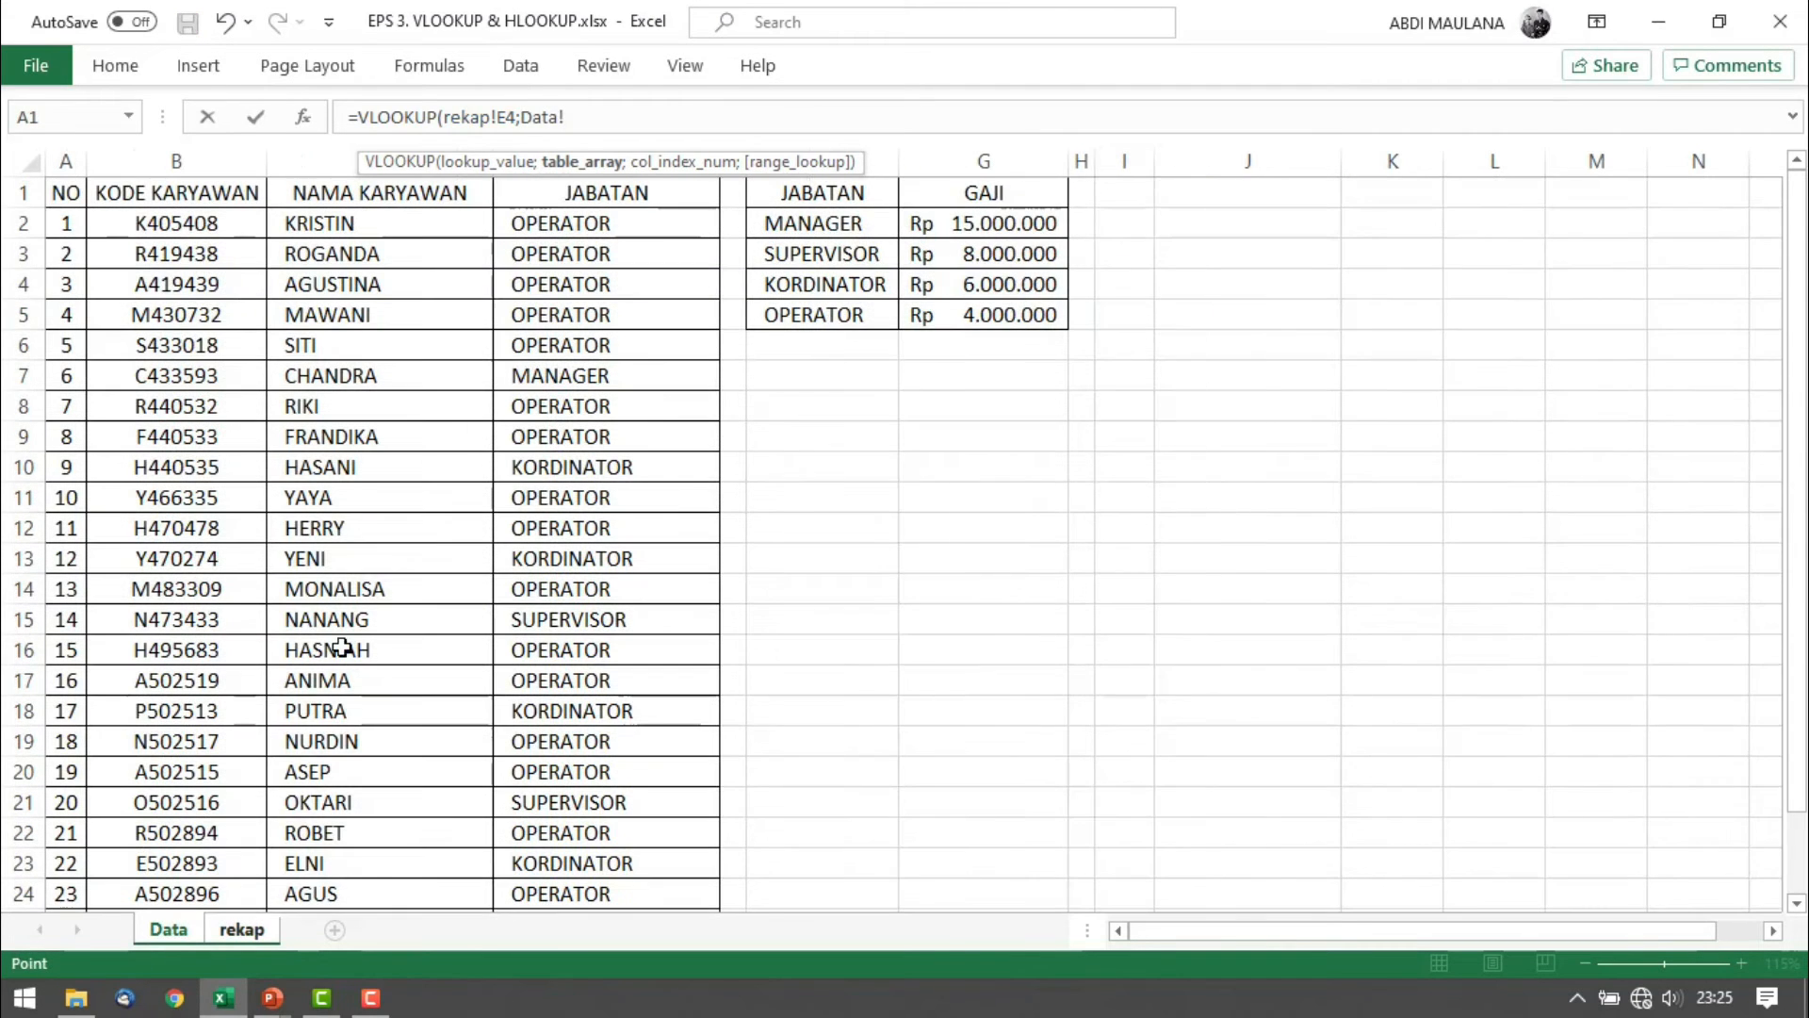
{"action": "left_click_drag", "start_coordinate": [829, 192], "coordinate": [992, 309]}
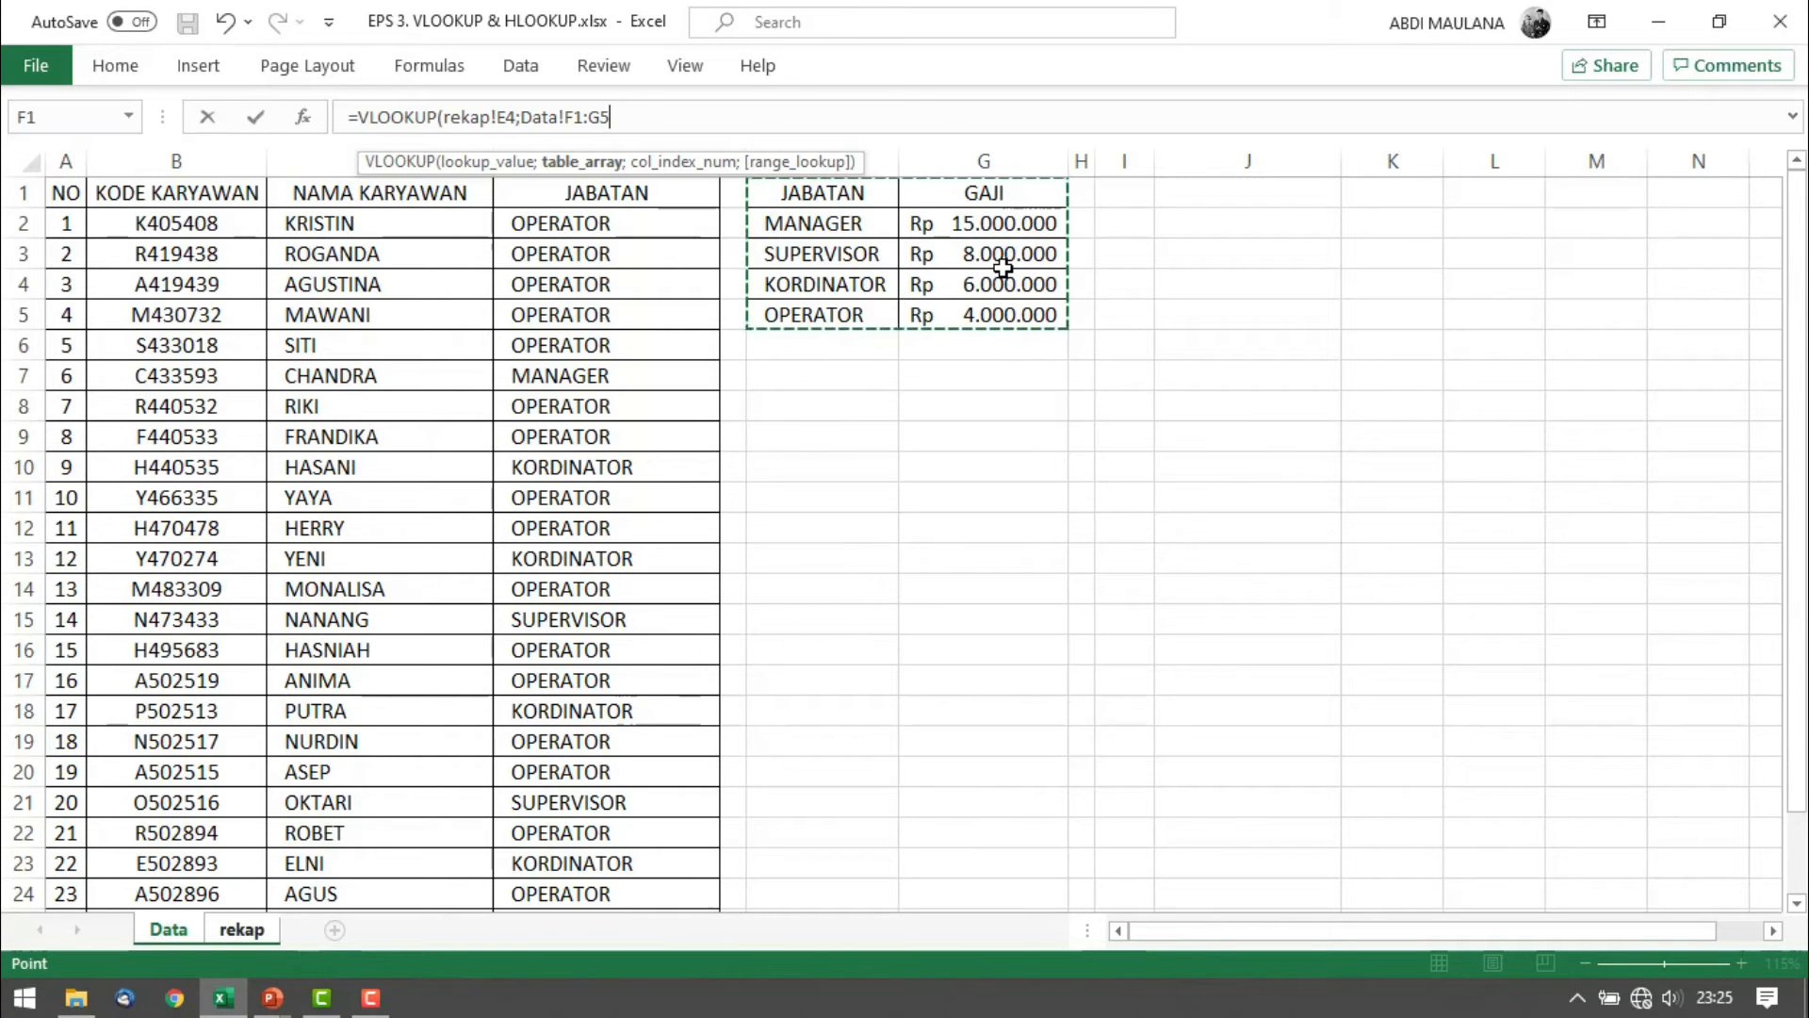
{"action": "key", "text": "F4"}
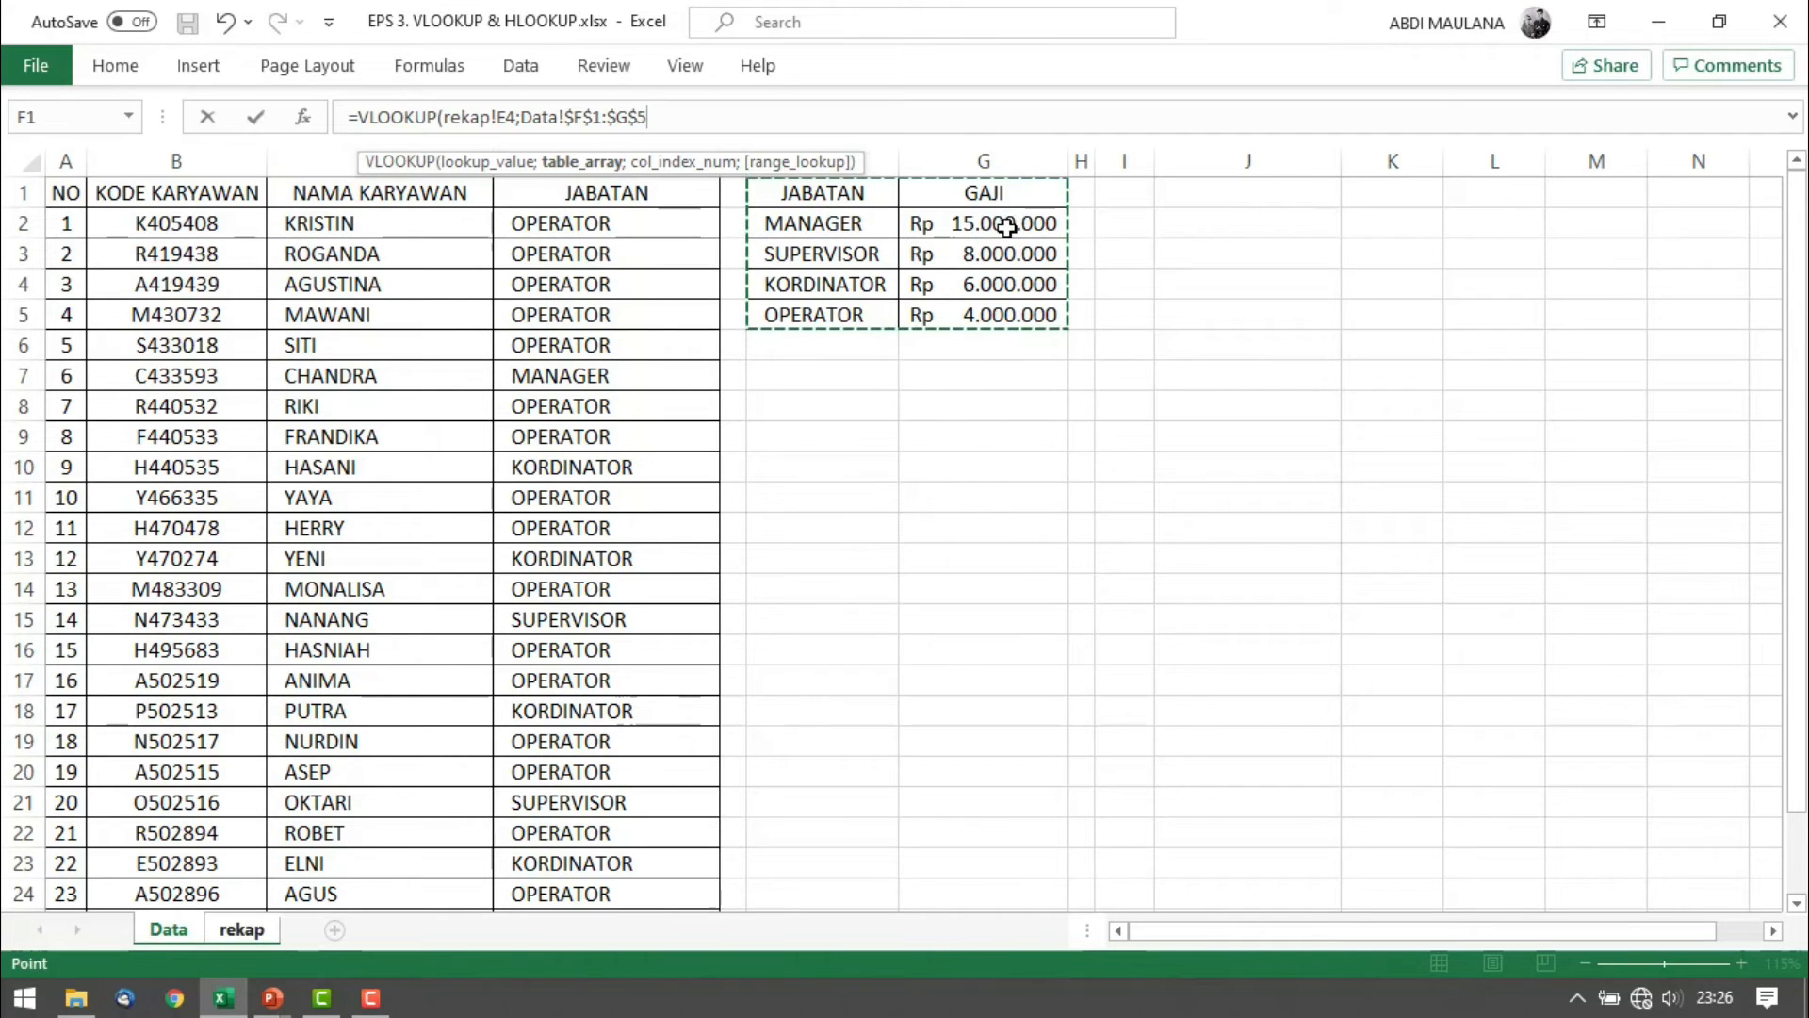
{"action": "type", "text": ";"}
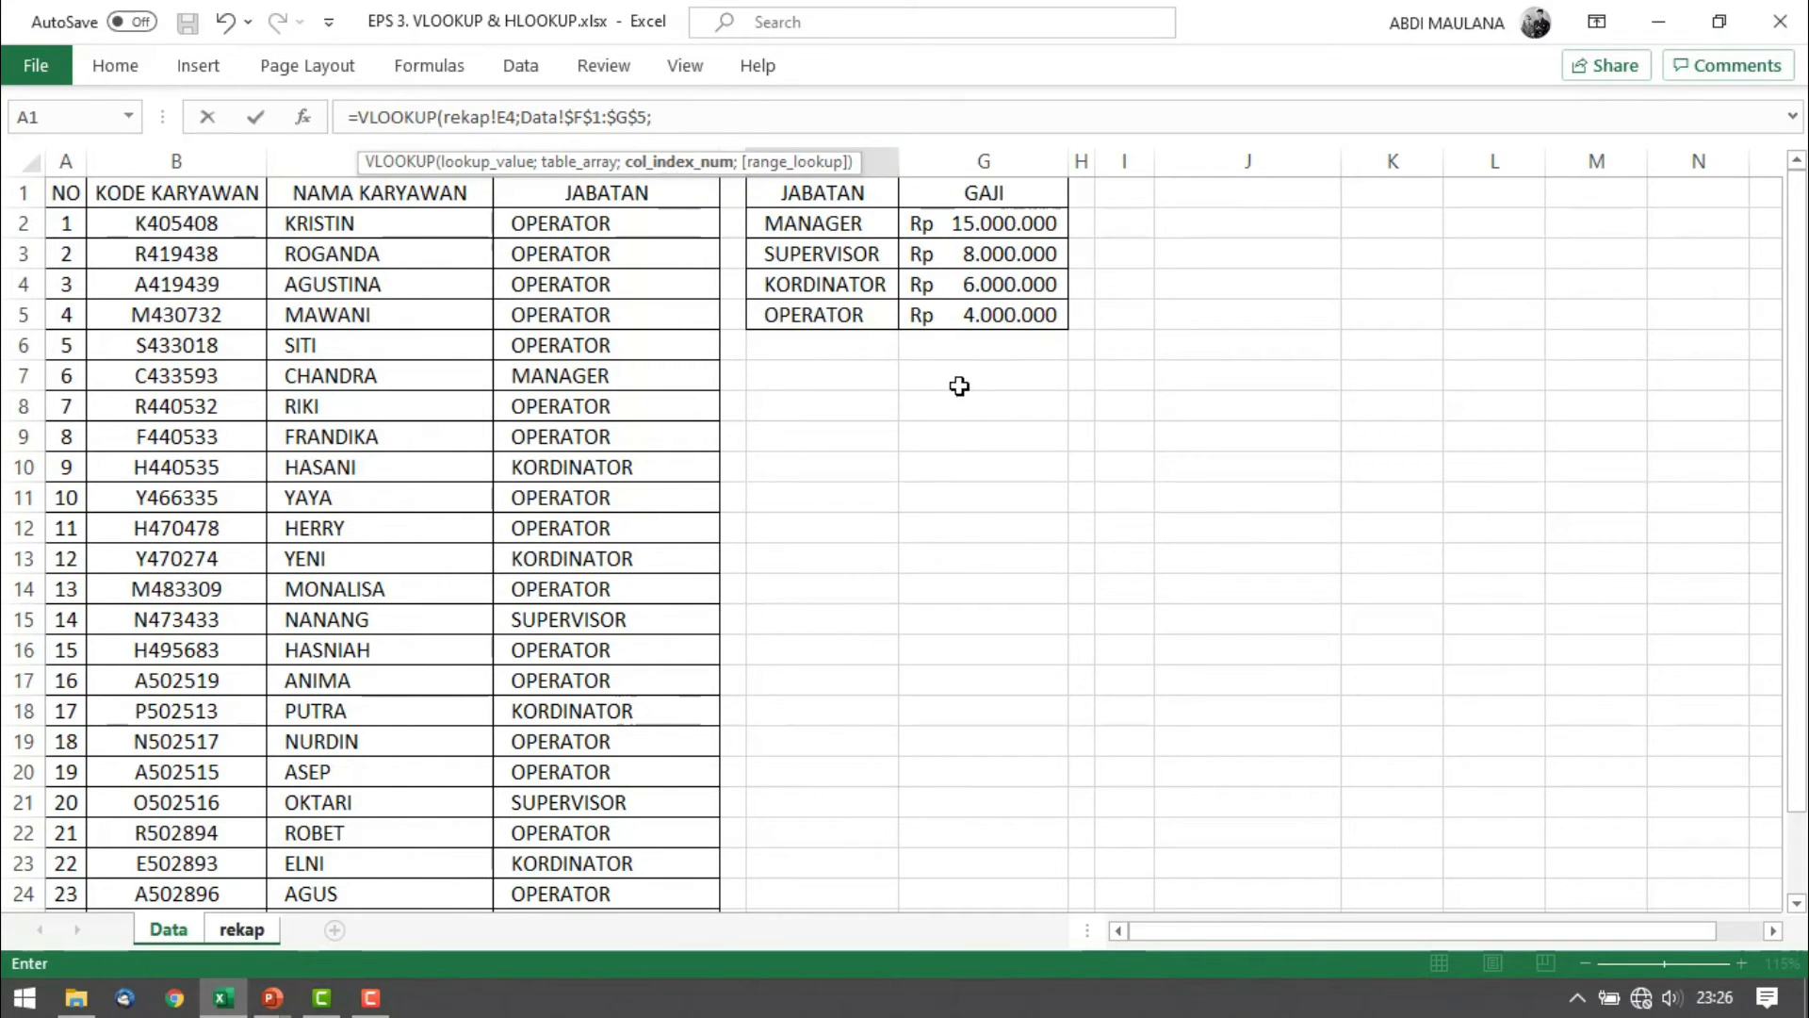
Complete the F4 VLOOKUP with column index 2 and exact match 0, and clear the stray semicolon from G5
{"action": "type", "text": "2"}
{"action": "key", "text": "Return"}
{"action": "key", "text": "Right"}
{"action": "type", "text": ";"}
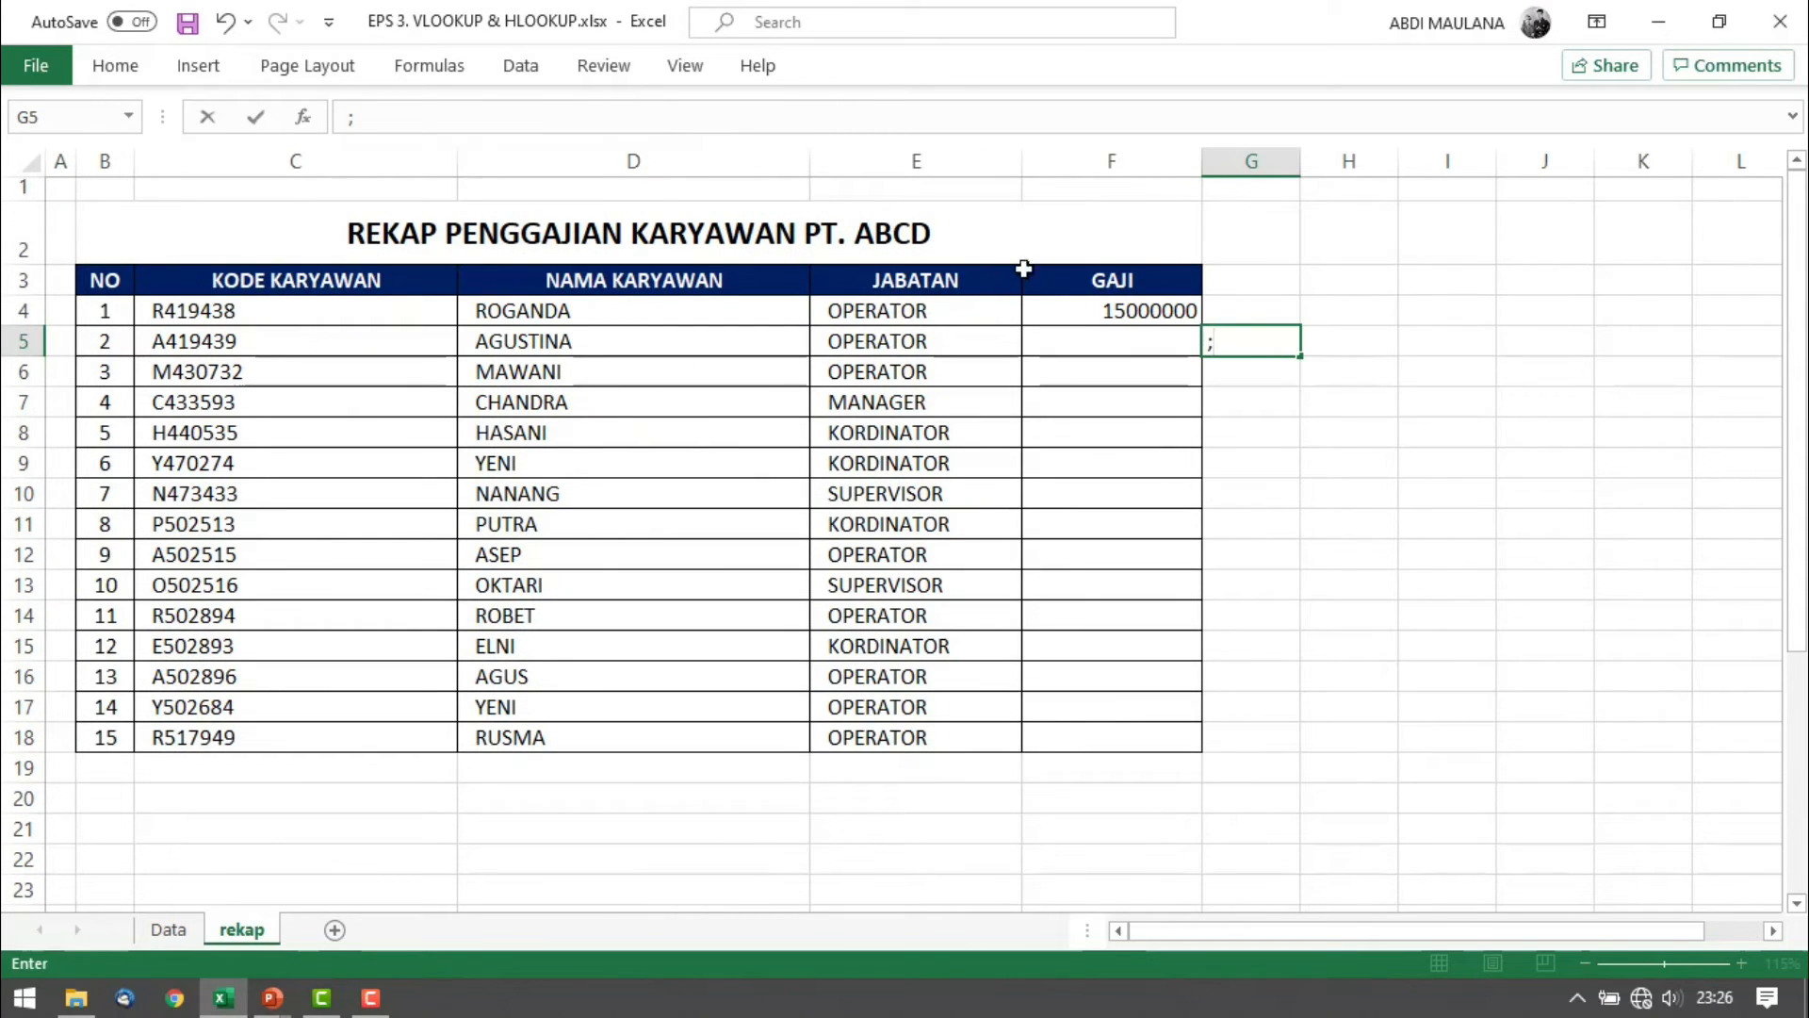
{"action": "left_click", "coordinate": [1163, 311]}
{"action": "left_click", "coordinate": [719, 118]}
{"action": "key", "text": "BackSpace"}
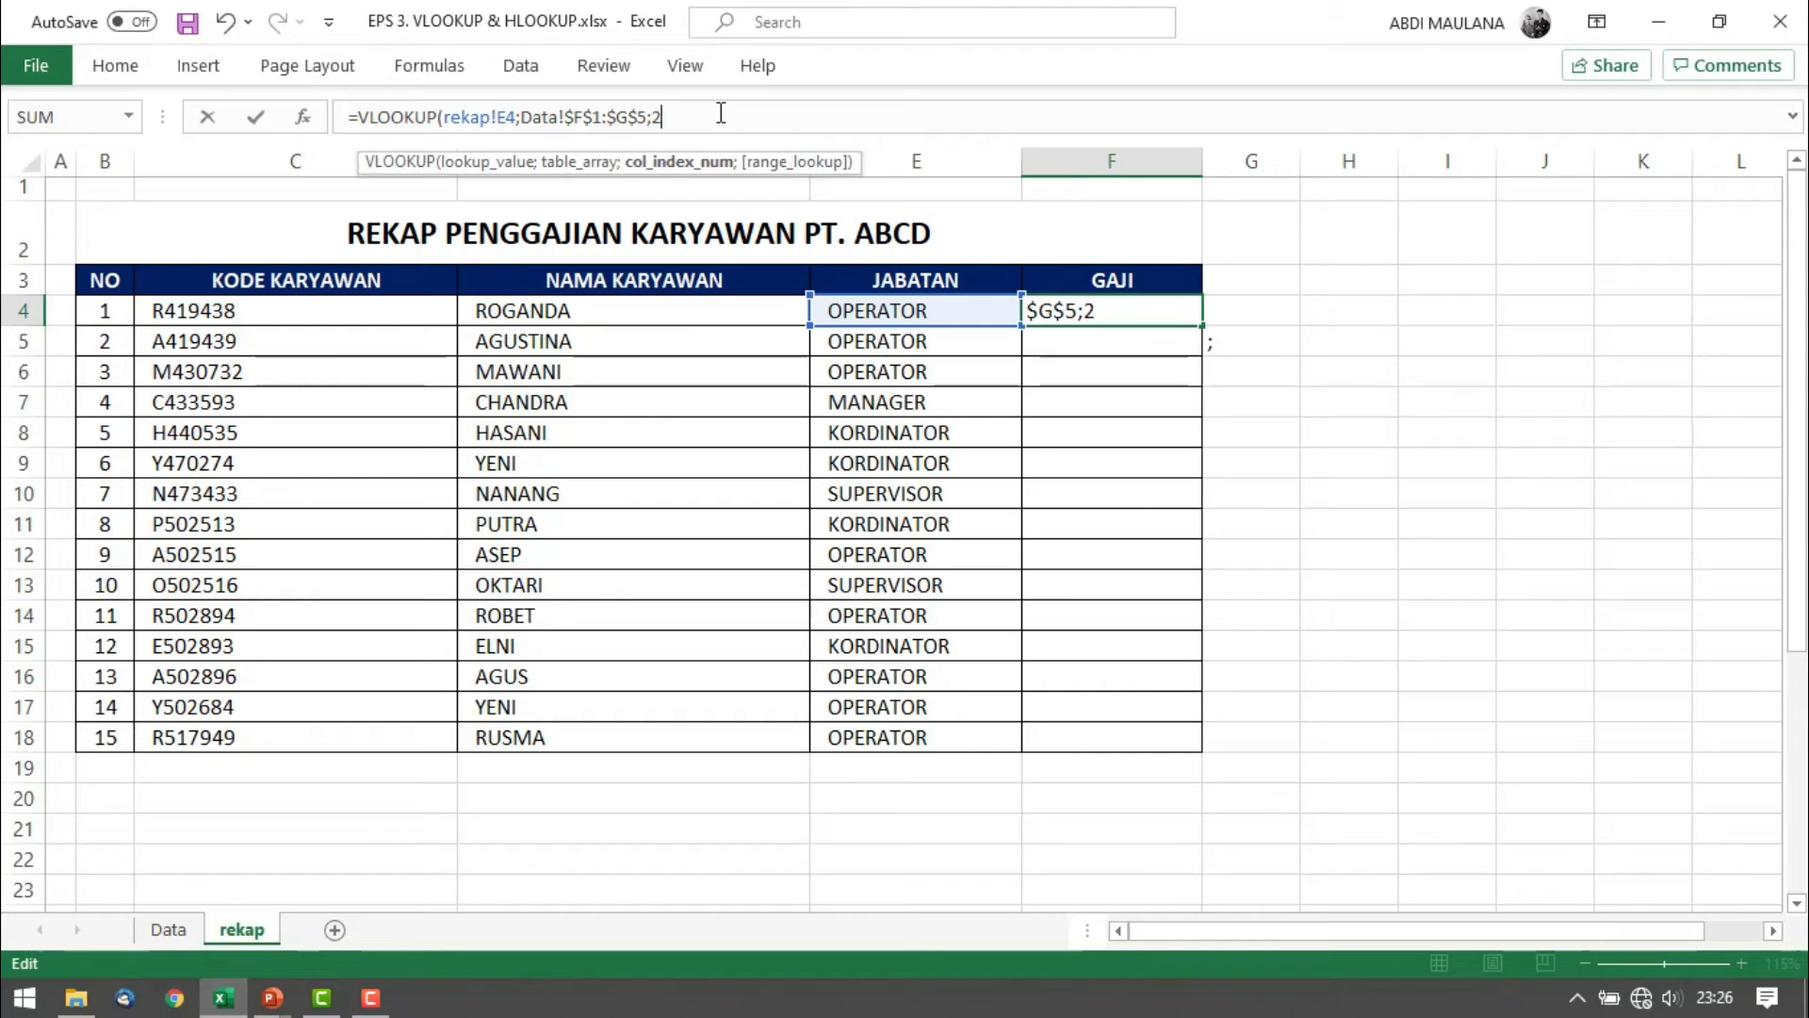
{"action": "type", "text": ";0"}
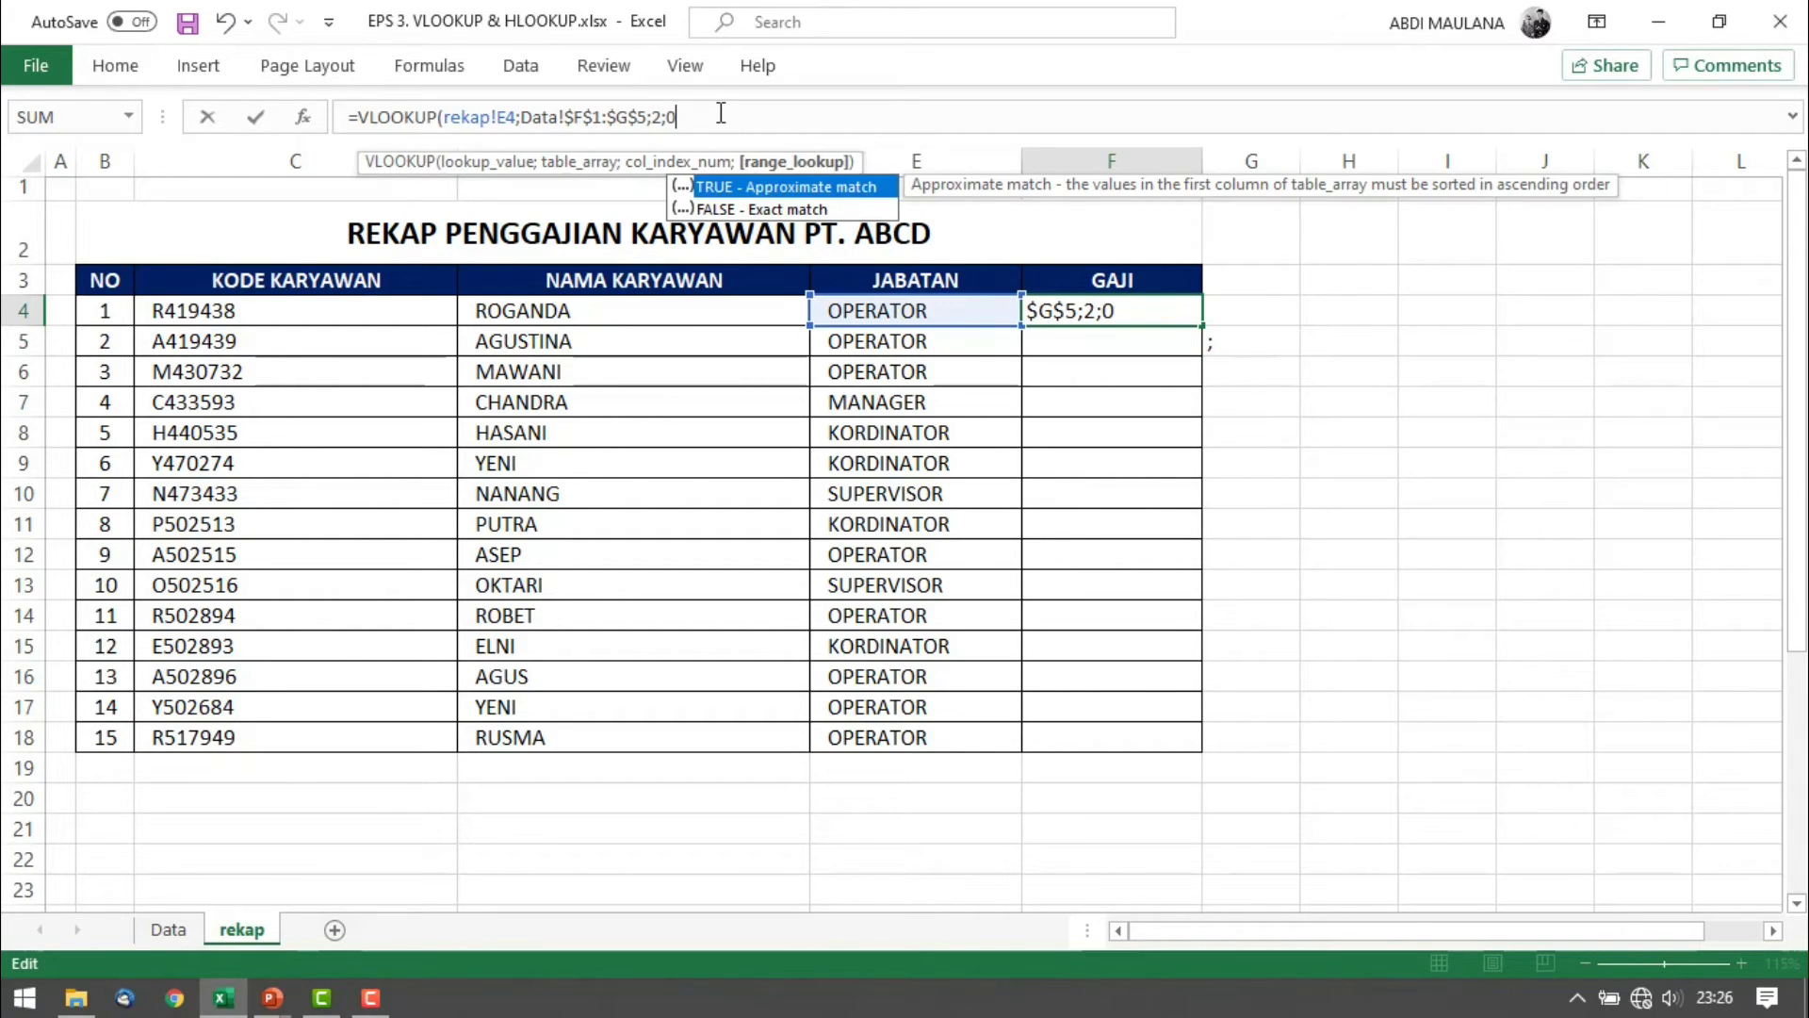
{"action": "key", "text": "Return"}
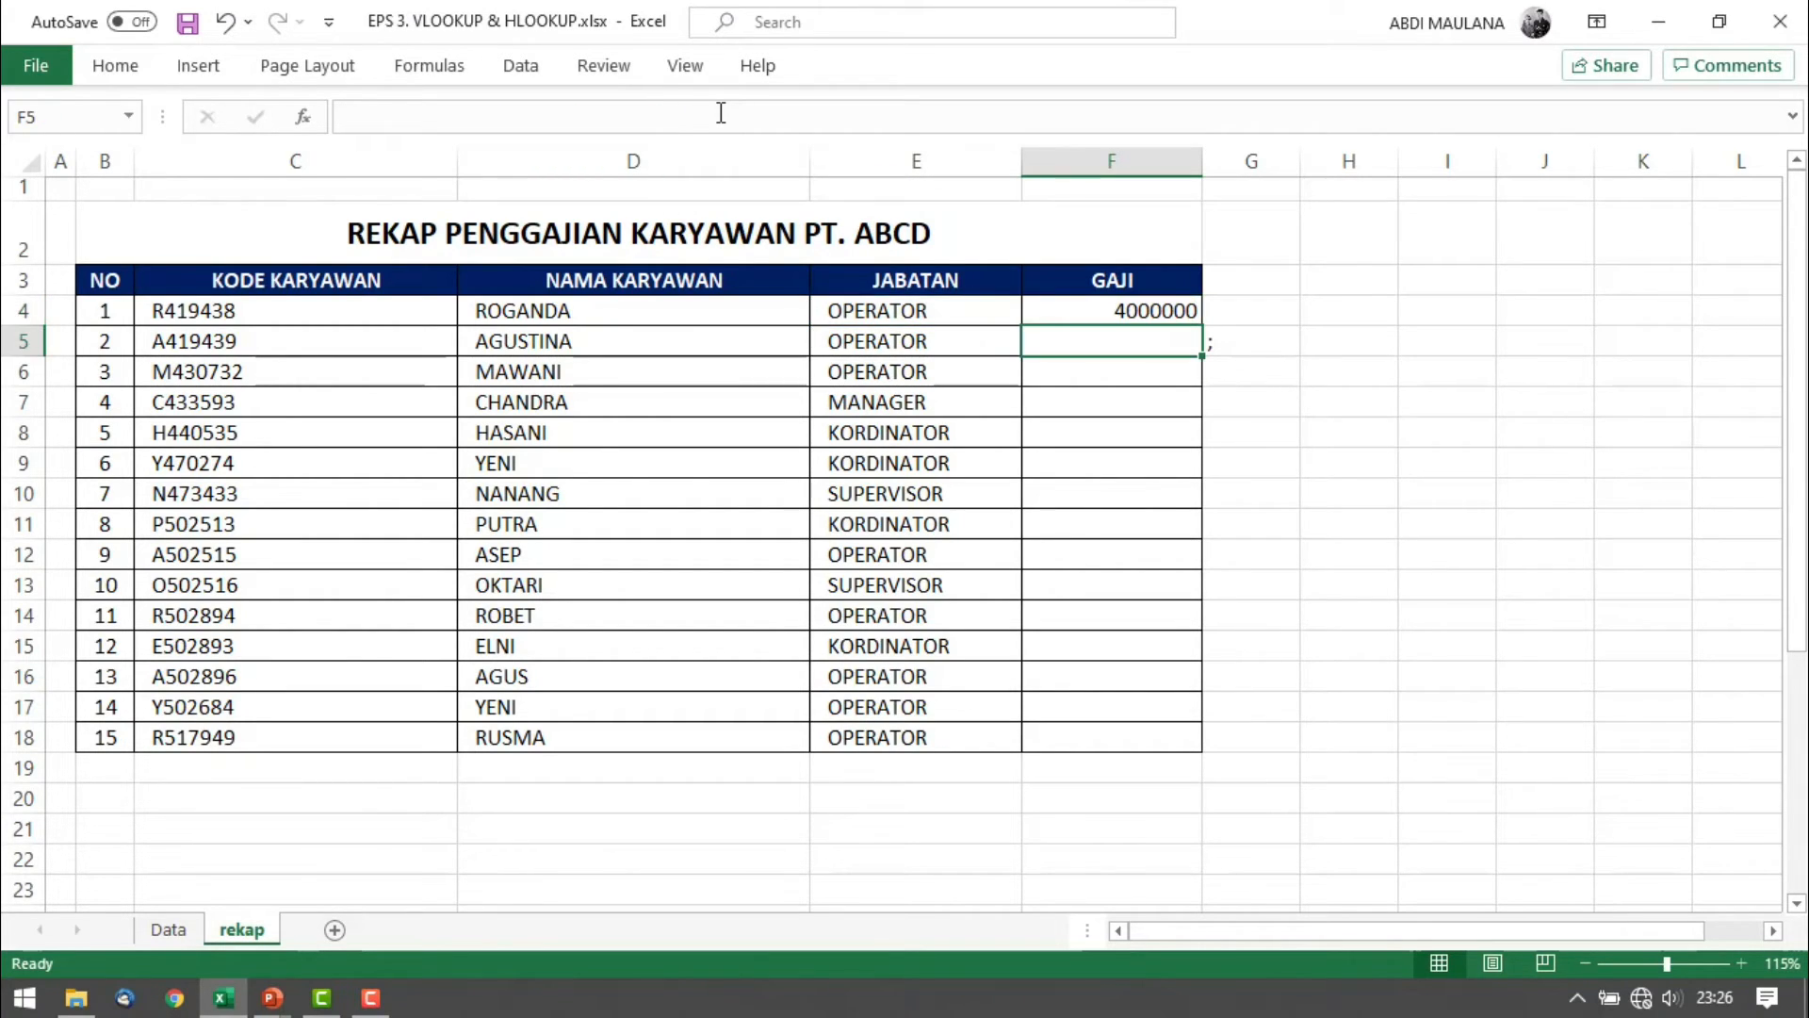
{"action": "key", "text": "Right"}
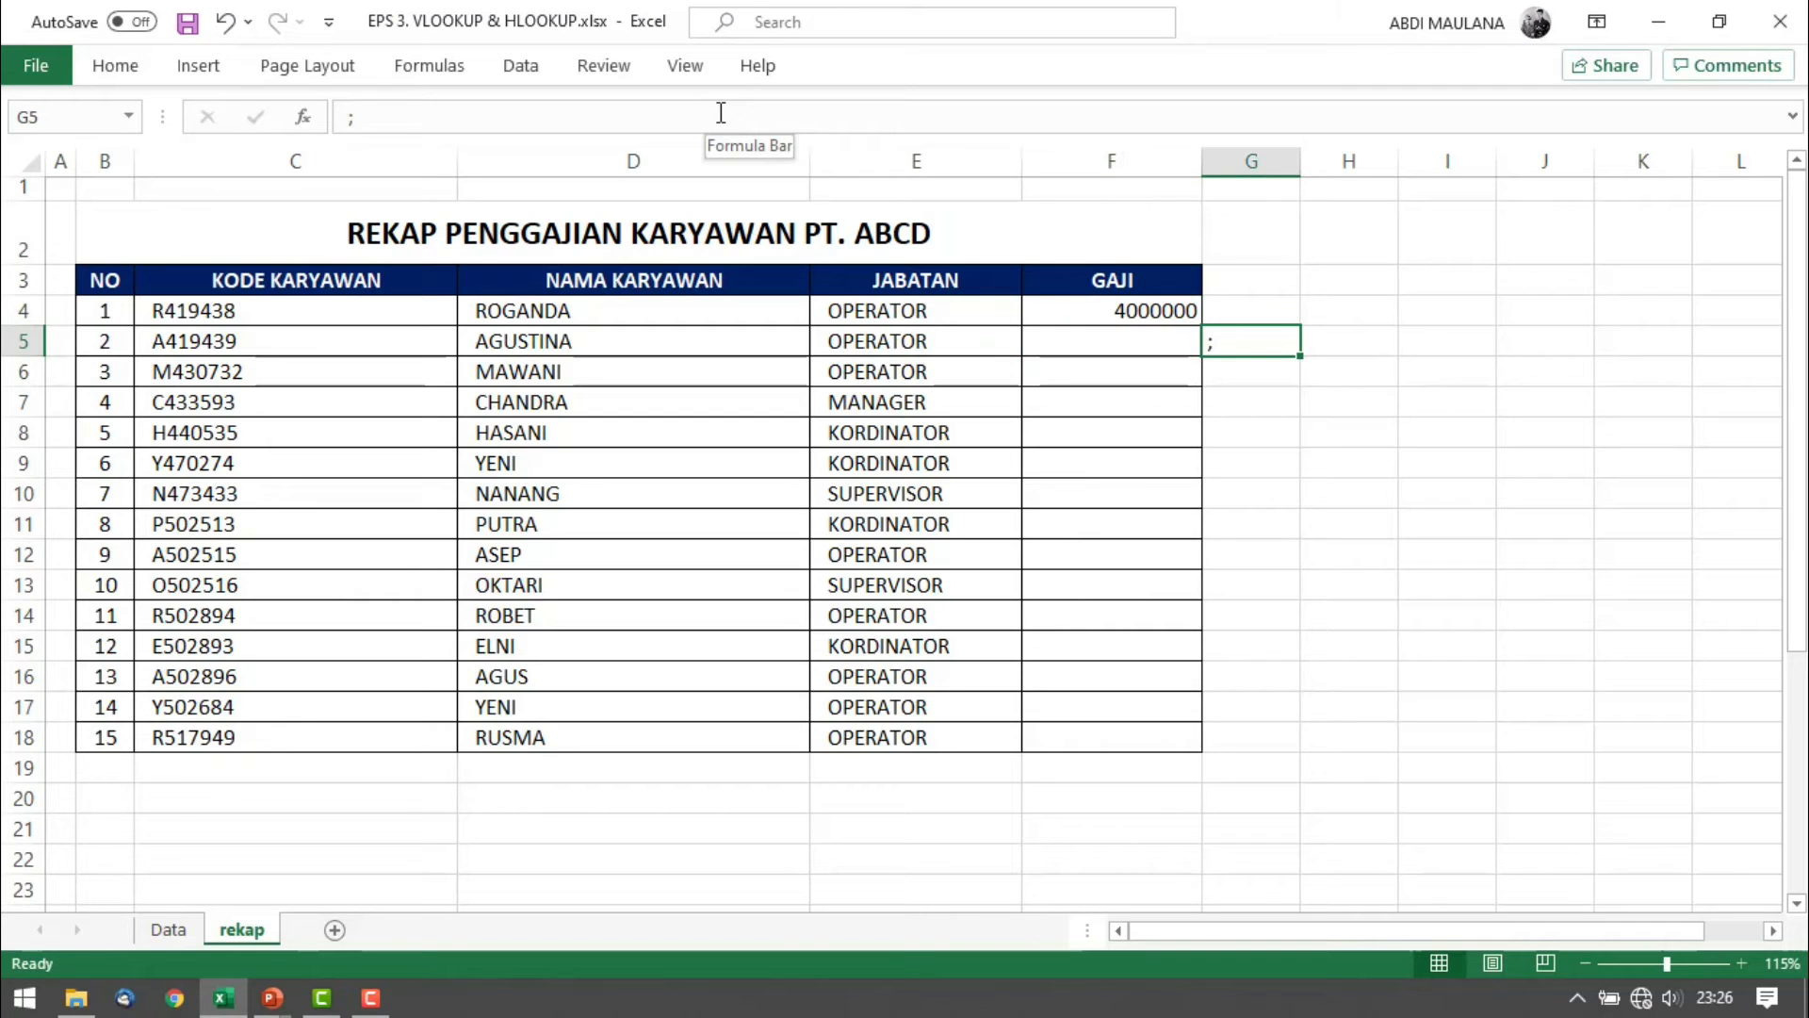
{"action": "key", "text": "Delete"}
Copy the F4 VLOOKUP formula down through F18 to fill the rest of the GAJI column
{"action": "key", "text": "Up"}
{"action": "key", "text": "Left"}
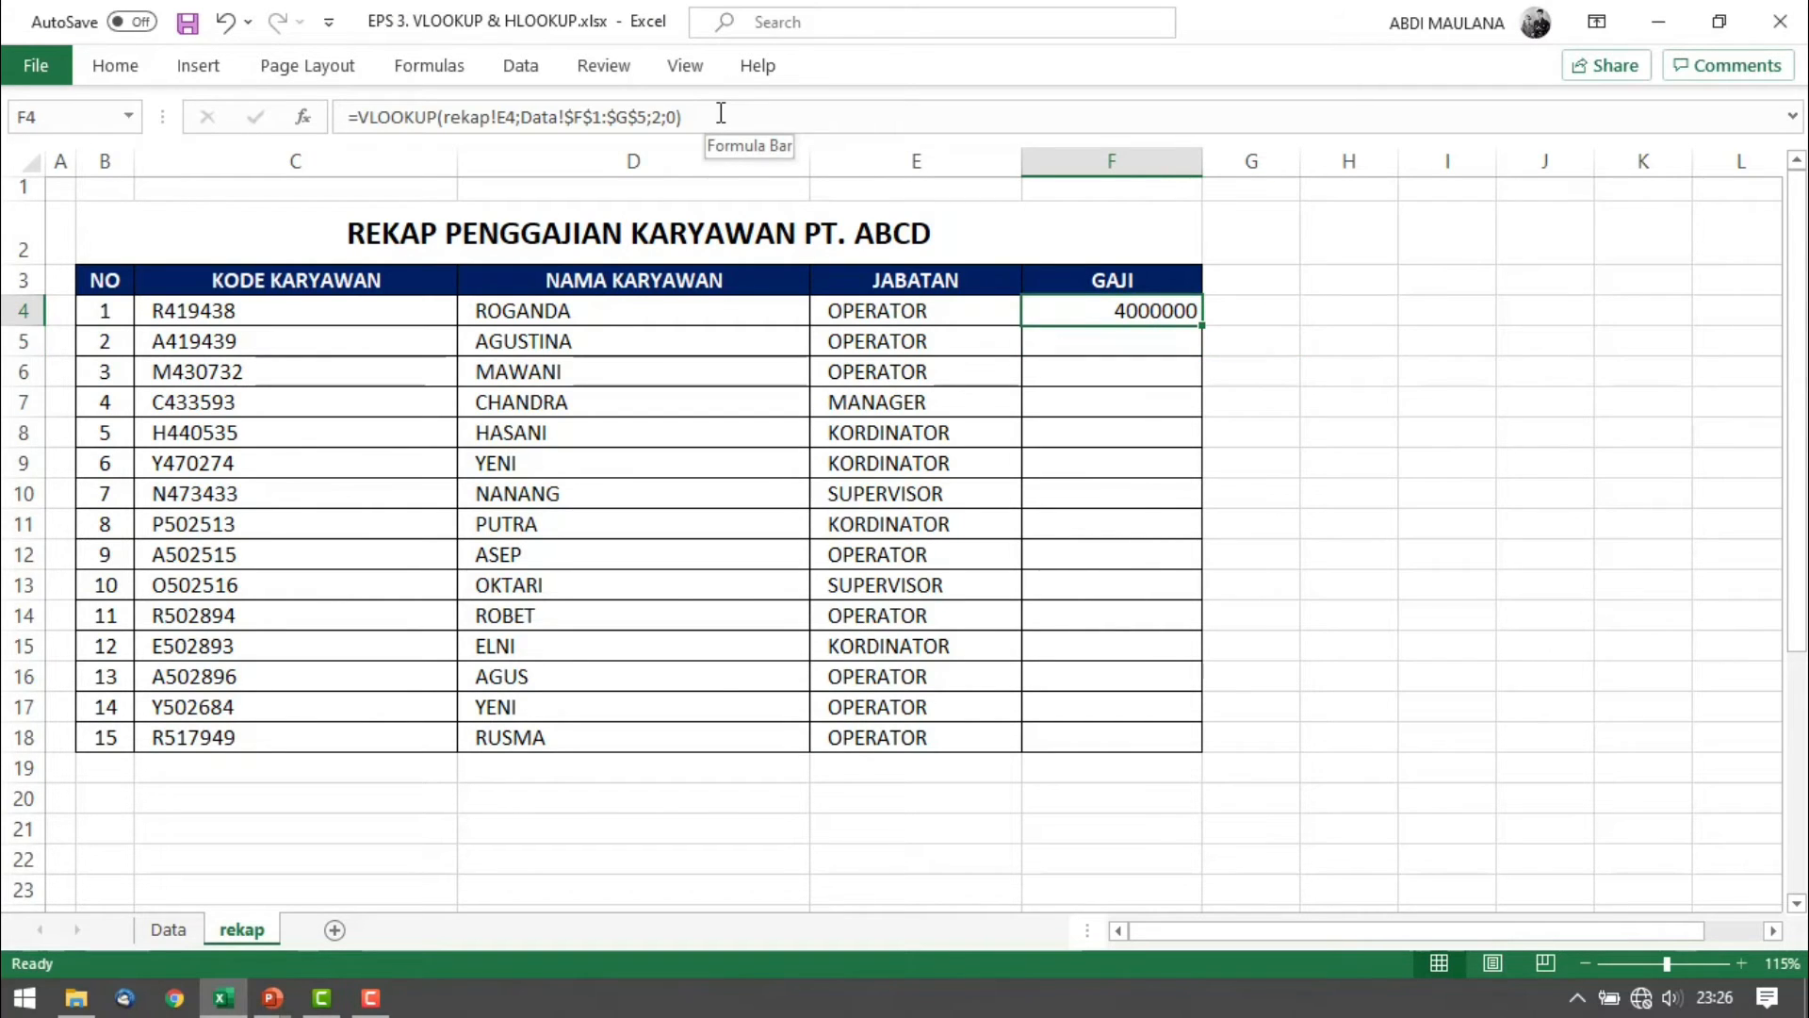
{"action": "key", "text": "ctrl+c"}
{"action": "key", "text": "Left"}
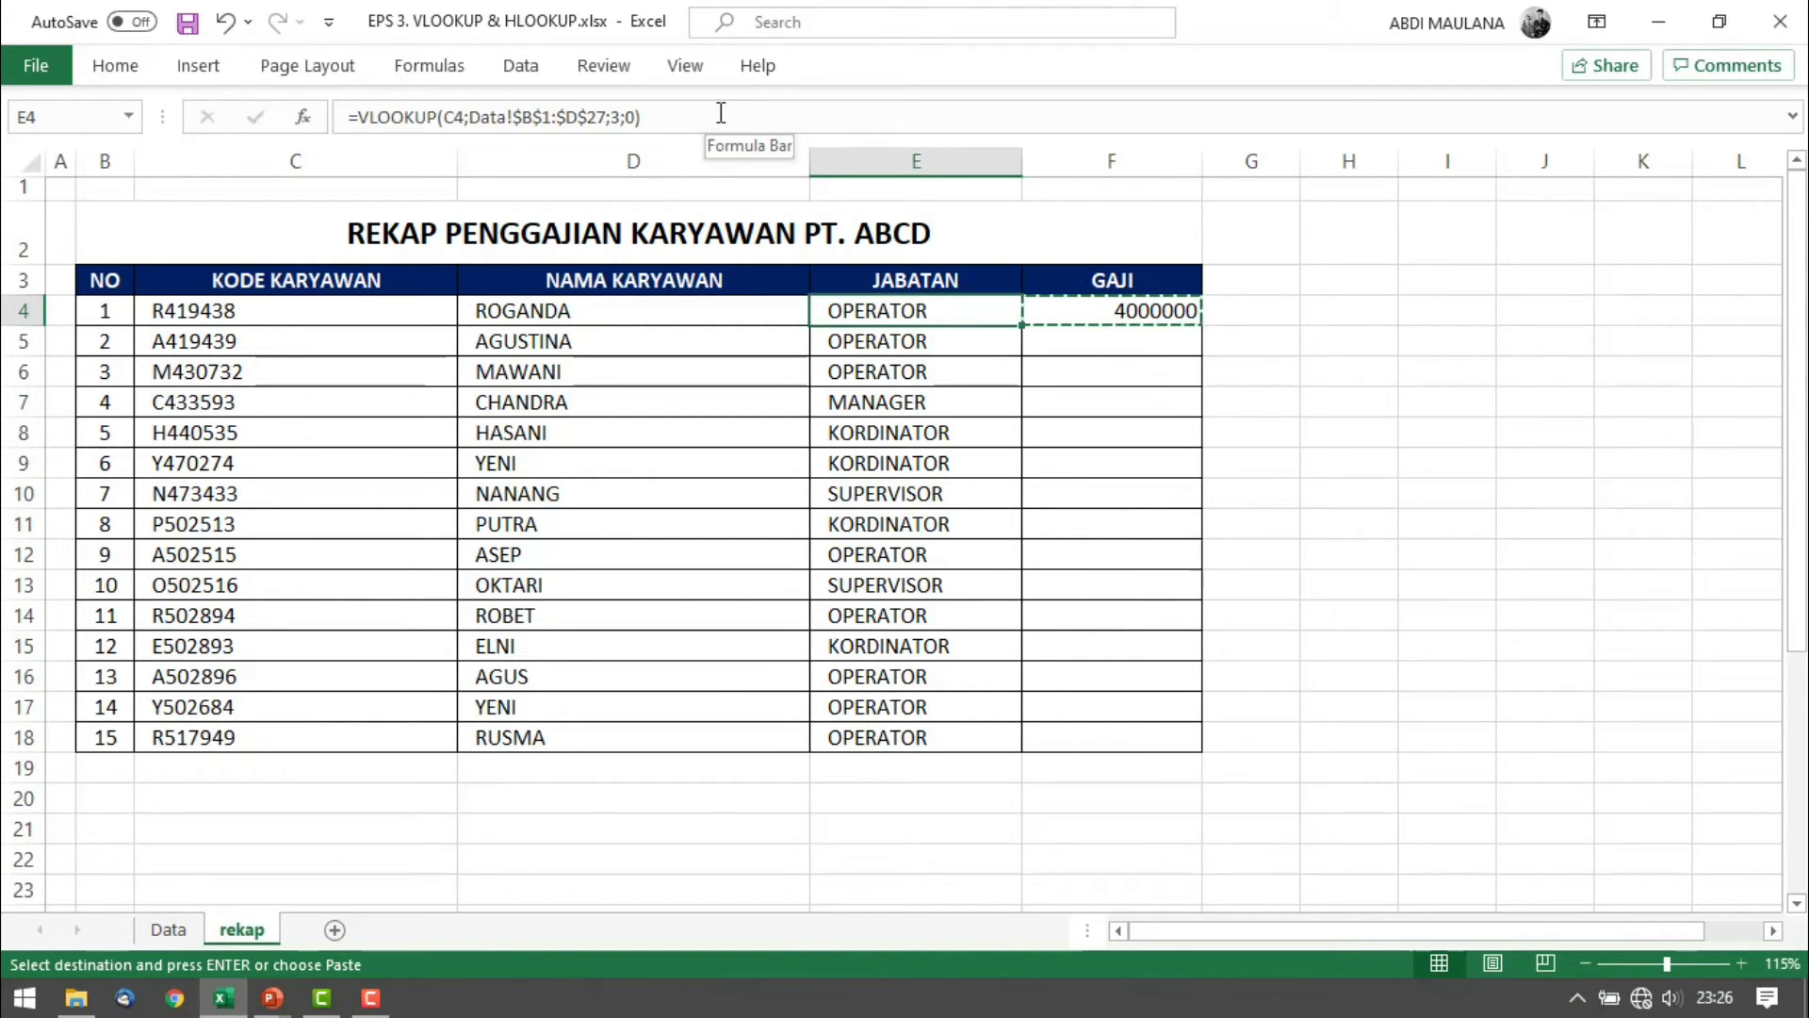
{"action": "key", "text": "Down"}
{"action": "key", "text": "Down"}
{"action": "key", "text": "Down"}
{"action": "key", "text": "Down"}
{"action": "key", "text": "Down"}
{"action": "key", "text": "Down"}
{"action": "key", "text": "Down"}
{"action": "key", "text": "Down"}
{"action": "key", "text": "Down"}
{"action": "key", "text": "Down"}
{"action": "key", "text": "Down"}
{"action": "key", "text": "Down"}
{"action": "key", "text": "Down"}
{"action": "key", "text": "Down"}
{"action": "key", "text": "Right"}
{"action": "key", "text": "ctrl+shift+Up"}
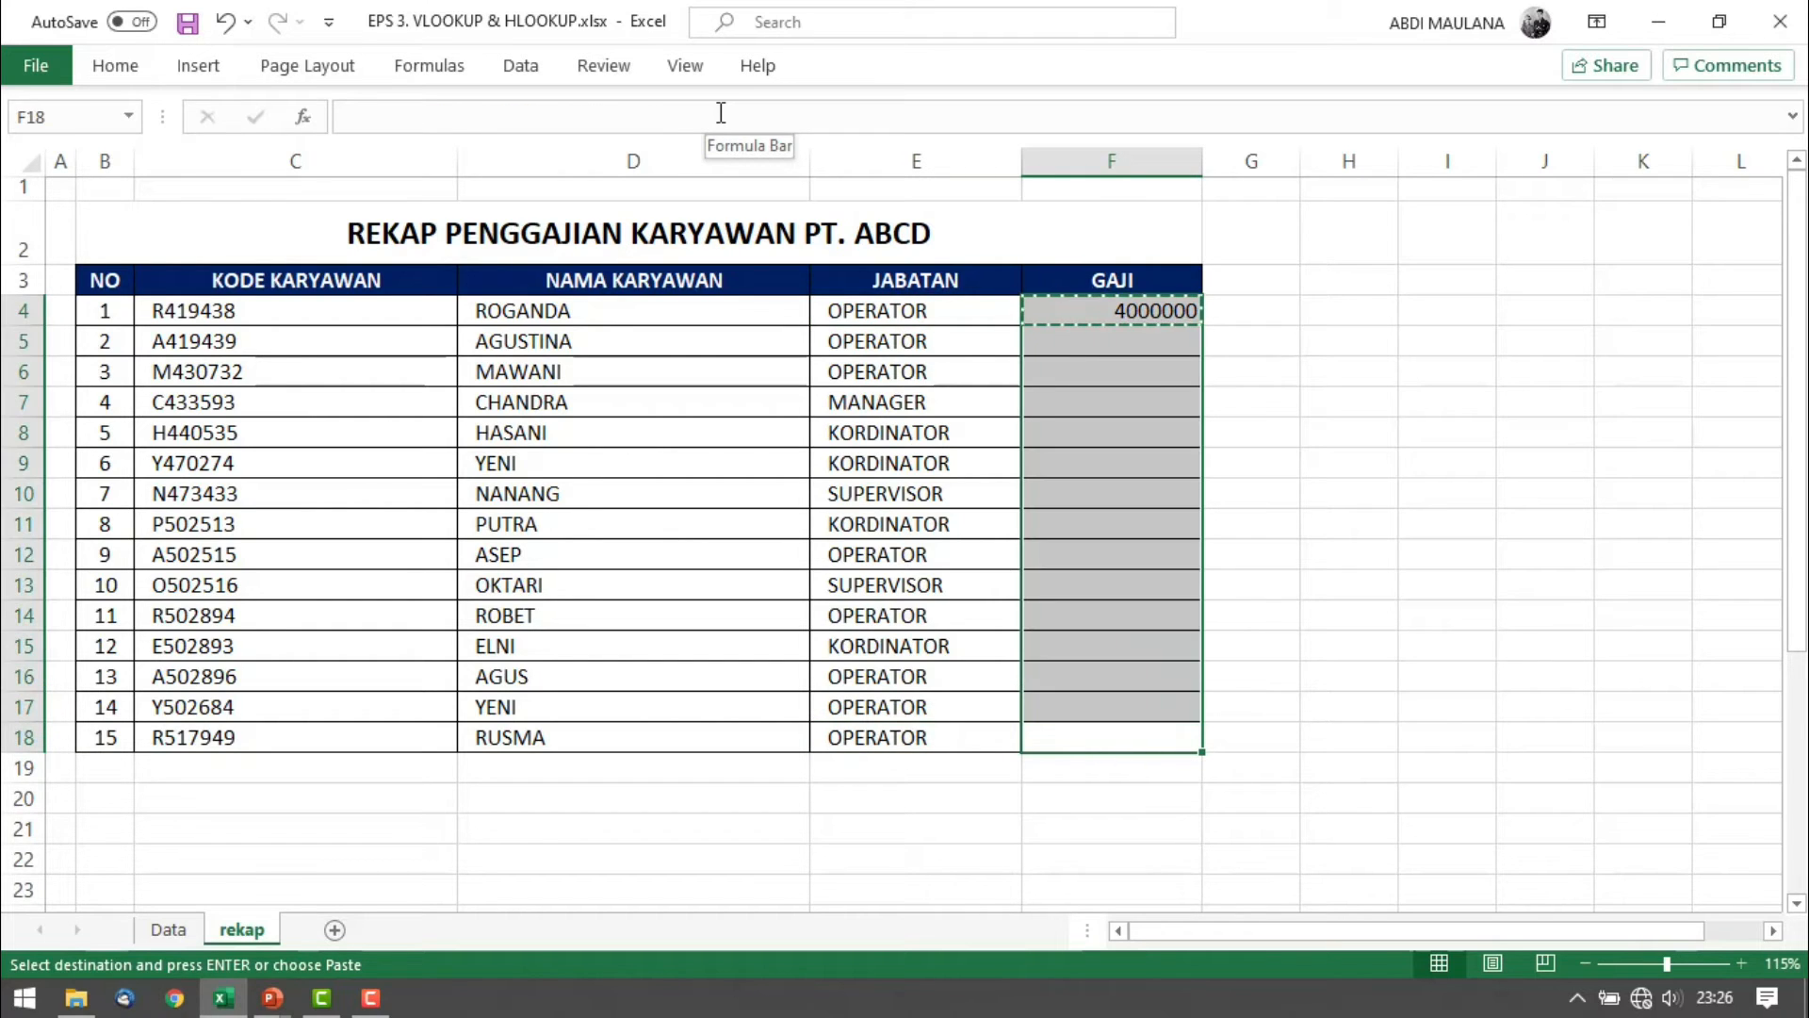
{"action": "key", "text": "ctrl+v"}
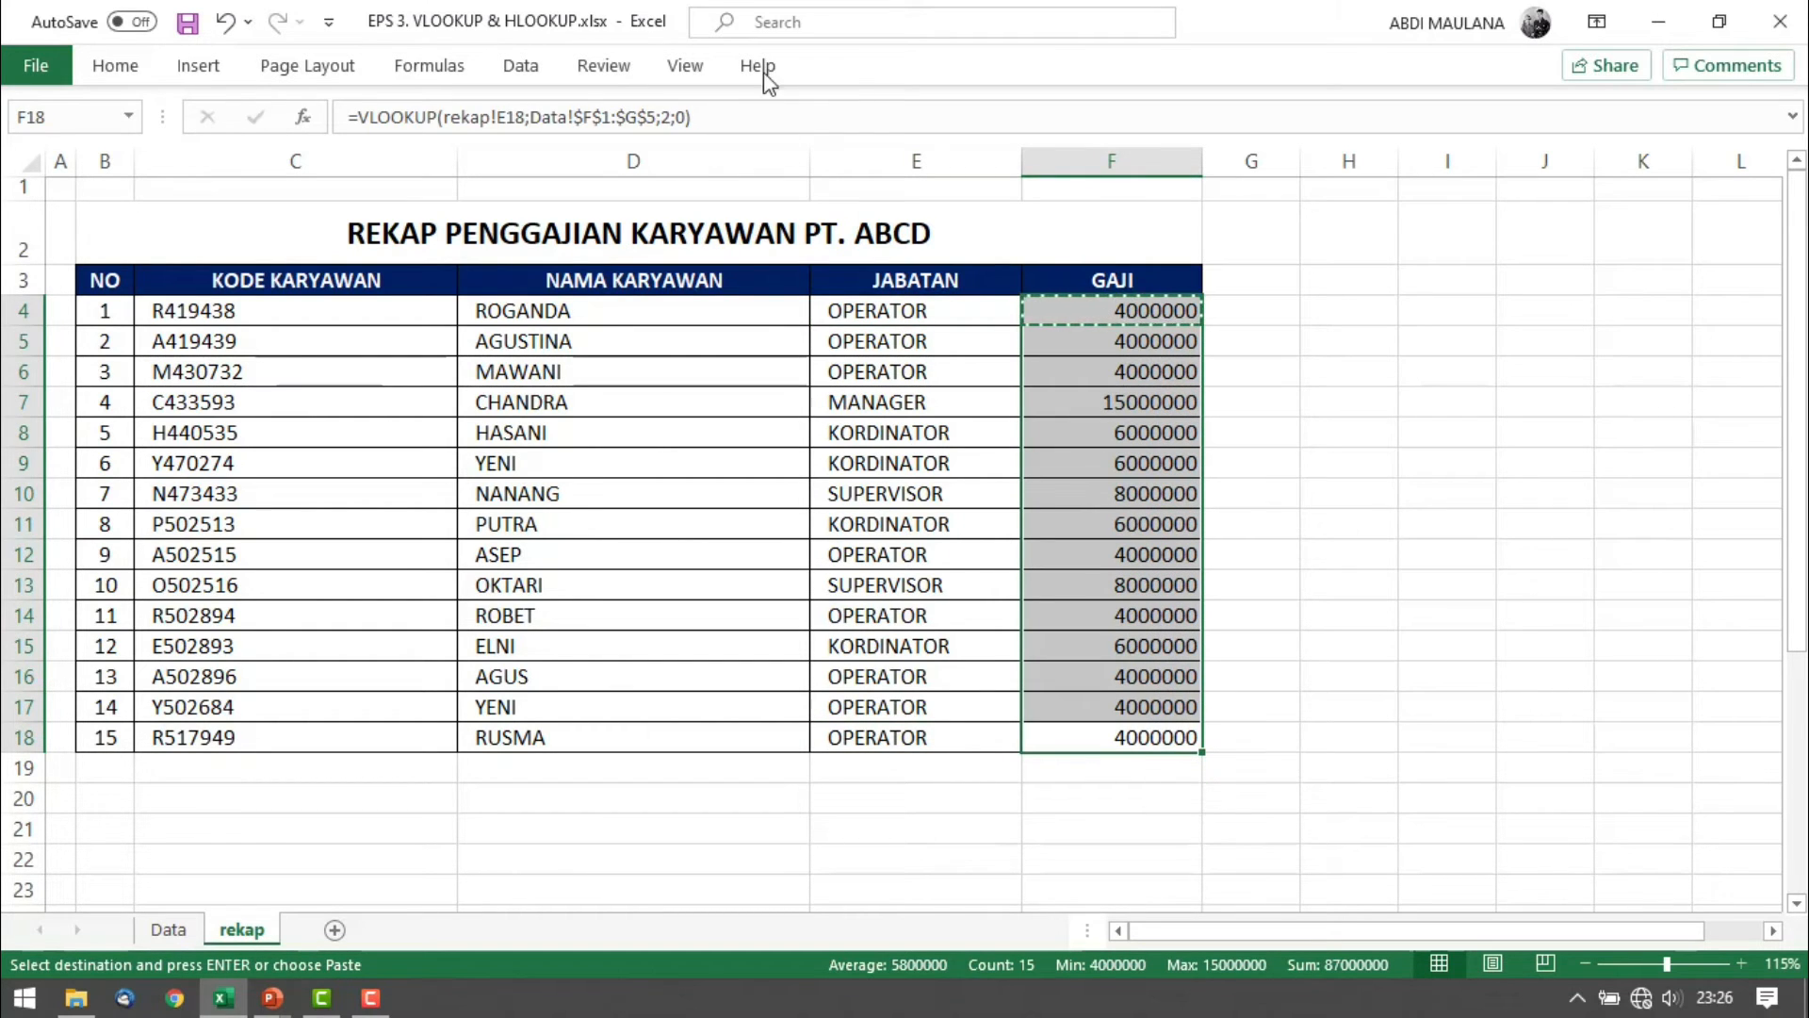
{"action": "key", "text": "Escape"}
Inspect the copied VLOOKUP formulas in F8 and F13 of the GAJI column
{"action": "left_click", "coordinate": [1099, 435]}
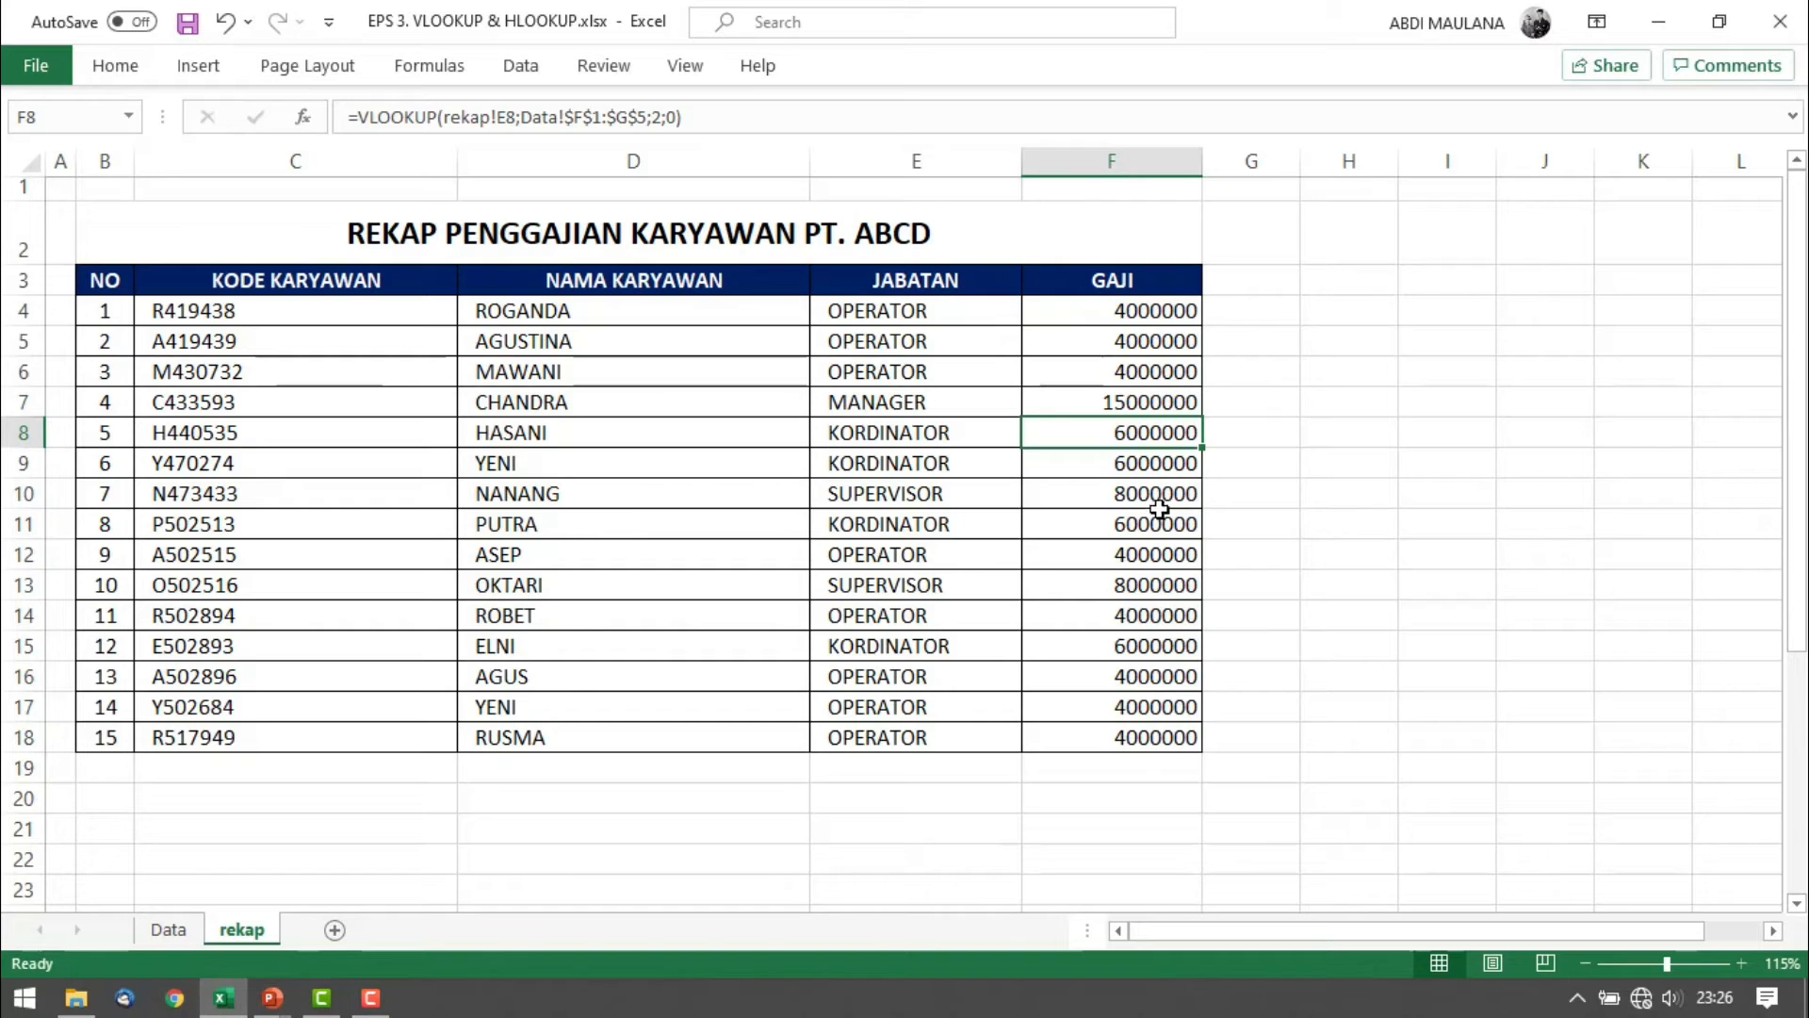
{"action": "key", "text": "F2"}
{"action": "key", "text": "Escape"}
{"action": "double_click", "coordinate": [1159, 582]}
{"action": "key", "text": "Escape"}
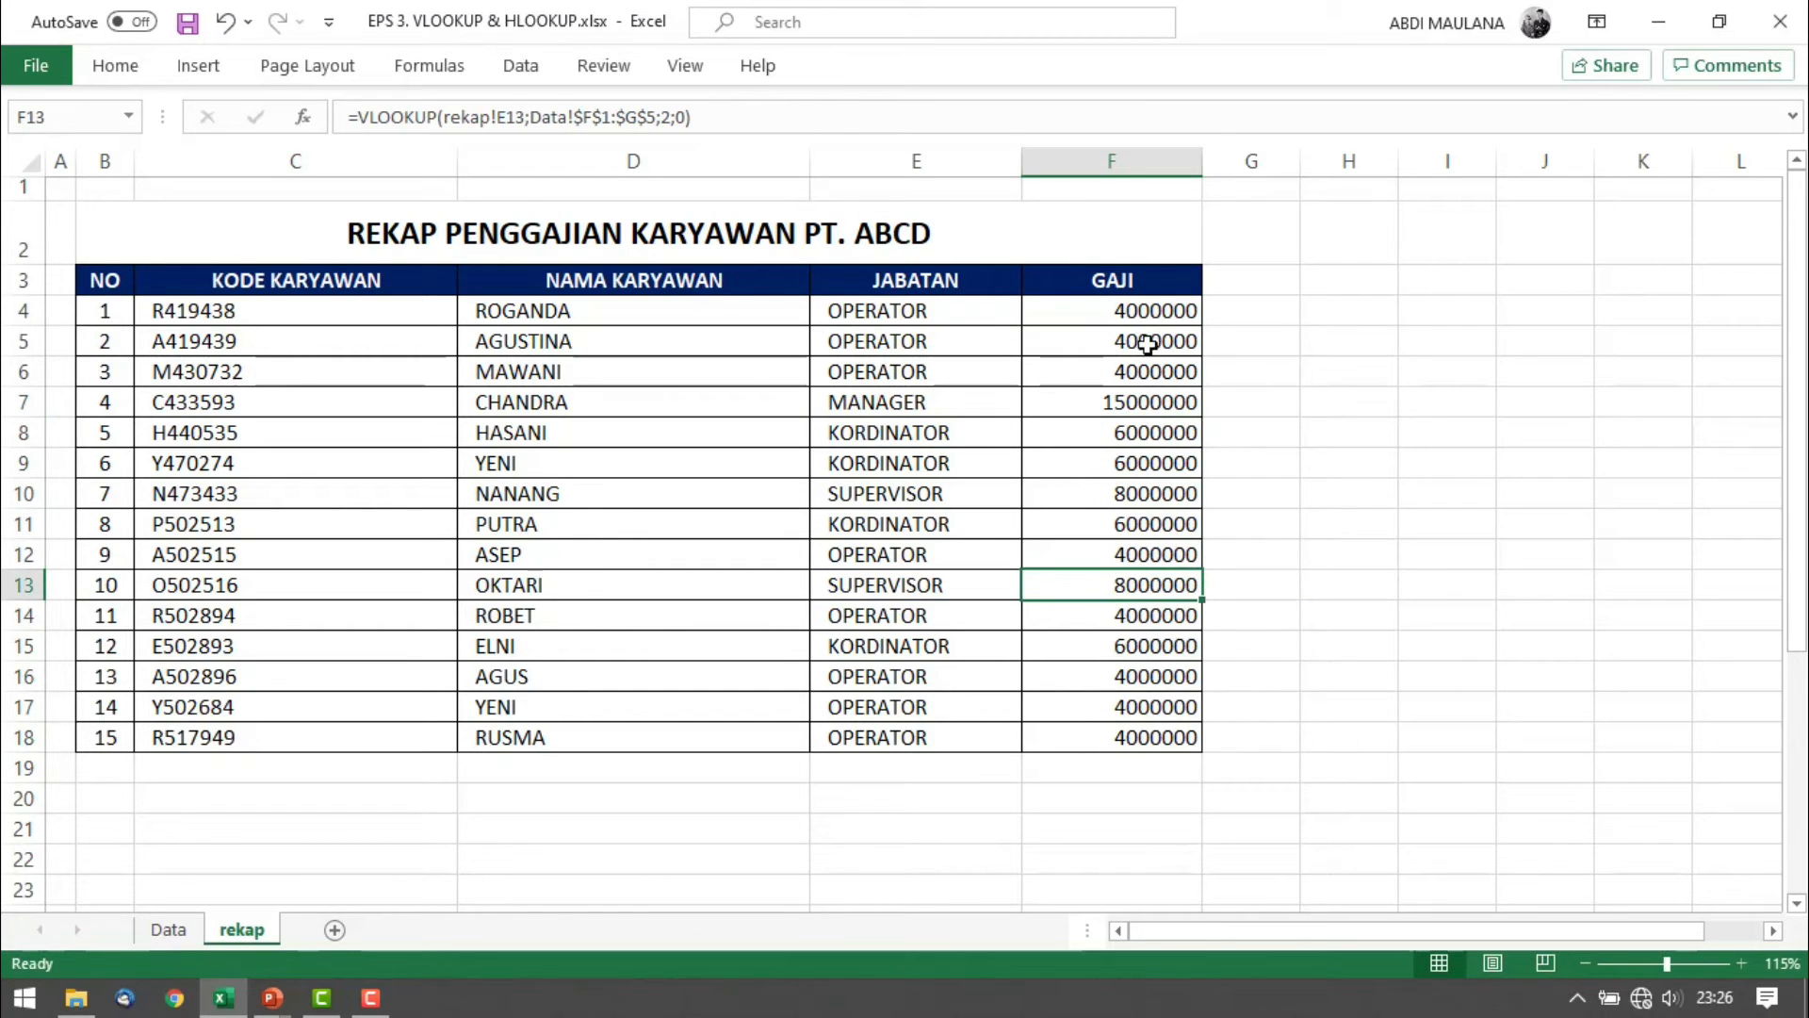
Apply the Accounting number format to the salaries in F4:F18 and collapse the ribbon
{"action": "left_click_drag", "start_coordinate": [1135, 313], "coordinate": [1112, 737]}
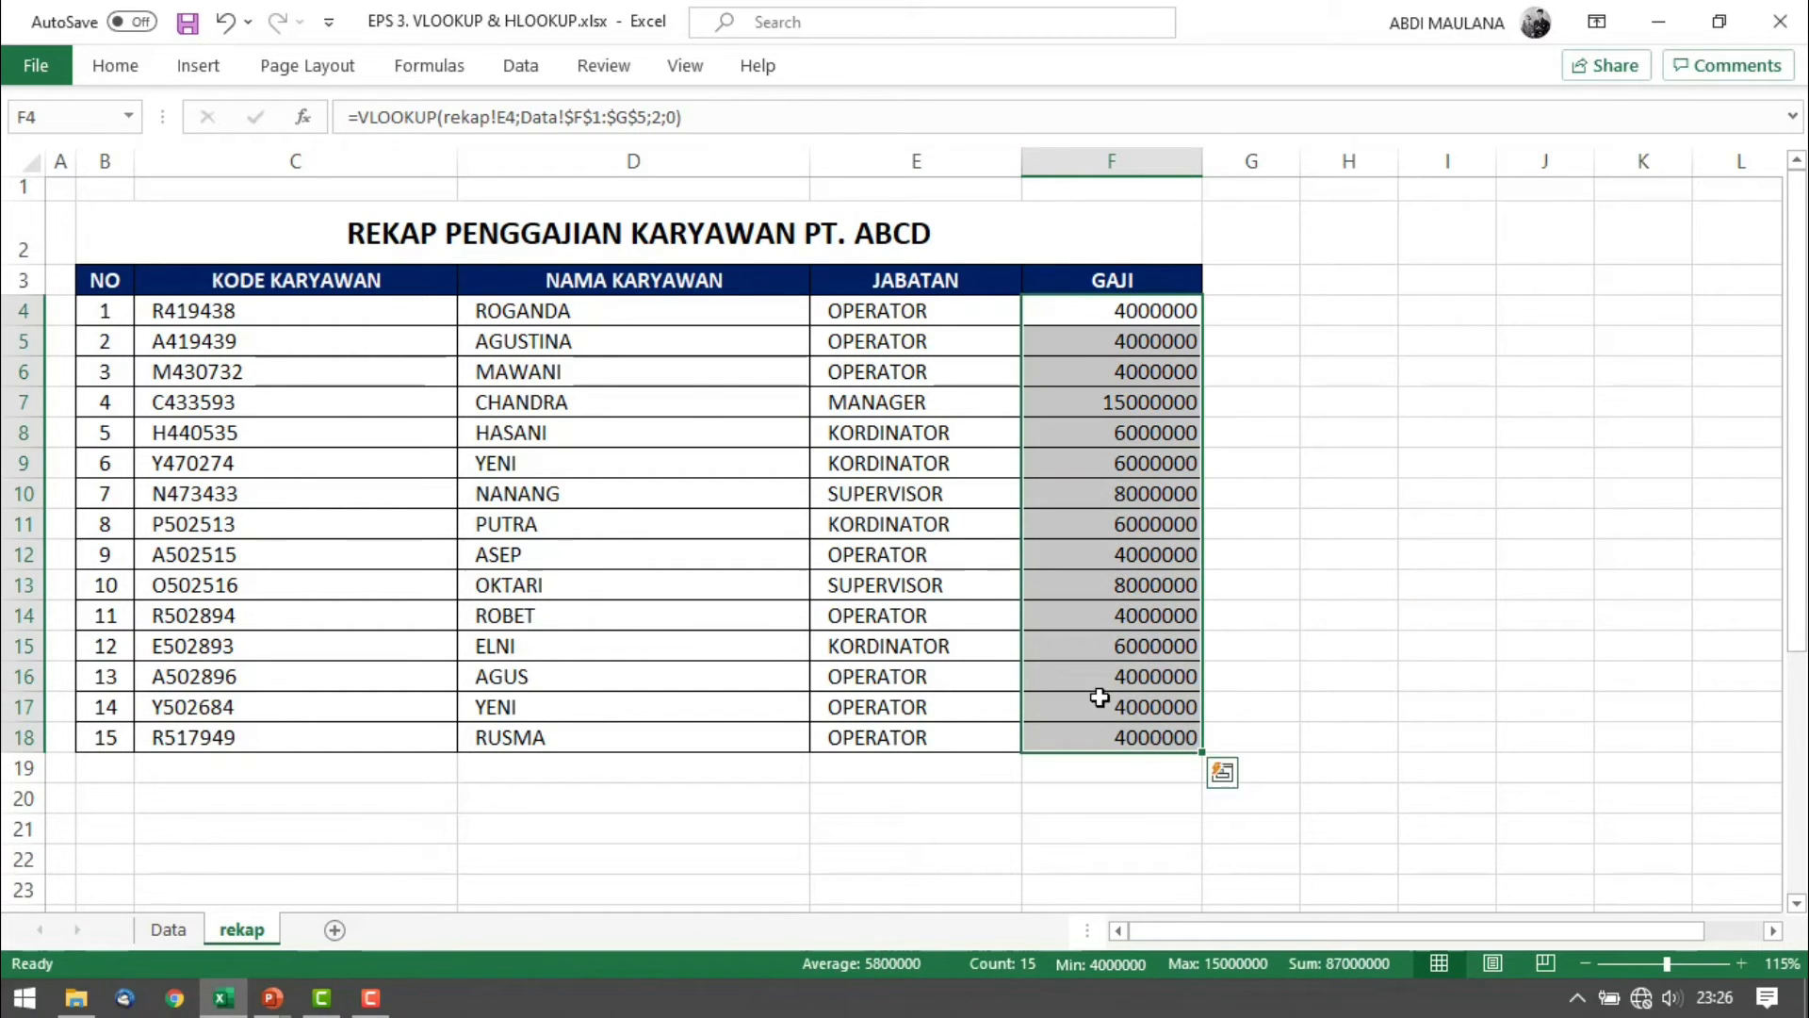
{"action": "left_click", "coordinate": [117, 65]}
{"action": "left_click", "coordinate": [969, 116]}
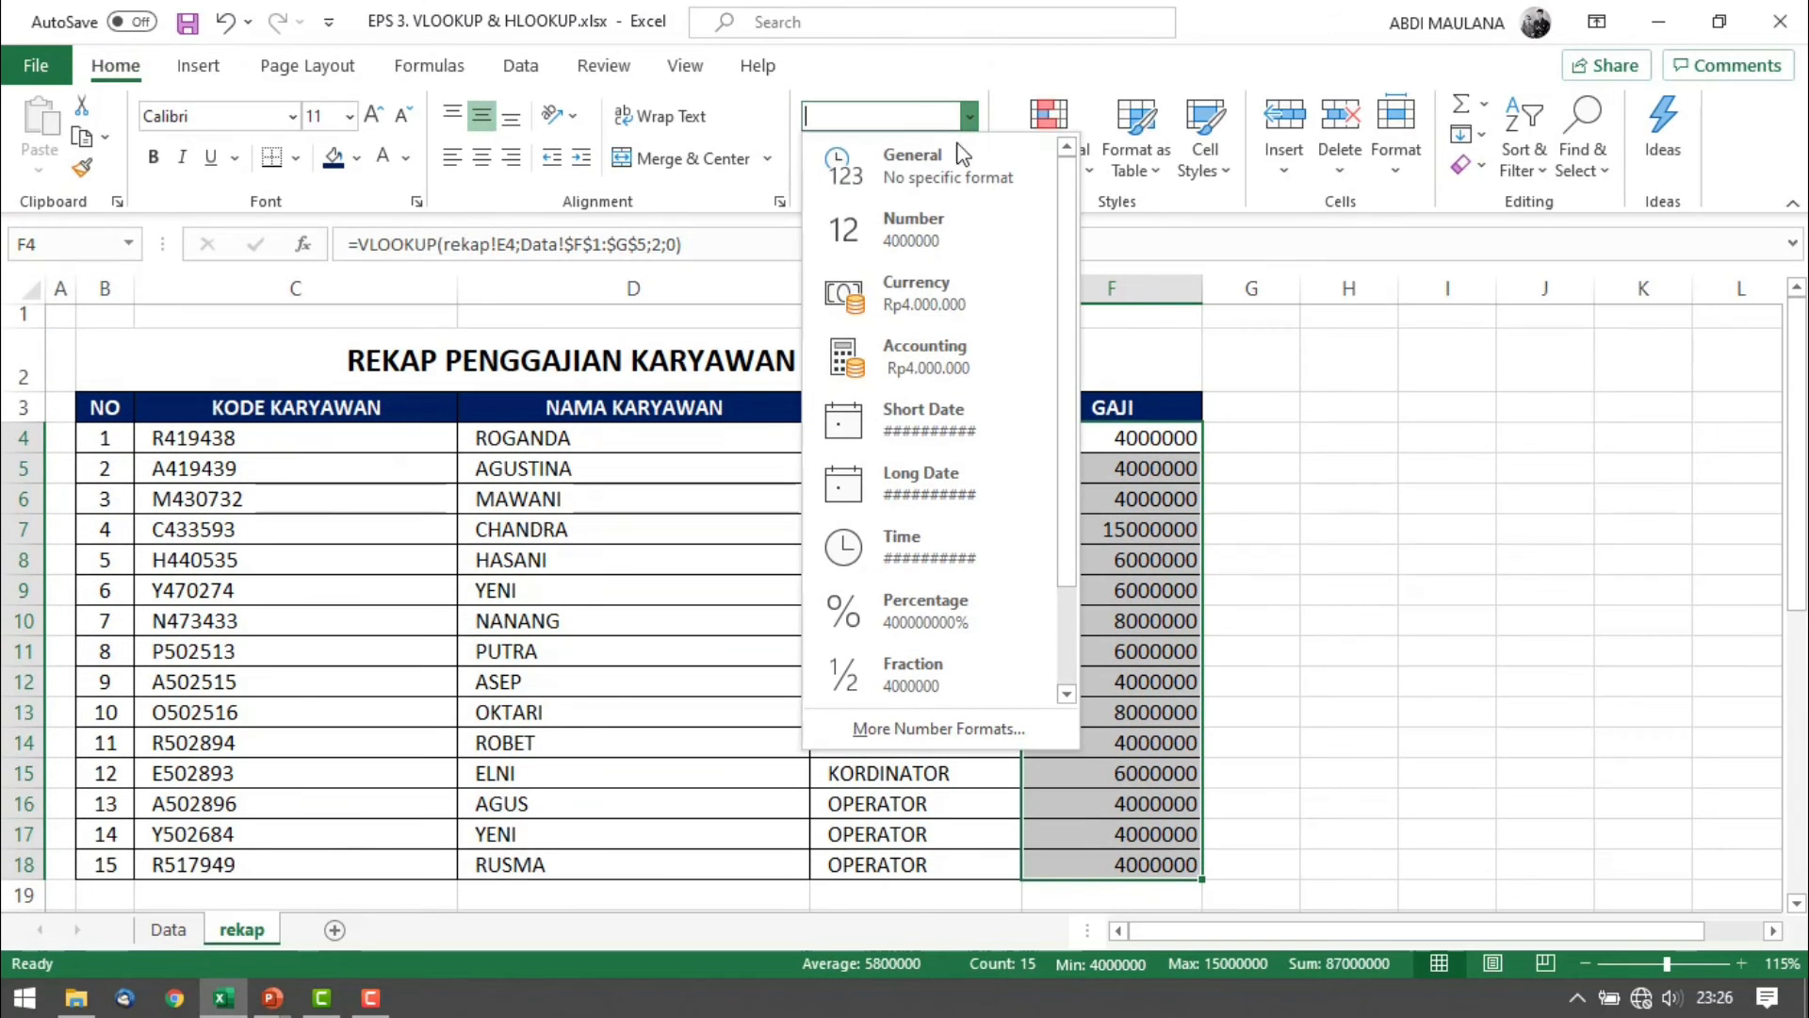
{"action": "left_click", "coordinate": [928, 356]}
{"action": "left_click", "coordinate": [1263, 504]}
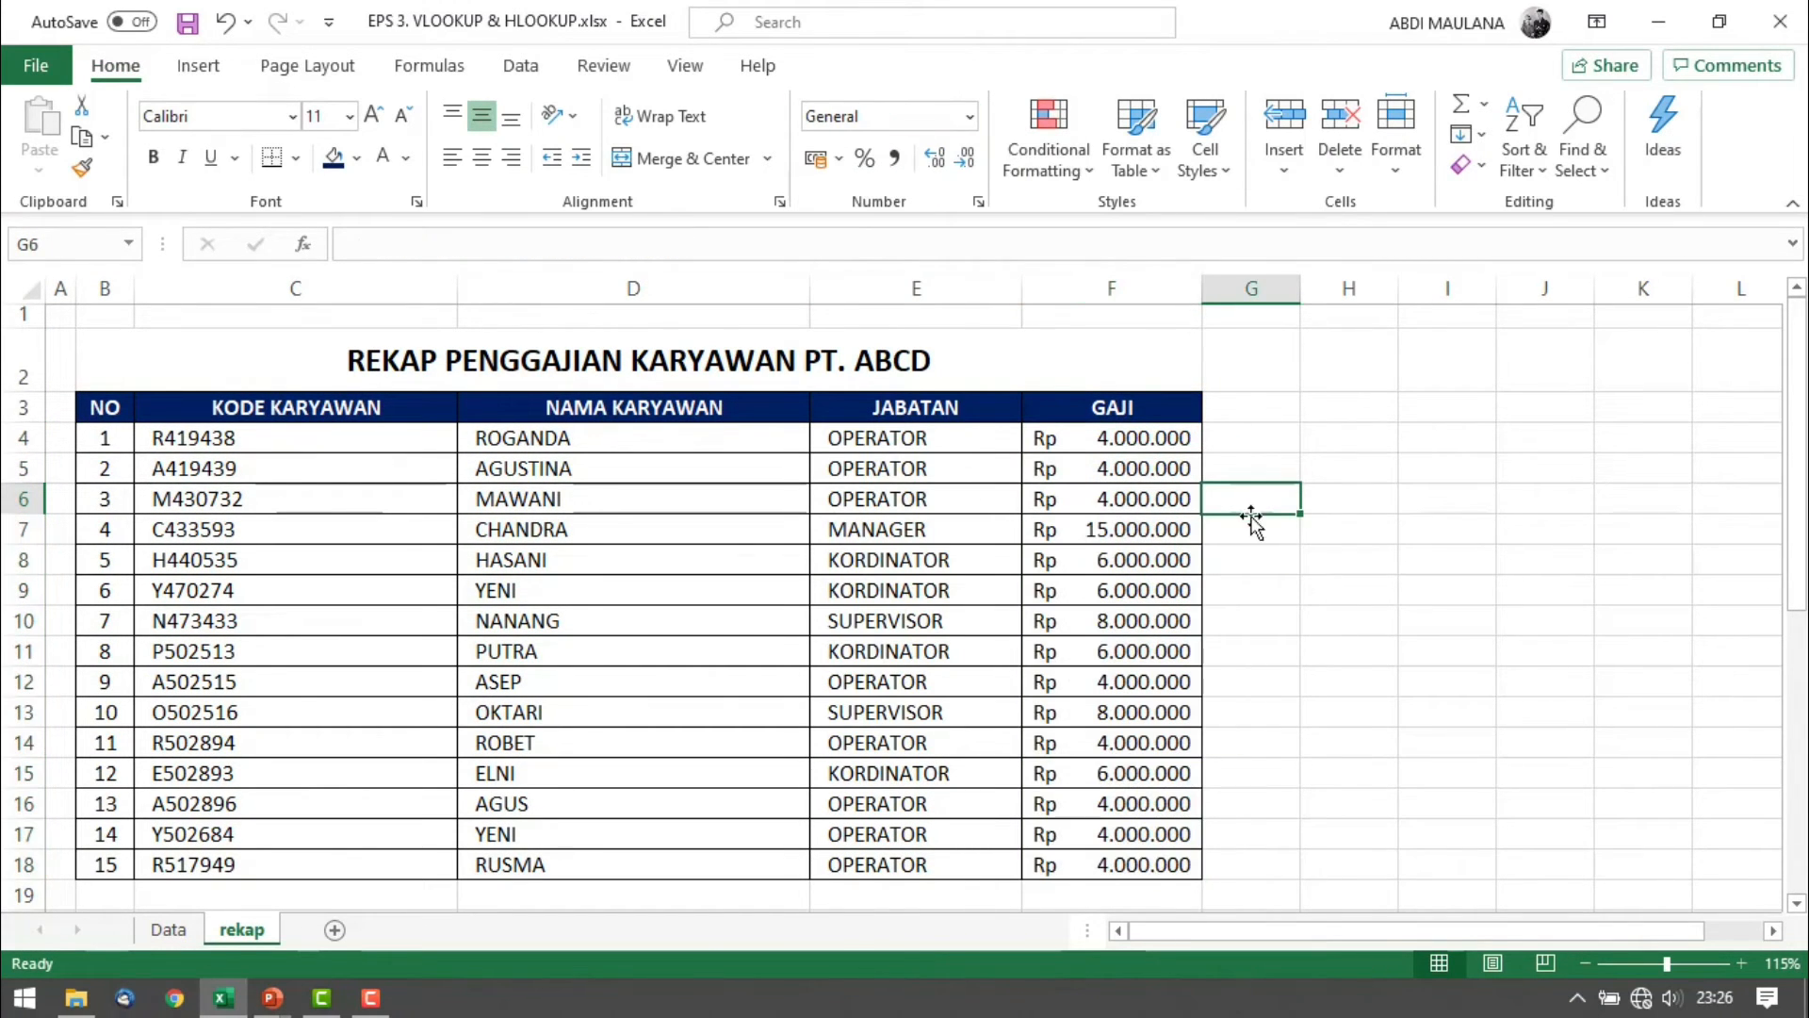
{"action": "double_click", "coordinate": [113, 66]}
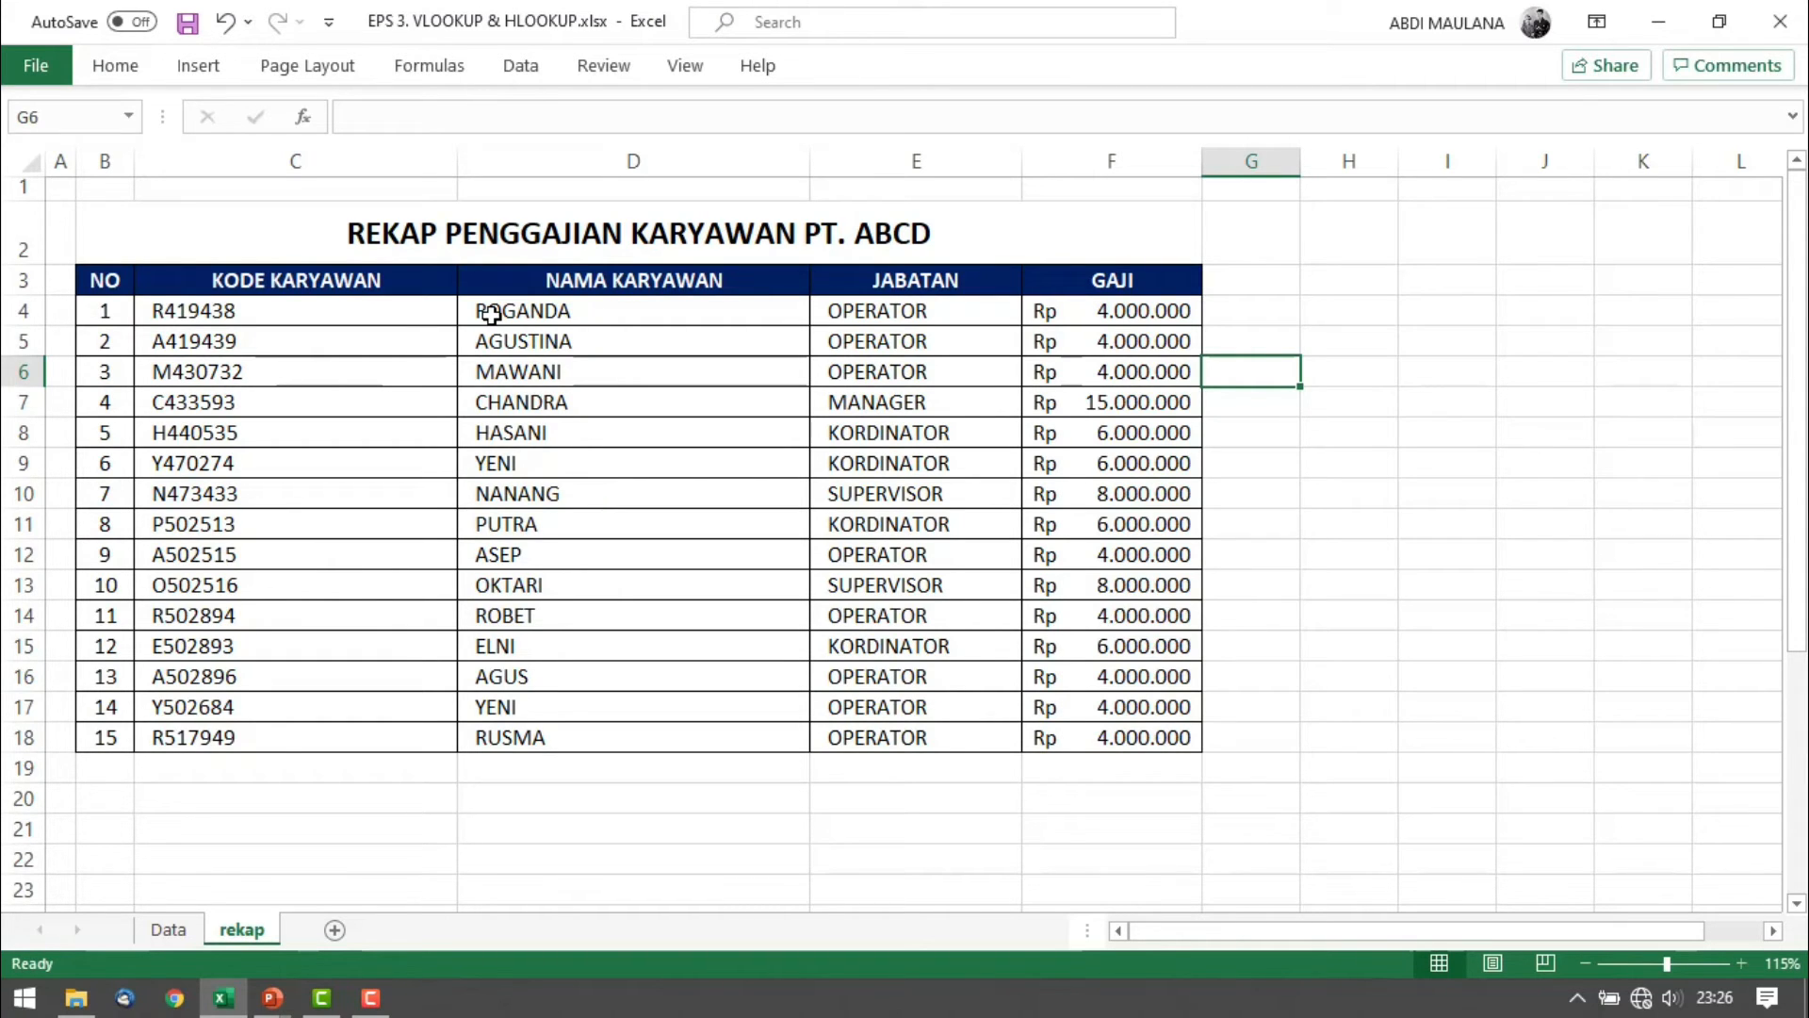
Switch to the PowerPoint slide show and read the slides on locking ranges with dollar signs and on HLOOKUP
{"action": "key", "text": "alt+Tab"}
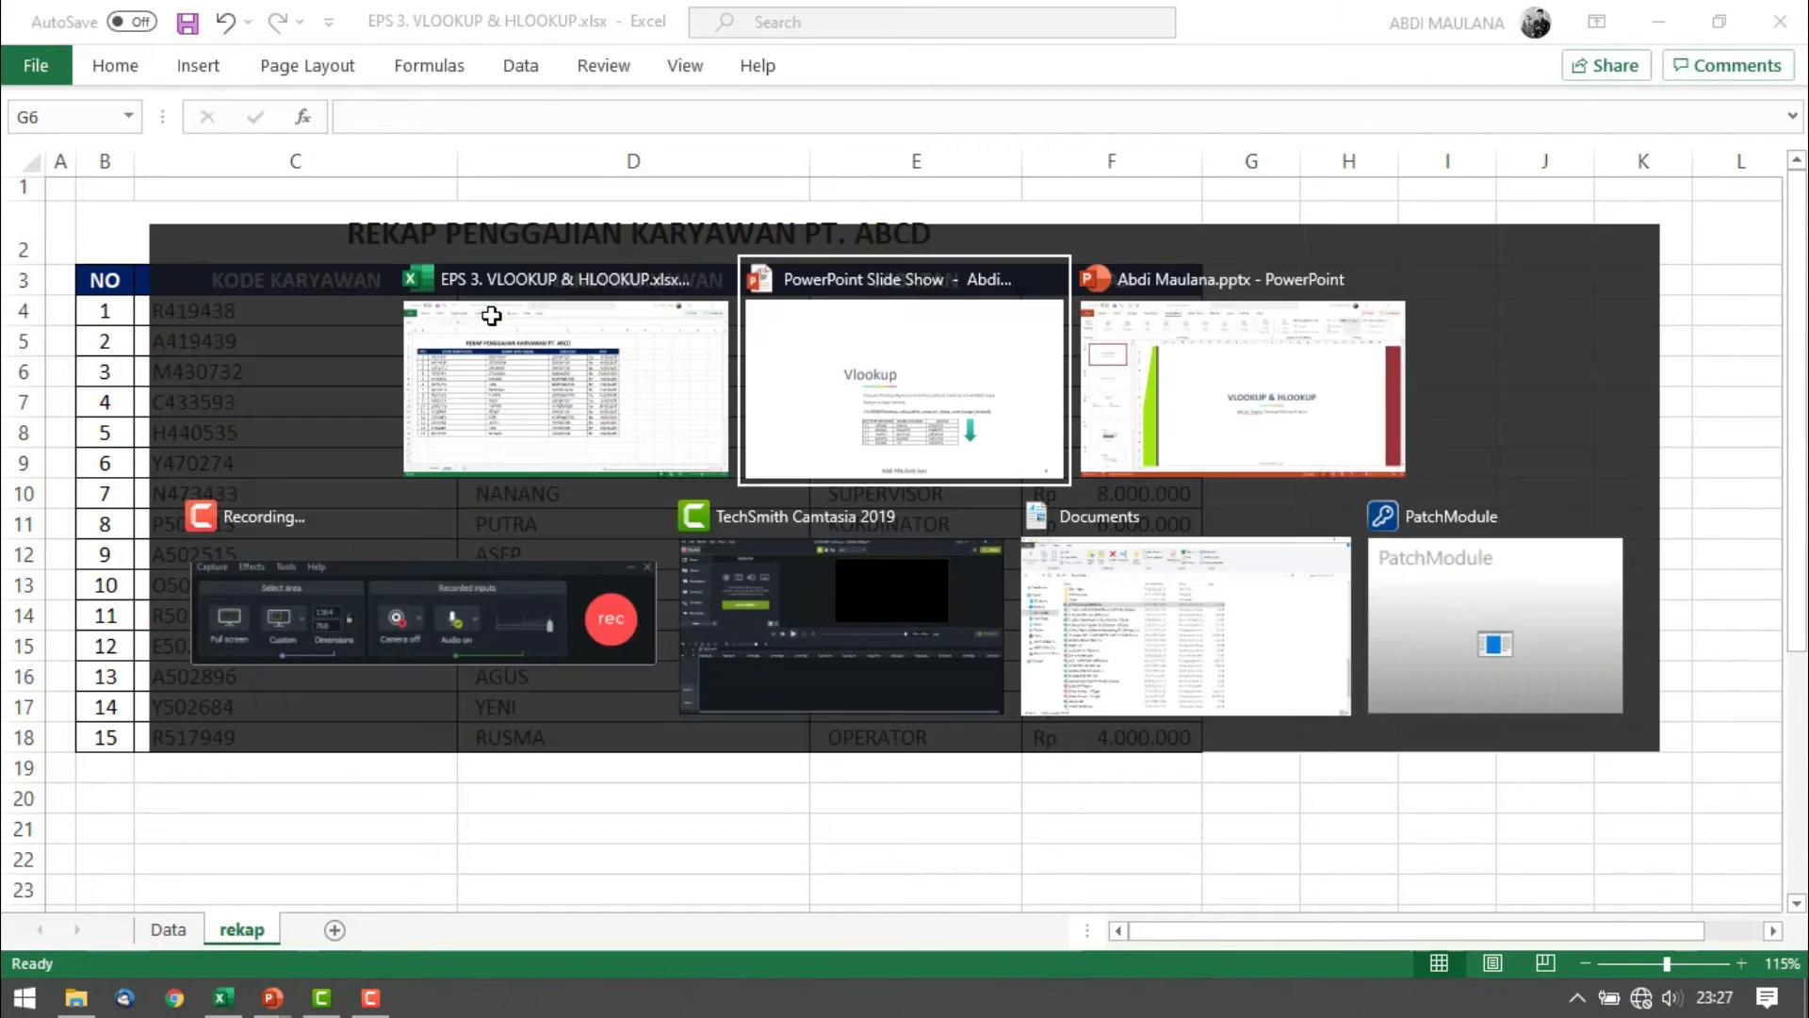
{"action": "key", "text": "Right"}
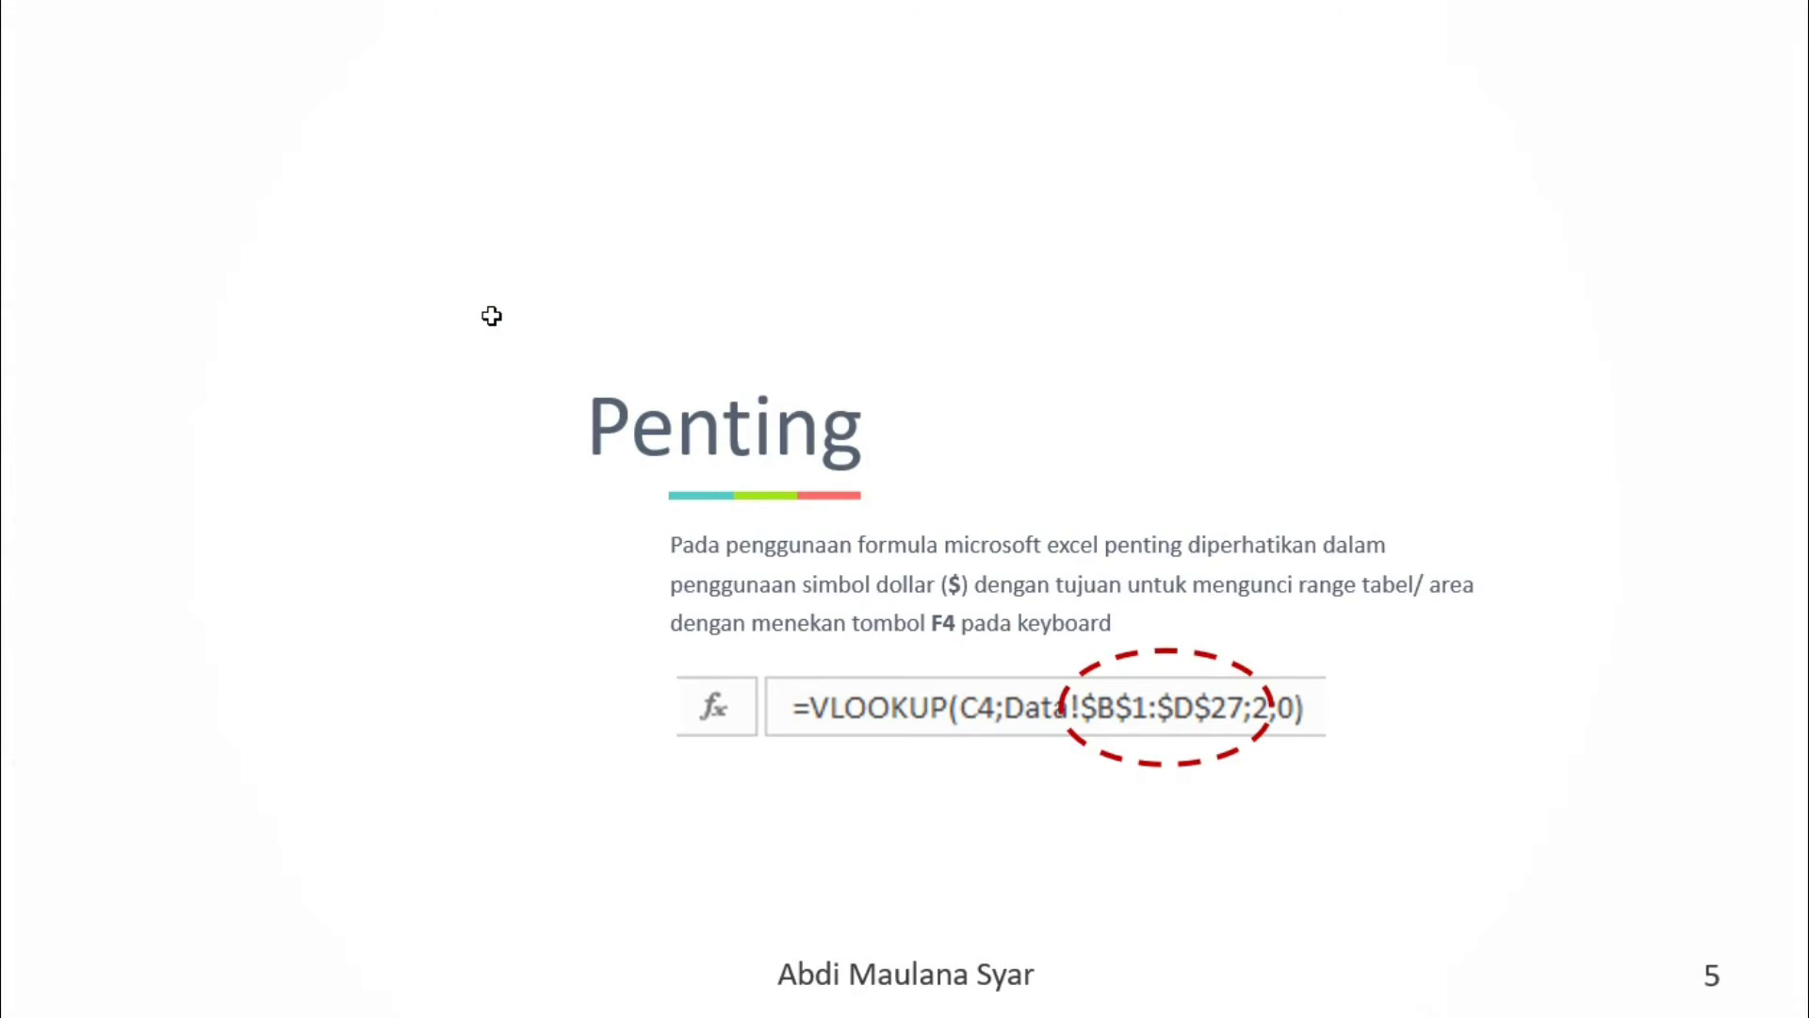
{"action": "key", "text": "Right"}
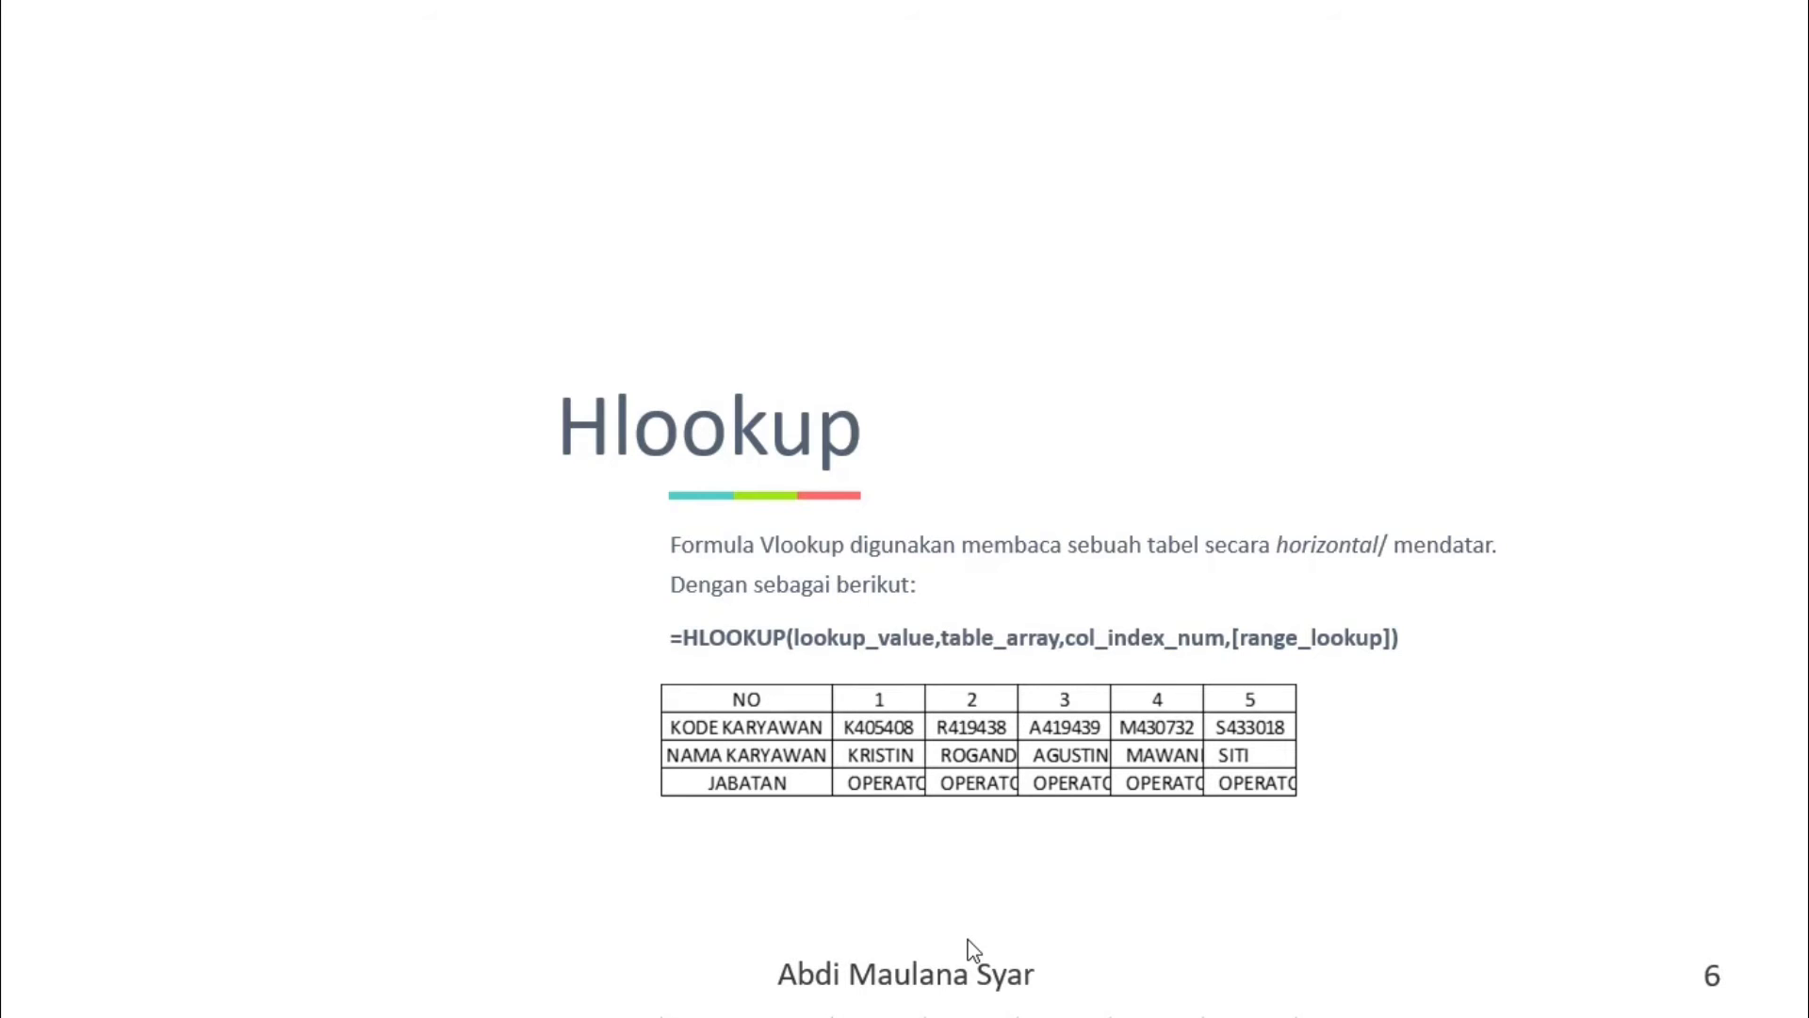
Switch back to Excel and copy the employee table A1:D27 on the Data sheet, pasting it transposed at J1
{"action": "key", "text": "alt+Tab"}
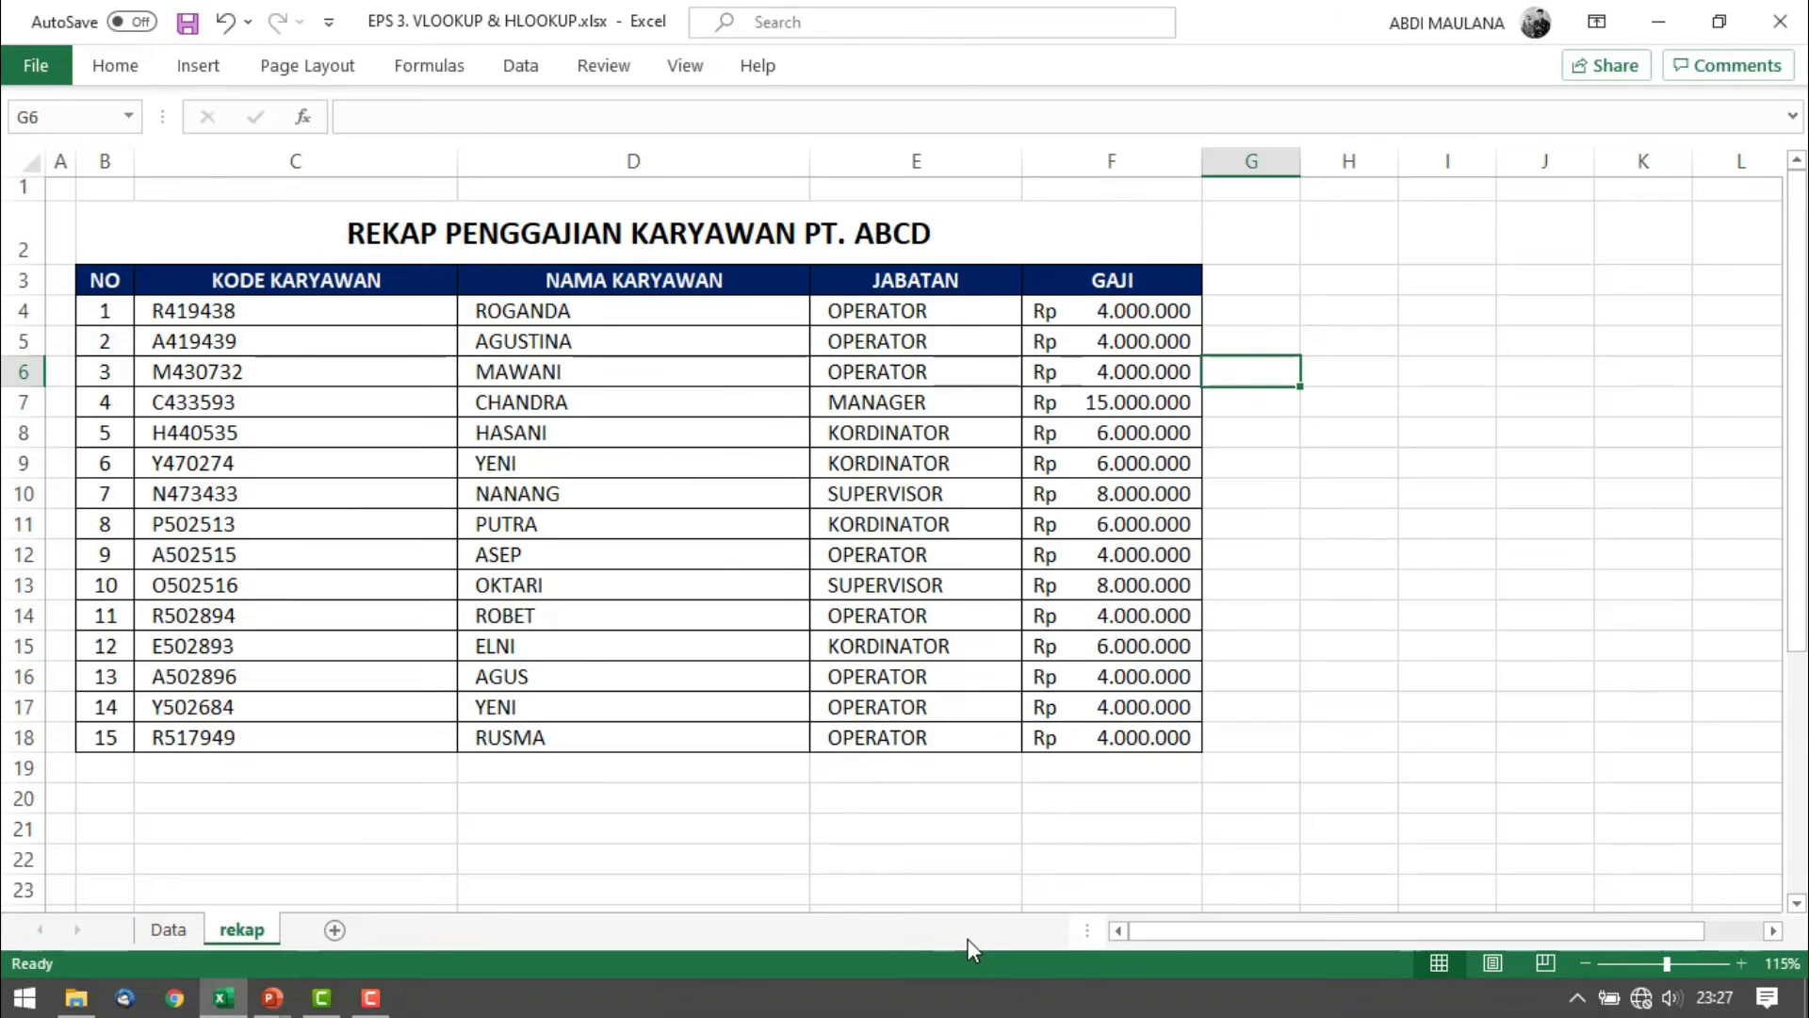
{"action": "left_click", "coordinate": [169, 930]}
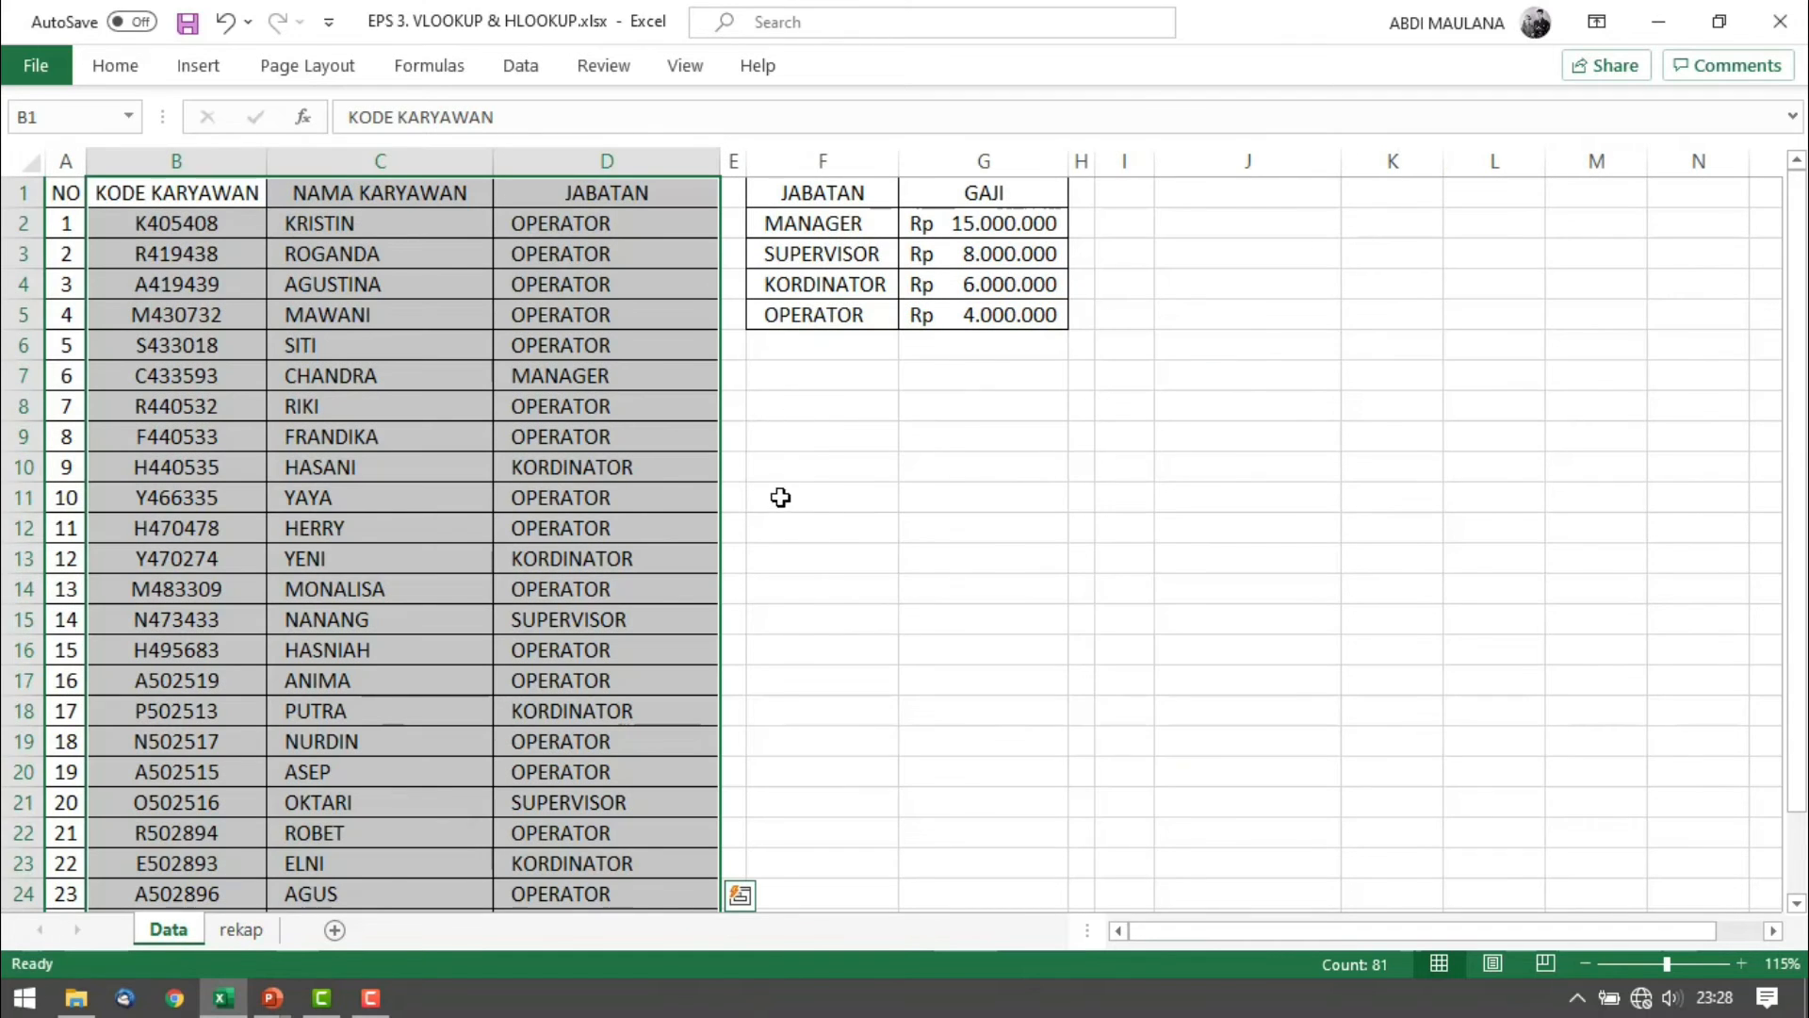
{"action": "left_click", "coordinate": [514, 405]}
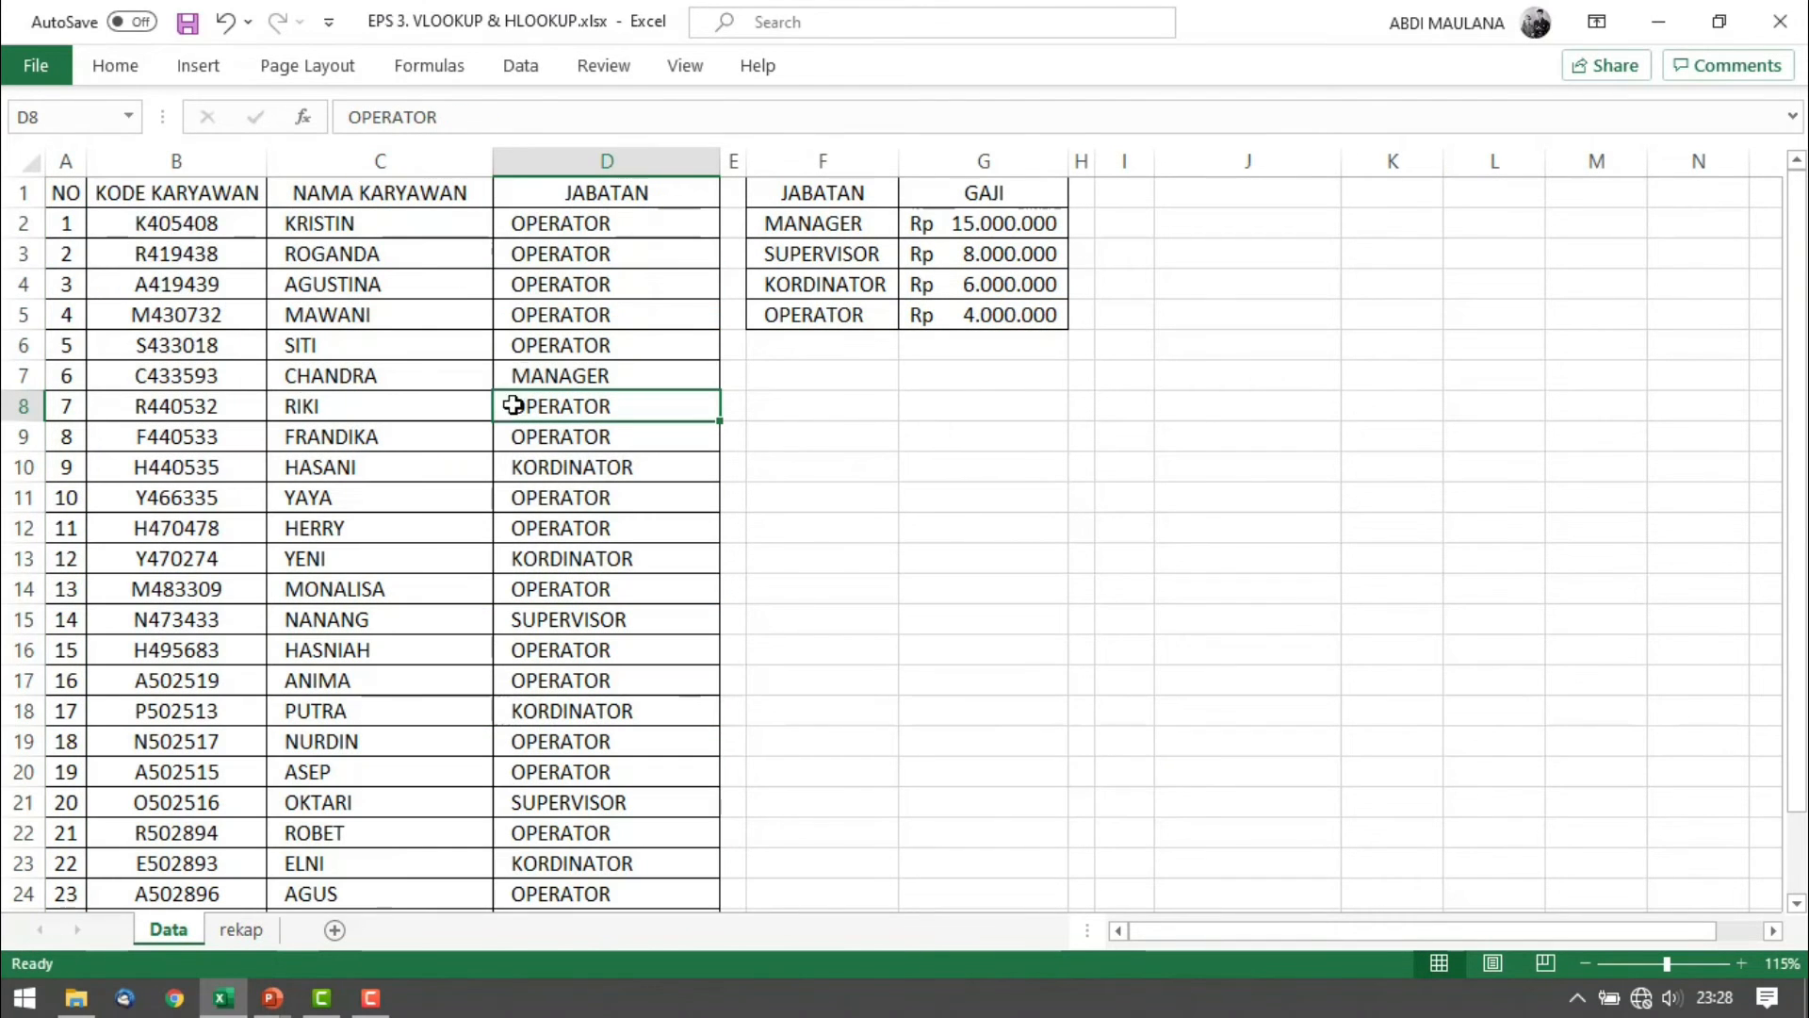
{"action": "left_click", "coordinate": [102, 196]}
{"action": "key", "text": "ctrl+a"}
{"action": "scroll", "coordinate": [261, 639], "scroll_direction": "down", "scroll_amount": 1}
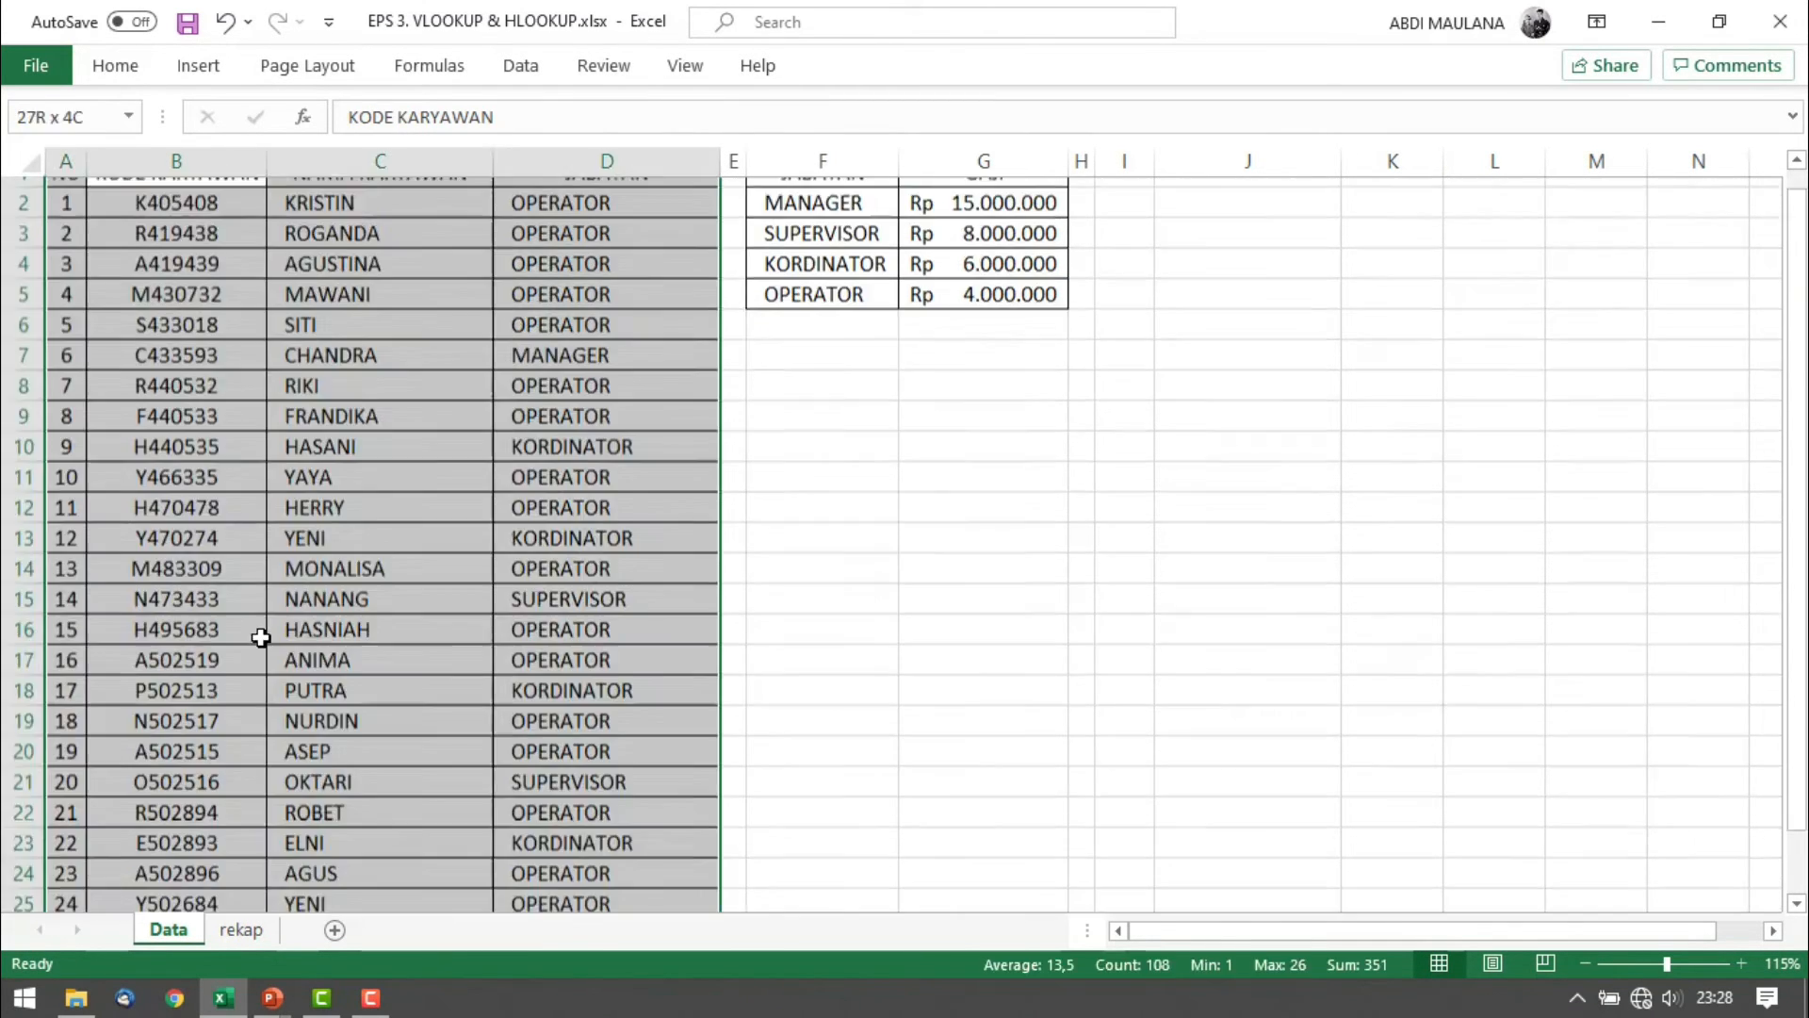
{"action": "key", "text": "ctrl+c"}
{"action": "scroll", "coordinate": [764, 489], "scroll_direction": "up", "scroll_amount": 1}
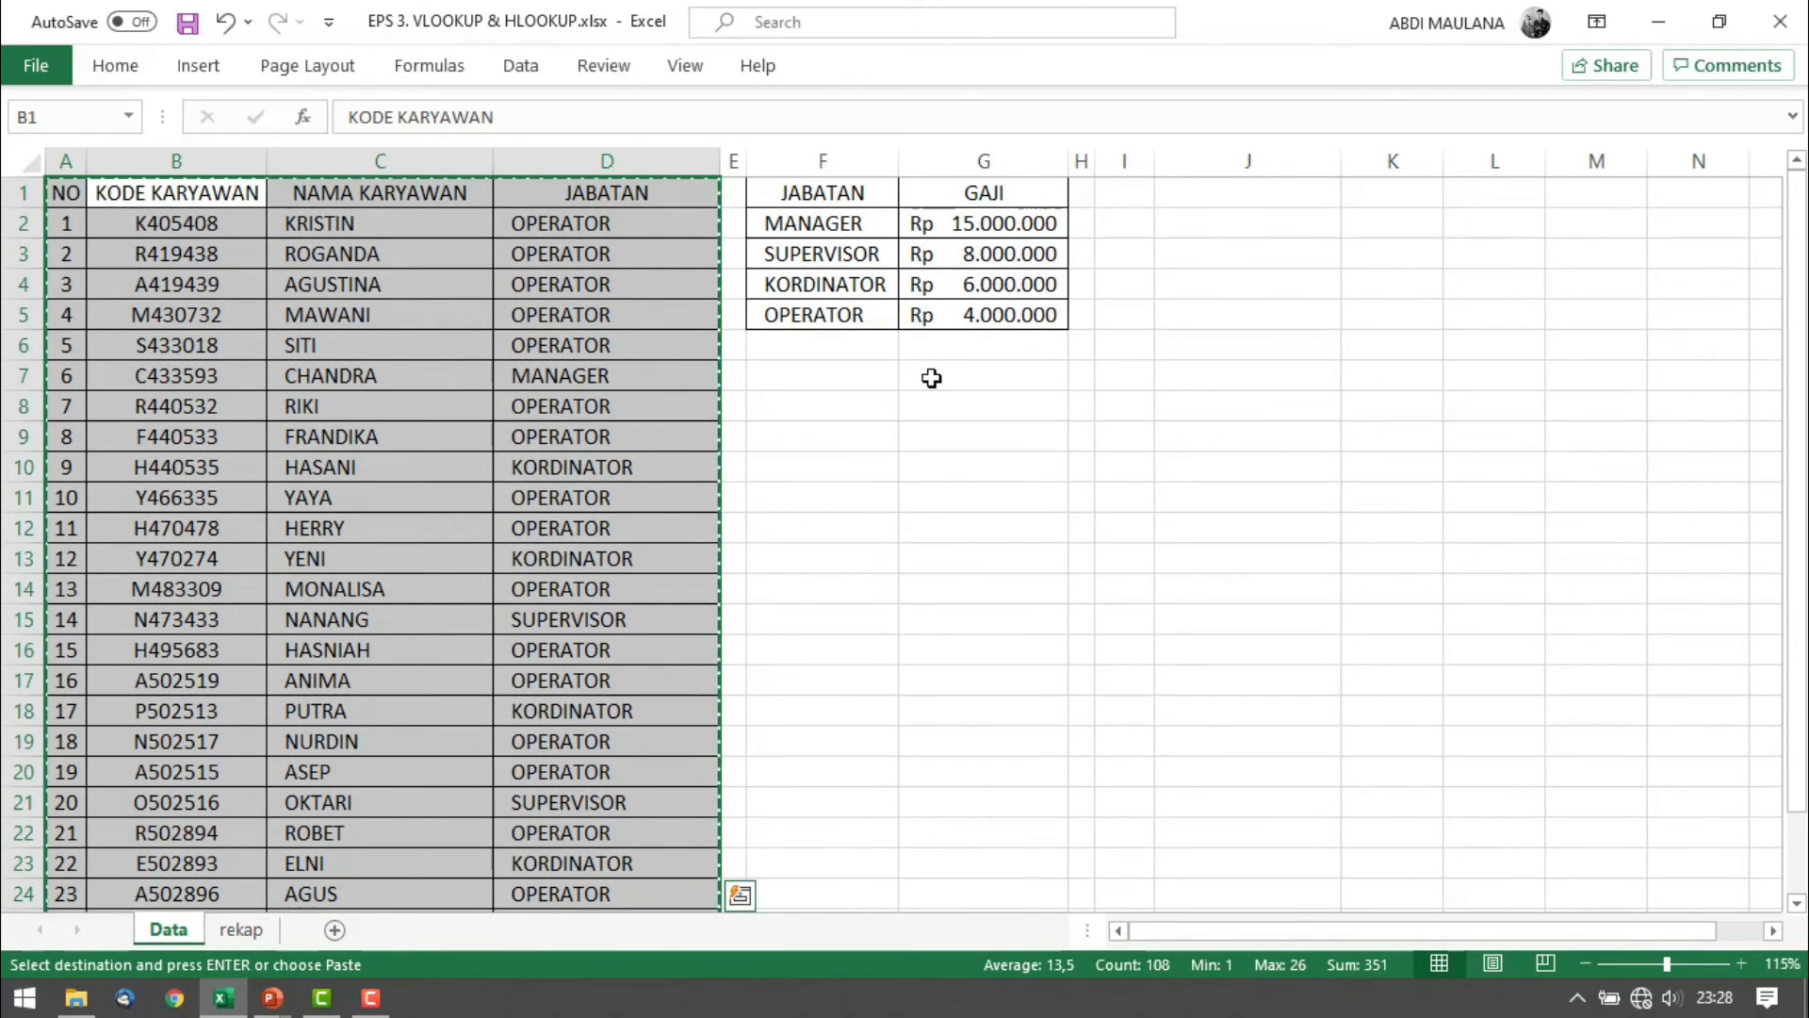
{"action": "right_click", "coordinate": [1310, 194]}
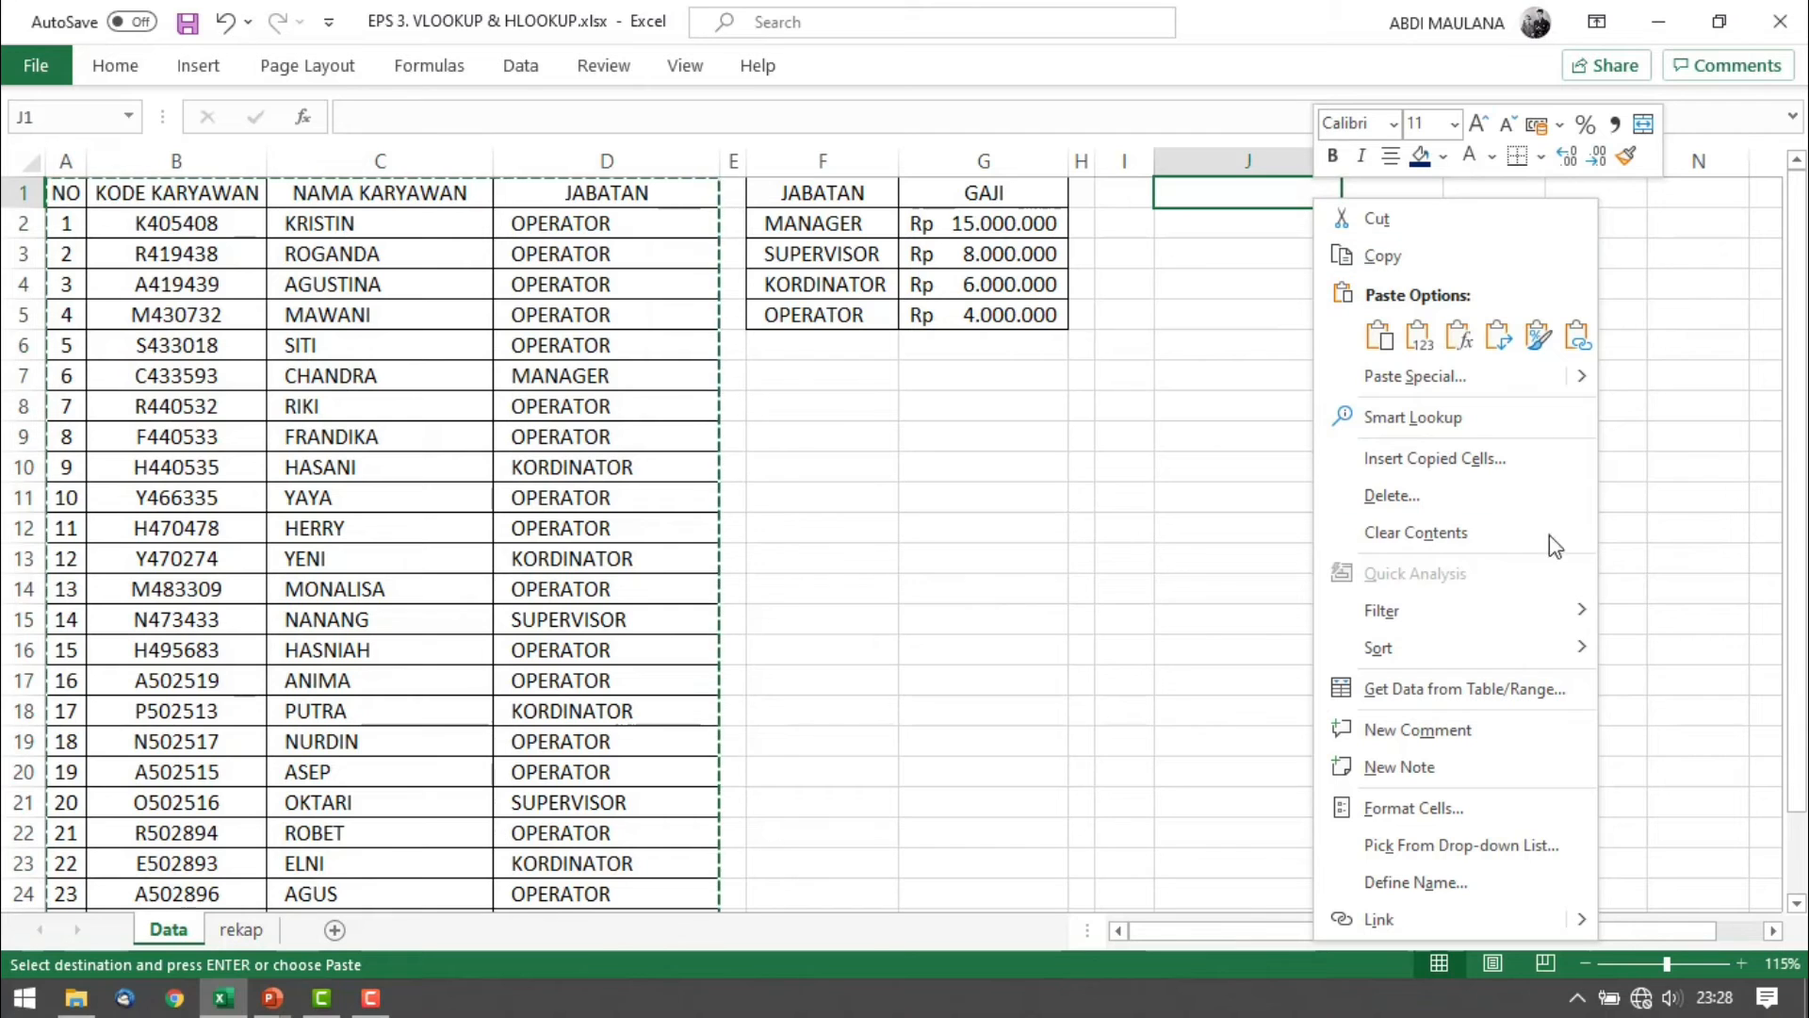
{"action": "left_click", "coordinate": [1499, 337]}
Copy the position and salary table F1:G5 and paste it transposed at J6
{"action": "left_click_drag", "start_coordinate": [811, 196], "coordinate": [971, 315]}
{"action": "key", "text": "ctrl+c"}
{"action": "right_click", "coordinate": [1239, 341]}
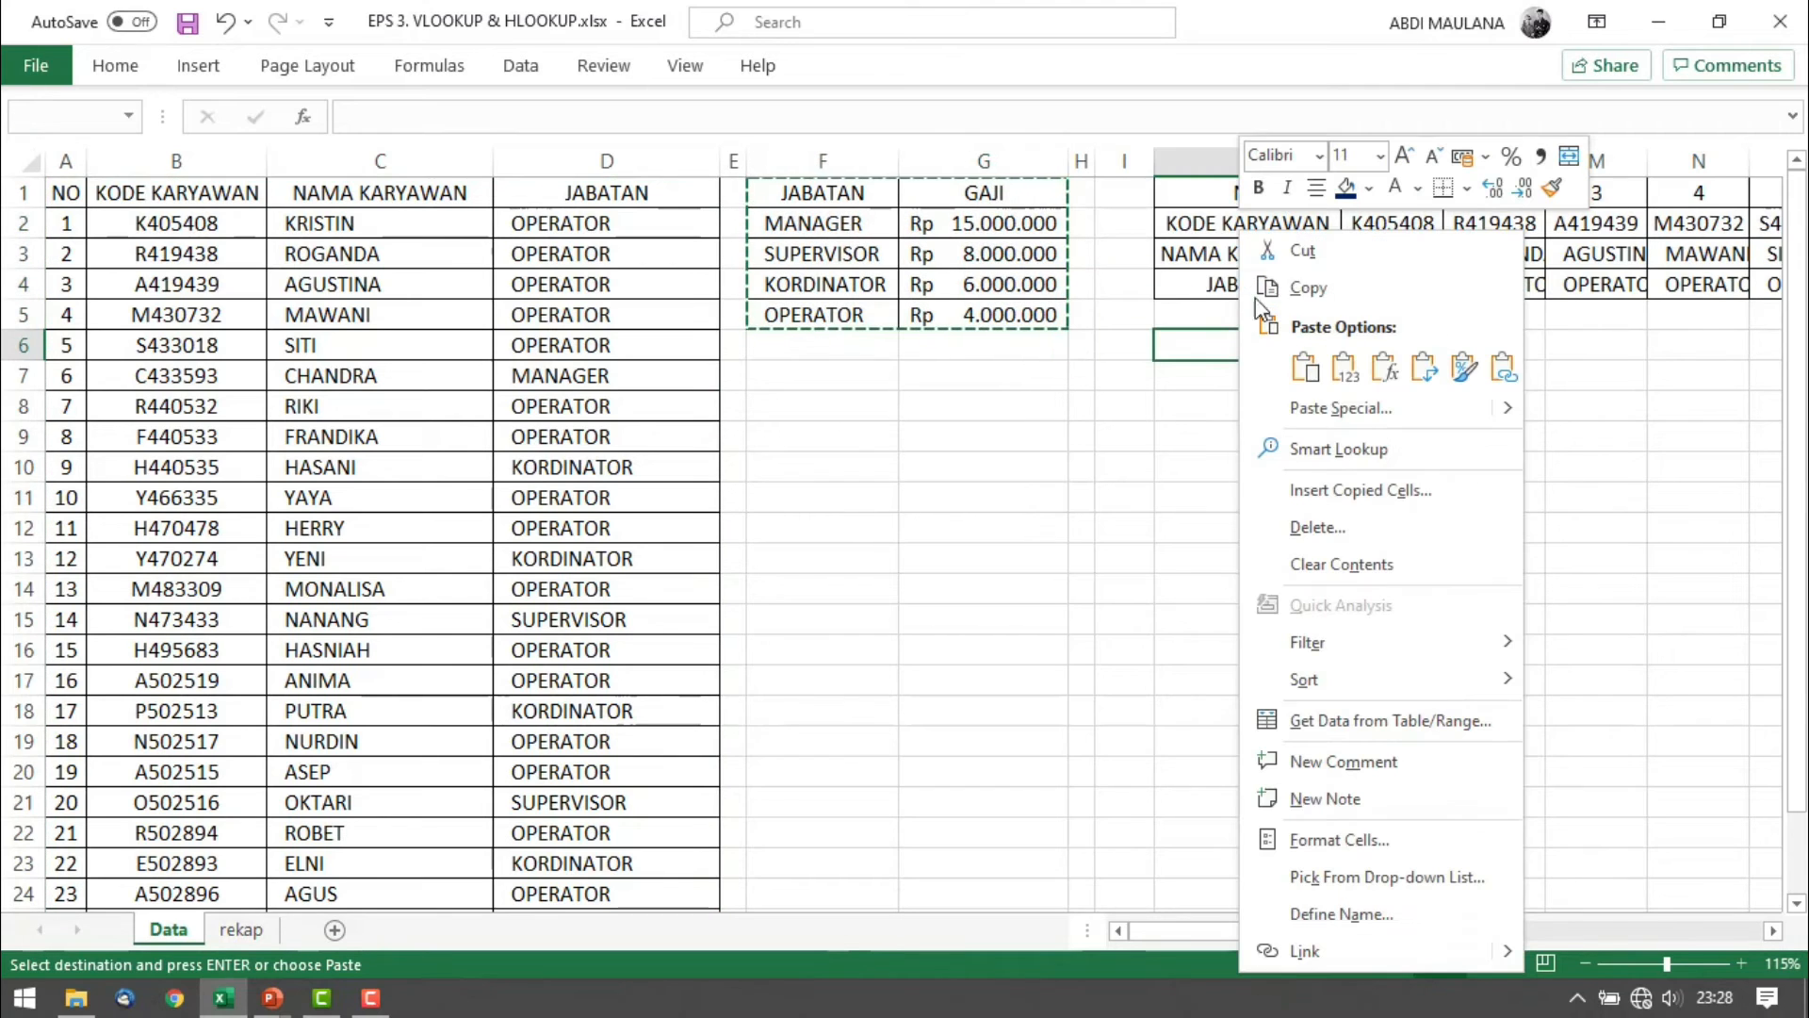
{"action": "left_click", "coordinate": [1424, 369]}
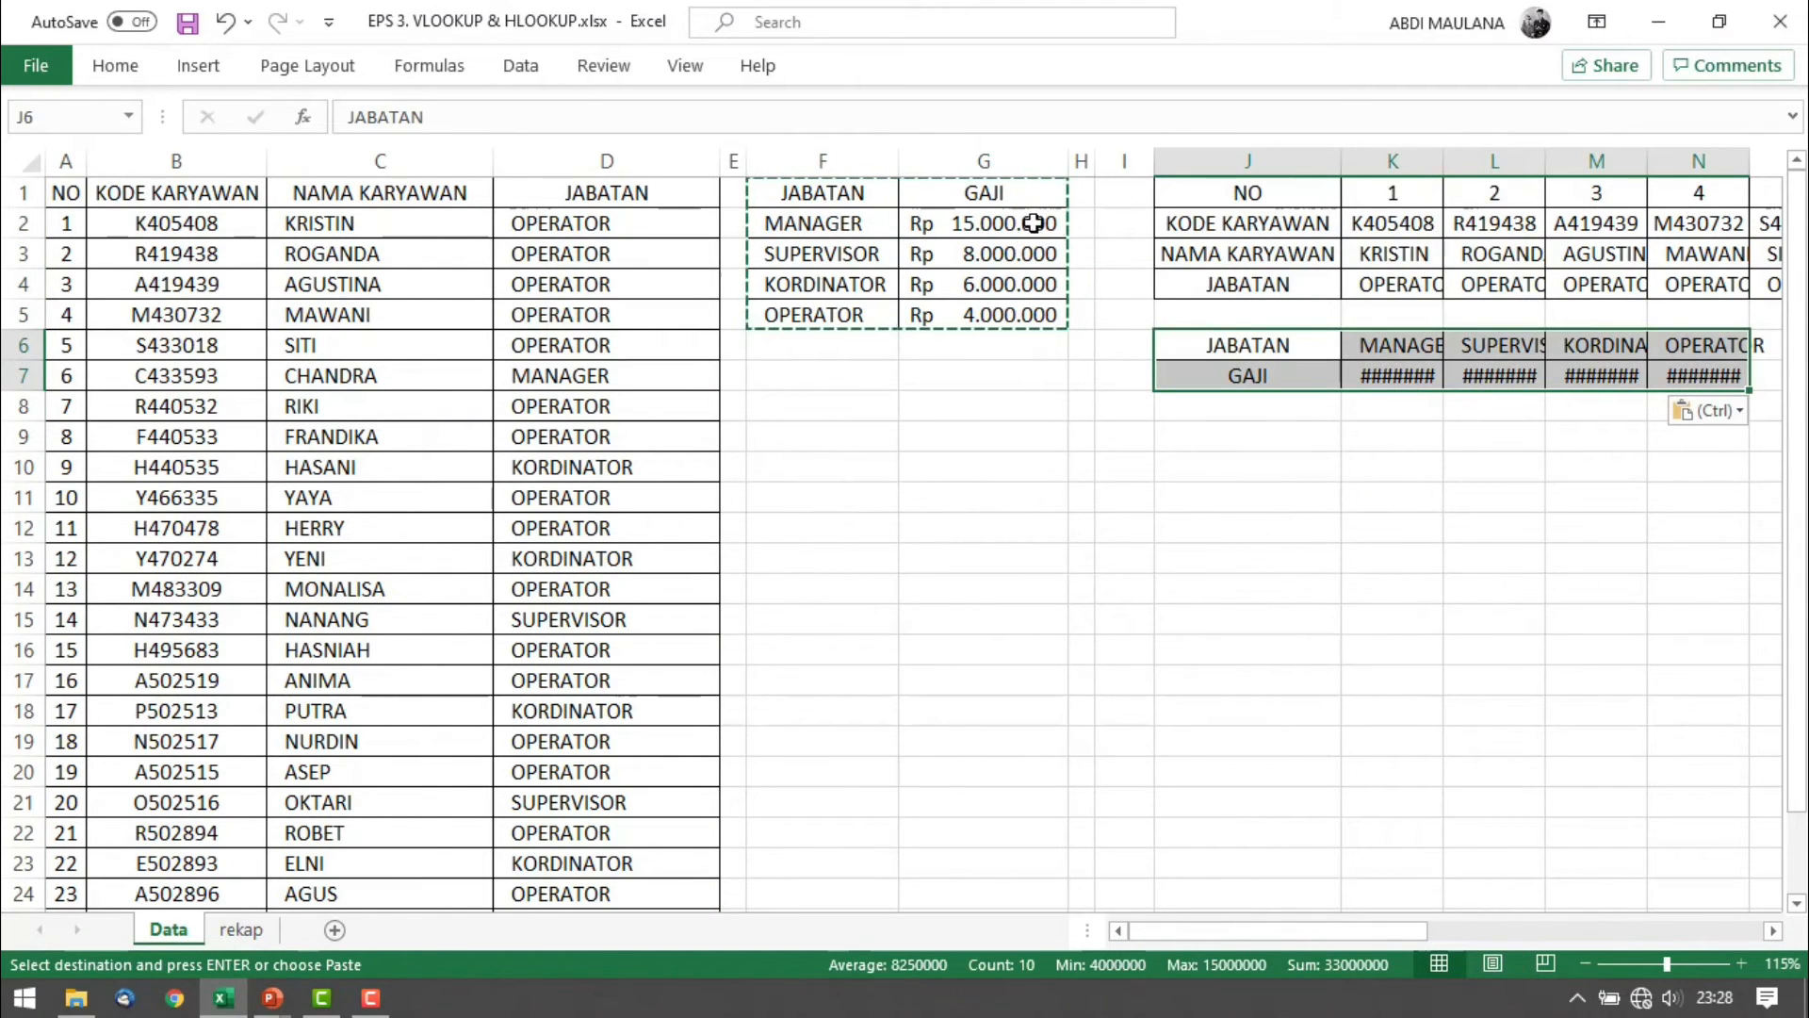
Hide columns A through G and column I on the Data sheet
{"action": "left_click_drag", "start_coordinate": [1056, 161], "coordinate": [44, 223]}
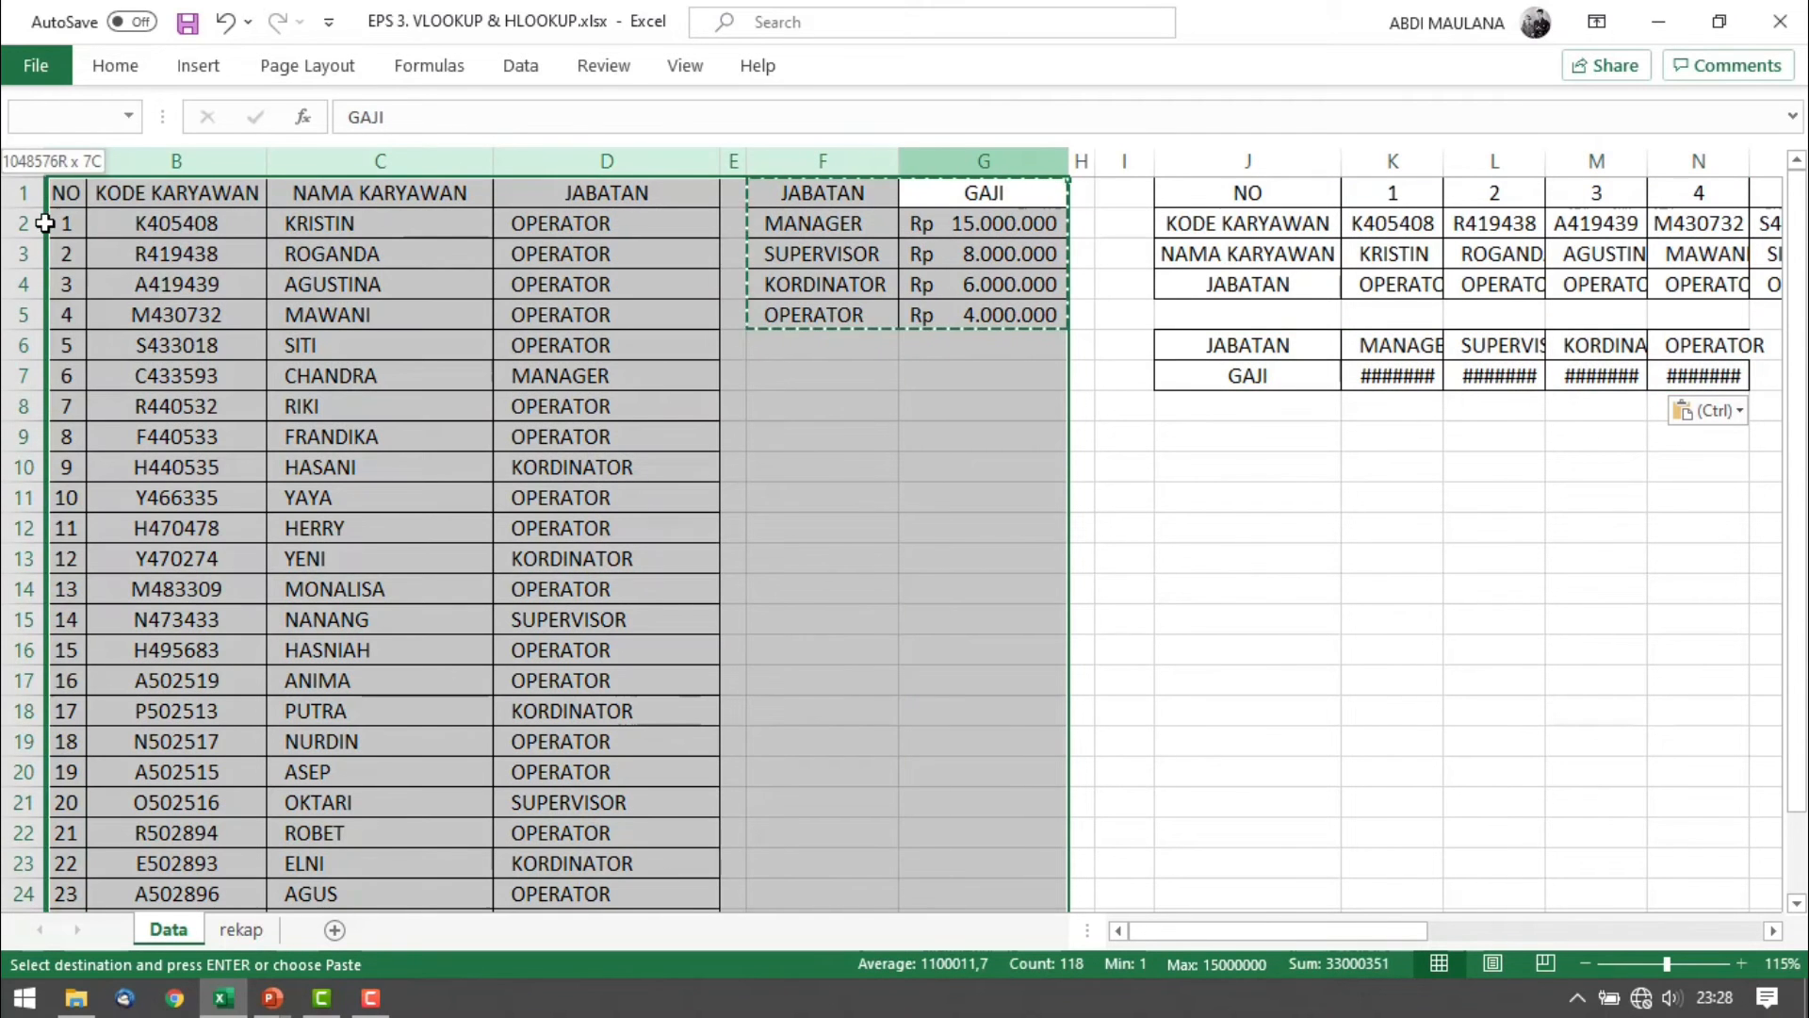
{"action": "right_click", "coordinate": [114, 162]}
{"action": "left_click", "coordinate": [242, 570]}
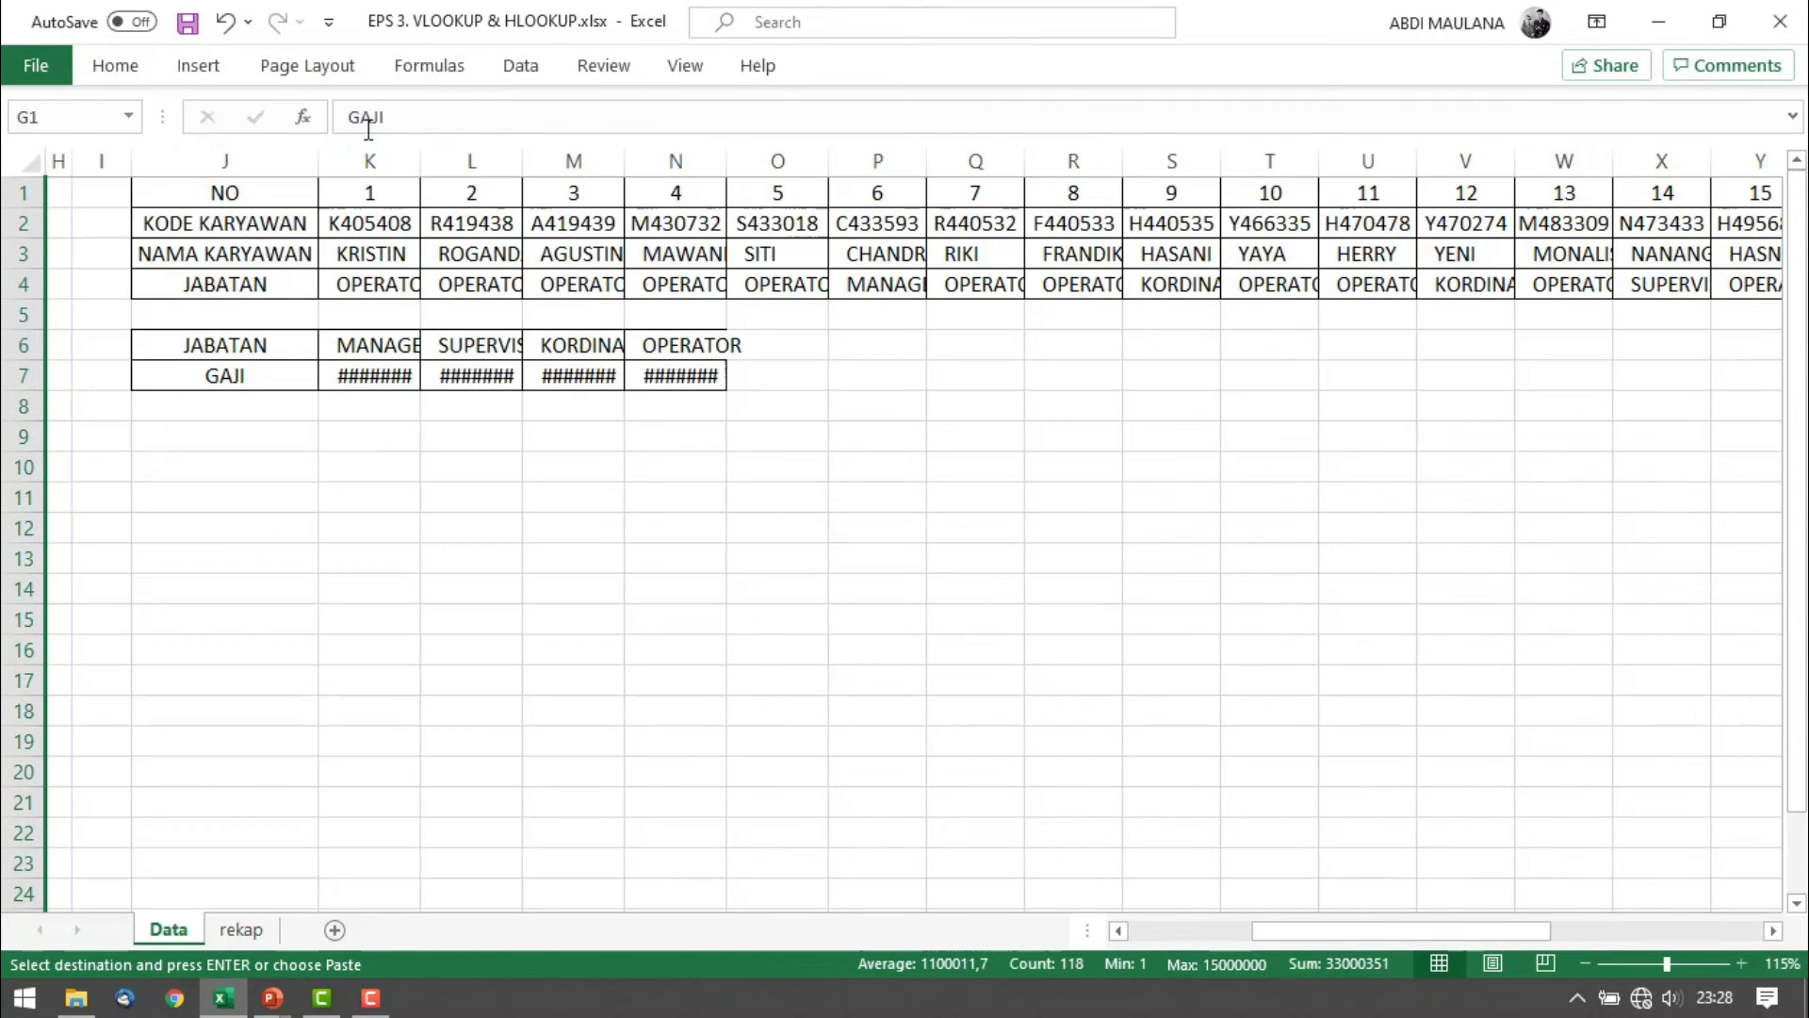
{"action": "right_click", "coordinate": [102, 161]}
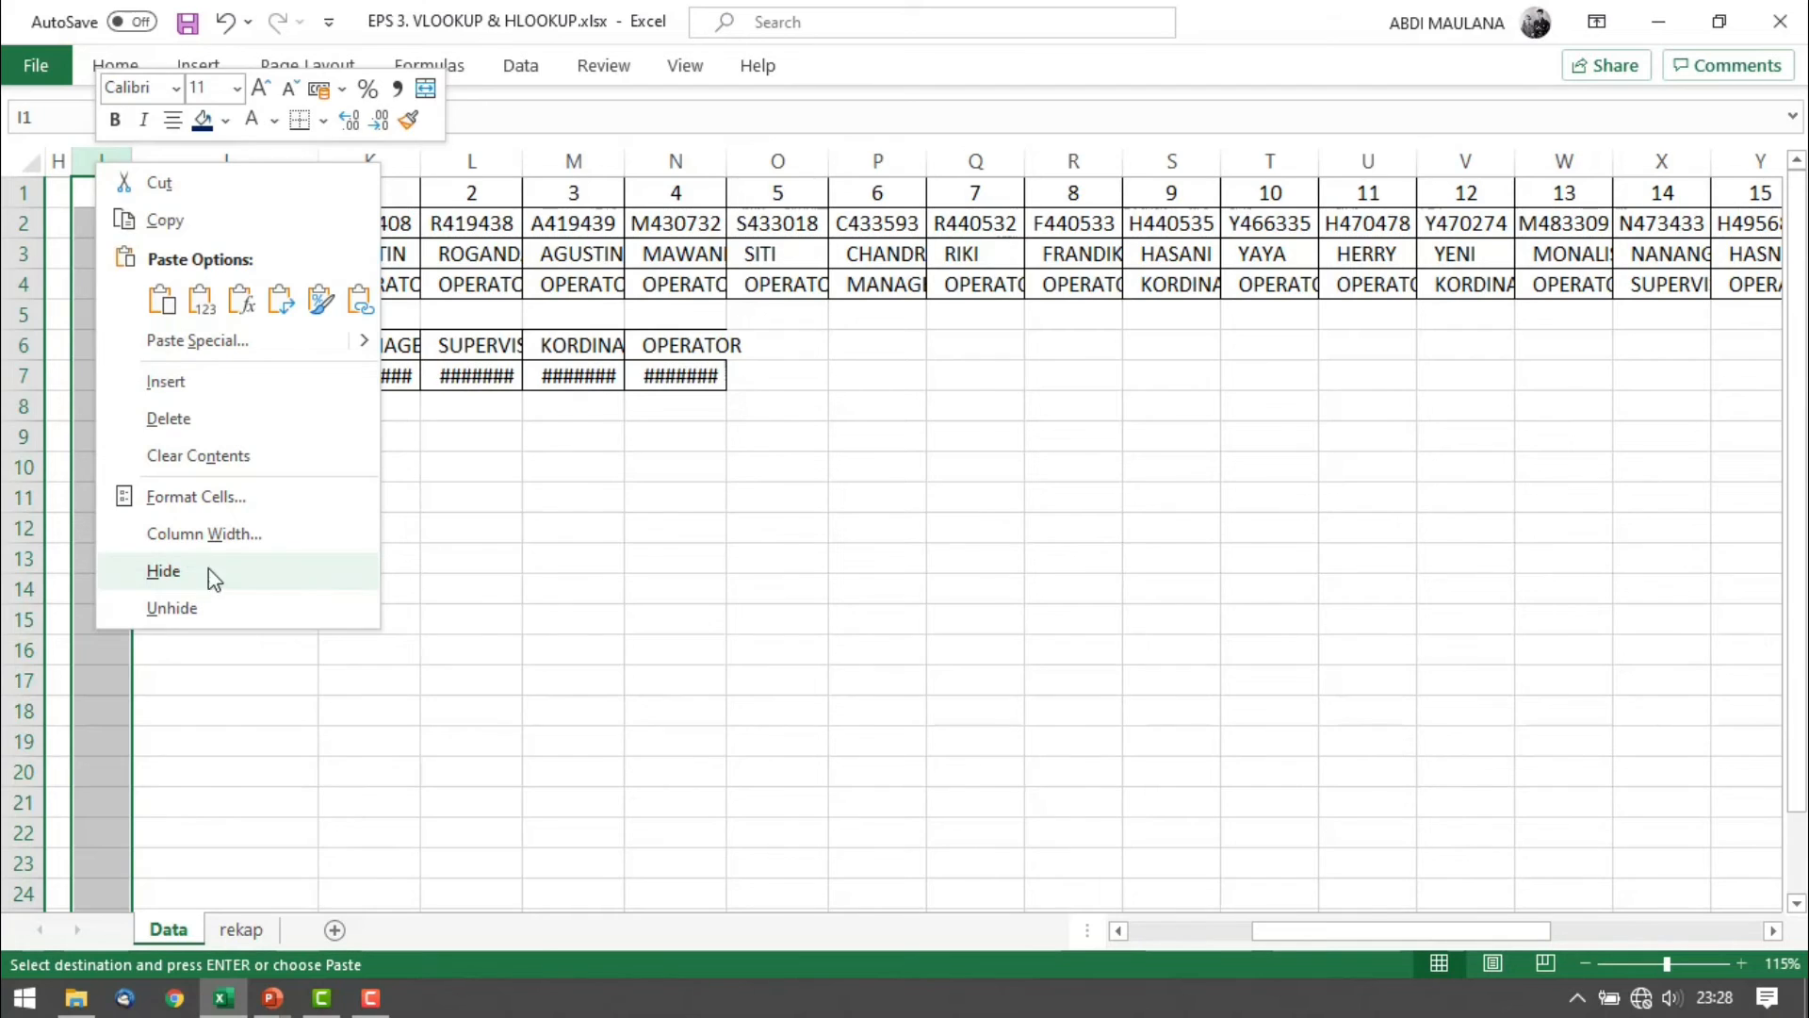
{"action": "left_click", "coordinate": [195, 572]}
{"action": "left_click", "coordinate": [616, 558]}
Auto-fit the widths of columns K through N so the transposed positions and salaries fit
{"action": "left_click_drag", "start_coordinate": [298, 154], "coordinate": [663, 158]}
{"action": "double_click", "coordinate": [667, 159]}
{"action": "left_click", "coordinate": [942, 466]}
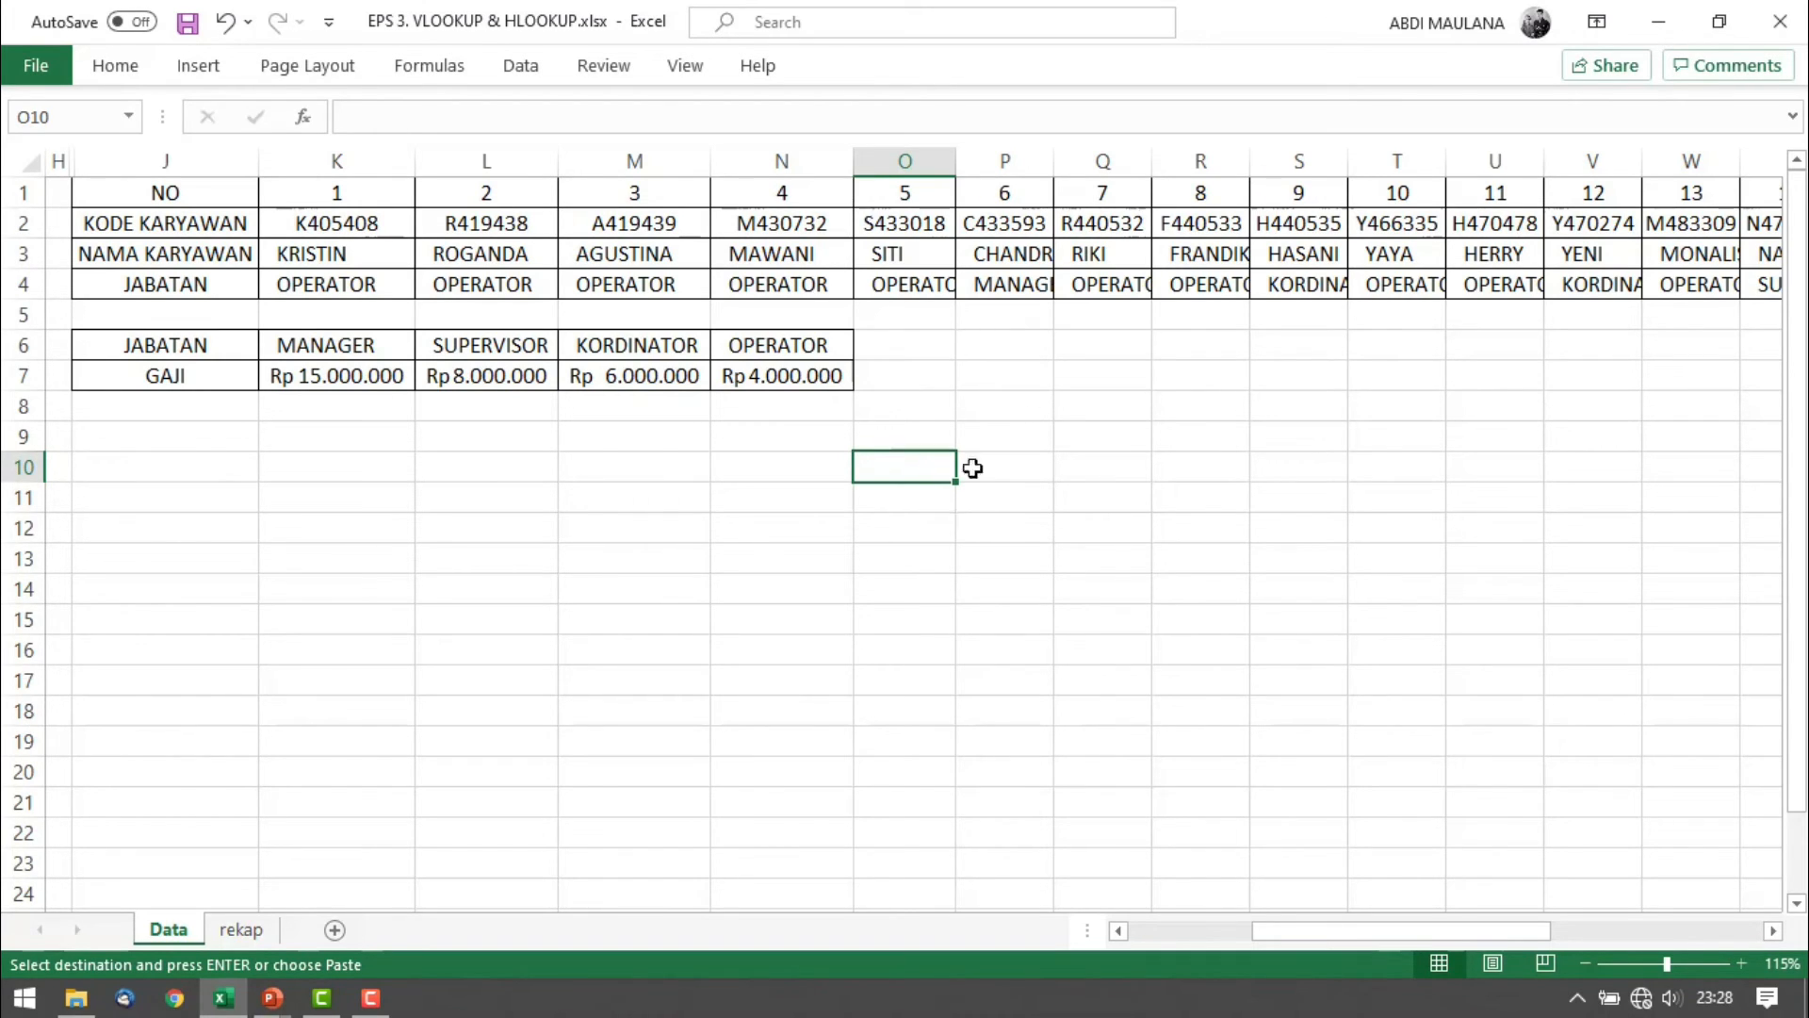
Review the extent of the transposed employee table in rows 1 to 4 and the position and salary table below it
{"action": "left_click", "coordinate": [14, 191]}
{"action": "left_click_drag", "start_coordinate": [14, 192], "coordinate": [12, 300]}
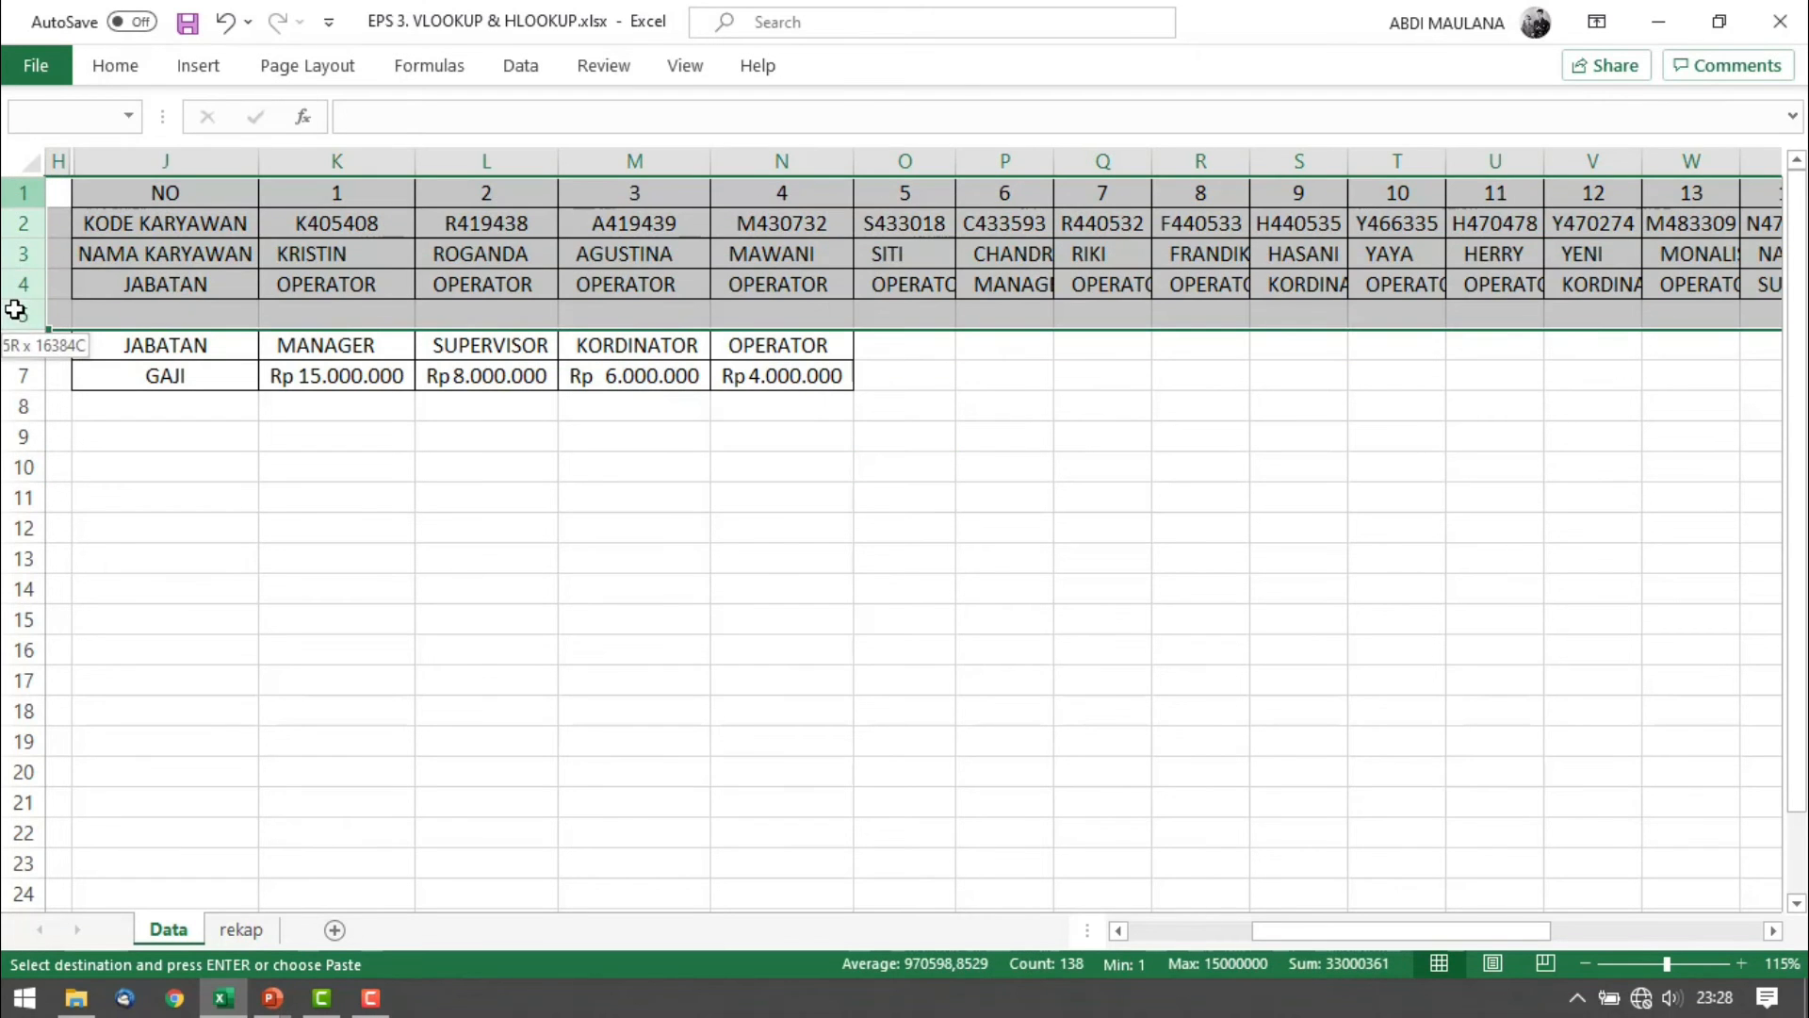
{"action": "left_click", "coordinate": [634, 377]}
{"action": "left_click_drag", "start_coordinate": [187, 203], "coordinate": [403, 227]}
{"action": "key", "text": "ctrl+Right"}
{"action": "key", "text": "ctrl+Left"}
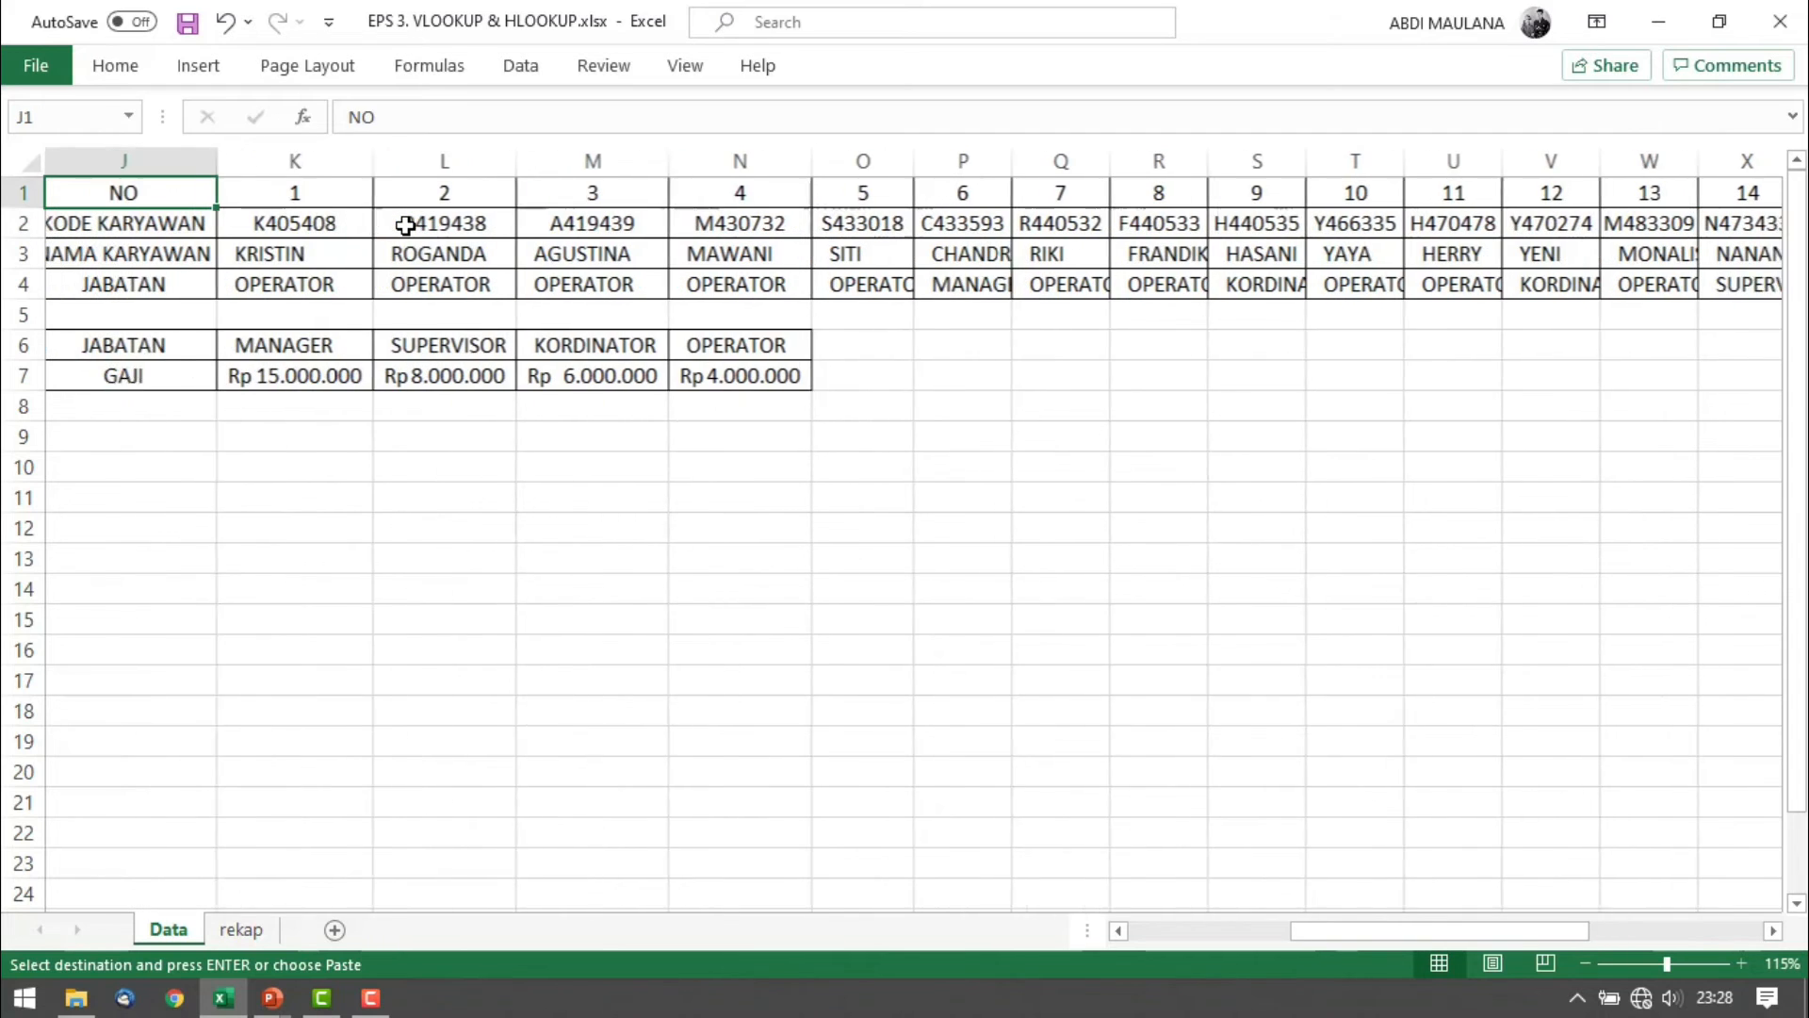
{"action": "key", "text": "Right"}
{"action": "key", "text": "shift+Right"}
{"action": "key", "text": "ctrl+Right"}
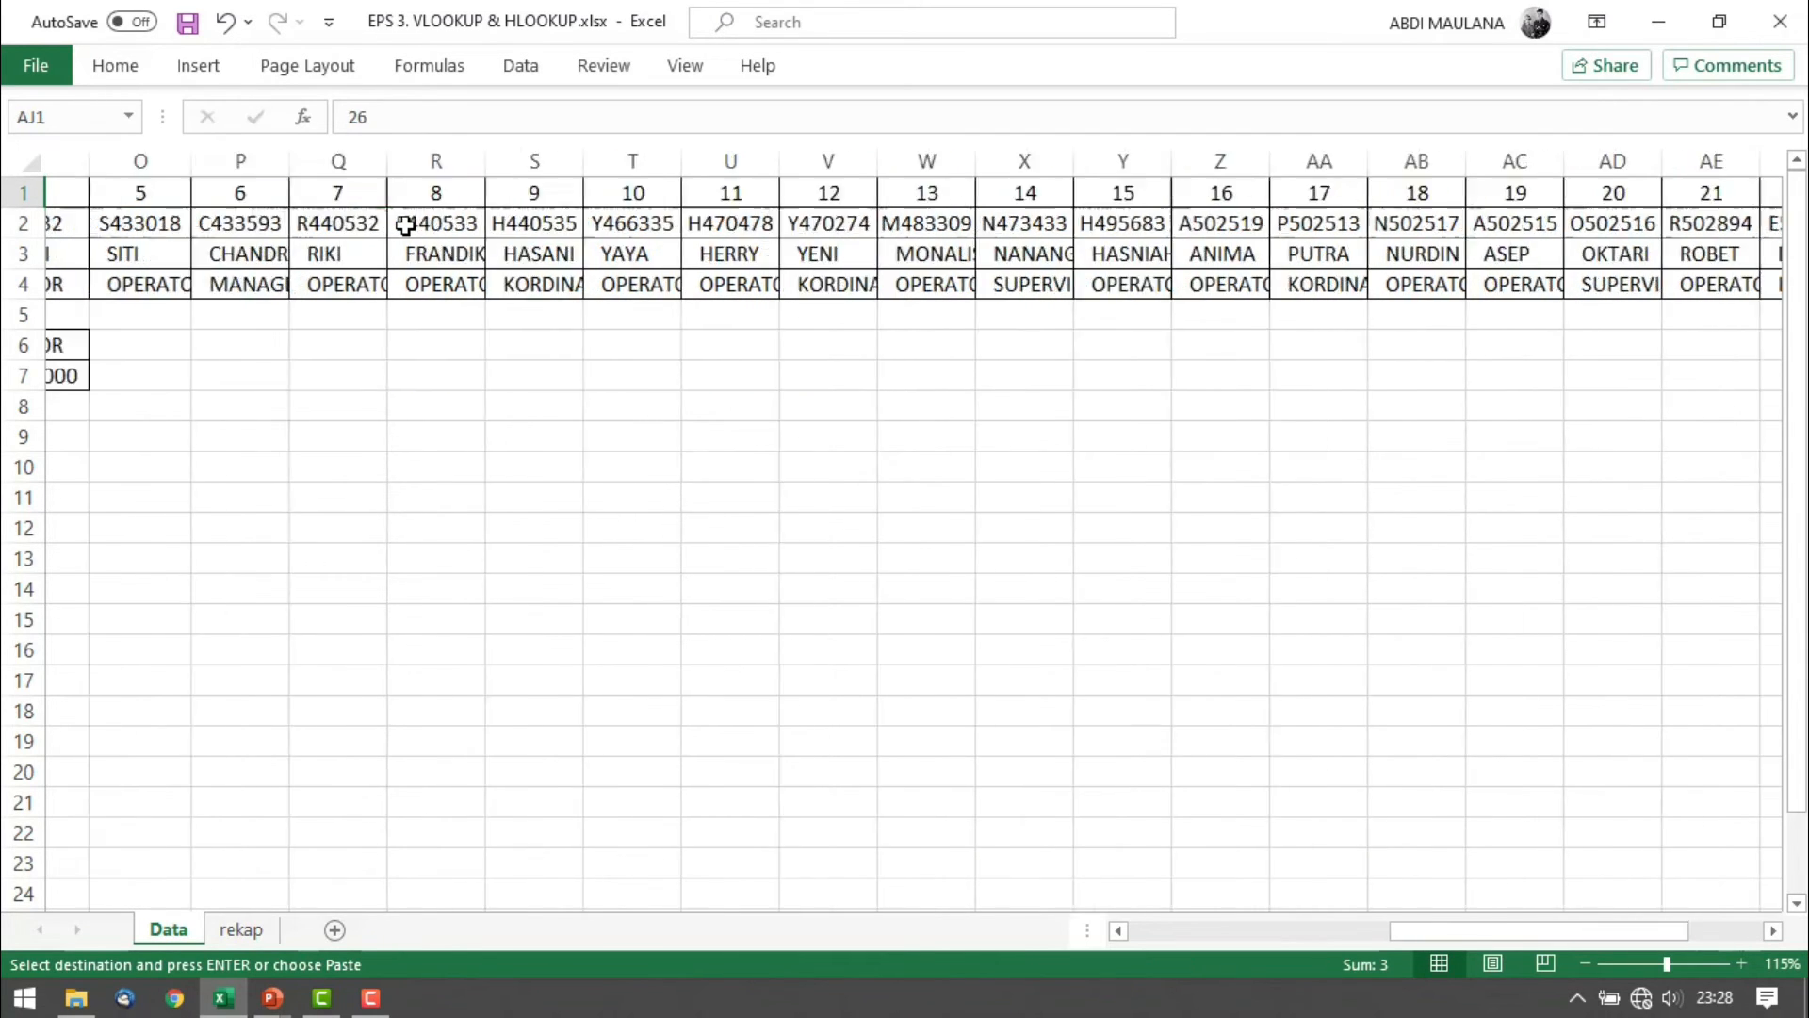
{"action": "key", "text": "ctrl+Left"}
{"action": "key", "text": "Down"}
{"action": "key", "text": "ctrl+Down"}
{"action": "key", "text": "ctrl+Down"}
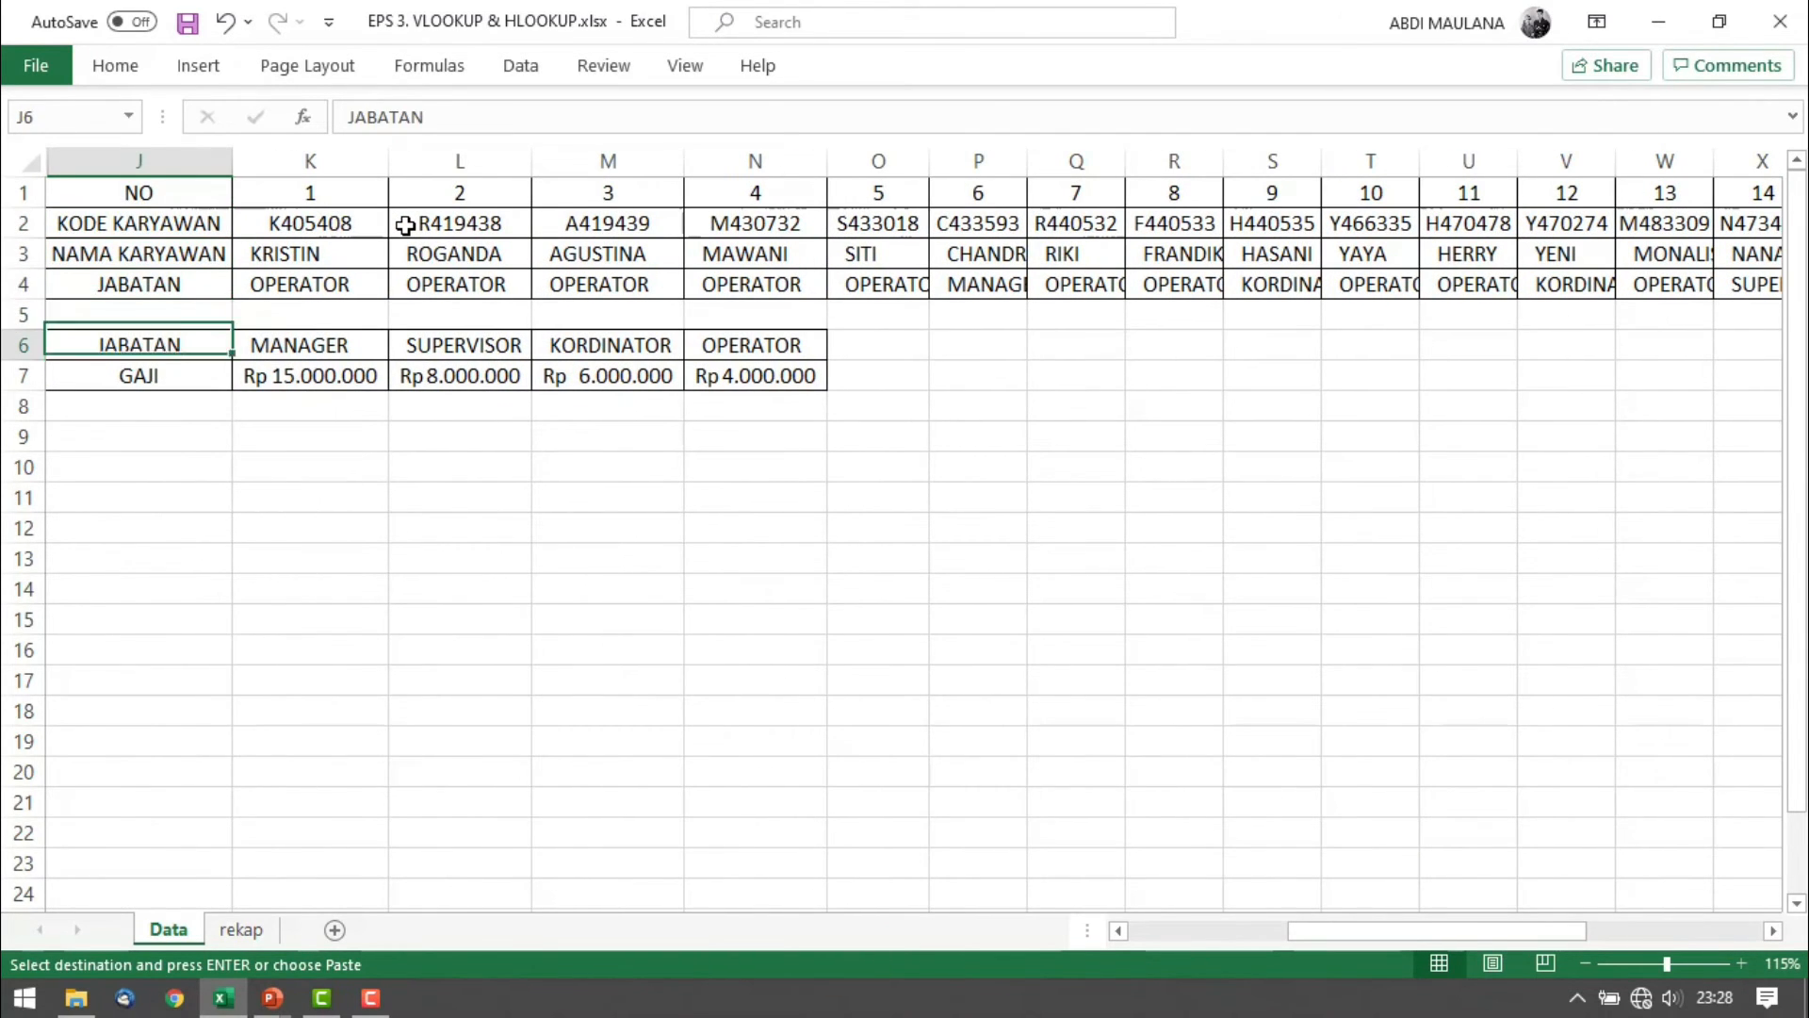
{"action": "key", "text": "ctrl+Right"}
Create a copy of the rekap sheet and place it at the end of the workbook
{"action": "left_click", "coordinate": [241, 930]}
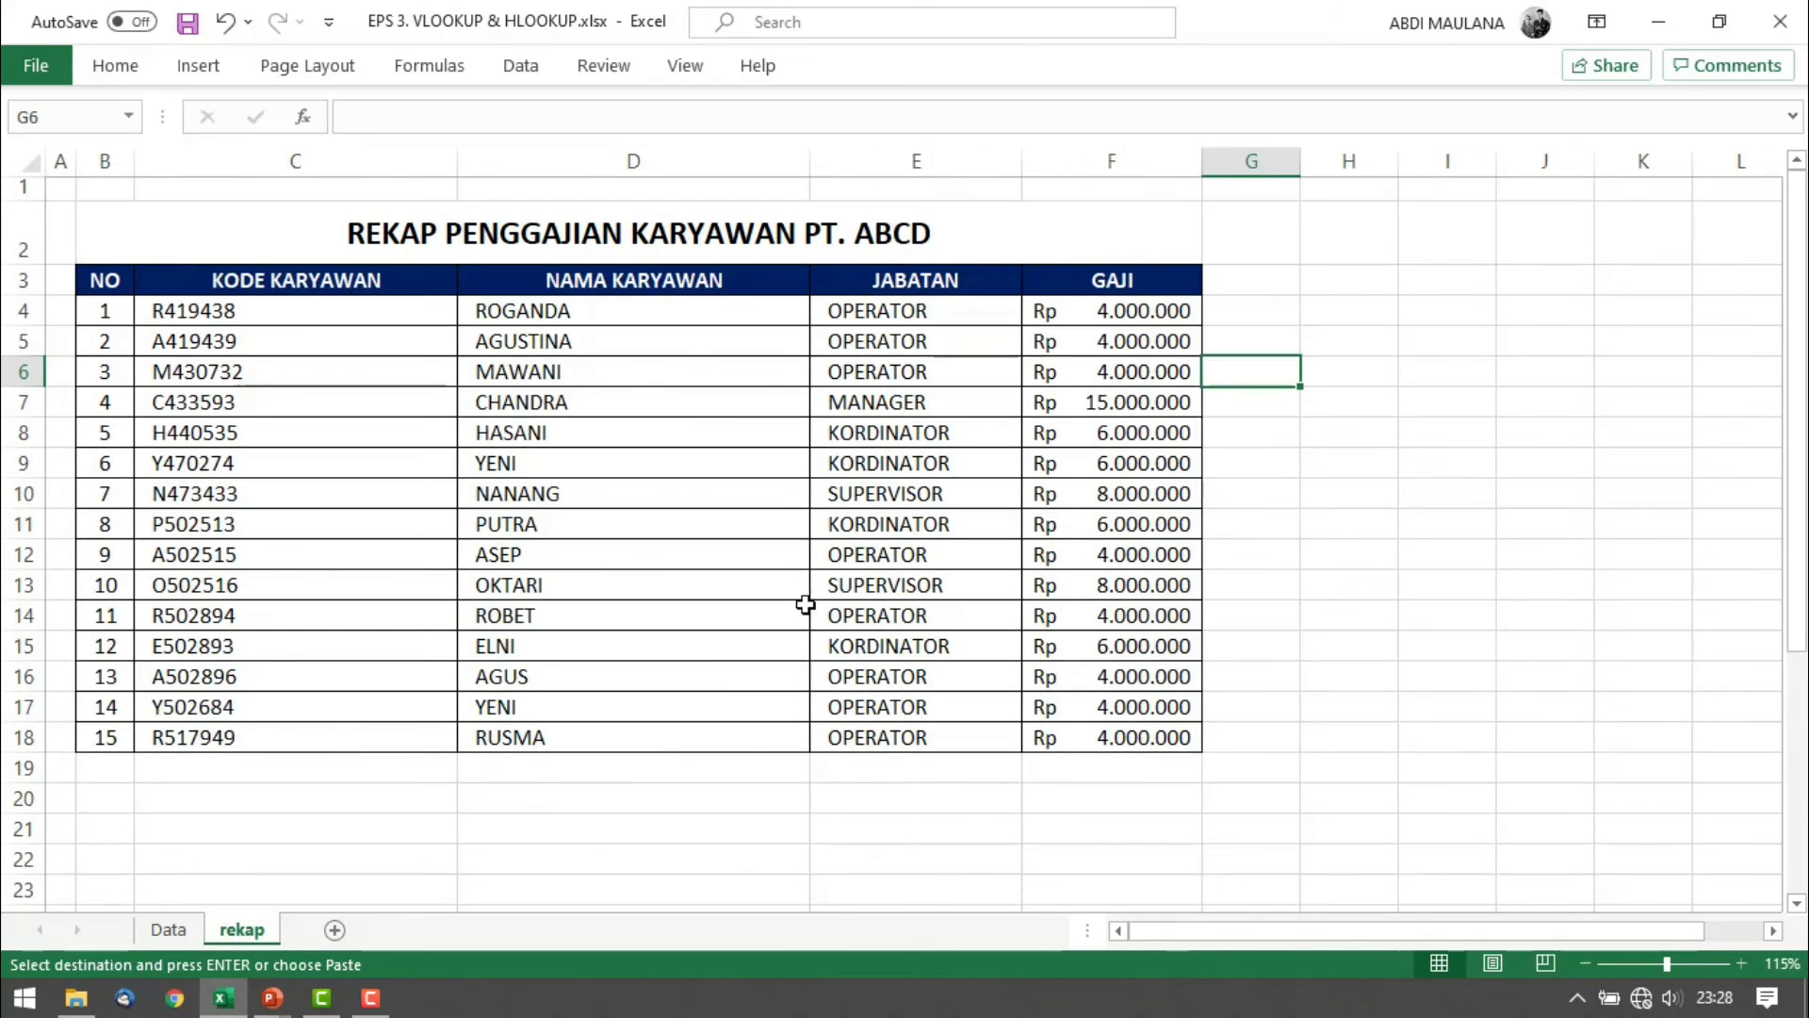
{"action": "left_click", "coordinate": [1036, 676]}
{"action": "right_click", "coordinate": [264, 930]}
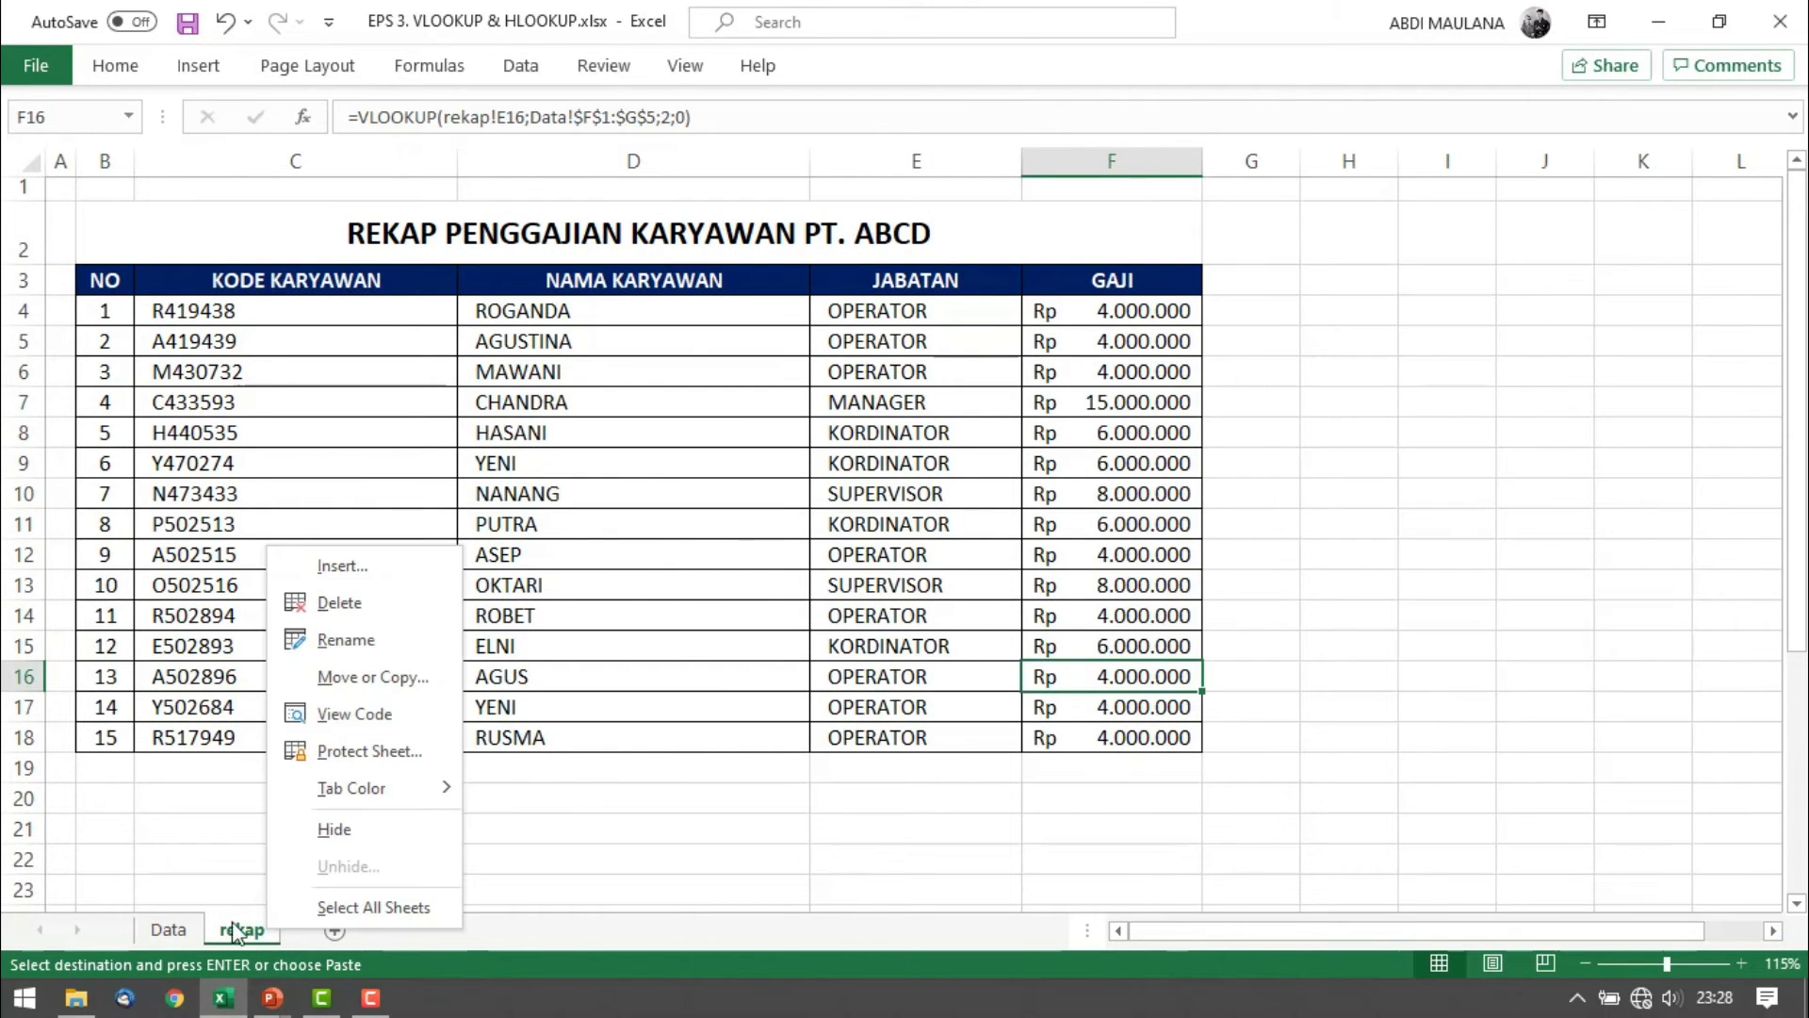
{"action": "left_click", "coordinate": [373, 674]}
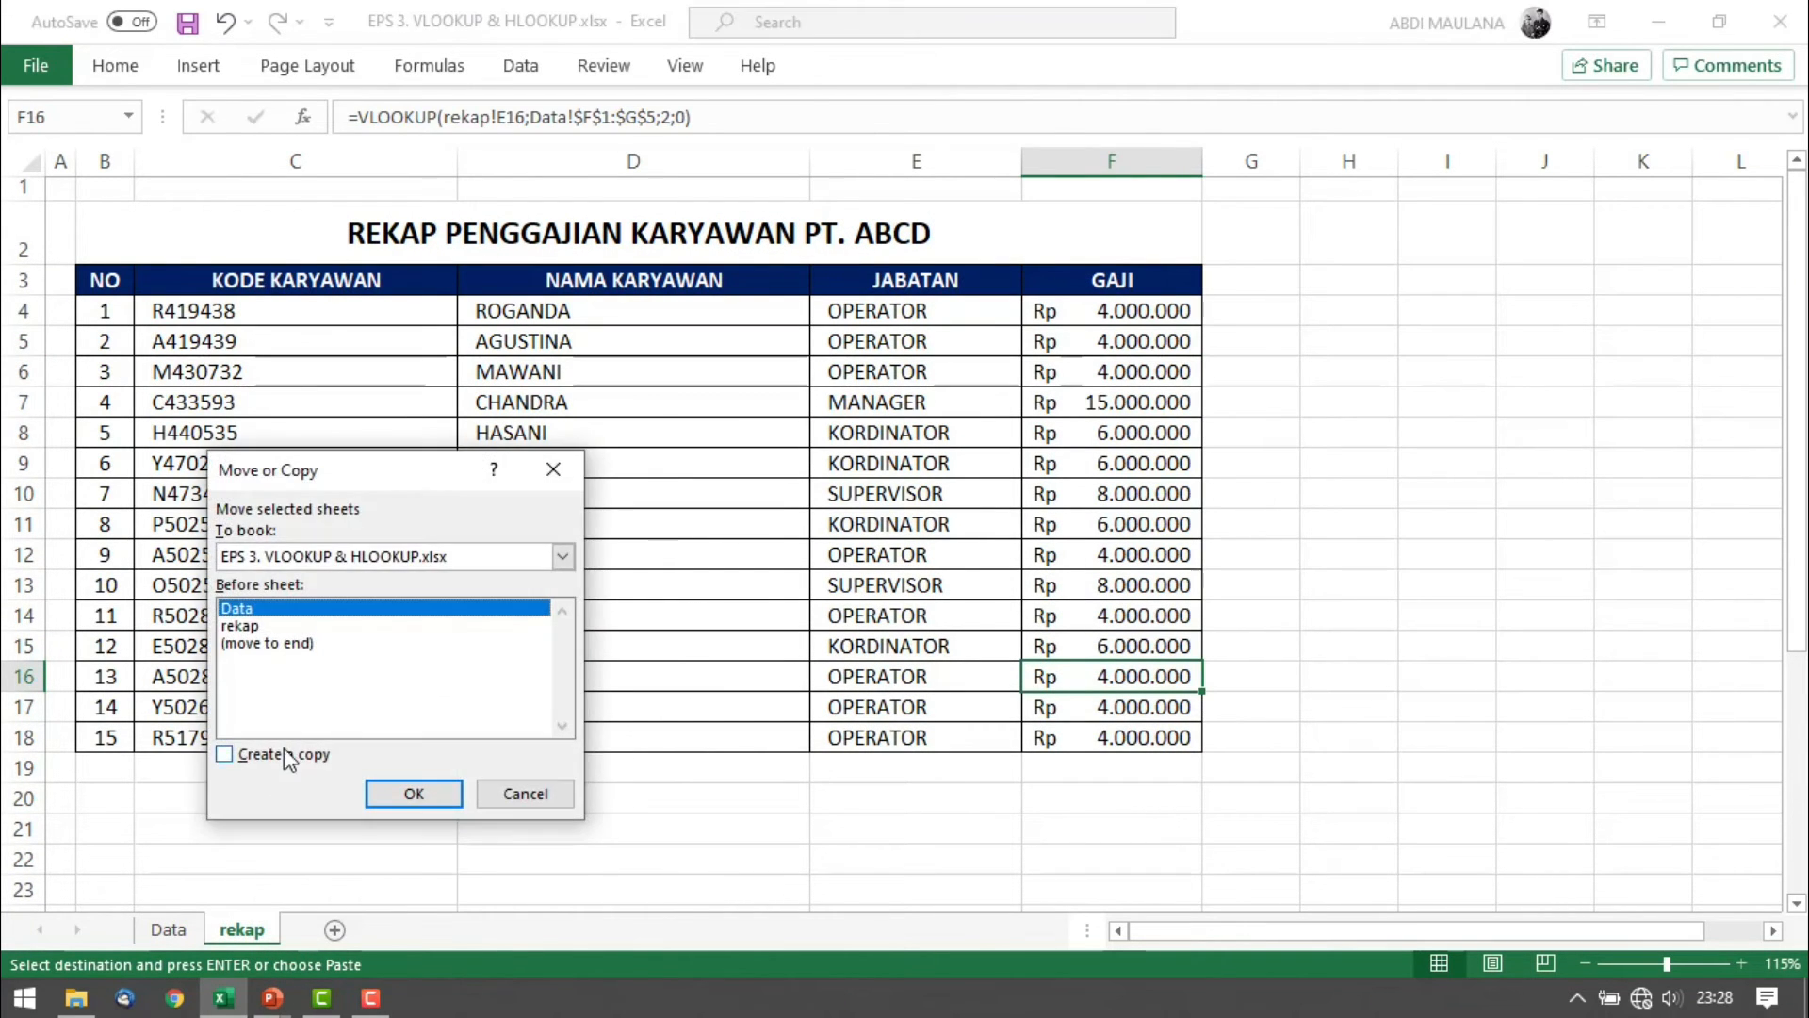
{"action": "left_click", "coordinate": [288, 754]}
{"action": "left_click", "coordinate": [292, 644]}
{"action": "left_click", "coordinate": [413, 794]}
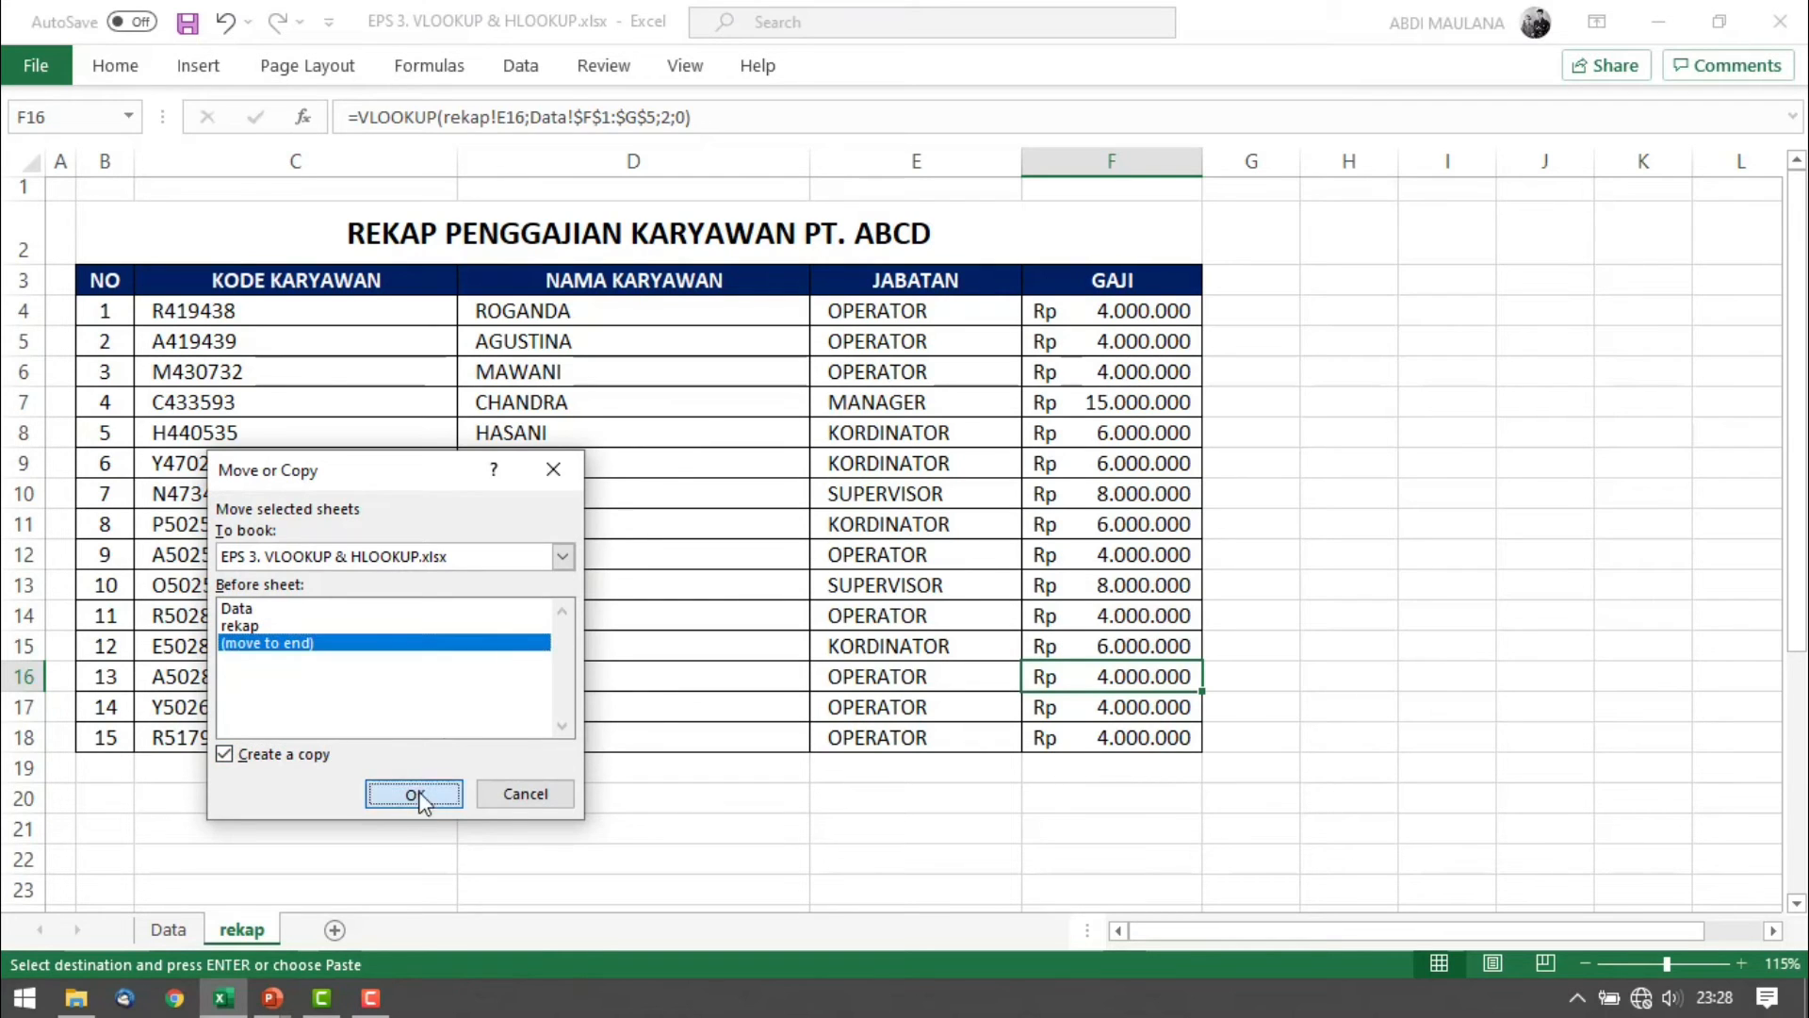
Rename the copied sheet as rekap (H)
{"action": "right_click", "coordinate": [341, 931]}
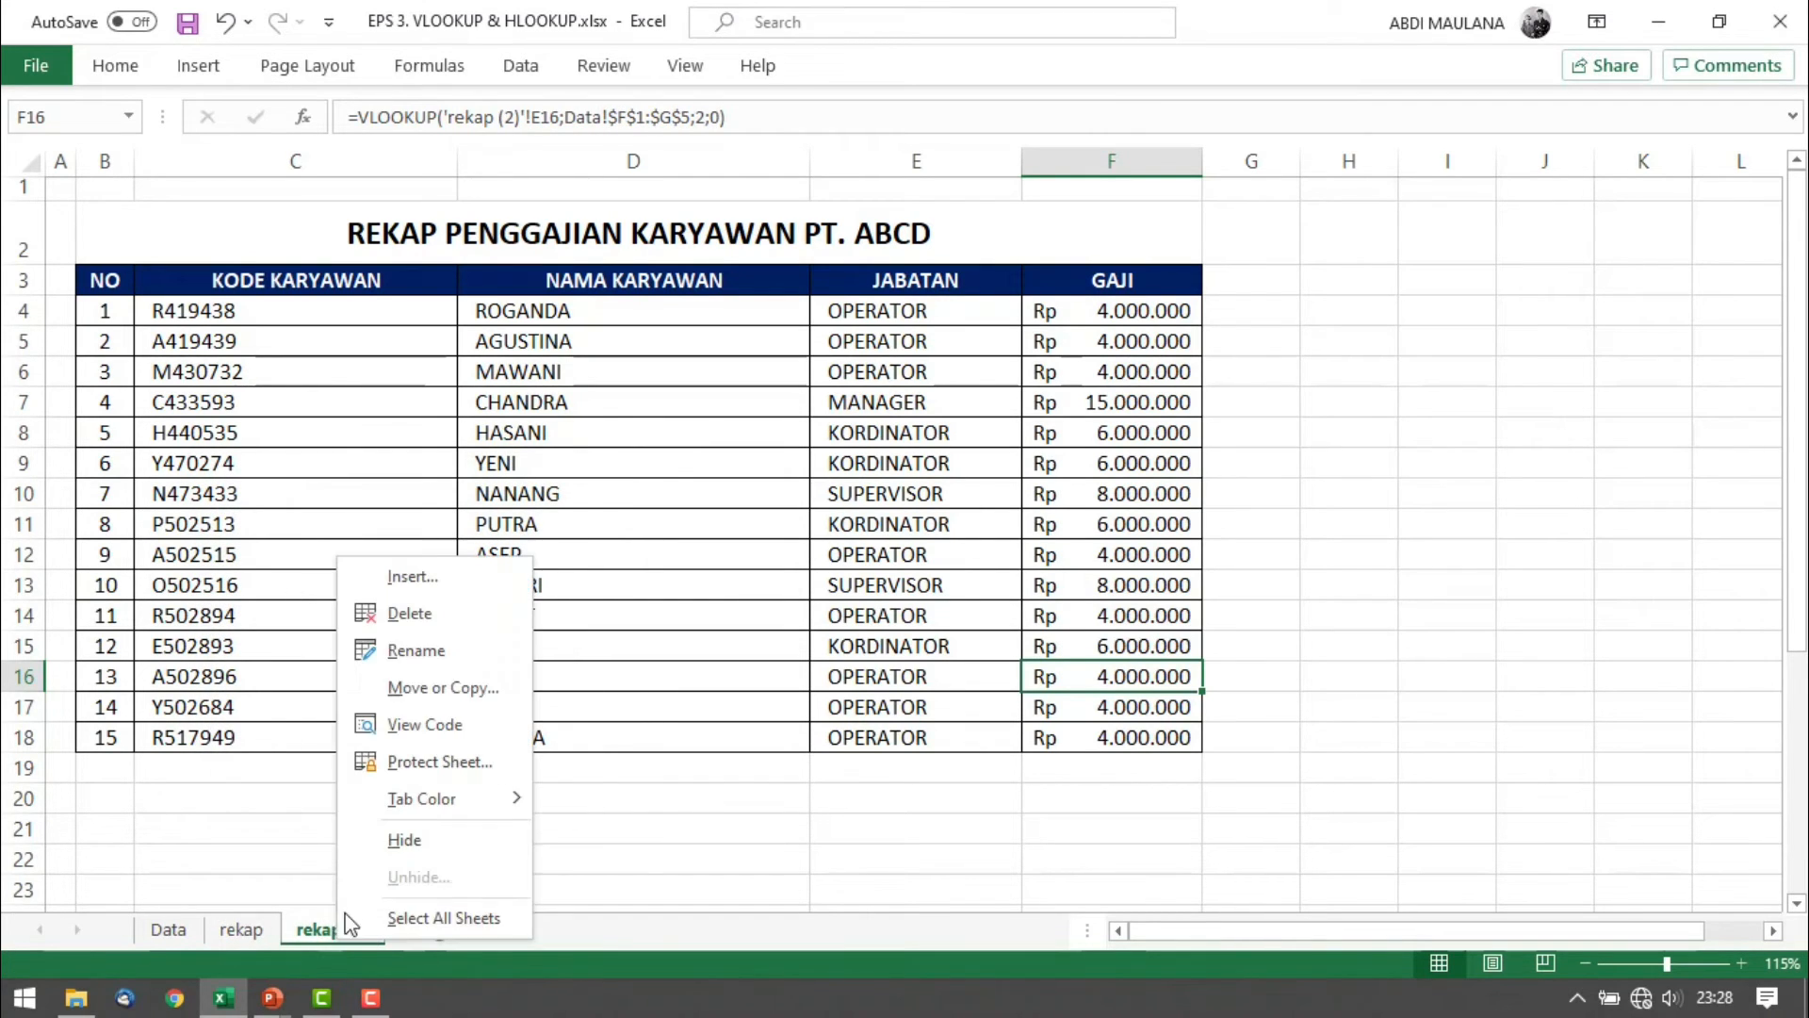
{"action": "left_click", "coordinate": [445, 650]}
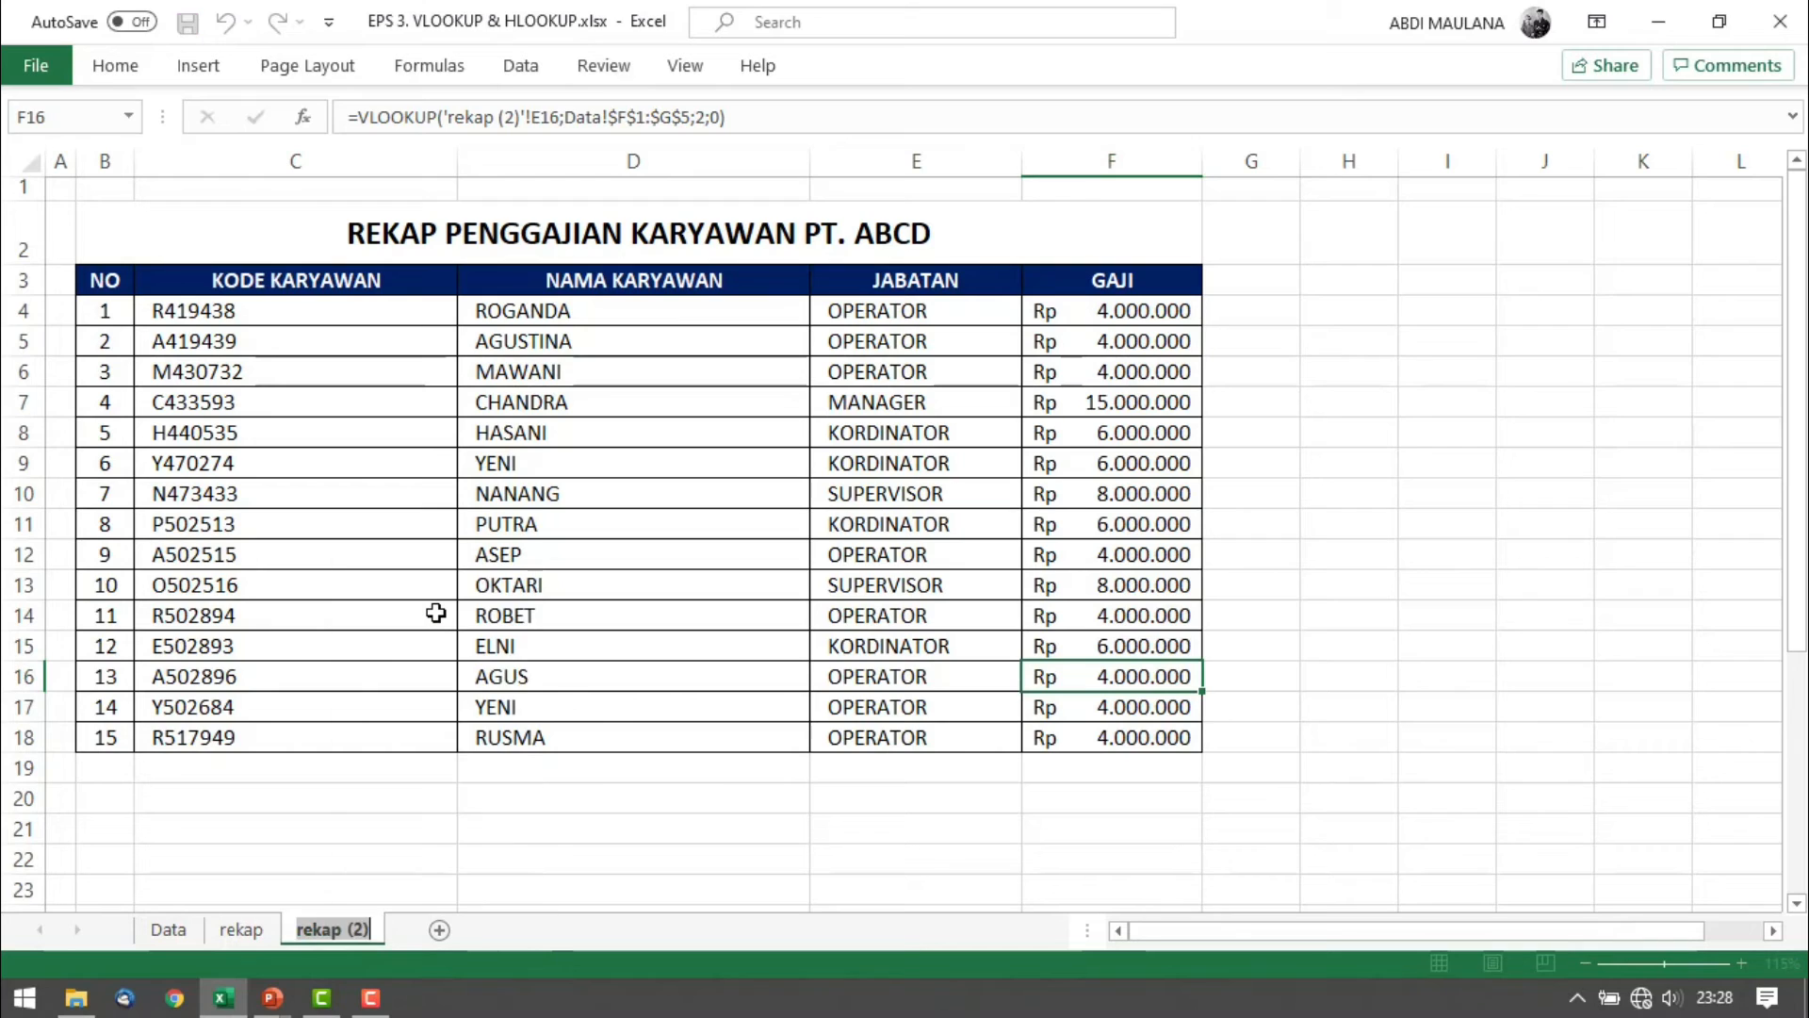
{"action": "key", "text": "Home"}
{"action": "key", "text": "Right"}
{"action": "key", "text": "Right"}
{"action": "key", "text": "Right"}
{"action": "key", "text": "Right"}
{"action": "key", "text": "Right"}
{"action": "key", "text": "Right"}
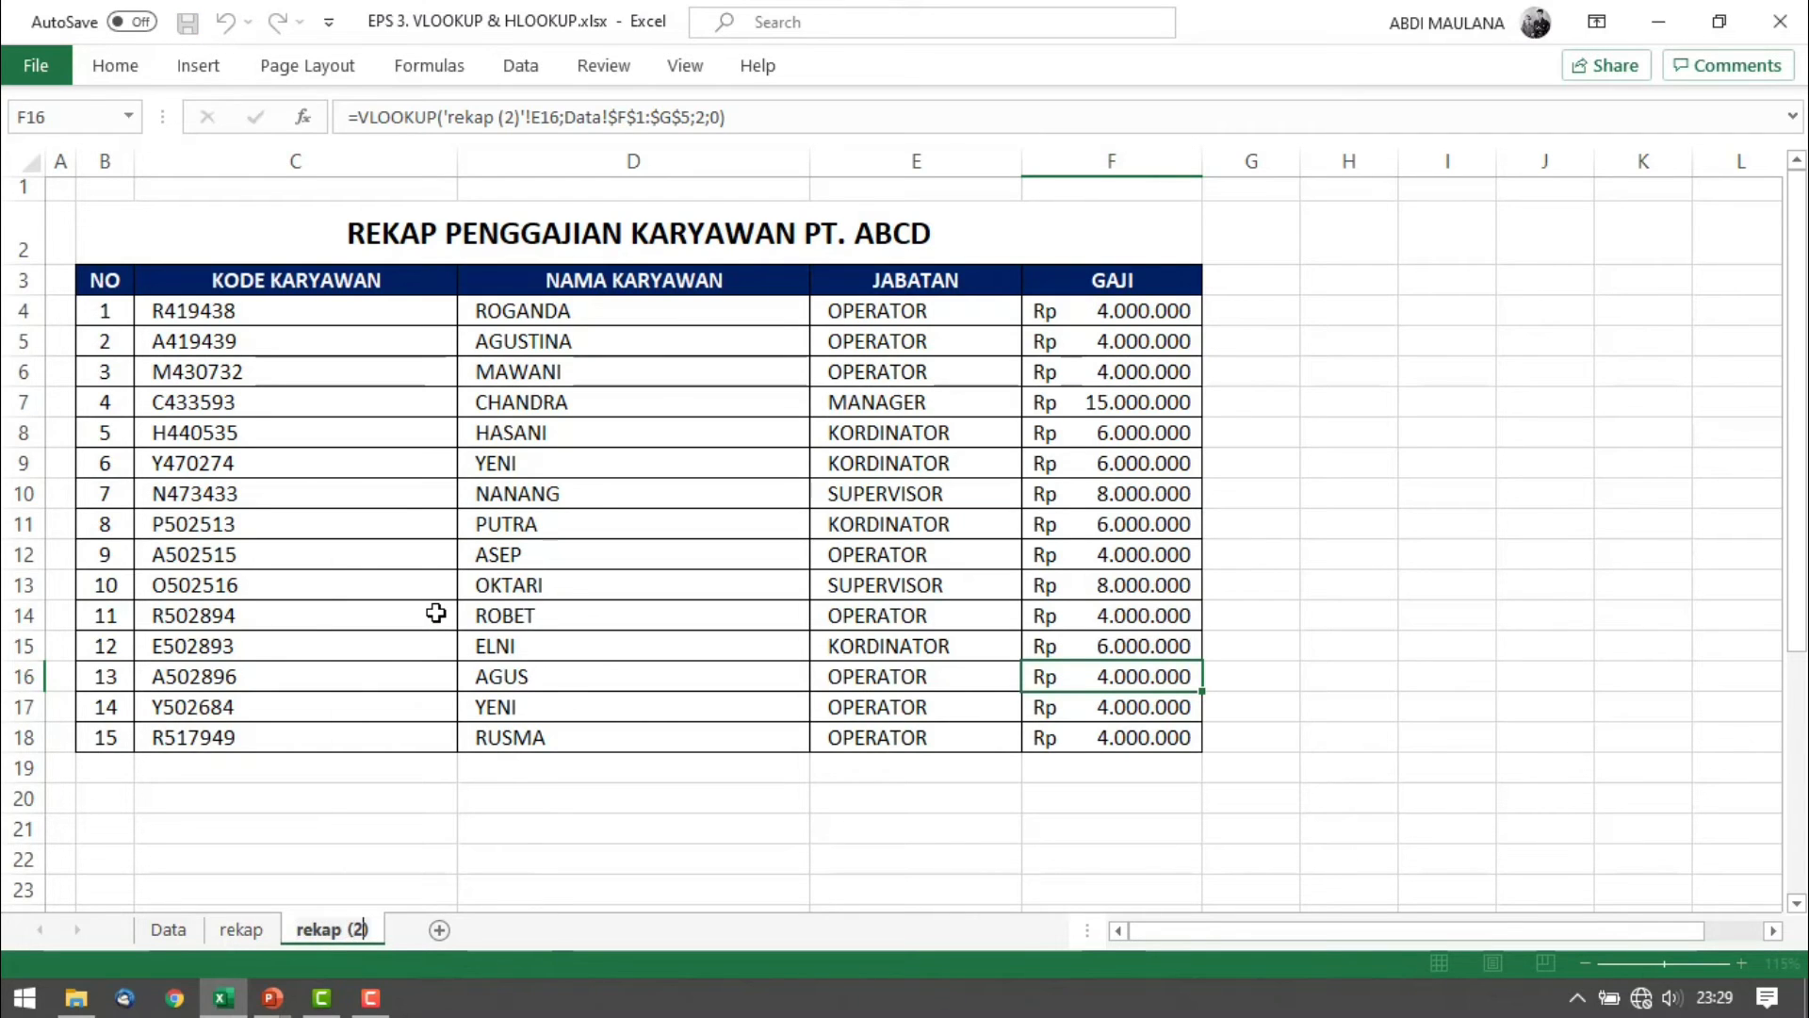
{"action": "key", "text": "shift+Right"}
{"action": "type", "text": "H"}
{"action": "key", "text": "Return"}
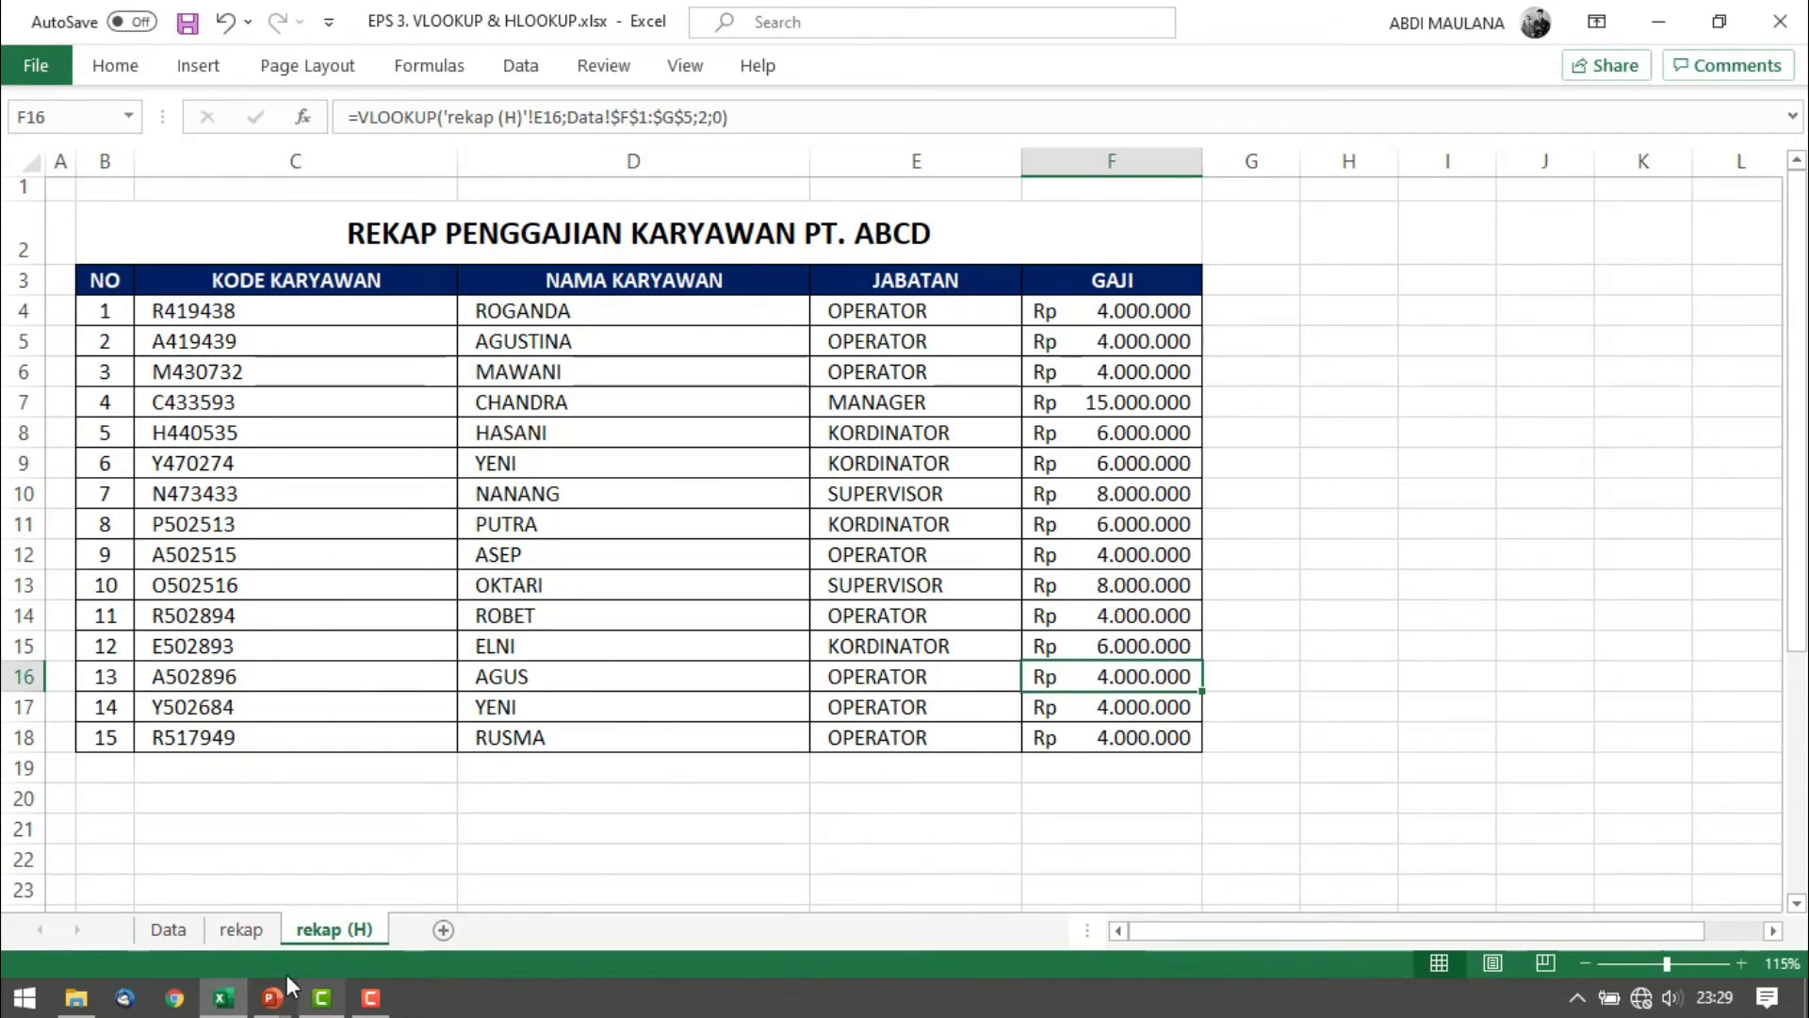
Rename the original rekap sheet as rekap (V)
{"action": "right_click", "coordinate": [237, 937]}
{"action": "left_click", "coordinate": [356, 649]}
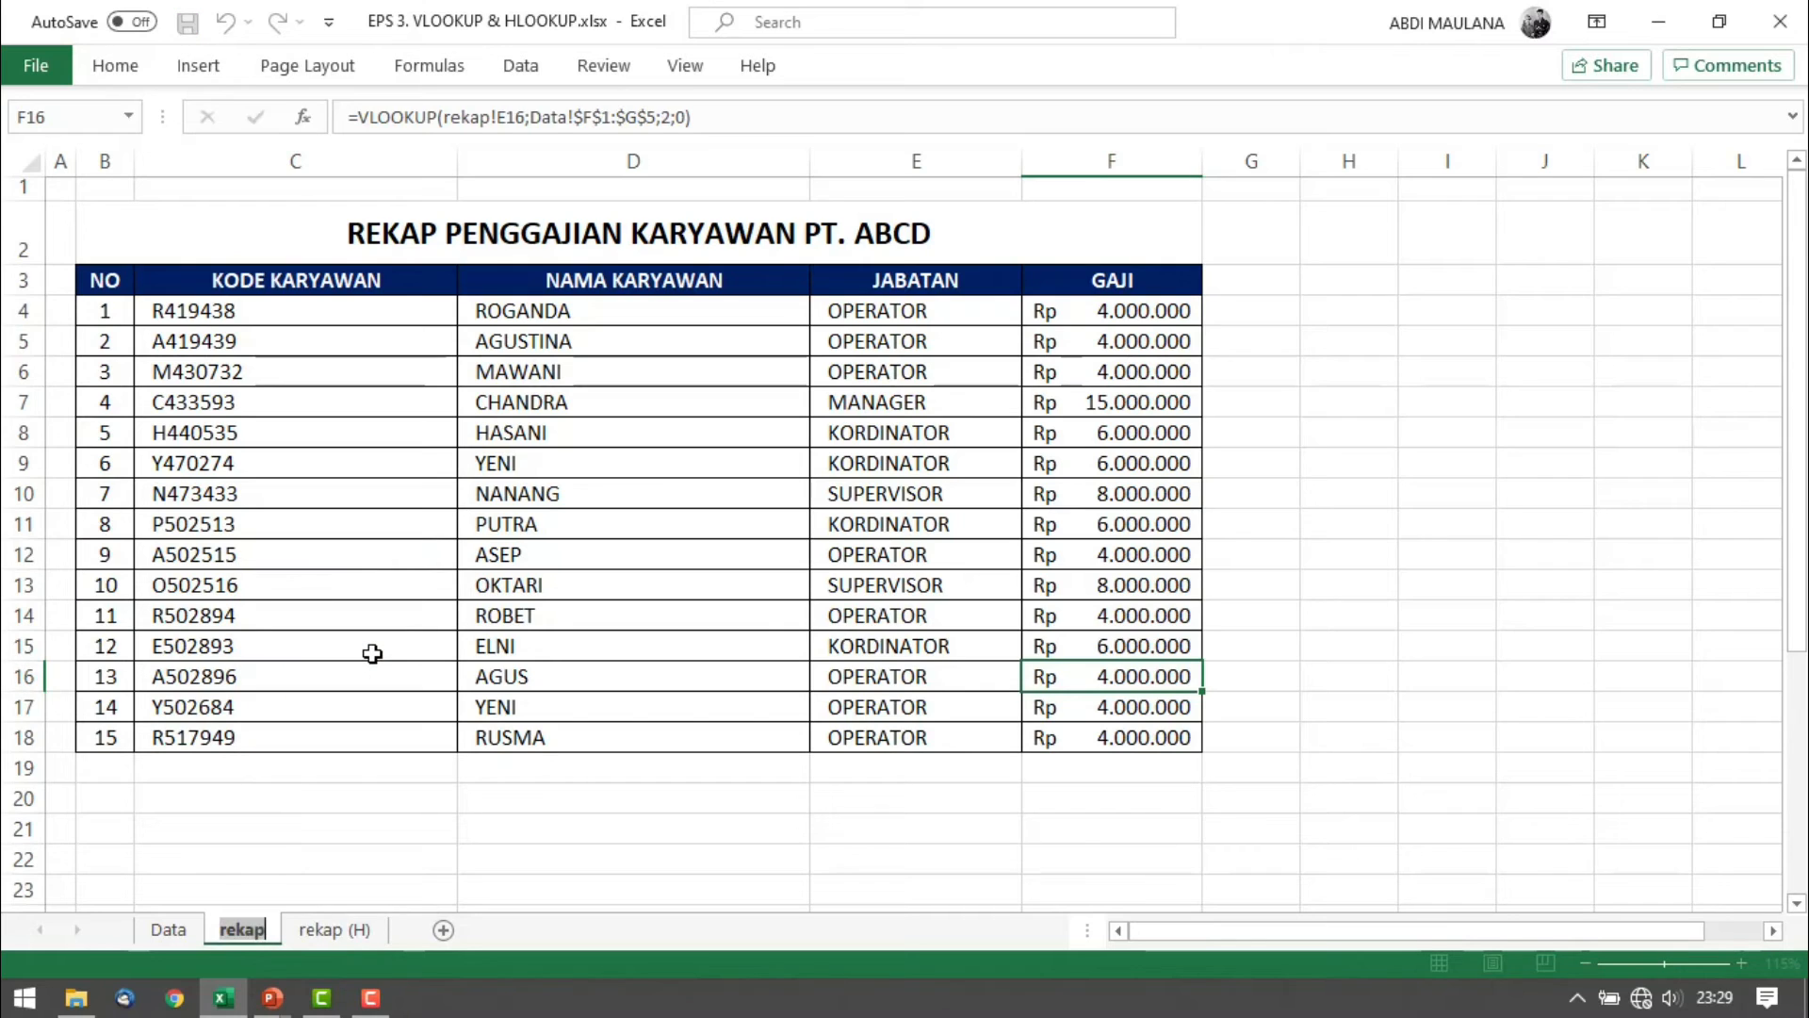
{"action": "key", "text": "End"}
{"action": "type", "text": "(V)"}
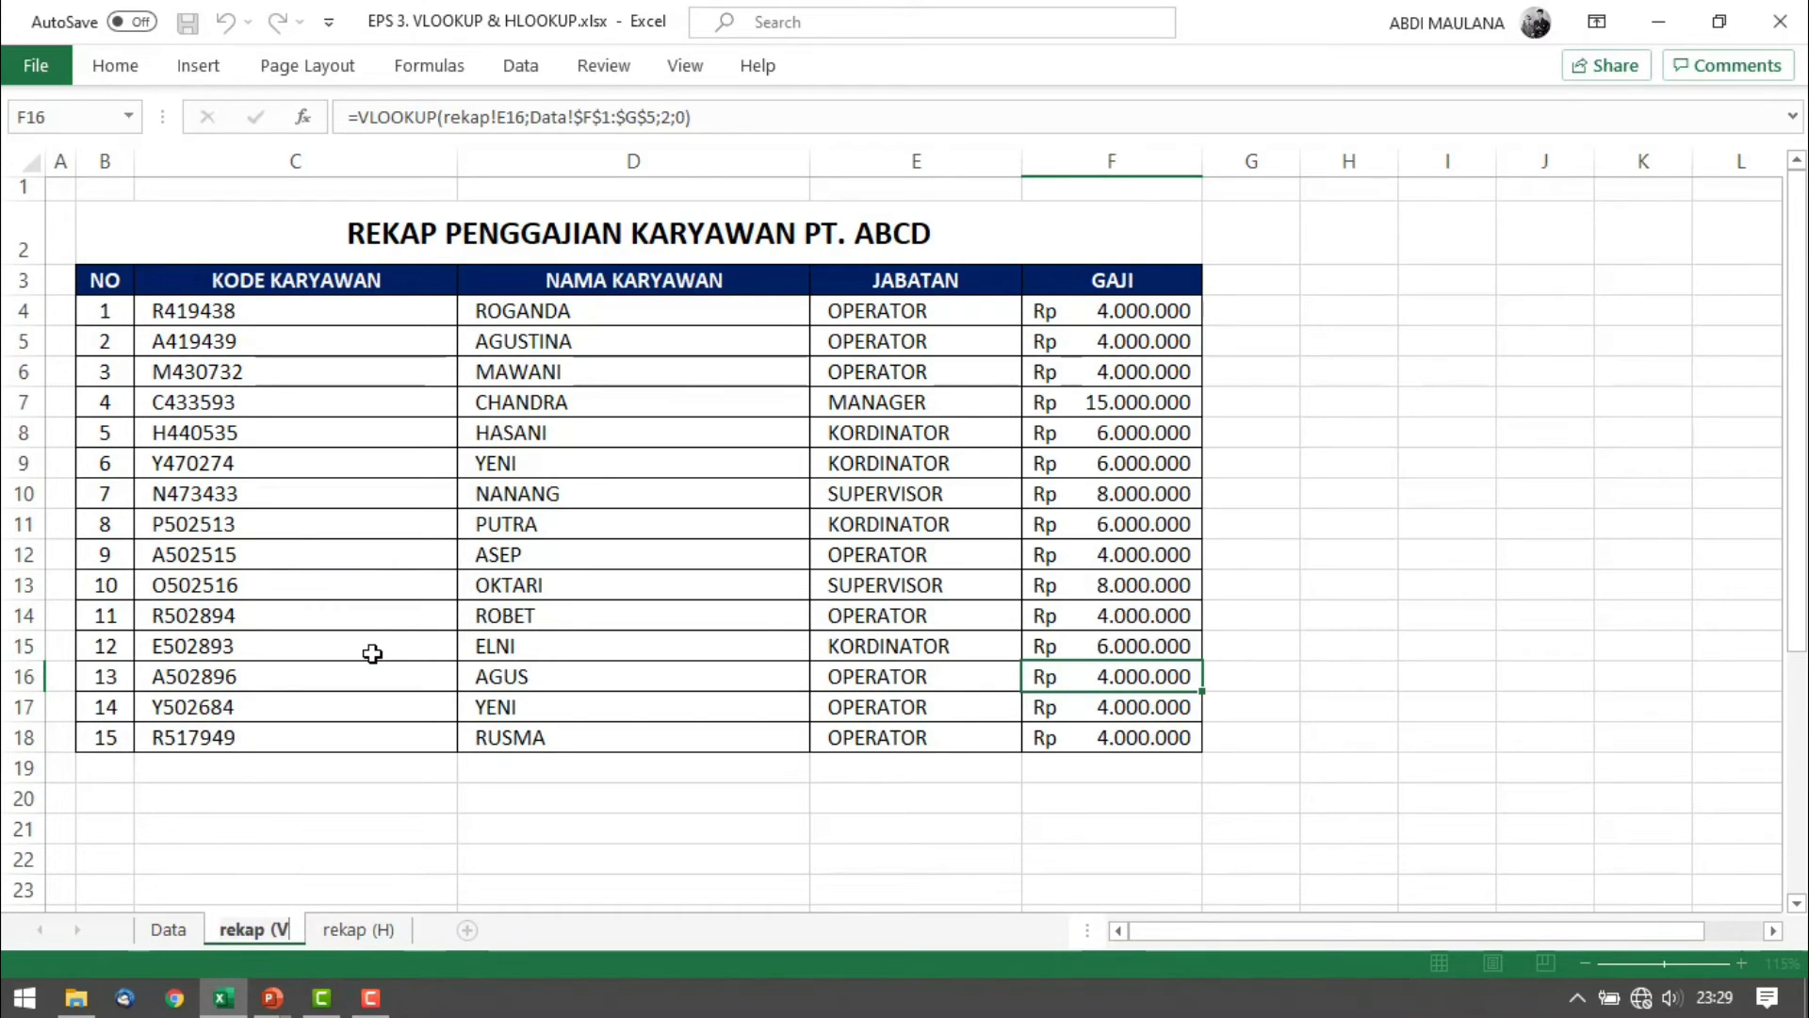
{"action": "key", "text": "Return"}
Clear the name, position and salary cells D4:F18 on the rekap (H) sheet
{"action": "left_click", "coordinate": [368, 931]}
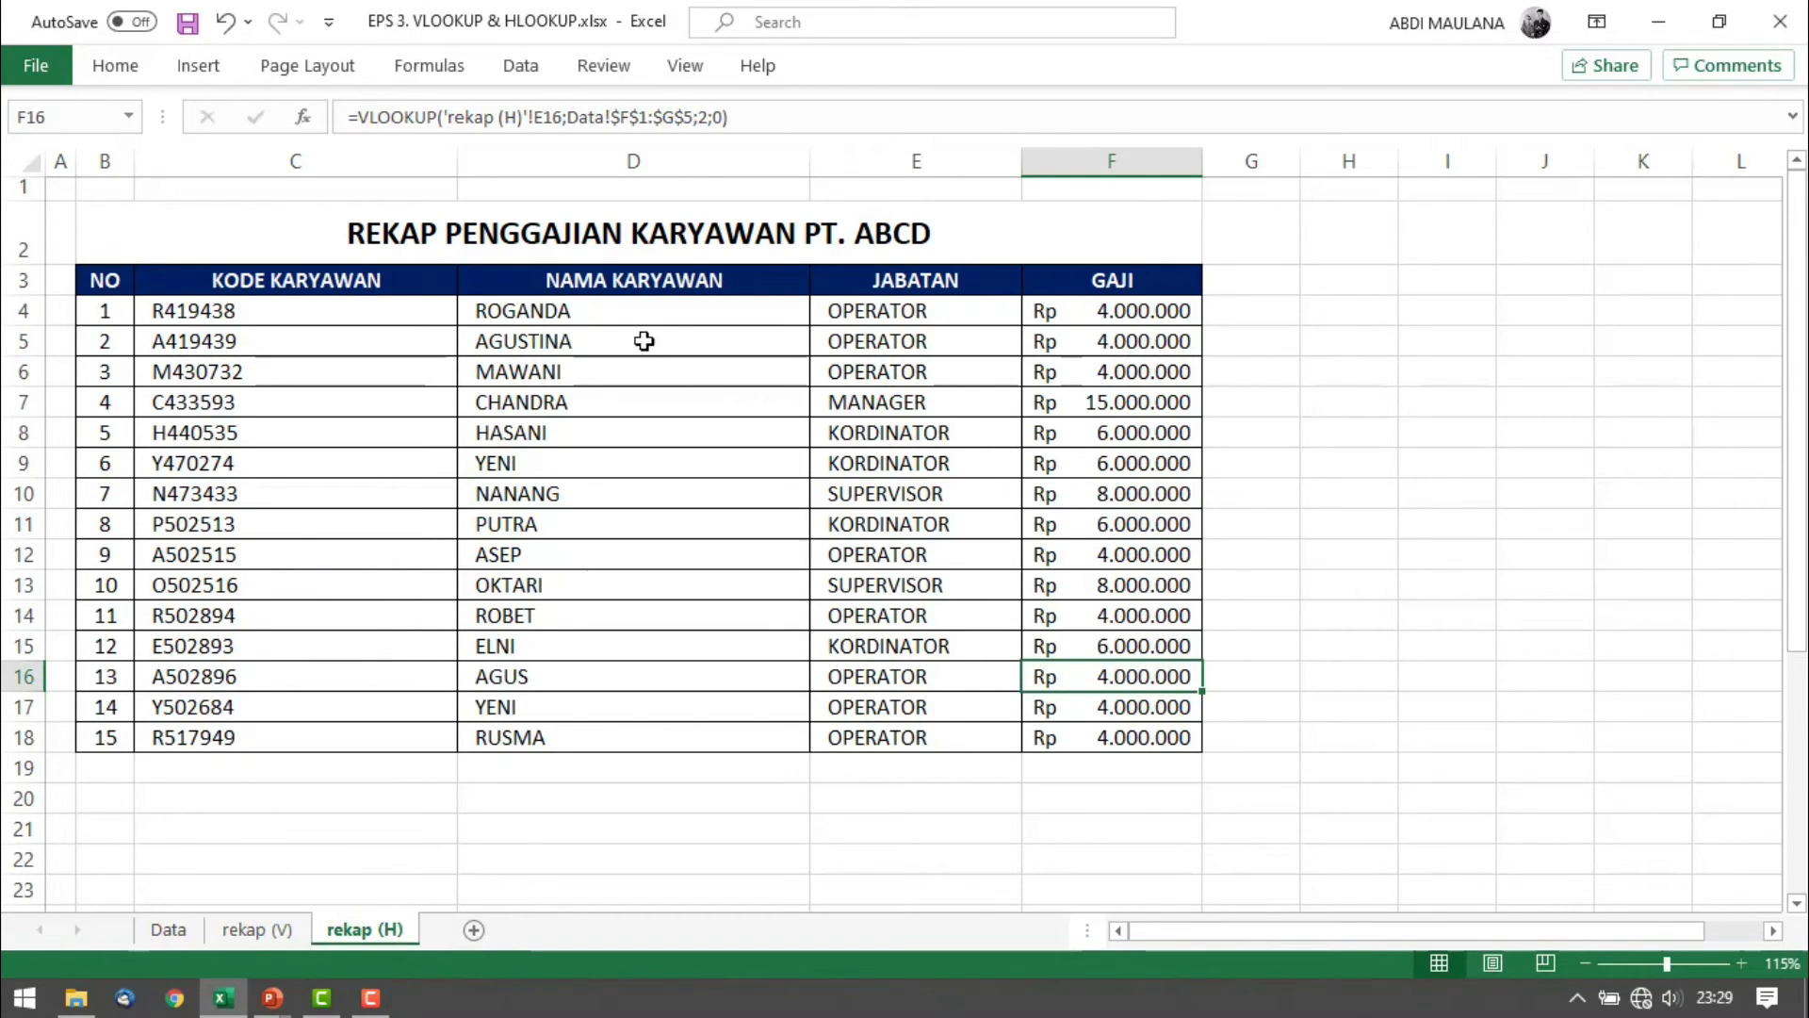
{"action": "left_click_drag", "start_coordinate": [648, 323], "coordinate": [1115, 754]}
{"action": "key", "text": "Delete"}
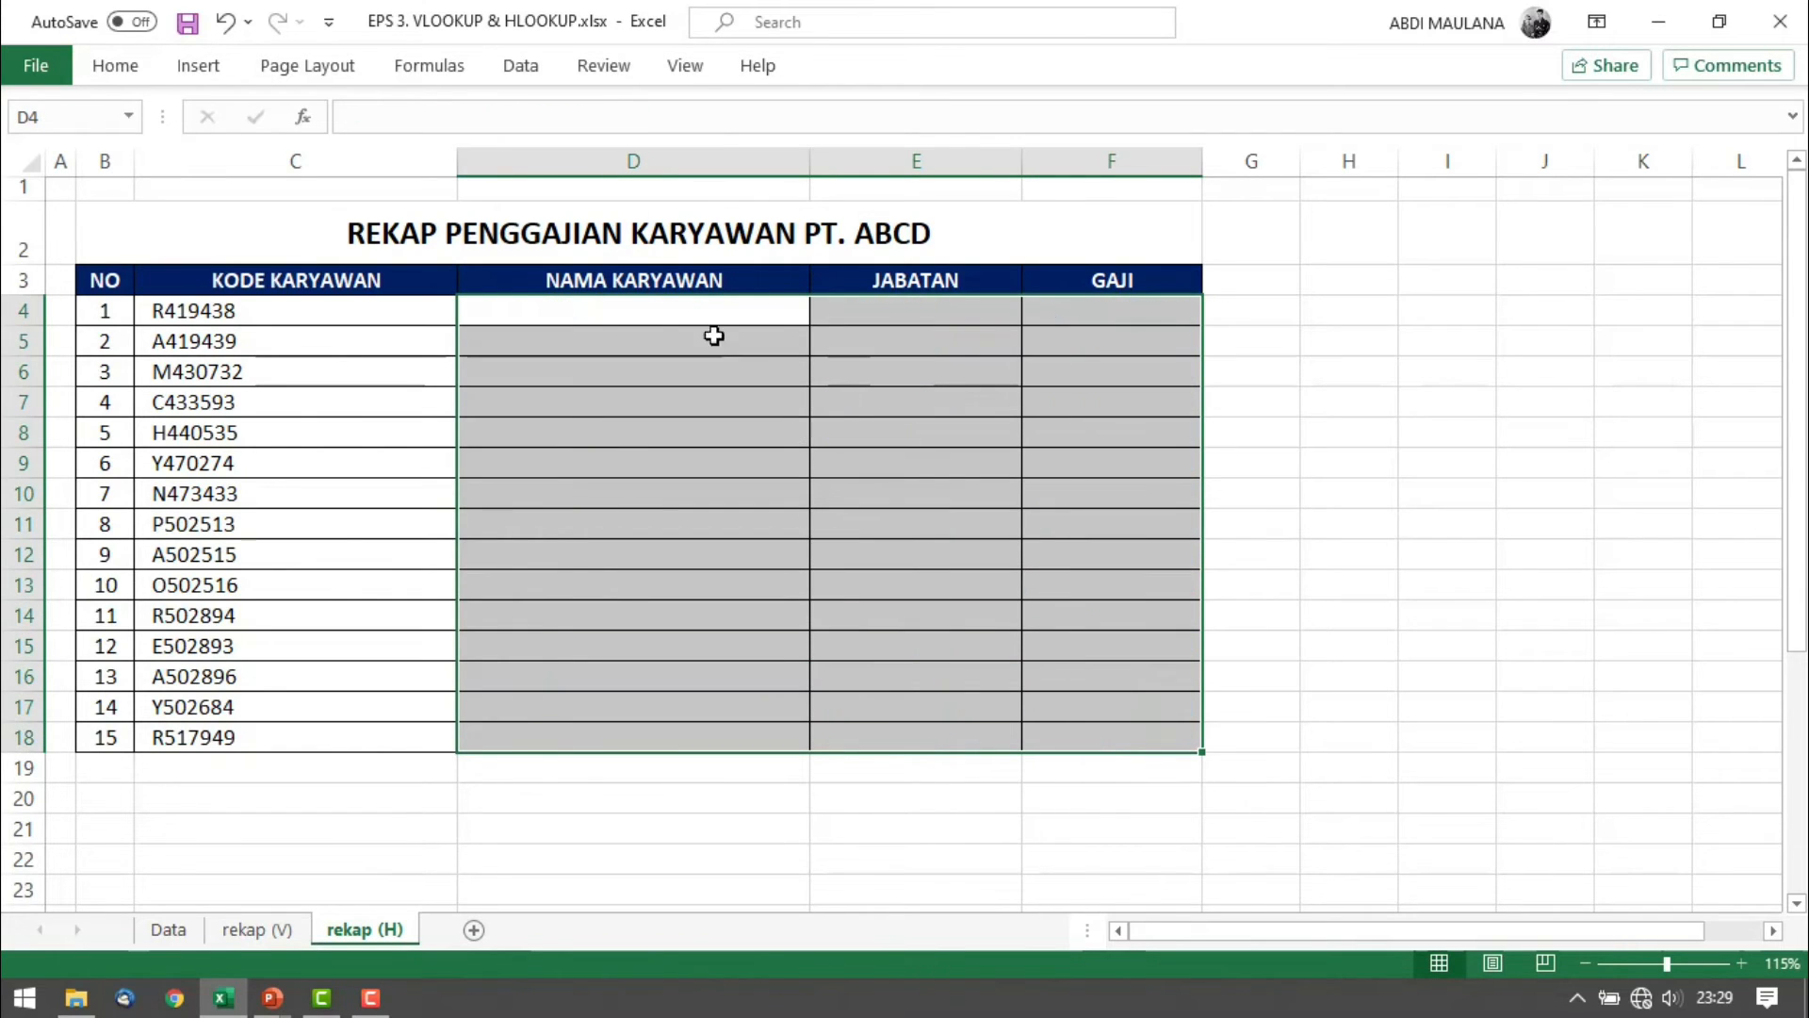
Begin an HLOOKUP formula in D4 with the employee code in C4 as the lookup value
{"action": "left_click", "coordinate": [634, 314]}
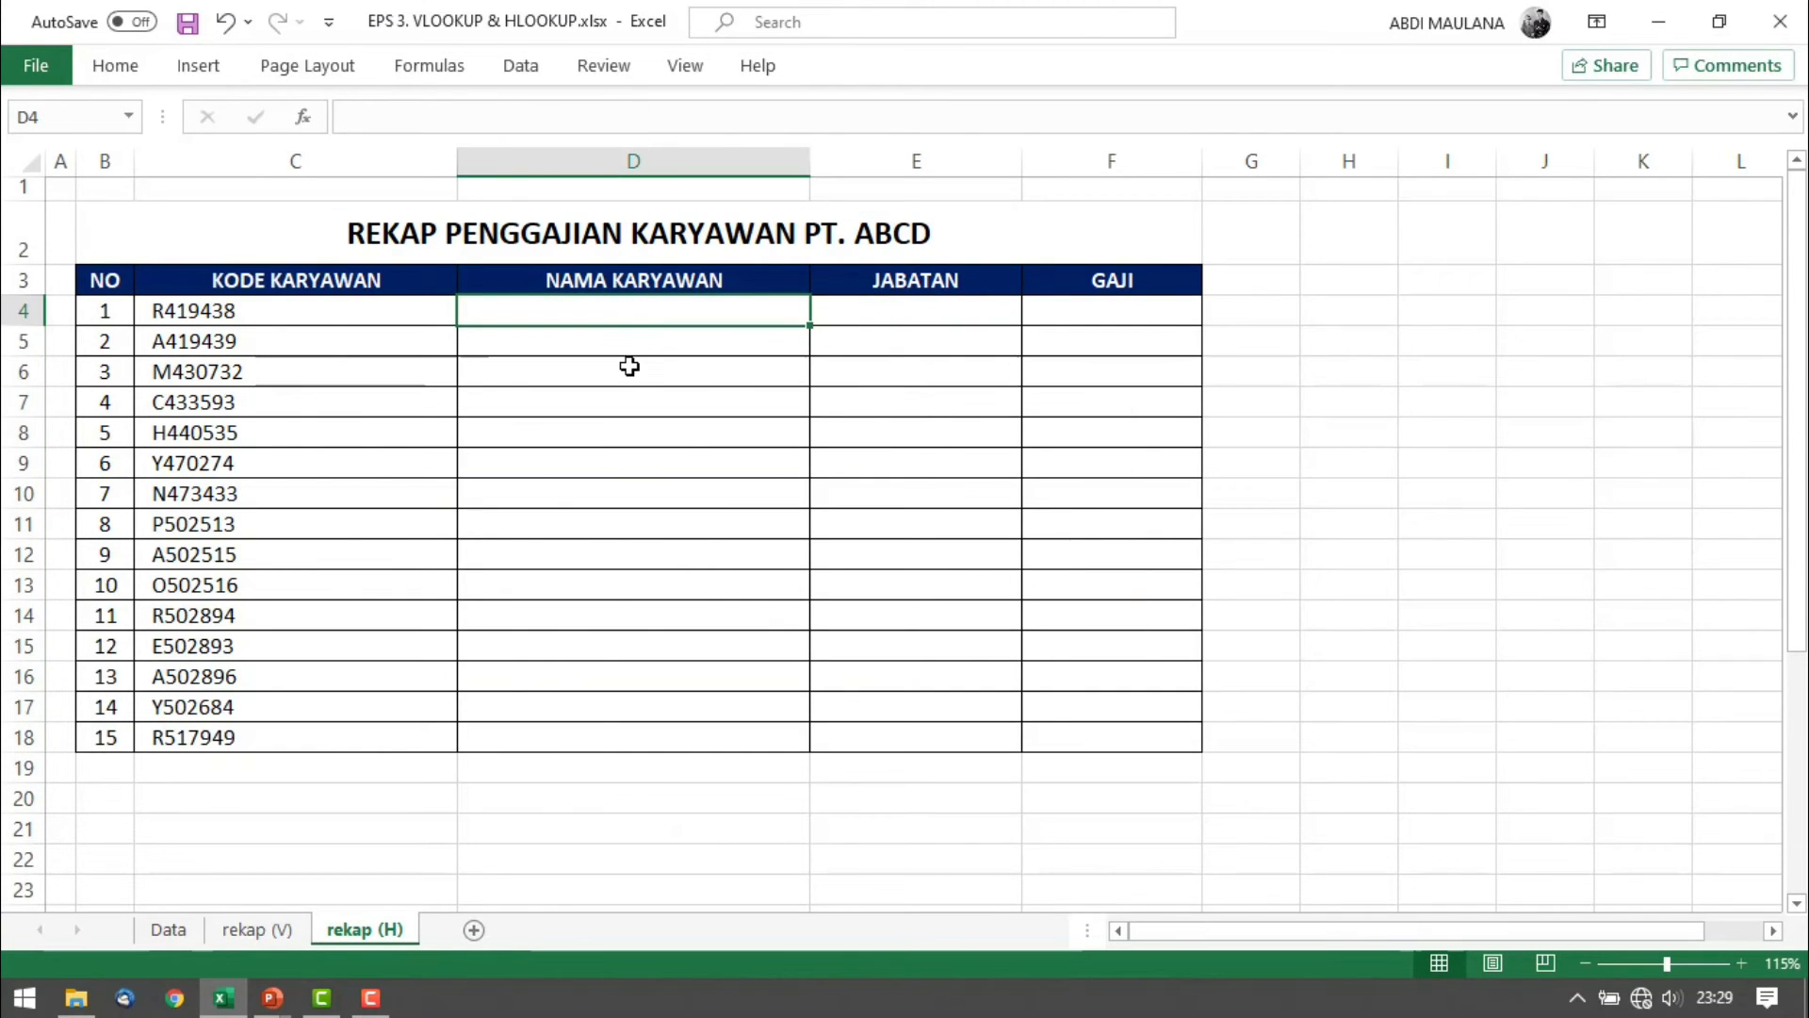
{"action": "type", "text": "=["}
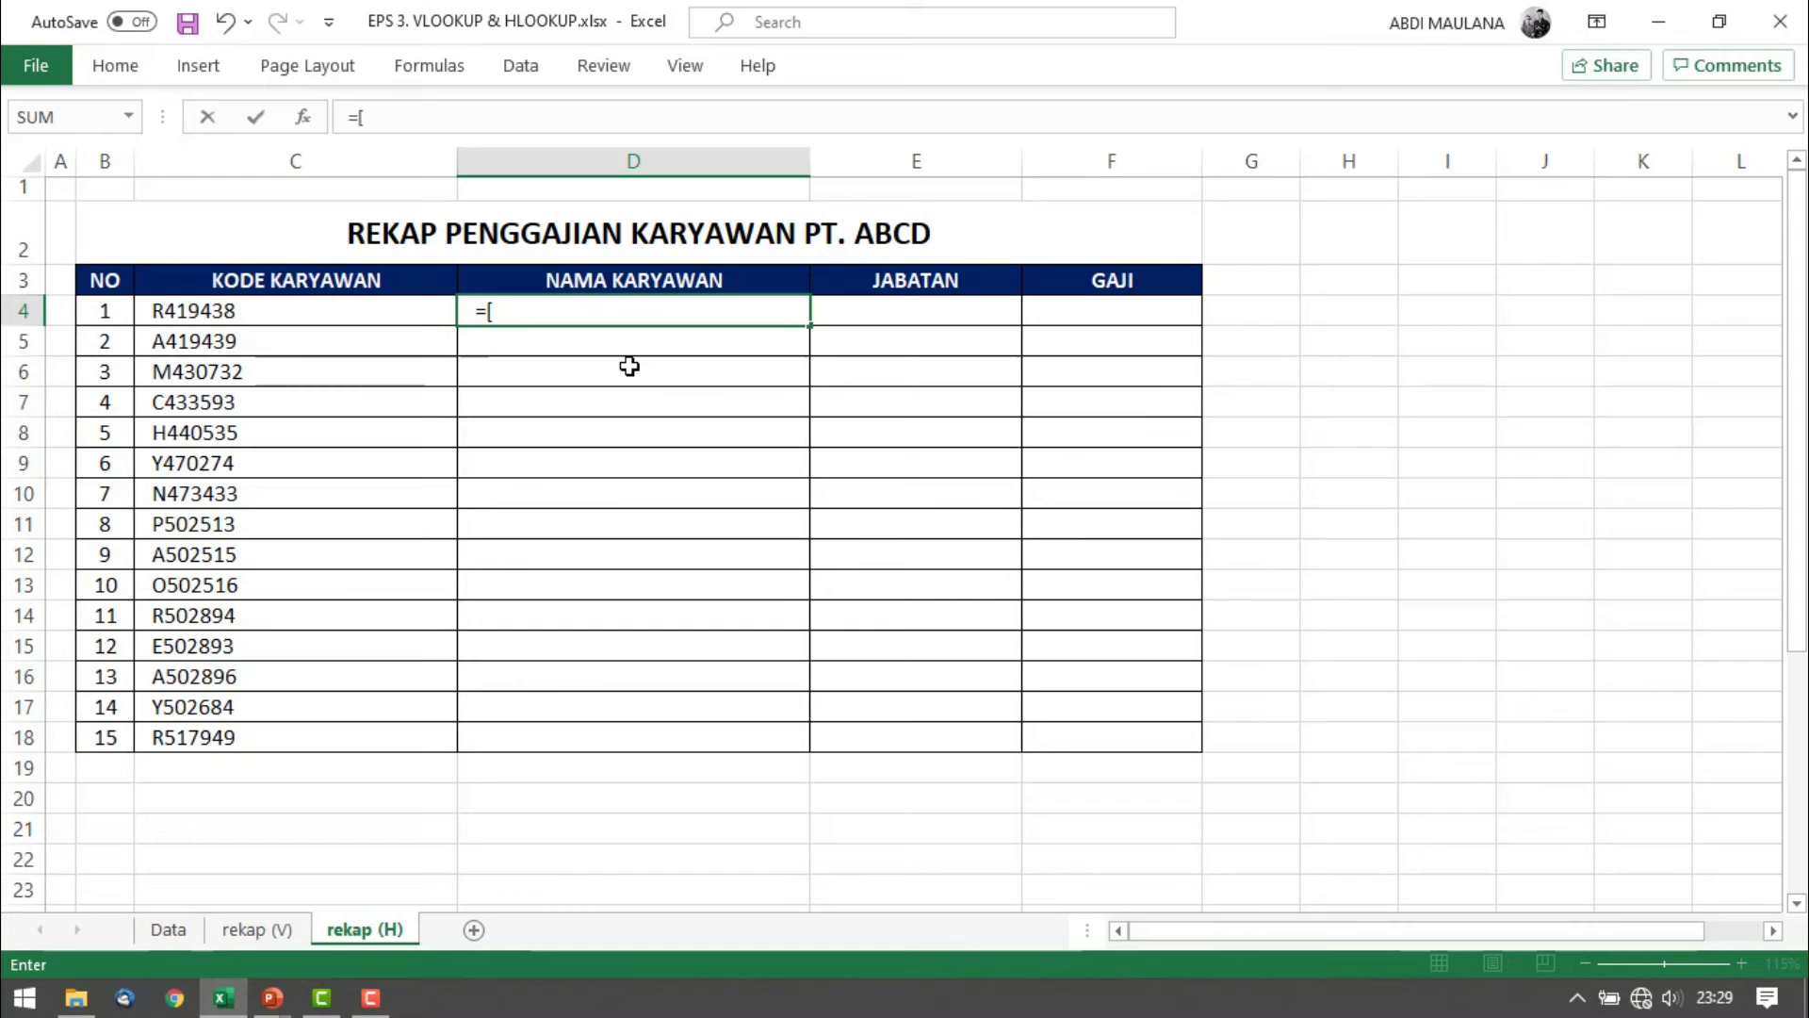
{"action": "key", "text": "BackSpace"}
{"action": "type", "text": "=HLOOKU"}
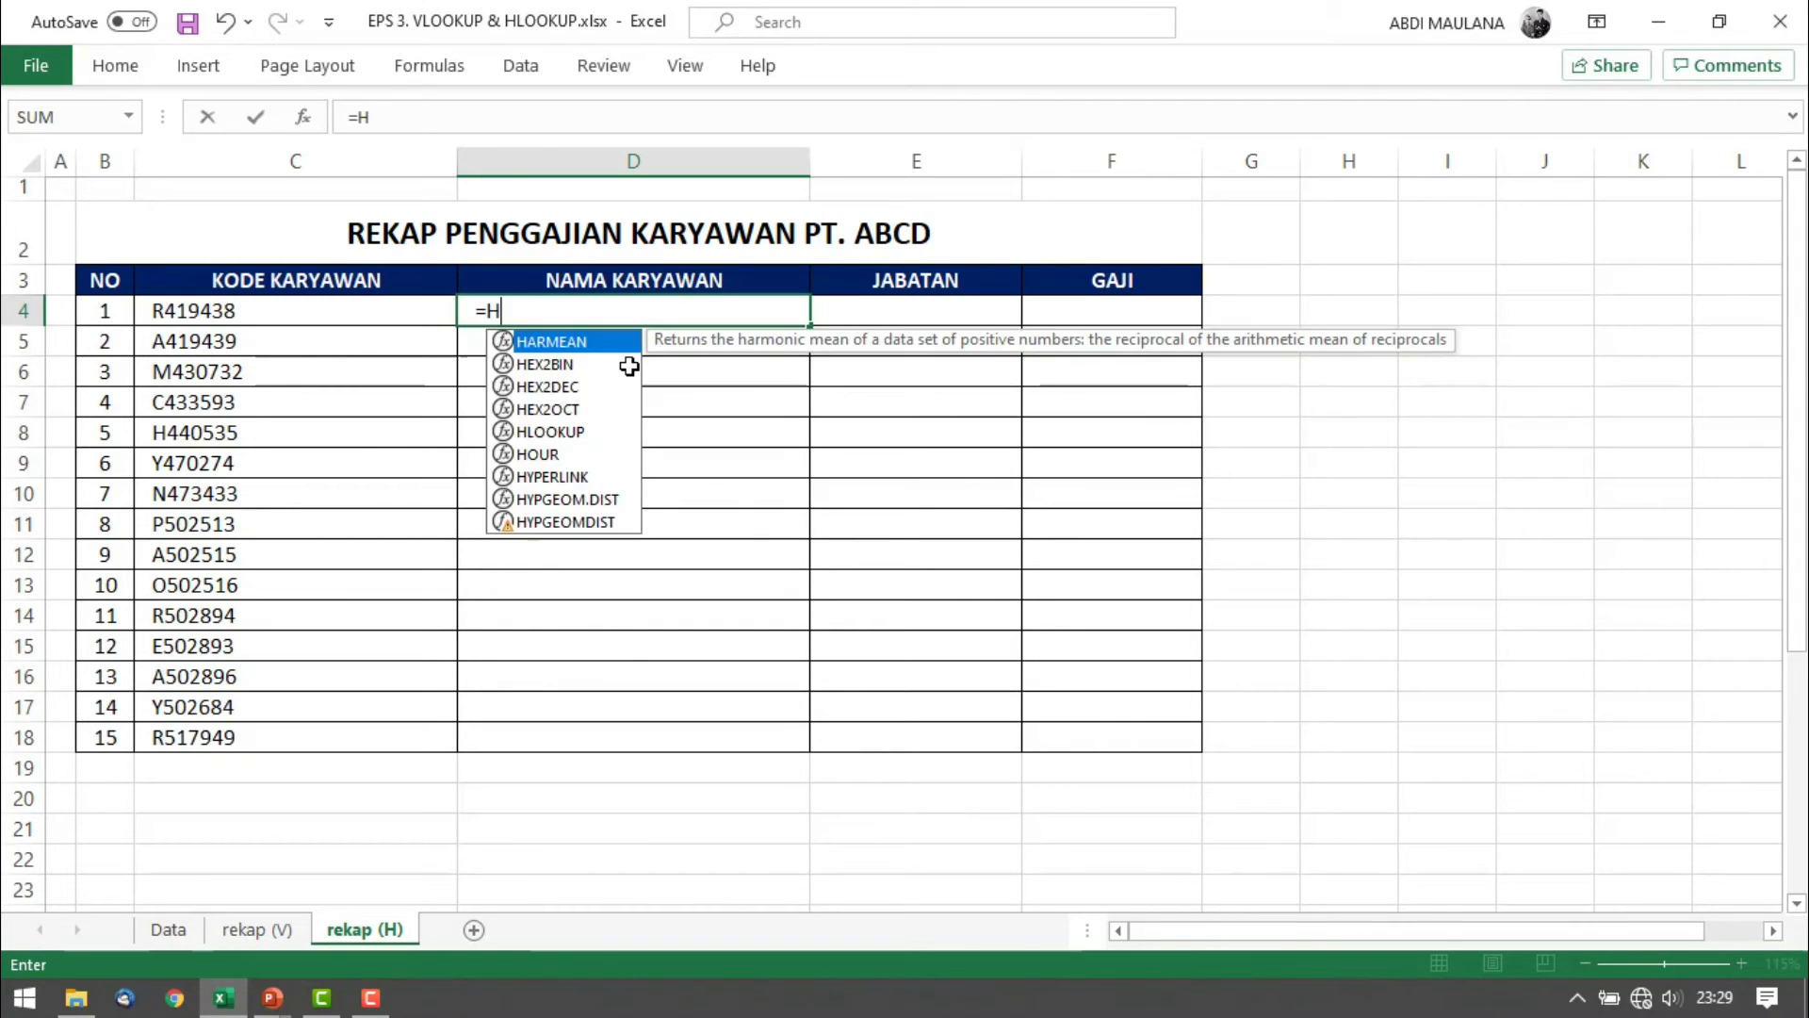
{"action": "key", "text": "BackSpace"}
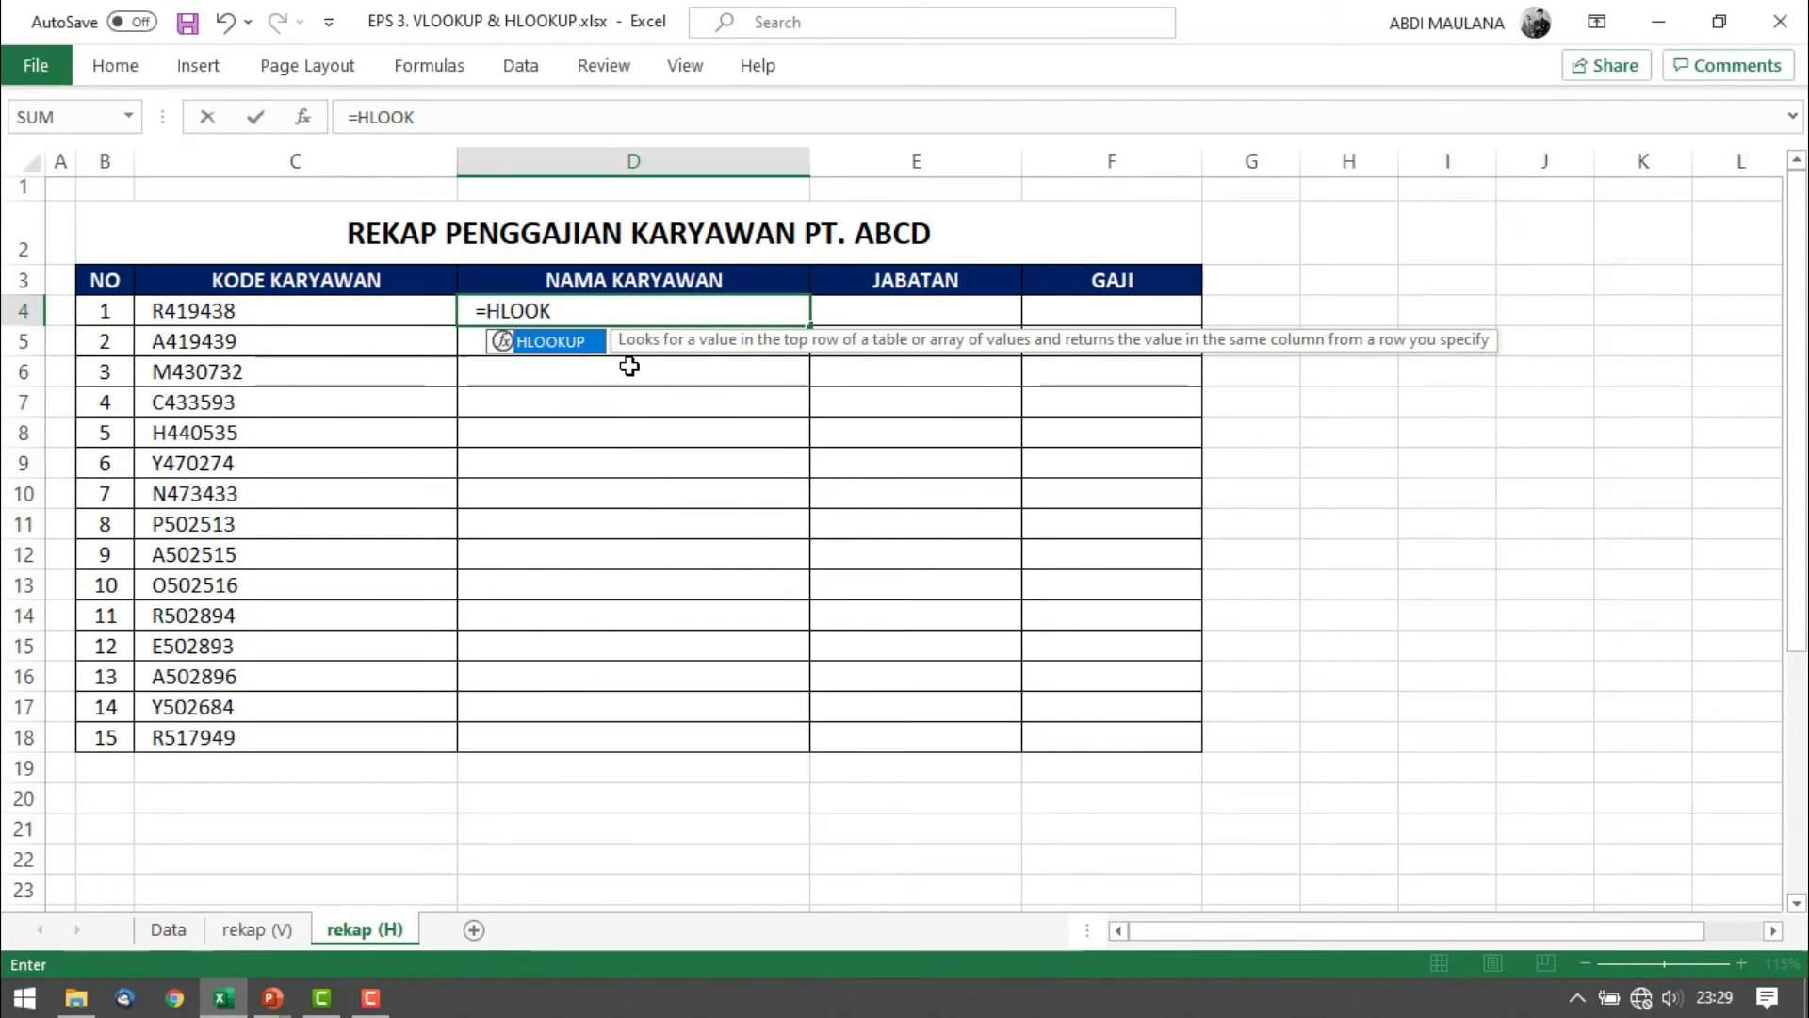
{"action": "type", "text": "UP("}
{"action": "left_click", "coordinate": [290, 311]}
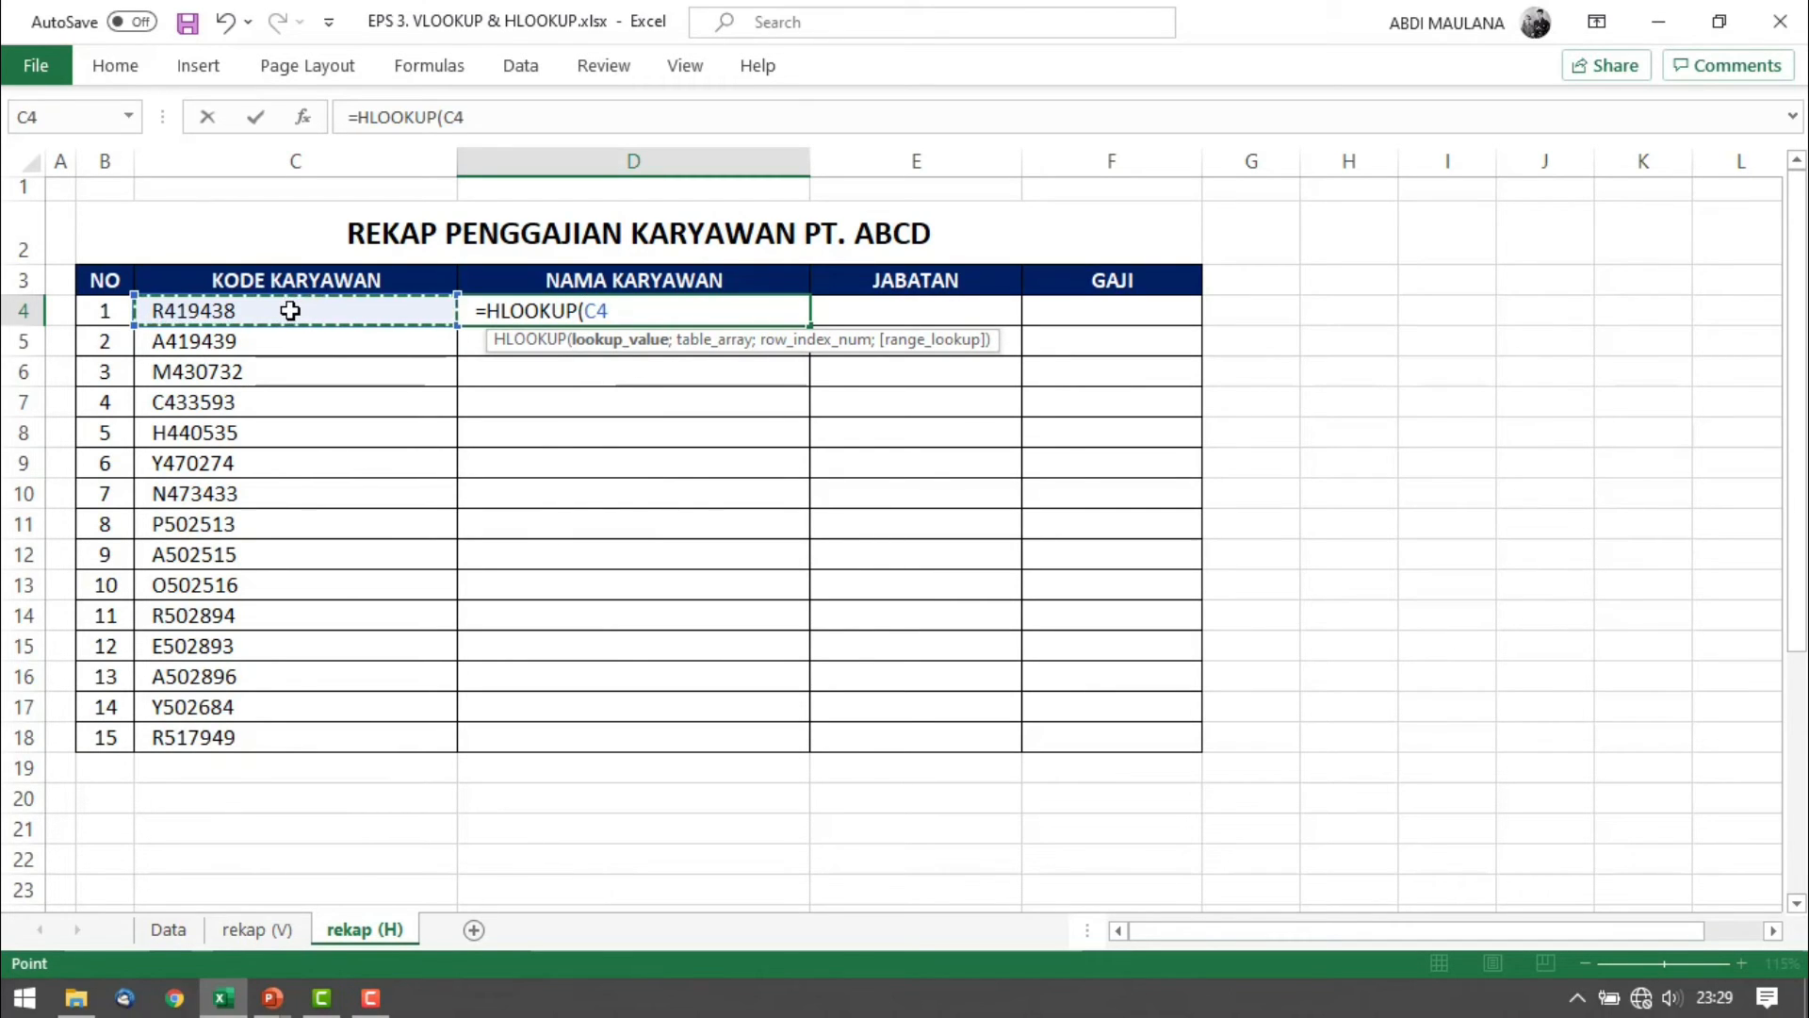
{"action": "type", "text": ";"}
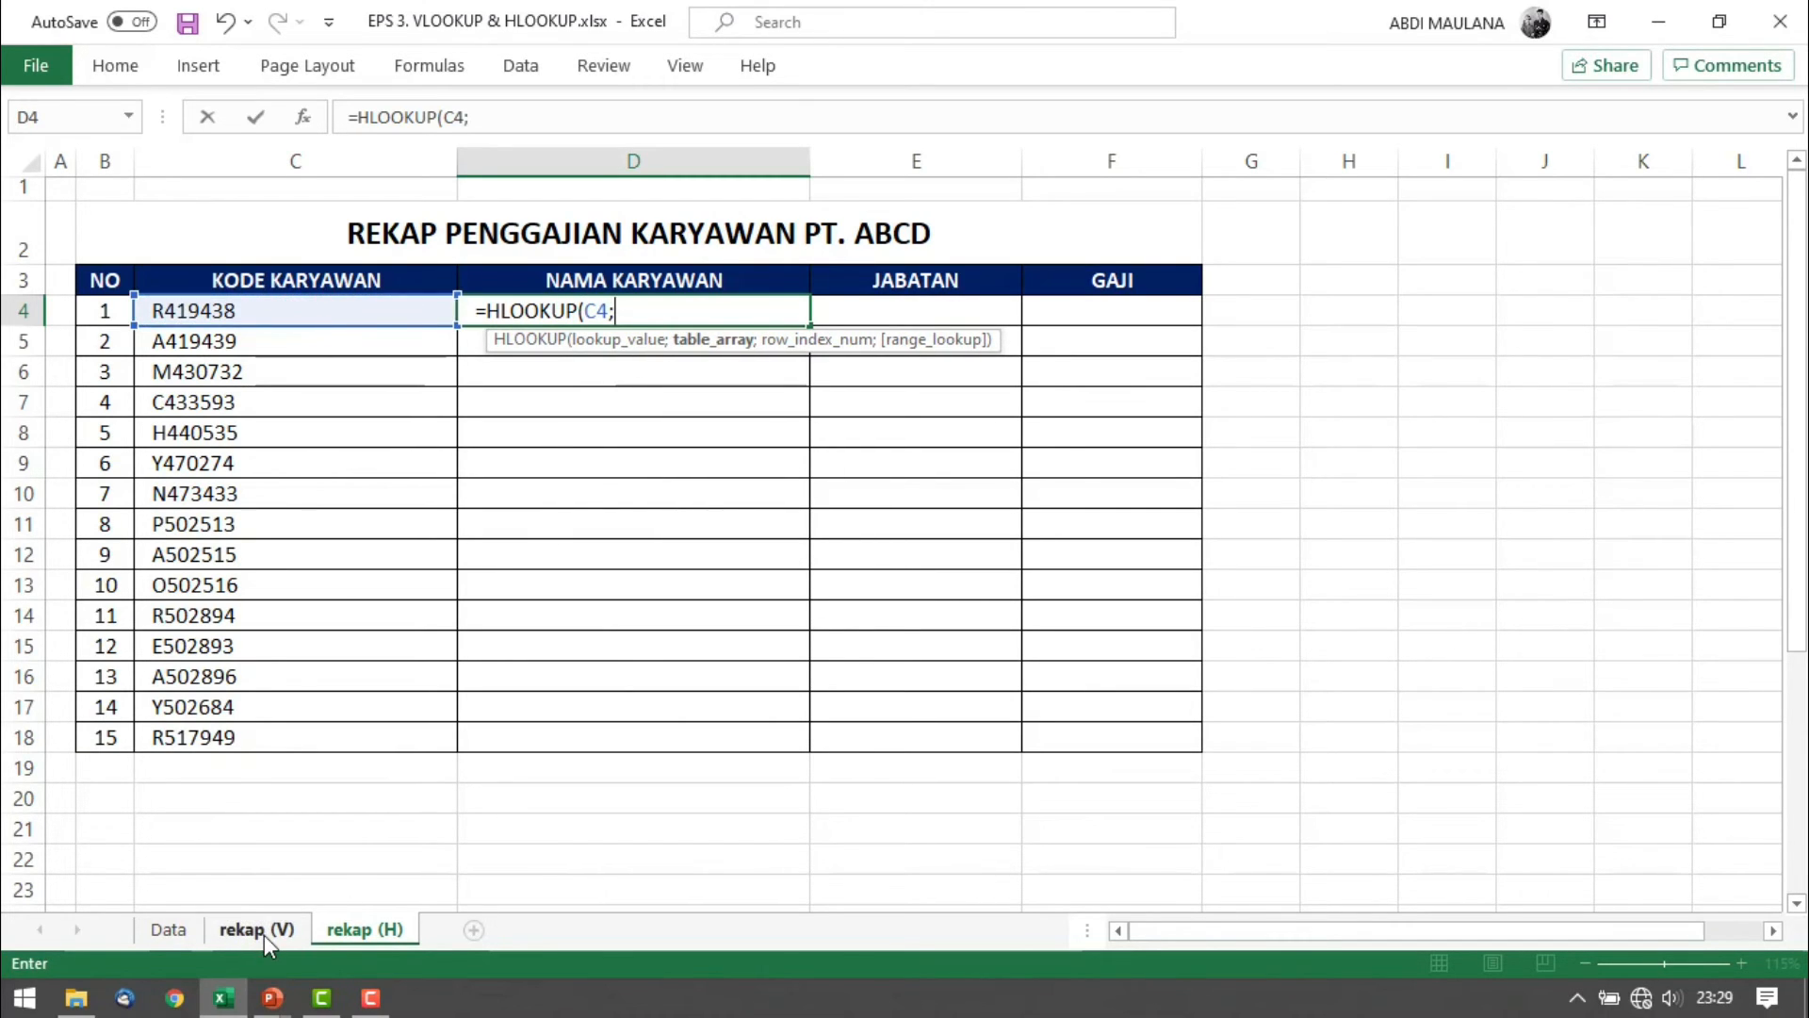
Complete the formula with the absolute table range Data!$J$2:$AJ$4, row index 2 and 0 for exact match
{"action": "left_click", "coordinate": [168, 929]}
{"action": "left_click", "coordinate": [154, 198]}
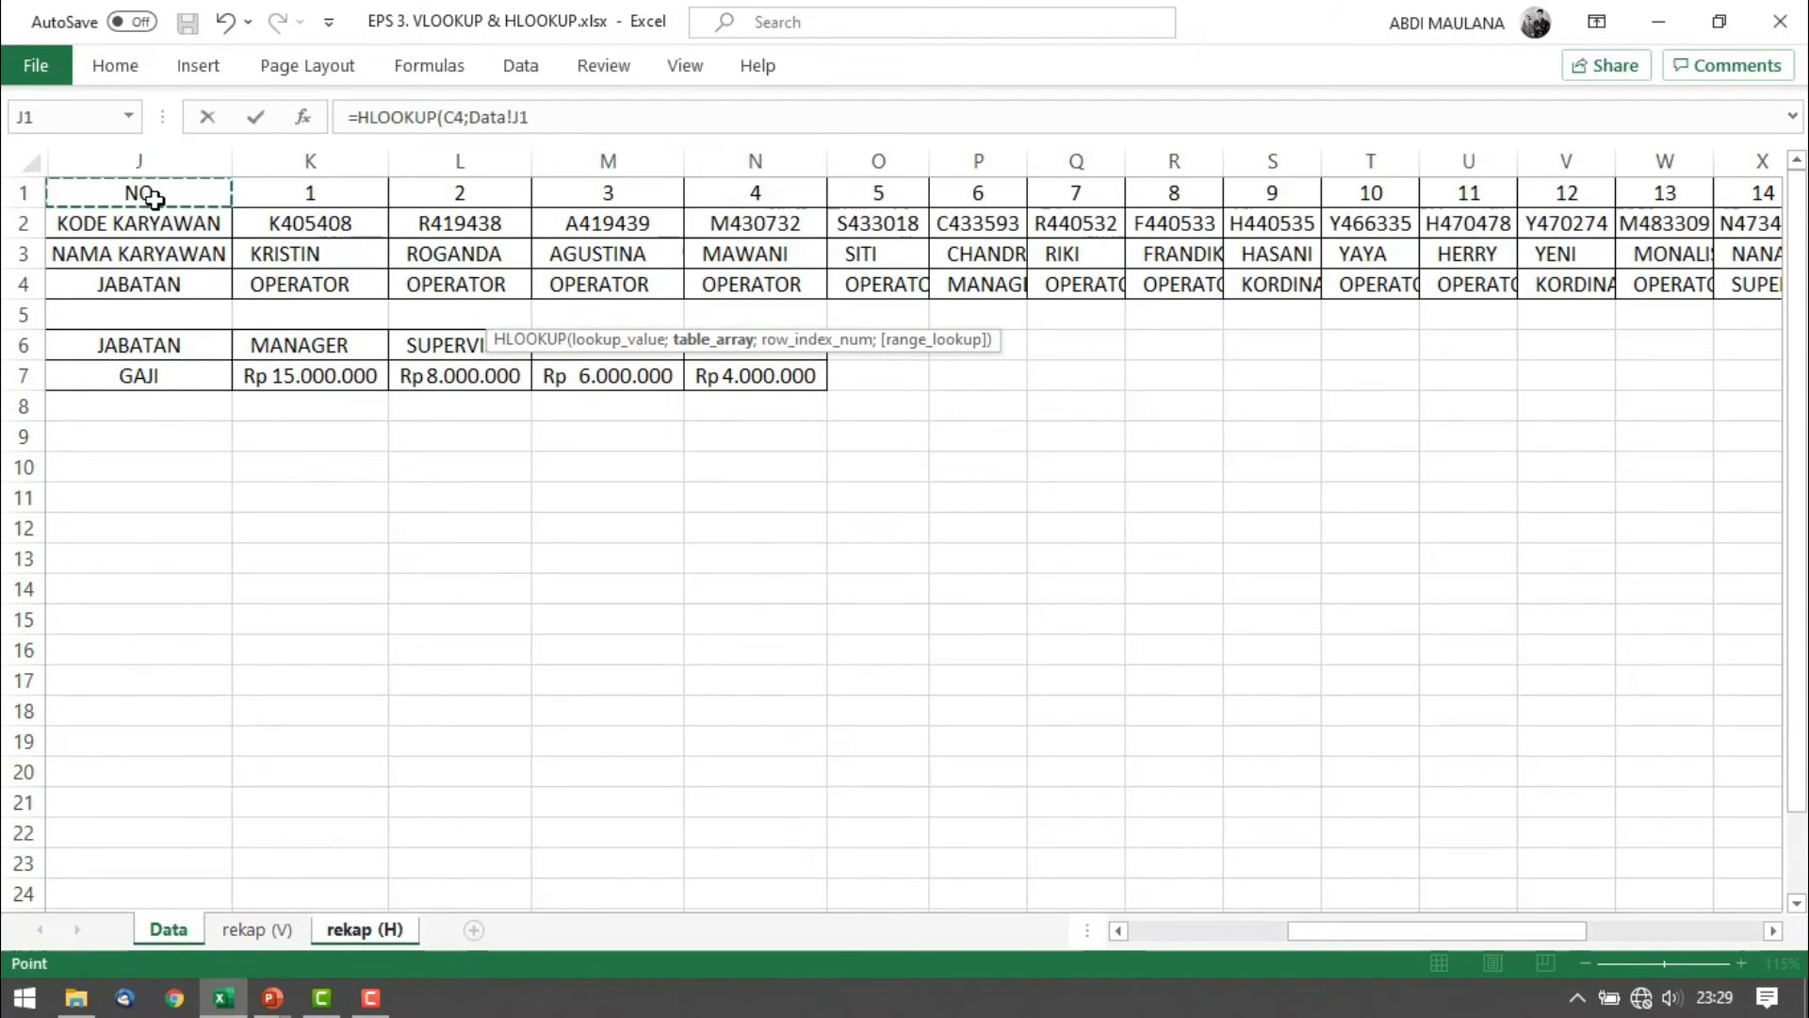
{"action": "key", "text": "Down"}
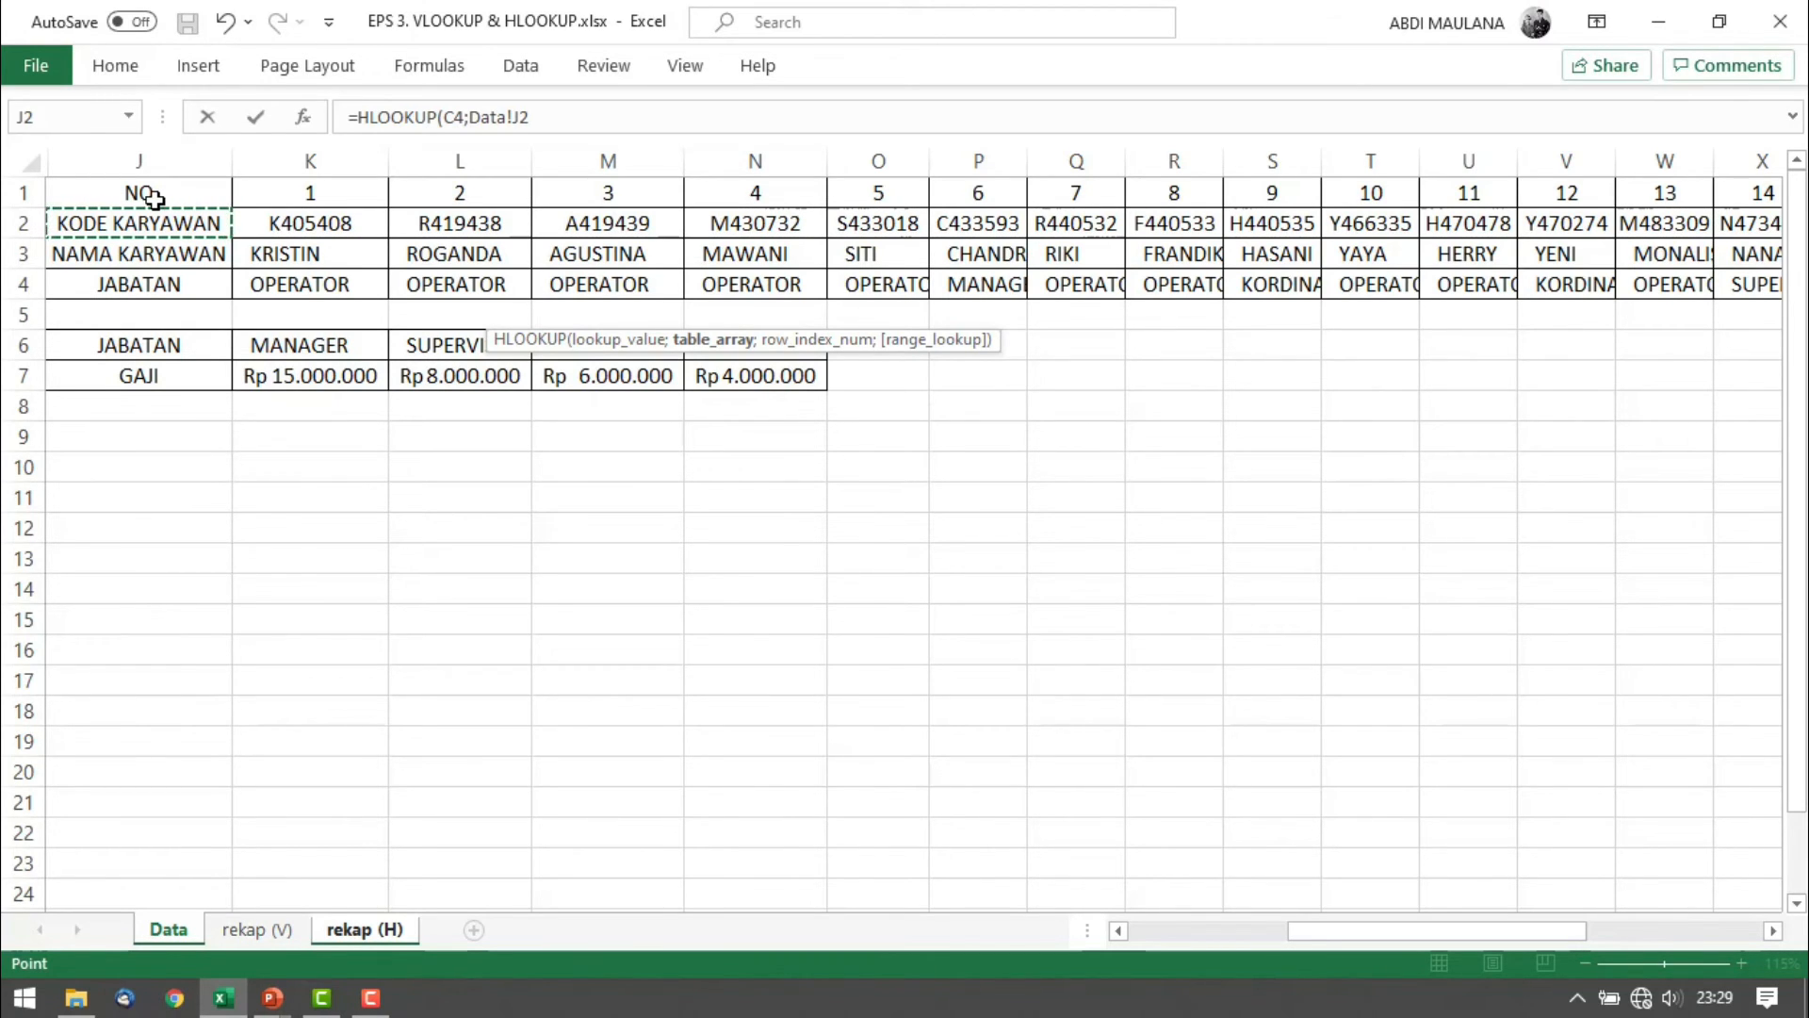
{"action": "key", "text": "ctrl+shift+Right"}
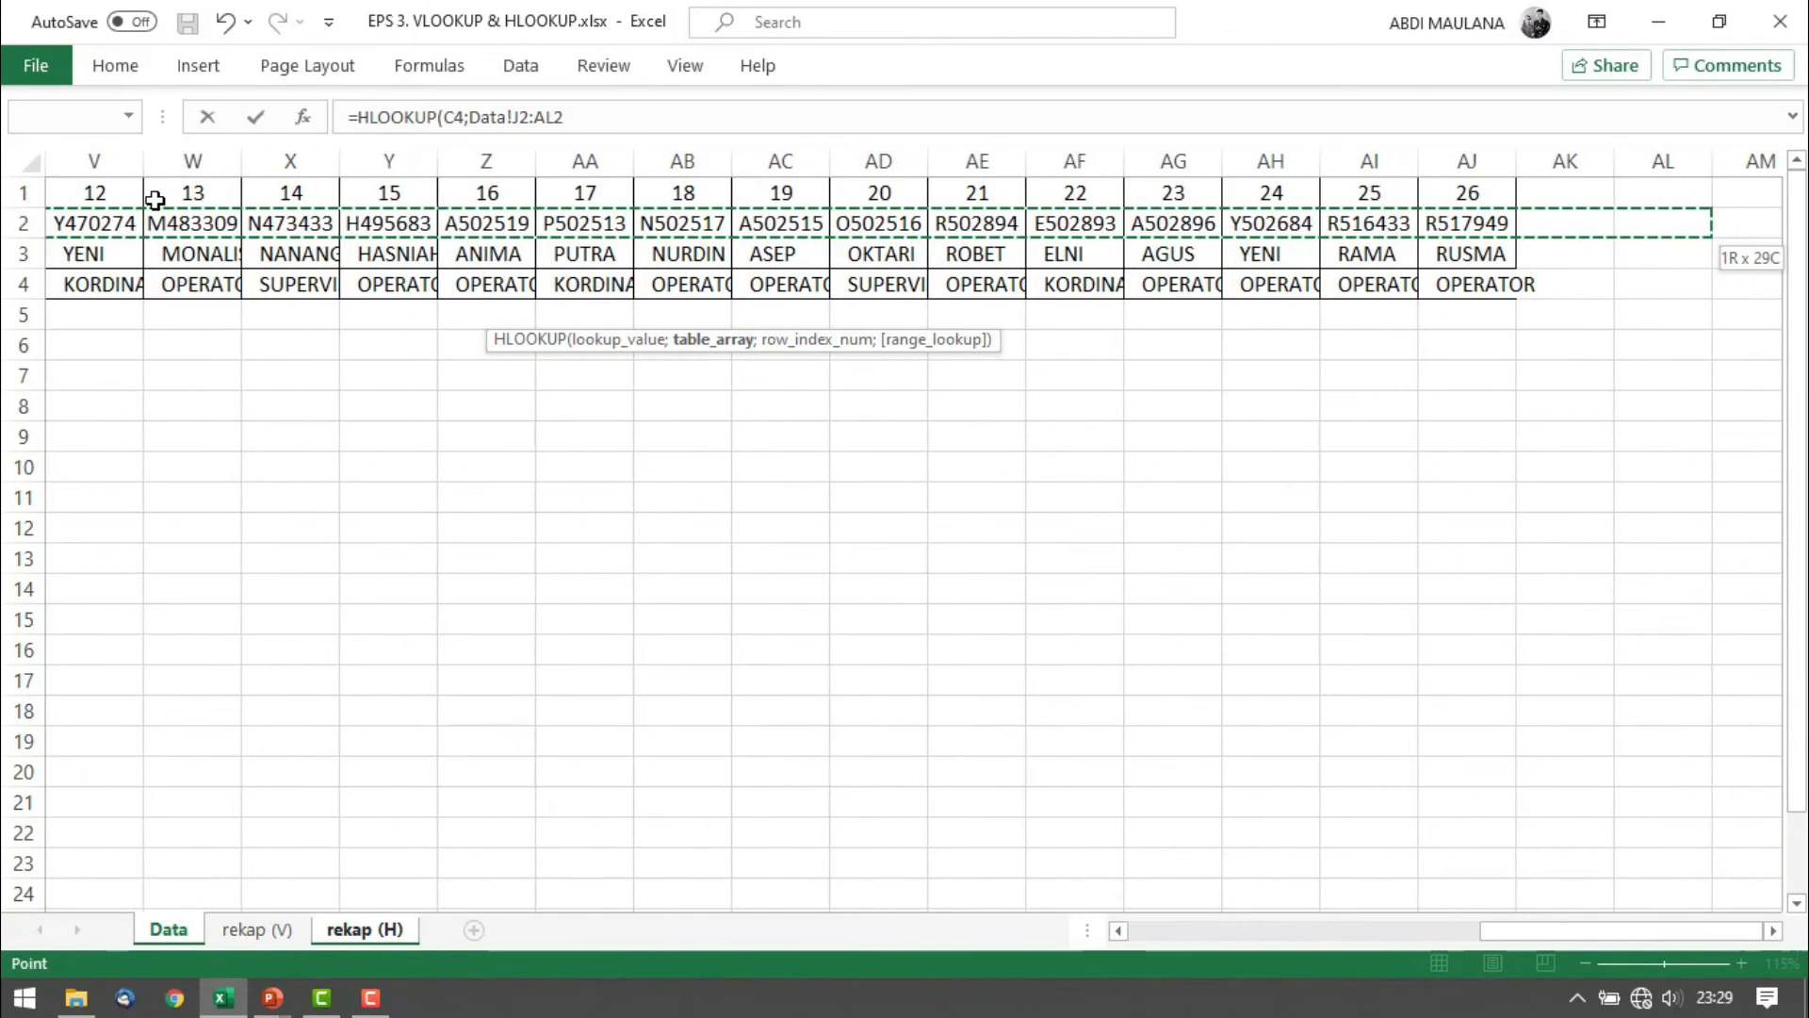
{"action": "key", "text": "shift+Down"}
{"action": "key", "text": "shift+Down"}
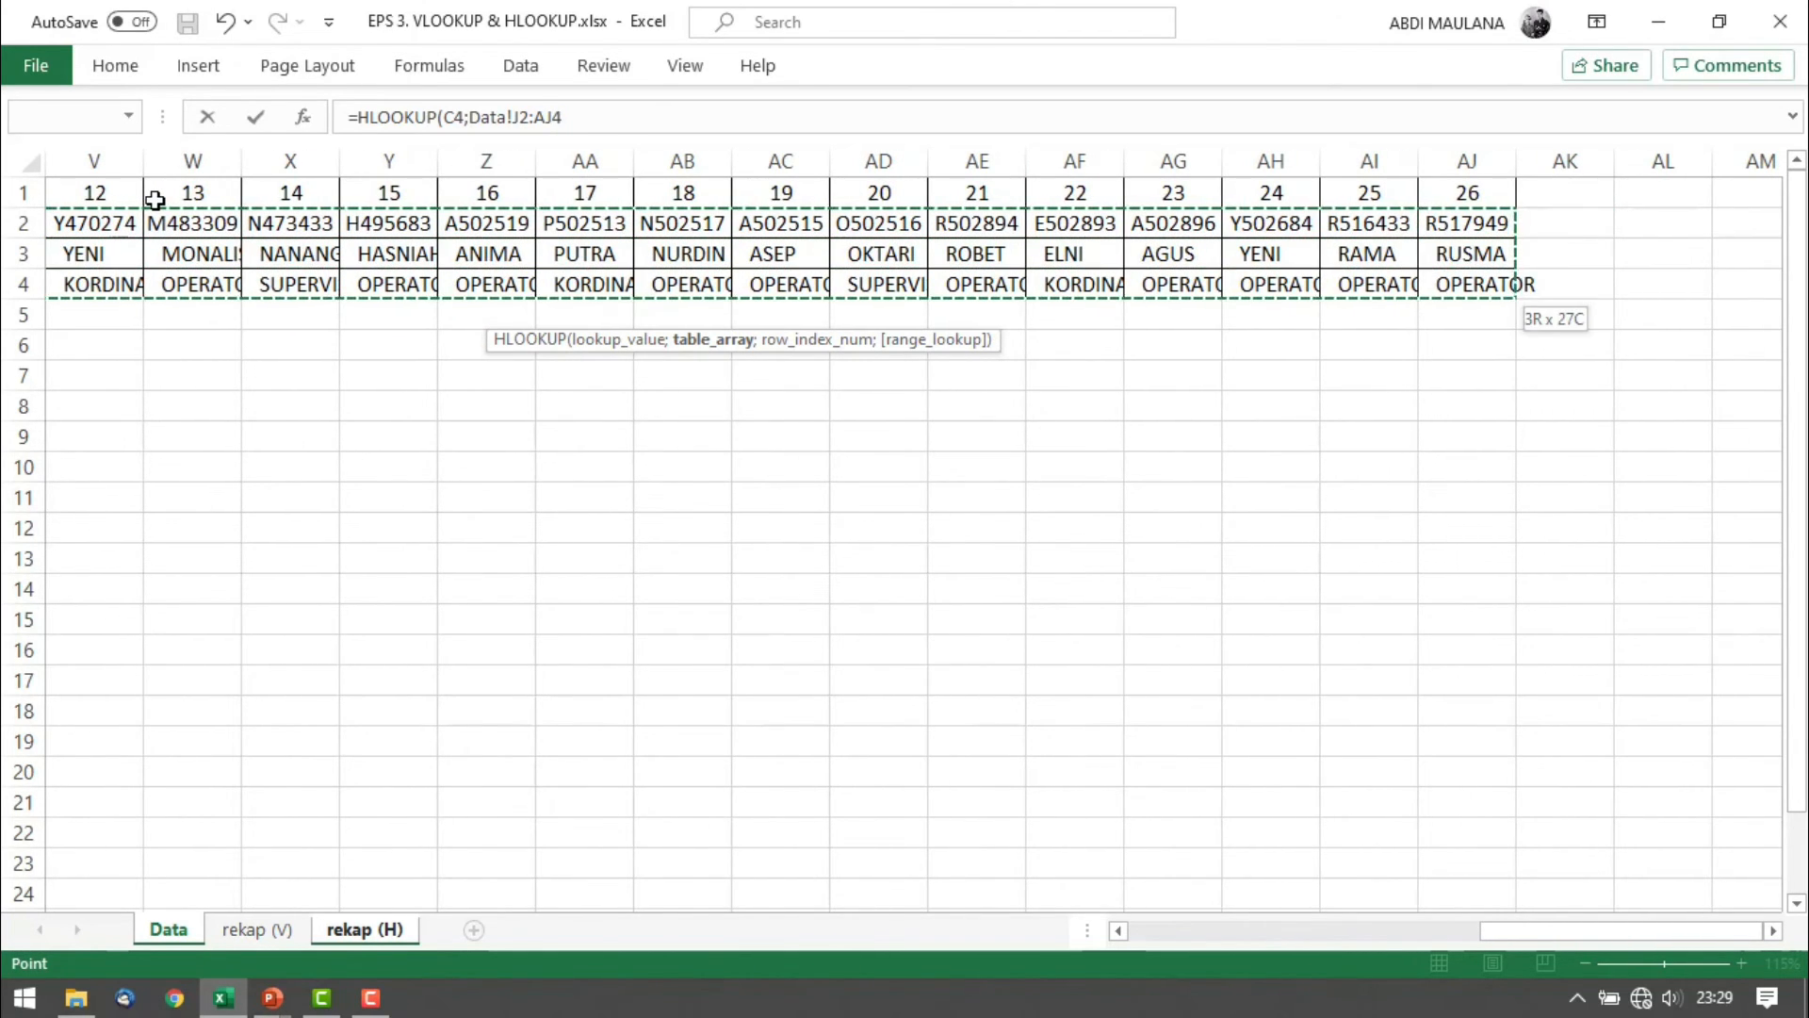
{"action": "key", "text": "F4"}
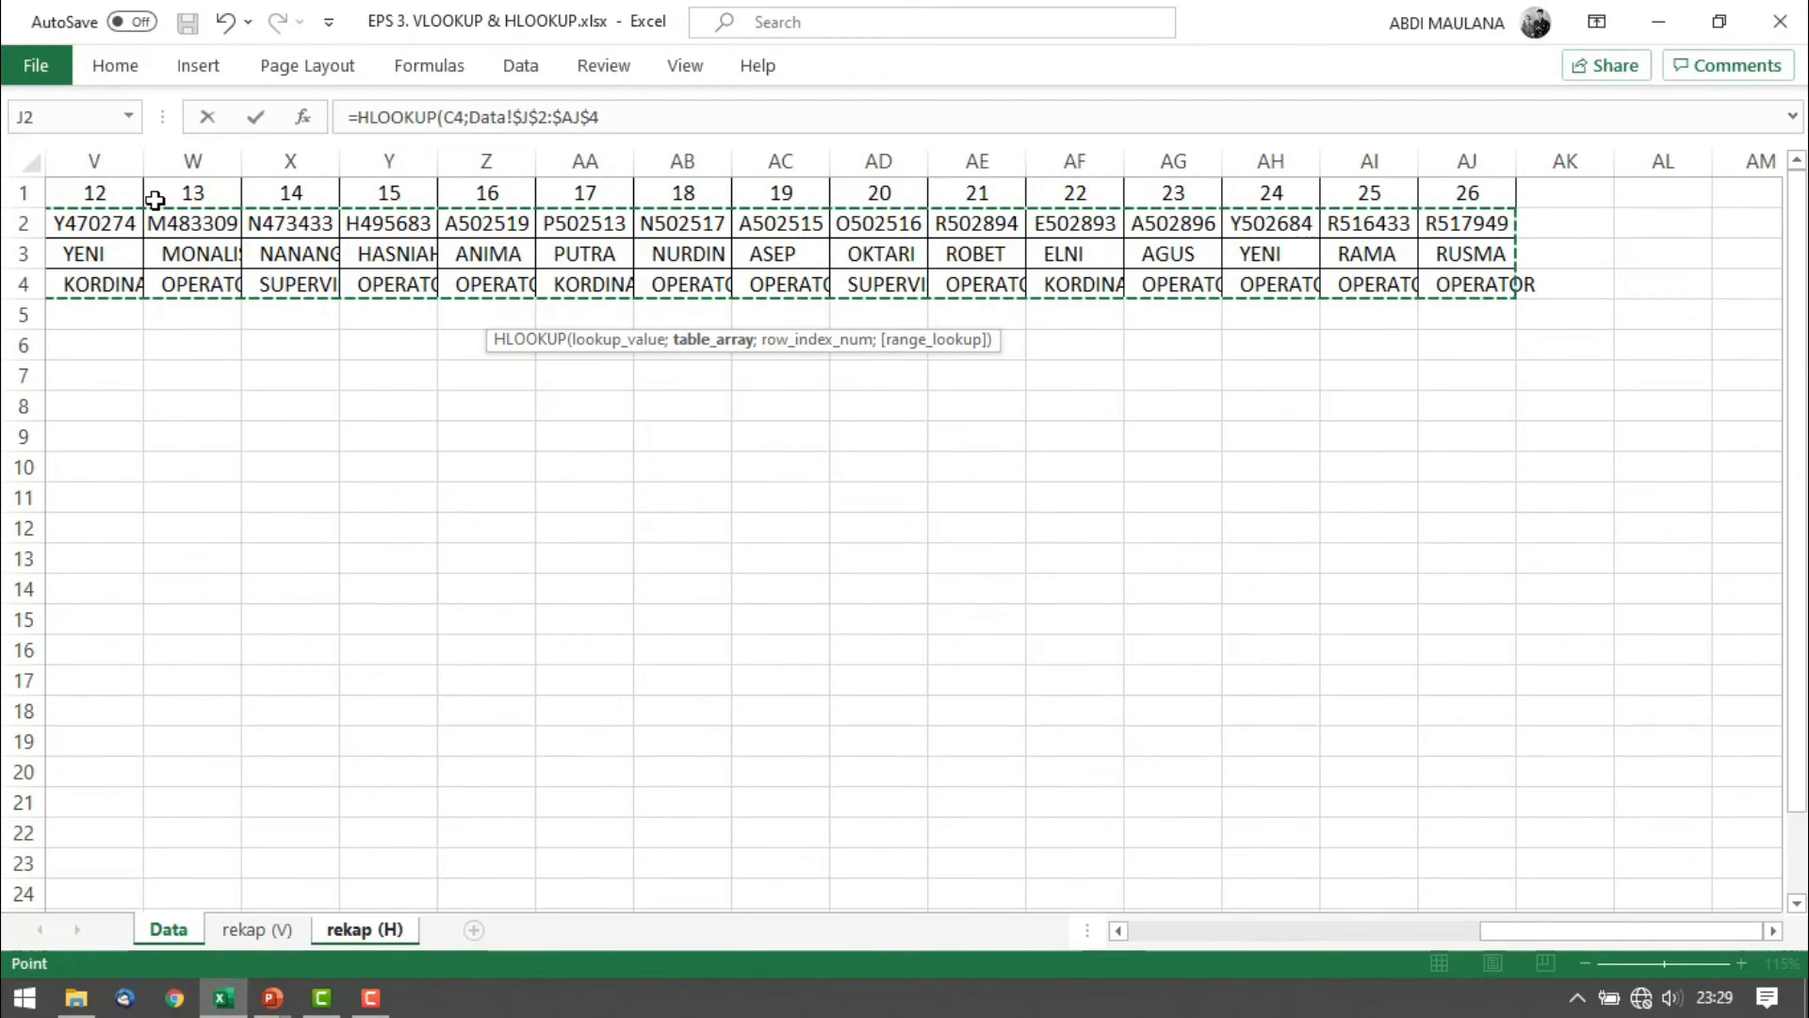
{"action": "type", "text": ";"}
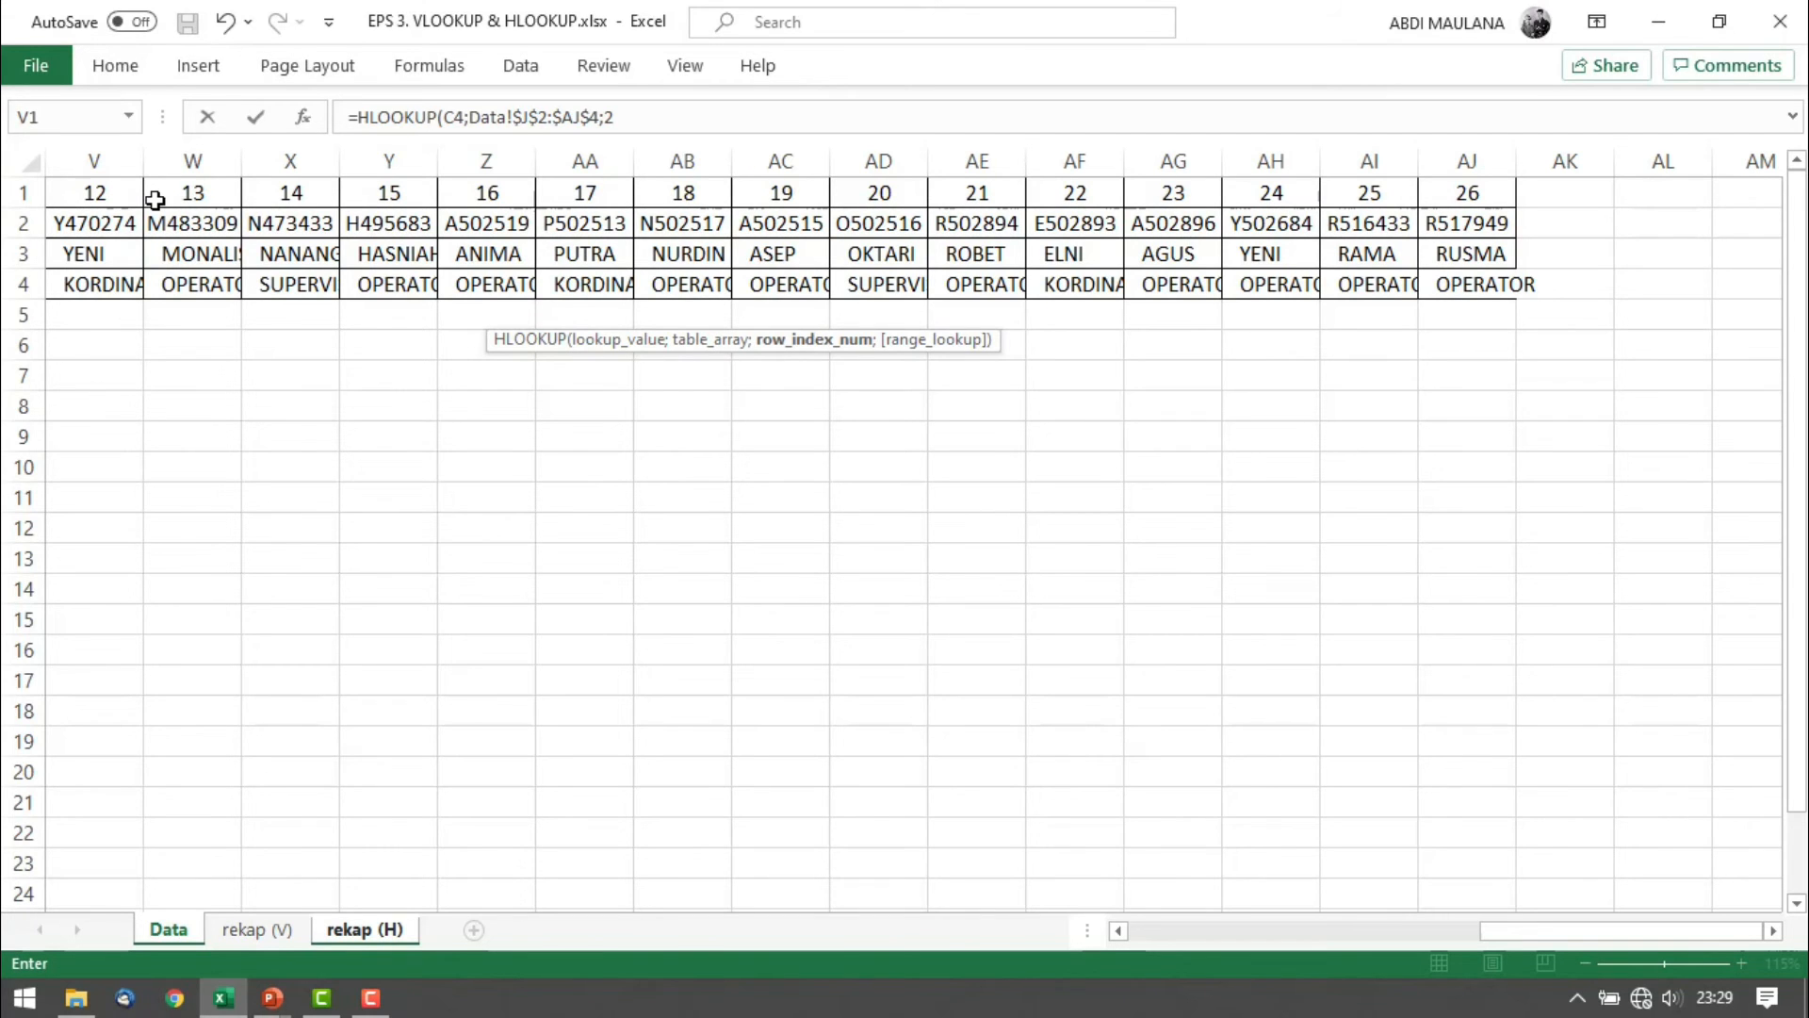
{"action": "type", "text": "2;0"}
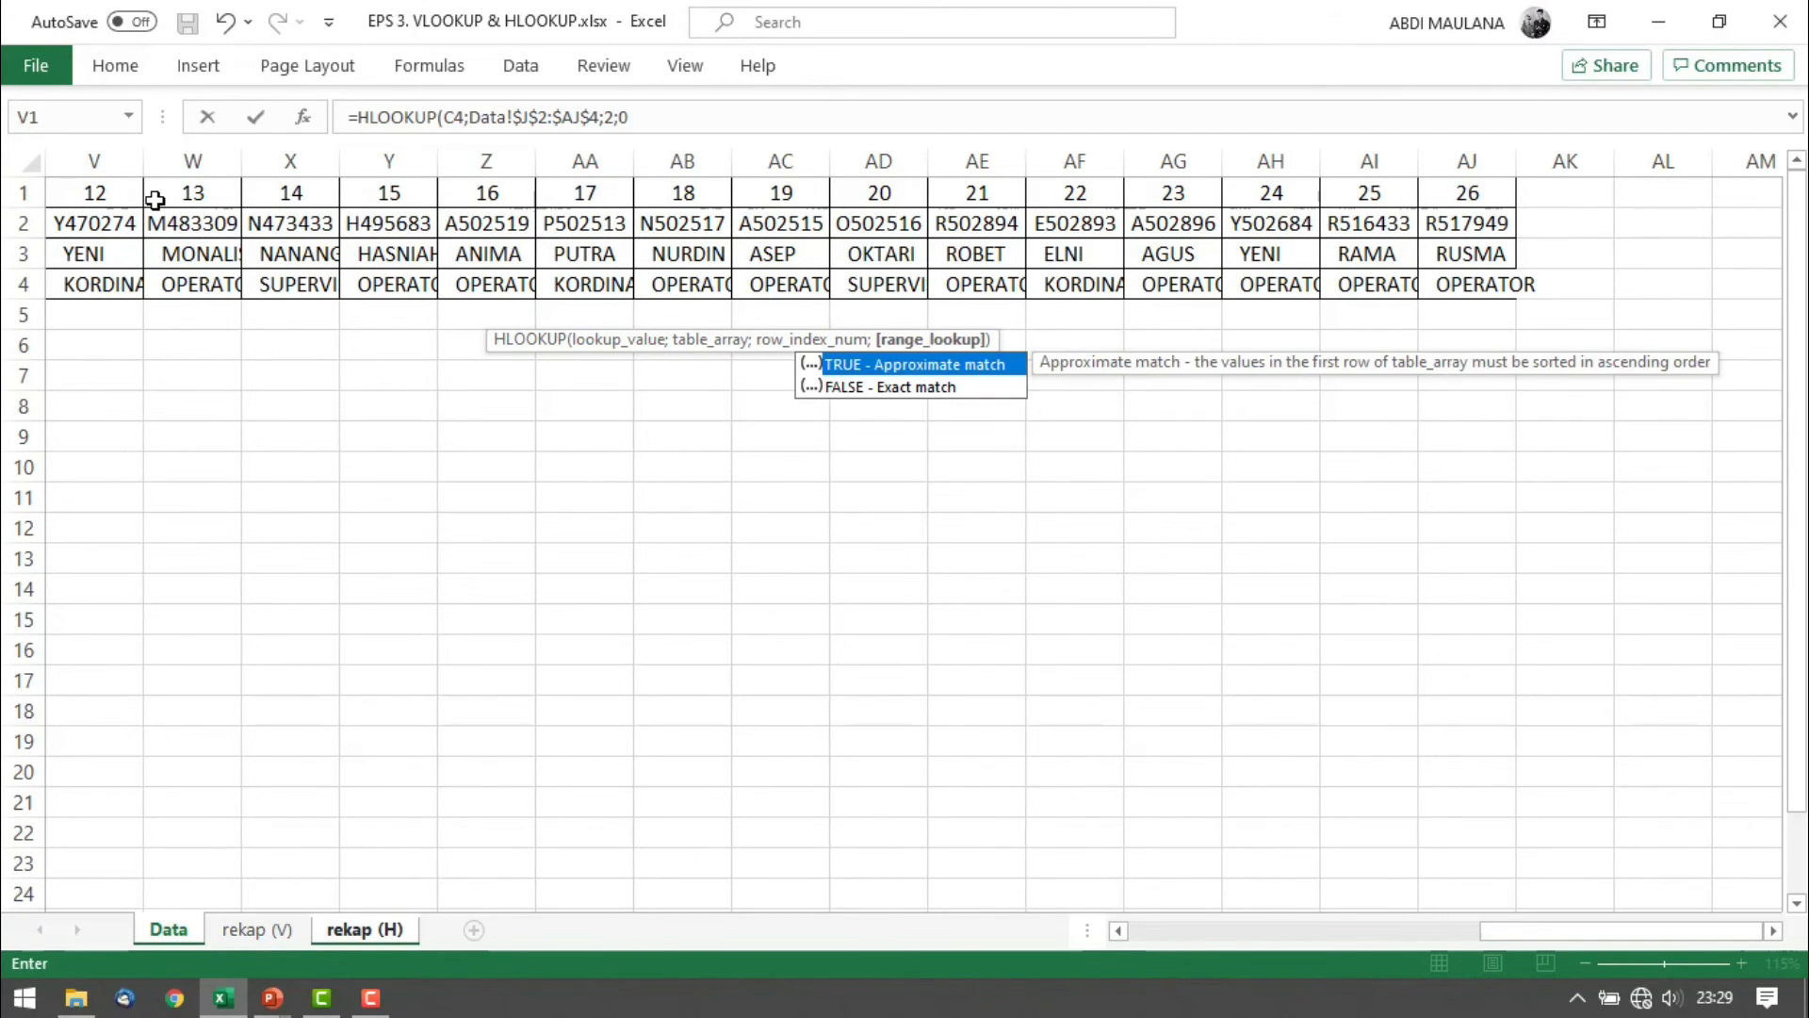
{"action": "key", "text": "Return"}
Copy the HLOOKUP formula from D4 down the NAMA KARYAWAN column to D18
{"action": "key", "text": "Up"}
{"action": "key", "text": "ctrl+c"}
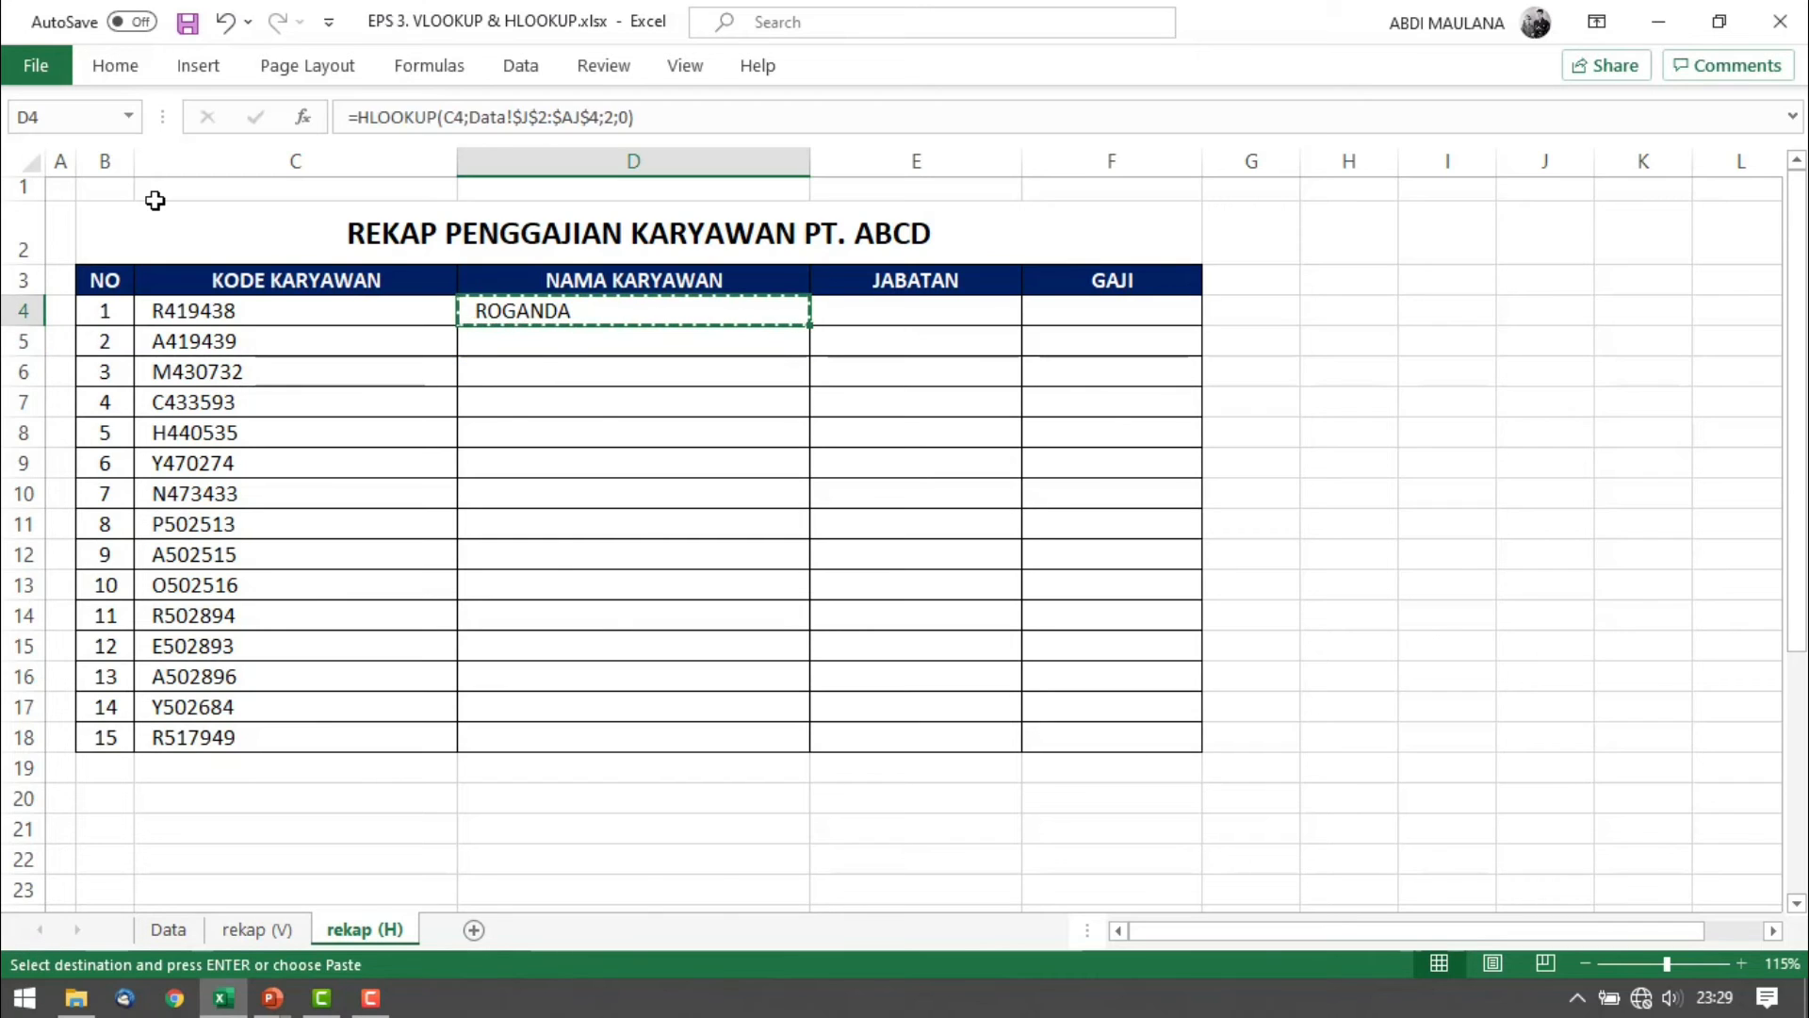
{"action": "key", "text": "Left"}
{"action": "key", "text": "ctrl+Down"}
{"action": "key", "text": "Right"}
{"action": "key", "text": "ctrl+shift+Up"}
{"action": "key", "text": "ctrl+v"}
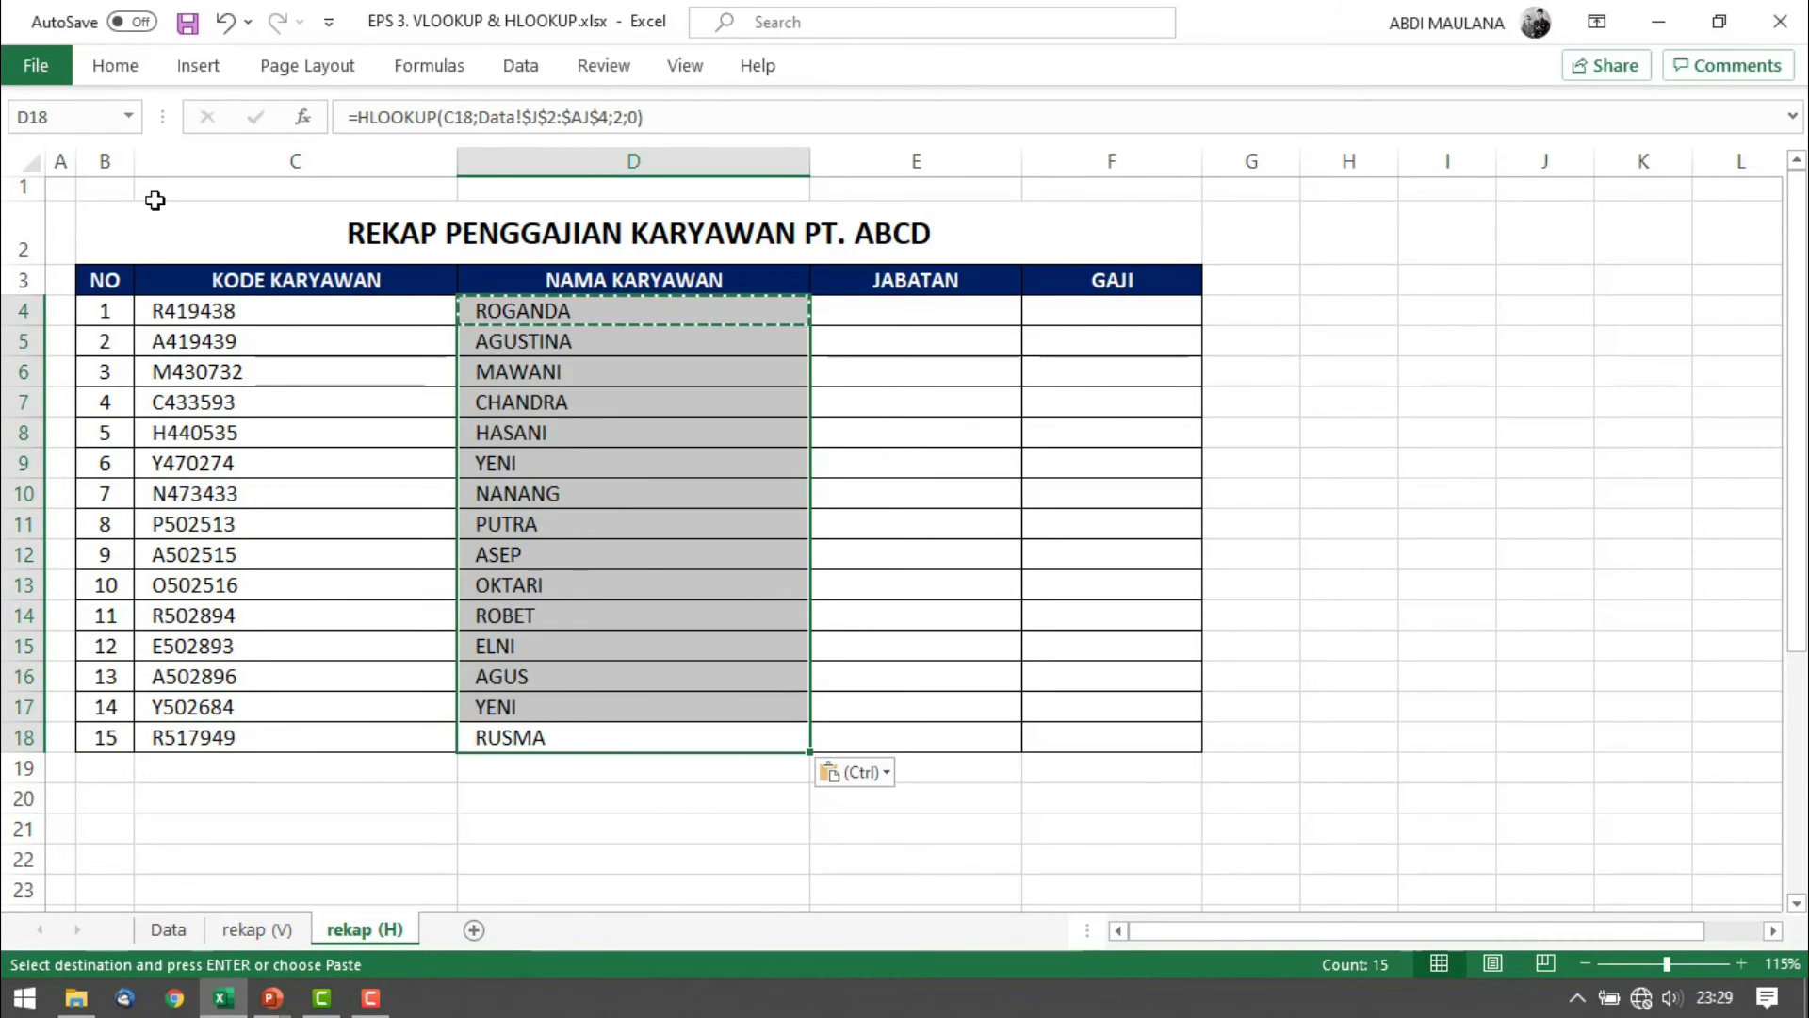
{"action": "key", "text": "Escape"}
{"action": "key", "text": "Right"}
{"action": "key", "text": "Left"}
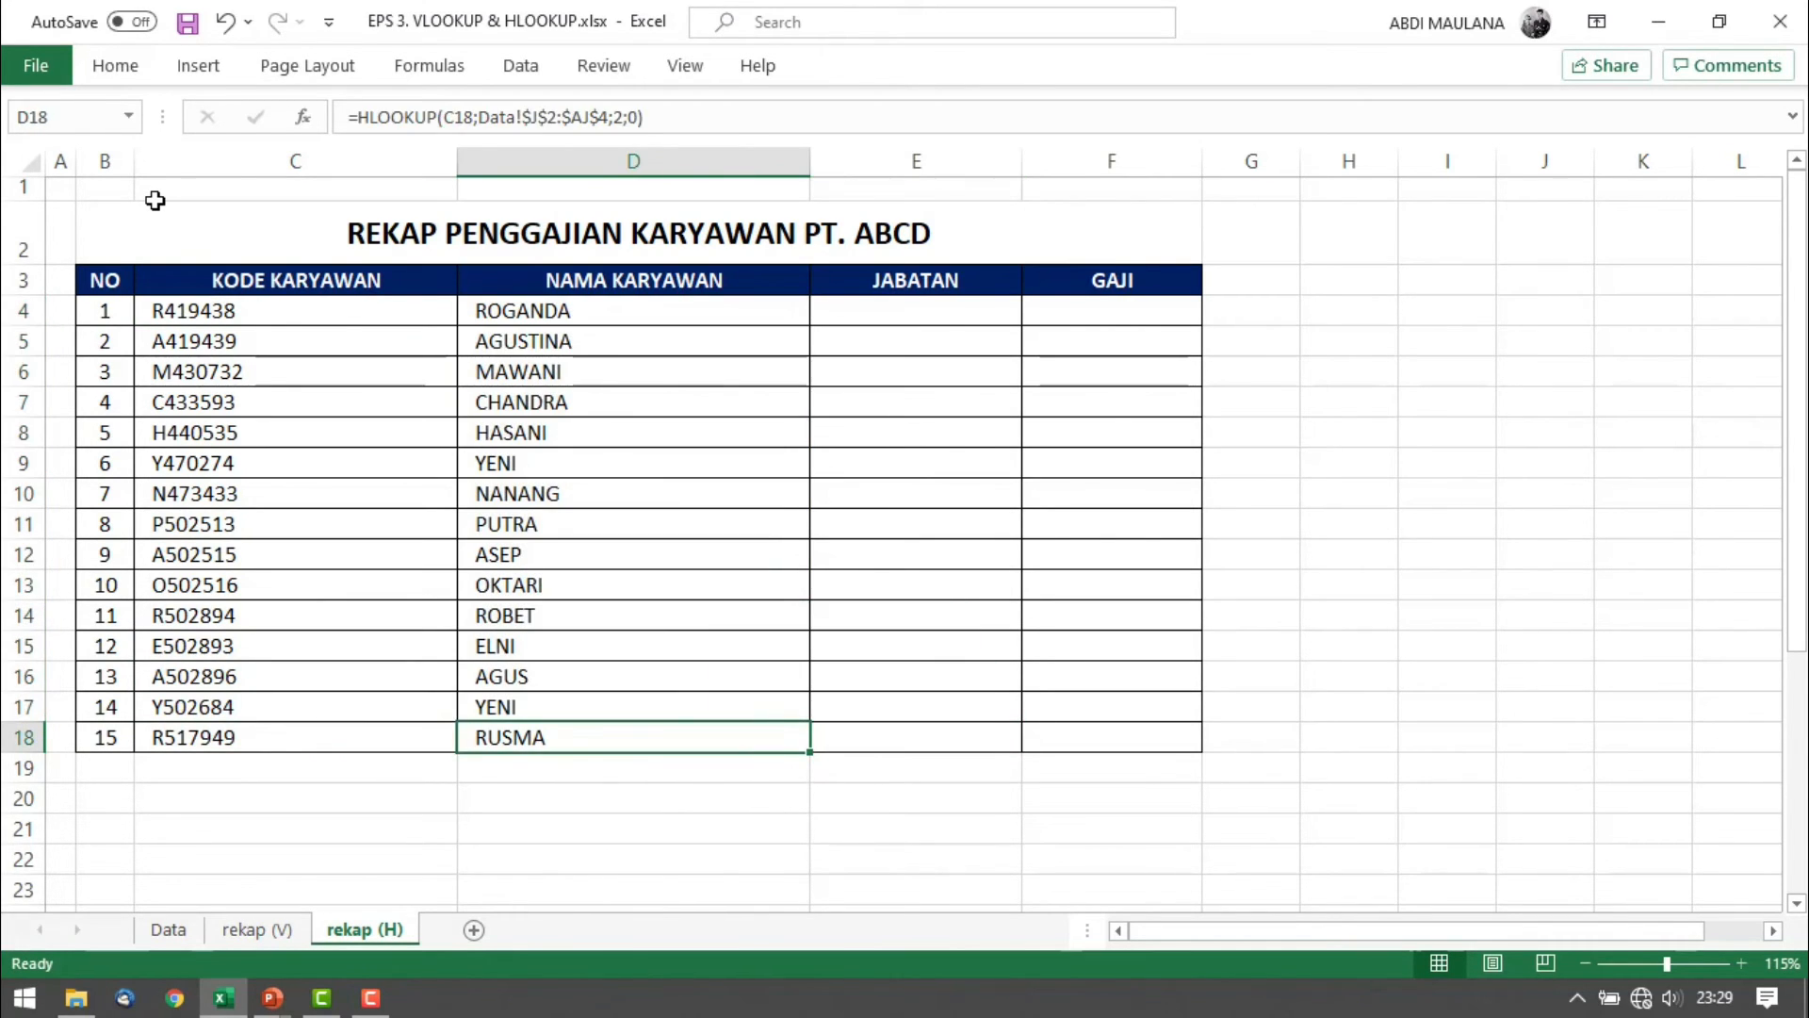
Copy the HLOOKUP formula from D4 into the first JABATAN cell, E4
{"action": "key", "text": "ctrl+Up"}
{"action": "key", "text": "Down"}
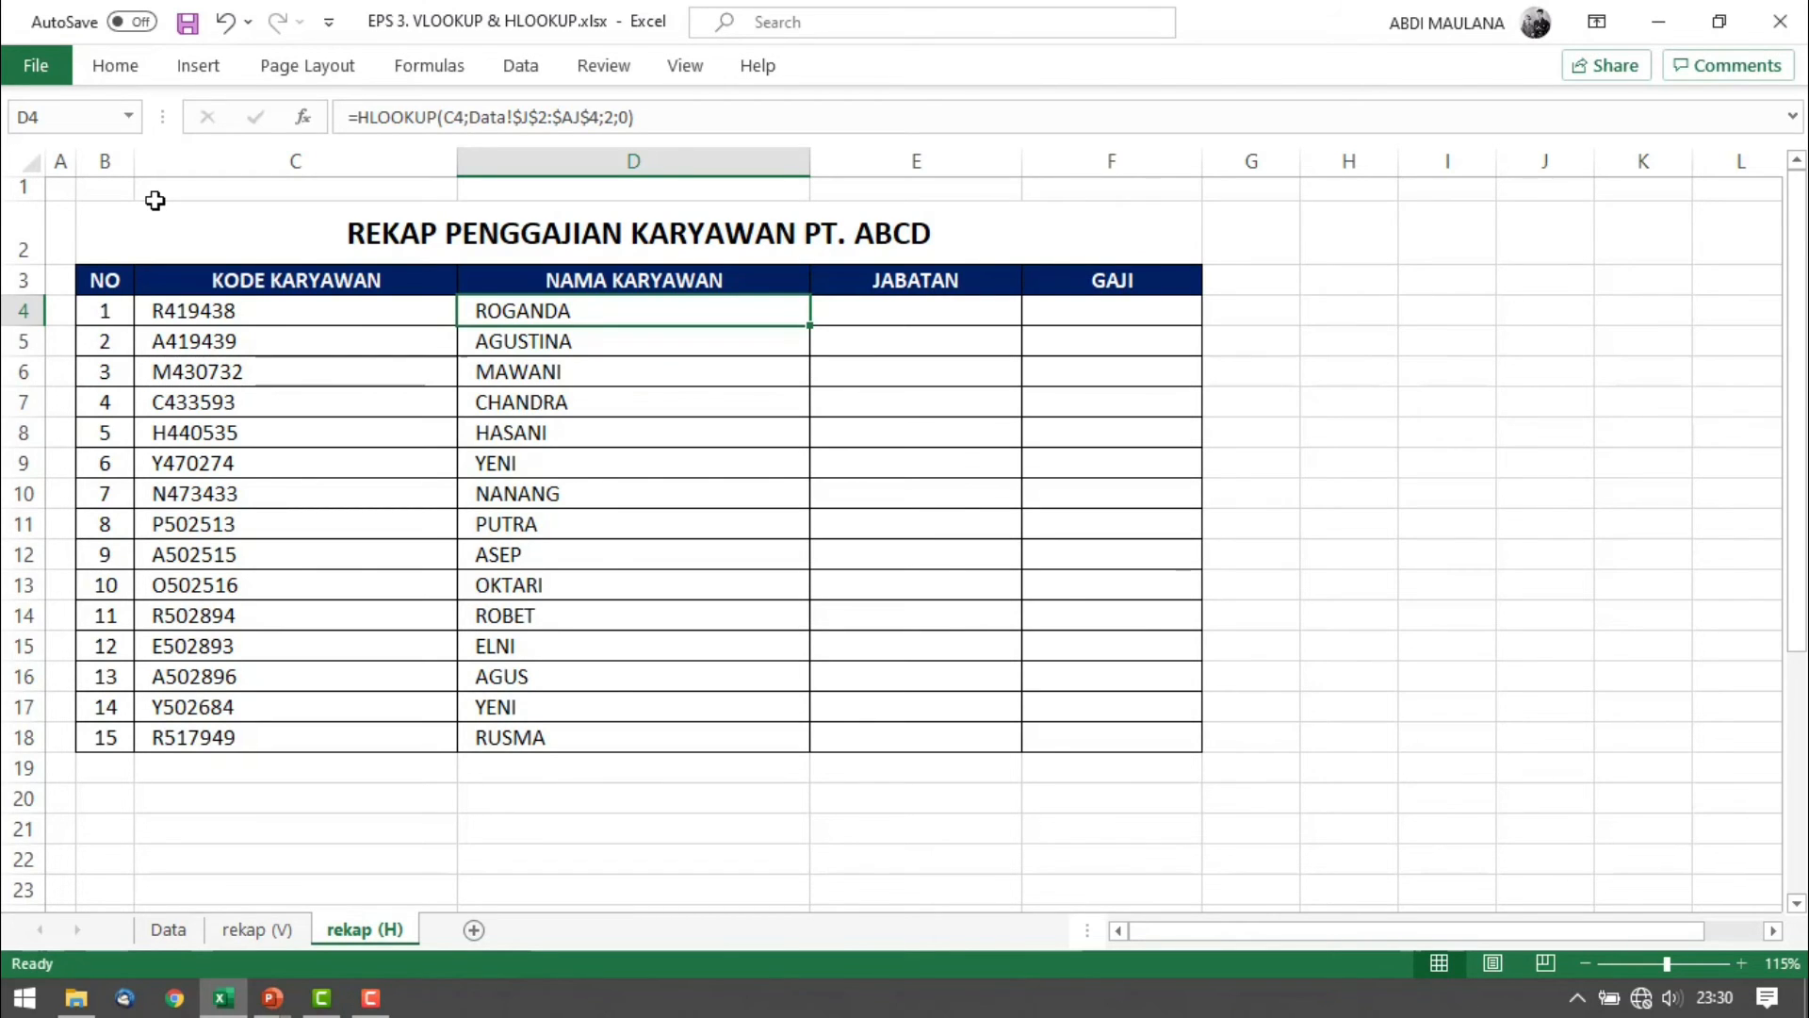
{"action": "key", "text": "F2"}
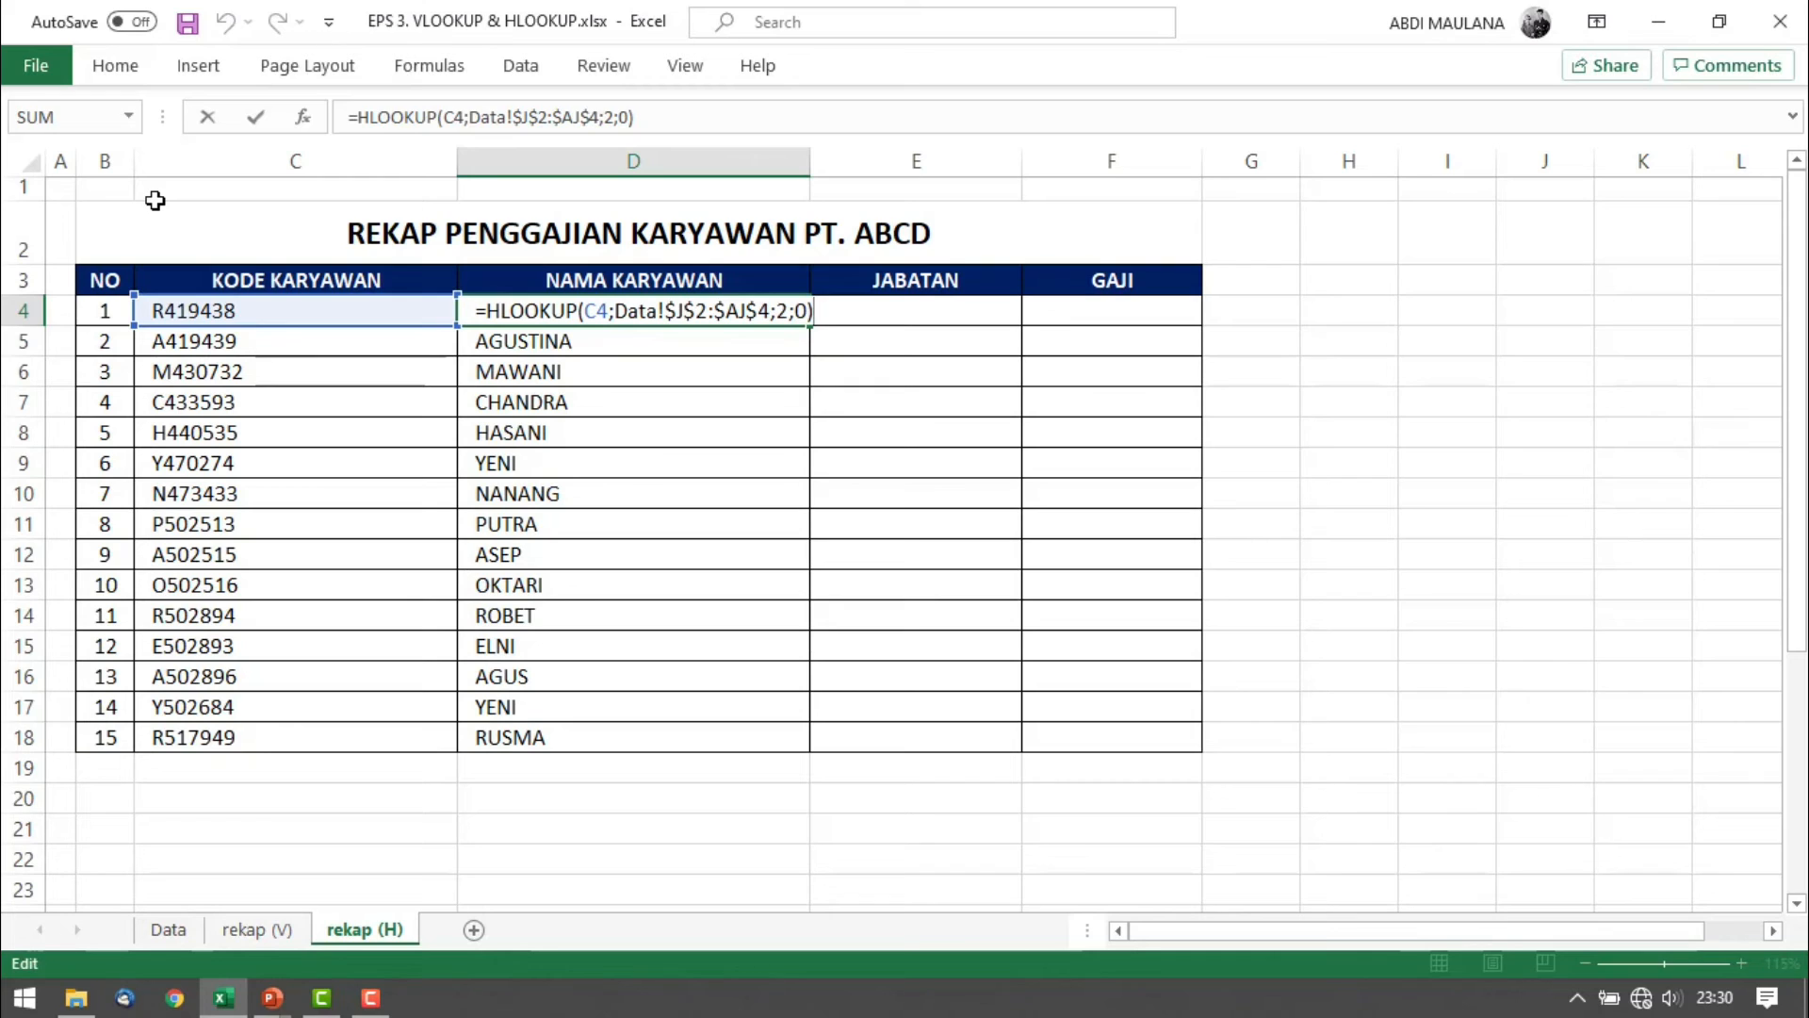
{"action": "double_click", "coordinate": [786, 311]}
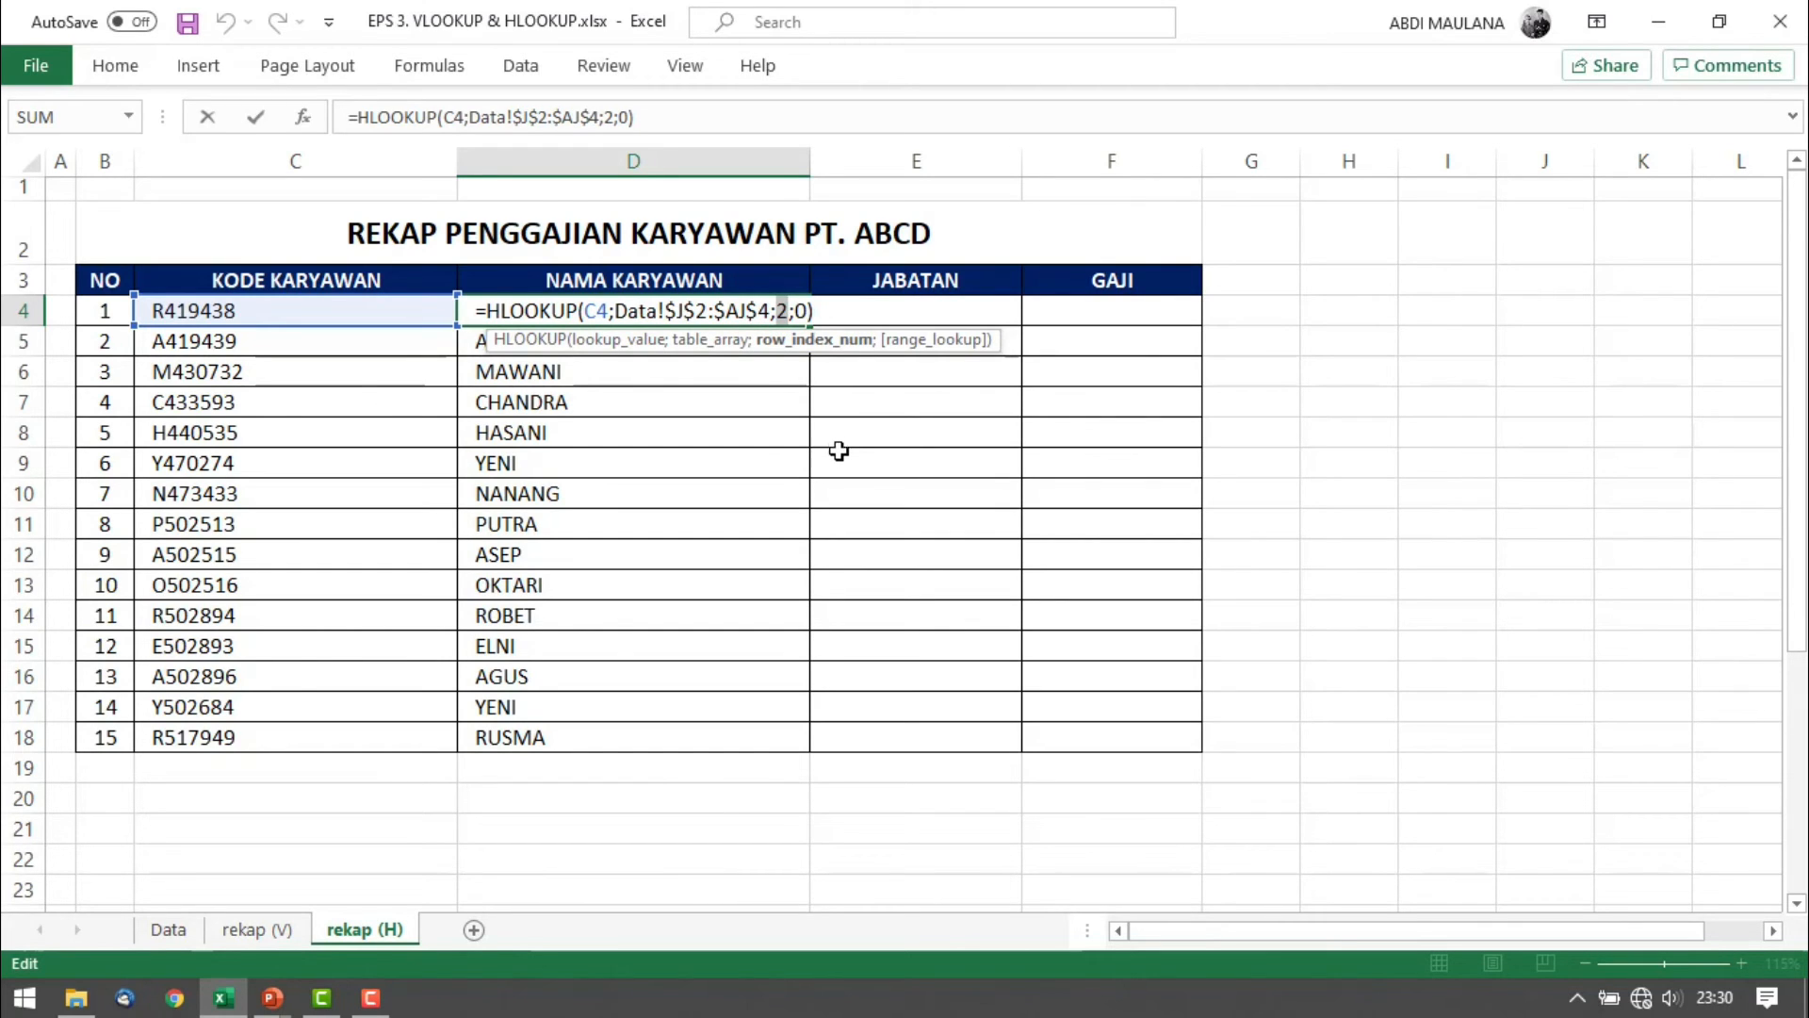
{"action": "key", "text": "Return"}
{"action": "key", "text": "Up"}
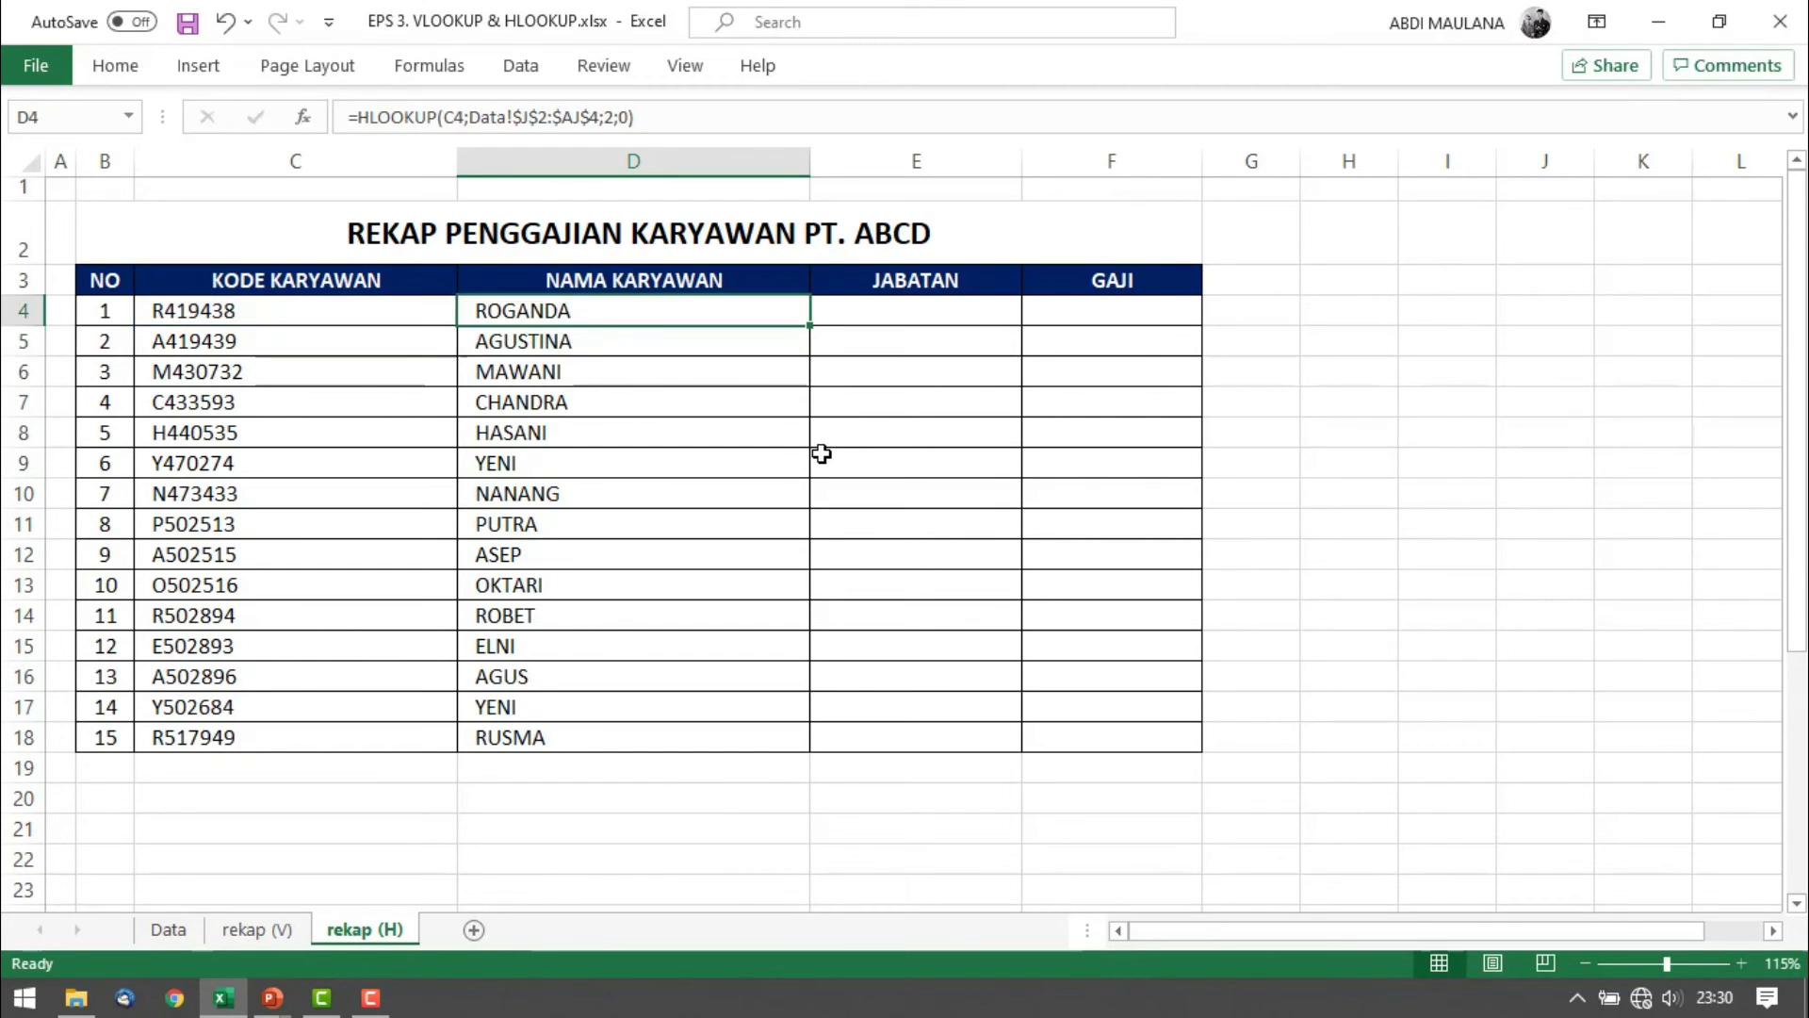
{"action": "key", "text": "ctrl+c"}
{"action": "key", "text": "Right"}
{"action": "key", "text": "ctrl+v"}
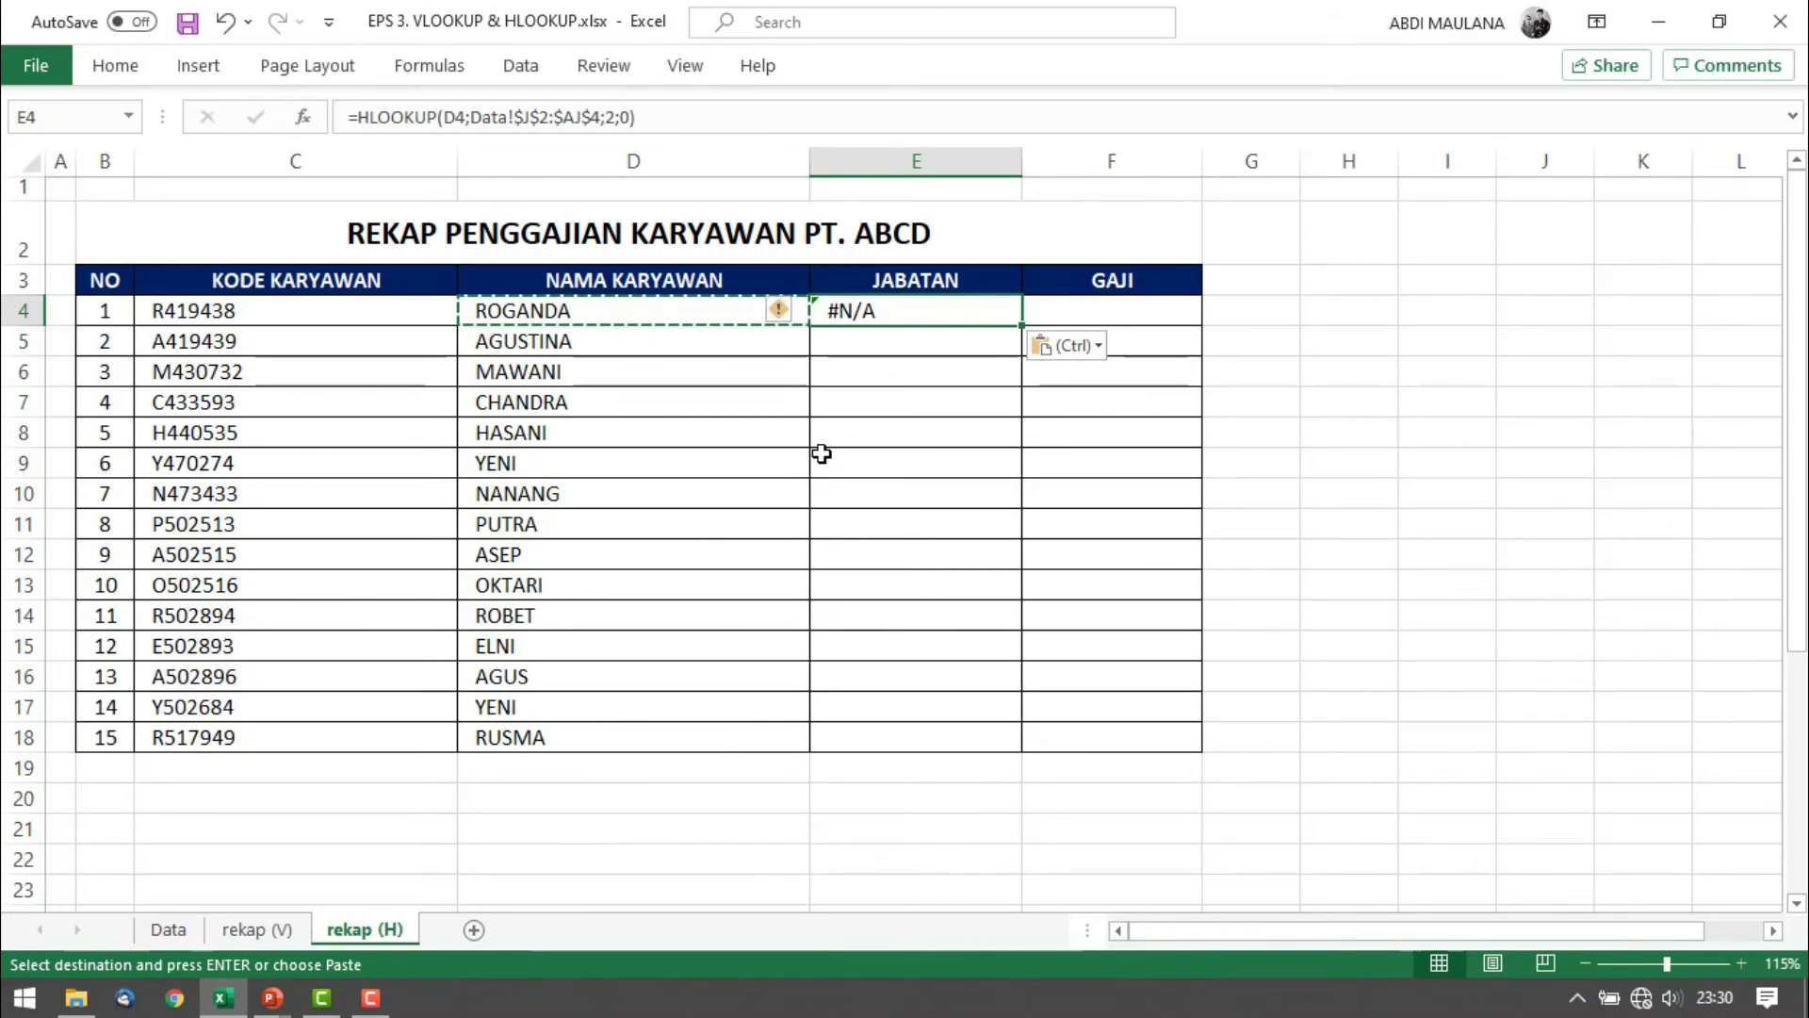
{"action": "key", "text": "Escape"}
{"action": "key", "text": "Escape"}
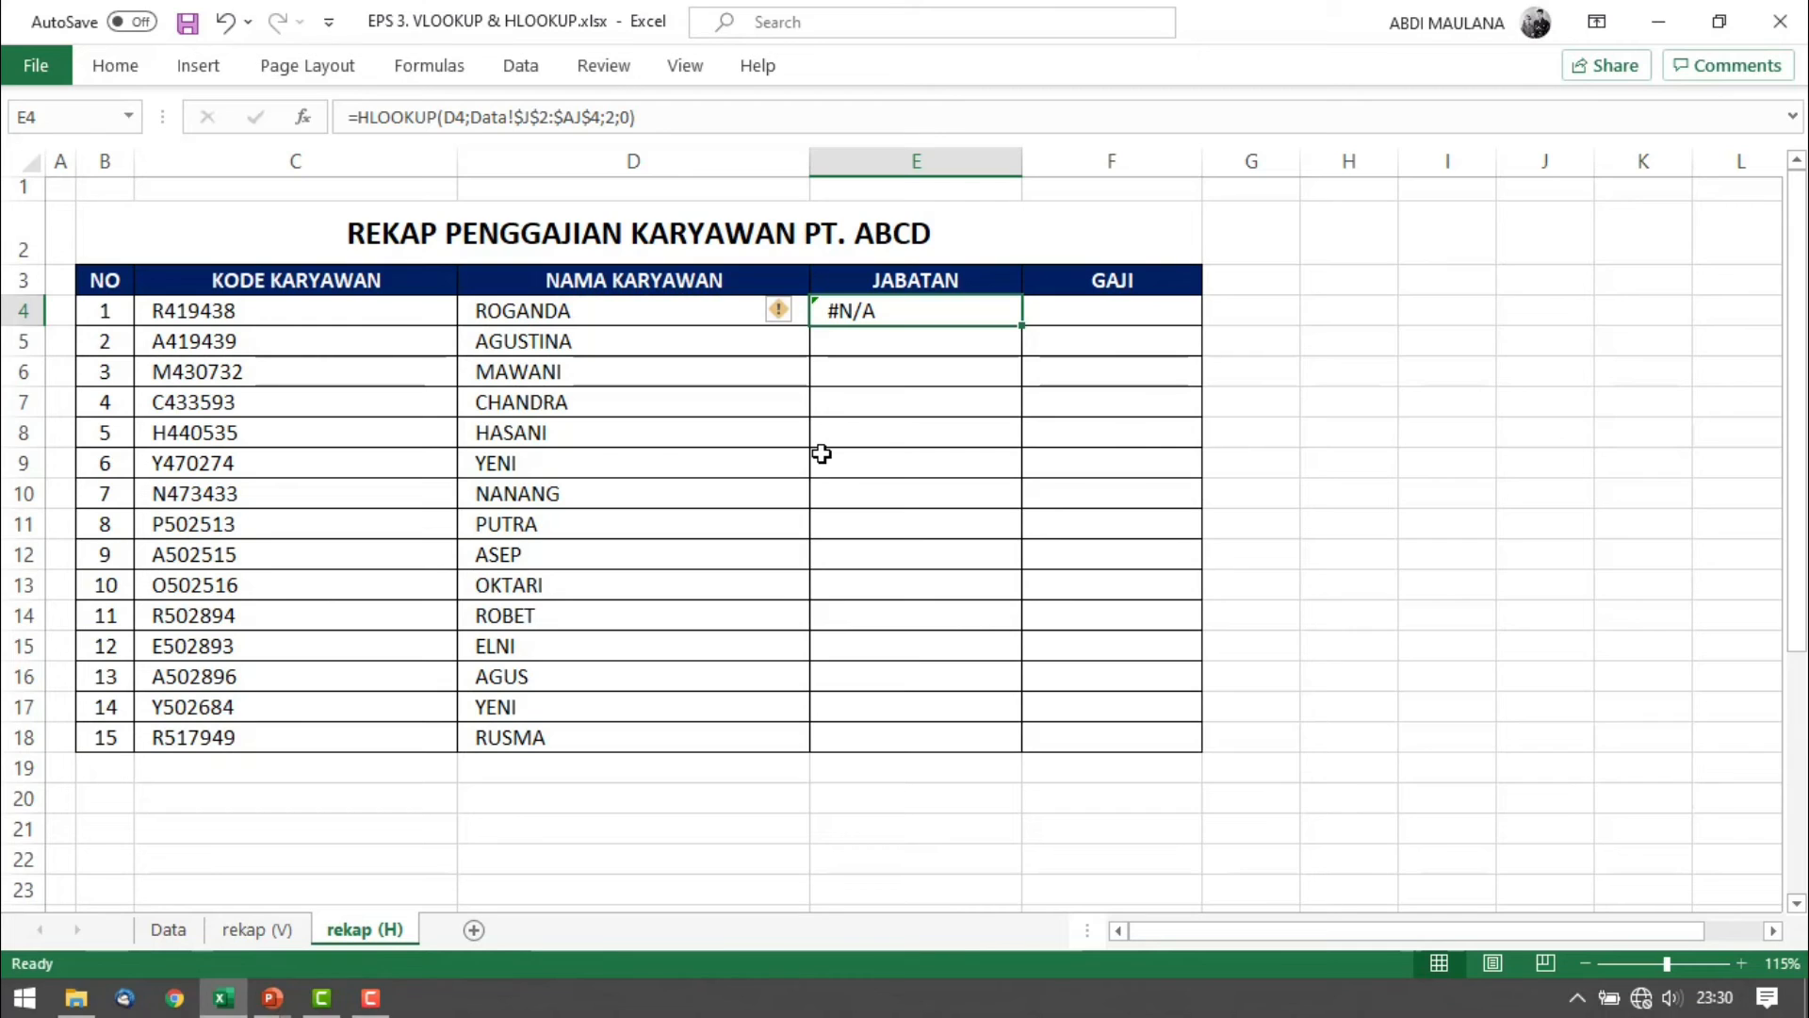
Change the HLOOKUP in E4 to use C4 as the lookup value and 3 as the row index
{"action": "key", "text": "F2"}
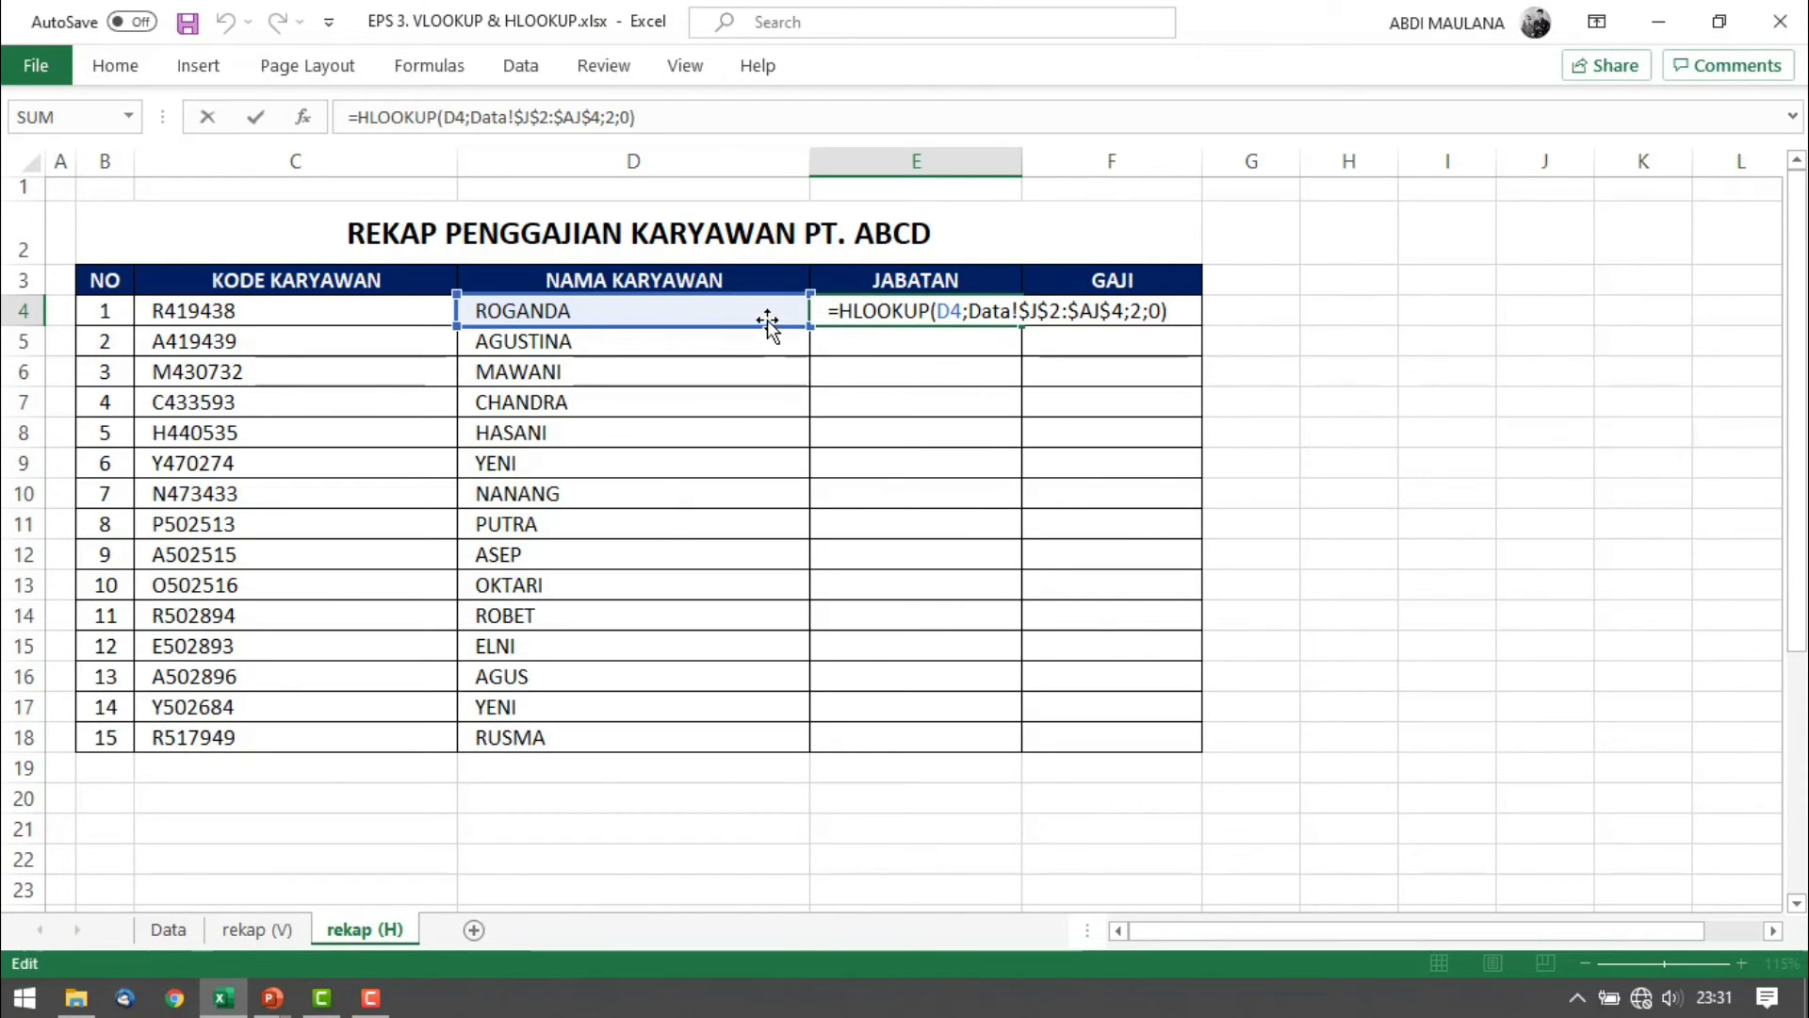
{"action": "left_click_drag", "start_coordinate": [767, 324], "coordinate": [497, 279]}
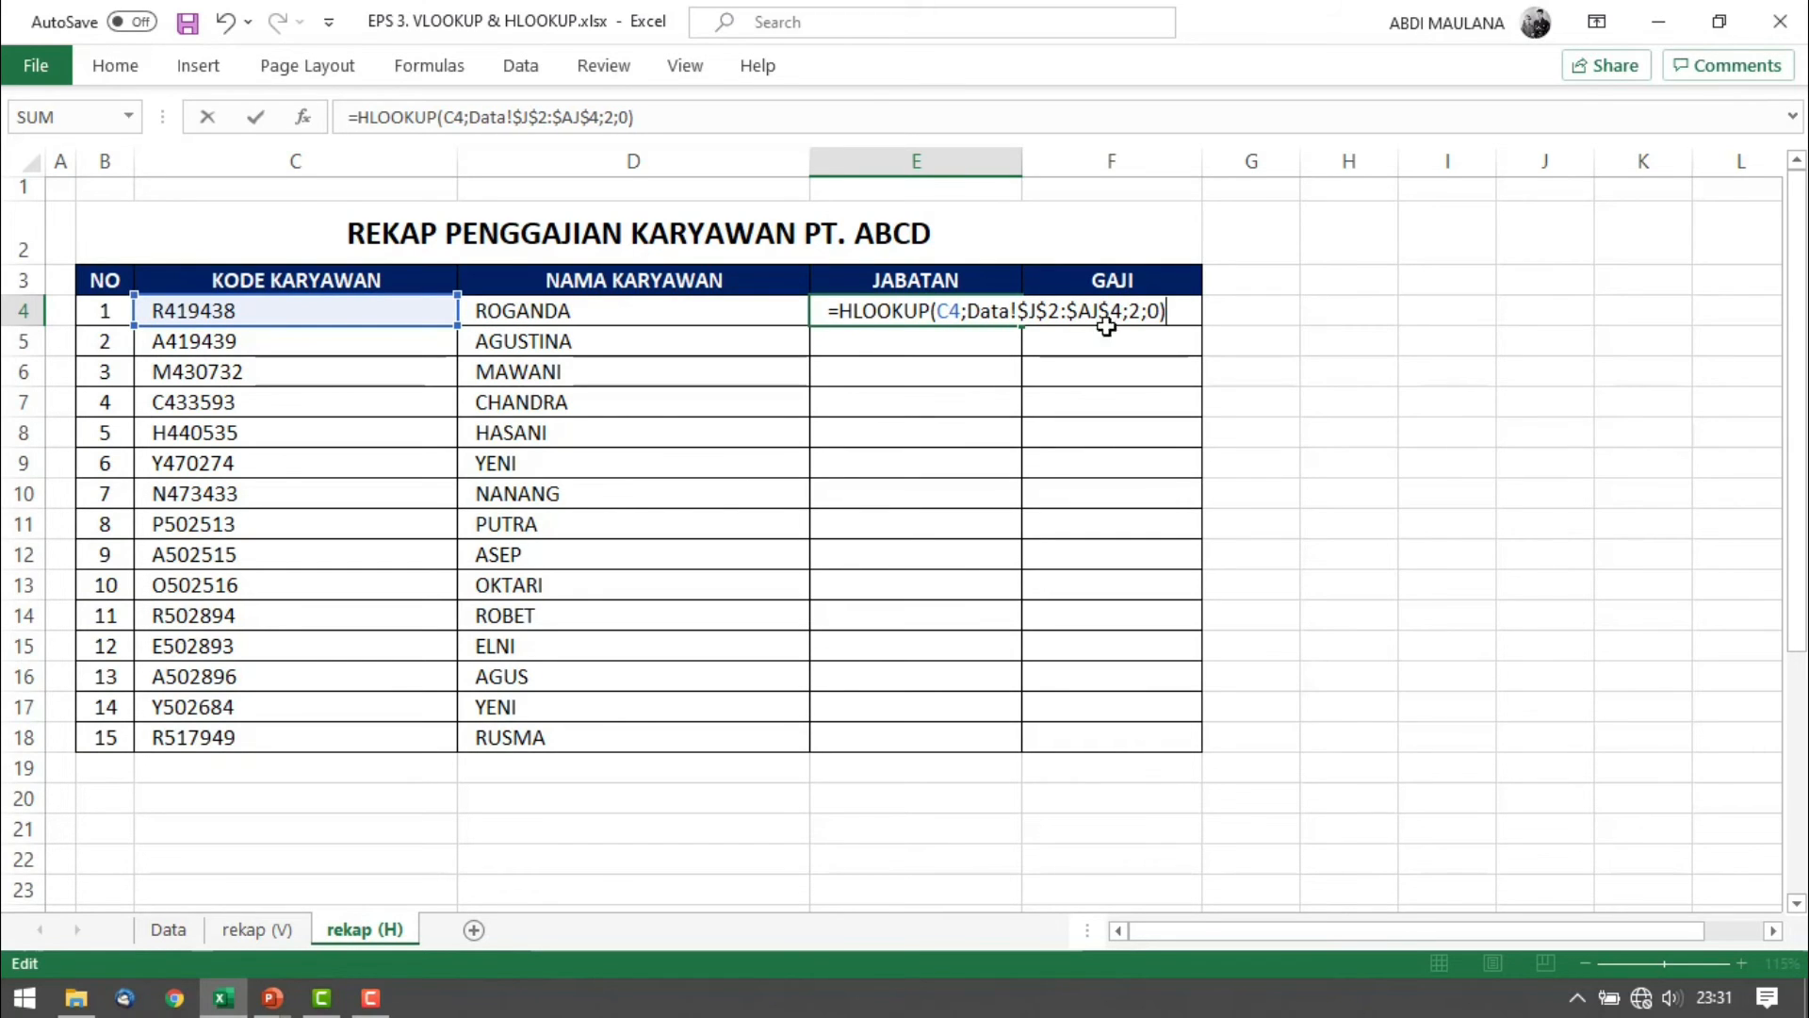
{"action": "double_click", "coordinate": [1138, 310]}
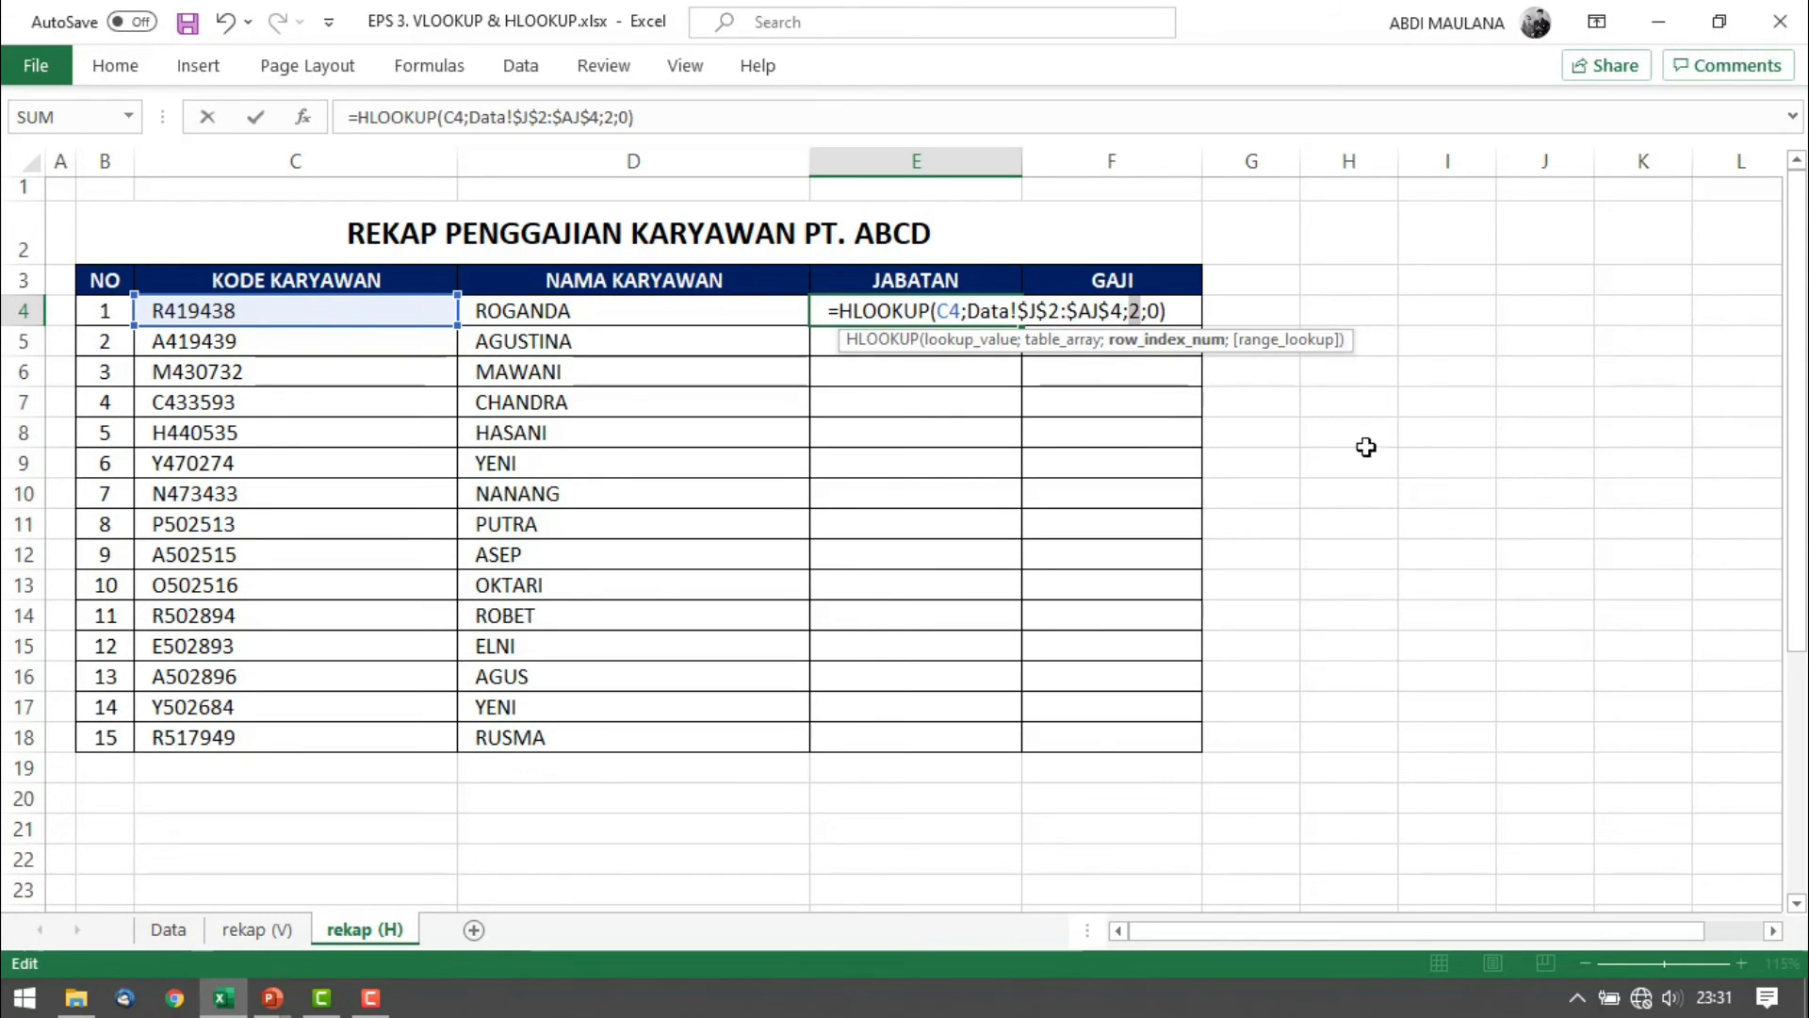
{"action": "type", "text": "3"}
{"action": "key", "text": "Return"}
{"action": "key", "text": "Up"}
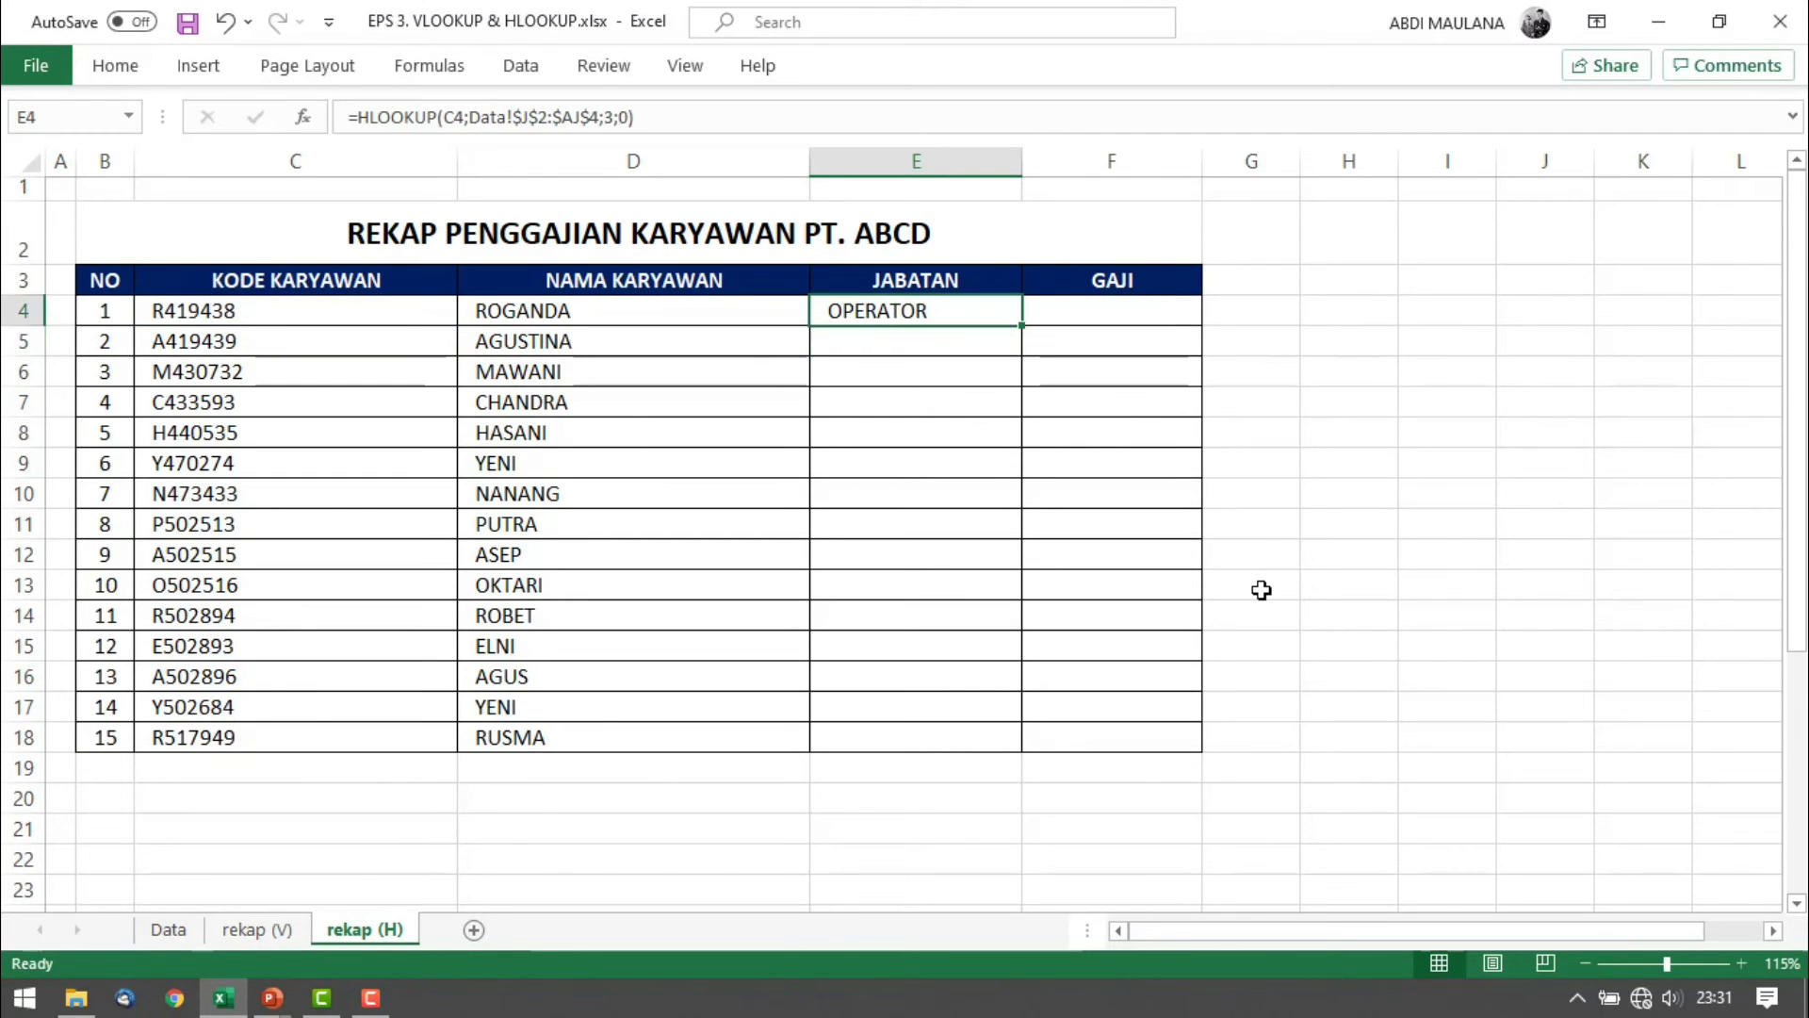
Copy the HLOOKUP formula from E4 down the JABATAN column to E18
{"action": "key", "text": "ctrl+c"}
{"action": "key", "text": "Left"}
{"action": "key", "text": "ctrl+Down"}
{"action": "key", "text": "Right"}
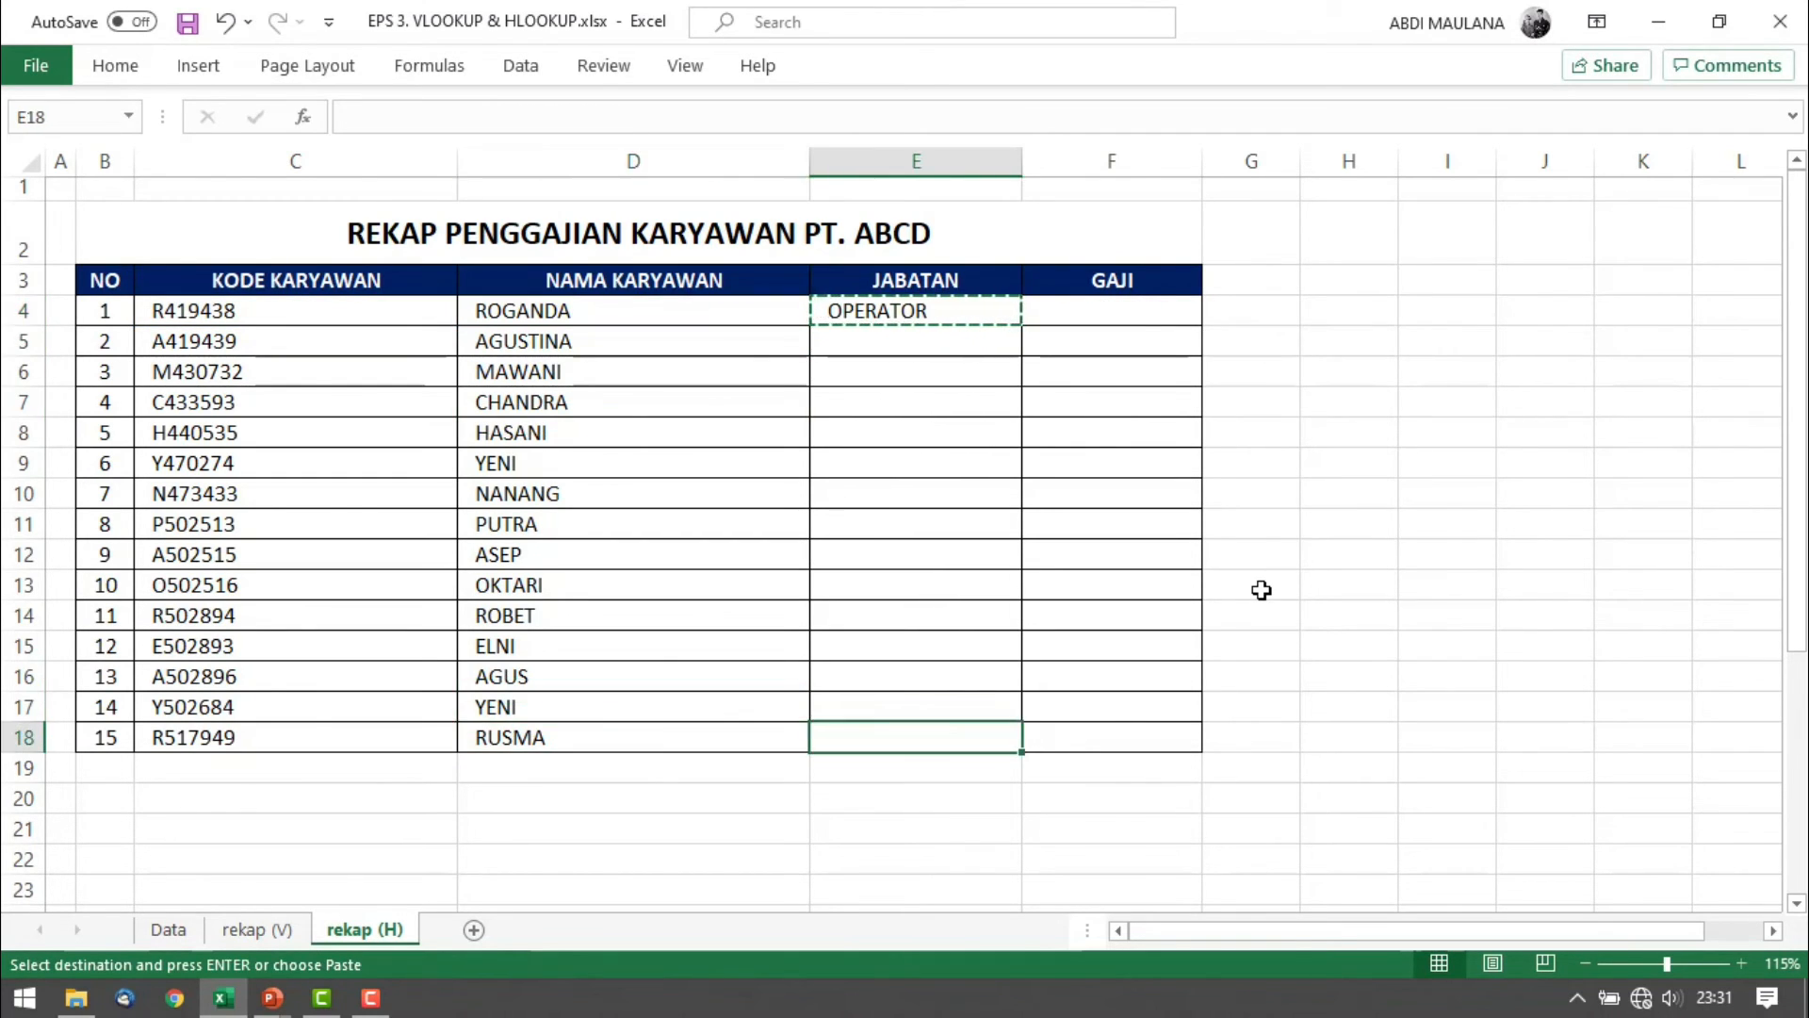
{"action": "key", "text": "ctrl+shift+Up"}
{"action": "key", "text": "ctrl+v"}
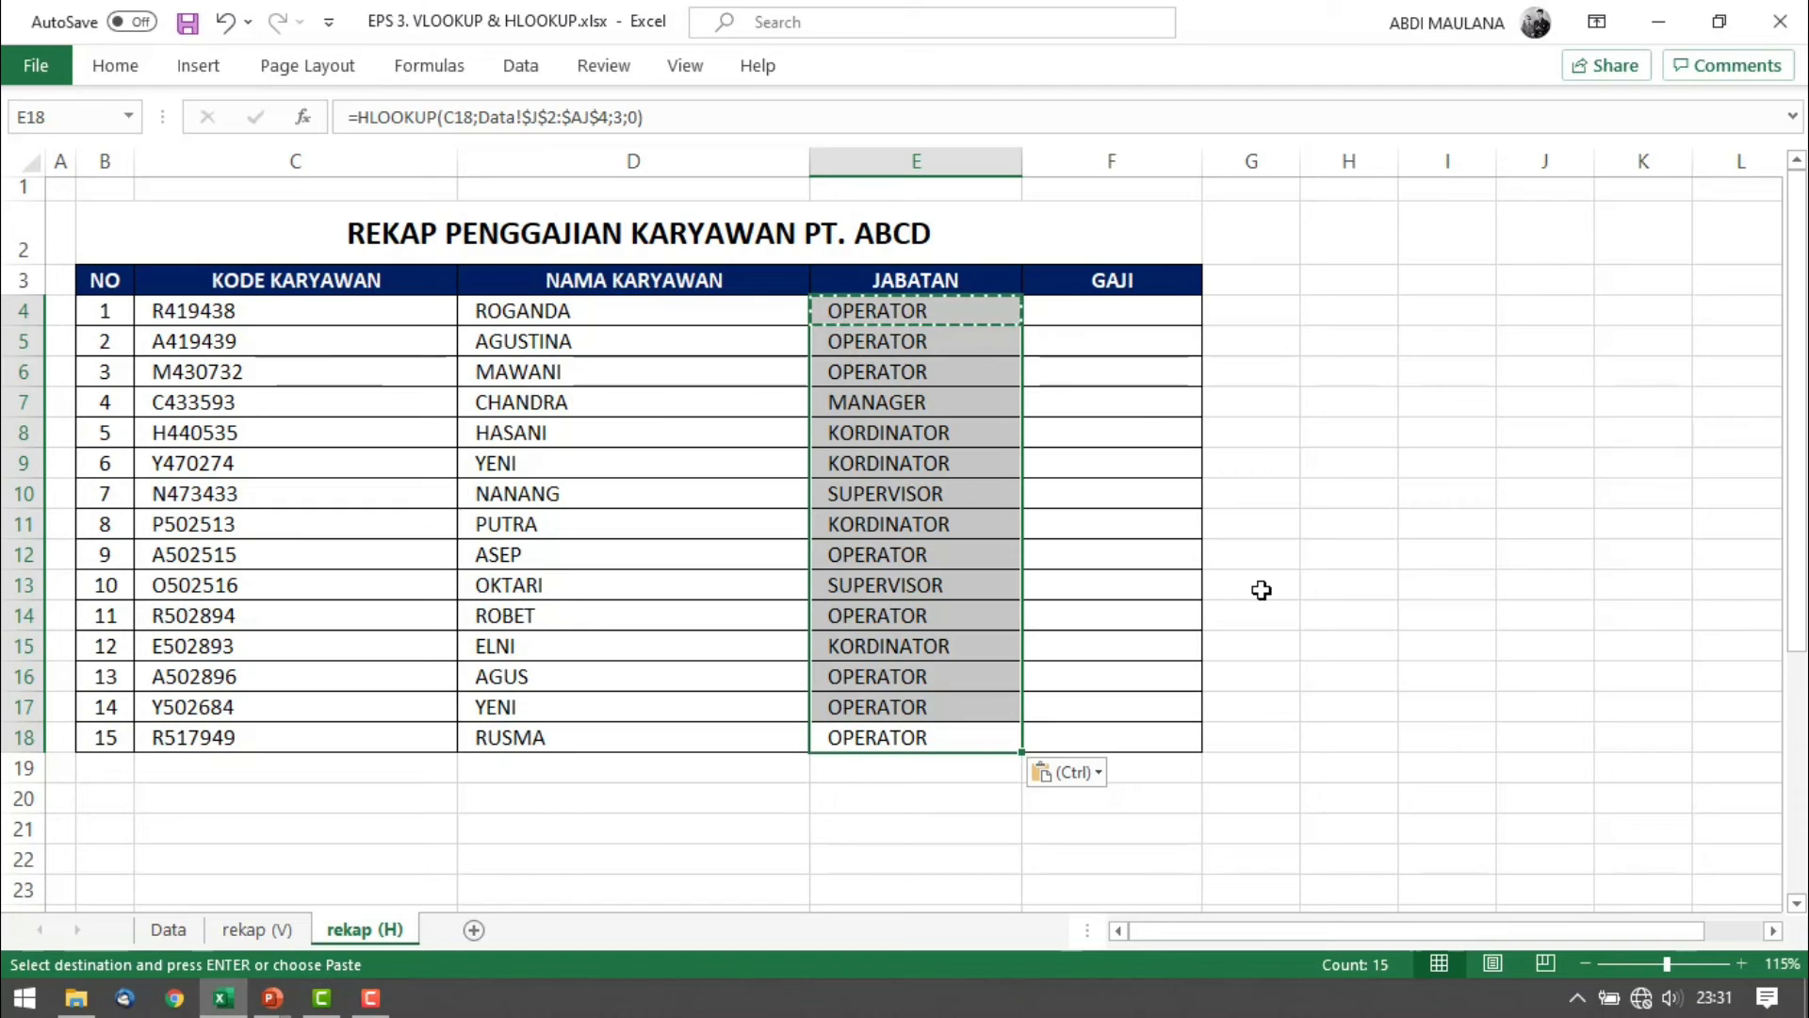
{"action": "key", "text": "Escape"}
{"action": "key", "text": "Escape"}
{"action": "left_click", "coordinate": [936, 489]}
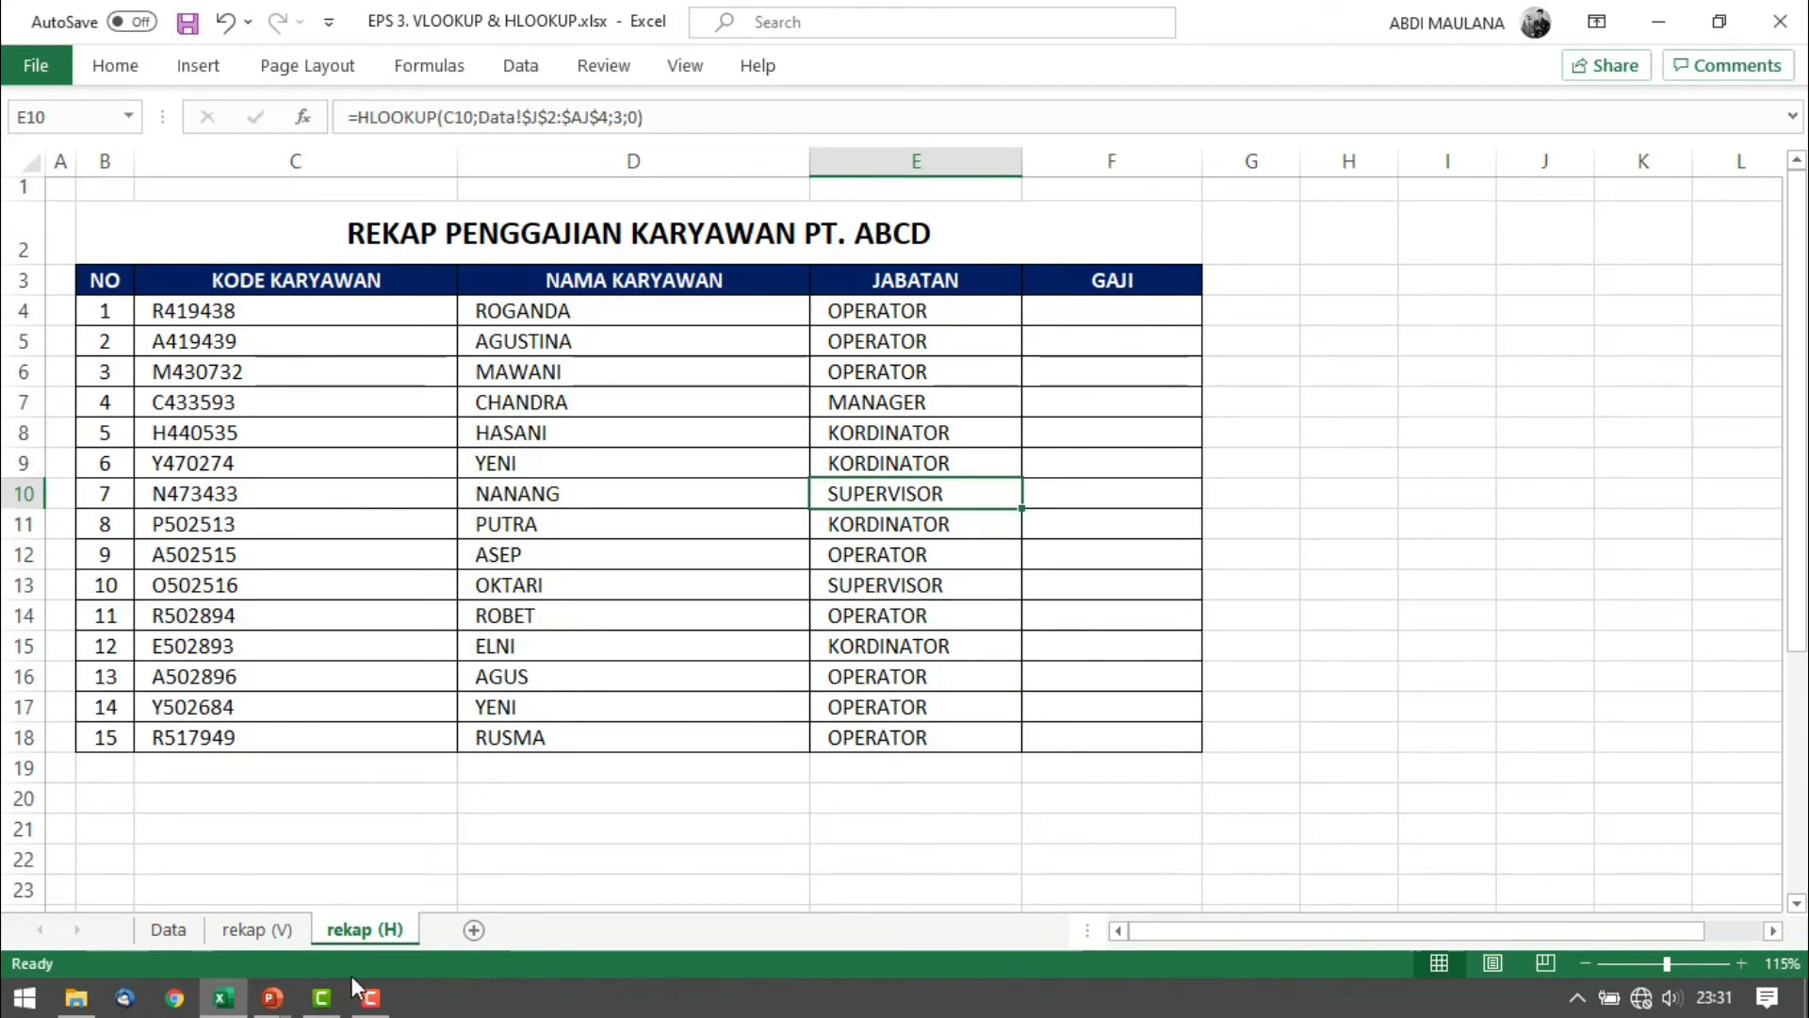
Compare the employee names and positions on the rekap (V) sheet with those on rekap (H)
{"action": "left_click", "coordinate": [273, 937]}
{"action": "left_click", "coordinate": [363, 932]}
{"action": "left_click", "coordinate": [266, 931]}
{"action": "left_click", "coordinate": [326, 925]}
{"action": "left_click", "coordinate": [273, 929]}
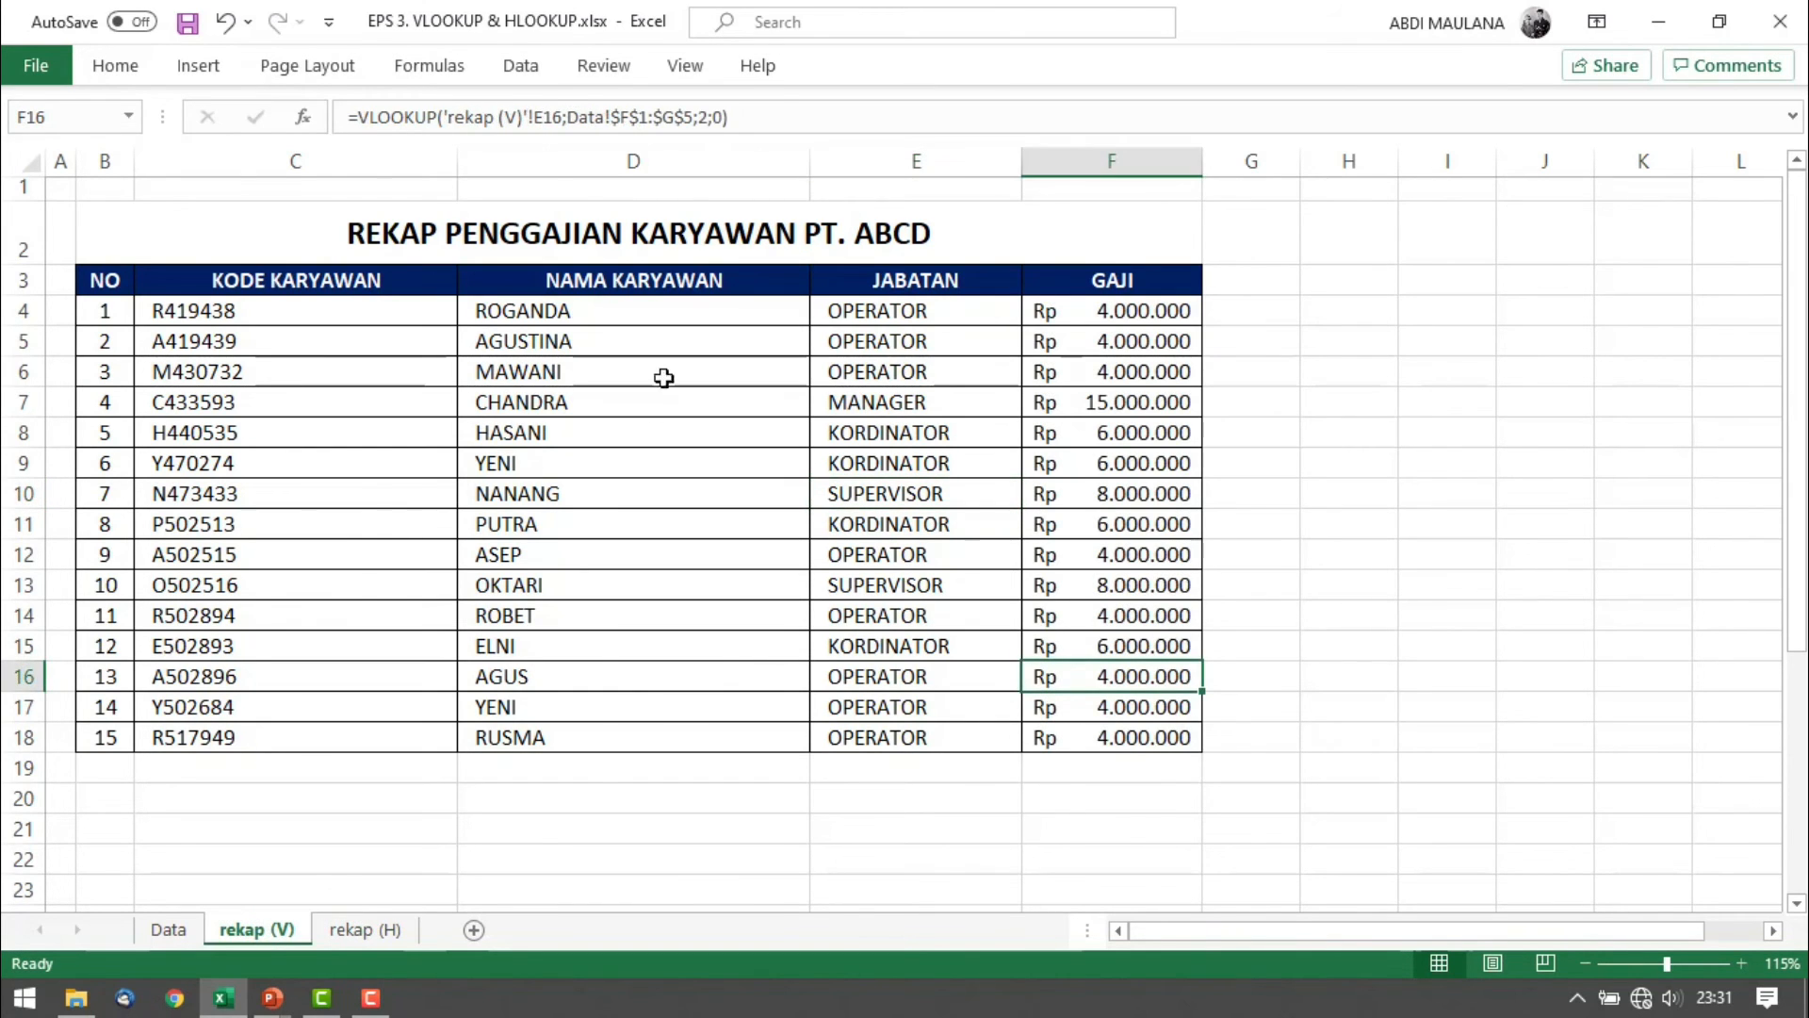
{"action": "left_click", "coordinate": [631, 291]}
{"action": "left_click_drag", "start_coordinate": [638, 337], "coordinate": [901, 760]}
{"action": "left_click", "coordinate": [363, 929]}
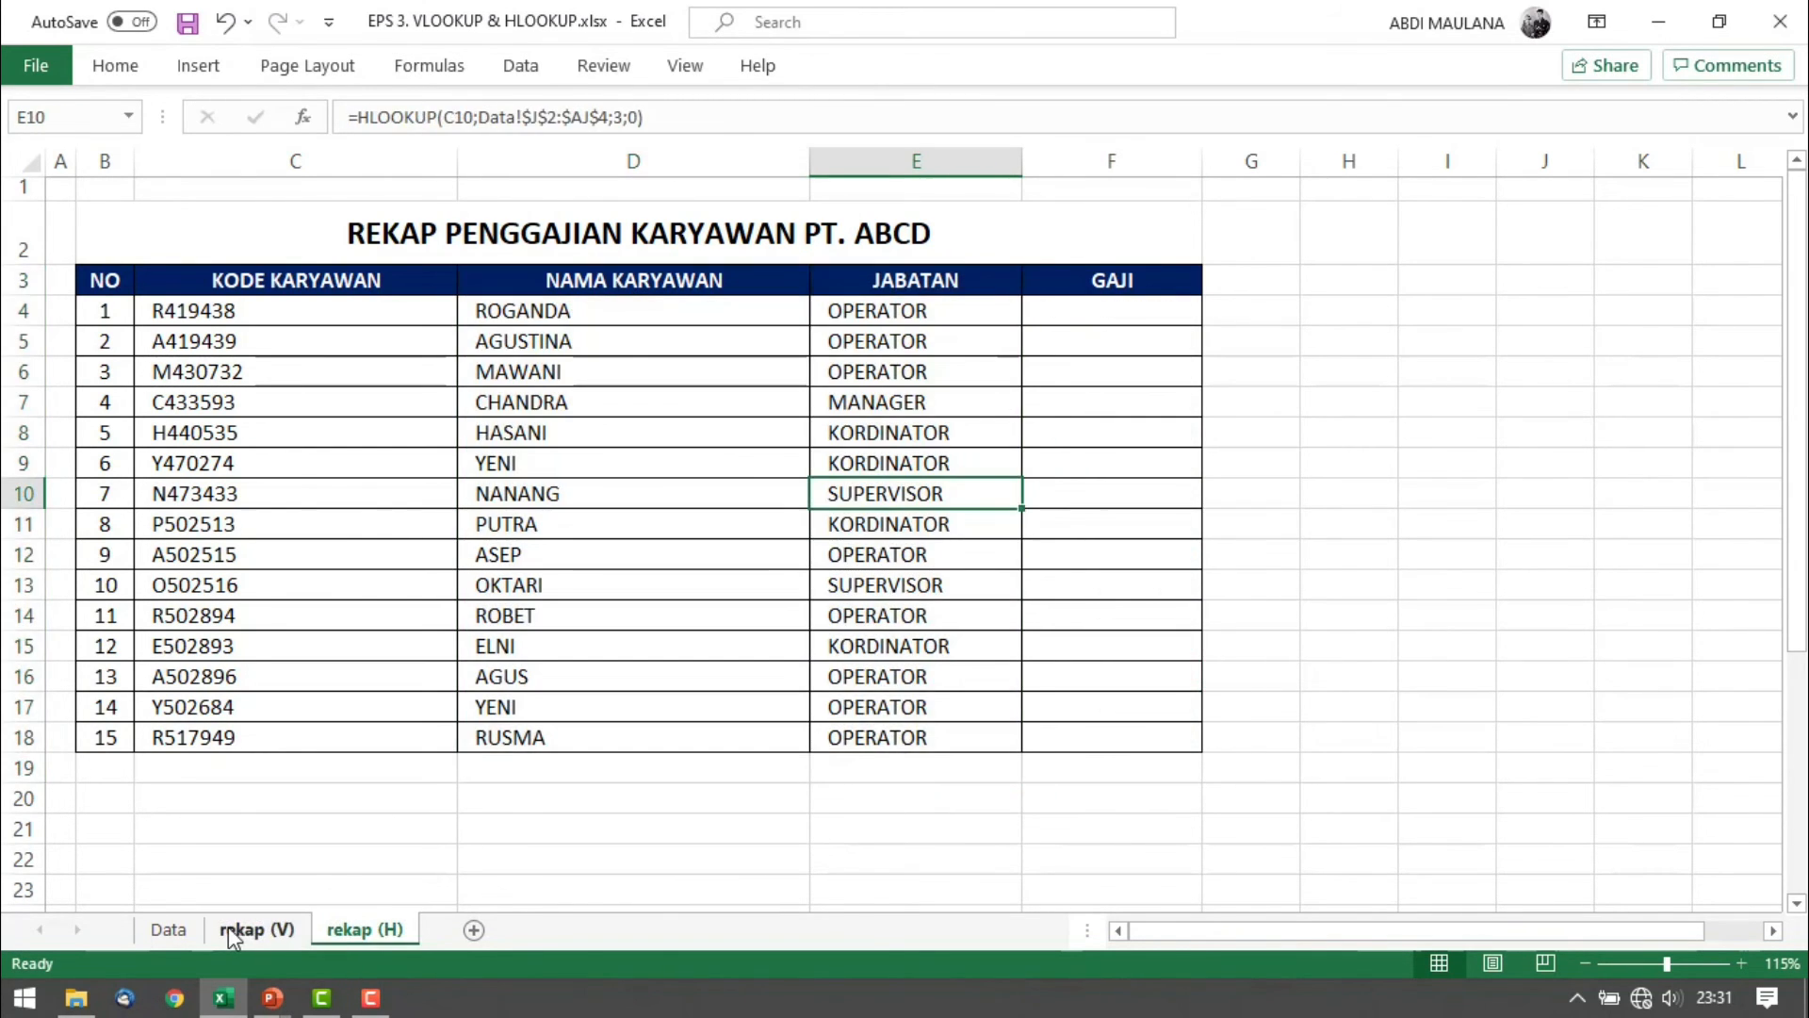
{"action": "left_click", "coordinate": [264, 933]}
{"action": "left_click", "coordinate": [347, 931]}
{"action": "left_click", "coordinate": [284, 941]}
{"action": "left_click", "coordinate": [392, 936]}
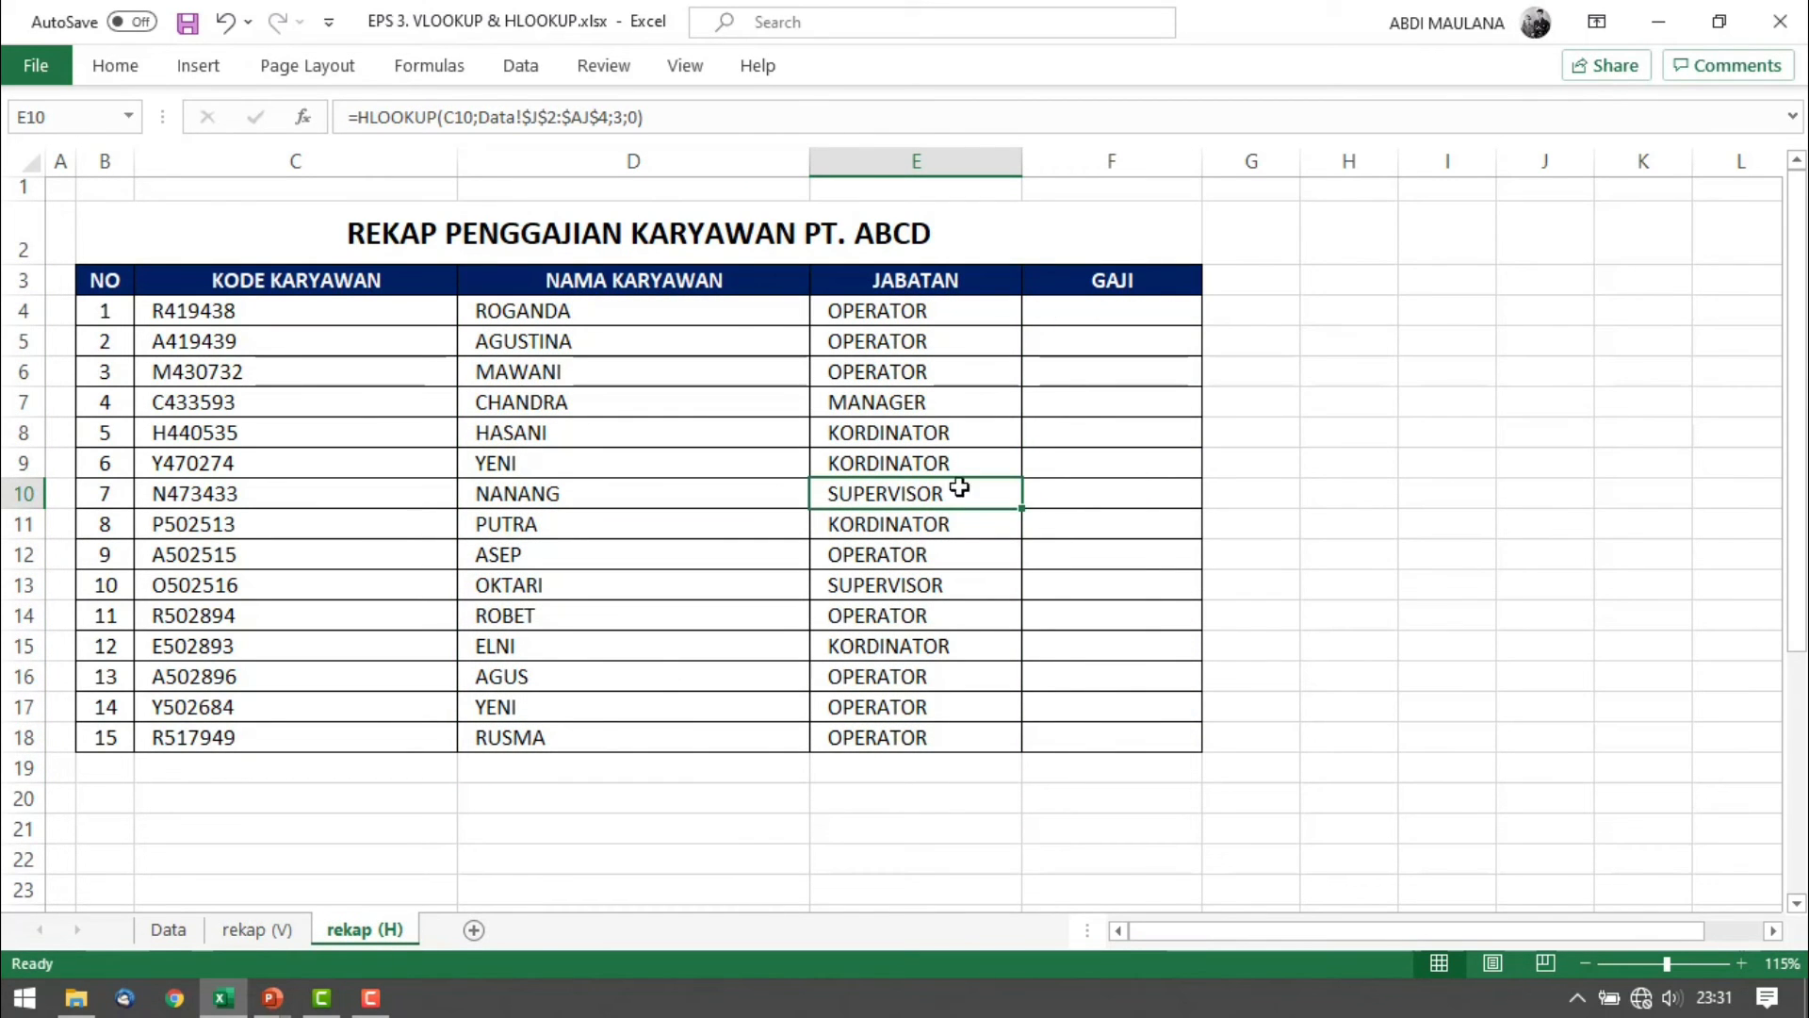
Begin an HLOOKUP formula in the GAJI cell F4 of rekap (H) with the position in E4 as the lookup value
{"action": "left_click", "coordinate": [1119, 303]}
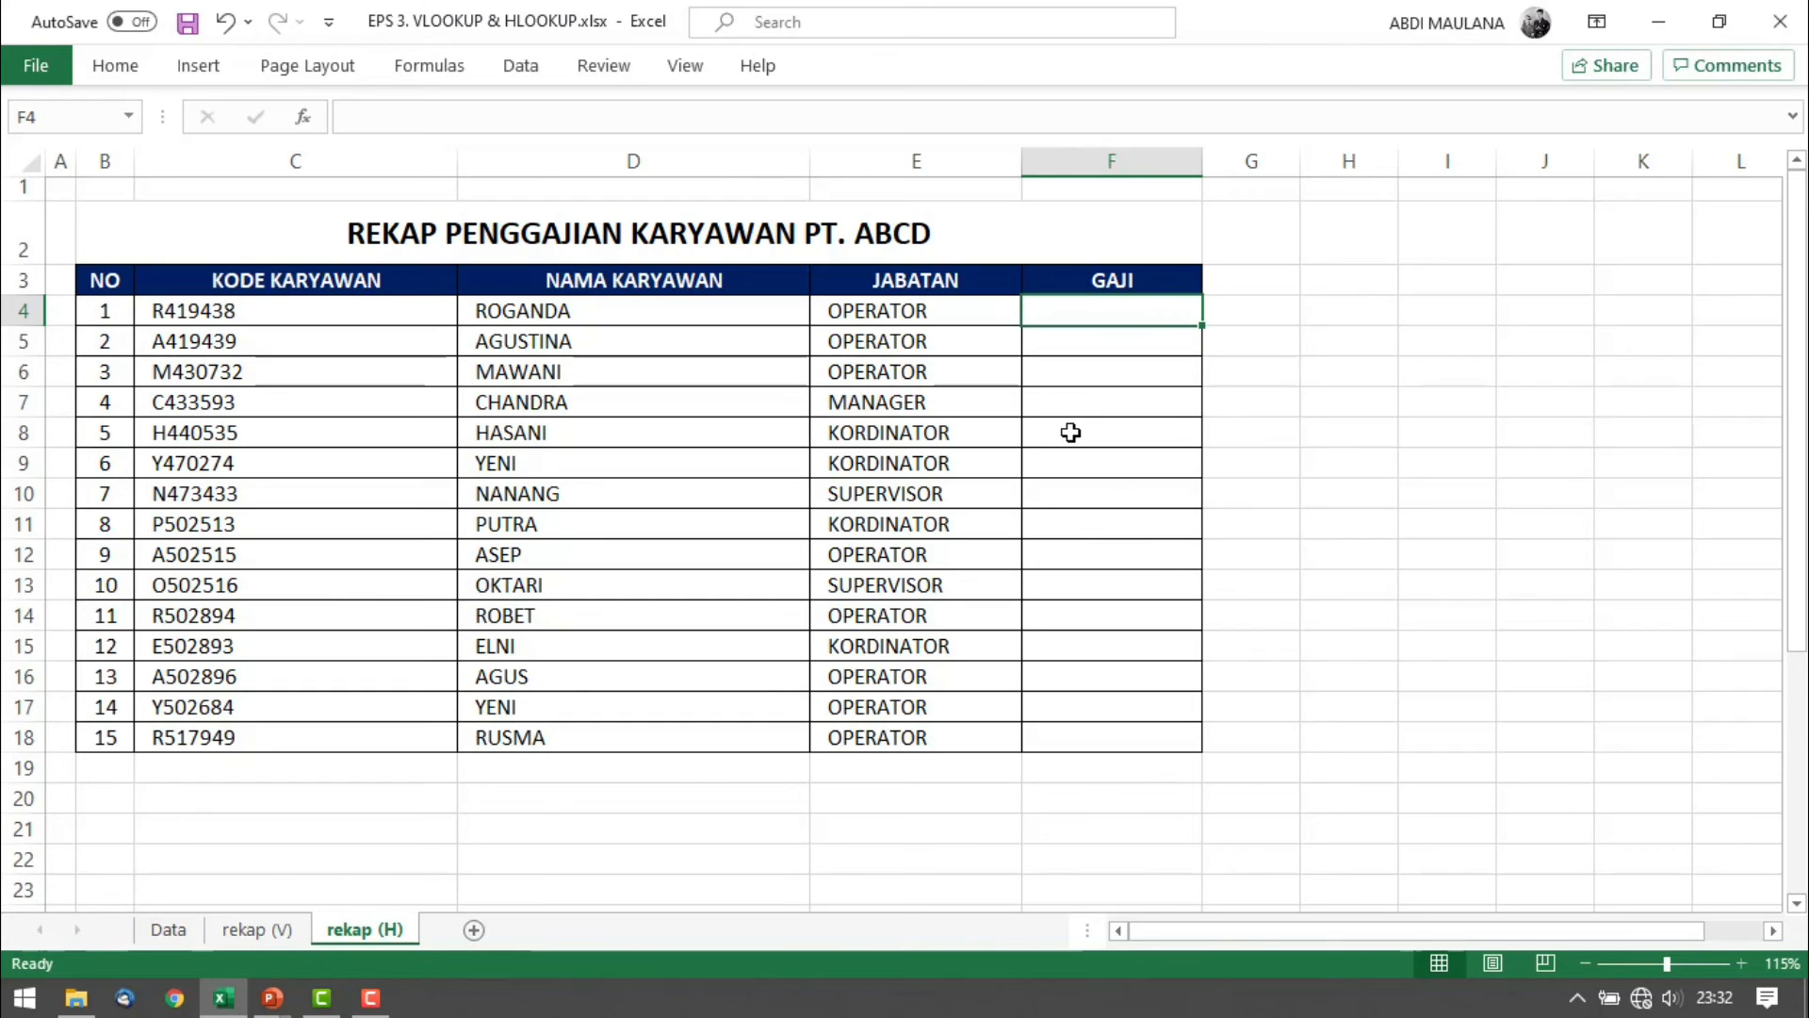
{"action": "type", "text": "="}
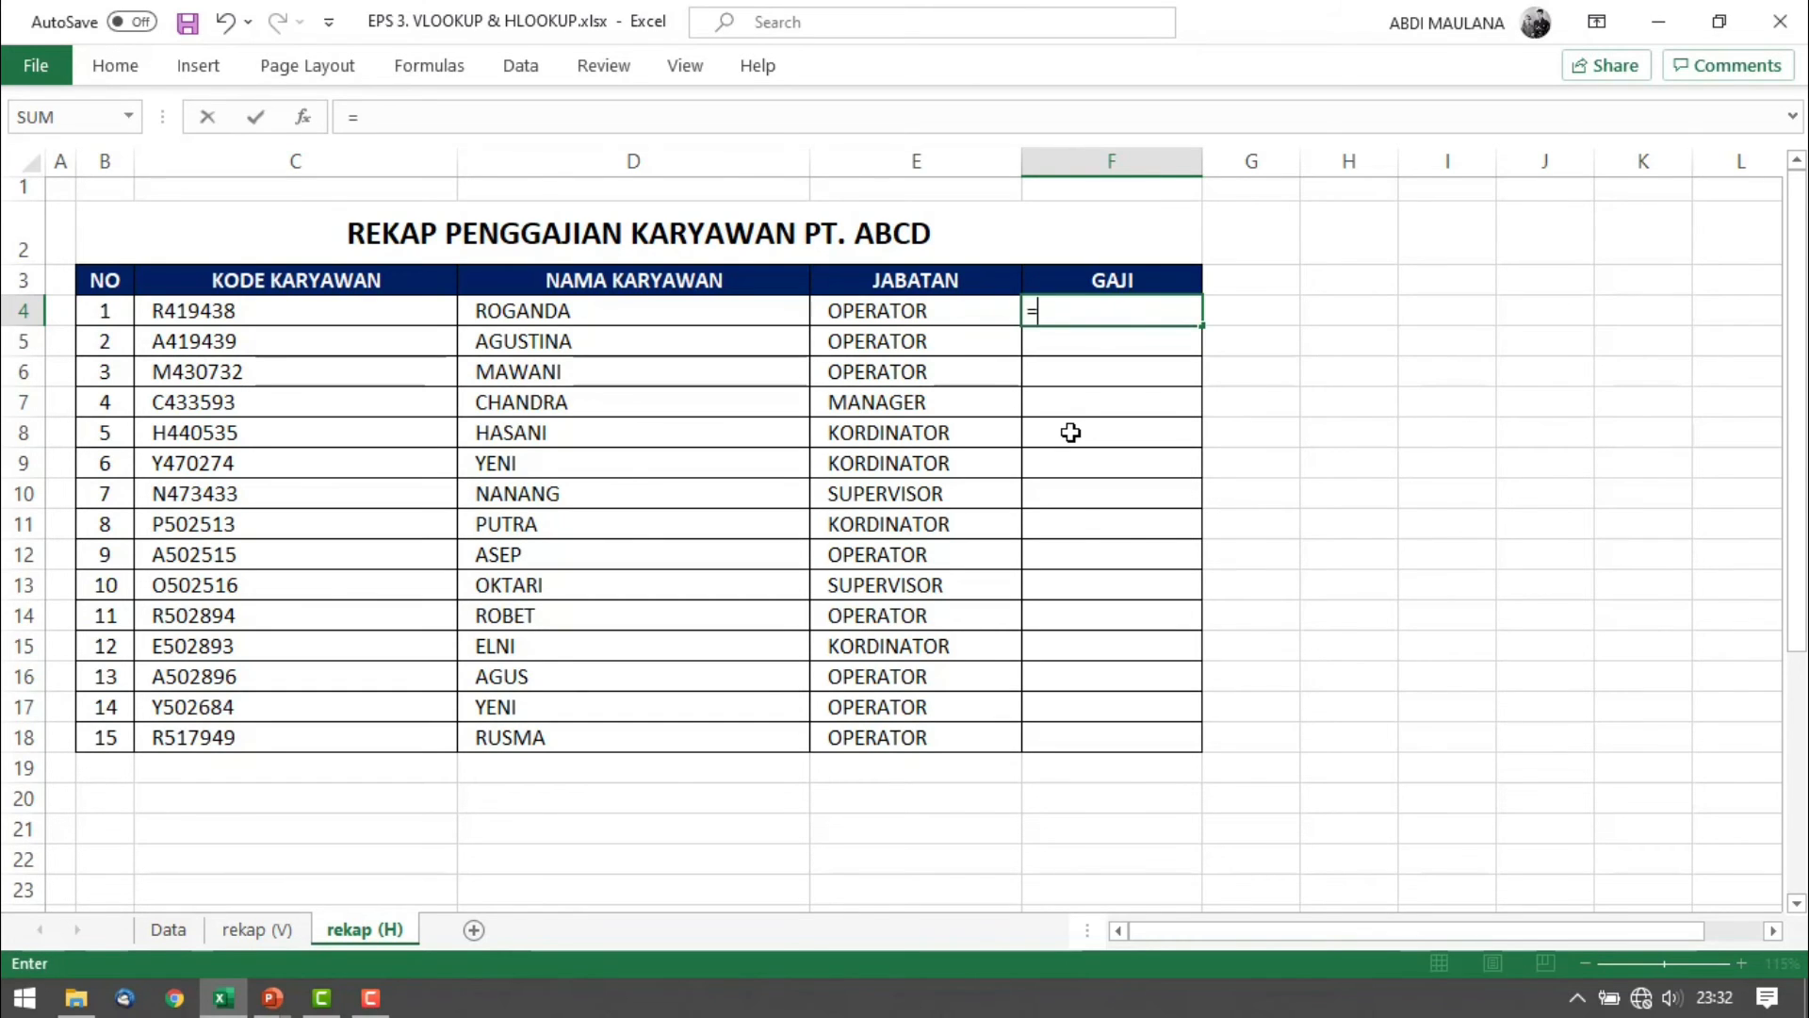
{"action": "type", "text": "HLO"}
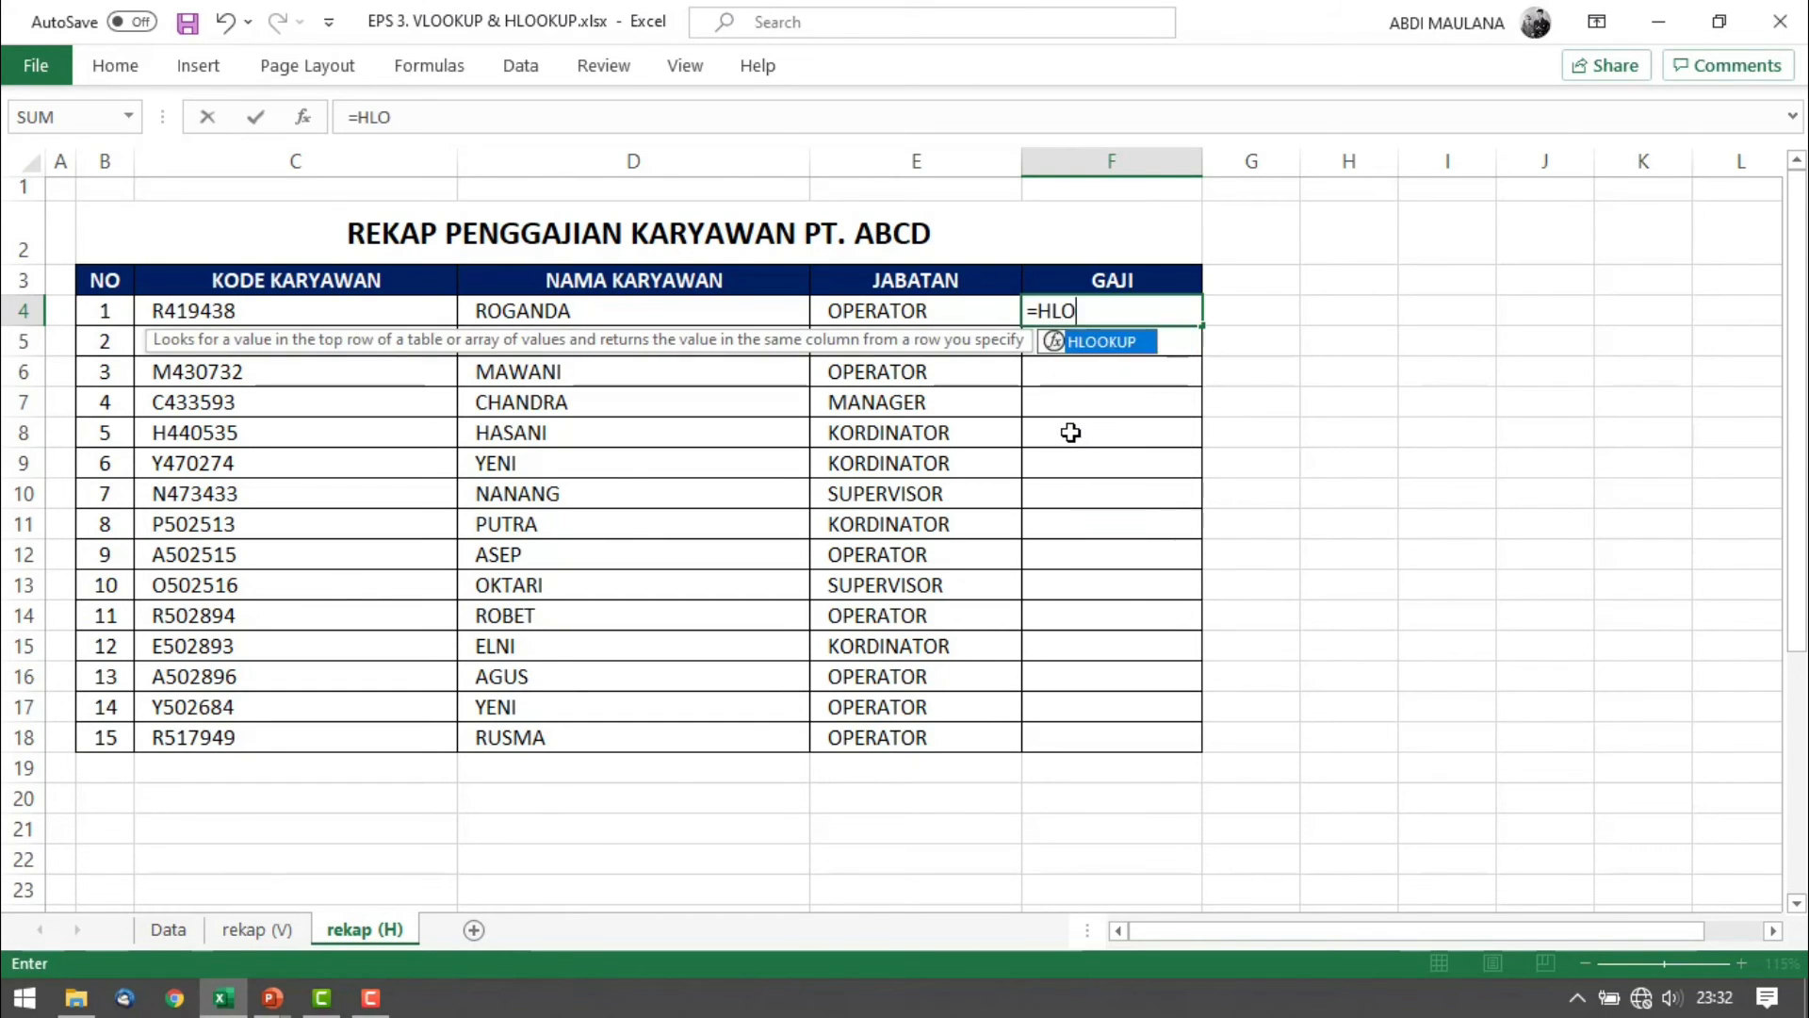
{"action": "type", "text": "OKUP"}
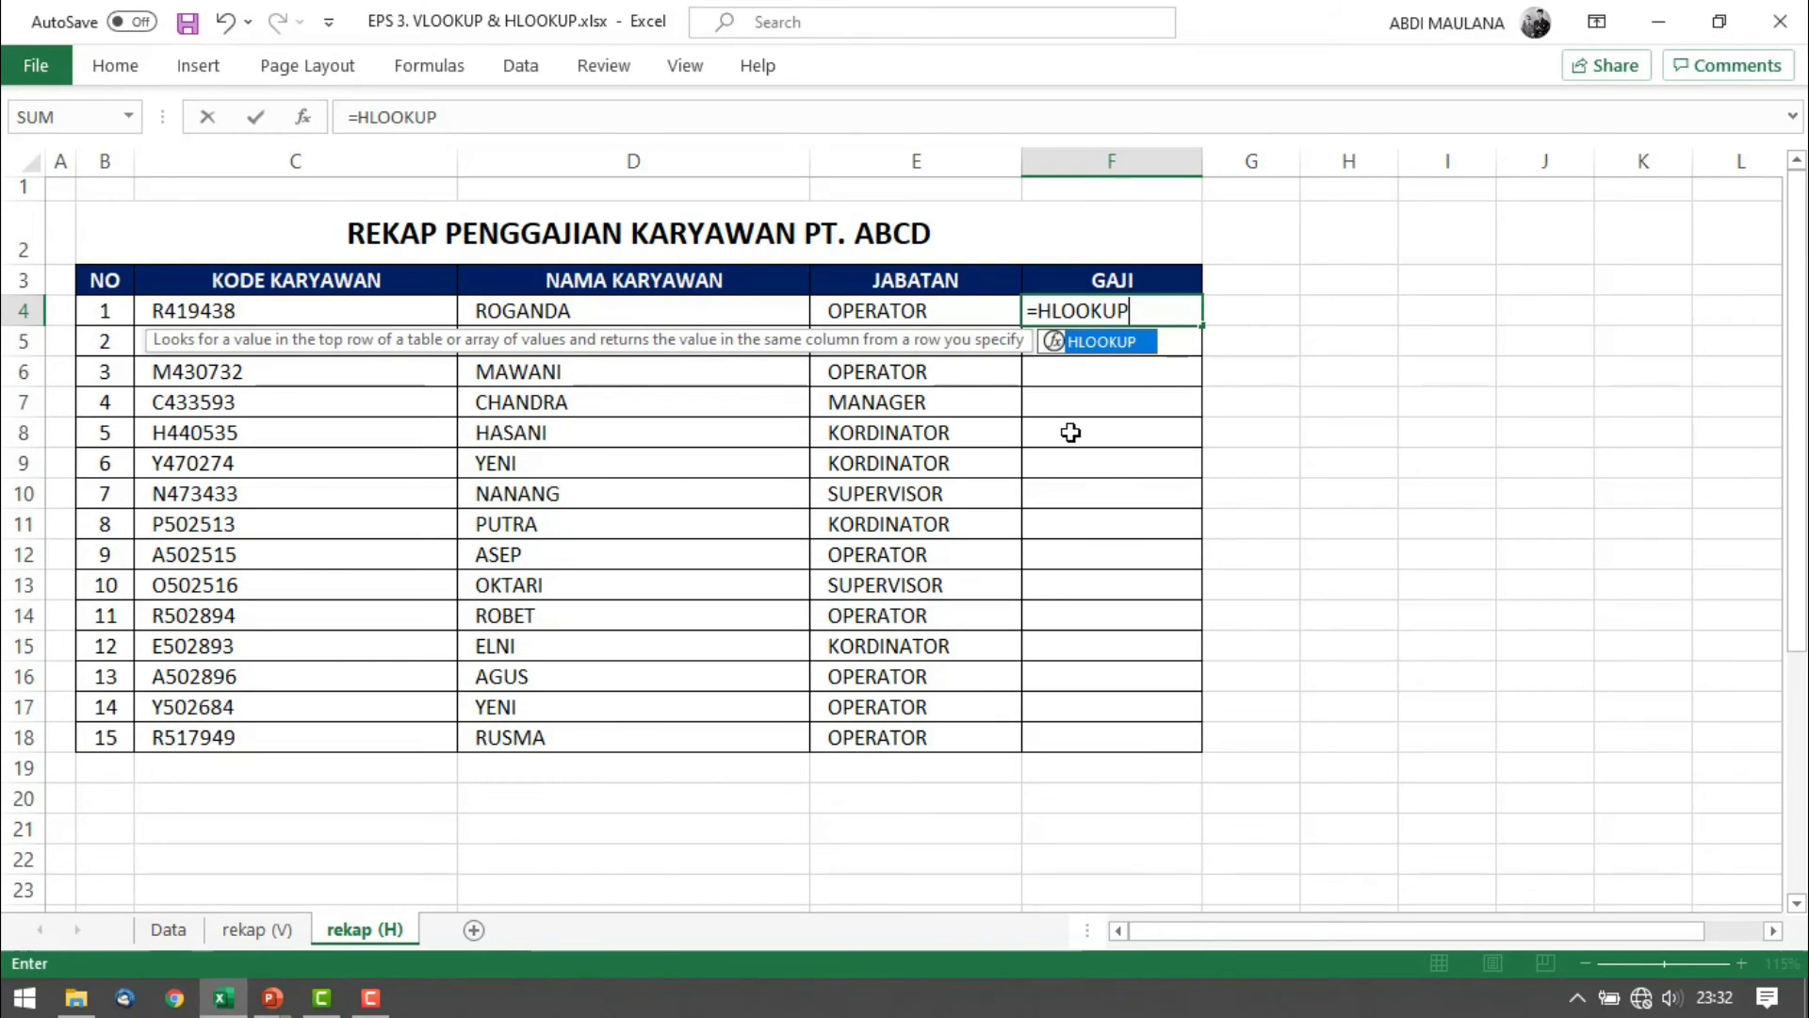
{"action": "type", "text": "("}
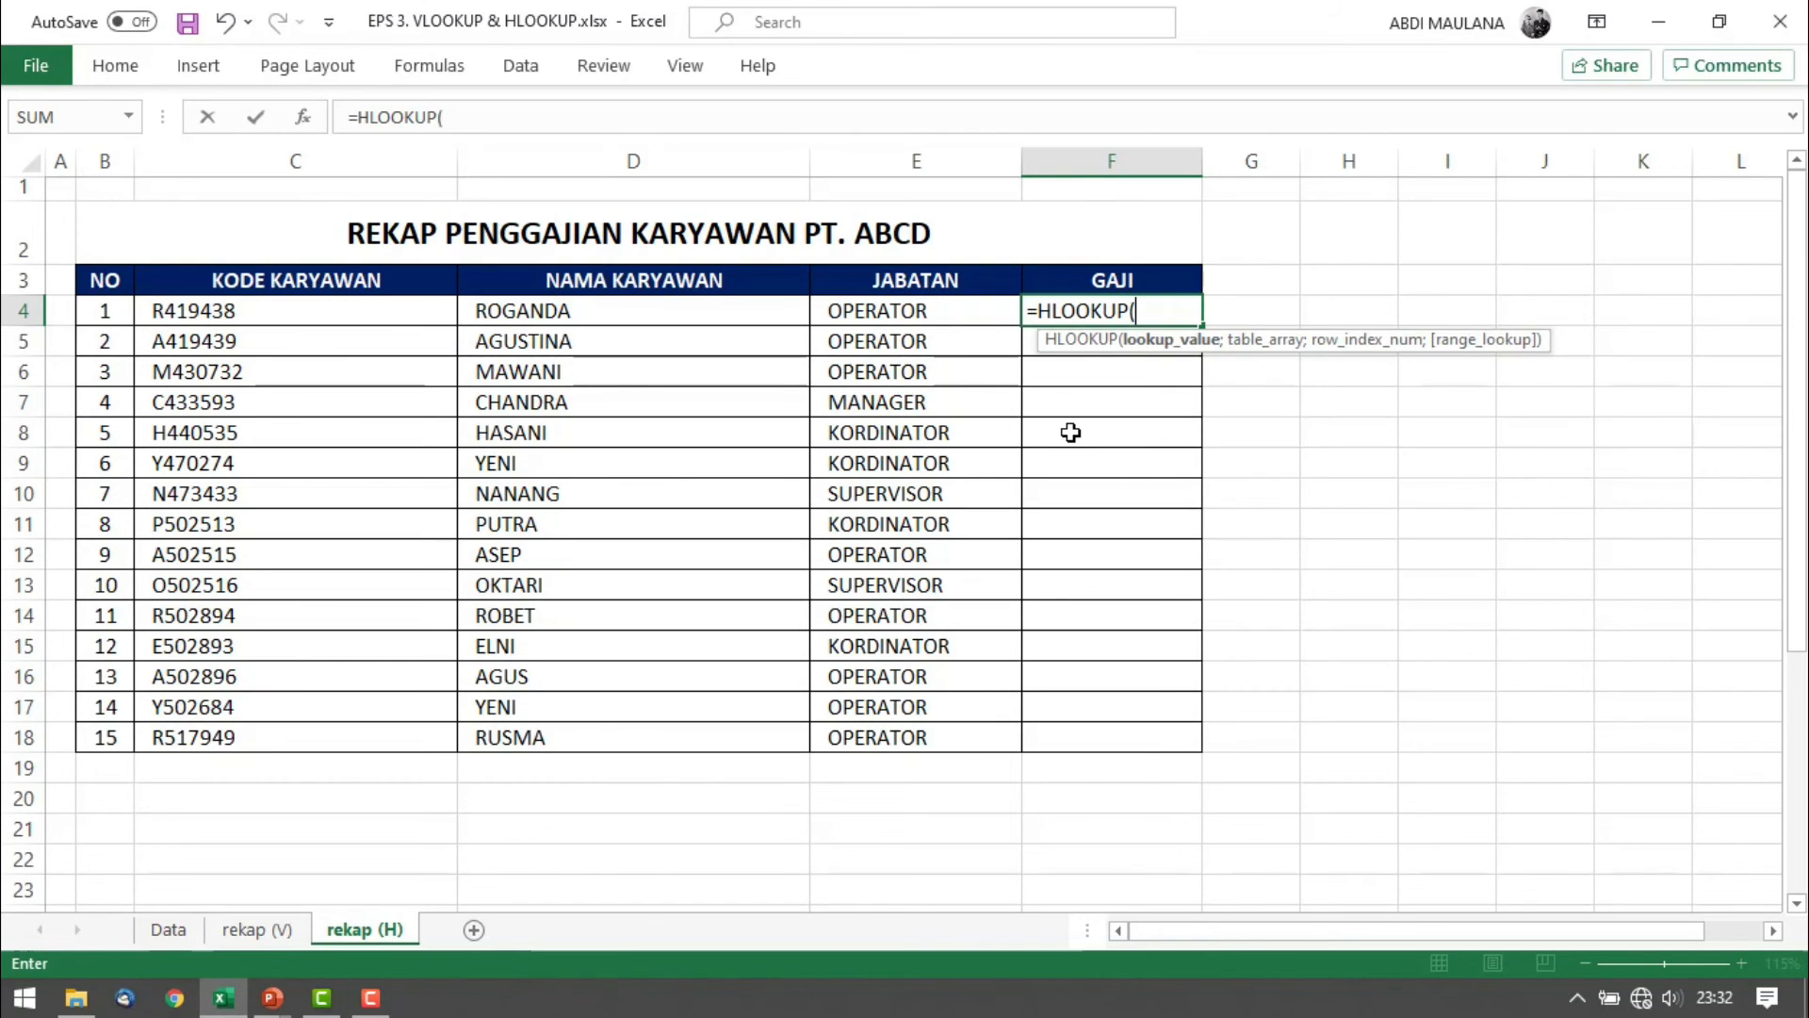
{"action": "left_click", "coordinate": [919, 310]}
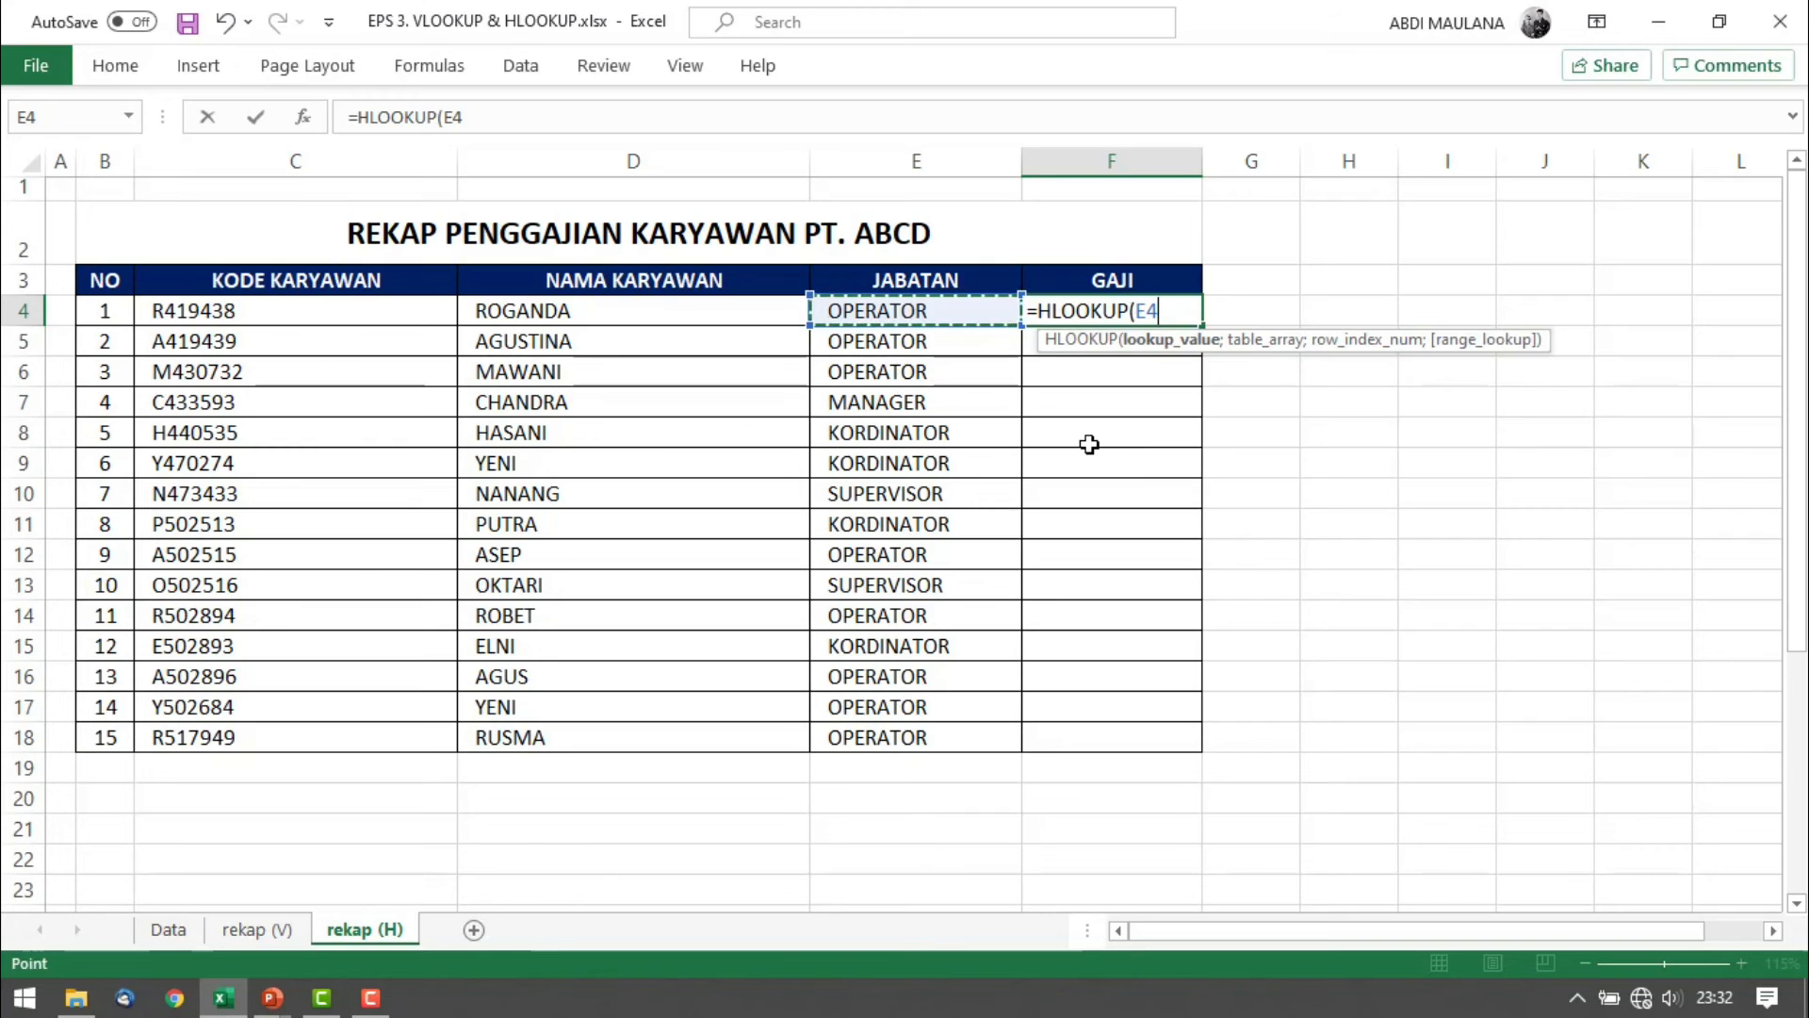
{"action": "type", "text": ";"}
Complete the salary formula with the absolute table range Data!$J$6:$N$7, row index 2 and 0 for exact match
{"action": "left_click", "coordinate": [256, 929]}
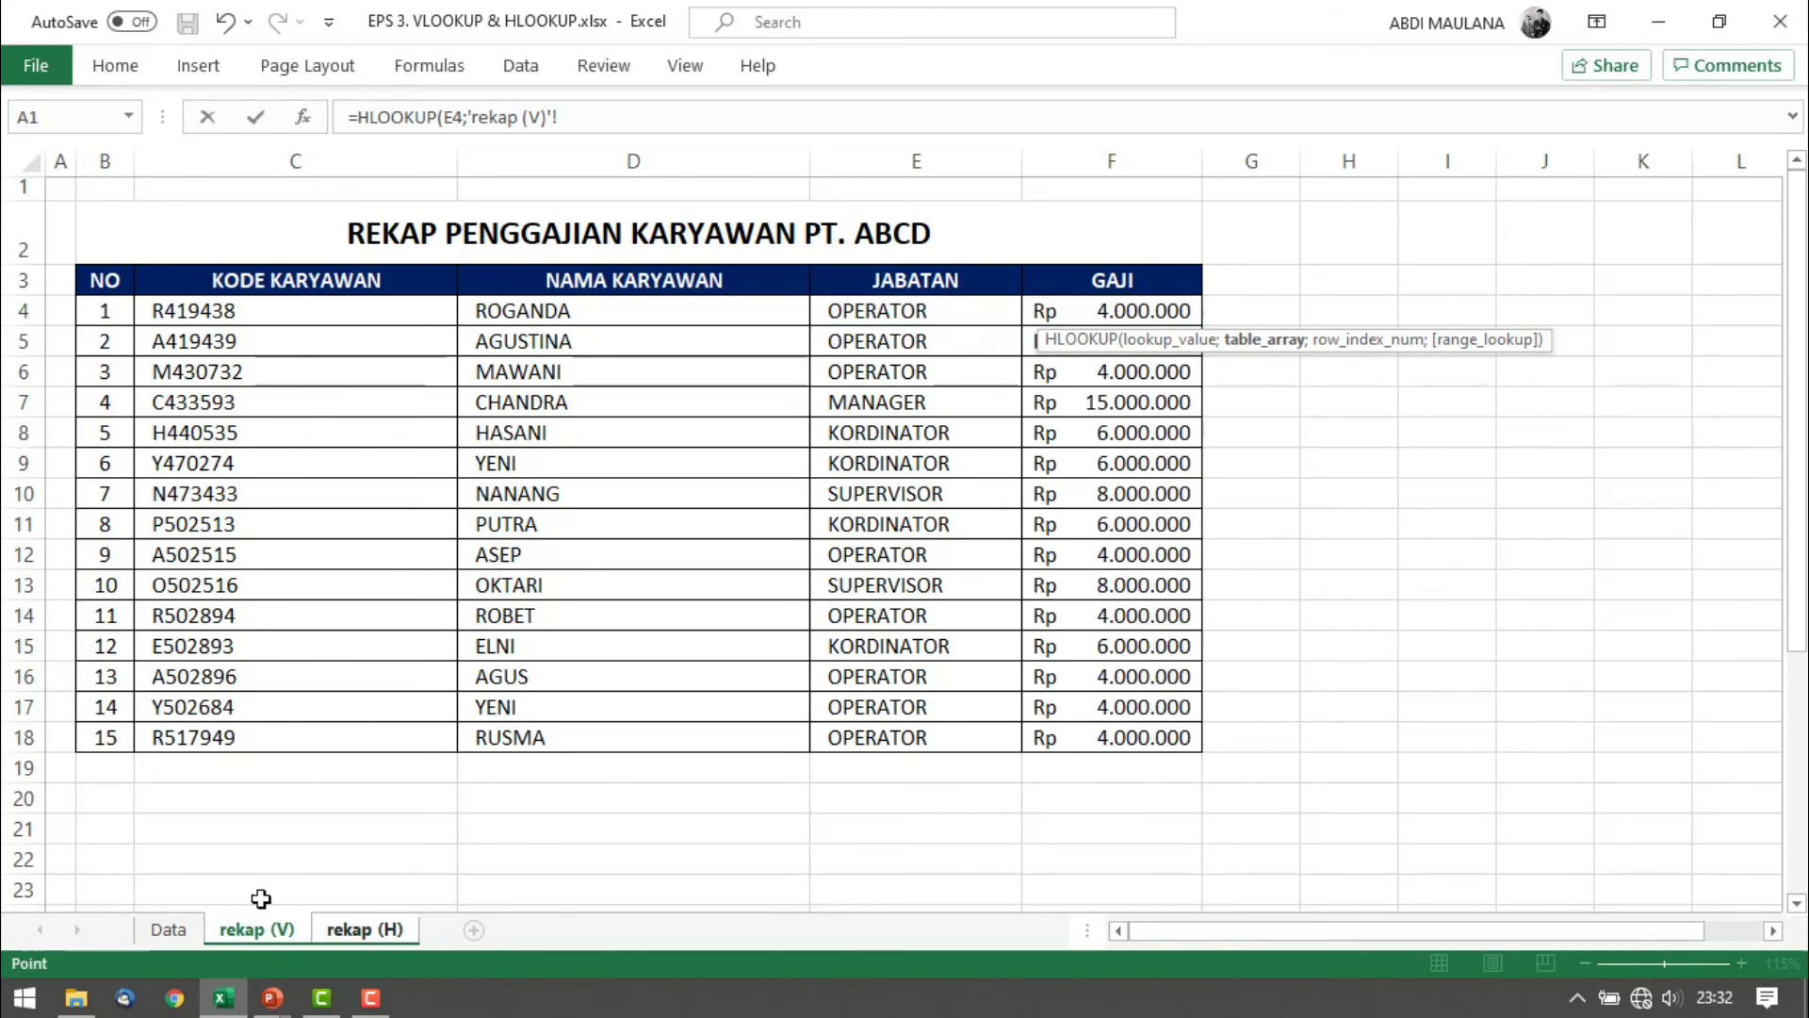
{"action": "left_click", "coordinate": [169, 931]}
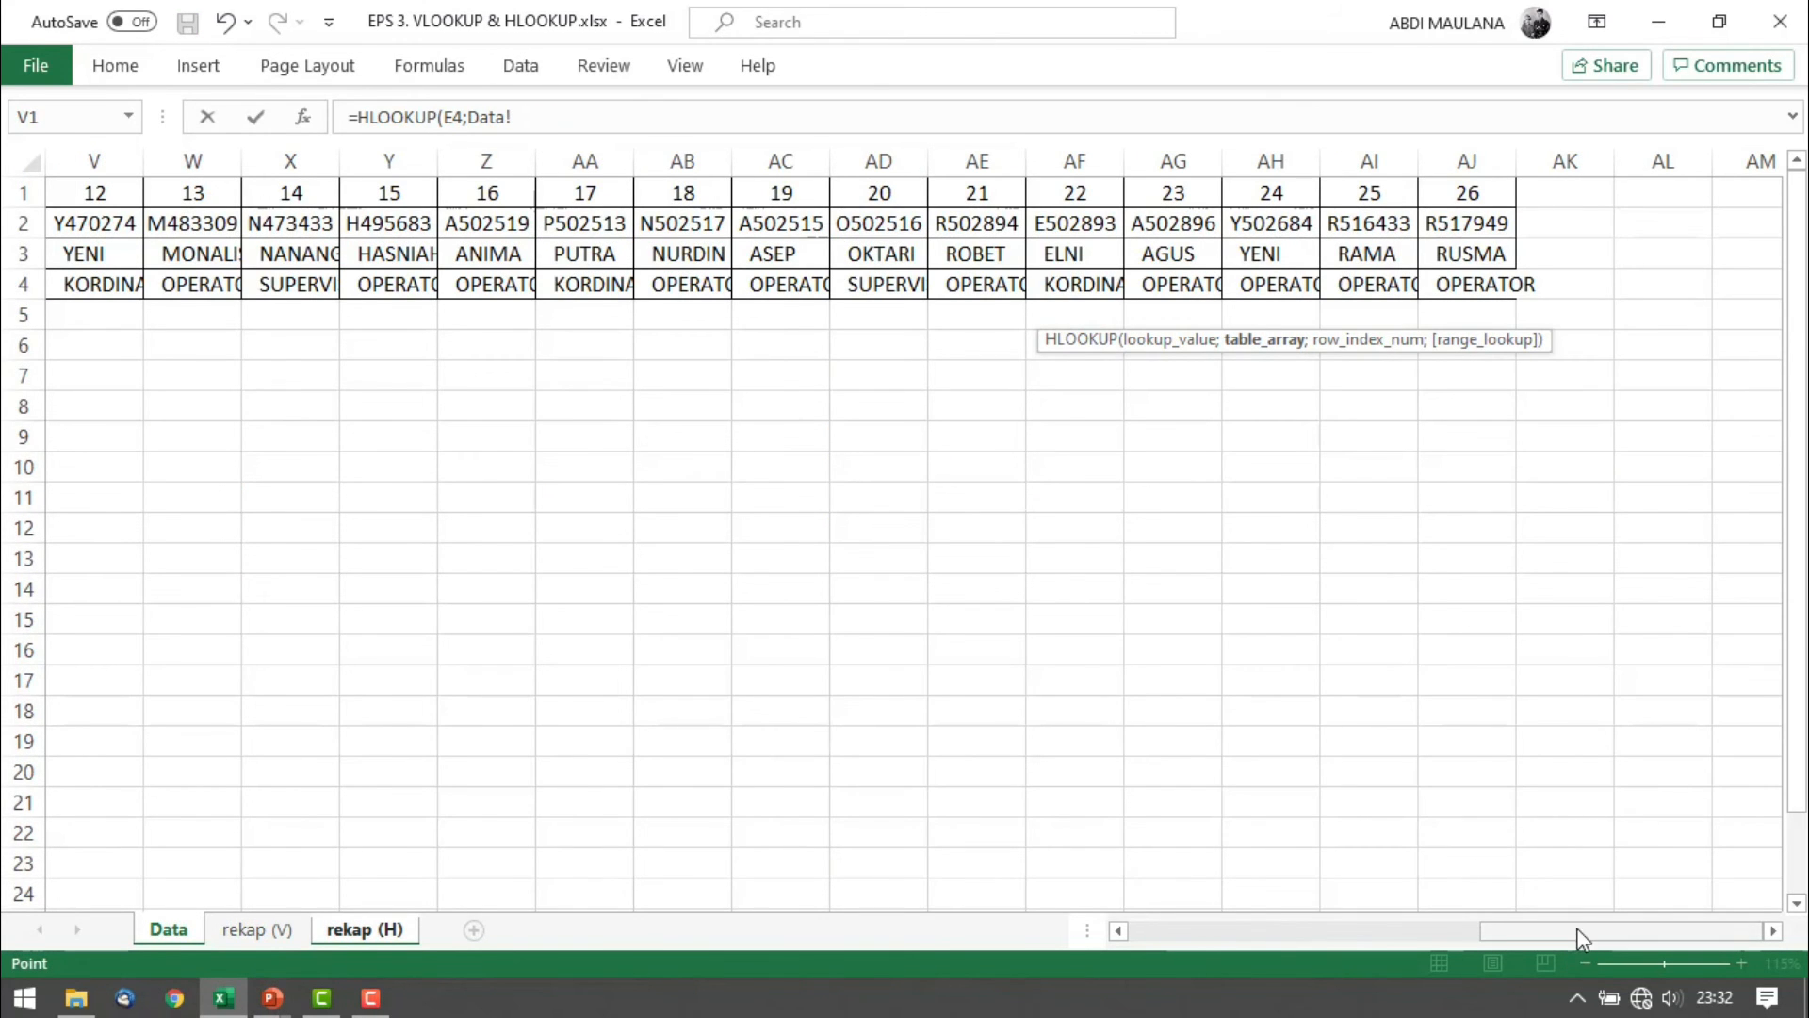
{"action": "left_click_drag", "start_coordinate": [1585, 931], "coordinate": [1367, 933]}
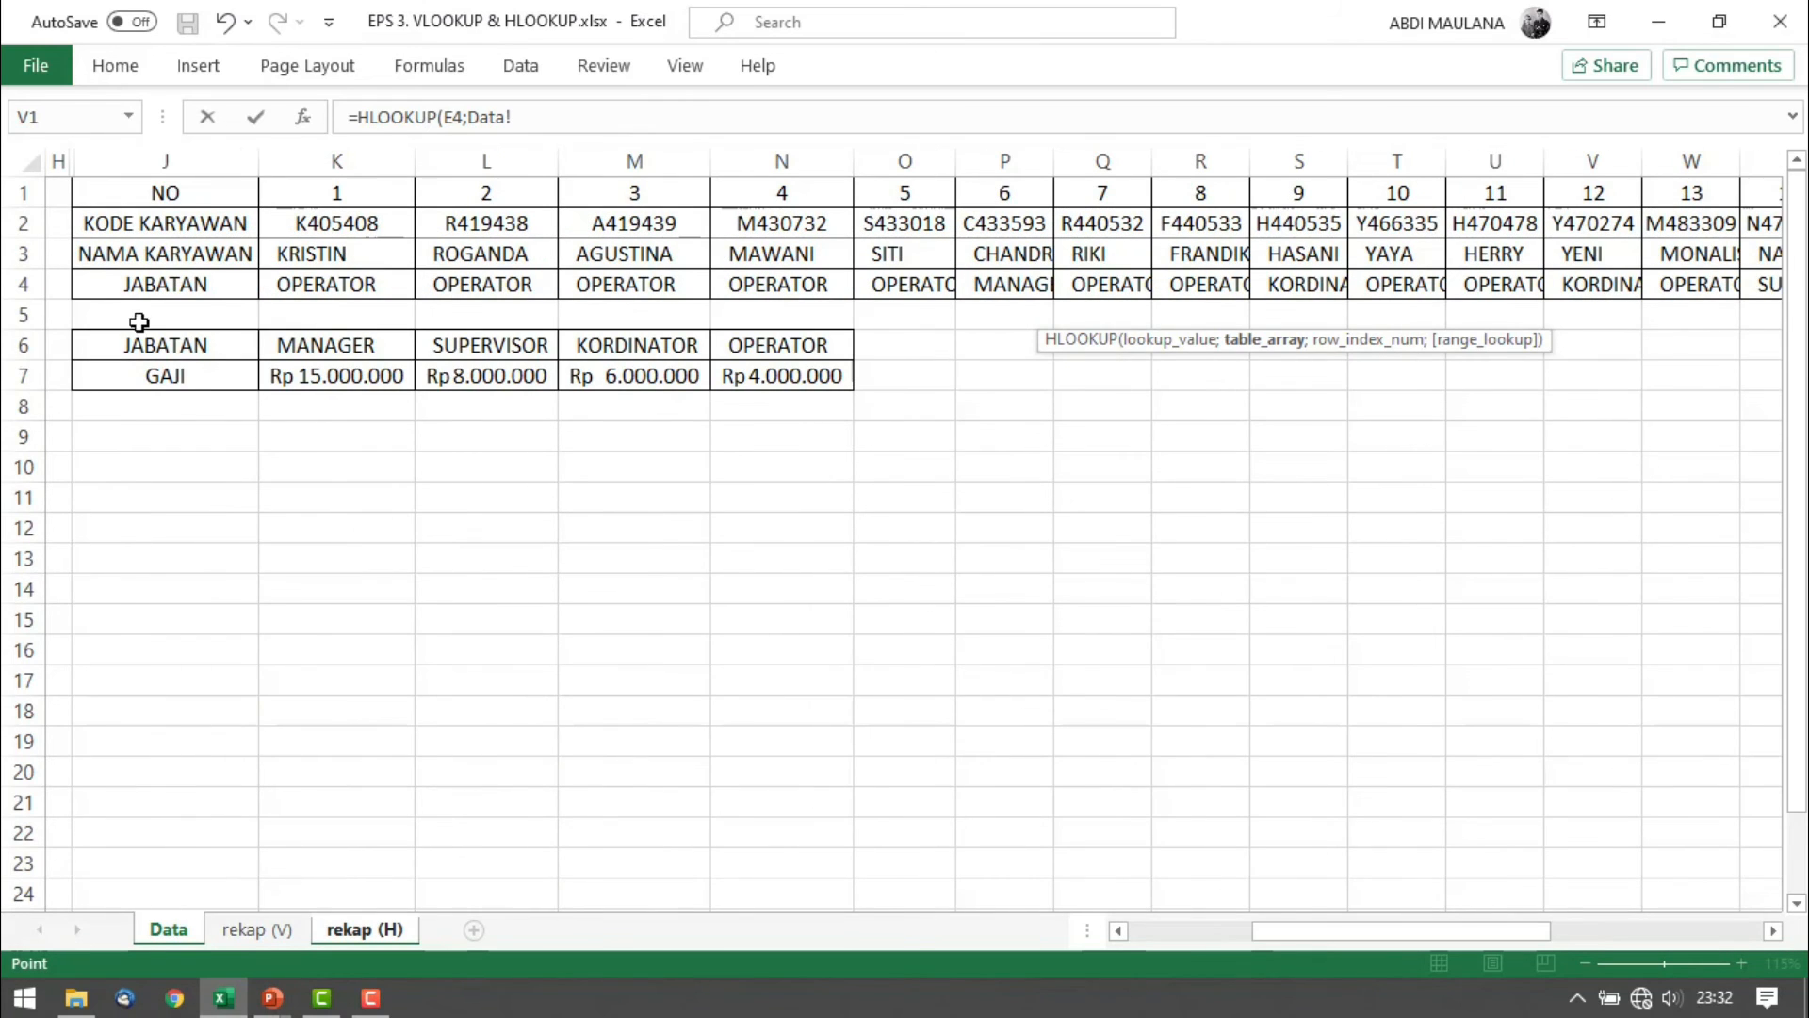
{"action": "left_click_drag", "start_coordinate": [201, 351], "coordinate": [798, 372]}
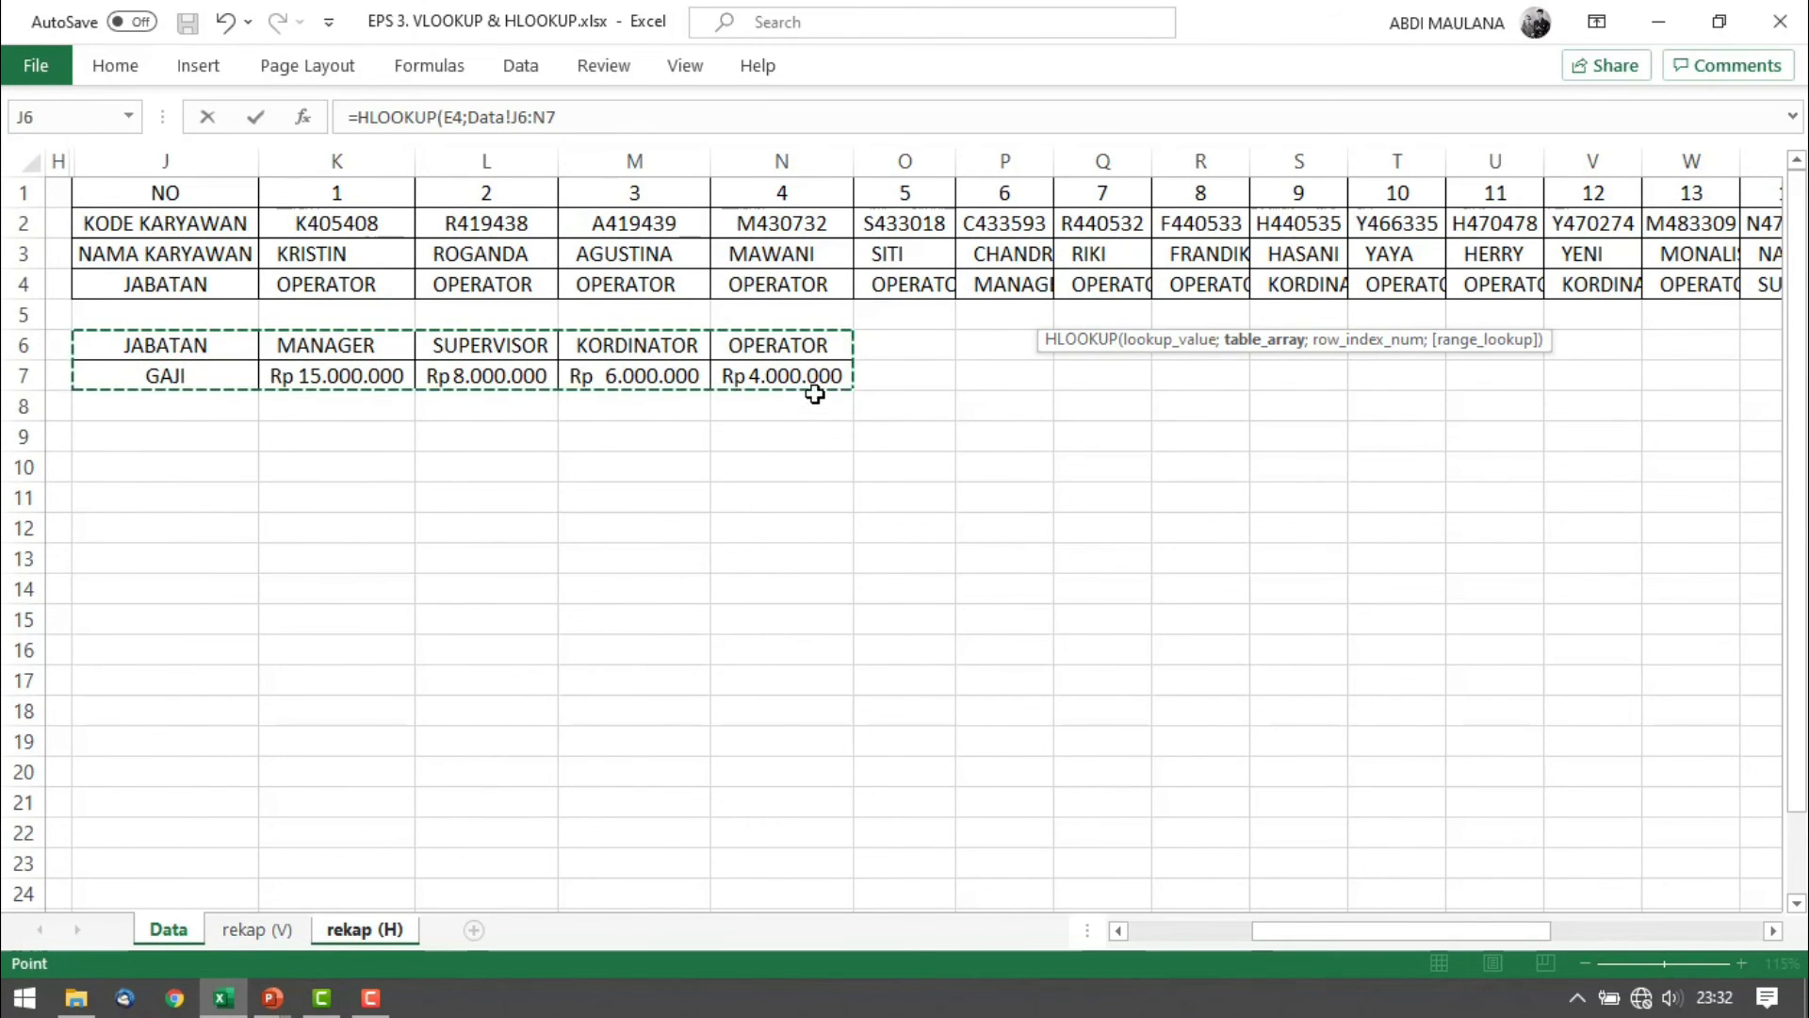
{"action": "key", "text": "F4"}
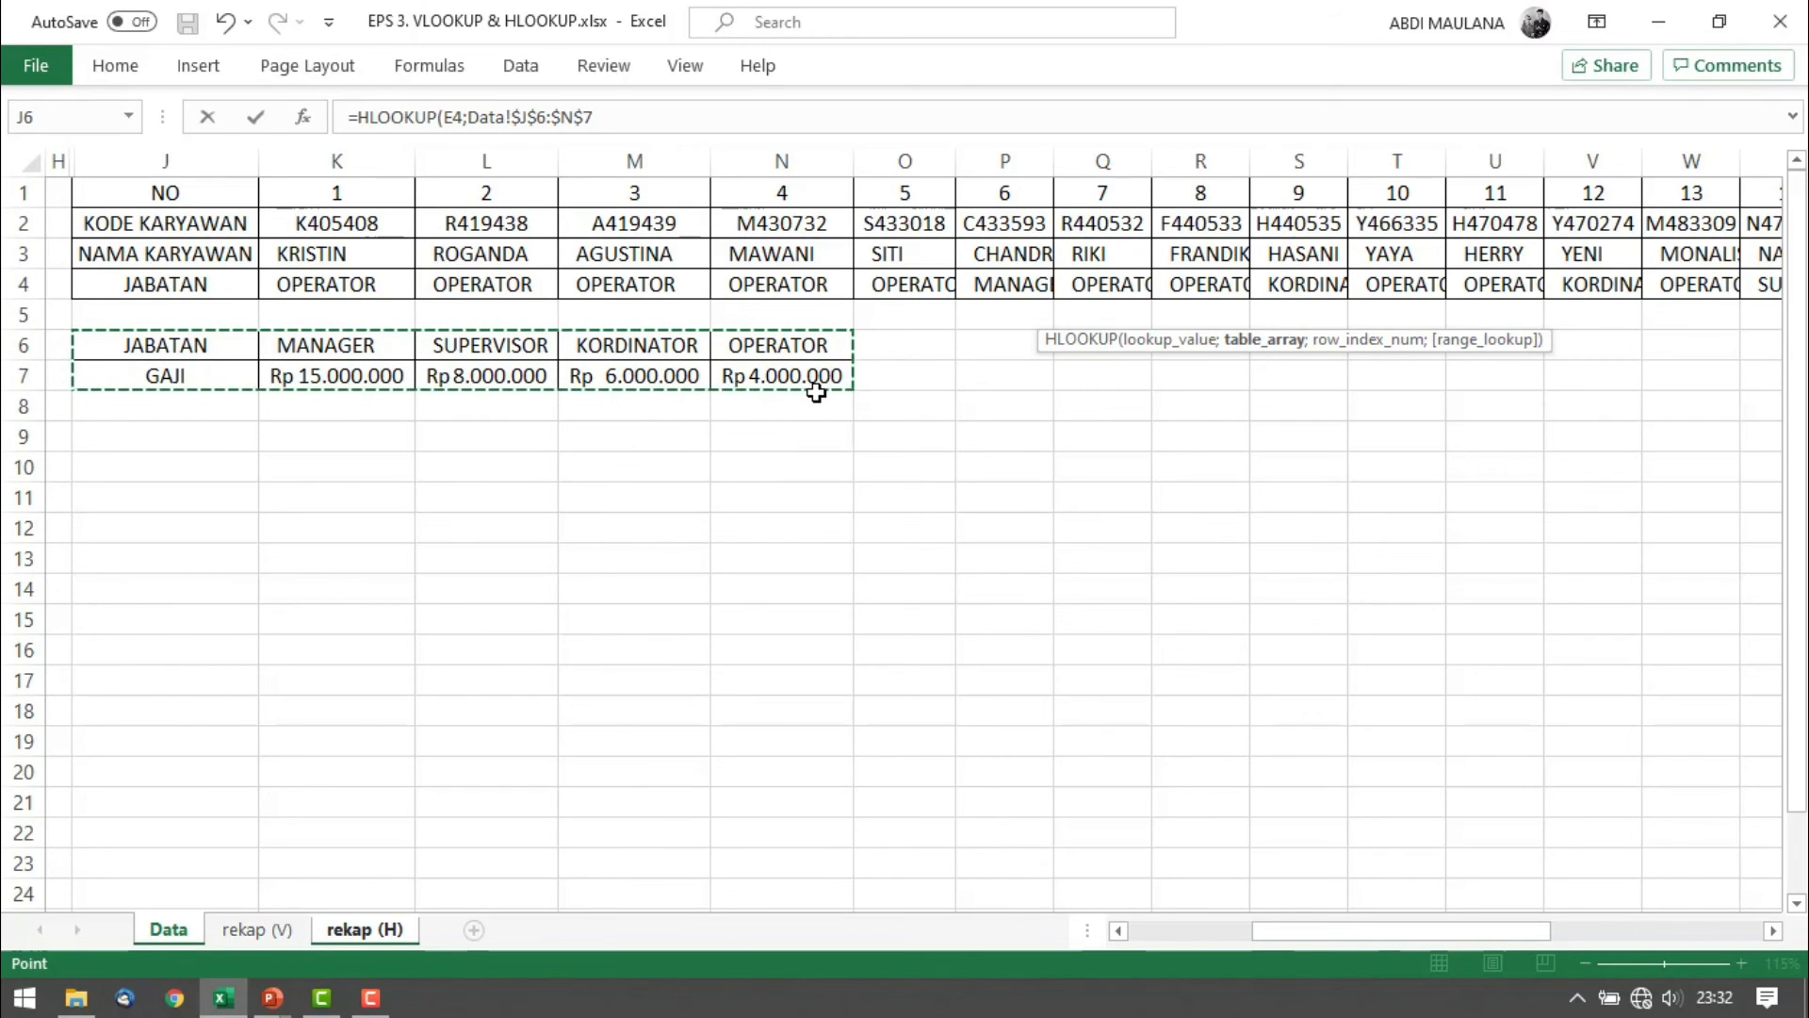
{"action": "type", "text": ";2"}
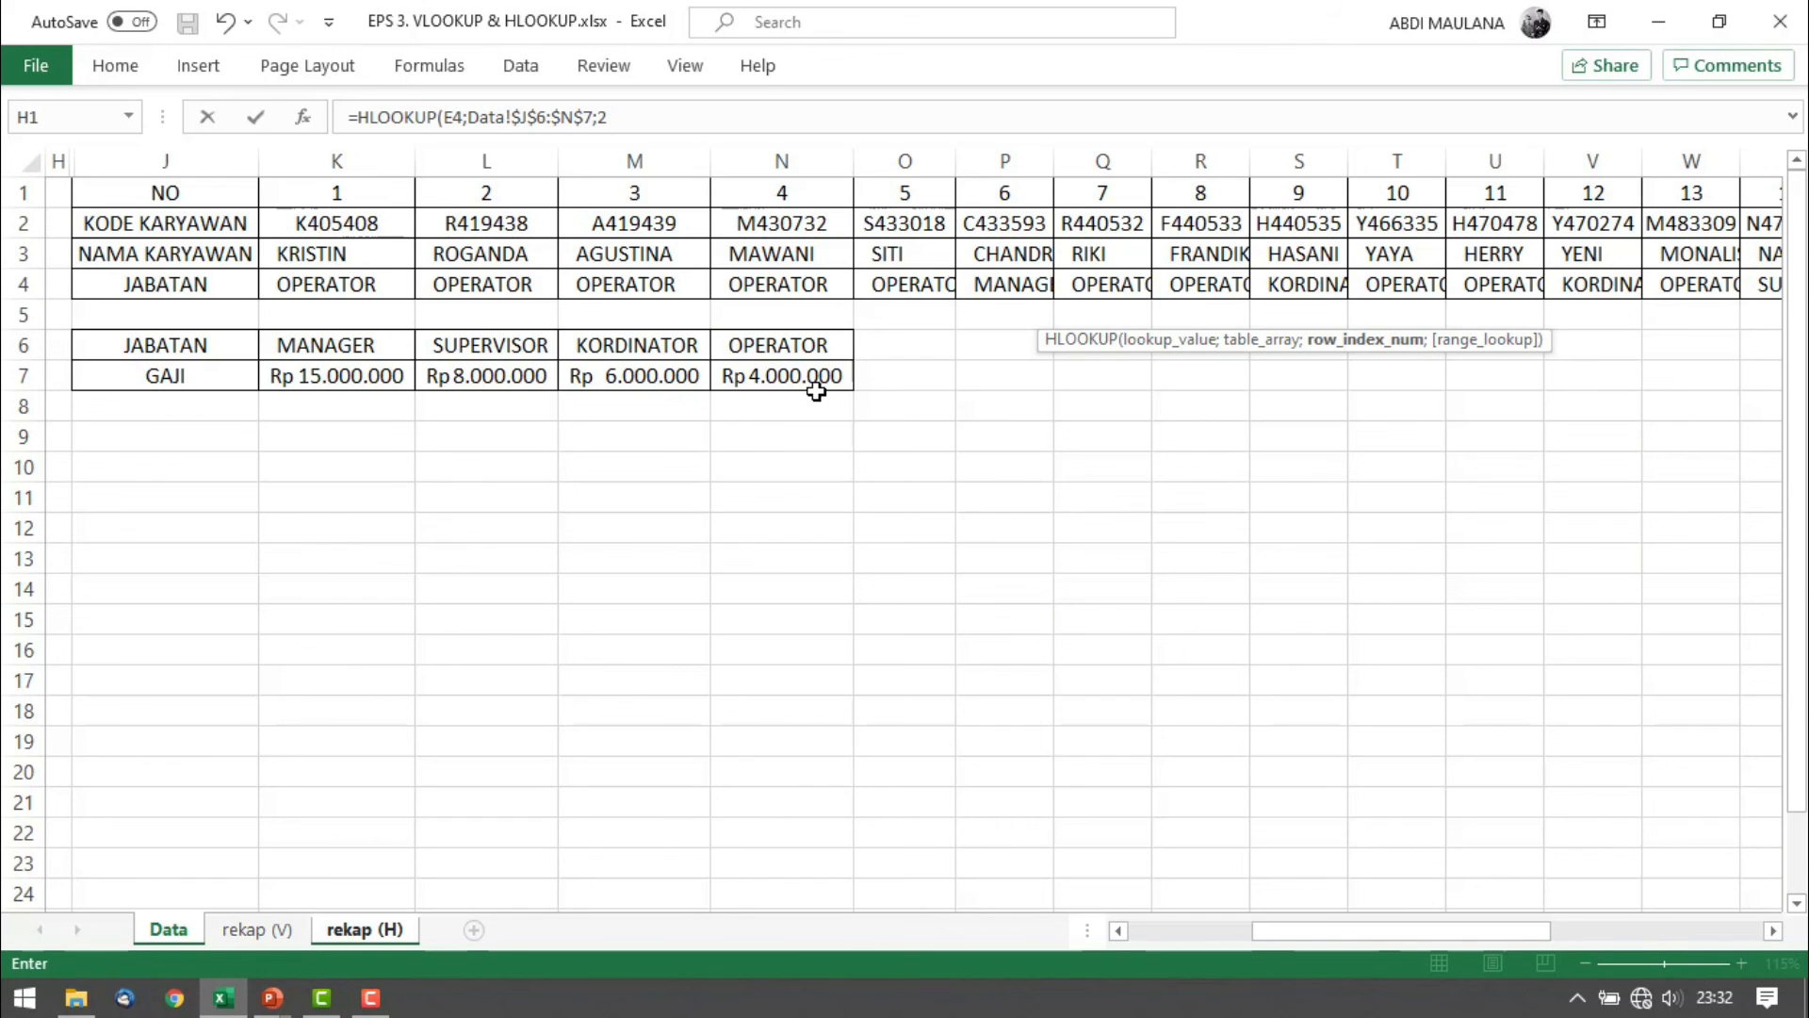
{"action": "type", "text": ";"}
{"action": "type", "text": "0"}
{"action": "key", "text": "Return"}
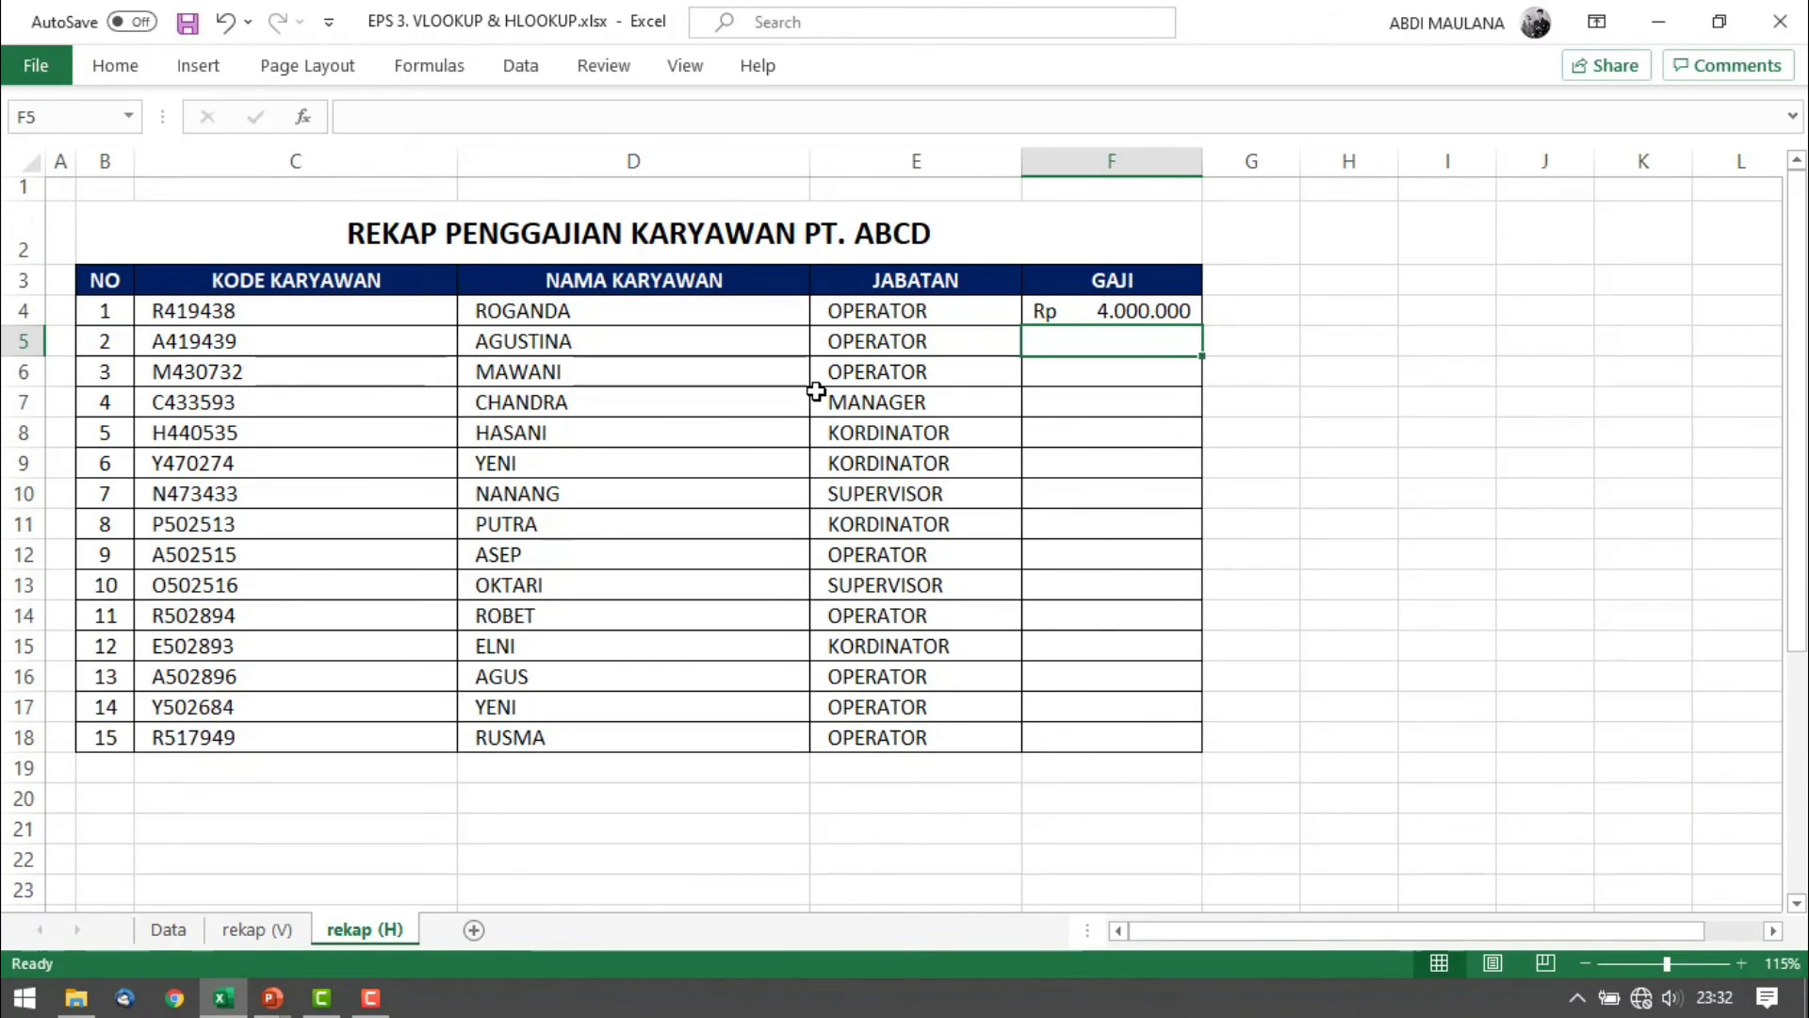
Copy the HLOOKUP formula from F4 down the GAJI column to F18
{"action": "key", "text": "Up"}
{"action": "key", "text": "ctrl+c"}
{"action": "key", "text": "Left"}
{"action": "key", "text": "ctrl+Down"}
{"action": "key", "text": "Right"}
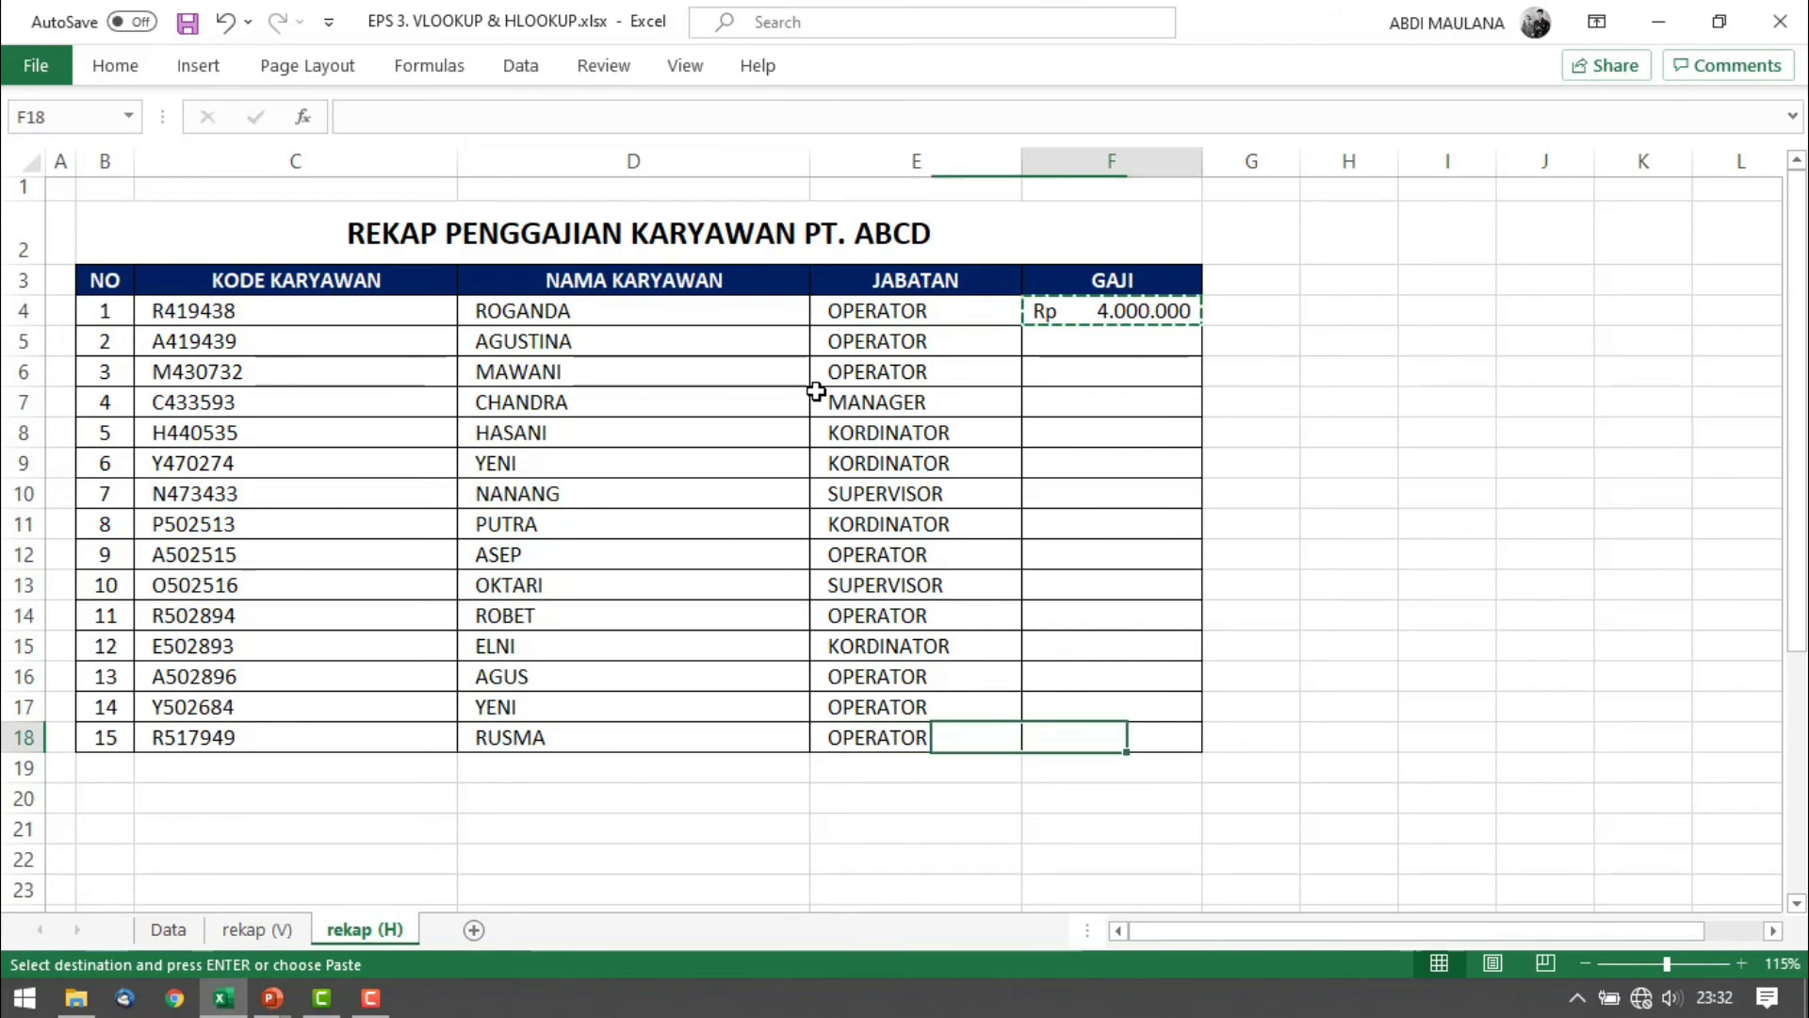
{"action": "key", "text": "ctrl+shift+Up"}
{"action": "key", "text": "ctrl+v"}
{"action": "key", "text": "Escape"}
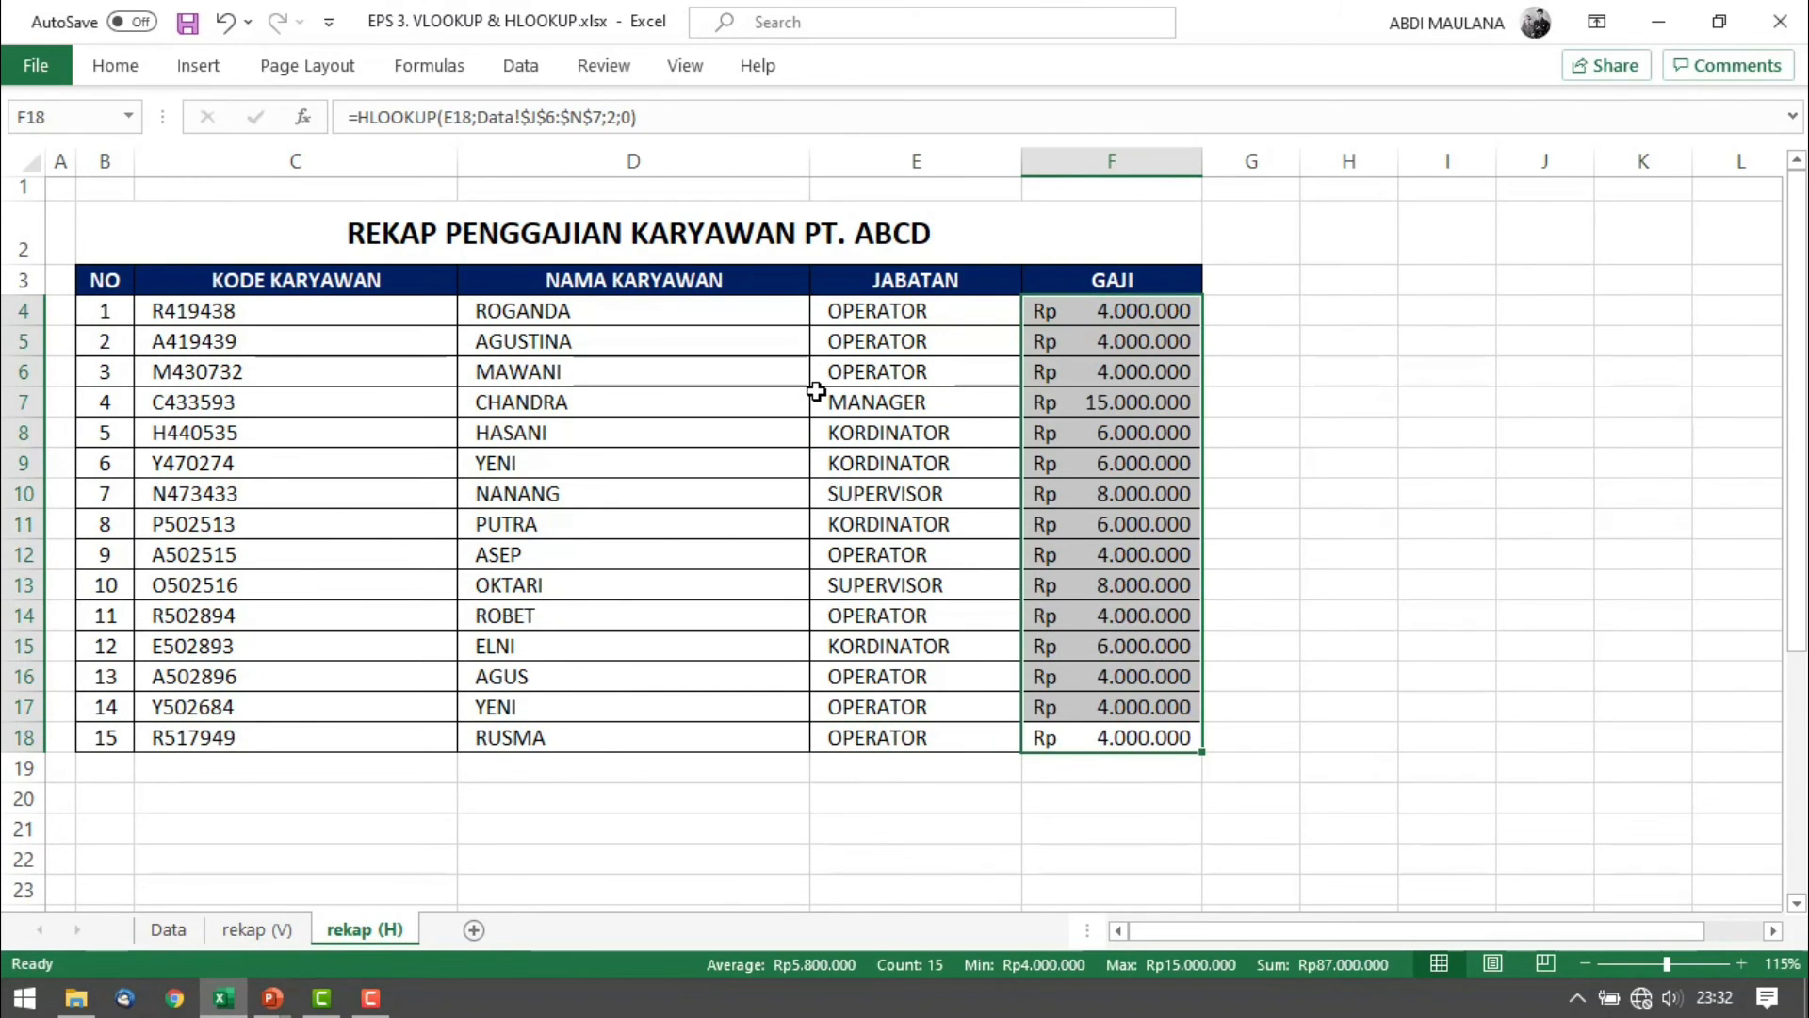
Compare the names, positions and salaries in D4:F18 of rekap (H) with the same columns on rekap (V)
{"action": "left_click_drag", "start_coordinate": [1037, 311], "coordinate": [654, 733]}
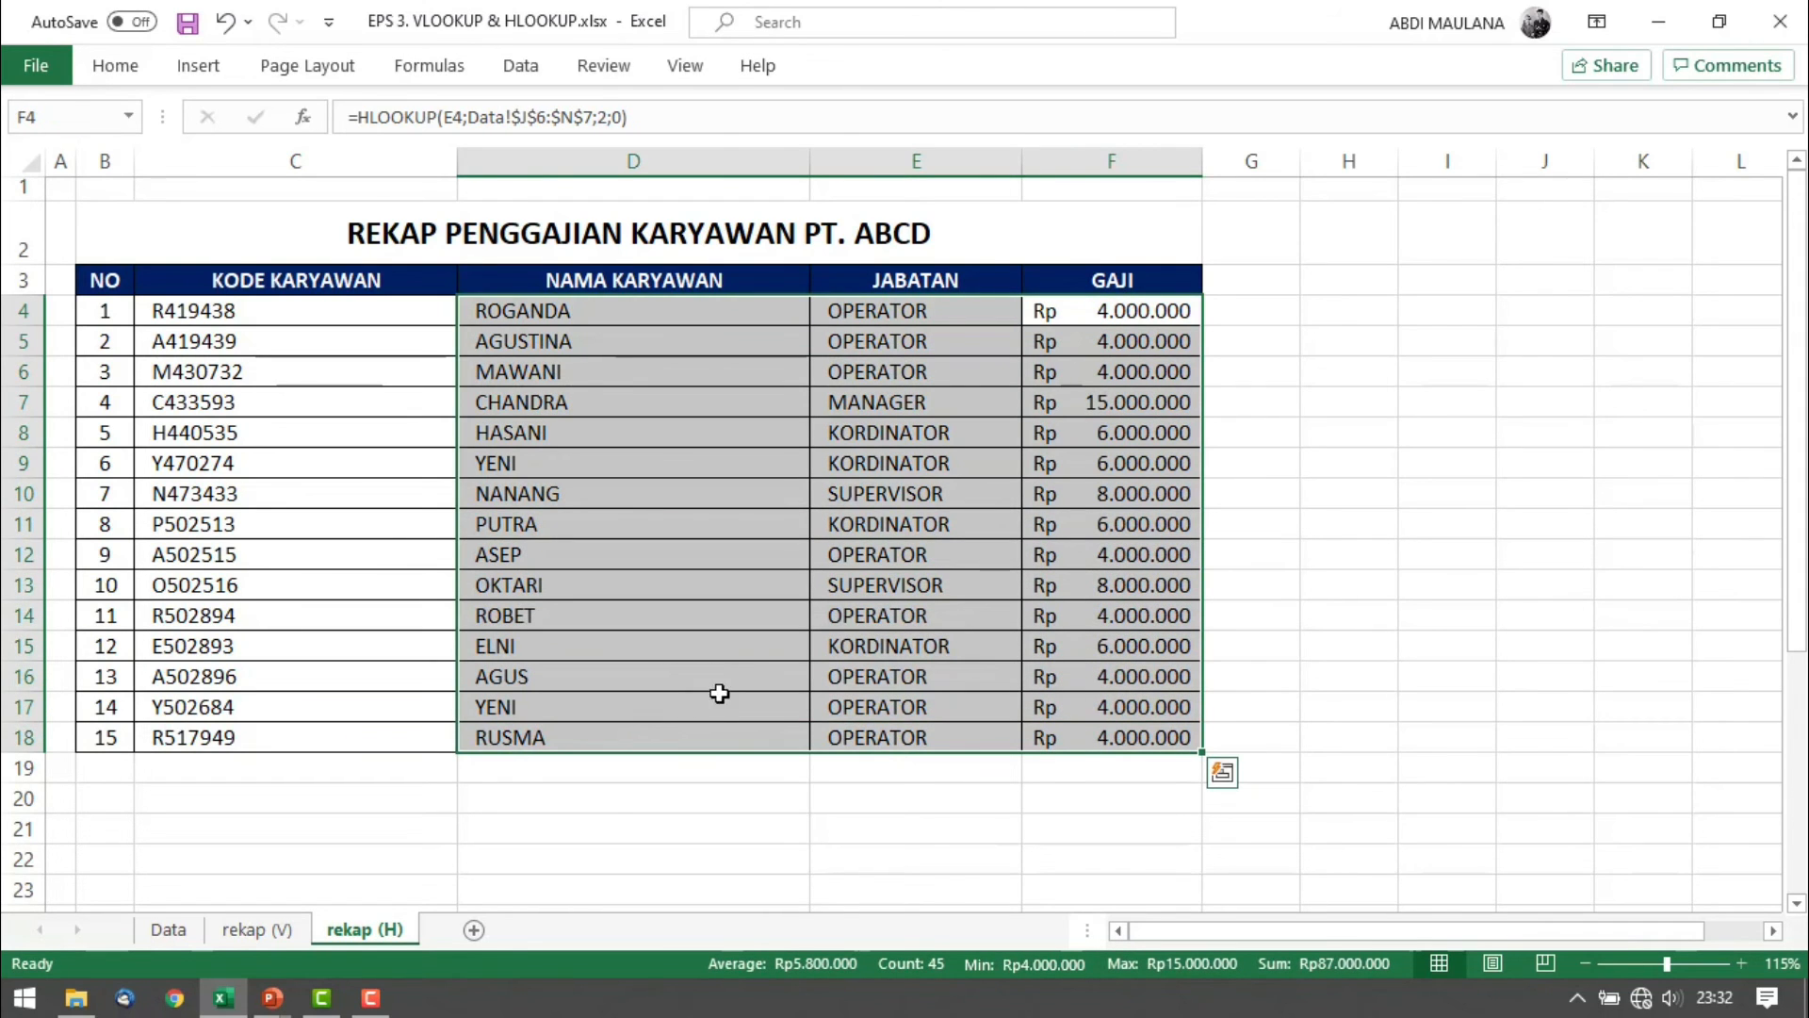
{"action": "left_click", "coordinate": [256, 930]}
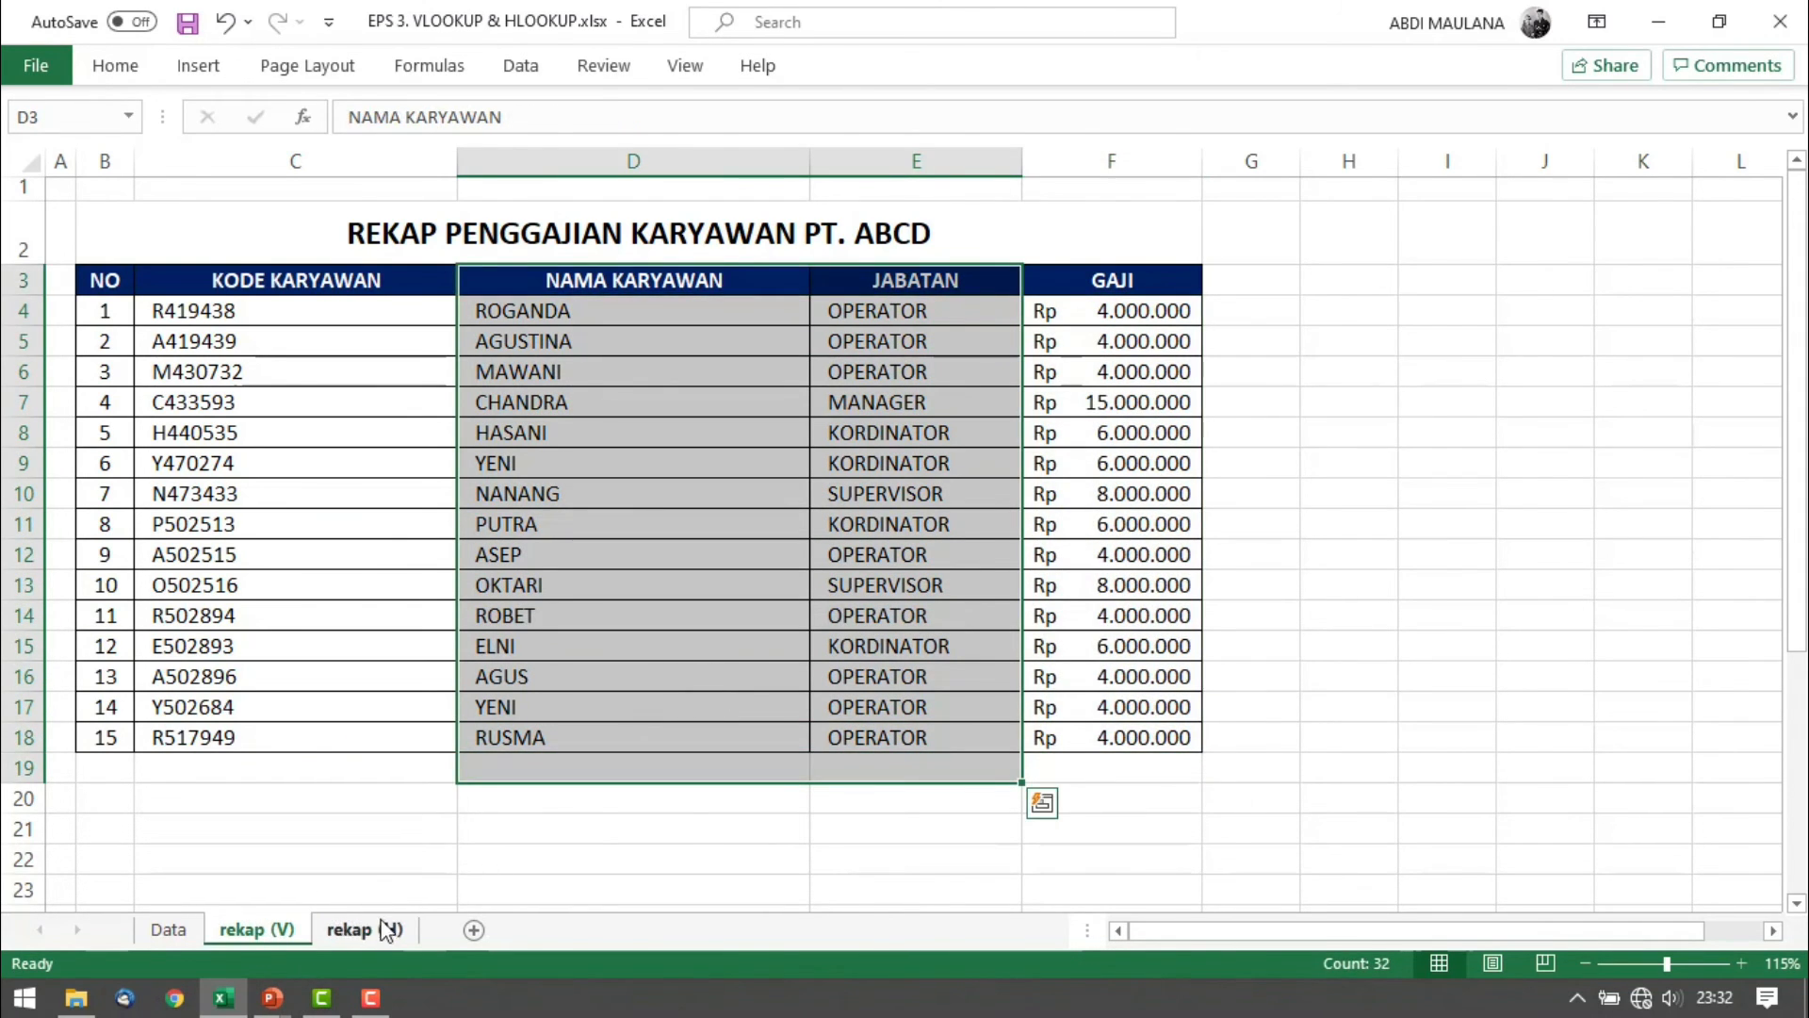
{"action": "left_click", "coordinate": [365, 930]}
{"action": "left_click", "coordinate": [256, 930]}
{"action": "left_click", "coordinate": [365, 930]}
{"action": "left_click", "coordinate": [257, 930]}
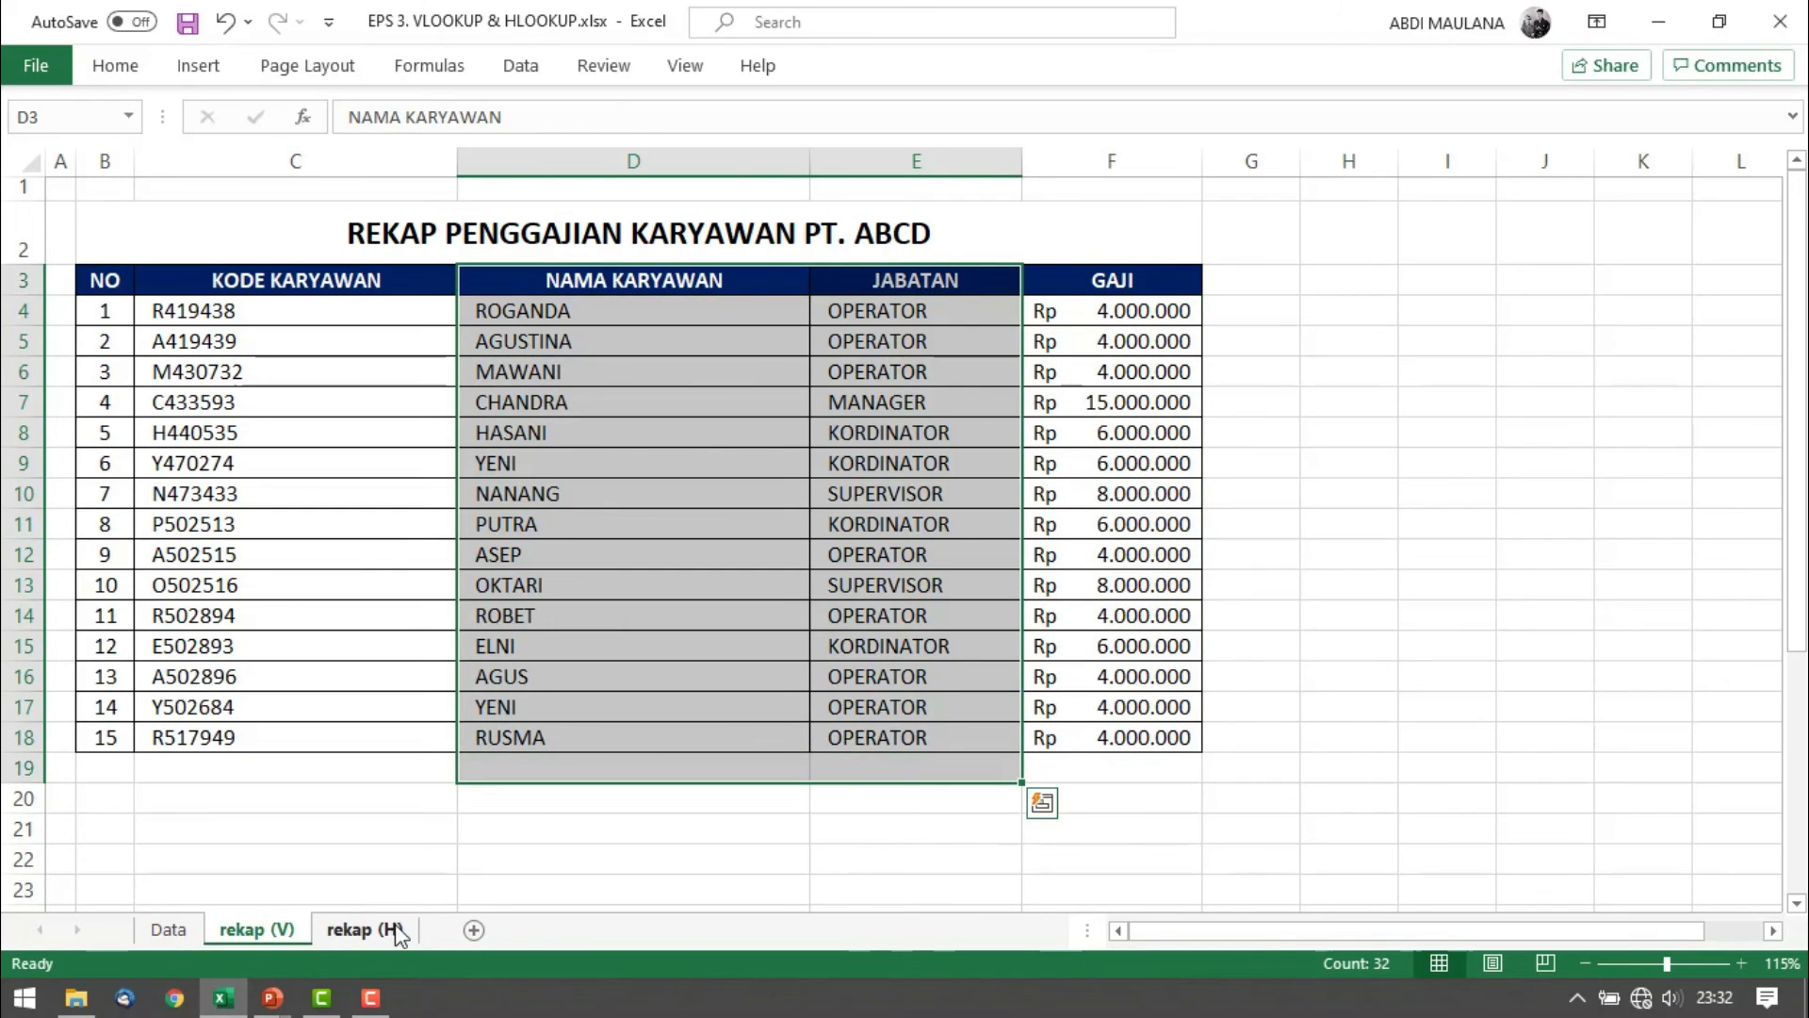
{"action": "left_click", "coordinate": [718, 640]}
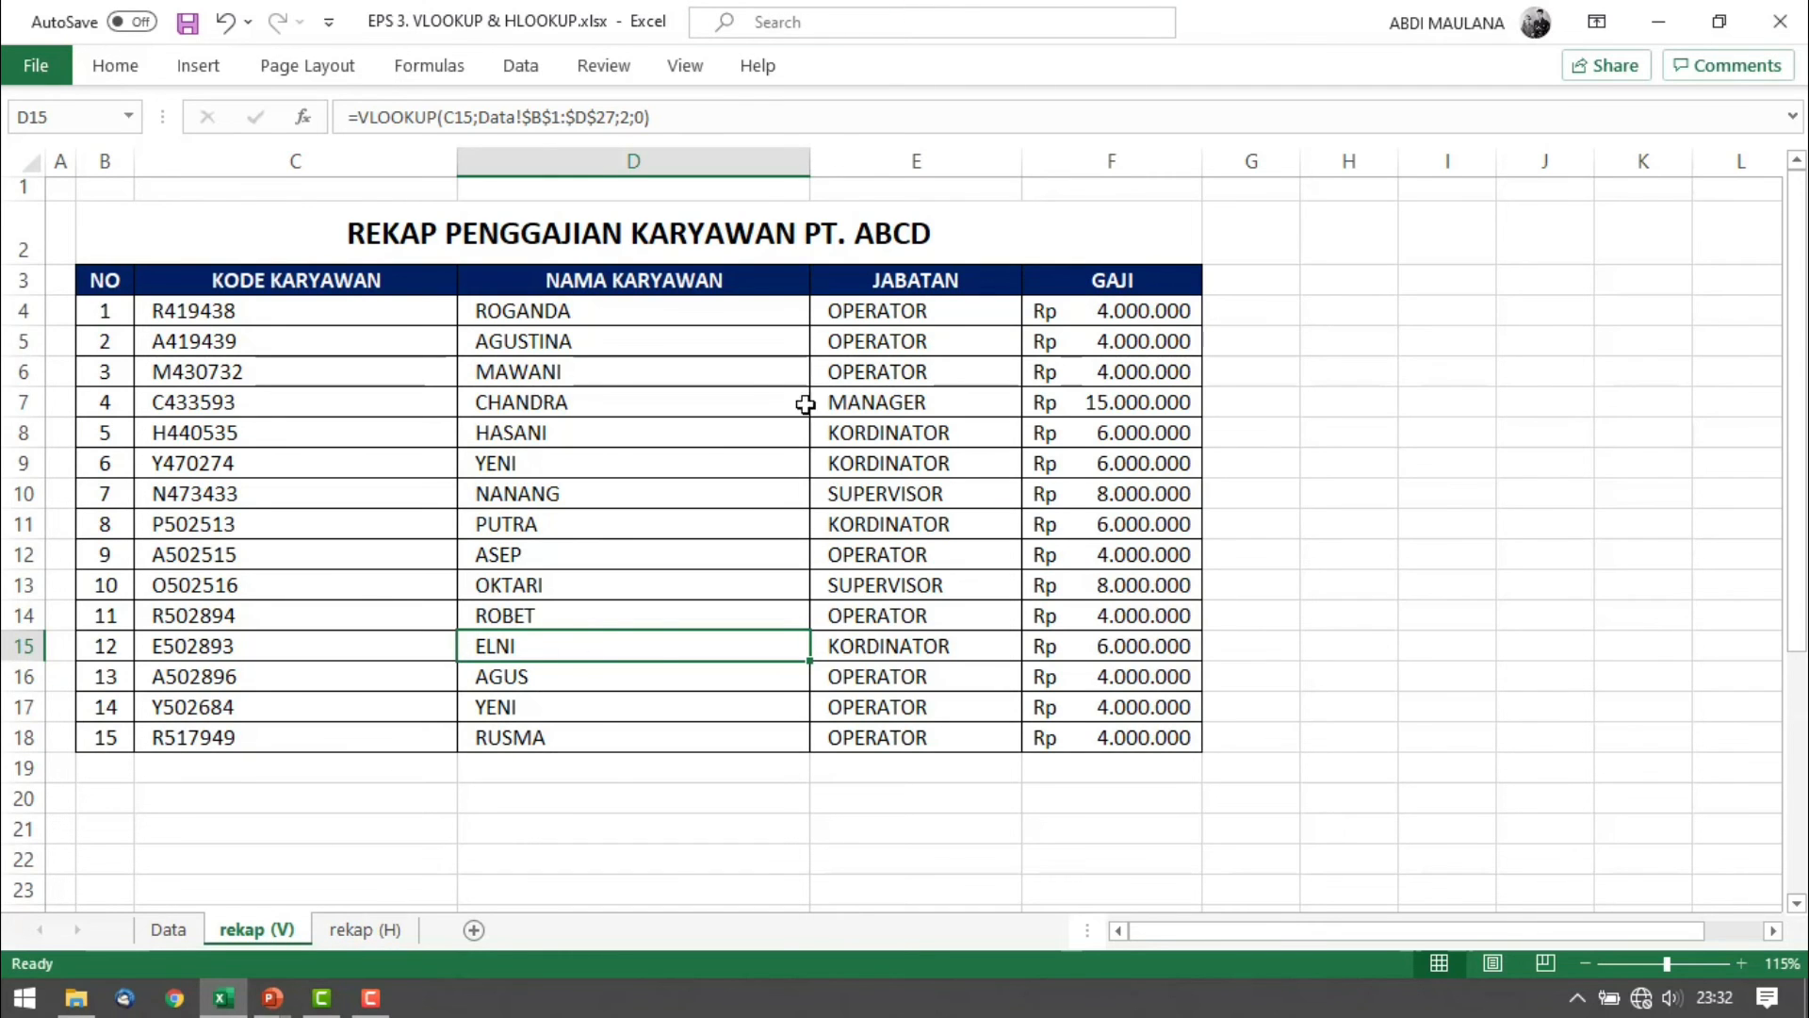
Unhide the hidden columns in the range A to J on the Data sheet so both source layouts are accessible
{"action": "left_click", "coordinate": [170, 930]}
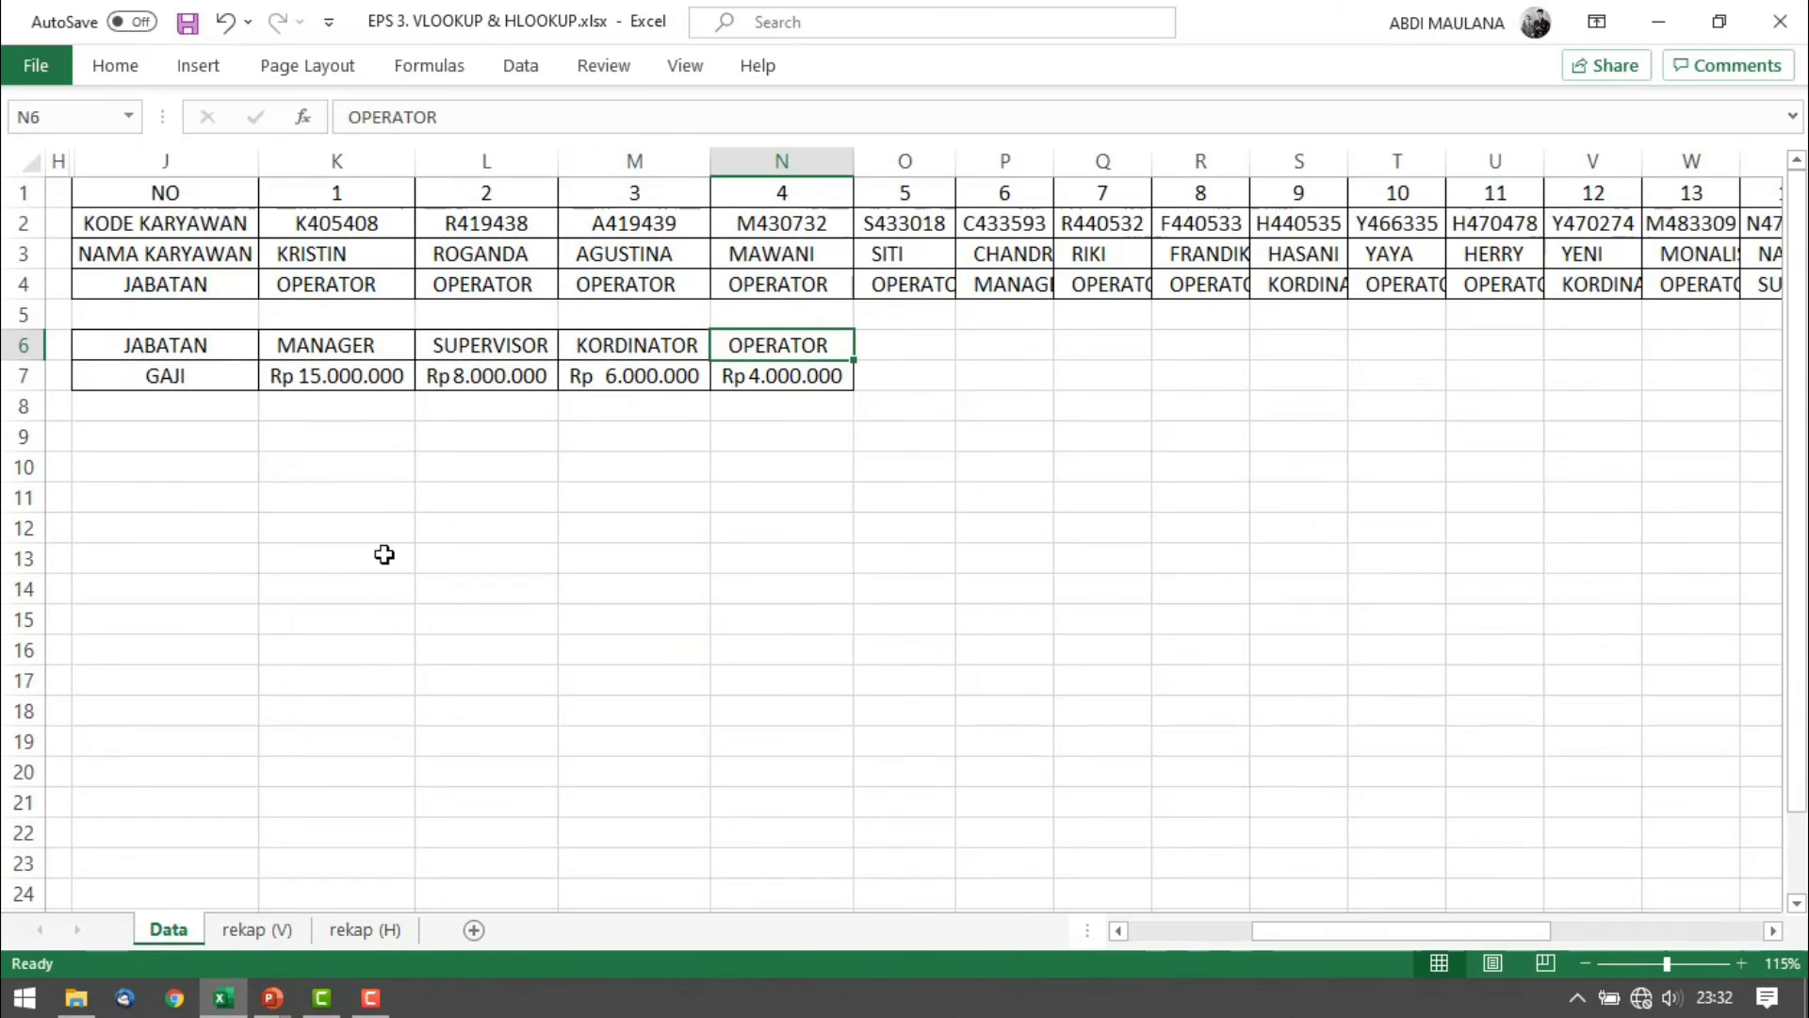
{"action": "left_click", "coordinate": [355, 256]}
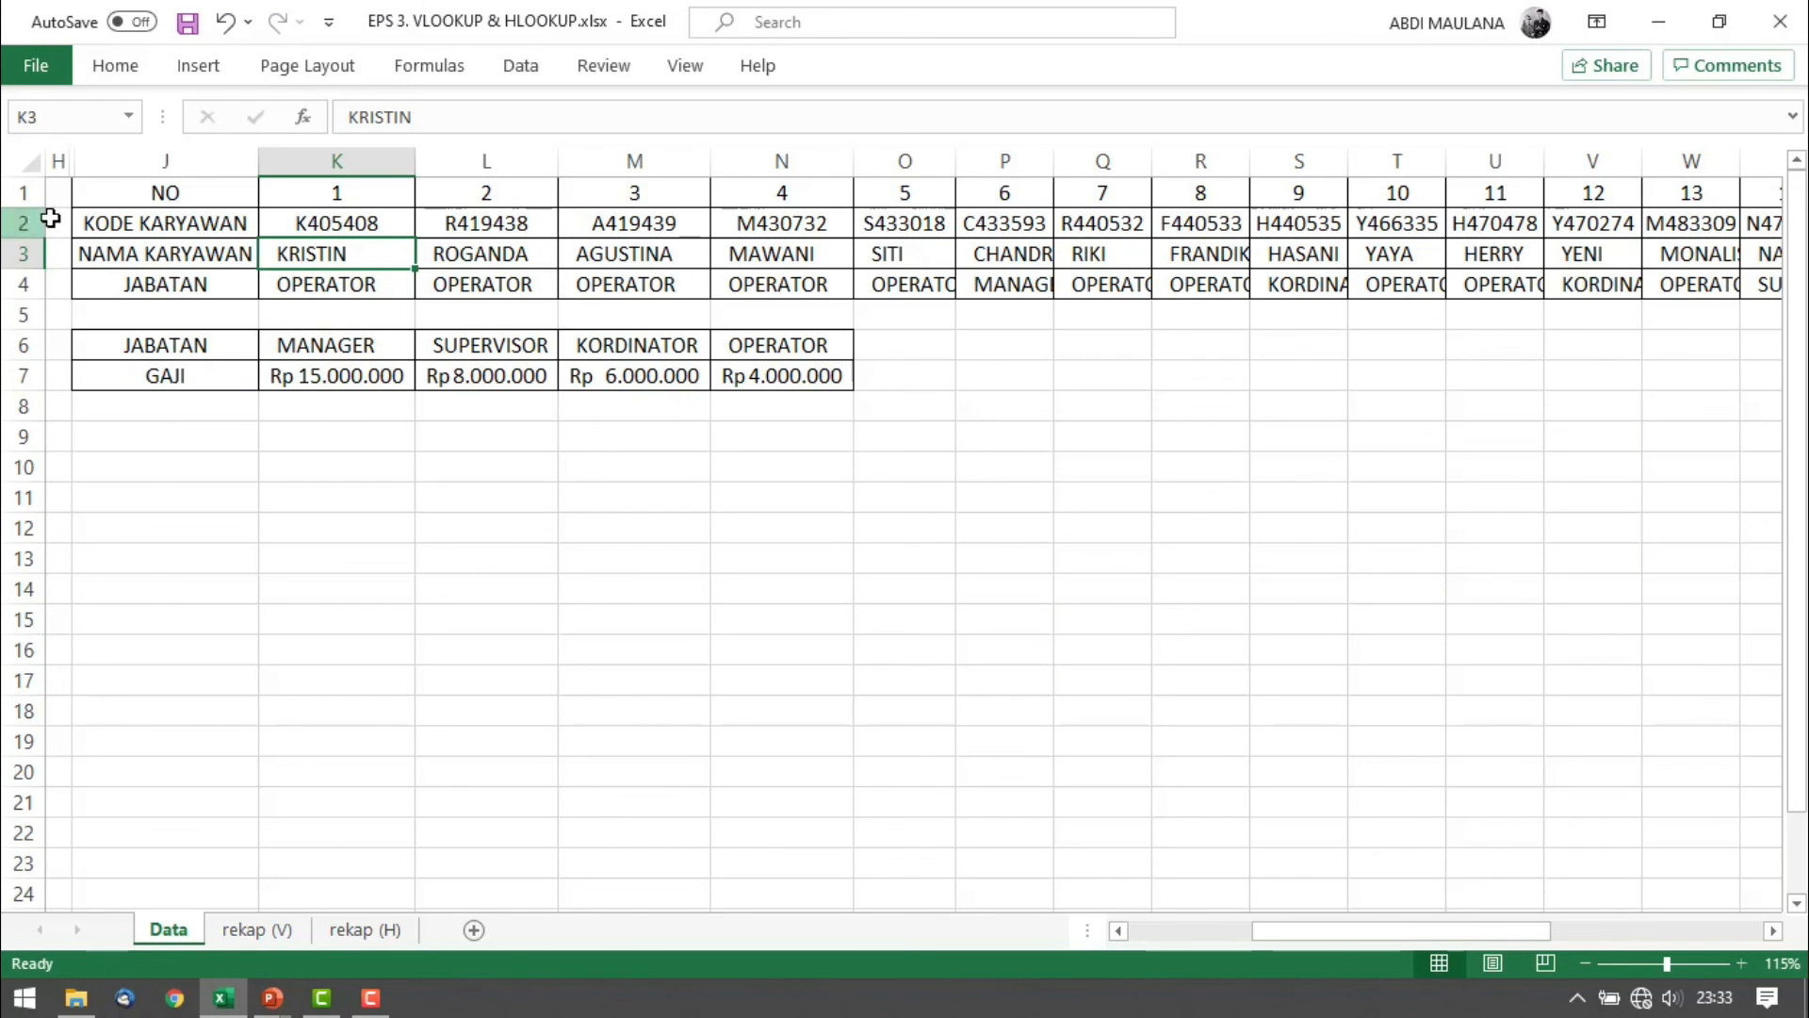
{"action": "left_click_drag", "start_coordinate": [58, 161], "coordinate": [98, 158]}
{"action": "right_click", "coordinate": [98, 158]}
{"action": "left_click", "coordinate": [150, 610]}
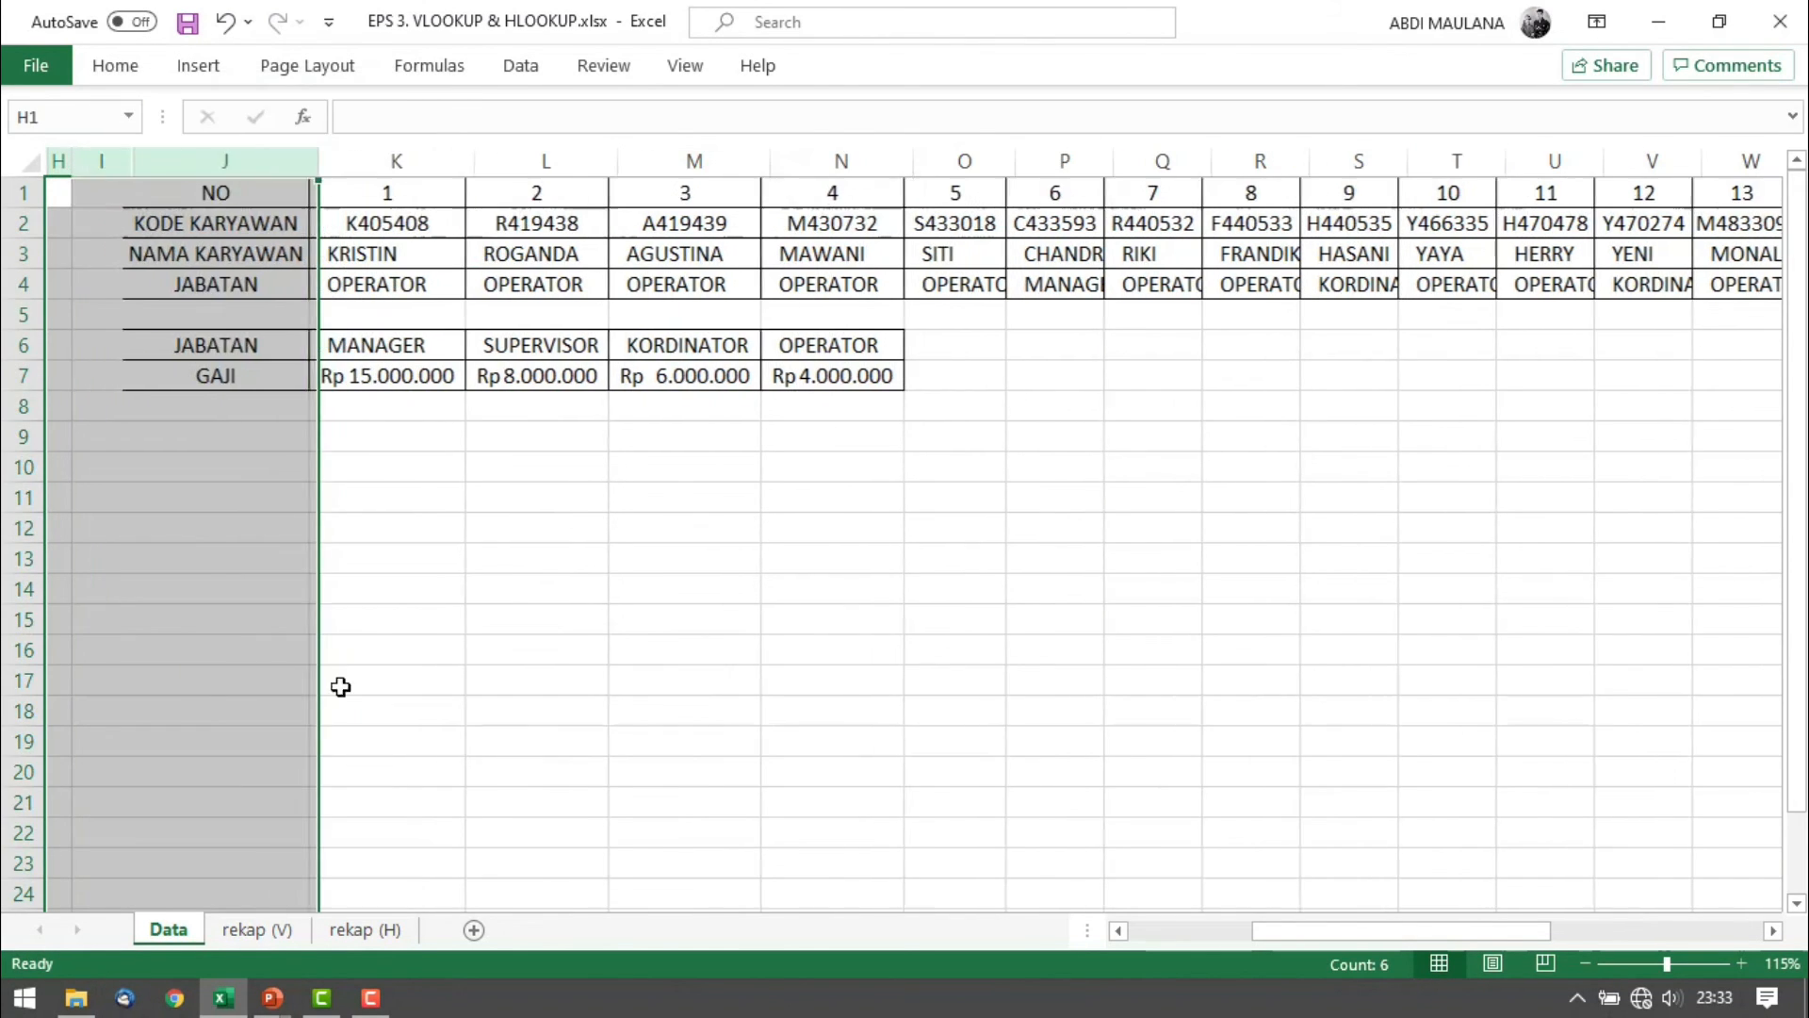
{"action": "left_click", "coordinate": [367, 652]}
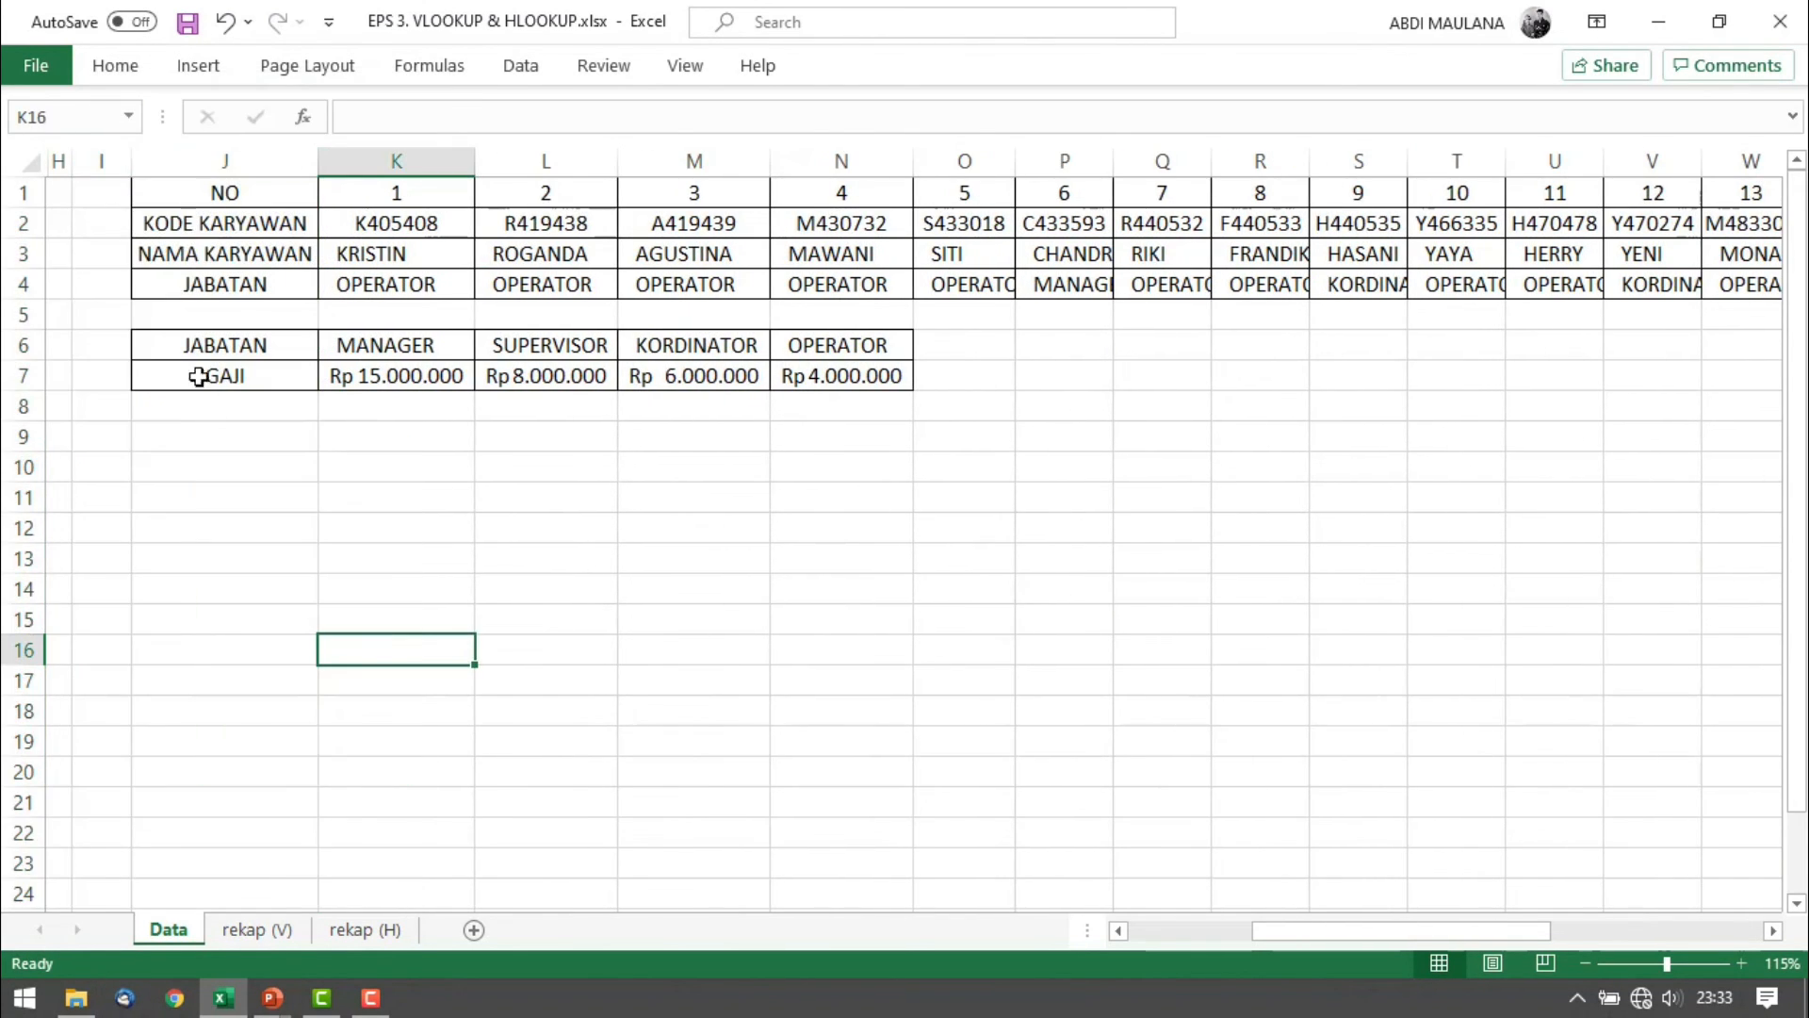
{"action": "left_click_drag", "start_coordinate": [98, 160], "coordinate": [58, 161]}
{"action": "right_click", "coordinate": [99, 161]}
{"action": "left_click", "coordinate": [233, 610]}
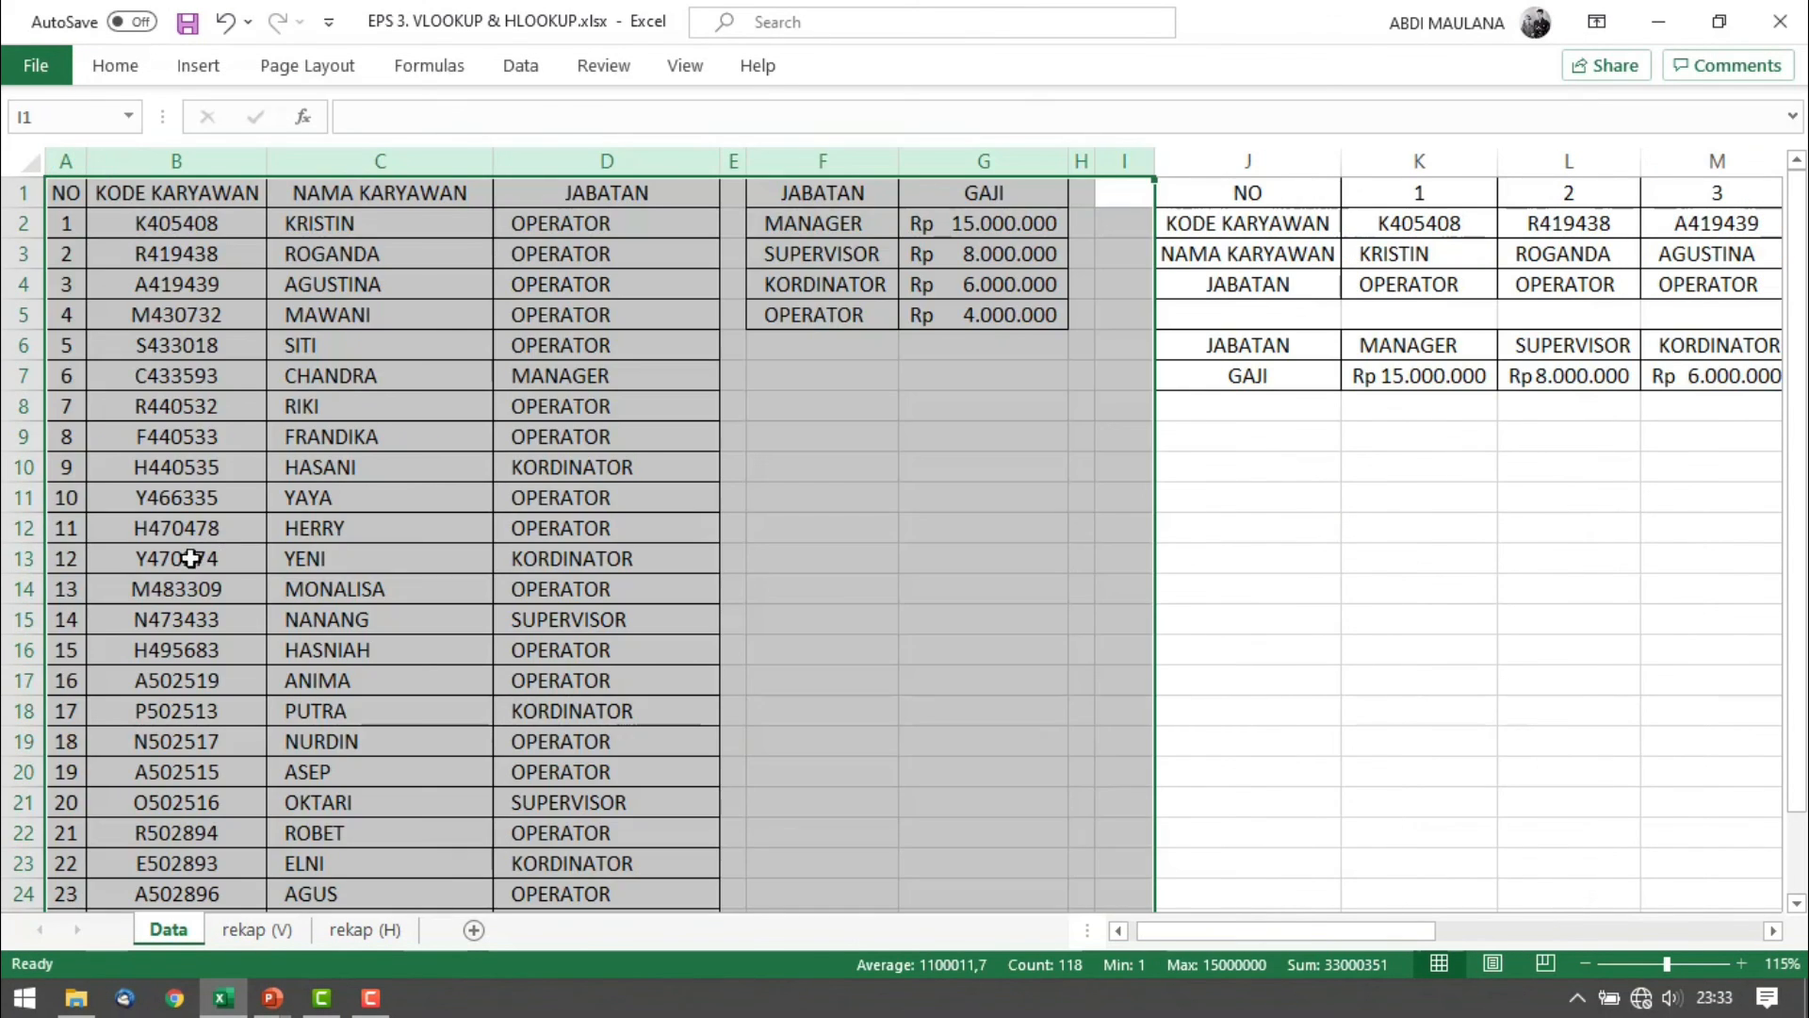
{"action": "left_click", "coordinate": [586, 404]}
Compare the vertical employee table in columns A to D with the horizontal employee table in rows 1 to 4 on Data
{"action": "left_click_drag", "start_coordinate": [377, 192], "coordinate": [202, 759]}
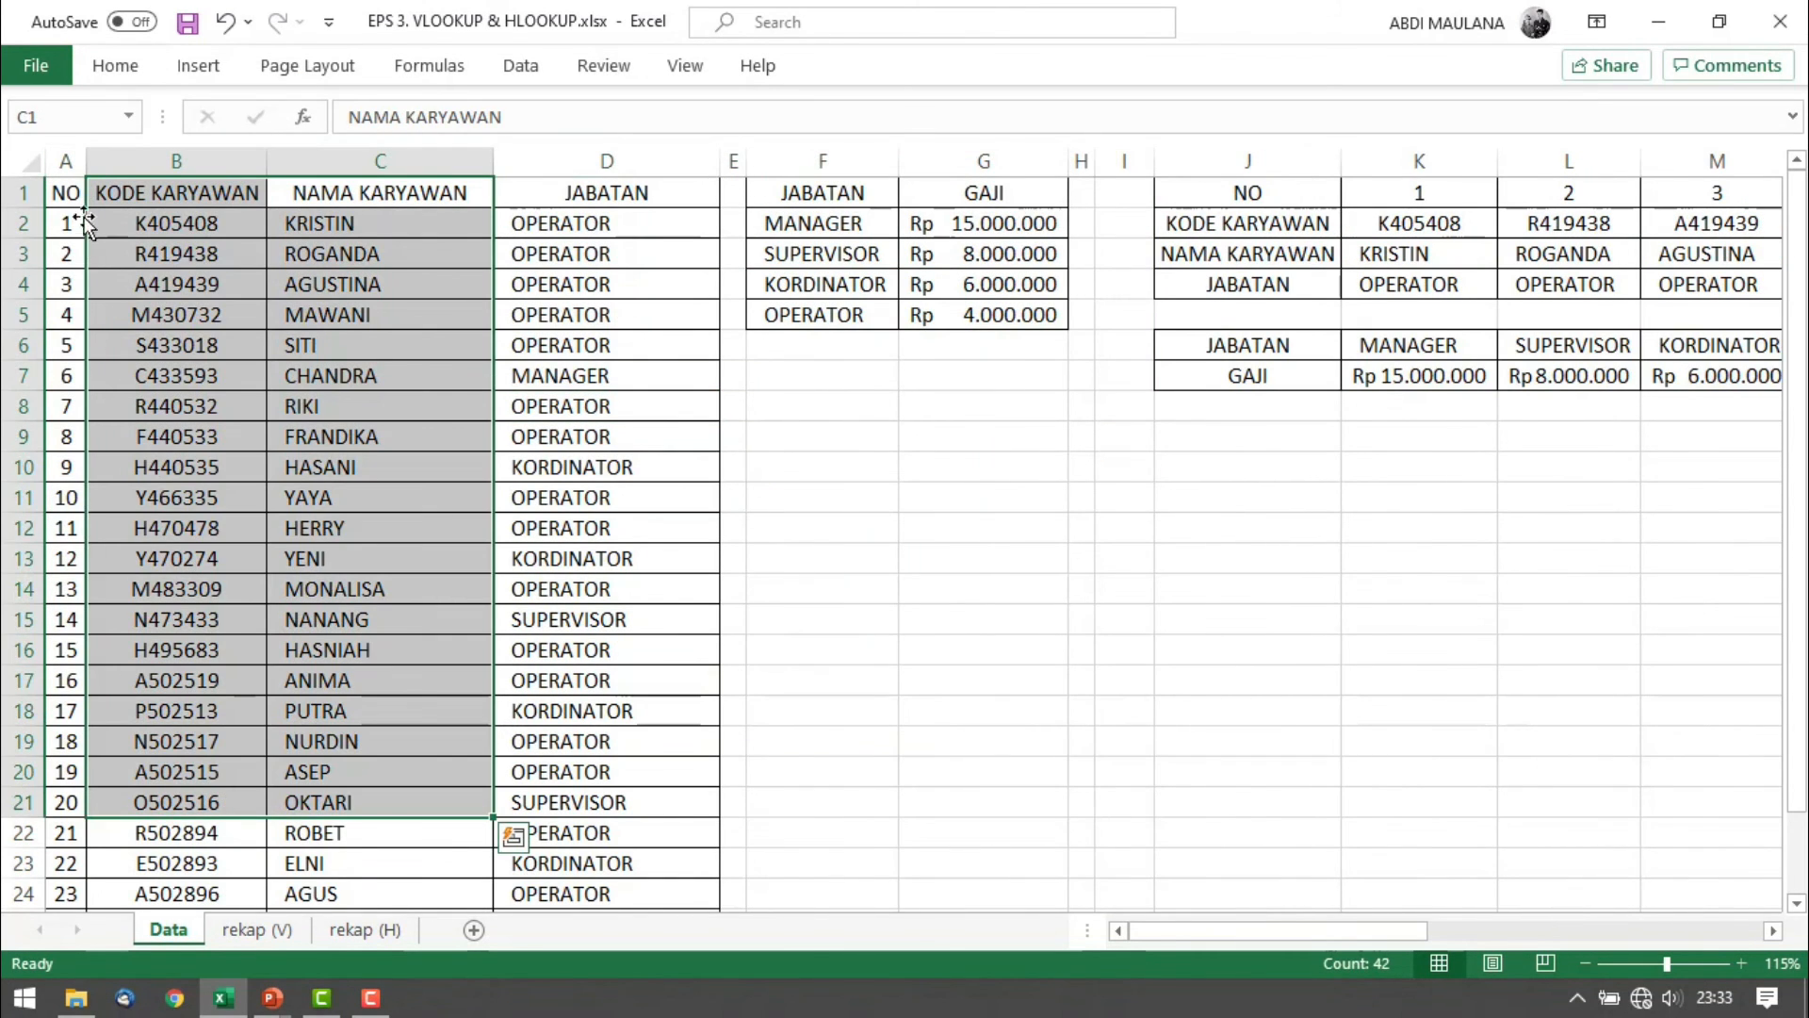
{"action": "left_click_drag", "start_coordinate": [75, 193], "coordinate": [278, 726]}
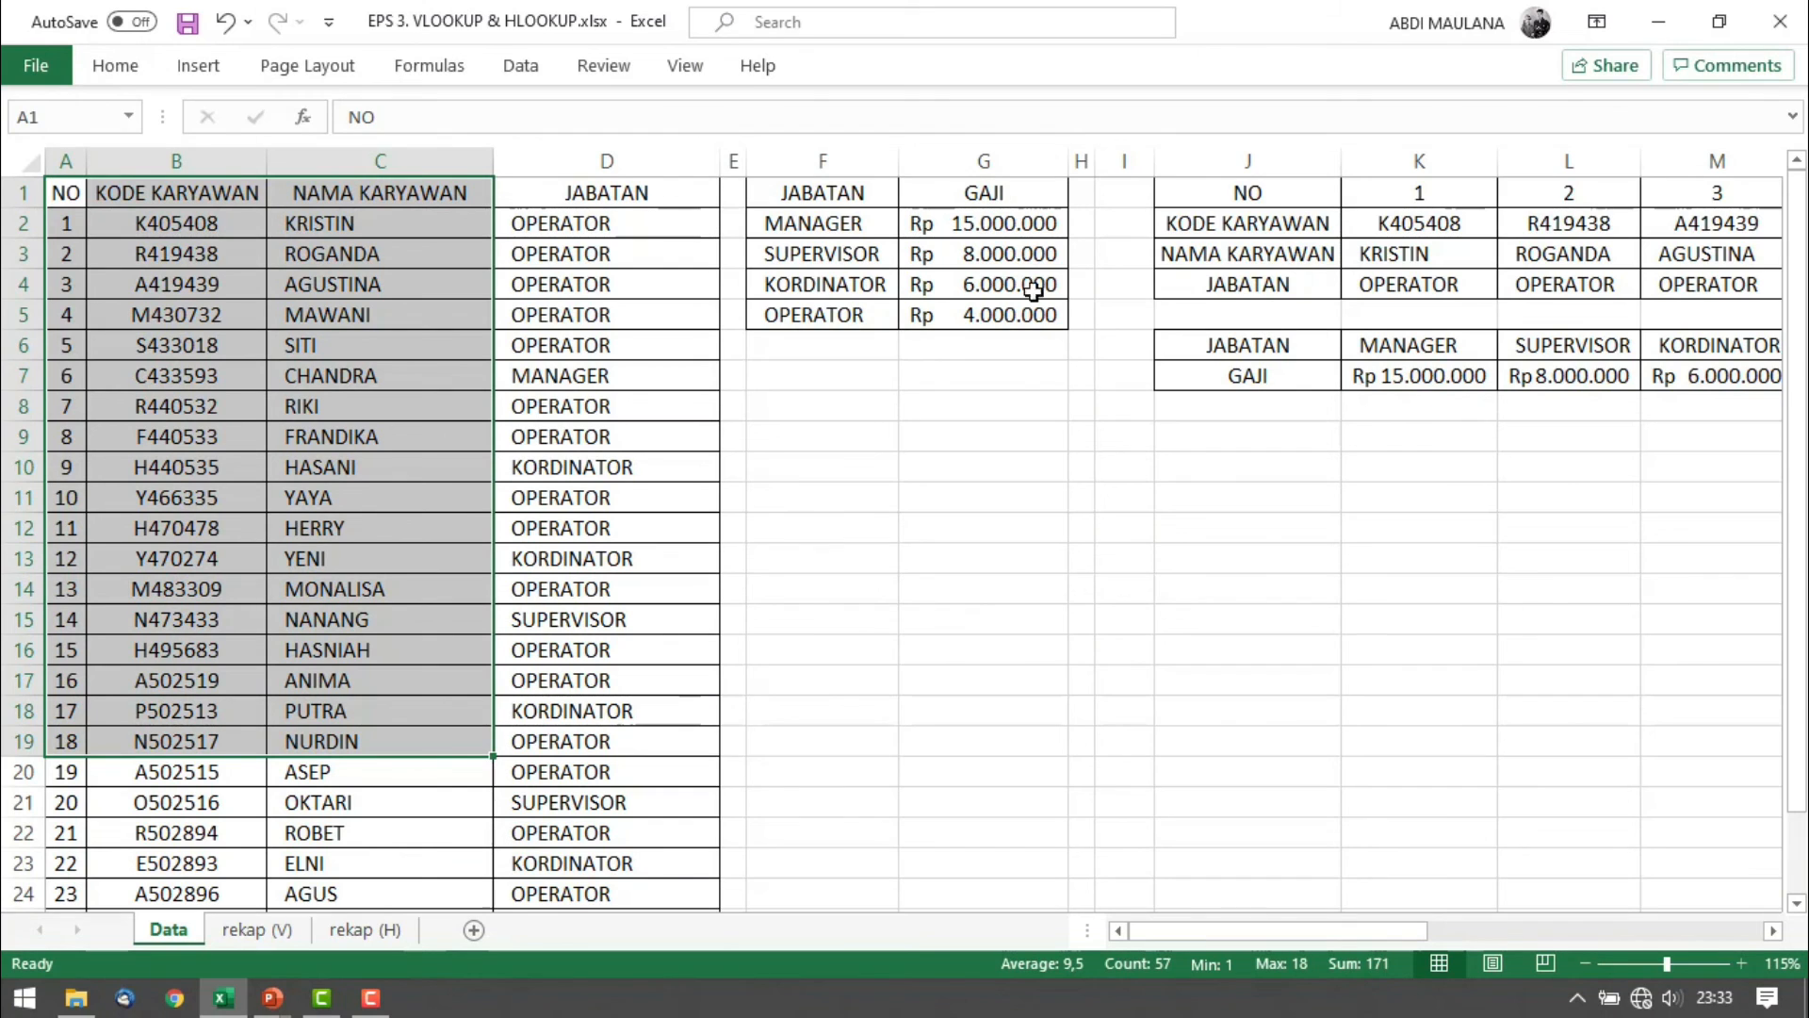
{"action": "left_click_drag", "start_coordinate": [1387, 935], "coordinate": [1498, 933]}
{"action": "left_click_drag", "start_coordinate": [287, 202], "coordinate": [1753, 242]}
{"action": "left_click", "coordinate": [1322, 401]}
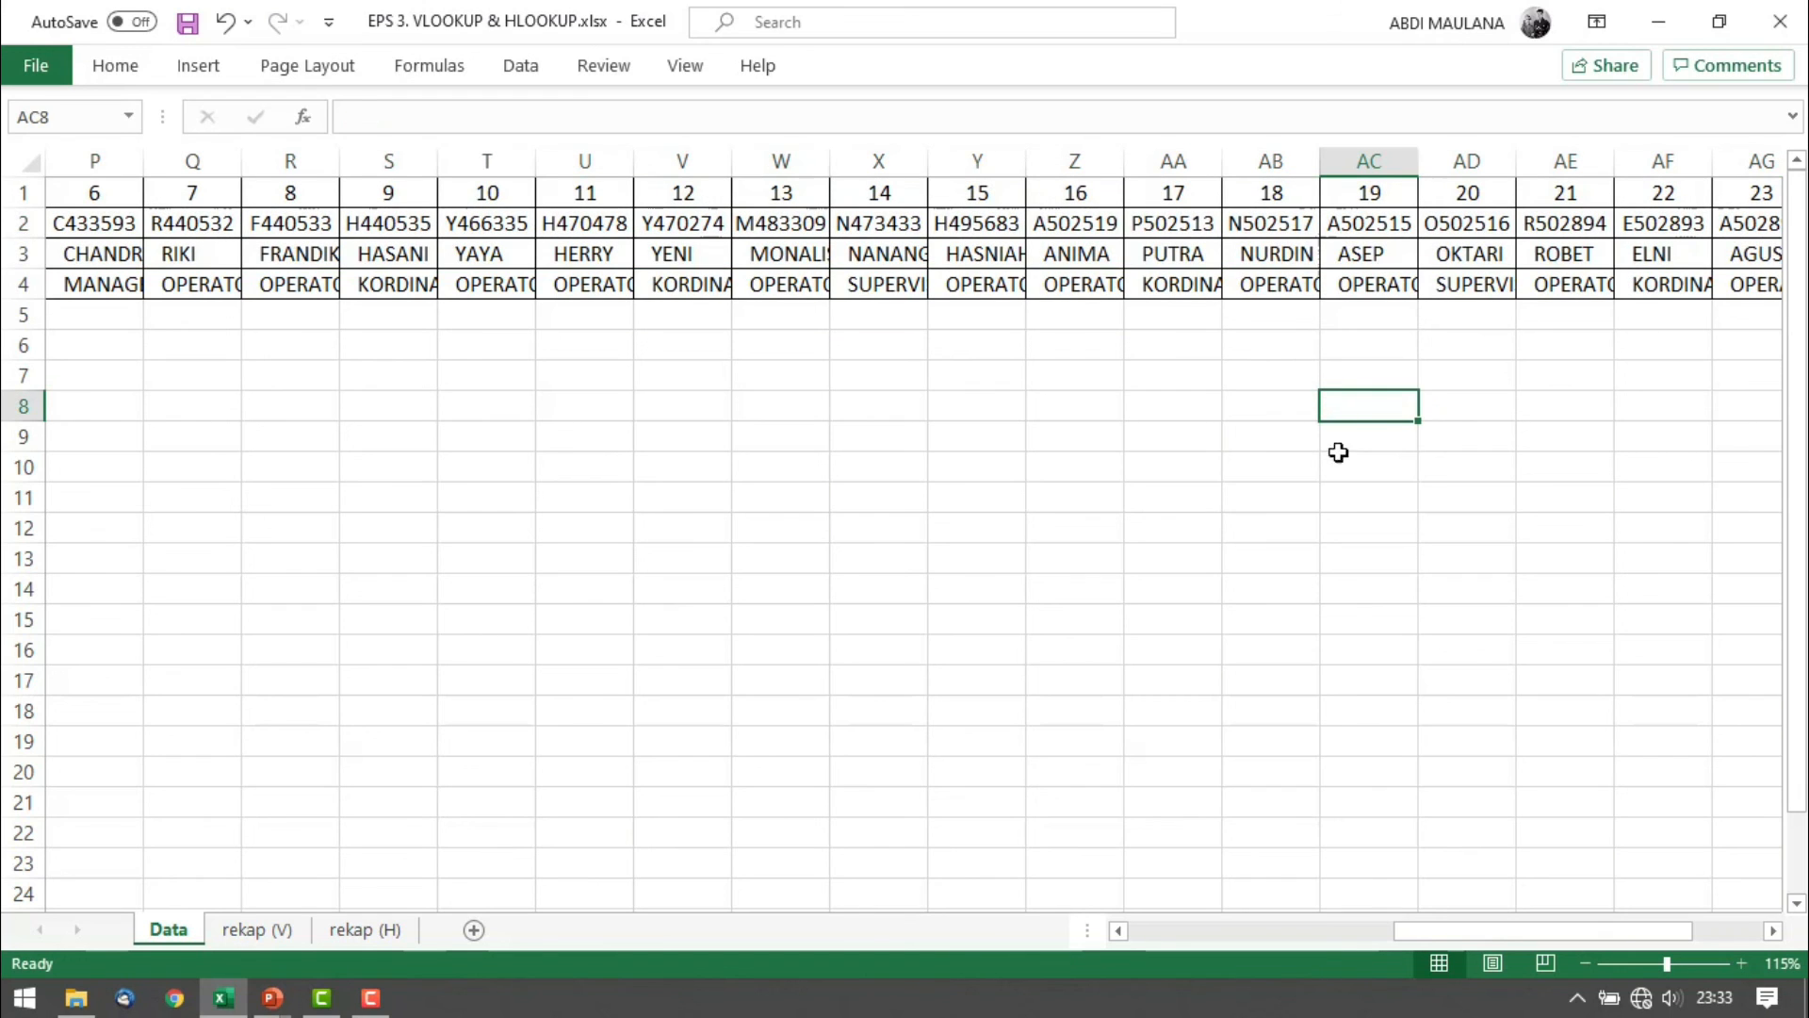
{"action": "left_click_drag", "start_coordinate": [1442, 282], "coordinate": [679, 283]}
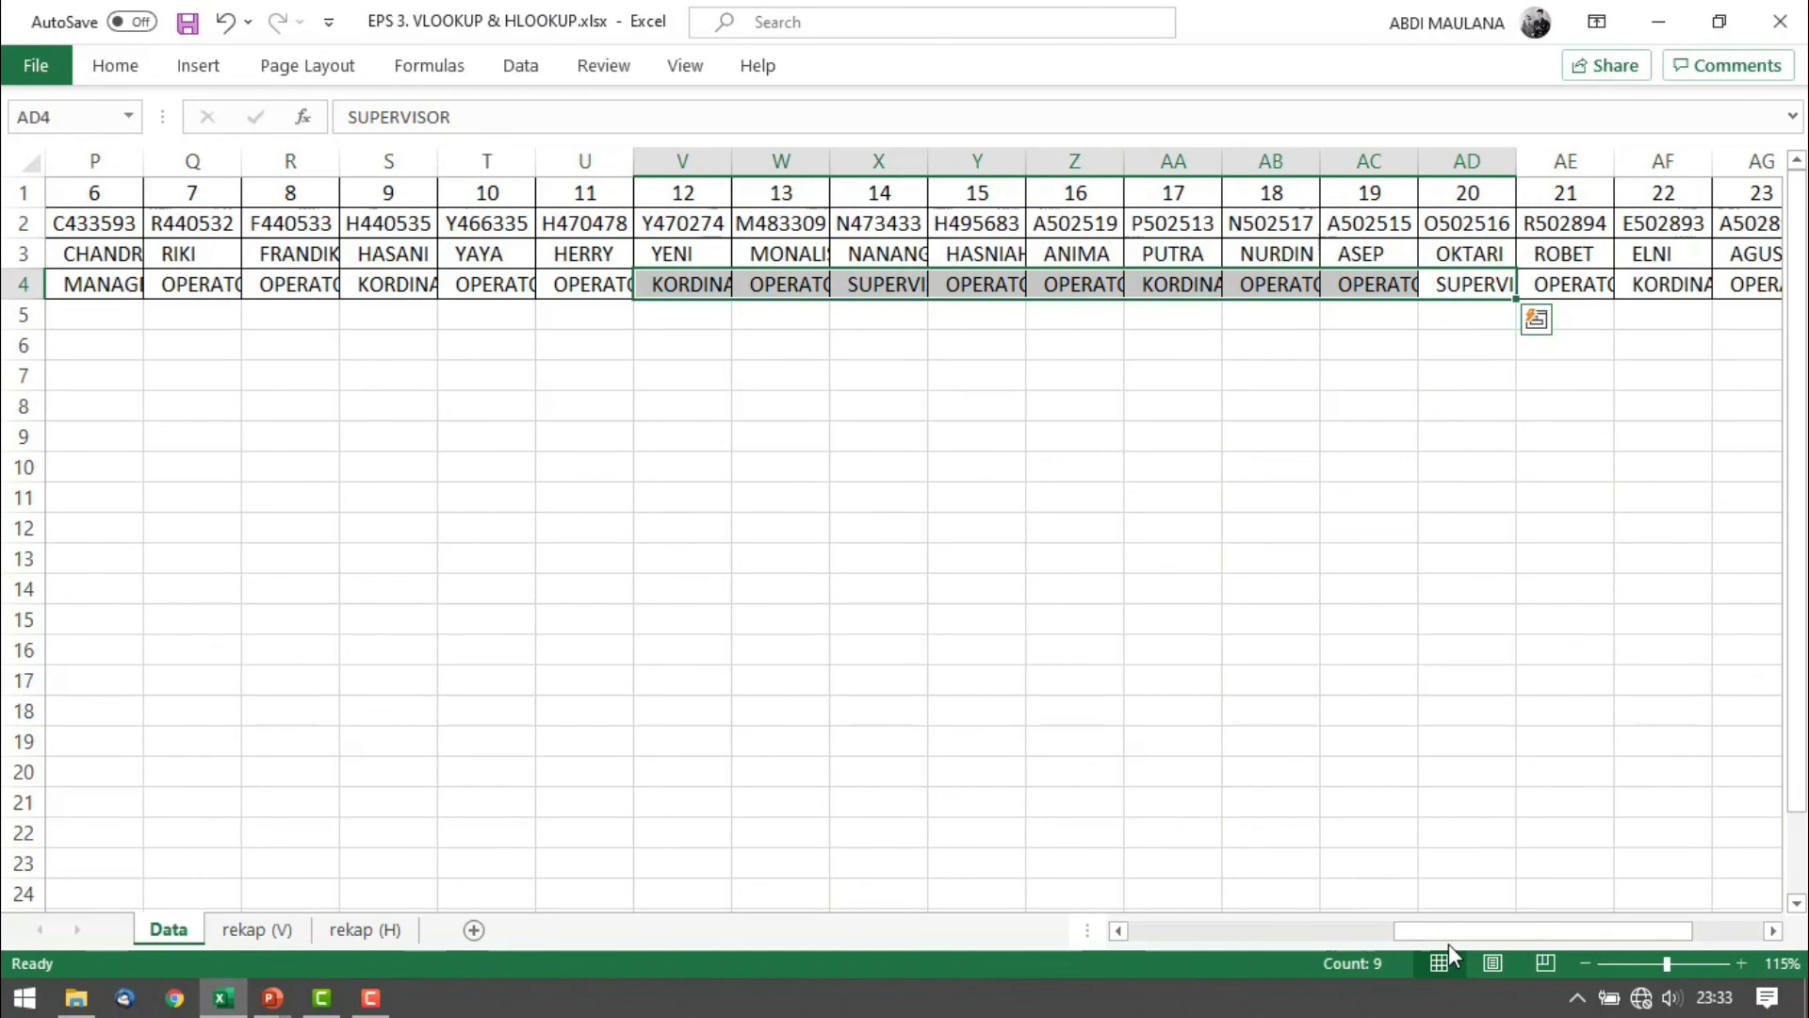
{"action": "left_click_drag", "start_coordinate": [1450, 940], "coordinate": [1135, 944]}
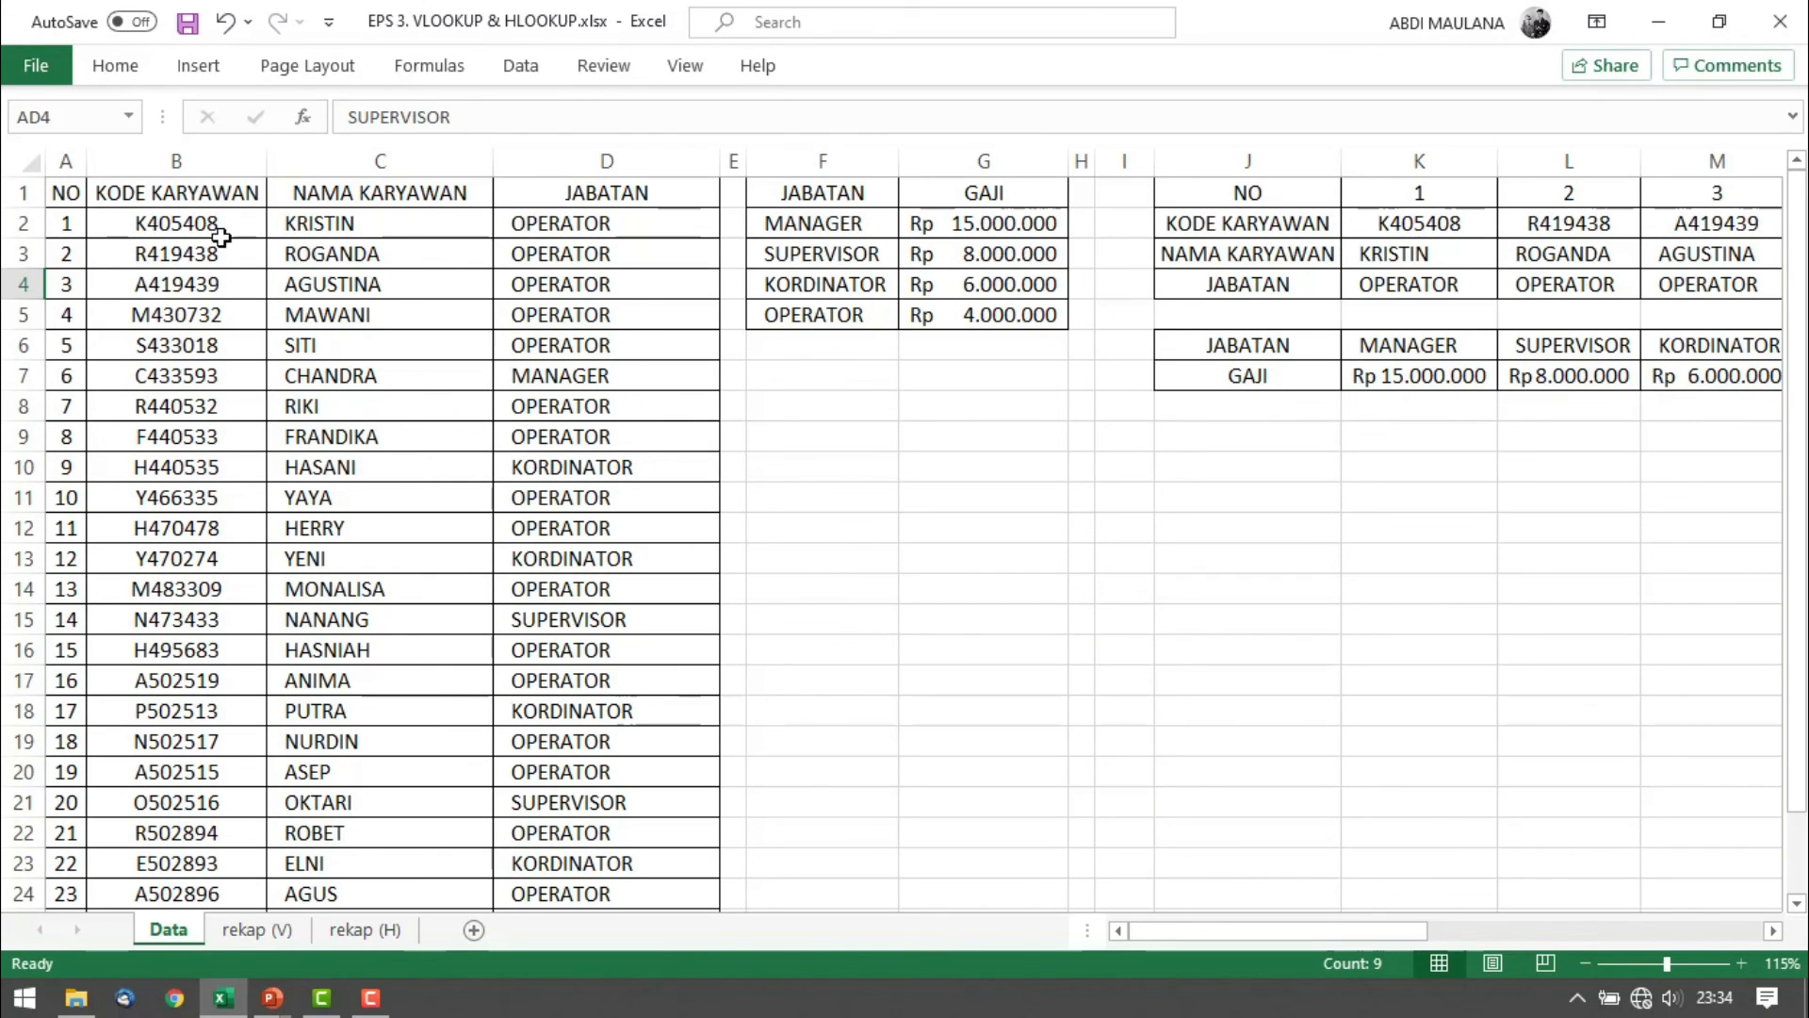
Examine the lookup keys on Data: the KODE KARYAWAN column, the JABATAN entries and the JABATAN and GAJI table in F1:G5
{"action": "left_click", "coordinate": [216, 163]}
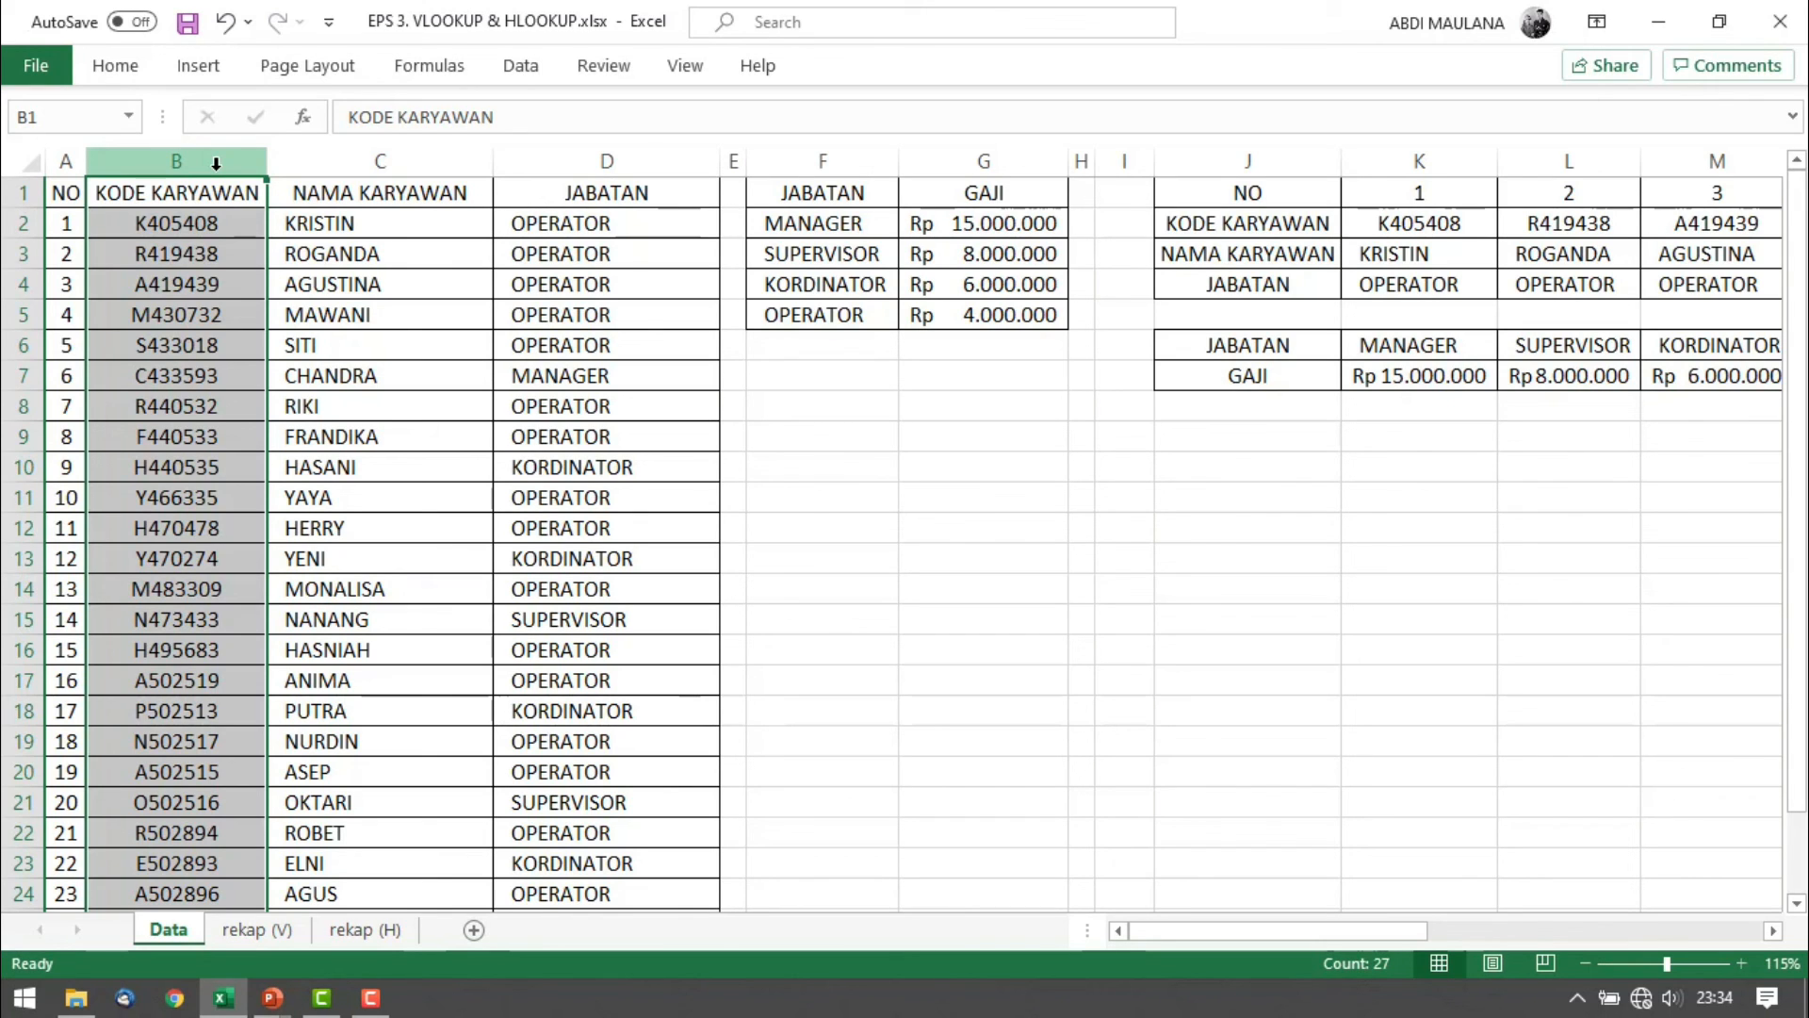
{"action": "left_click_drag", "start_coordinate": [638, 235], "coordinate": [795, 575]}
{"action": "left_click_drag", "start_coordinate": [605, 226], "coordinate": [735, 410]}
{"action": "left_click_drag", "start_coordinate": [834, 231], "coordinate": [863, 344]}
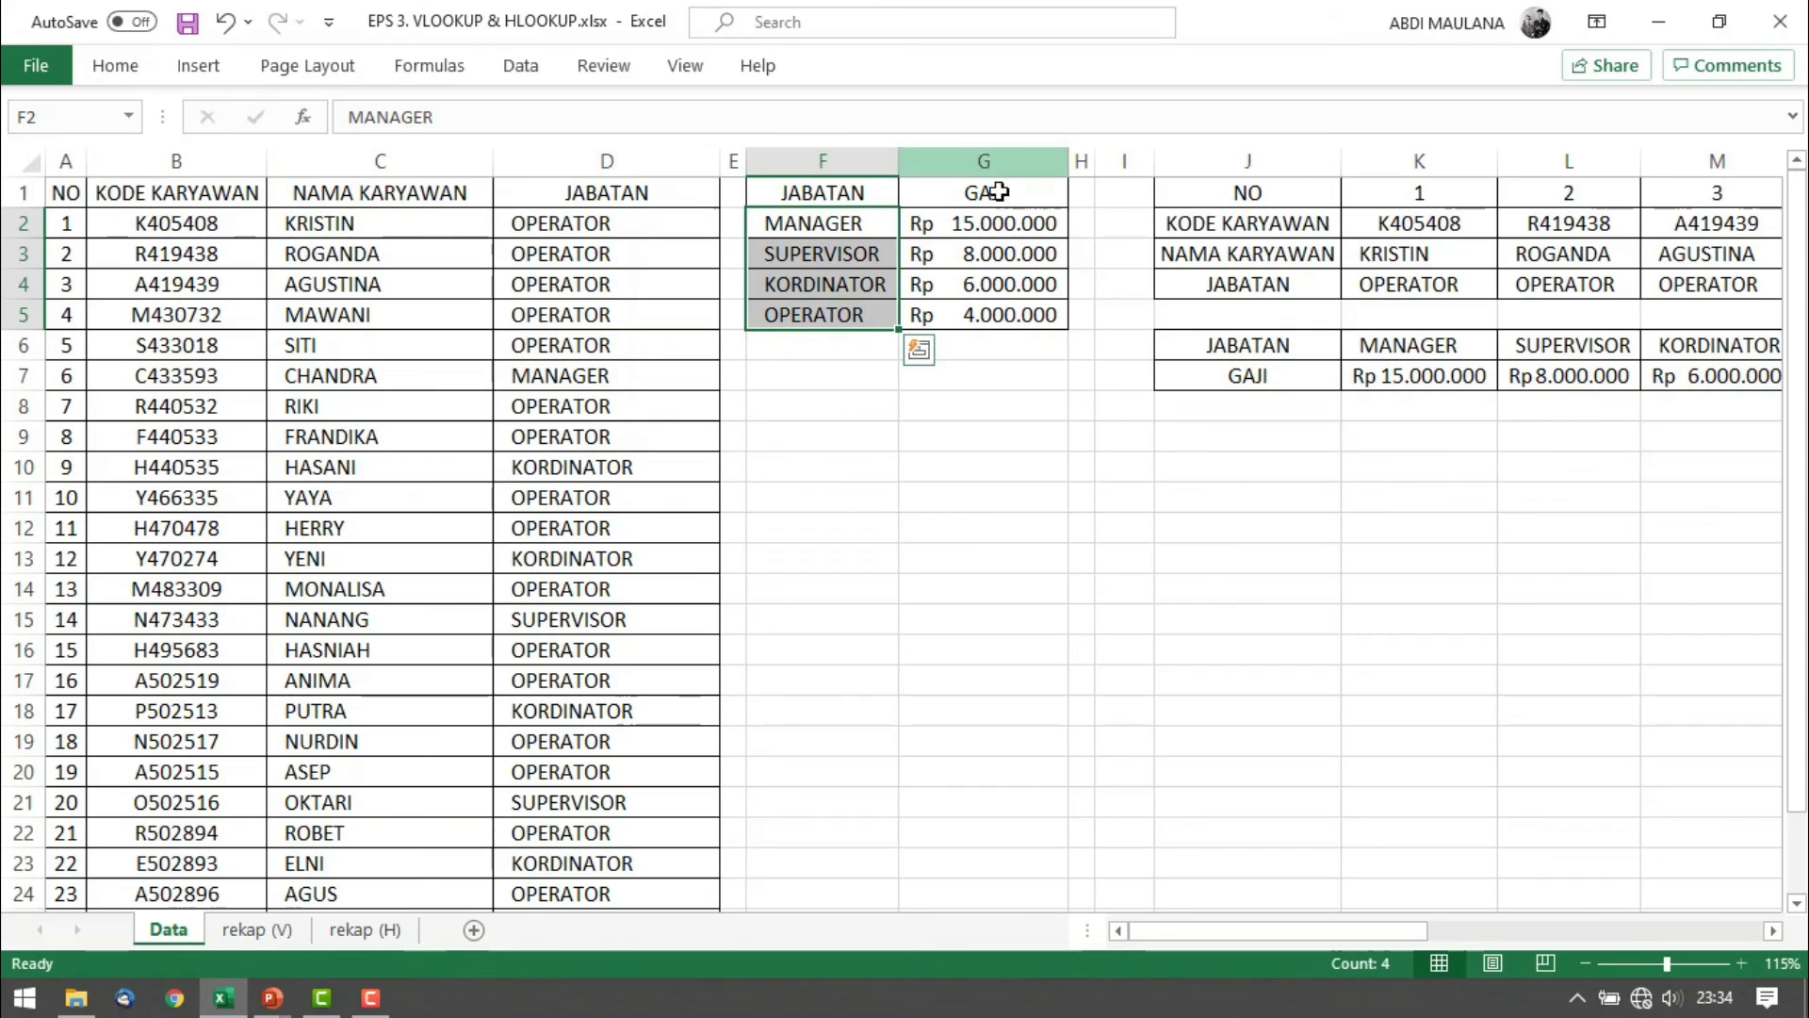
{"action": "left_click_drag", "start_coordinate": [981, 192], "coordinate": [1016, 313]}
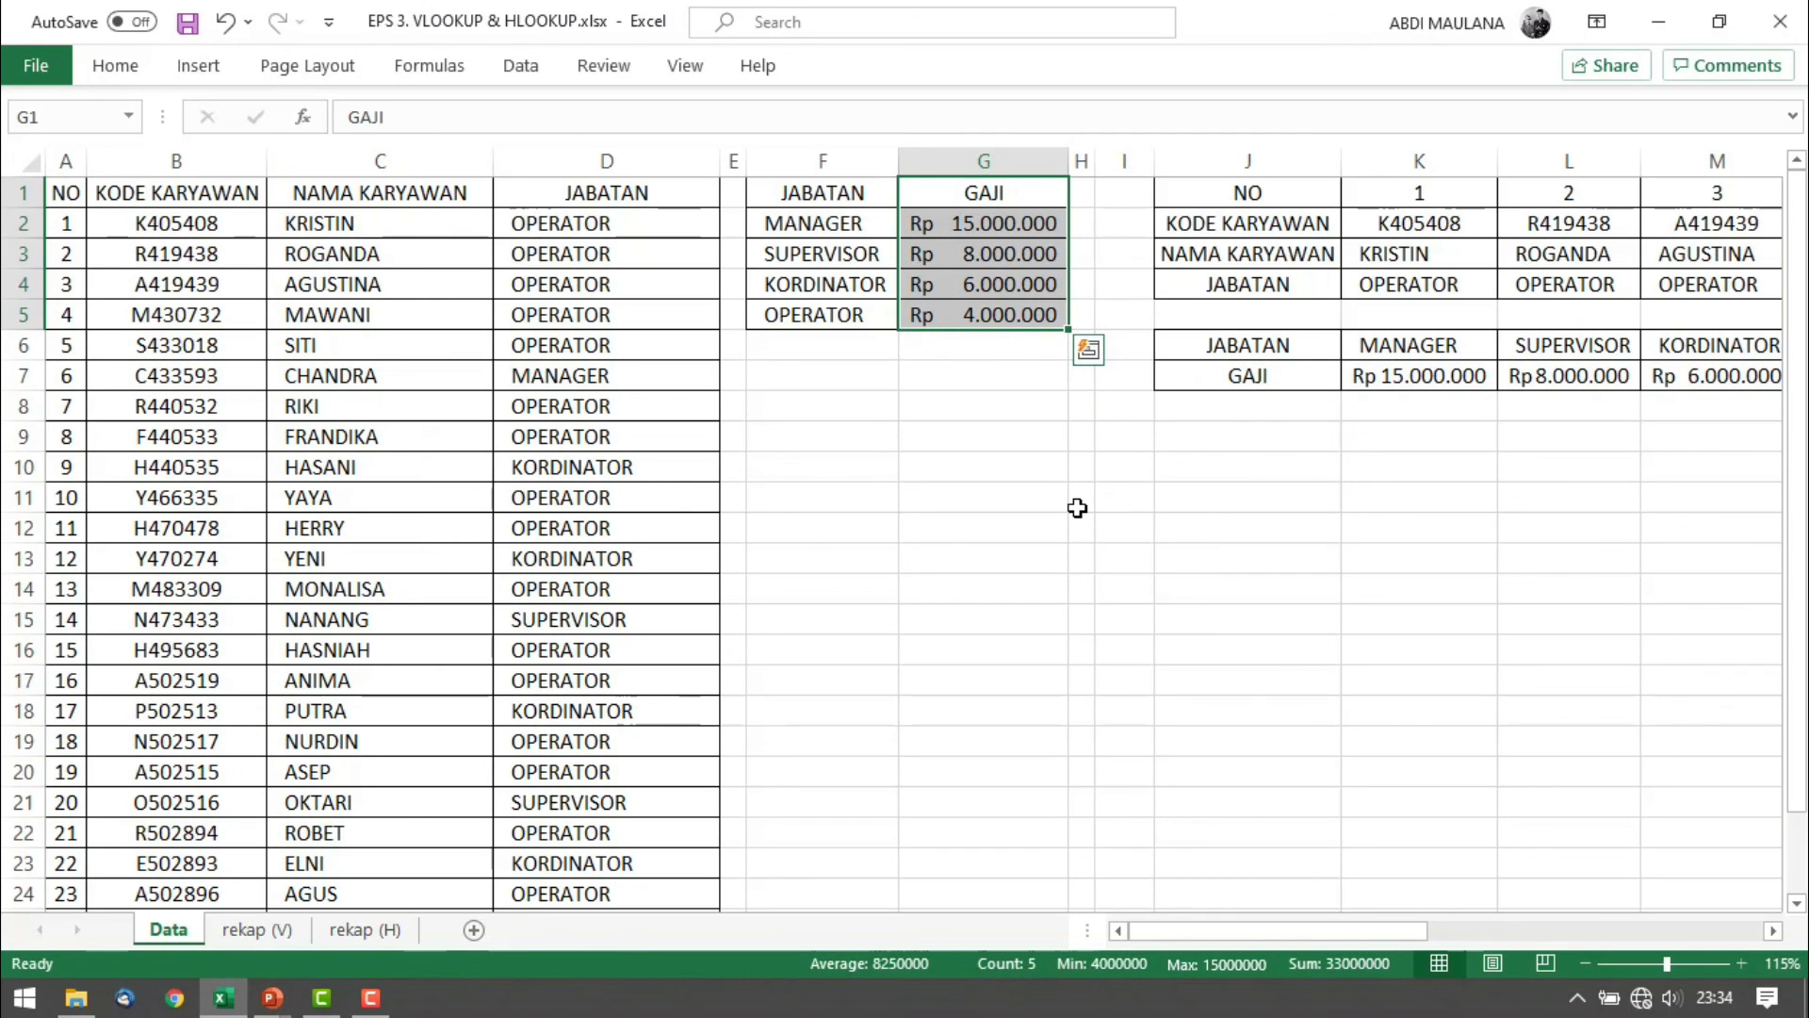
Check which positions repeat in the employees' JABATAN column D against the position and salary table in F2:G5
{"action": "left_click_drag", "start_coordinate": [594, 284], "coordinate": [598, 679]}
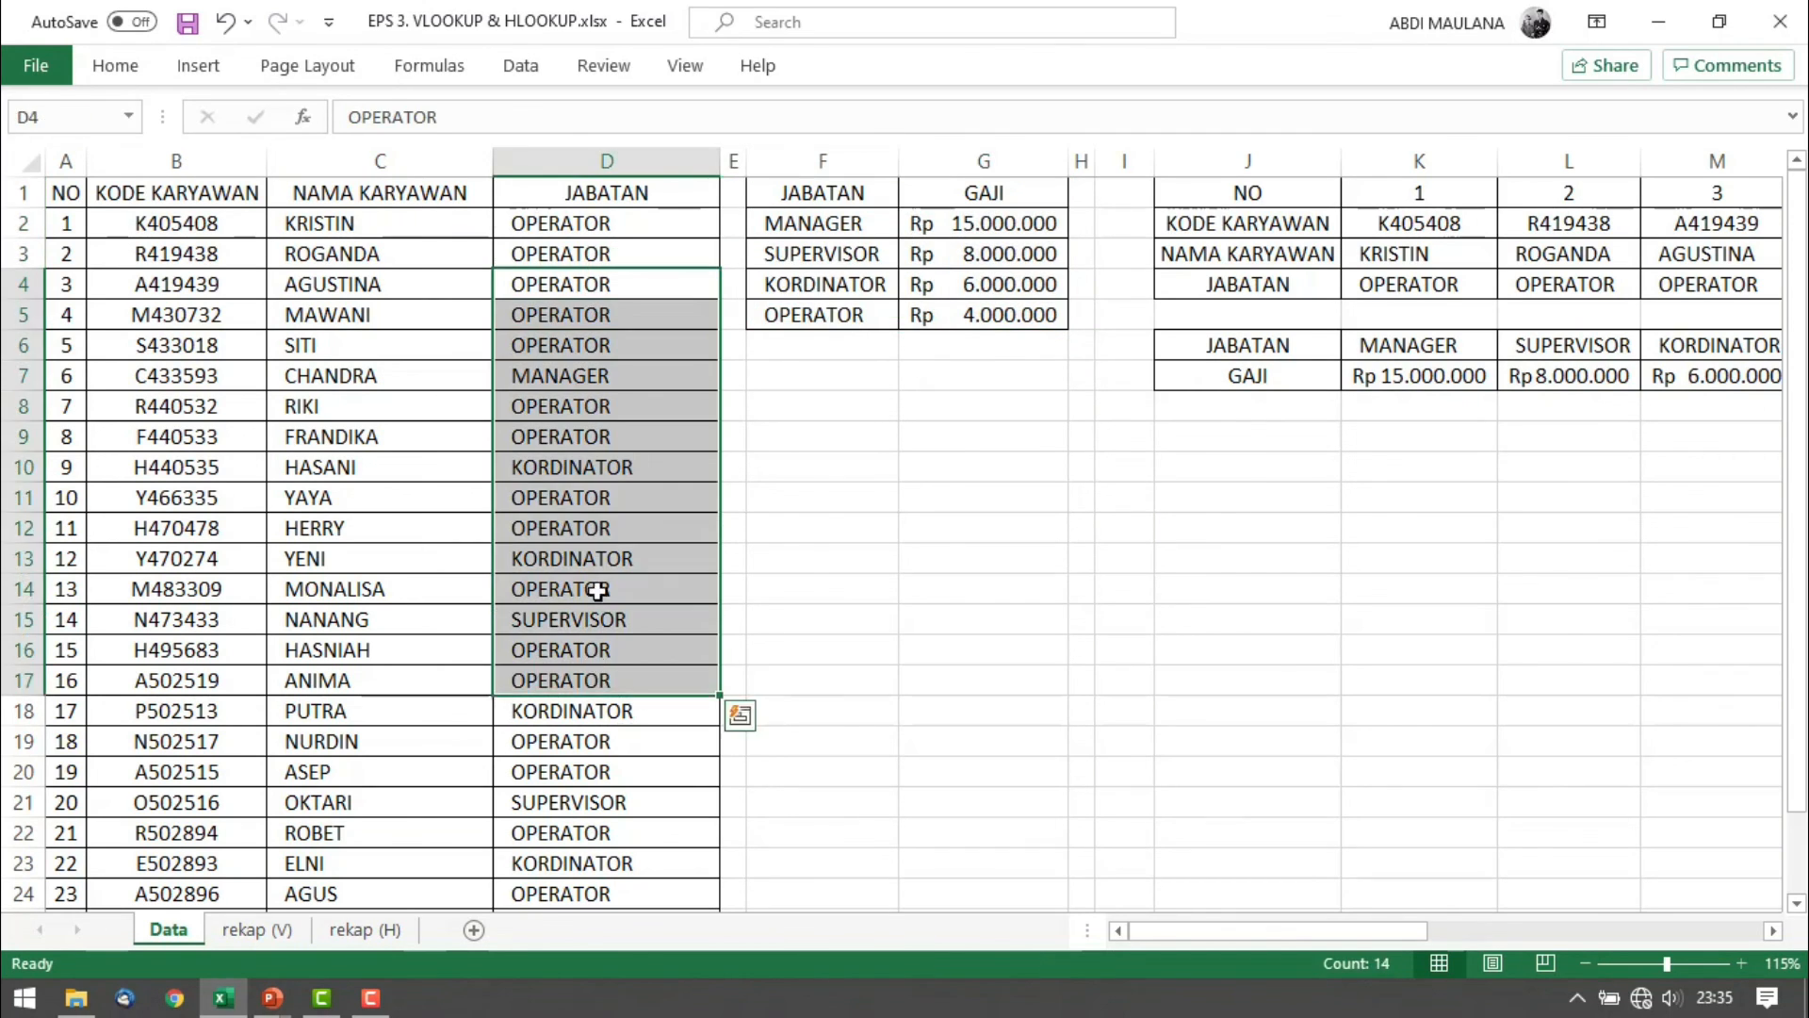
{"action": "left_click_drag", "start_coordinate": [633, 228], "coordinate": [650, 315]}
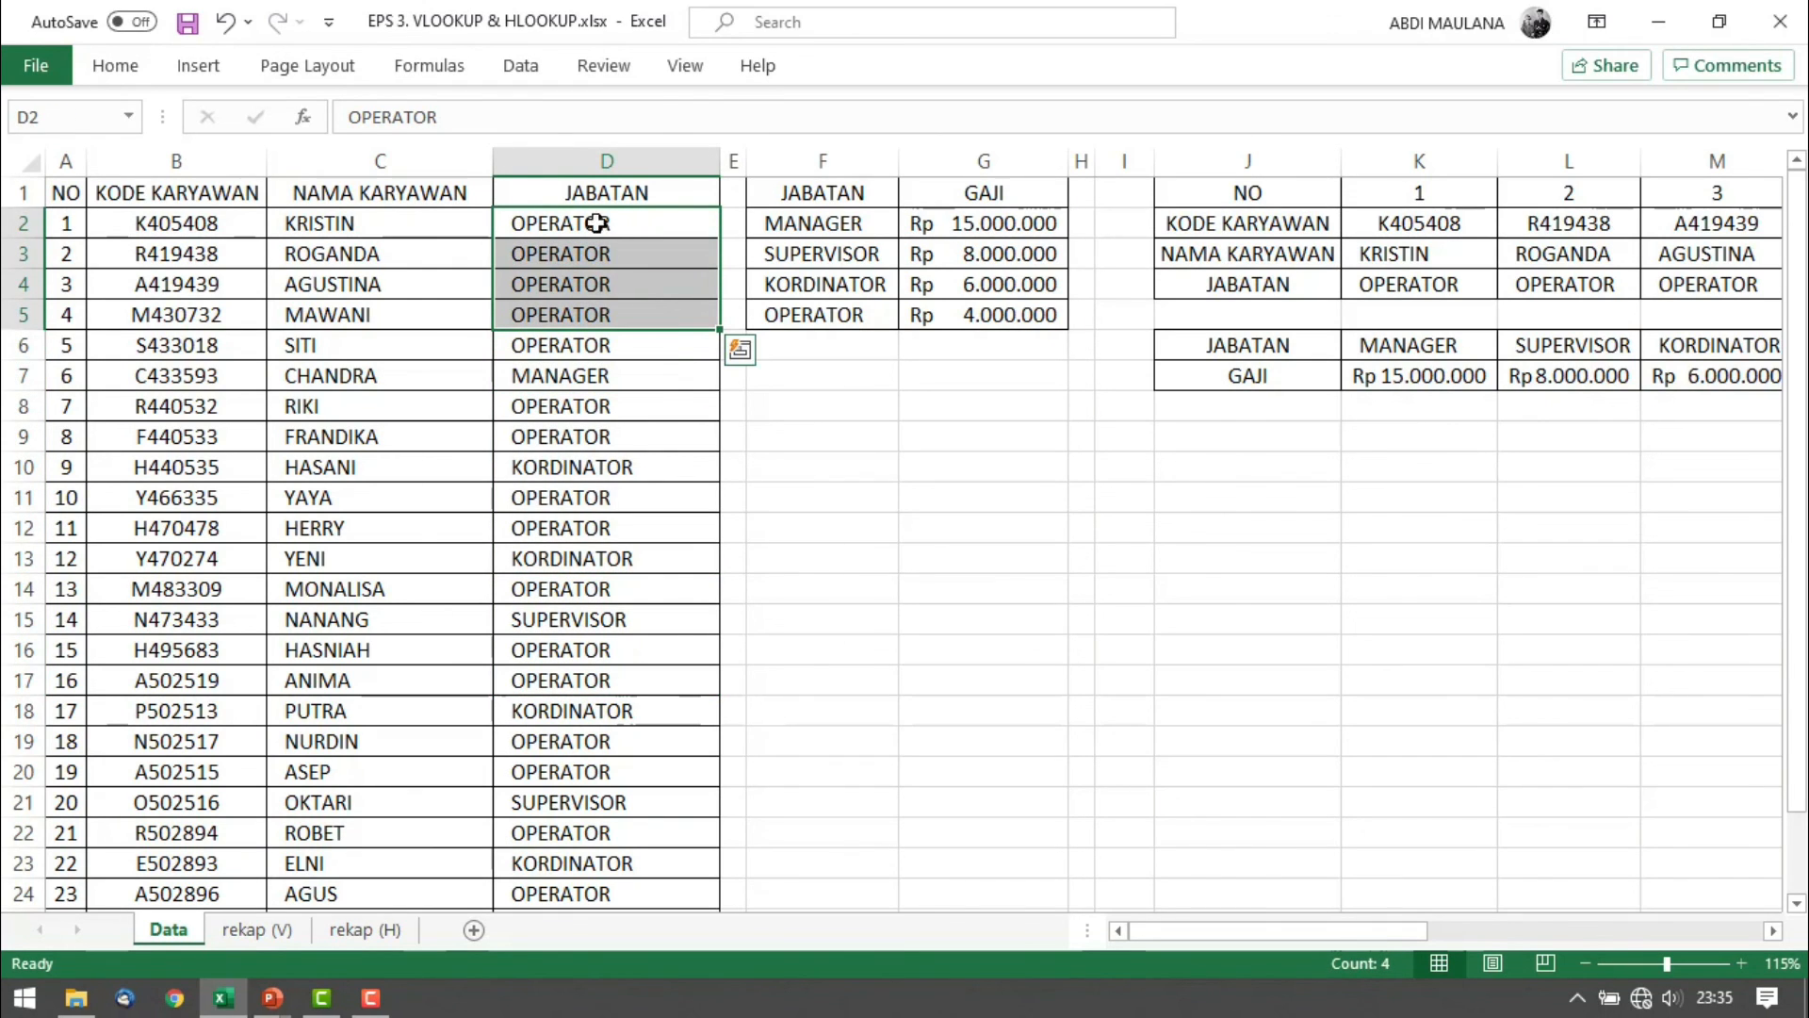
{"action": "left_click_drag", "start_coordinate": [585, 219], "coordinate": [595, 441]}
{"action": "left_click", "coordinate": [598, 474]}
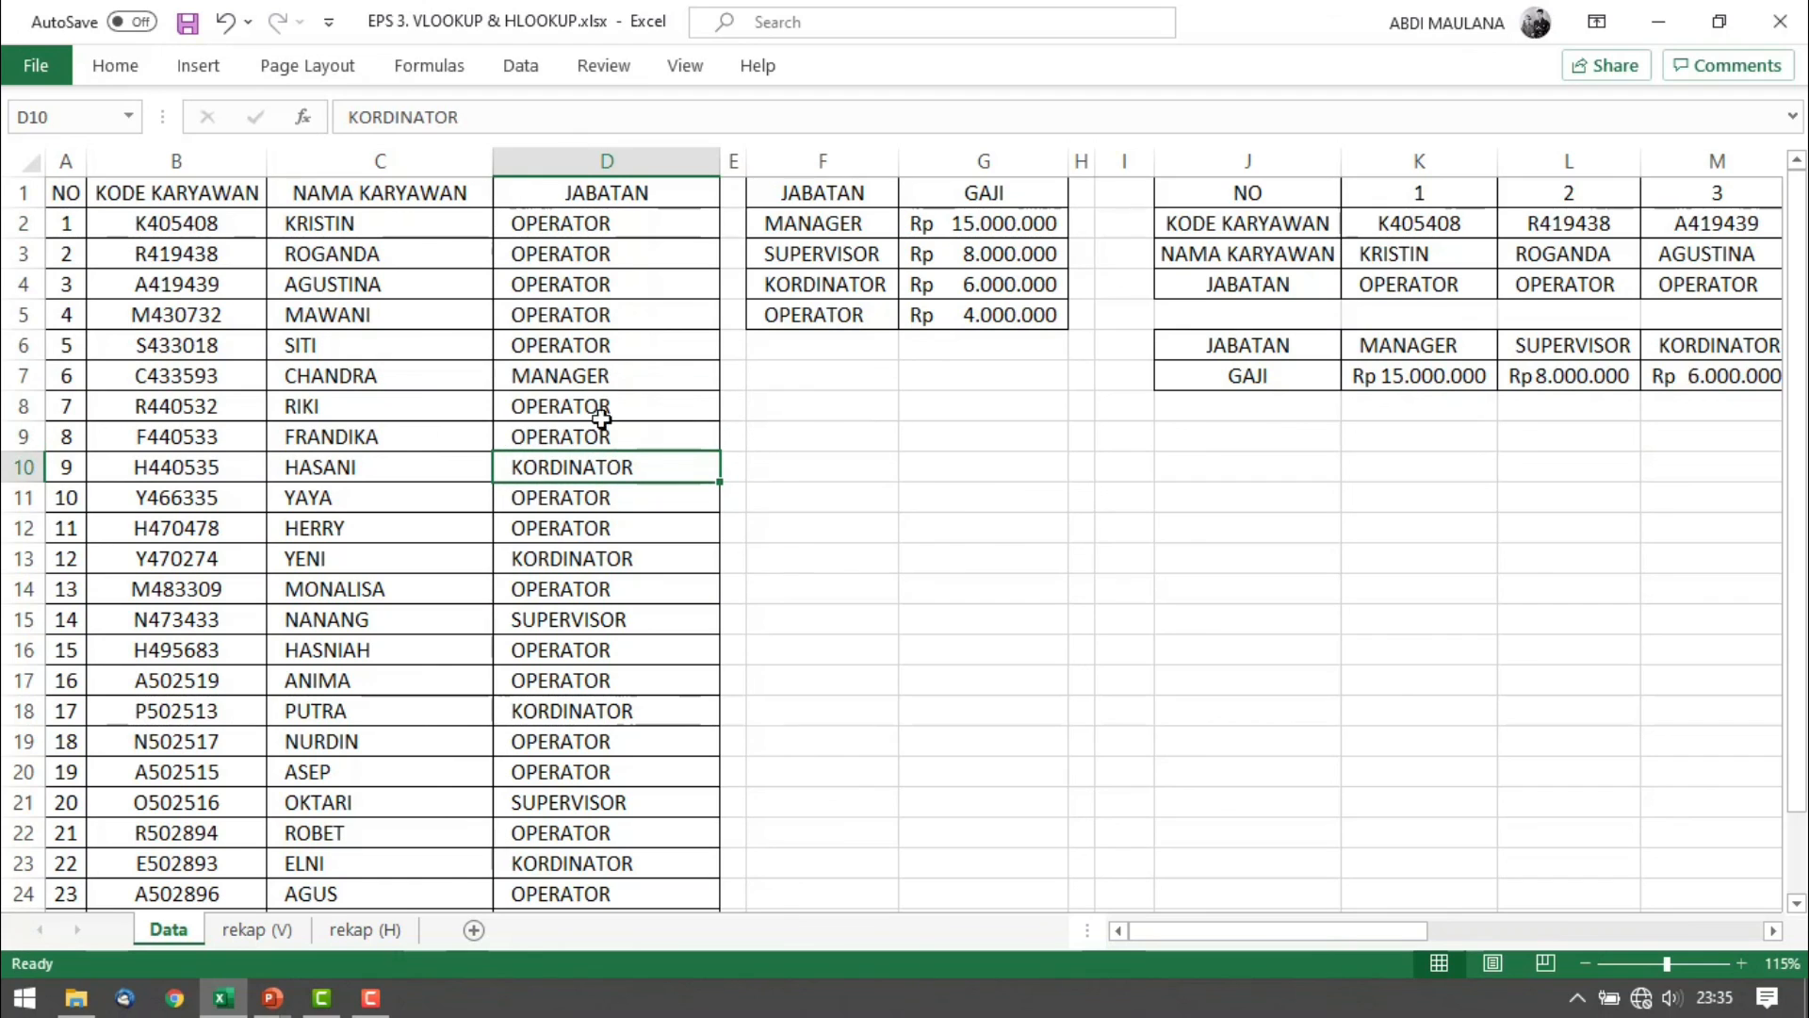
{"action": "left_click_drag", "start_coordinate": [592, 651], "coordinate": [630, 851]}
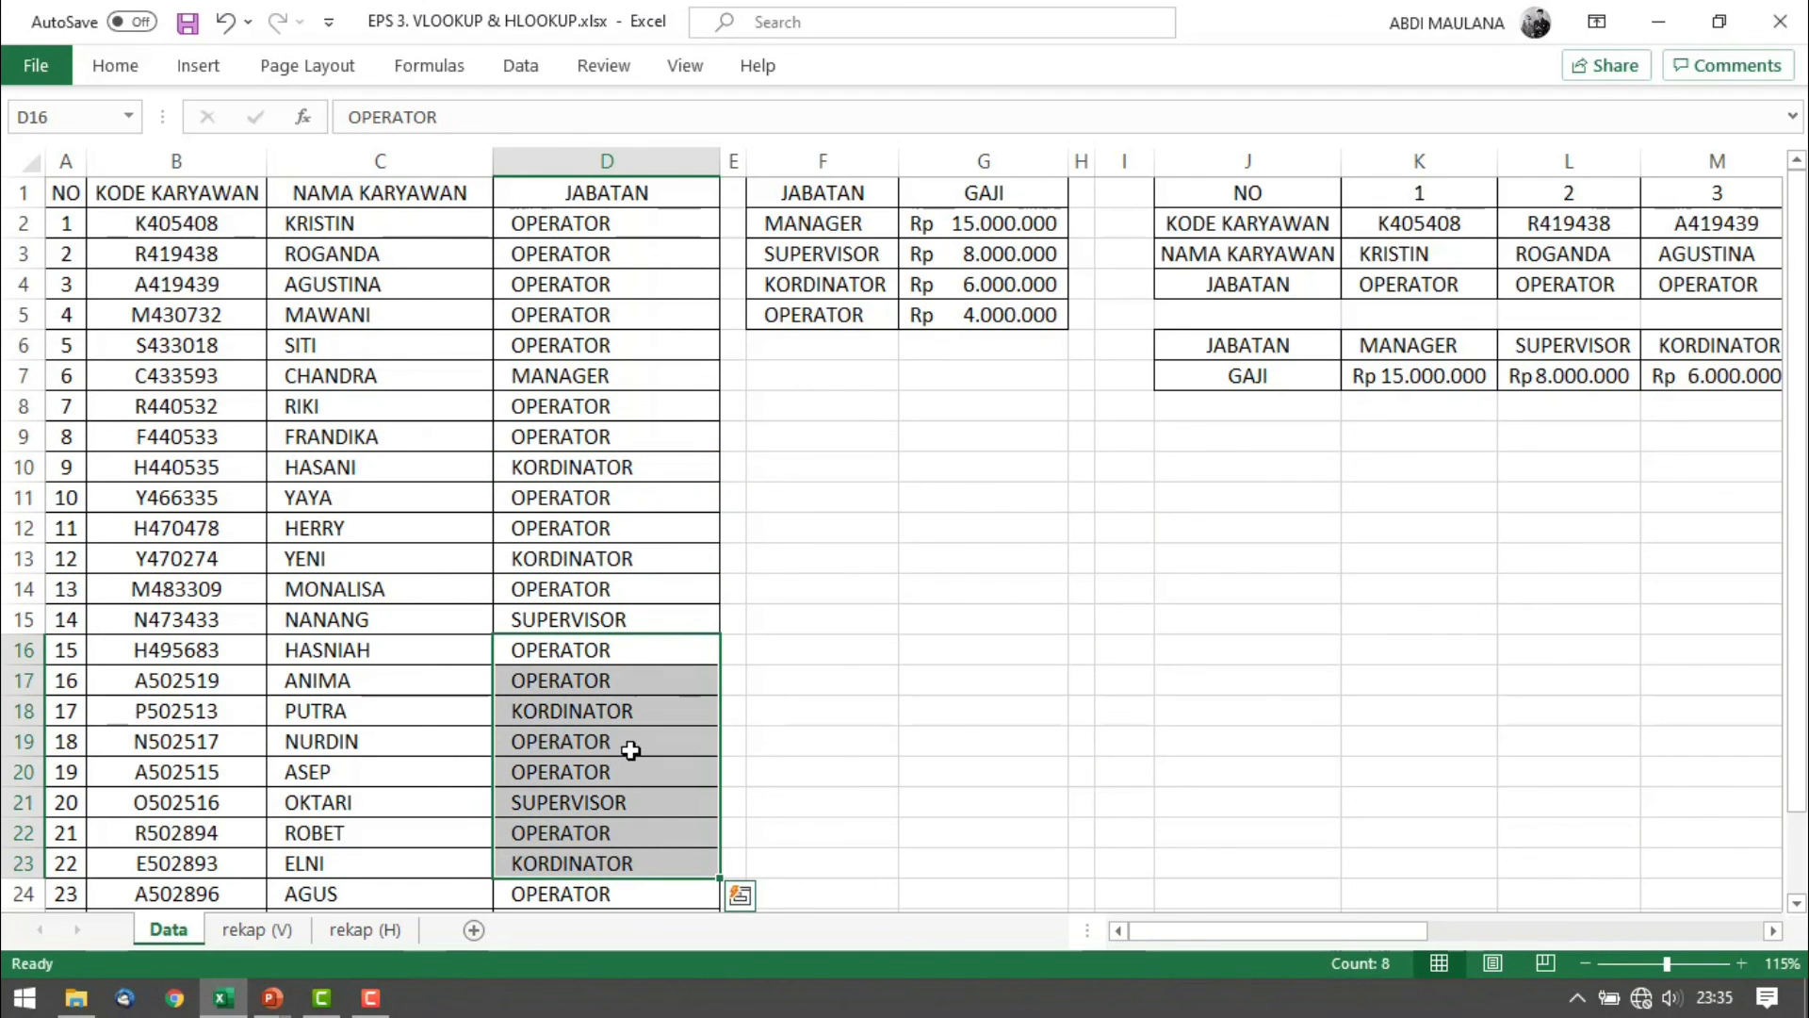
{"action": "left_click", "coordinate": [647, 701]}
{"action": "left_click_drag", "start_coordinate": [1009, 219], "coordinate": [854, 322]}
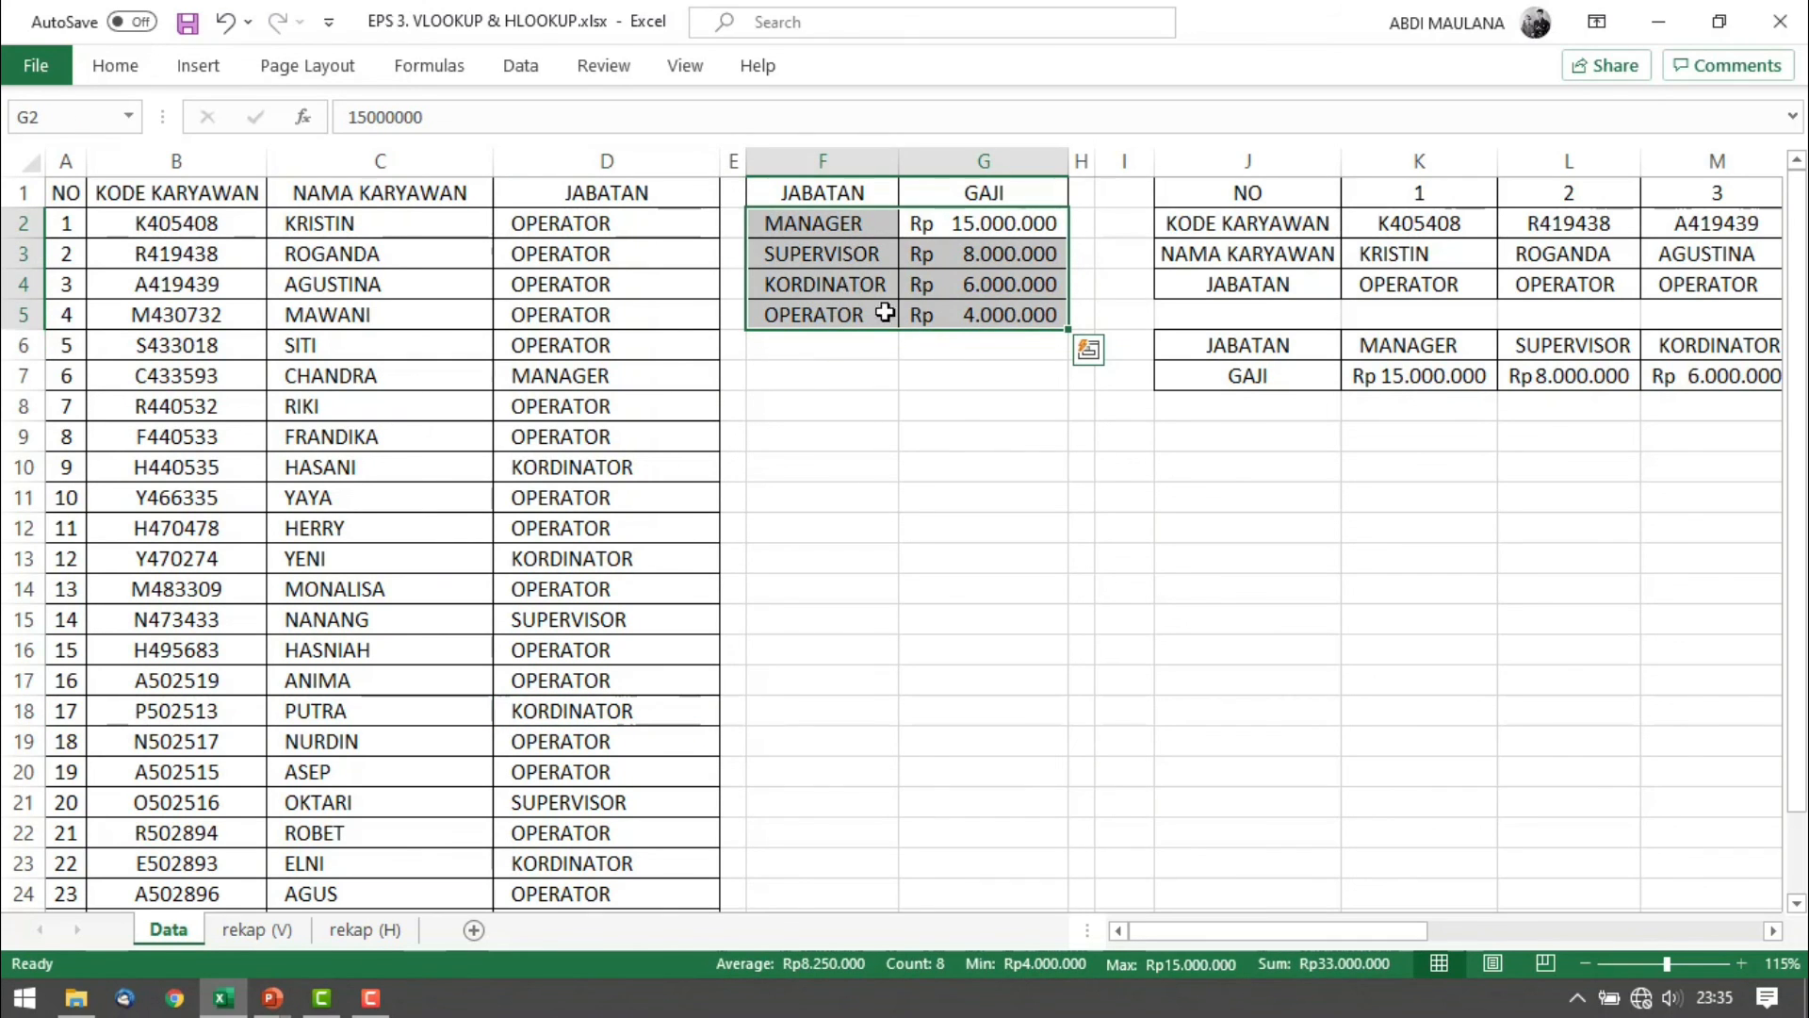
Compare the codes and positions of the two employees who share a name in B13:D13 and B25:D25 on Data
{"action": "left_click_drag", "start_coordinate": [230, 263], "coordinate": [219, 559]}
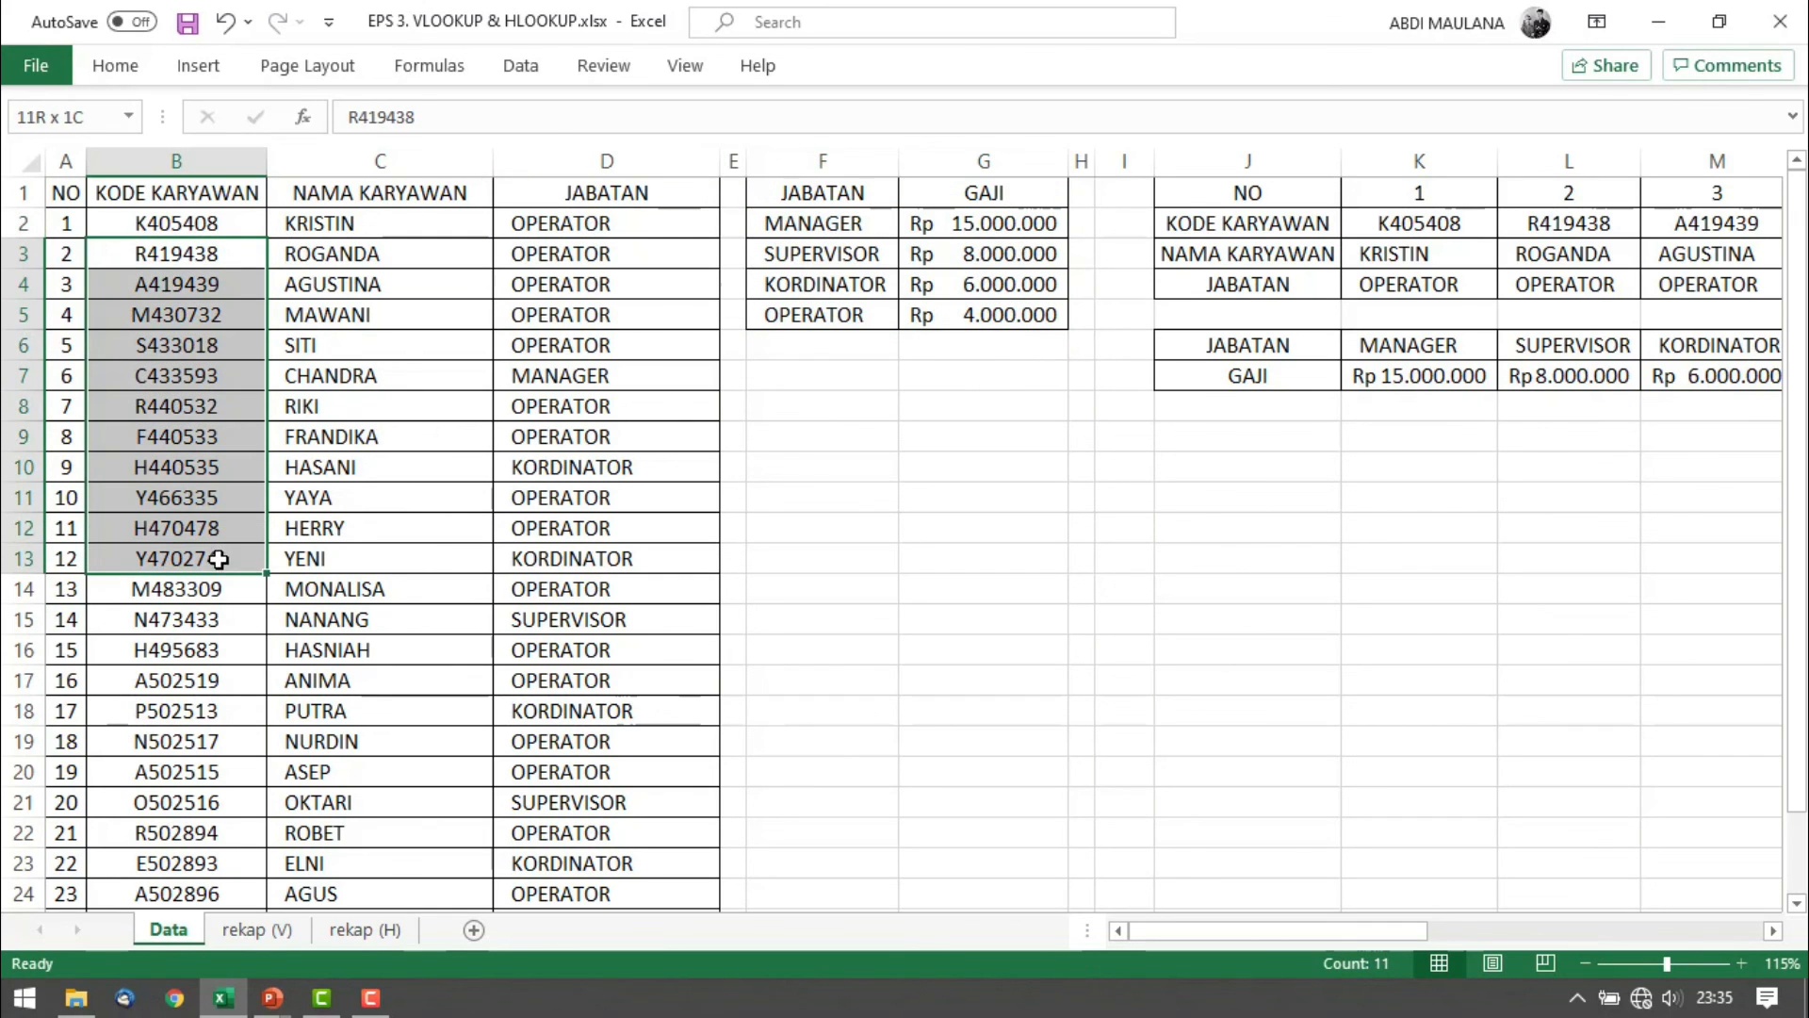
{"action": "left_click_drag", "start_coordinate": [325, 294], "coordinate": [373, 589]}
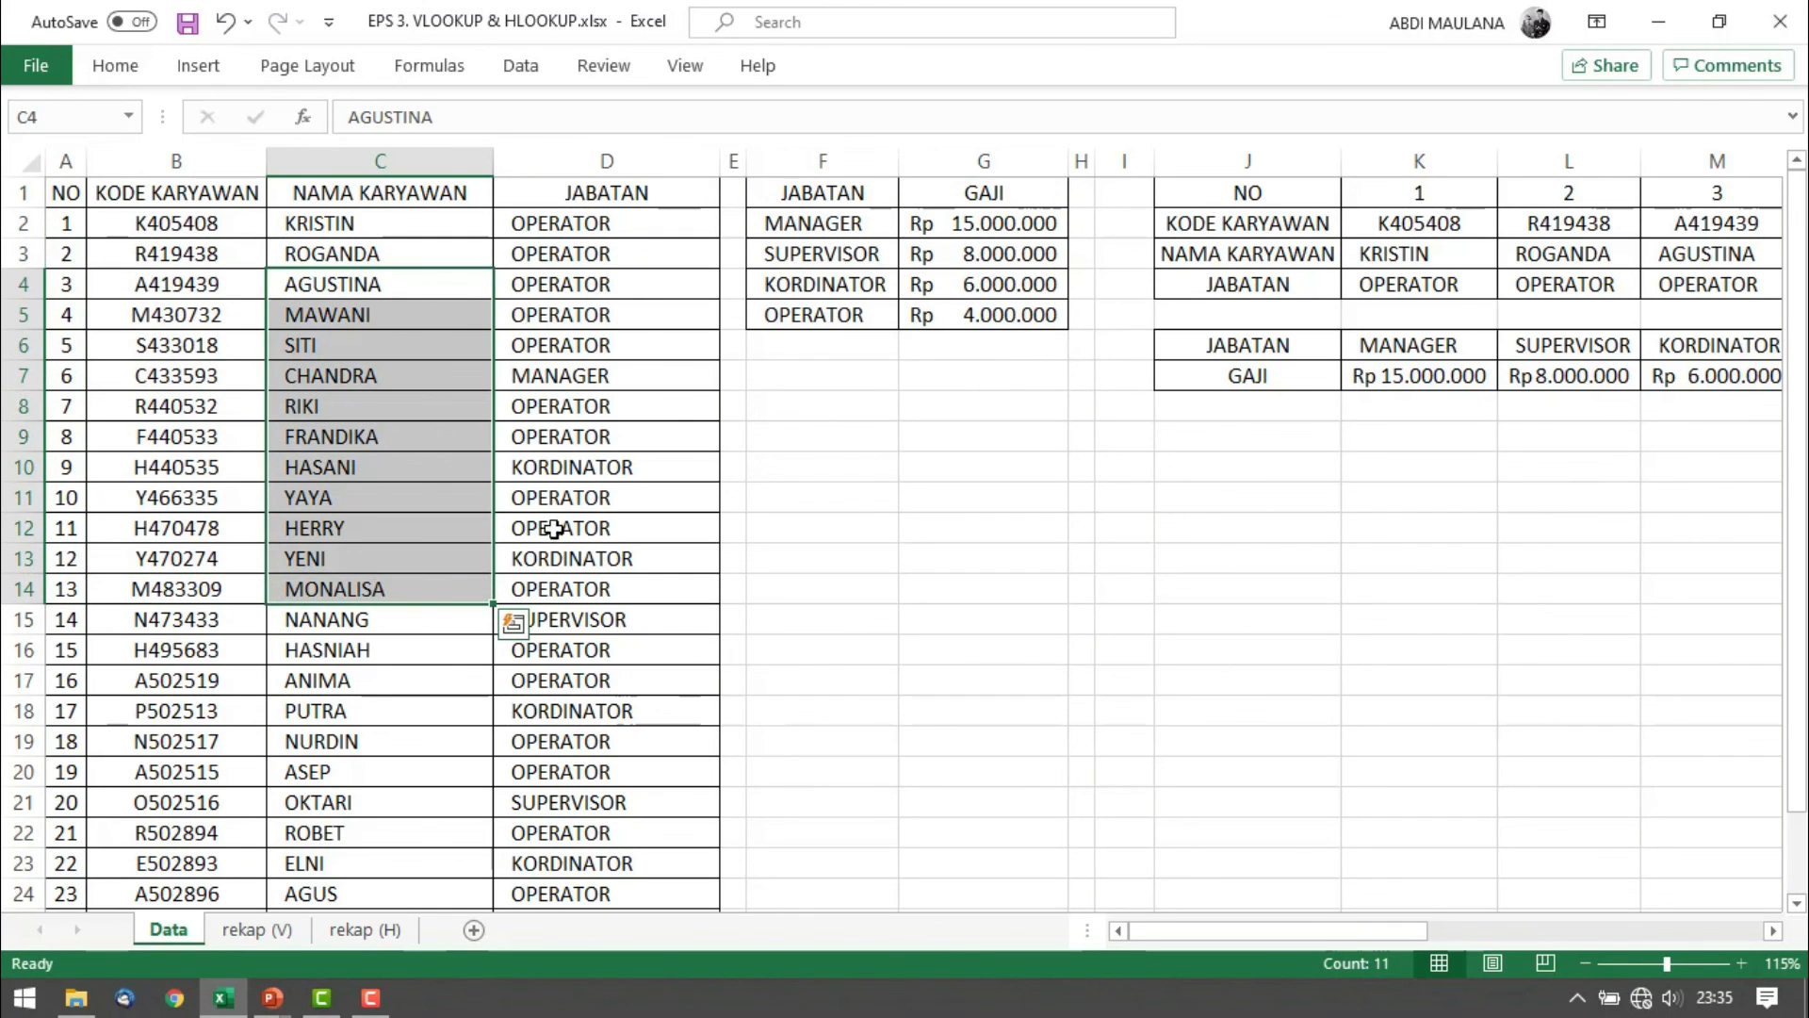
{"action": "left_click_drag", "start_coordinate": [606, 282], "coordinate": [622, 467]}
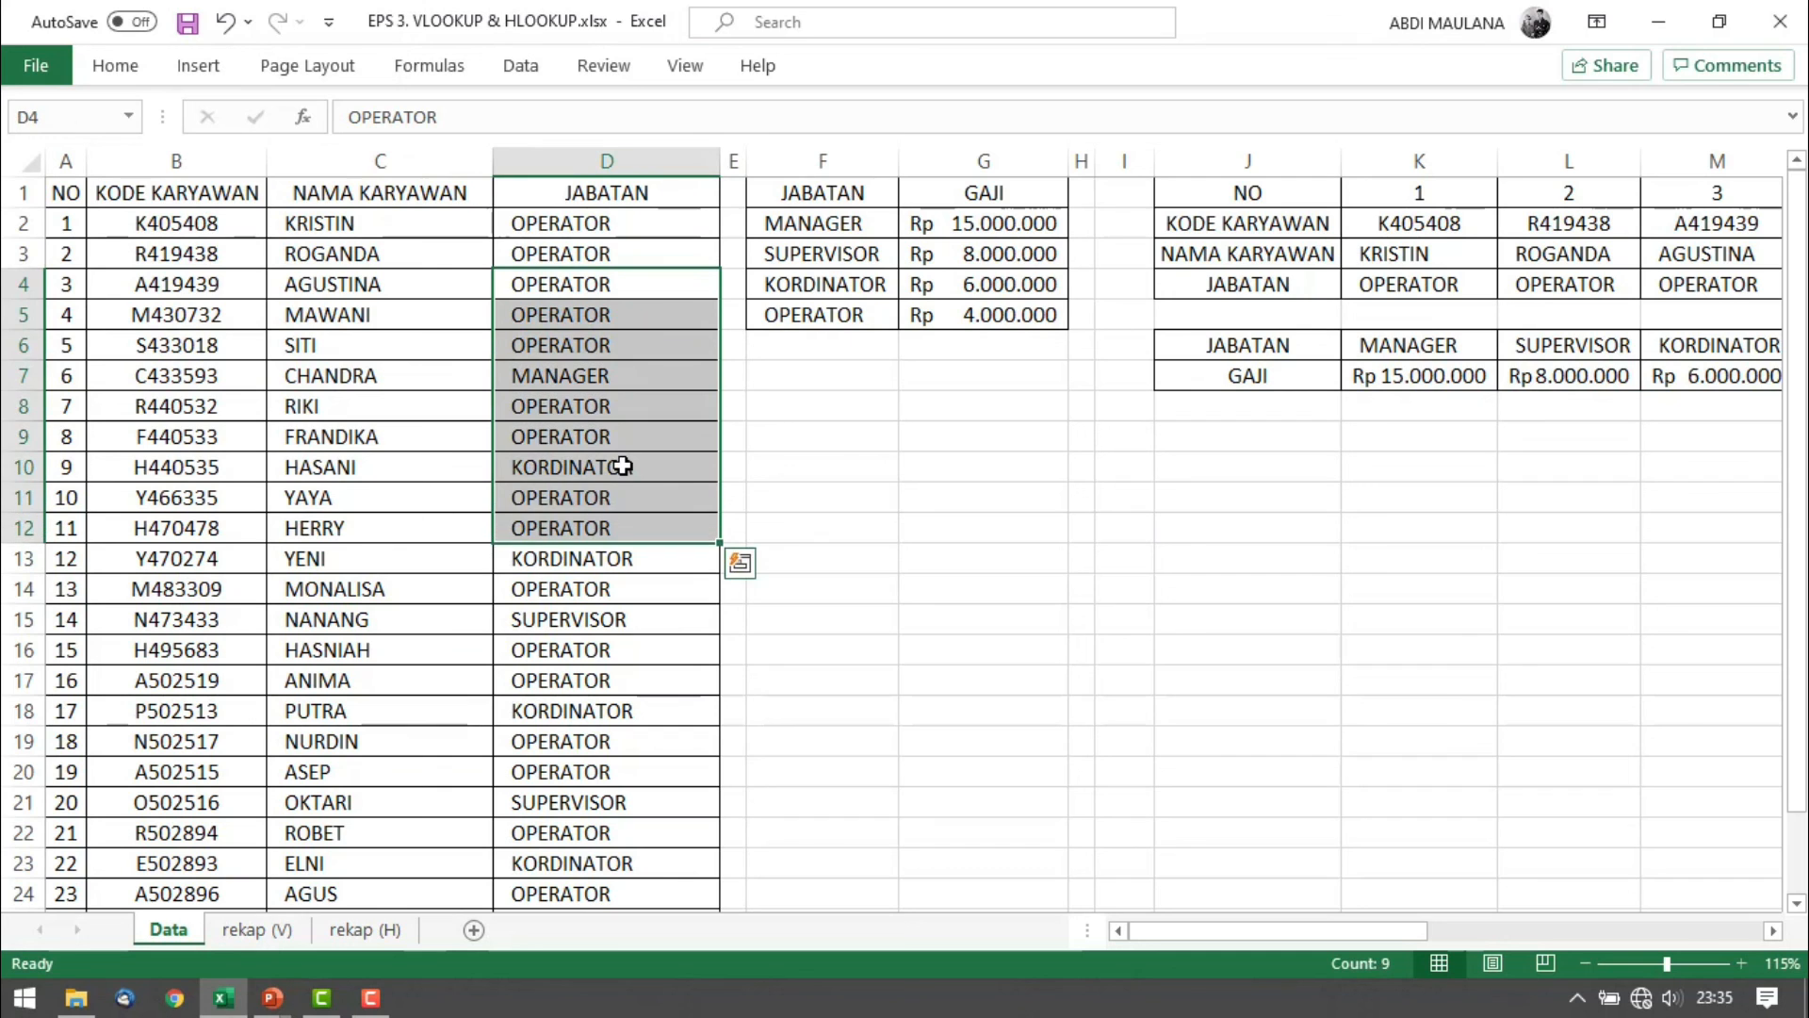
{"action": "scroll", "coordinate": [648, 505], "scroll_direction": "down", "scroll_amount": 1}
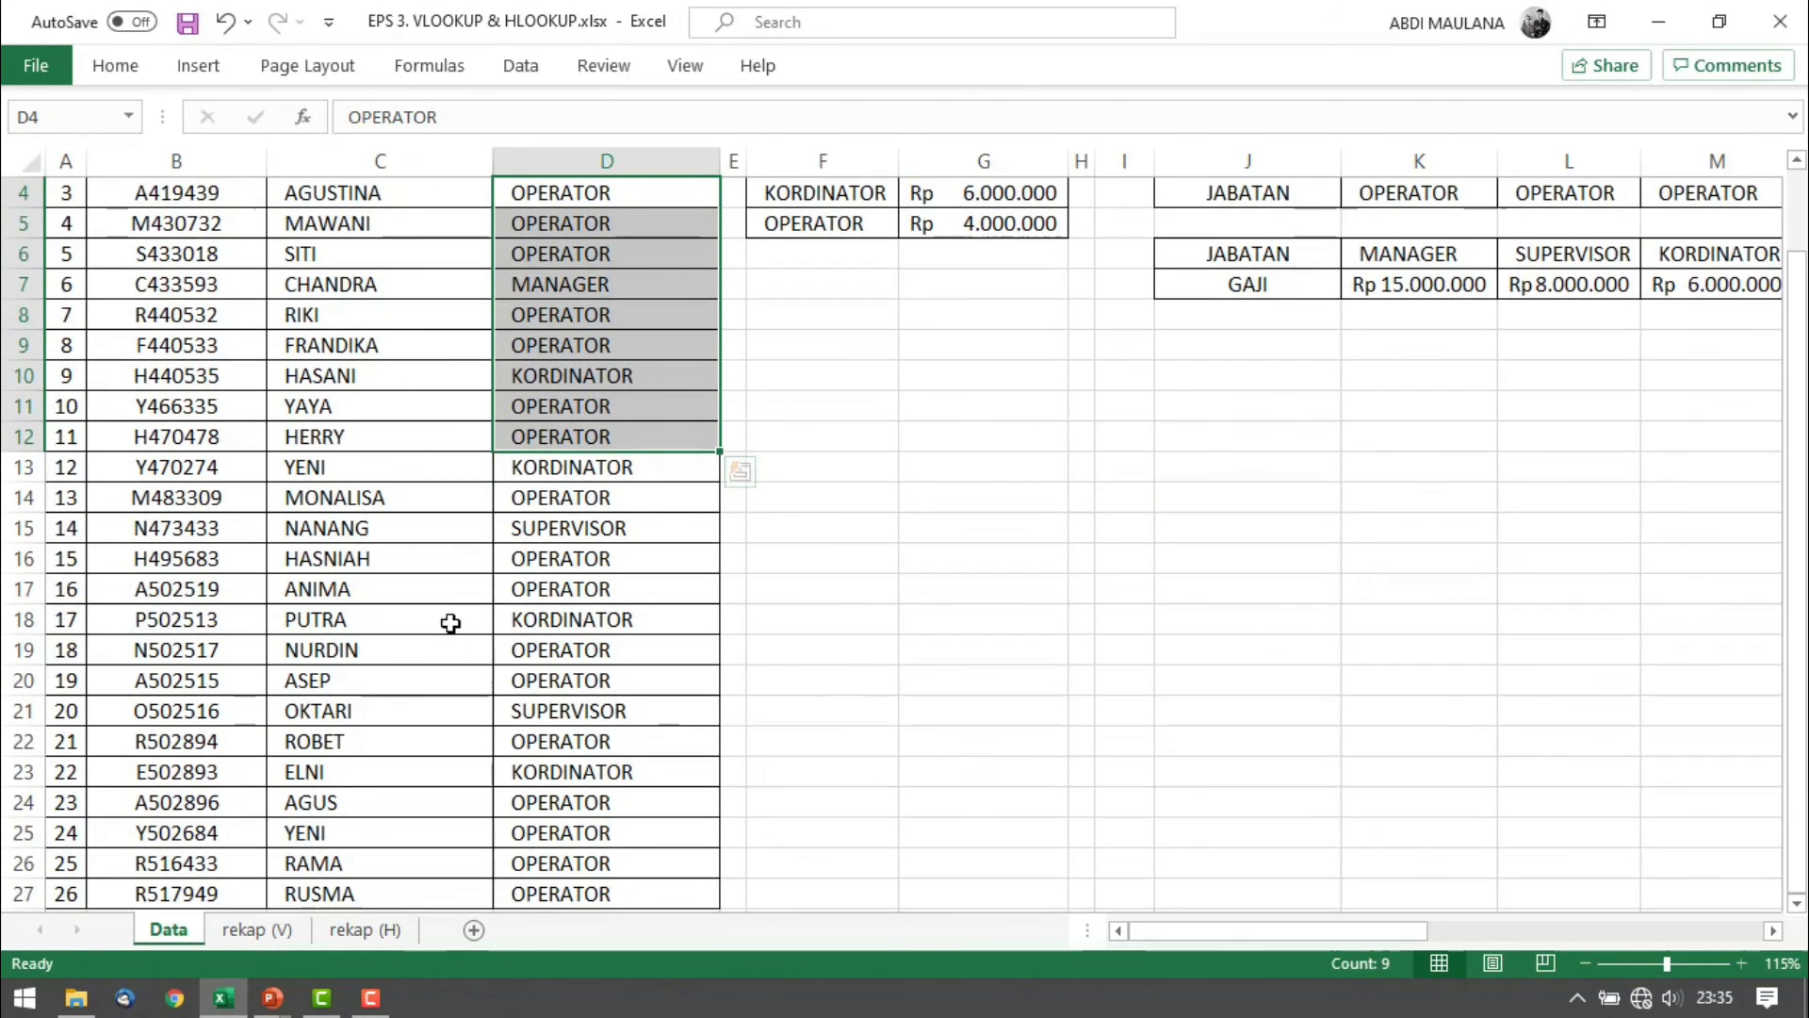
{"action": "scroll", "coordinate": [450, 623], "scroll_direction": "down", "scroll_amount": 1}
{"action": "left_click_drag", "start_coordinate": [189, 373], "coordinate": [575, 377]}
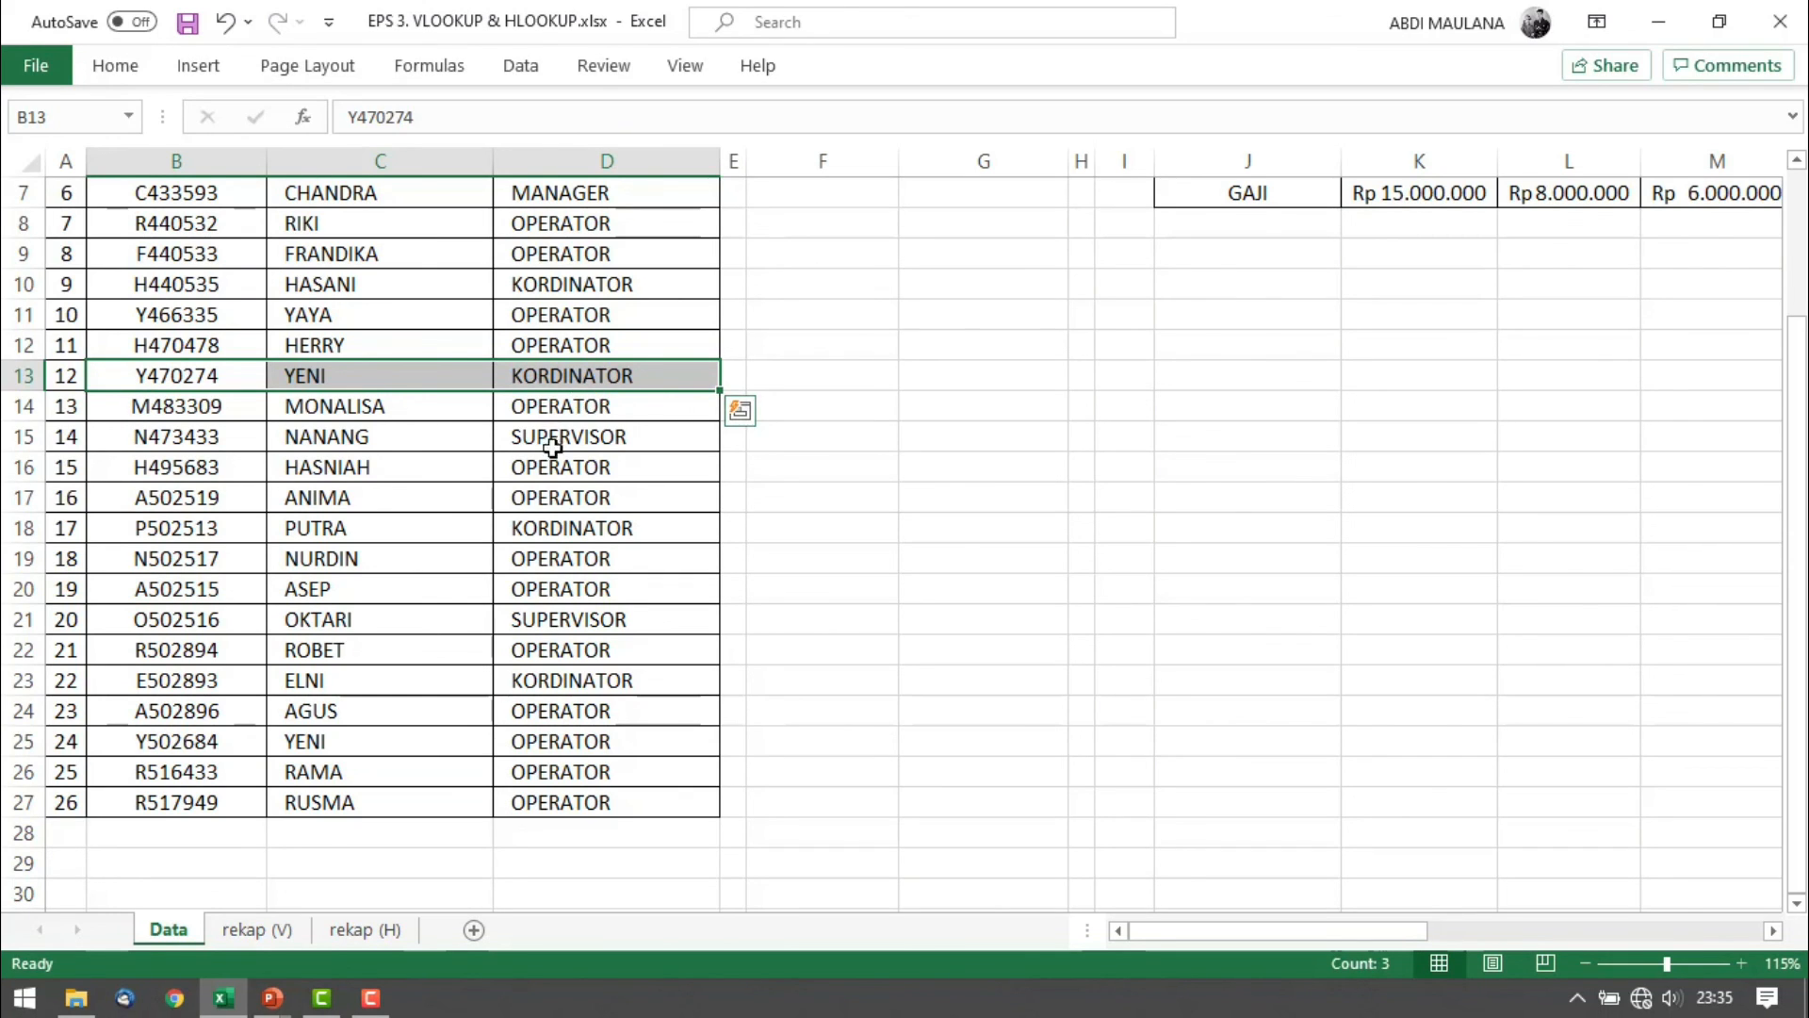
{"action": "left_click_drag", "start_coordinate": [147, 744], "coordinate": [532, 737]}
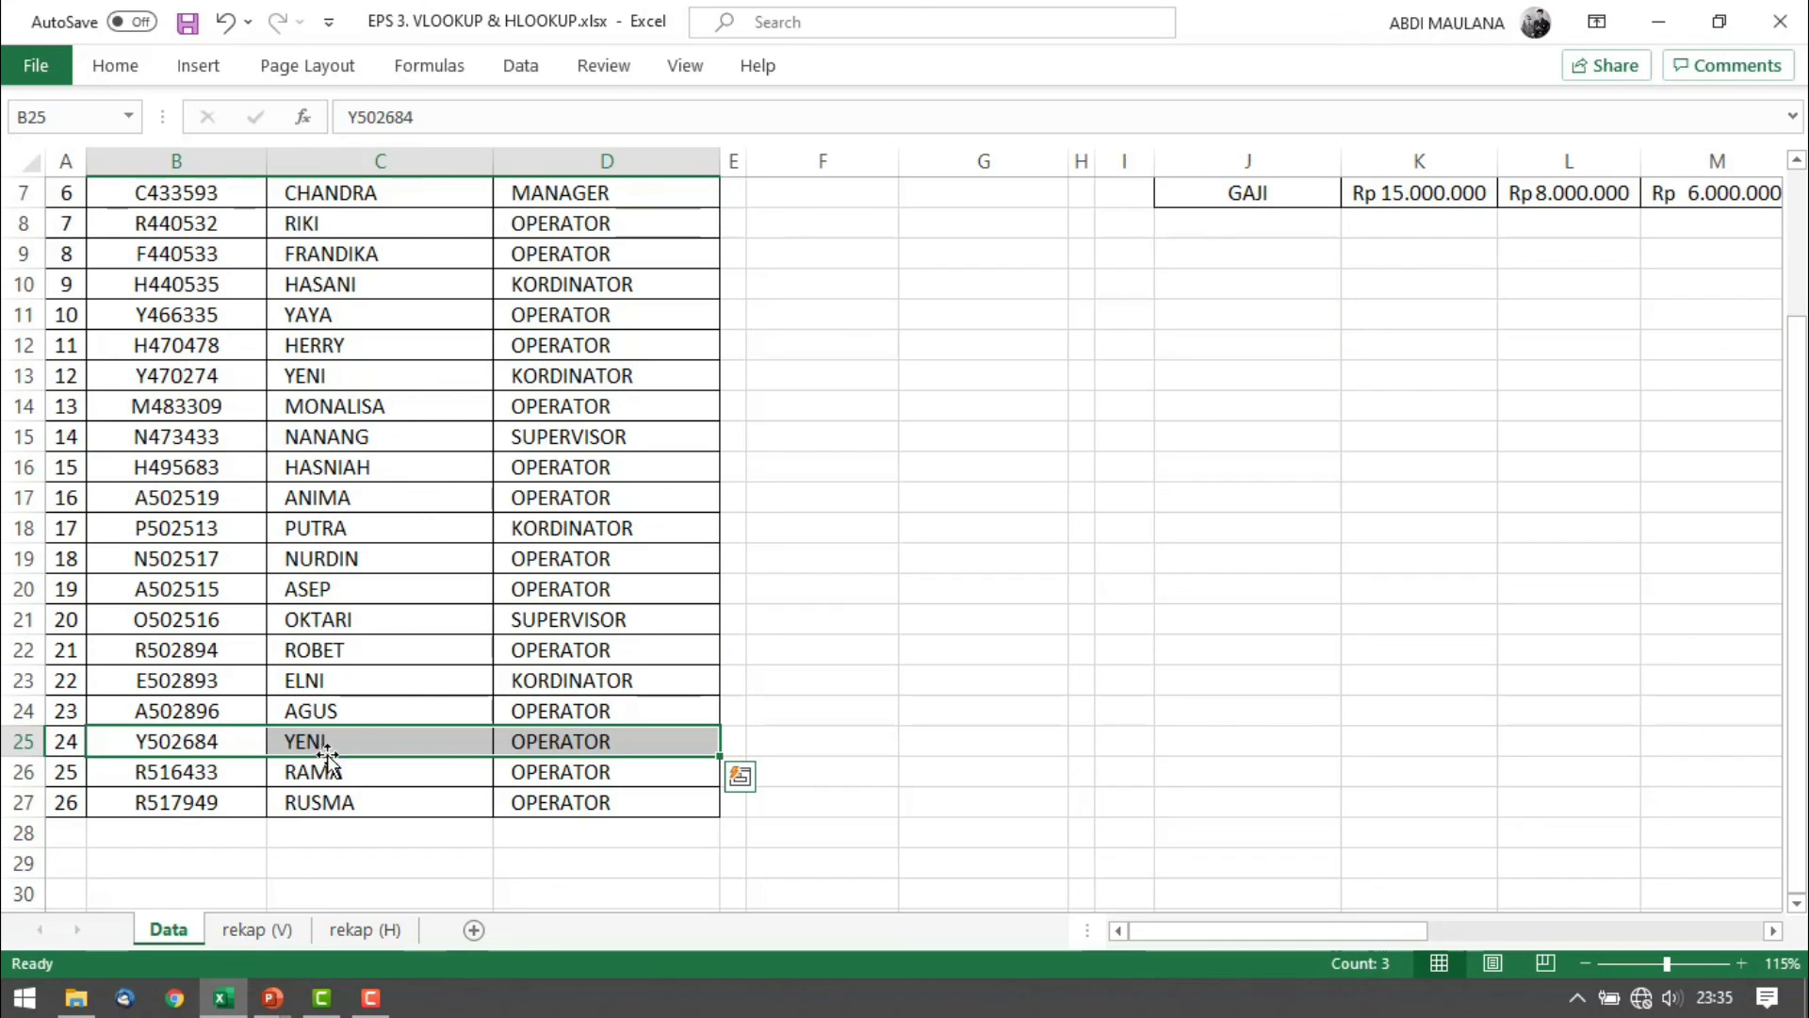
{"action": "left_click", "coordinate": [575, 737]}
{"action": "scroll", "coordinate": [970, 674], "scroll_direction": "up", "scroll_amount": 2}
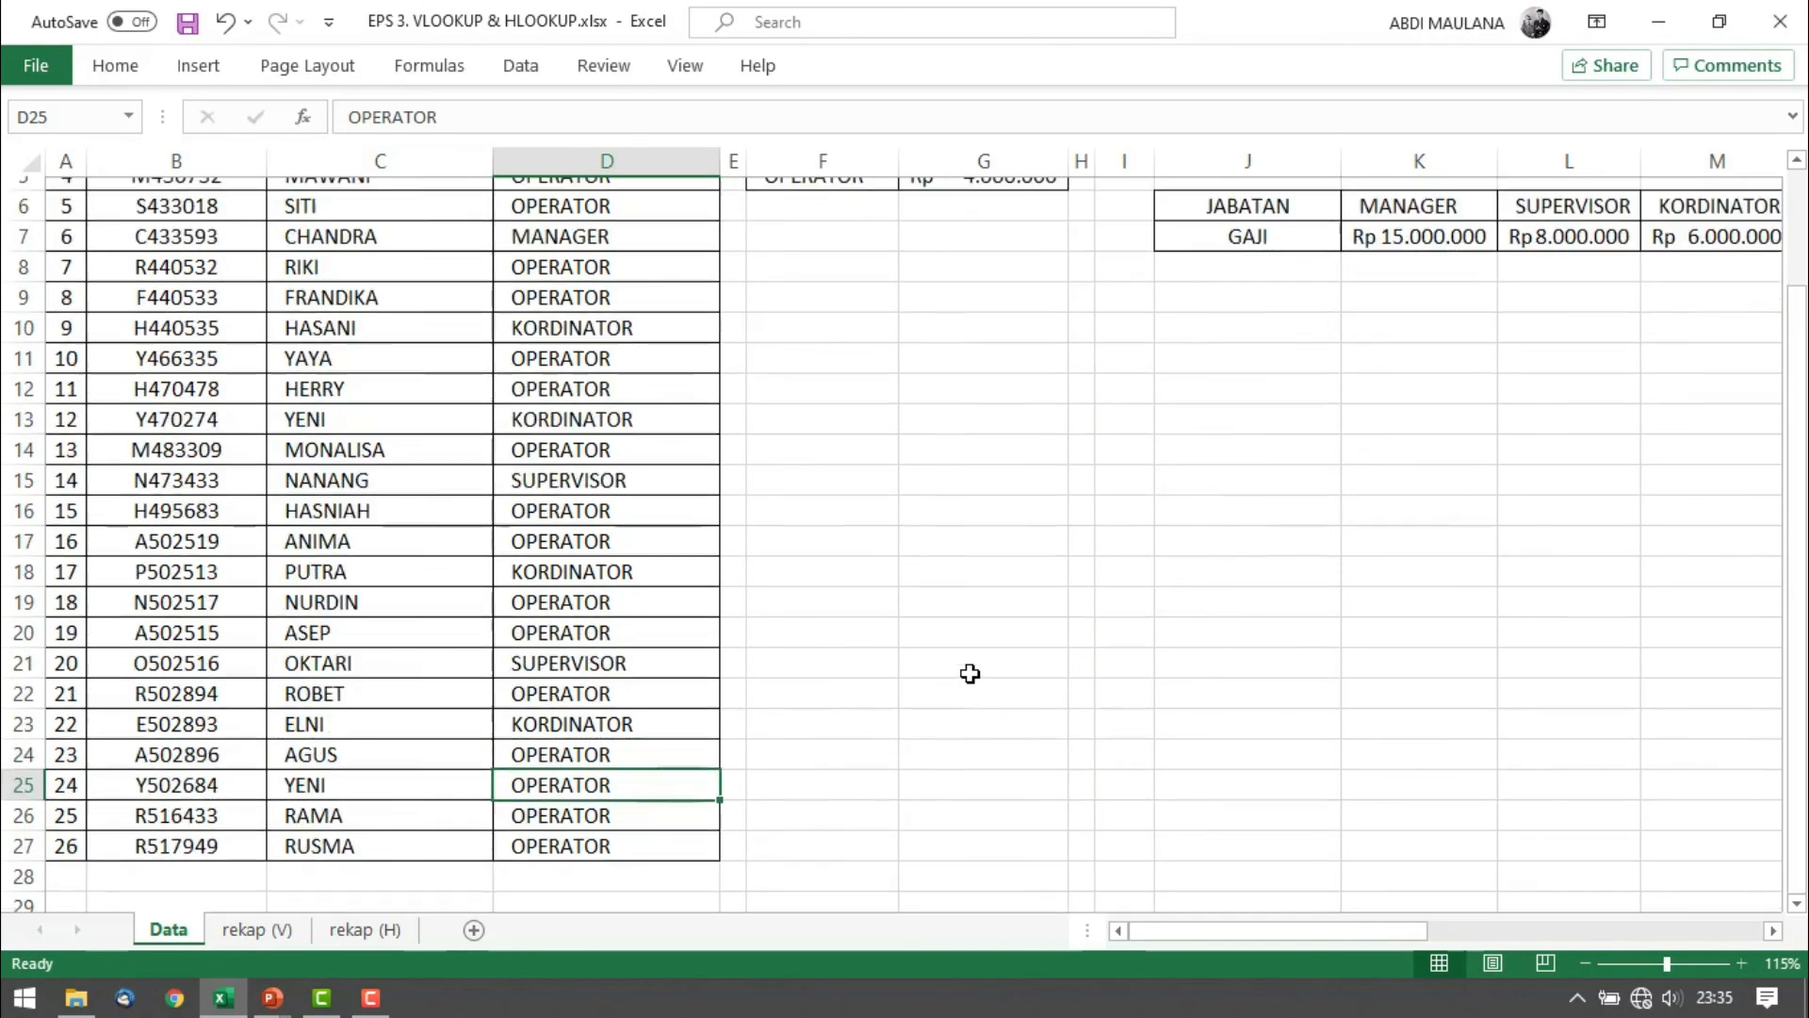
{"action": "left_click", "coordinate": [1020, 553]}
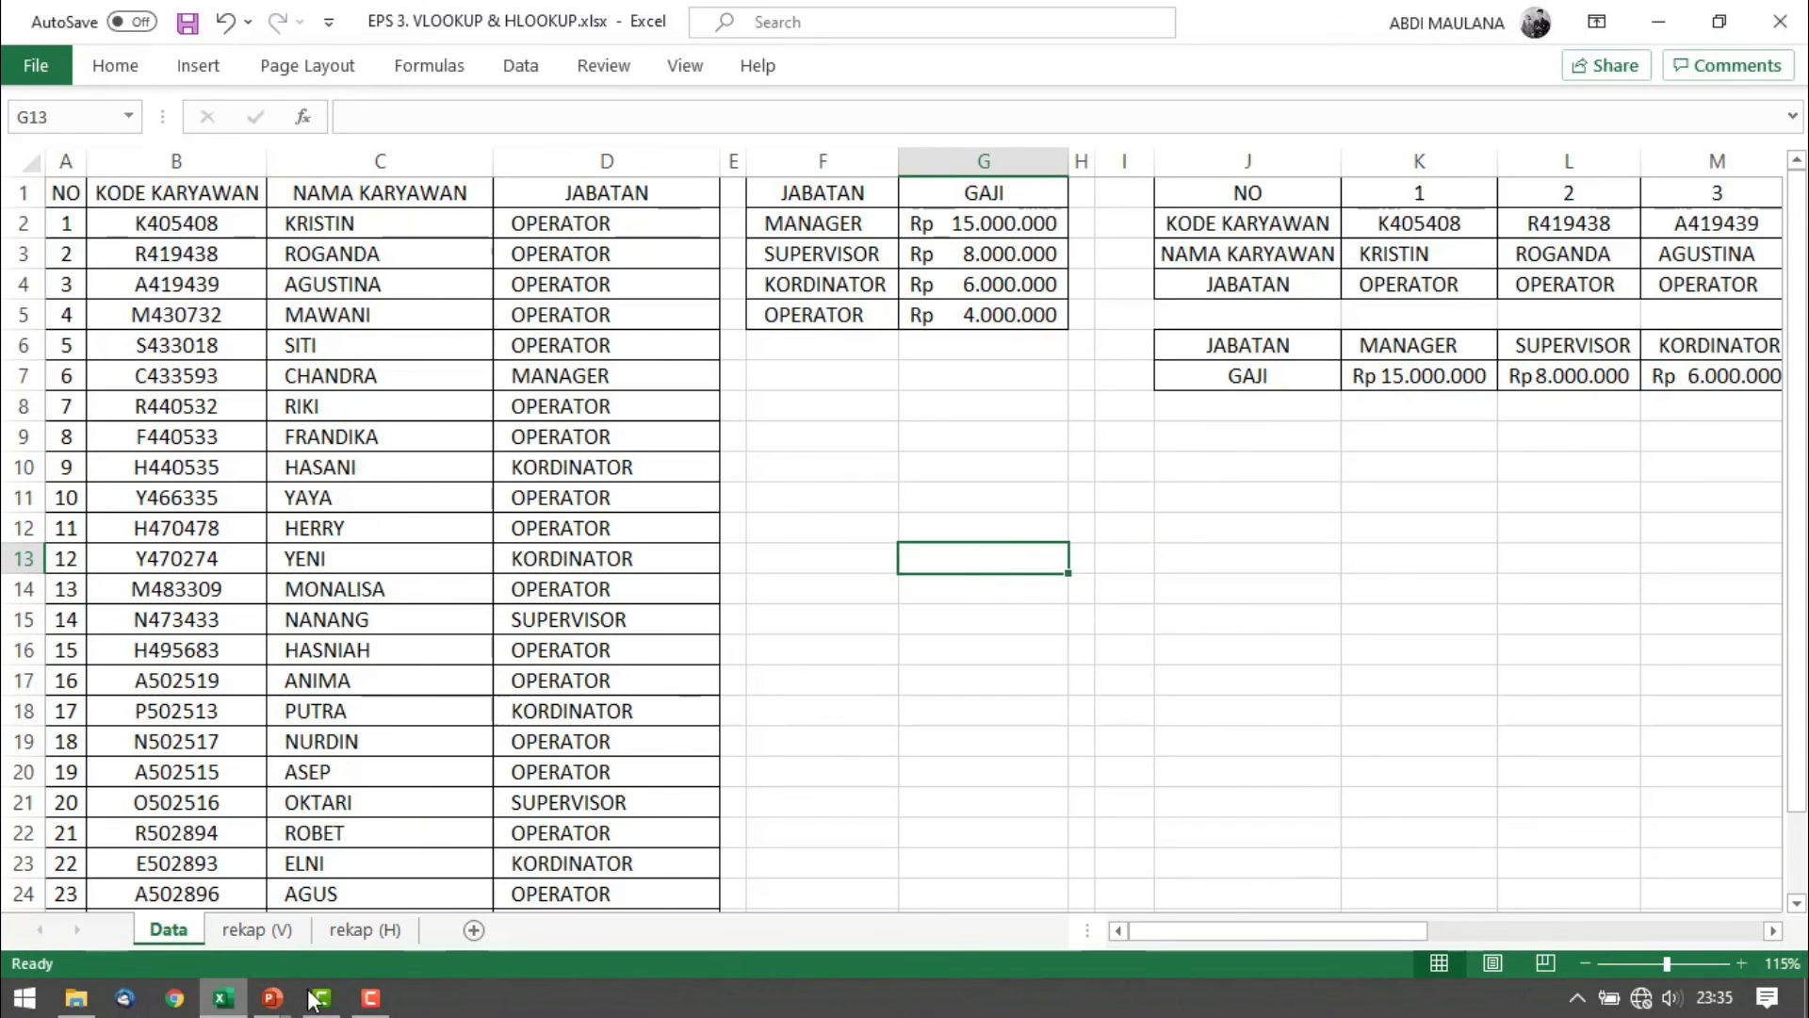
Switch to the running PowerPoint slide show and advance from the Hlookup slide to the closing Thank you slide
{"action": "left_click", "coordinate": [272, 998]}
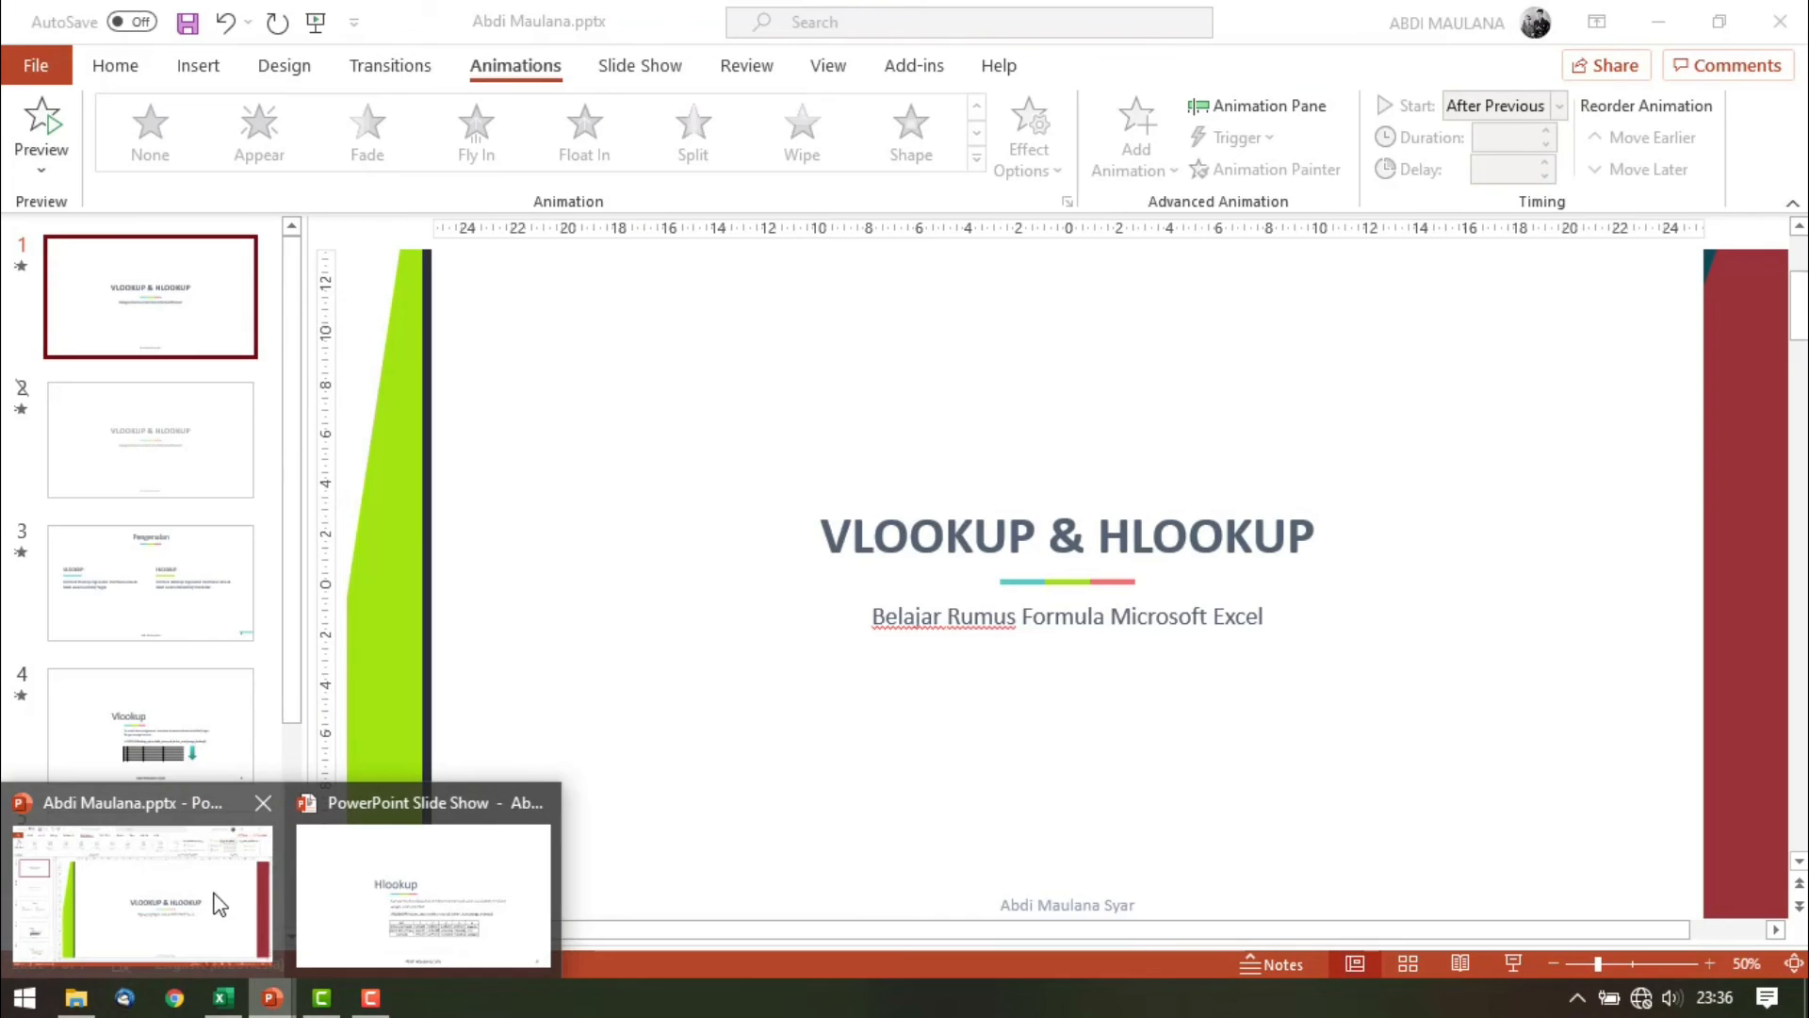
{"action": "left_click", "coordinate": [459, 865]}
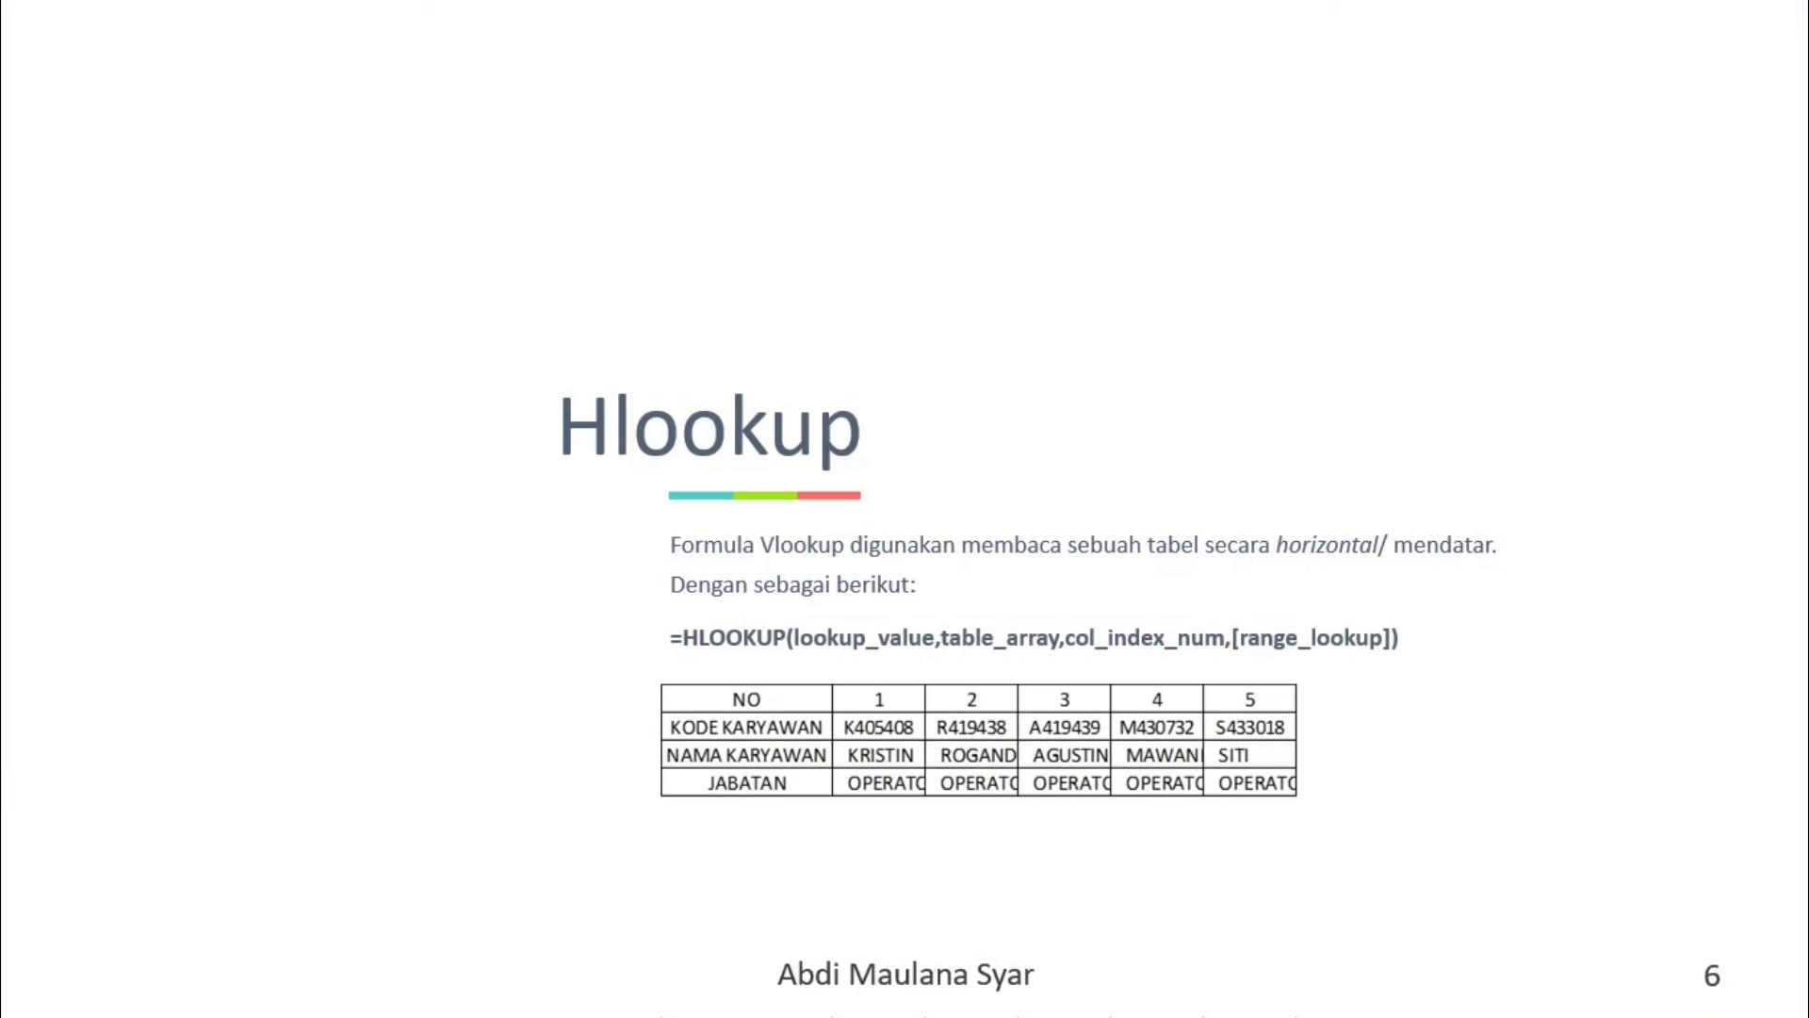
{"action": "left_click", "coordinate": [923, 564]}
{"action": "left_click", "coordinate": [923, 565]}
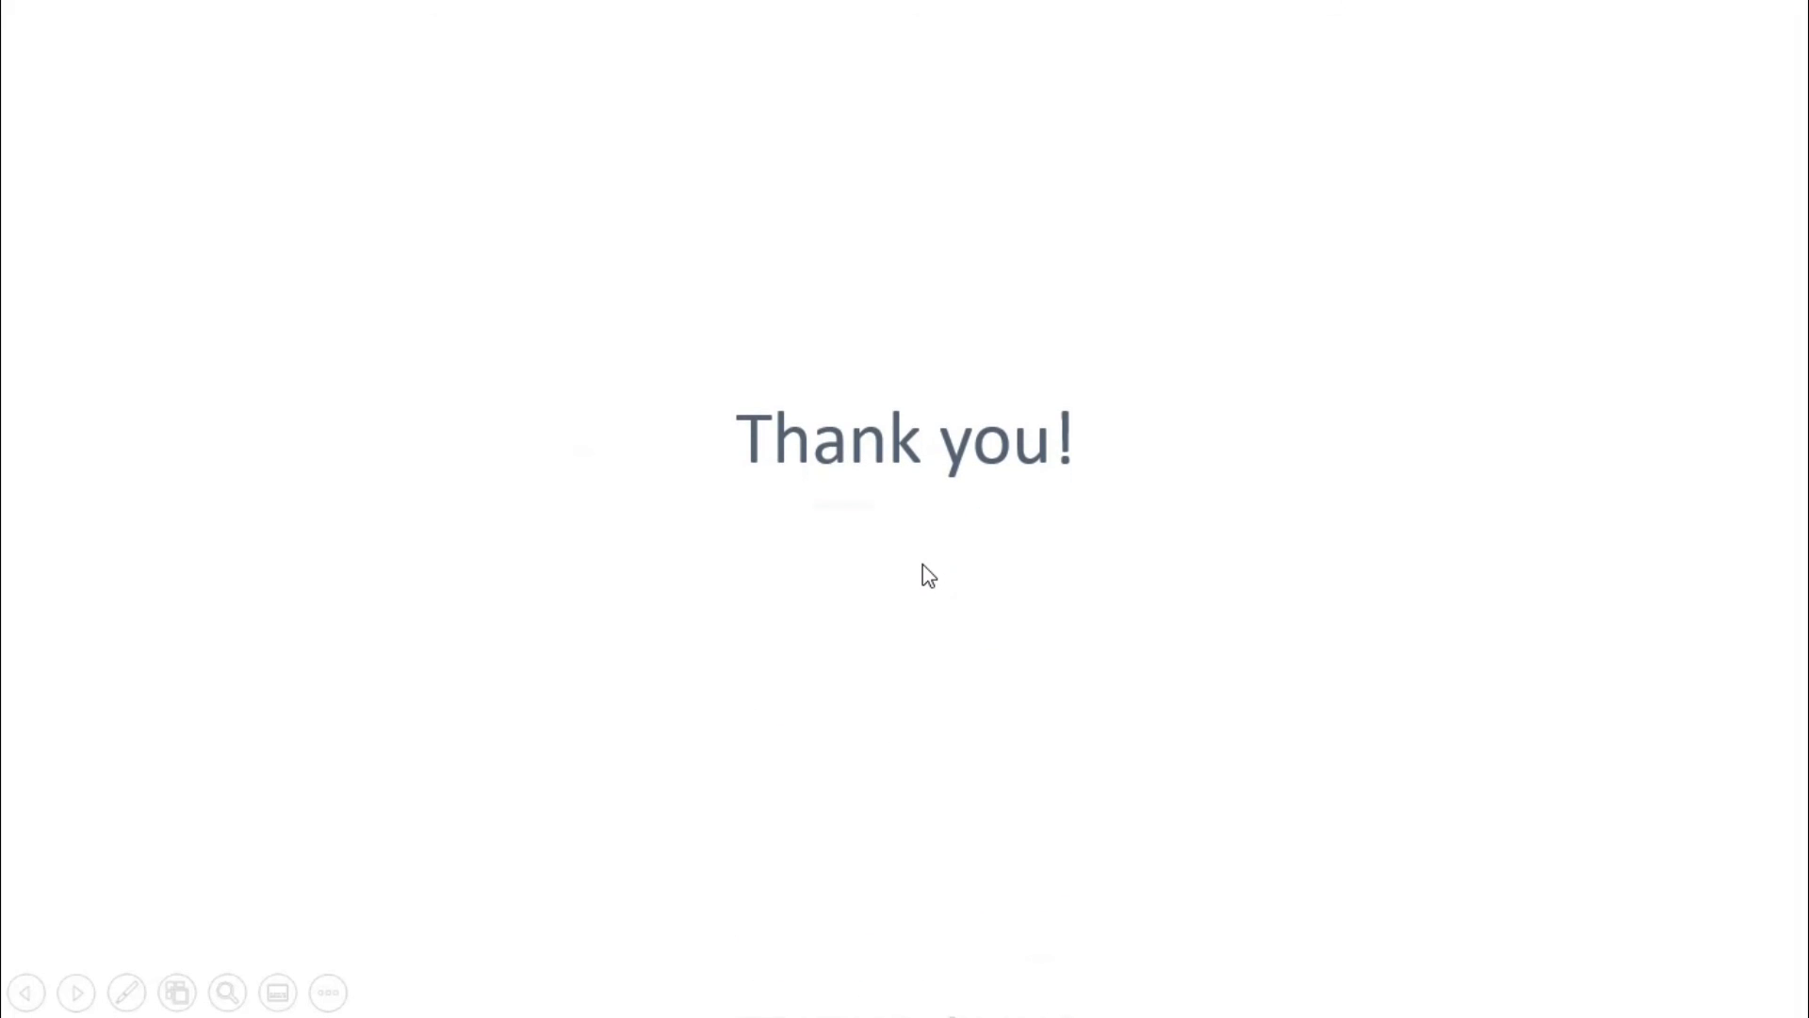